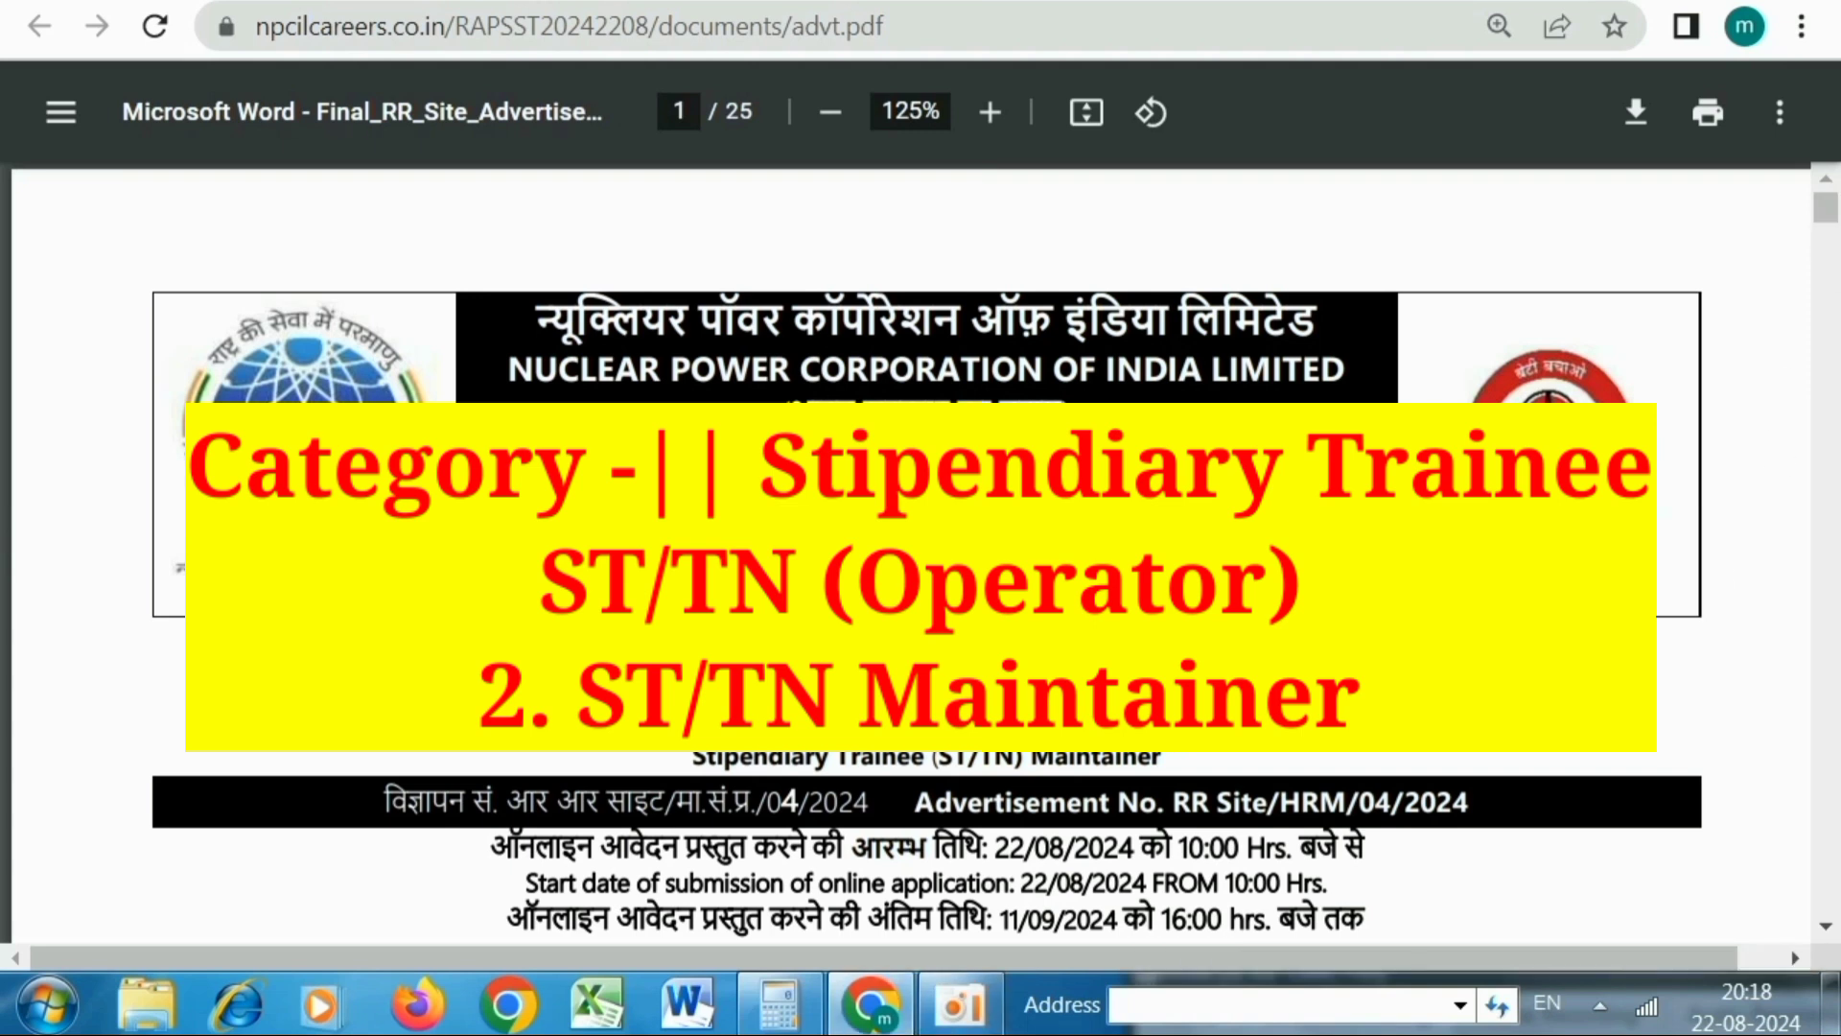
Examine the opening and closing dates for submitting the online application on page 1 of the advertisement.
{"action": "scroll", "coordinate": [911, 551], "scroll_direction": "down", "scroll_amount": 2}
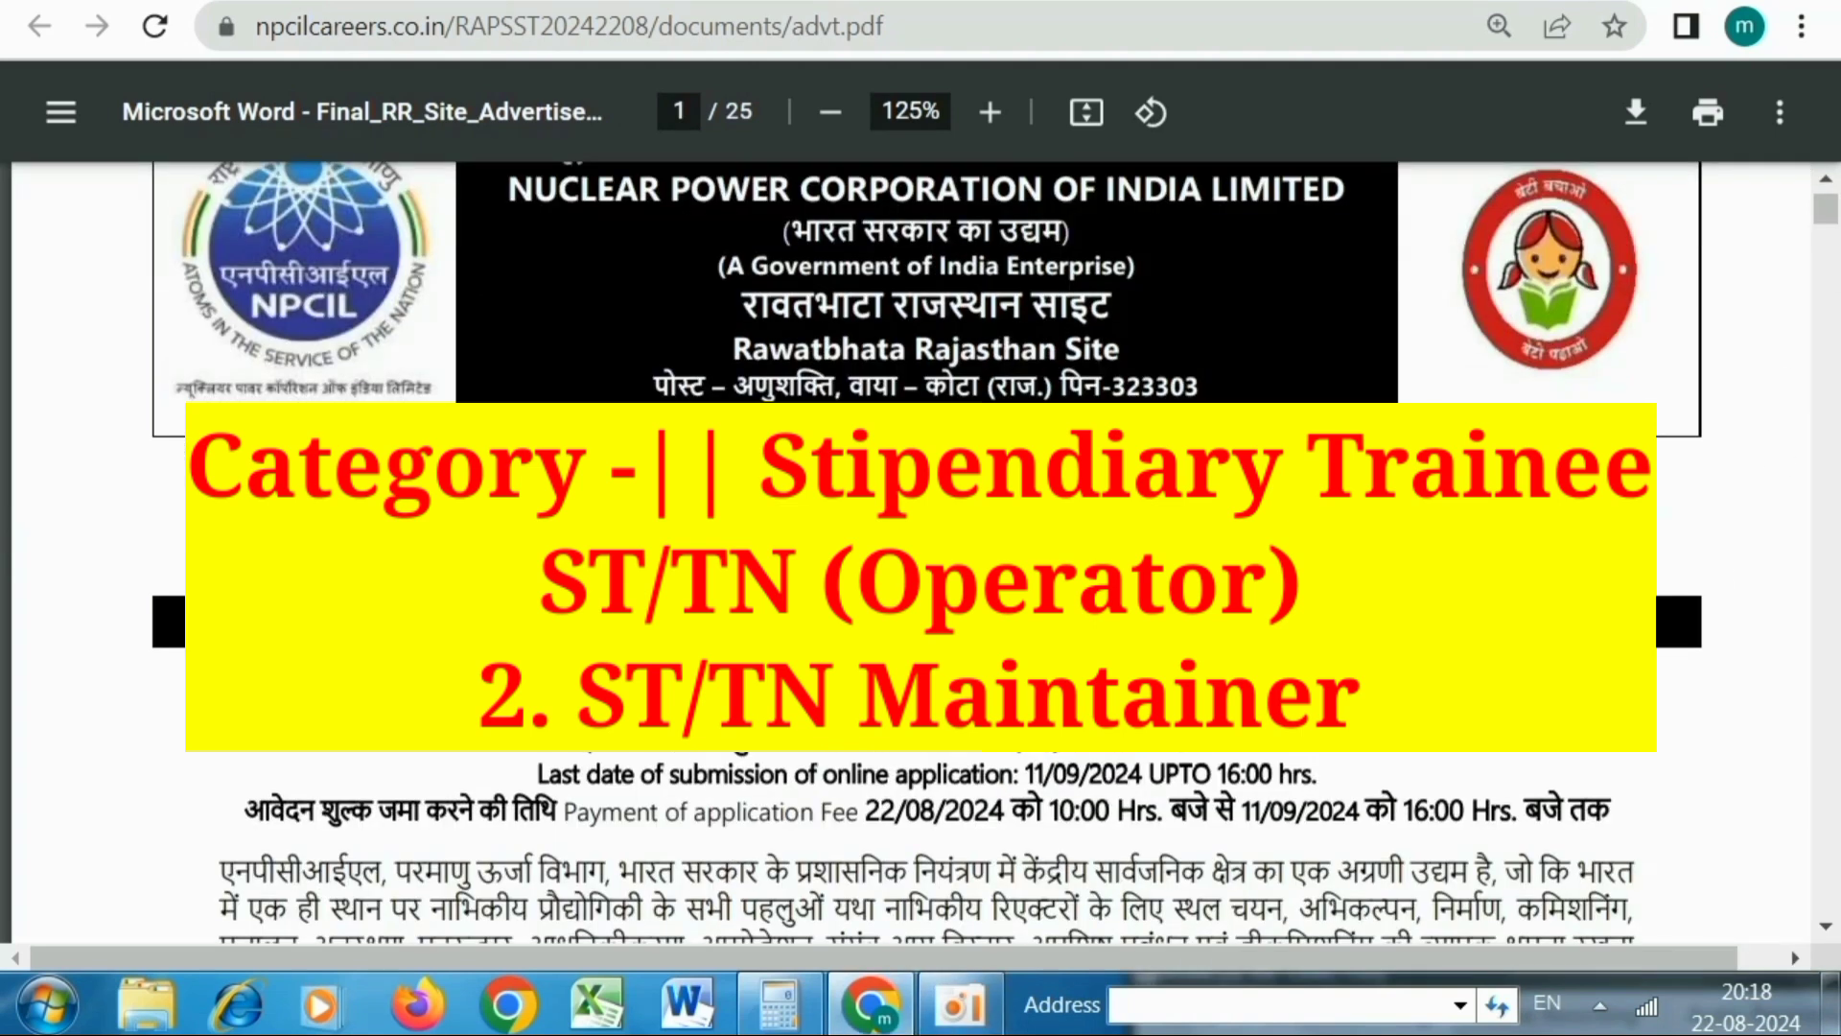
{"action": "scroll", "coordinate": [961, 542], "scroll_direction": "down", "scroll_amount": 2}
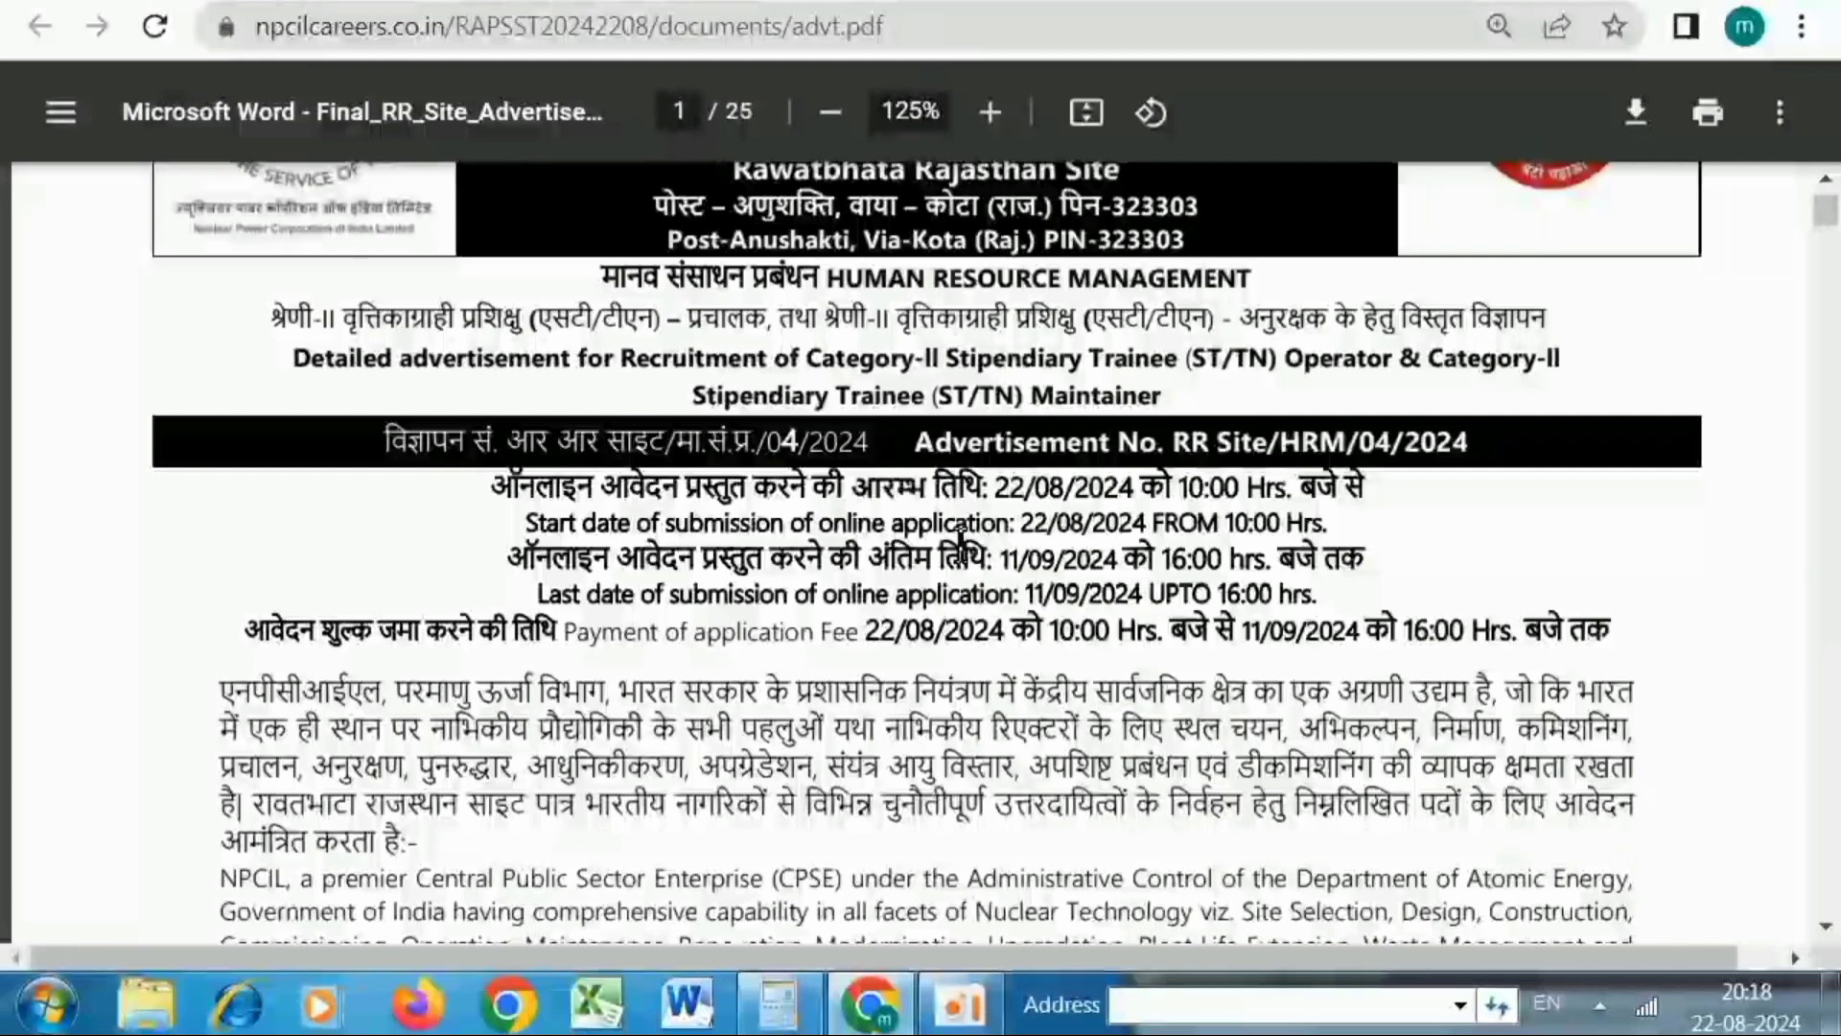
{"action": "left_click_drag", "start_coordinate": [997, 489], "coordinate": [1223, 491]}
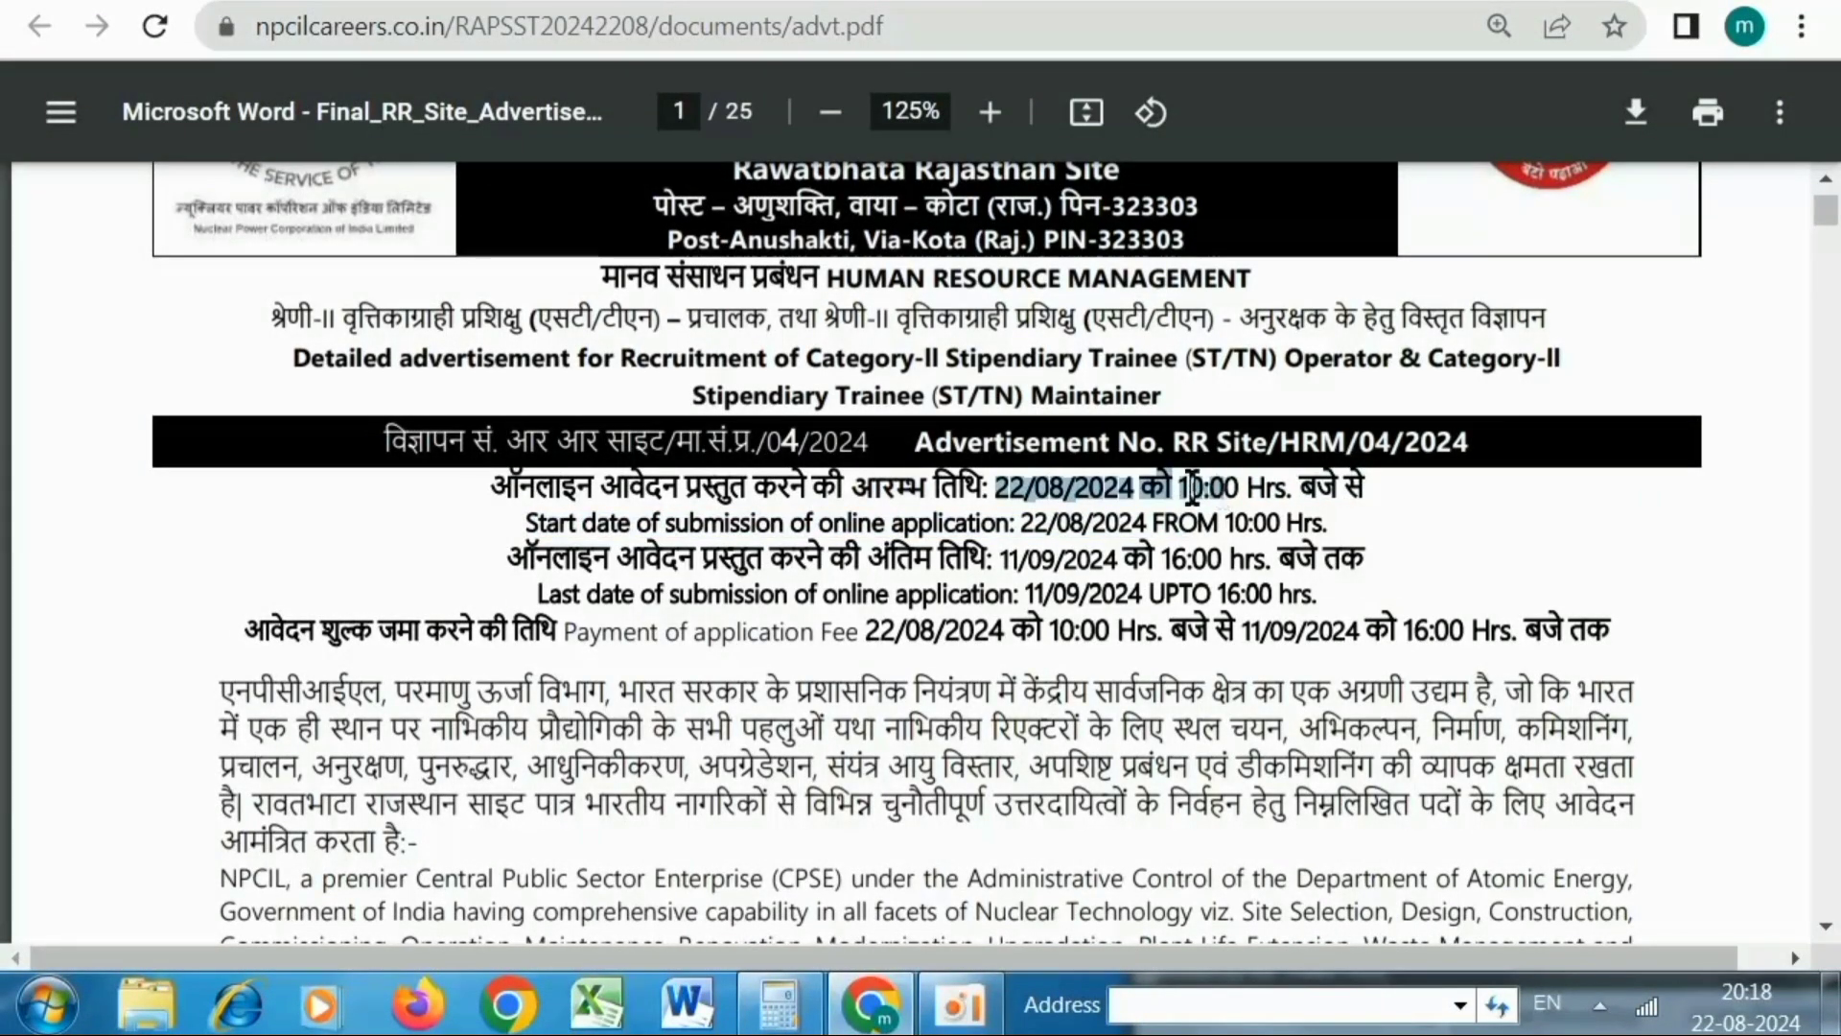
{"action": "left_click_drag", "start_coordinate": [1003, 556], "coordinate": [1115, 564]}
{"action": "left_click", "coordinate": [1081, 567]}
Review the post-wise vacancy break-up table, highlighting the Operator vacancies and the Maintainer post name.
{"action": "scroll", "coordinate": [1150, 518], "scroll_direction": "down", "scroll_amount": 5}
{"action": "scroll", "coordinate": [1234, 453], "scroll_direction": "down", "scroll_amount": 3}
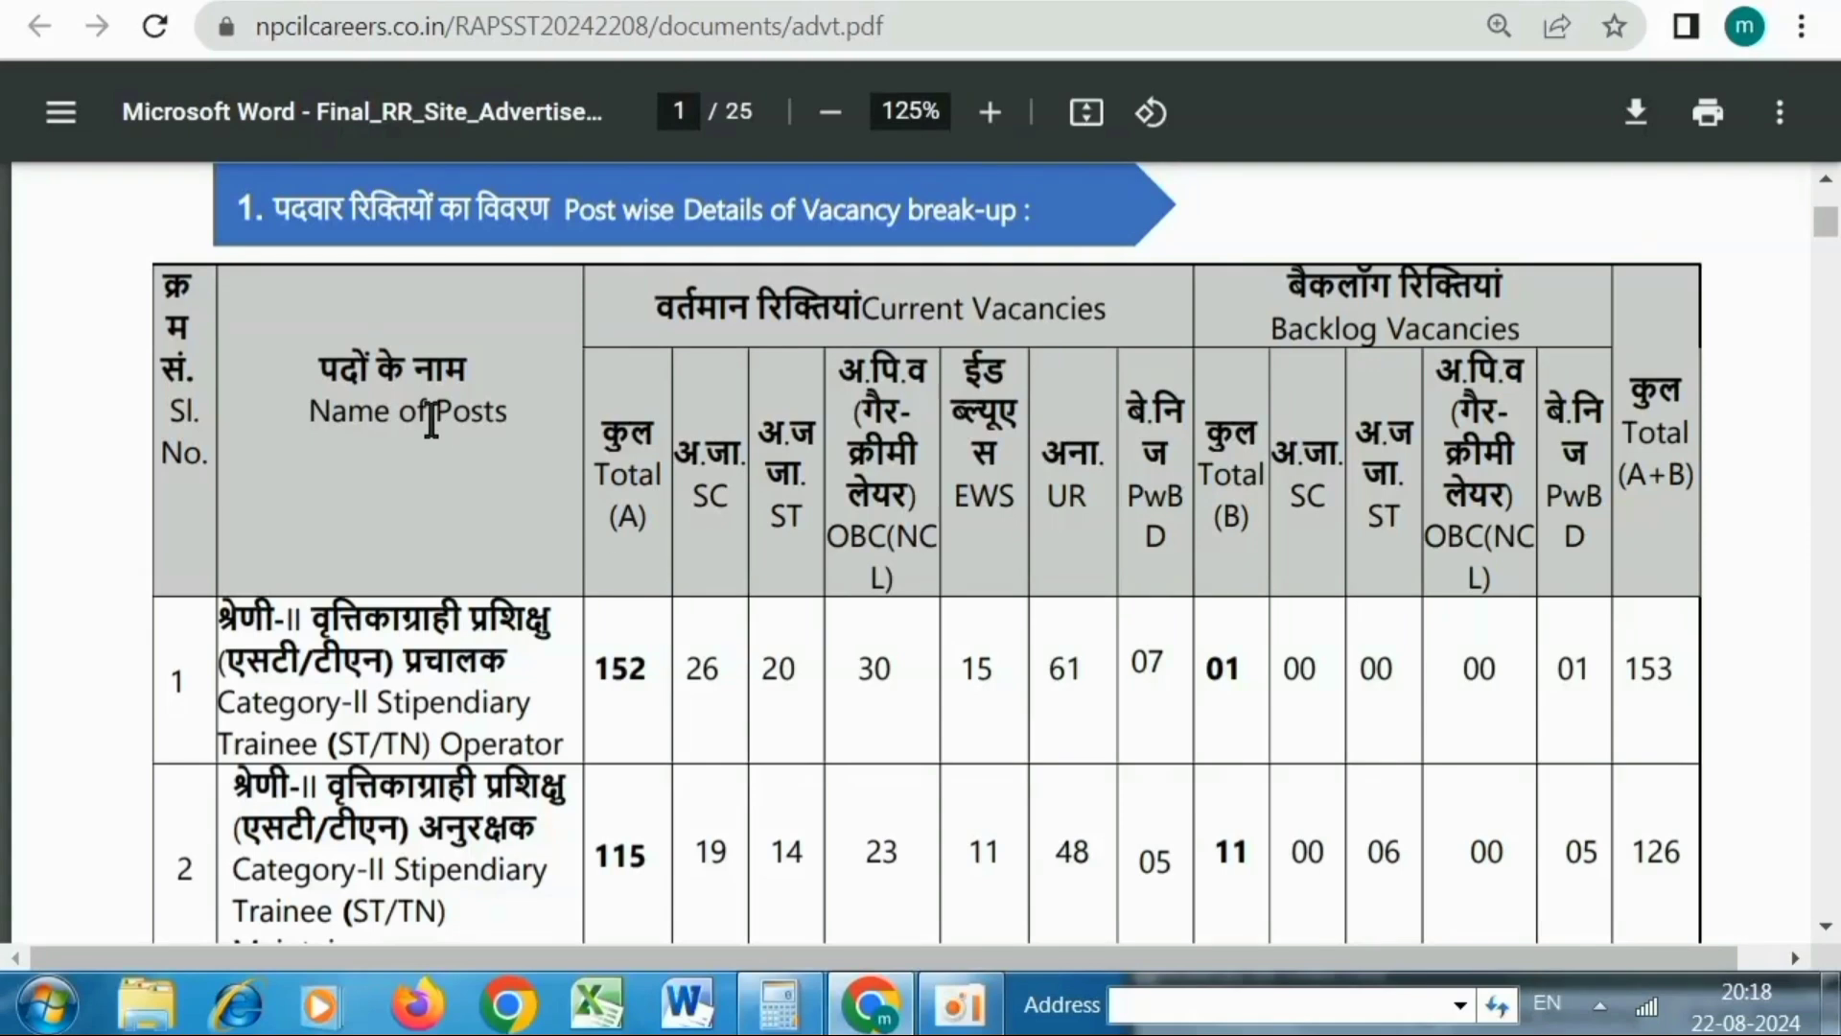
{"action": "scroll", "coordinate": [431, 419], "scroll_direction": "down", "scroll_amount": 2}
{"action": "left_click_drag", "start_coordinate": [605, 479], "coordinate": [1076, 505]}
{"action": "left_click", "coordinate": [1177, 500]}
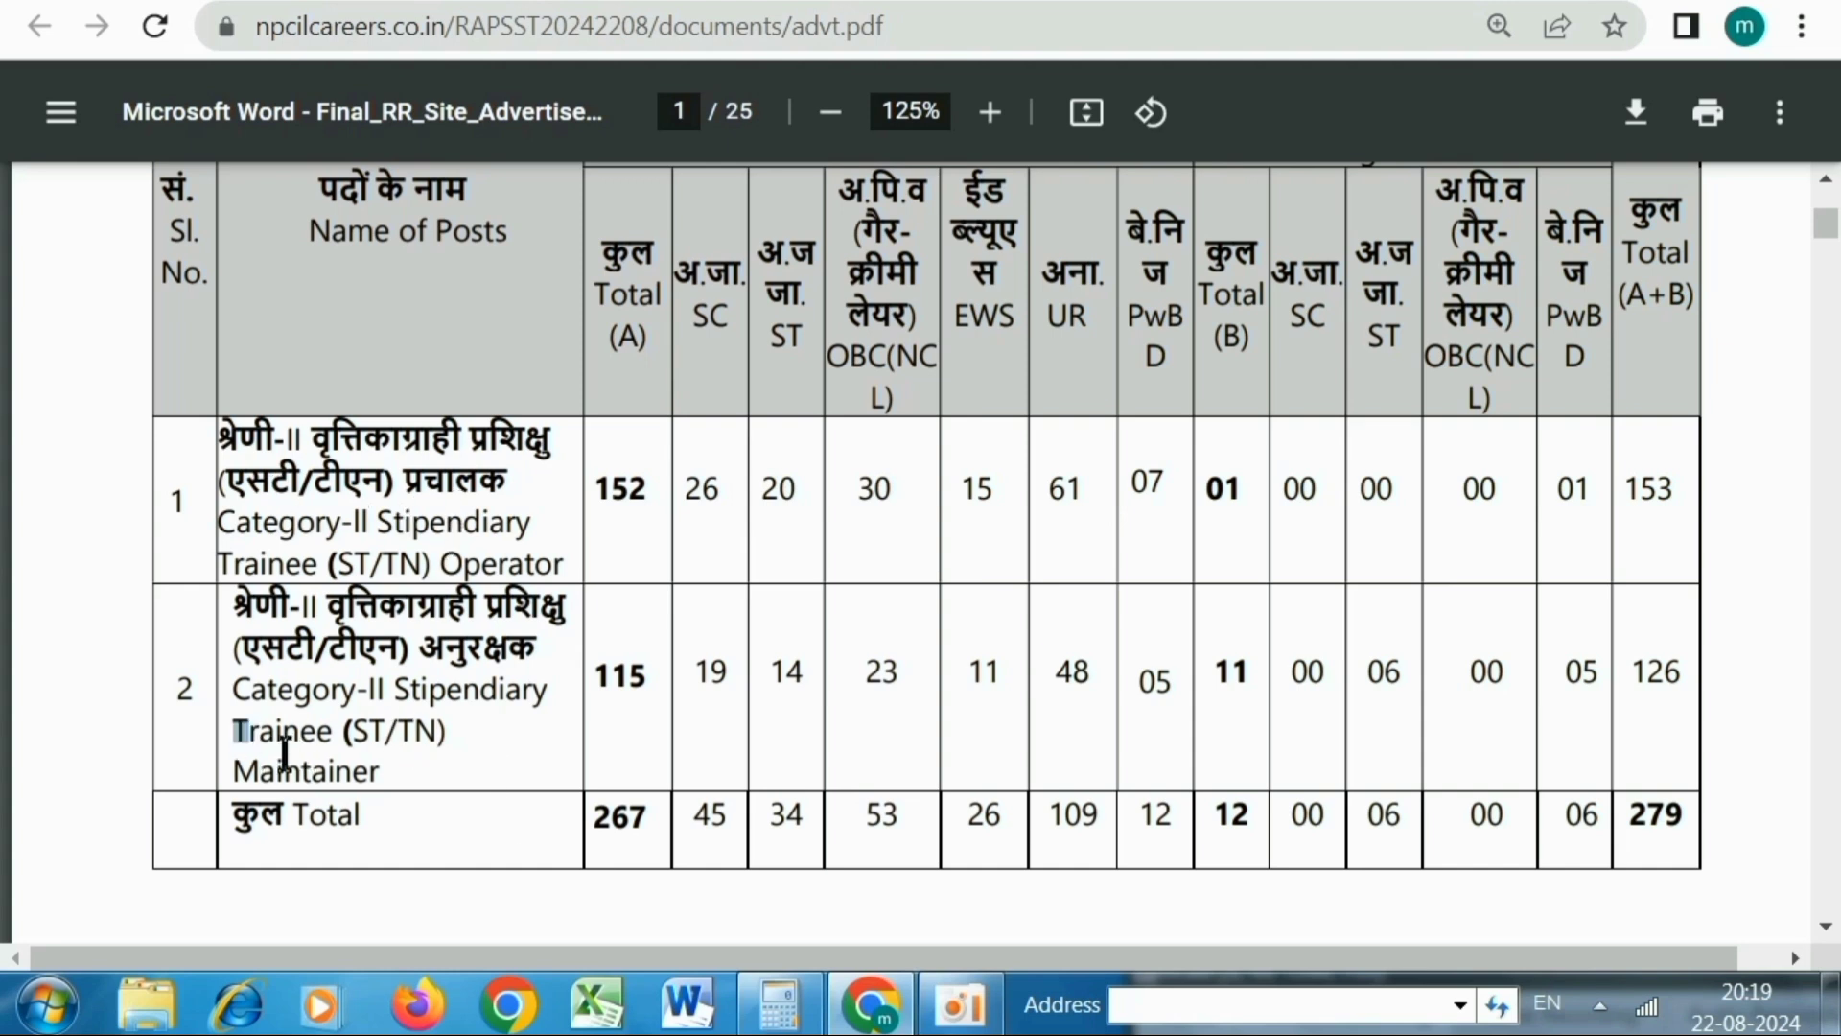
{"action": "left_click_drag", "start_coordinate": [240, 734], "coordinate": [361, 768]}
{"action": "left_click", "coordinate": [750, 741]}
Find the essential qualifications on page 5 and highlight the Operator post's subject, minimum-marks and English requirements.
{"action": "scroll", "coordinate": [900, 739], "scroll_direction": "down", "scroll_amount": 9}
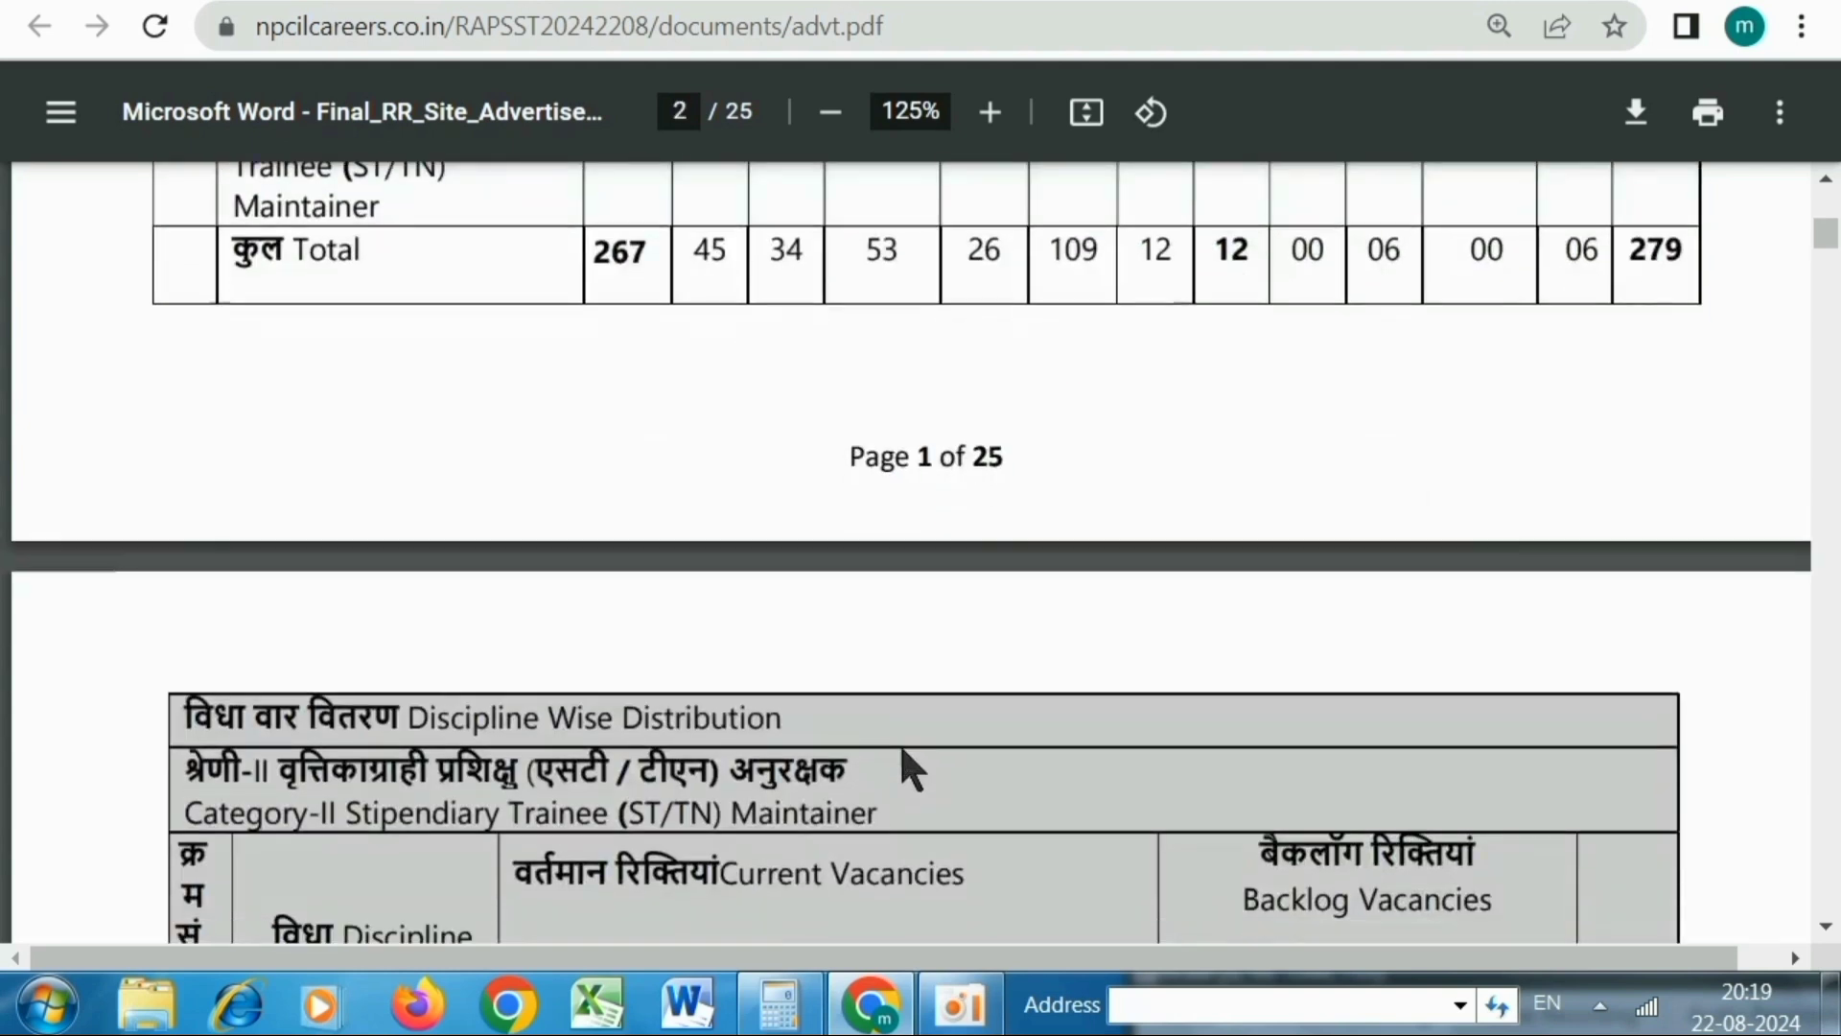
{"action": "scroll", "coordinate": [902, 751], "scroll_direction": "down", "scroll_amount": 20}
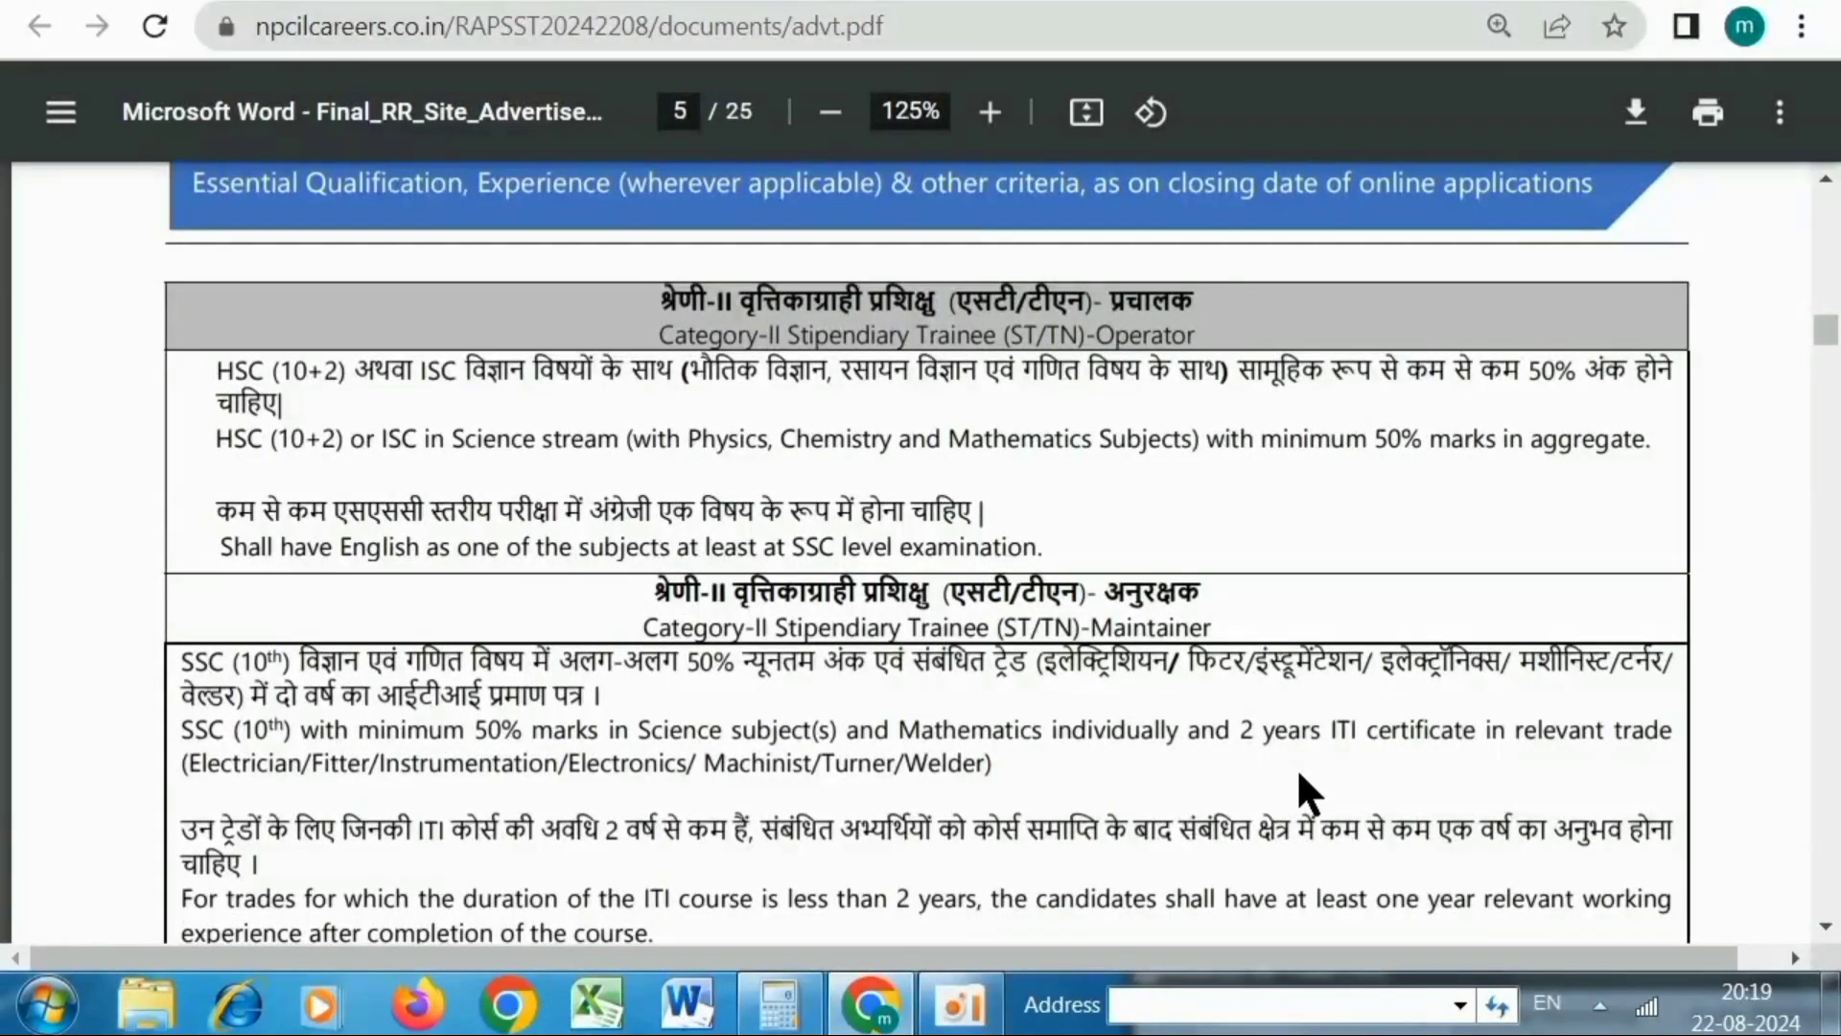
{"action": "left_click_drag", "start_coordinate": [651, 335], "coordinate": [1194, 338]}
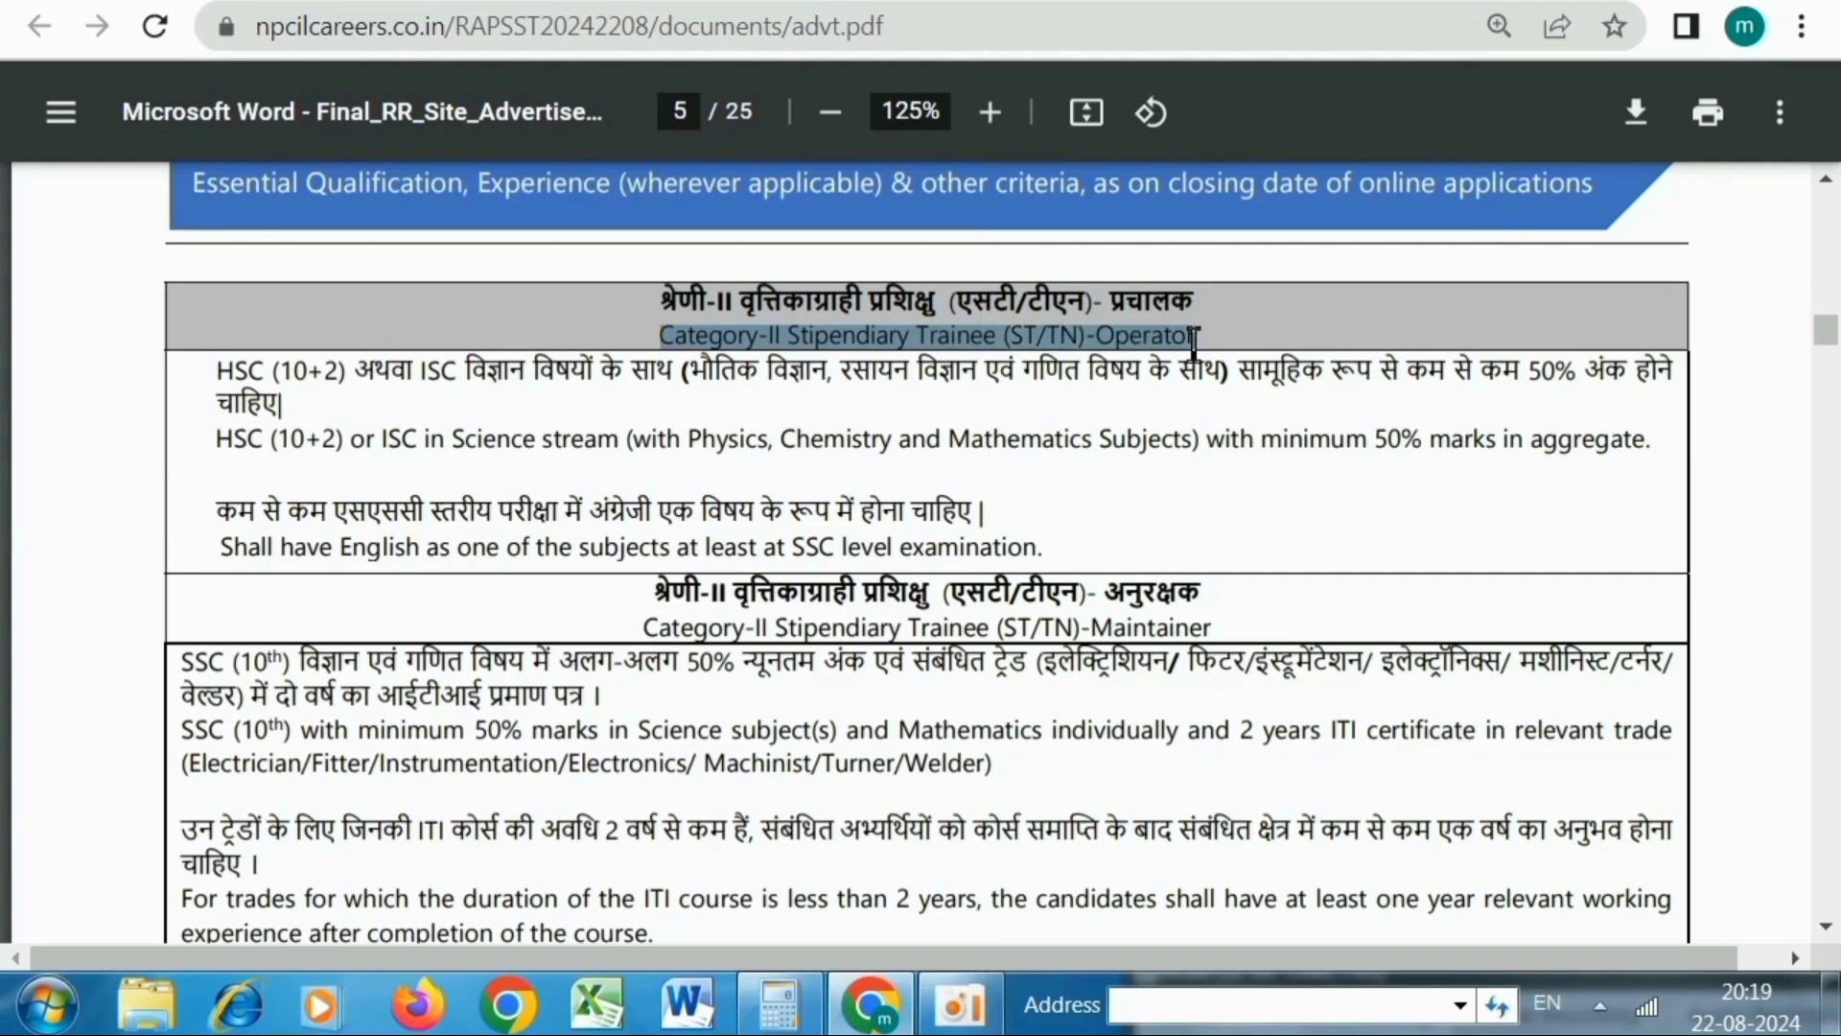
{"action": "left_click", "coordinate": [1187, 345]}
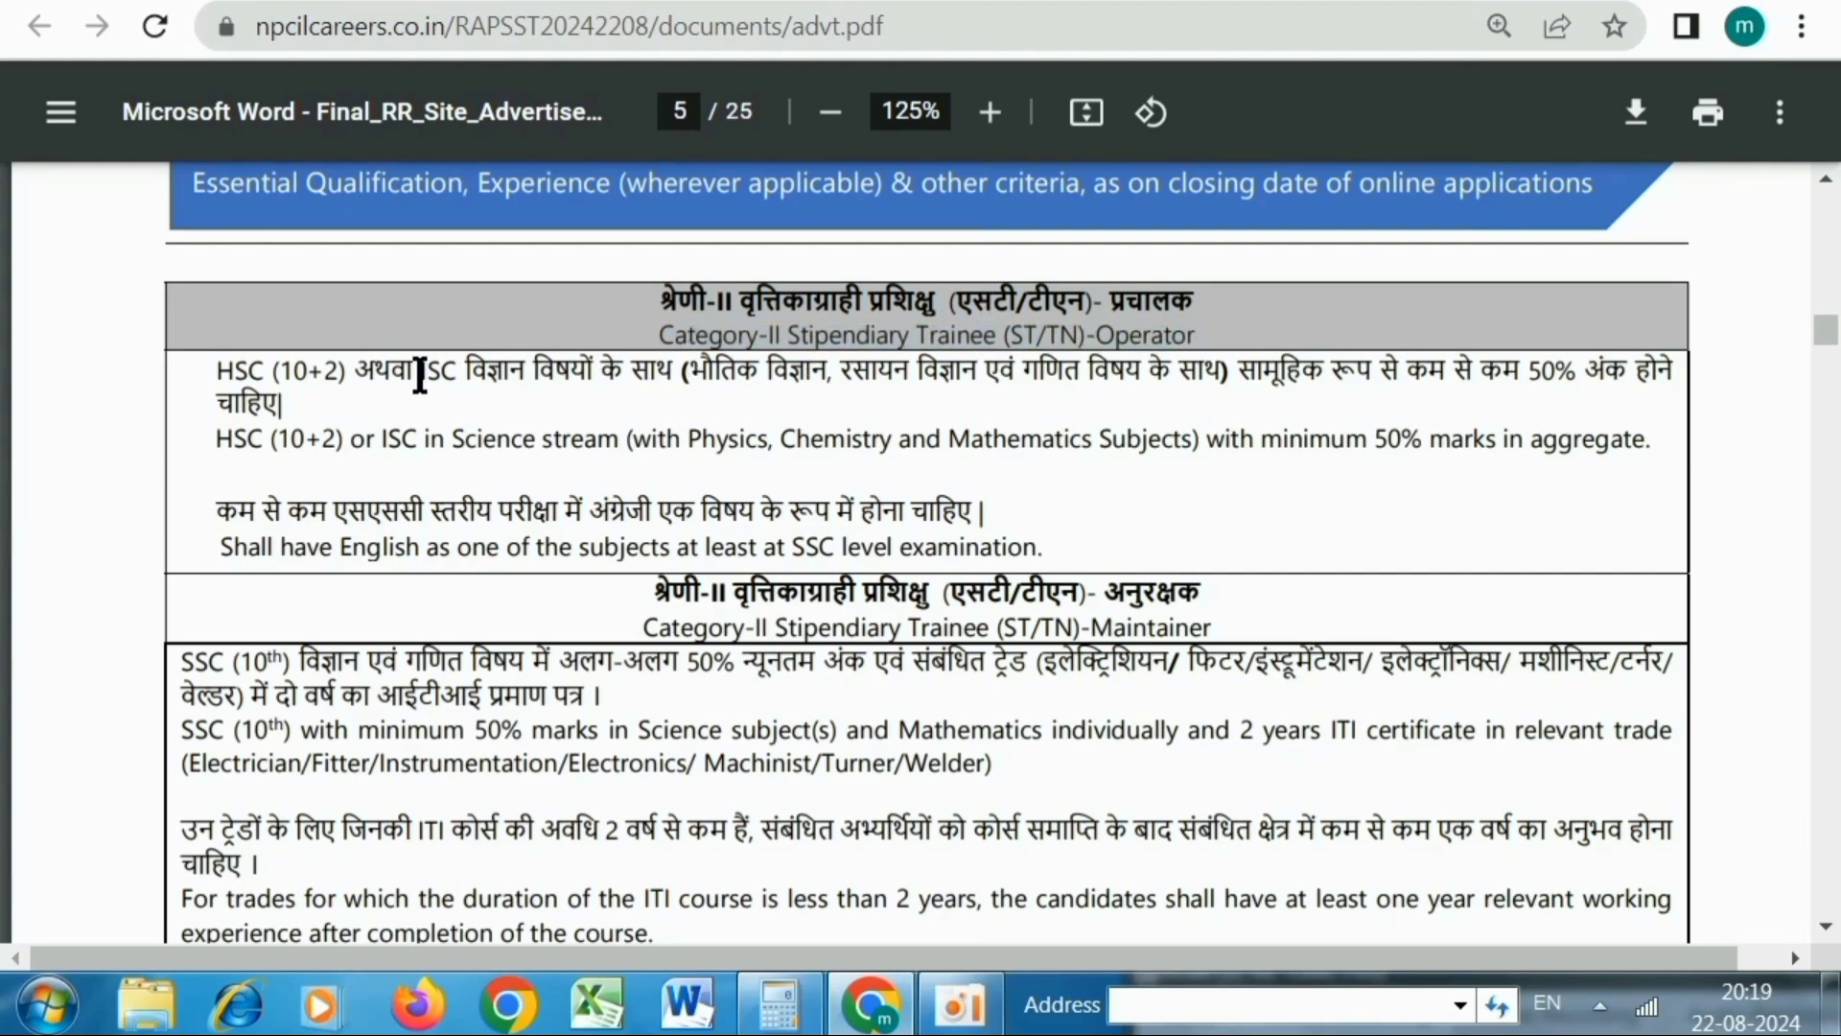
{"action": "left_click_drag", "start_coordinate": [243, 369], "coordinate": [920, 388]}
{"action": "left_click_drag", "start_coordinate": [1039, 372], "coordinate": [1206, 372]}
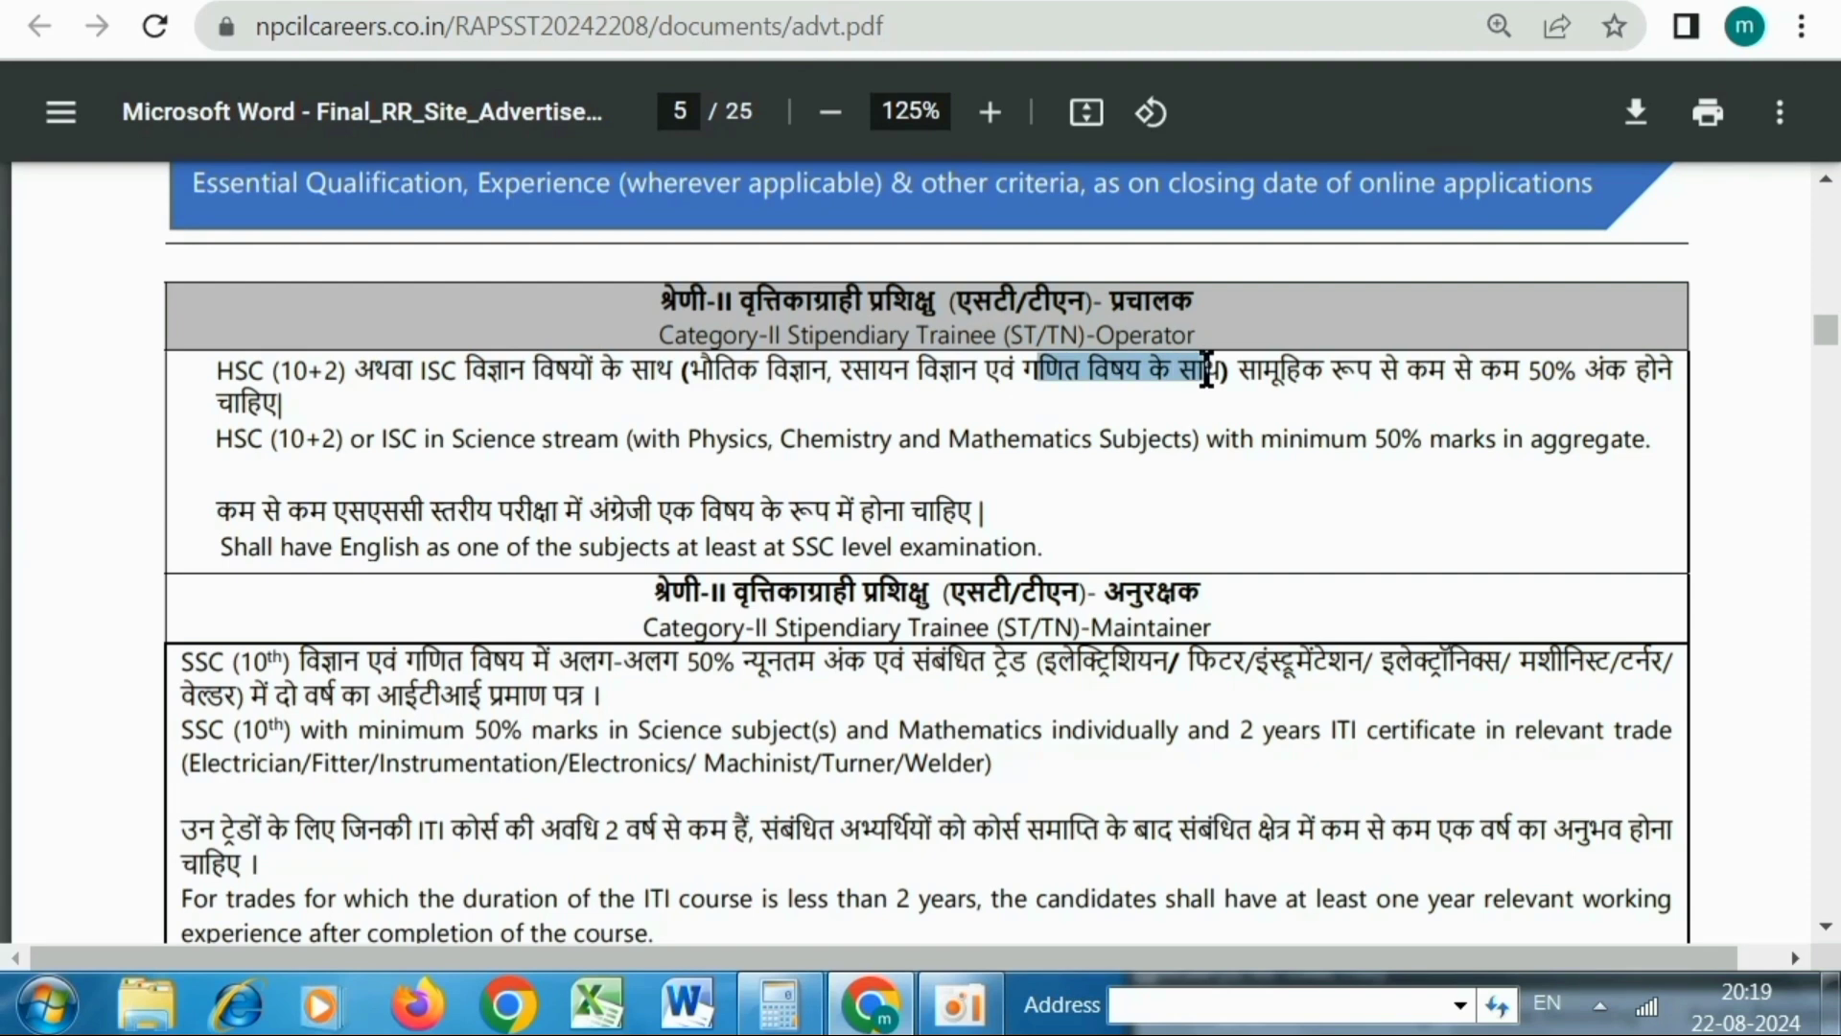
{"action": "left_click_drag", "start_coordinate": [1333, 371], "coordinate": [1627, 372]}
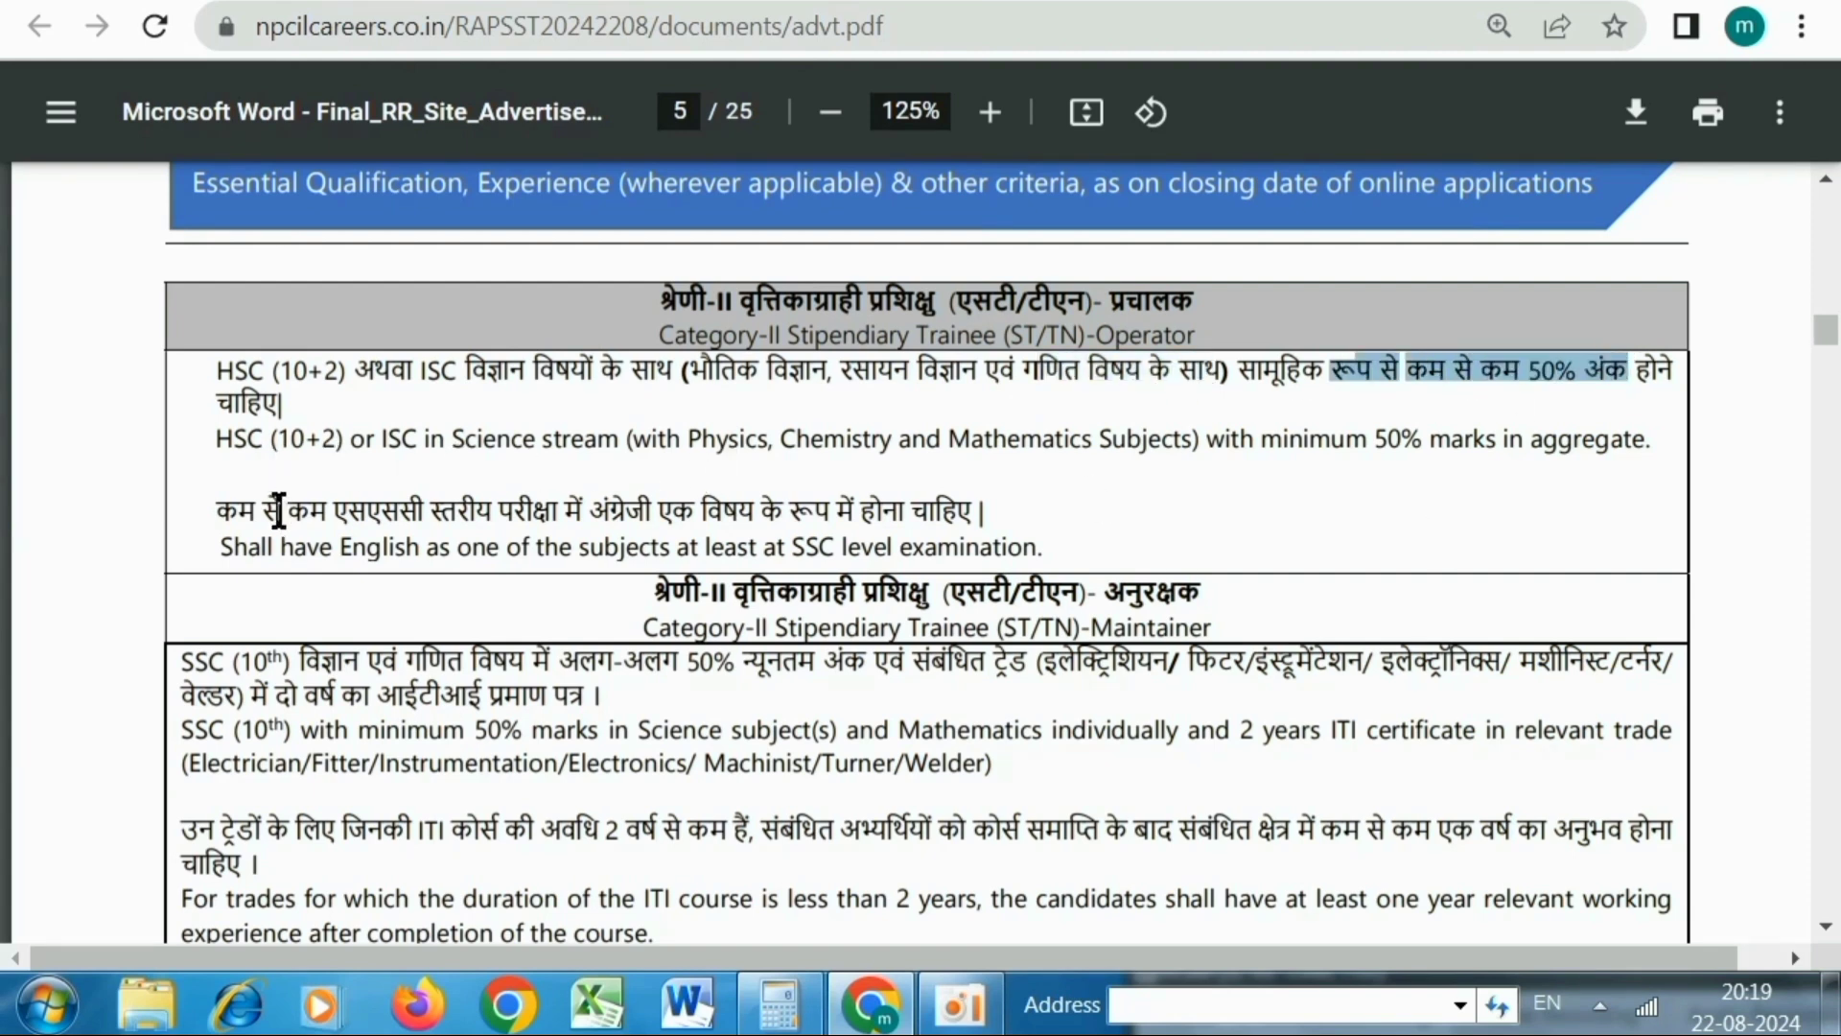
{"action": "left_click_drag", "start_coordinate": [238, 505], "coordinate": [982, 508]}
{"action": "left_click", "coordinate": [893, 525]}
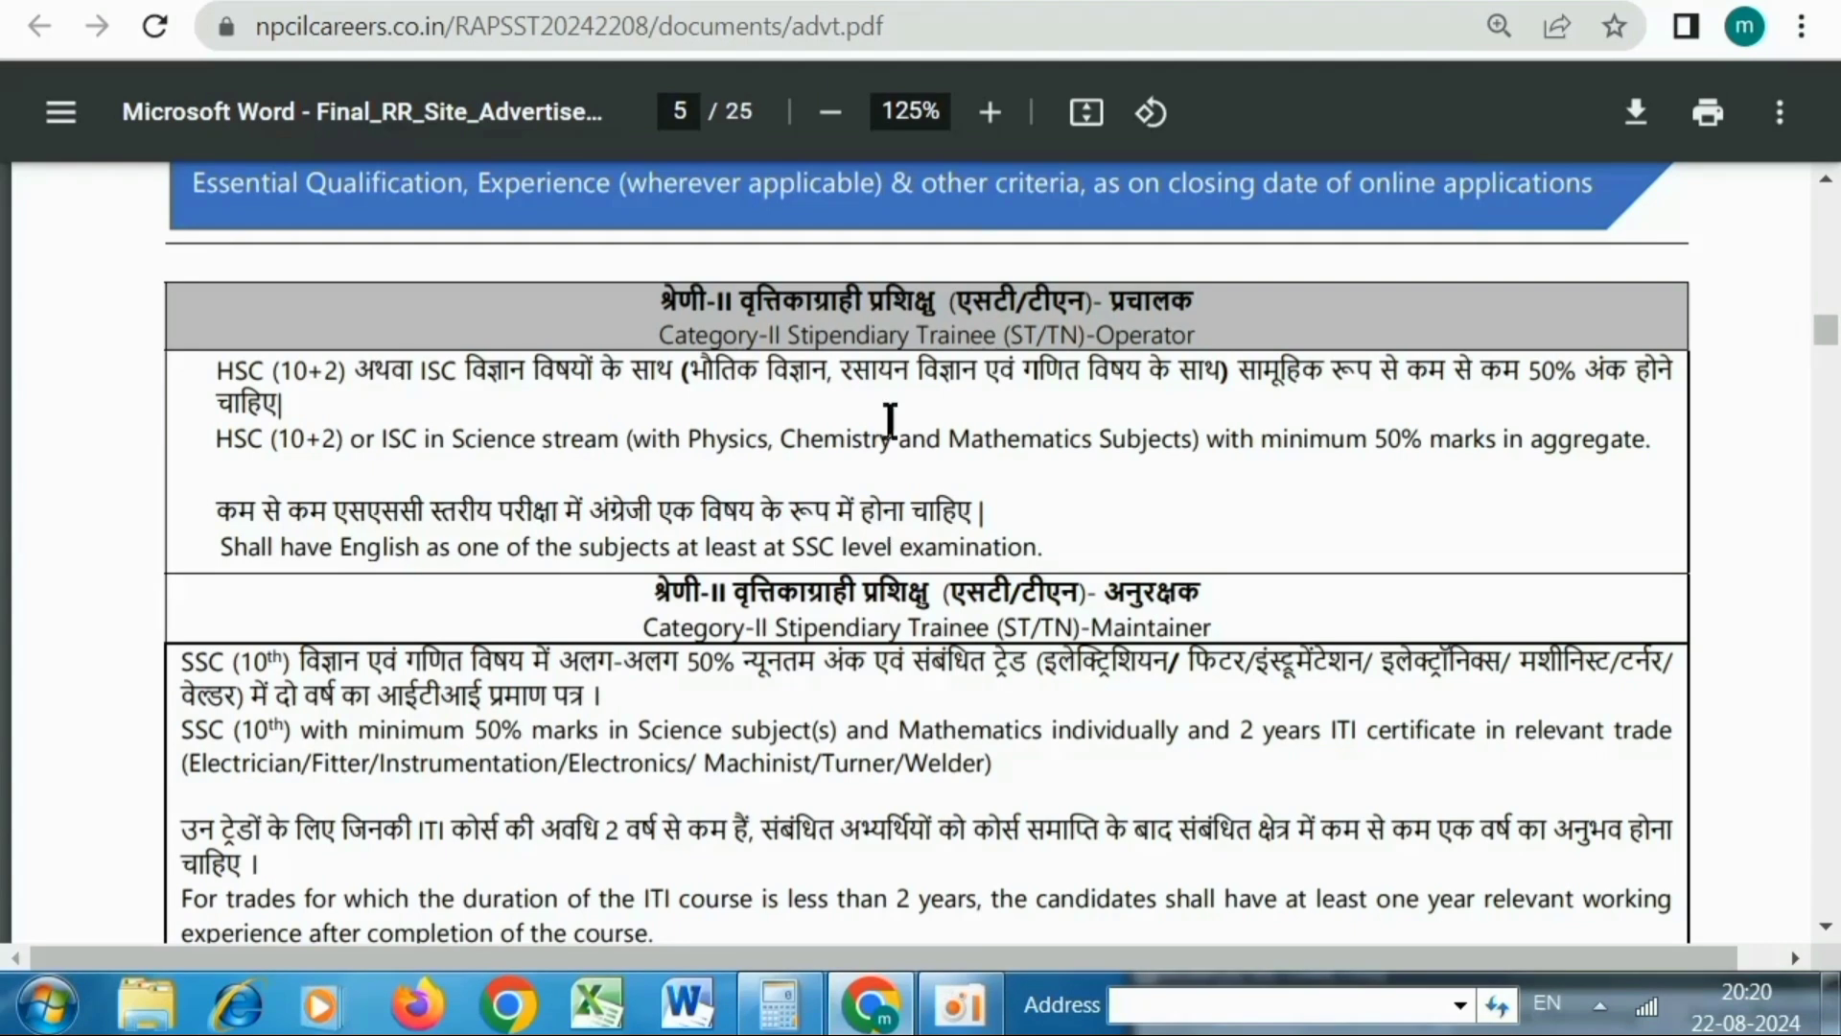
{"action": "left_click_drag", "start_coordinate": [665, 339], "coordinate": [1185, 345]}
Read the Maintainer post's essential qualifications, highlighting the SSC marks, ITI certificate, work experience and English requirements.
{"action": "left_click_drag", "start_coordinate": [989, 255], "coordinate": [1223, 270]}
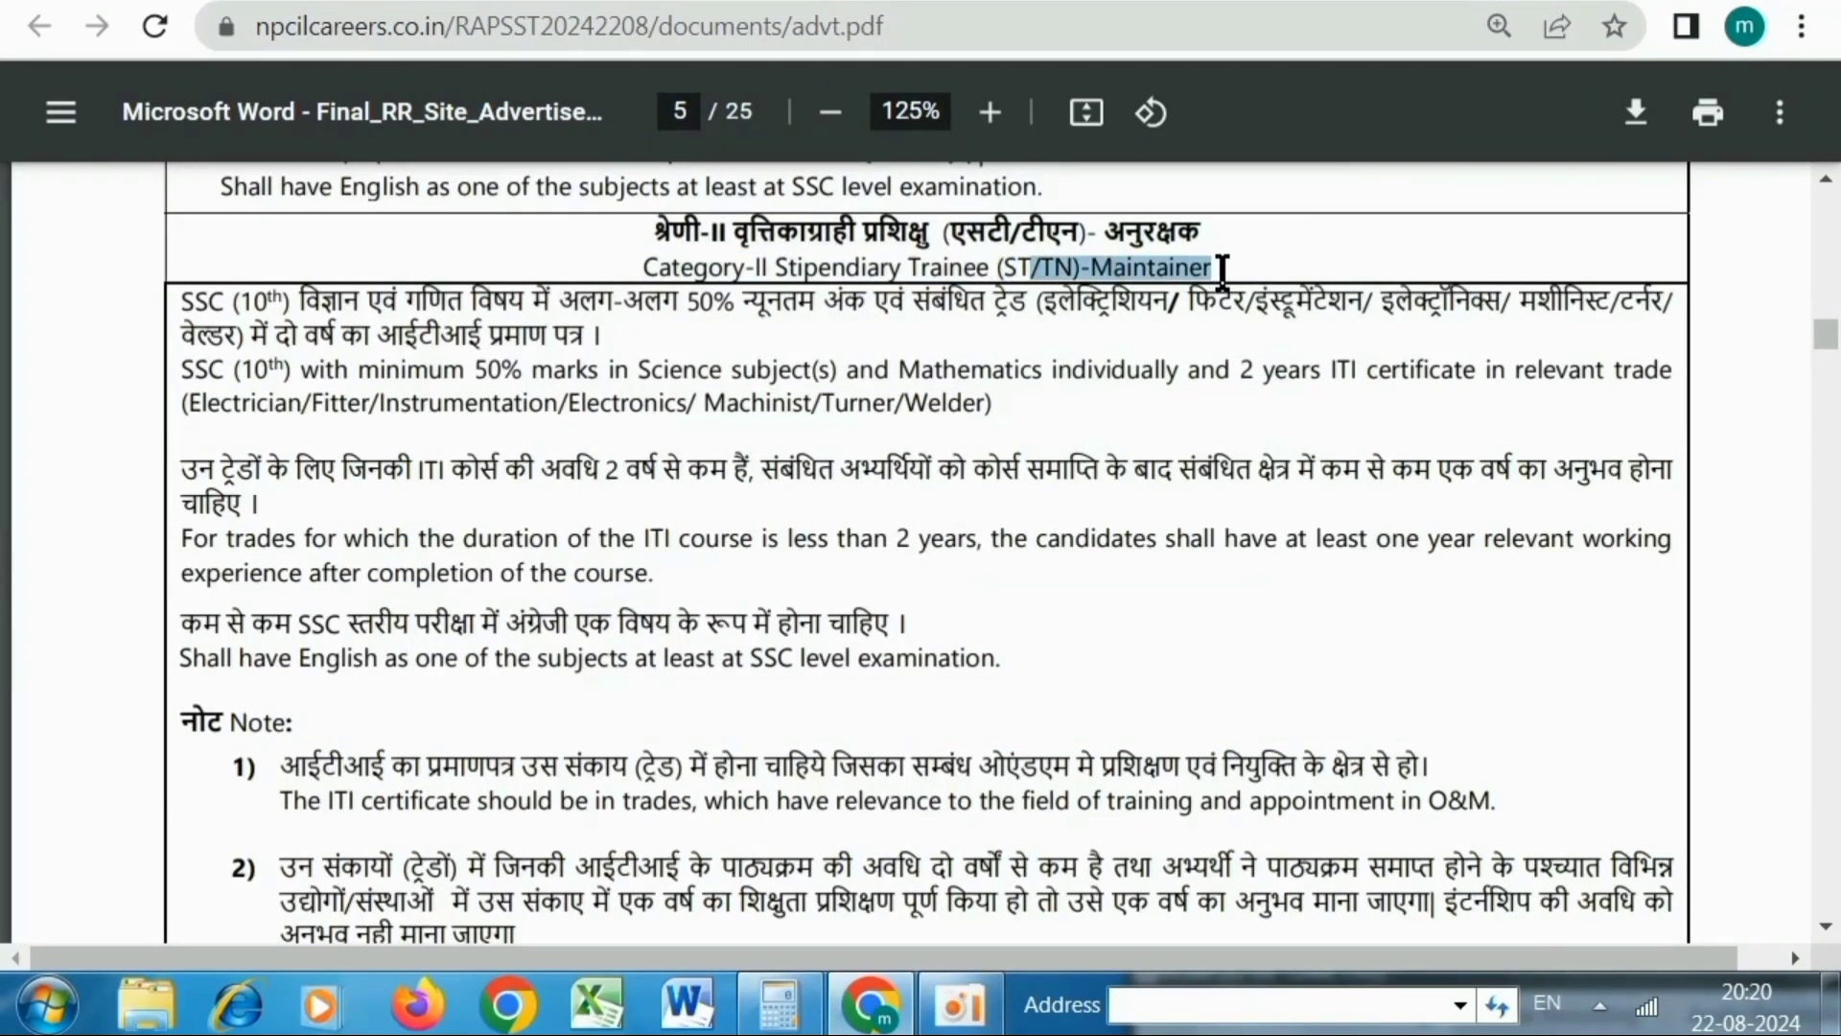
{"action": "left_click", "coordinate": [1106, 274]}
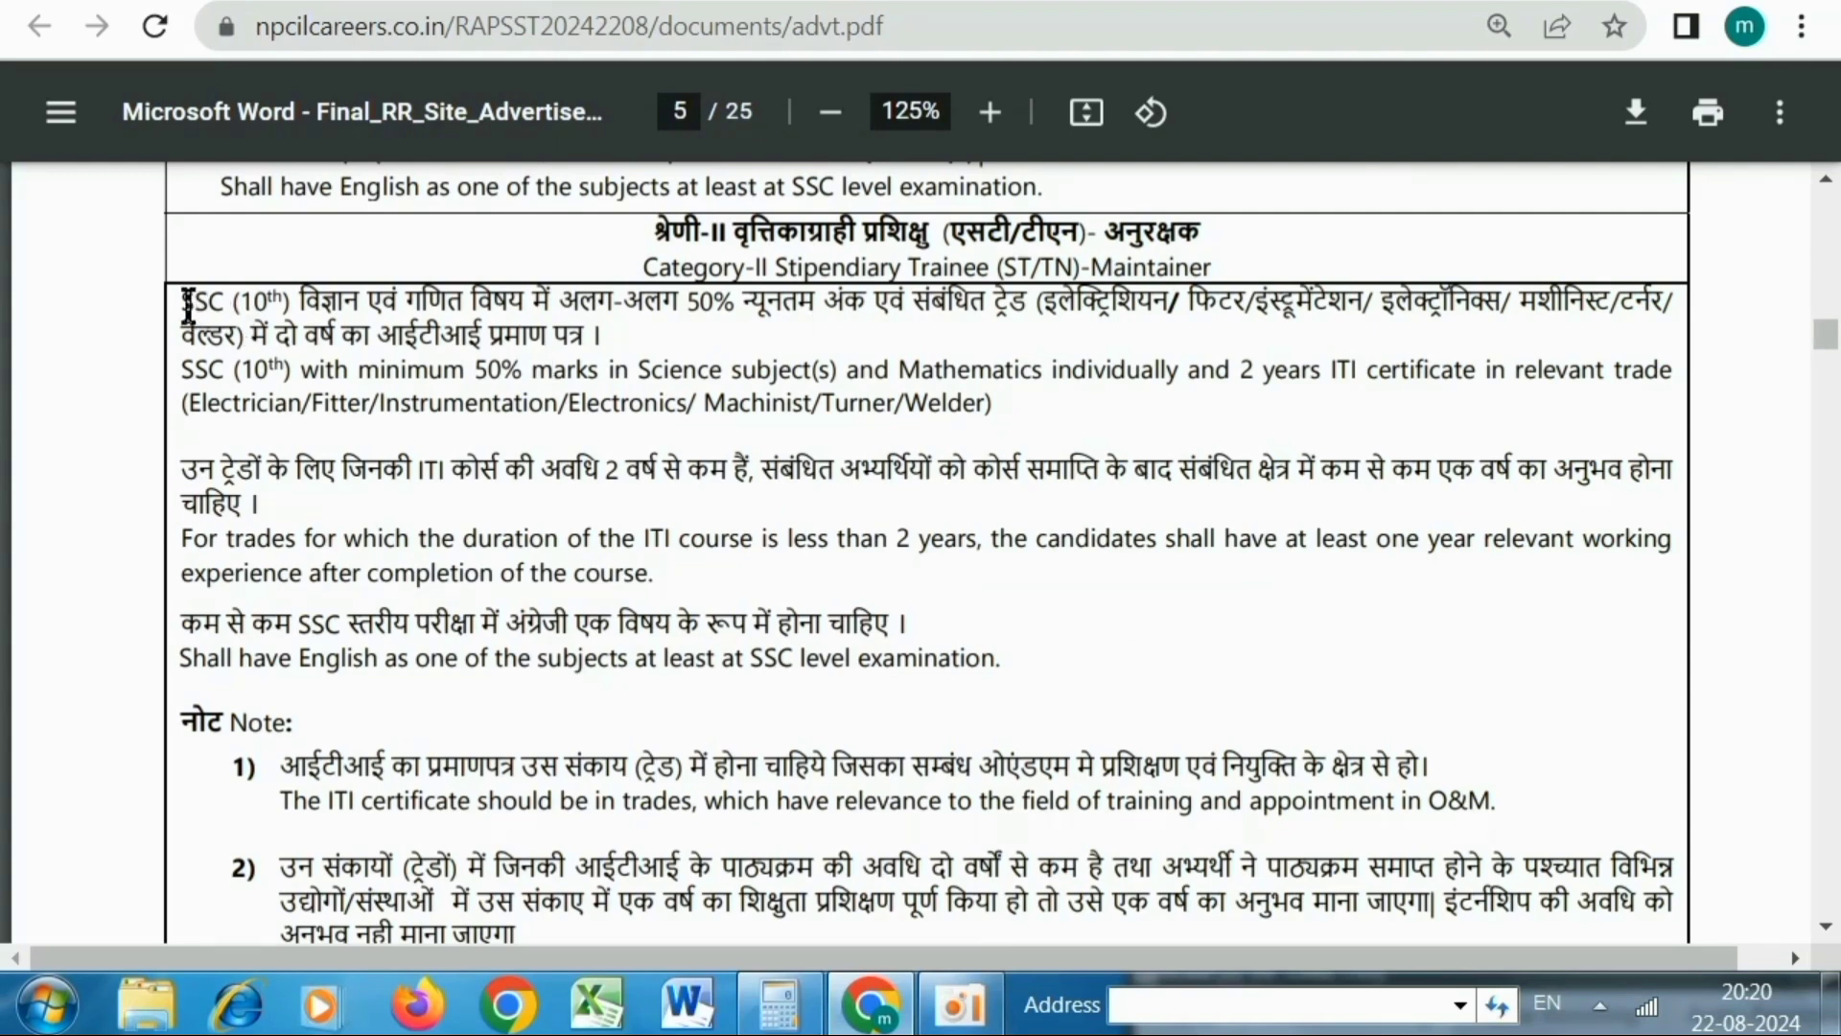
{"action": "left_click_drag", "start_coordinate": [192, 306], "coordinate": [1630, 312]}
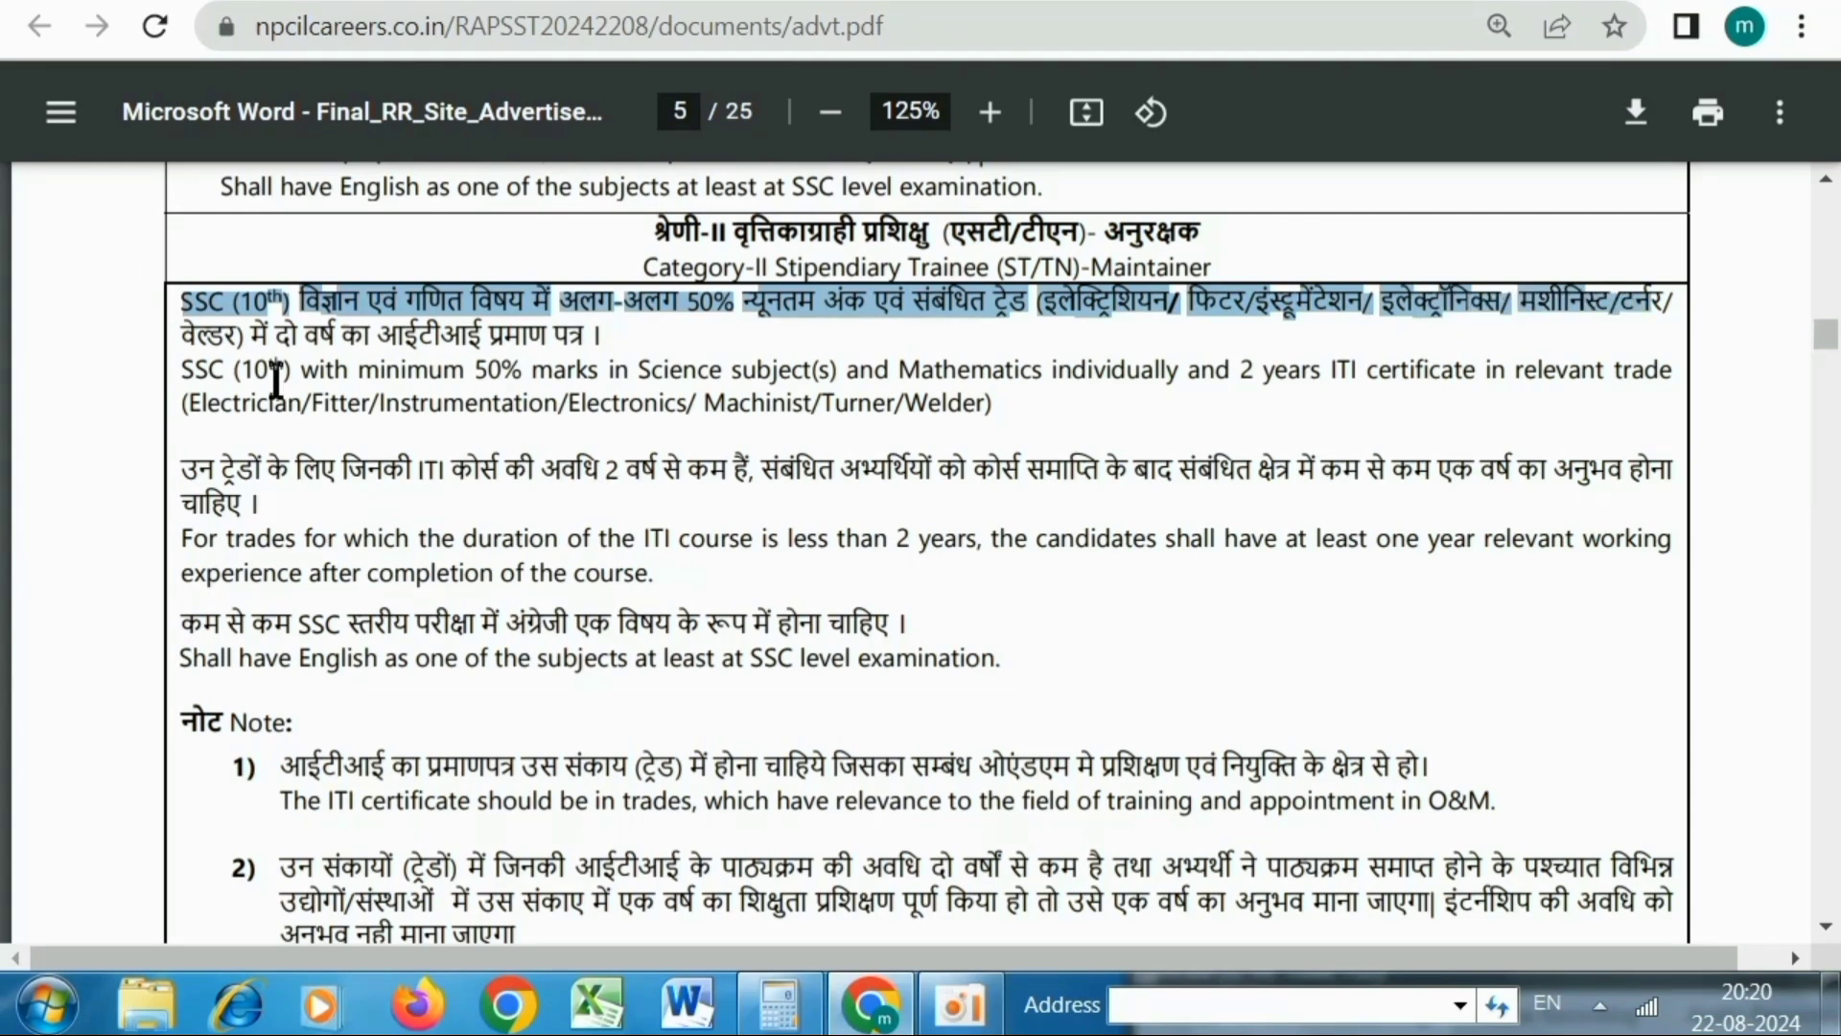
{"action": "left_click_drag", "start_coordinate": [271, 338], "coordinate": [553, 347]}
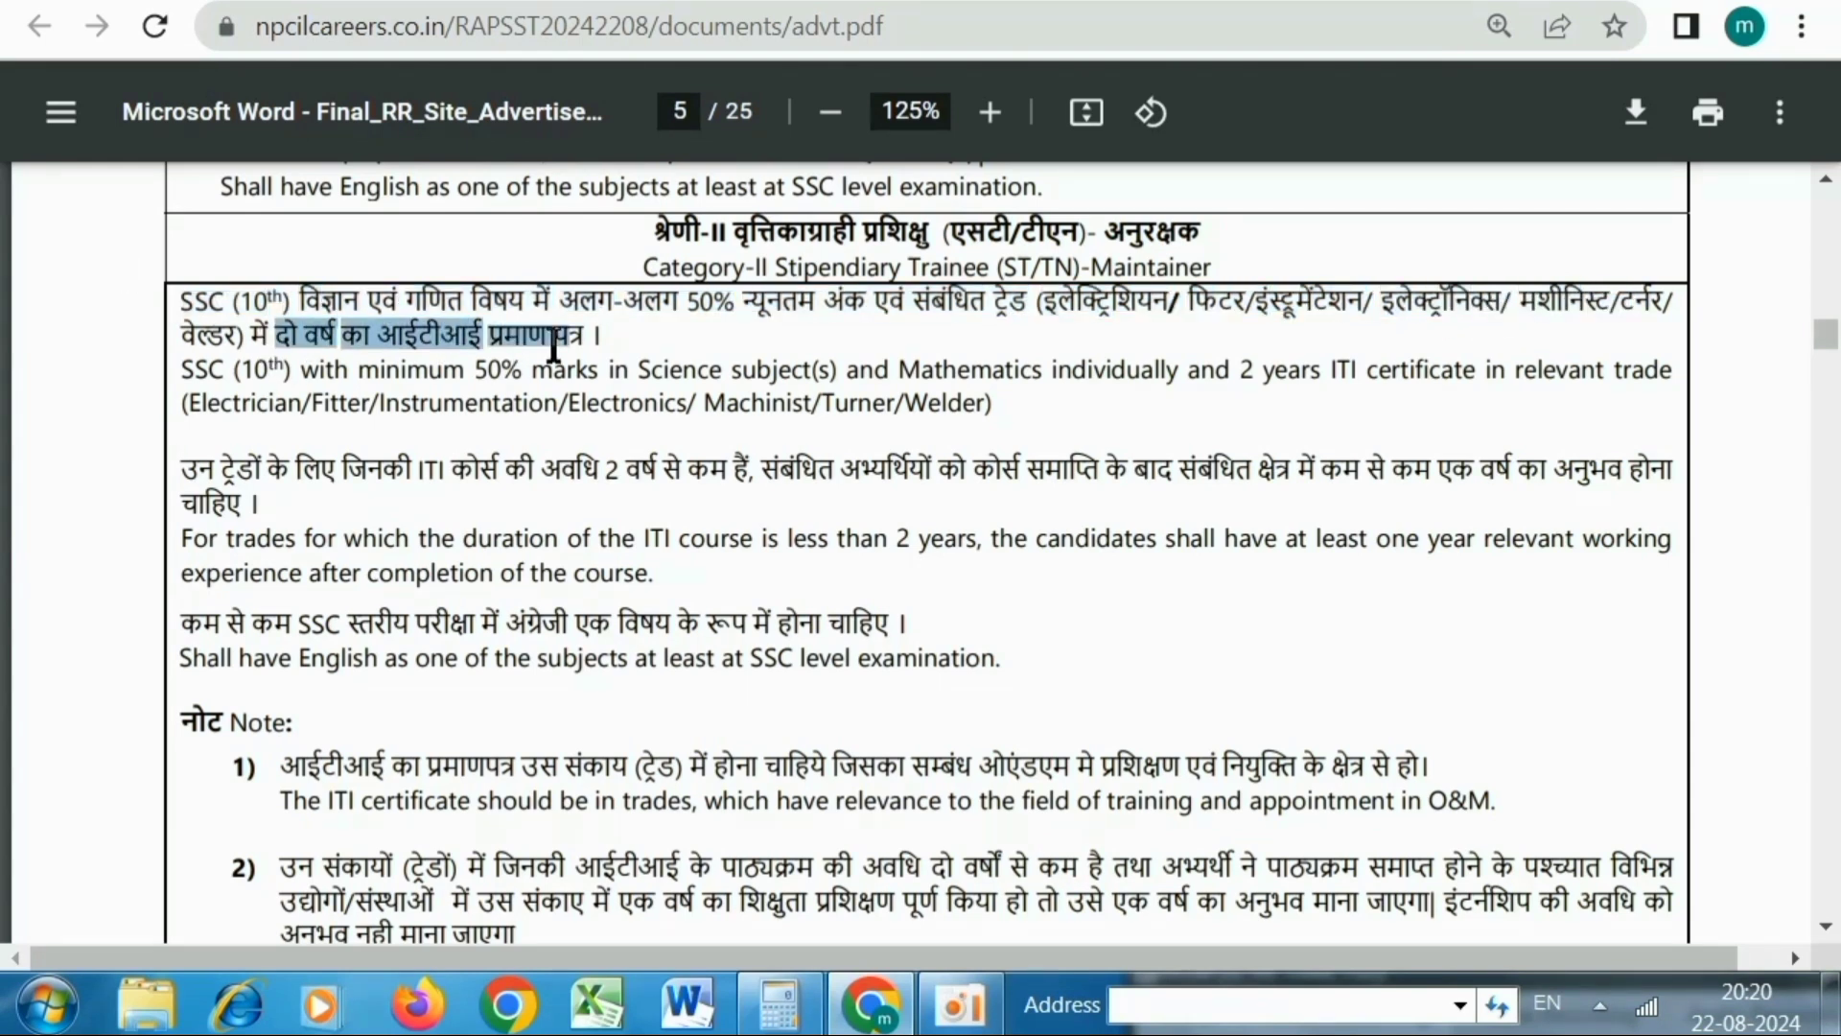
{"action": "left_click", "coordinate": [553, 348]}
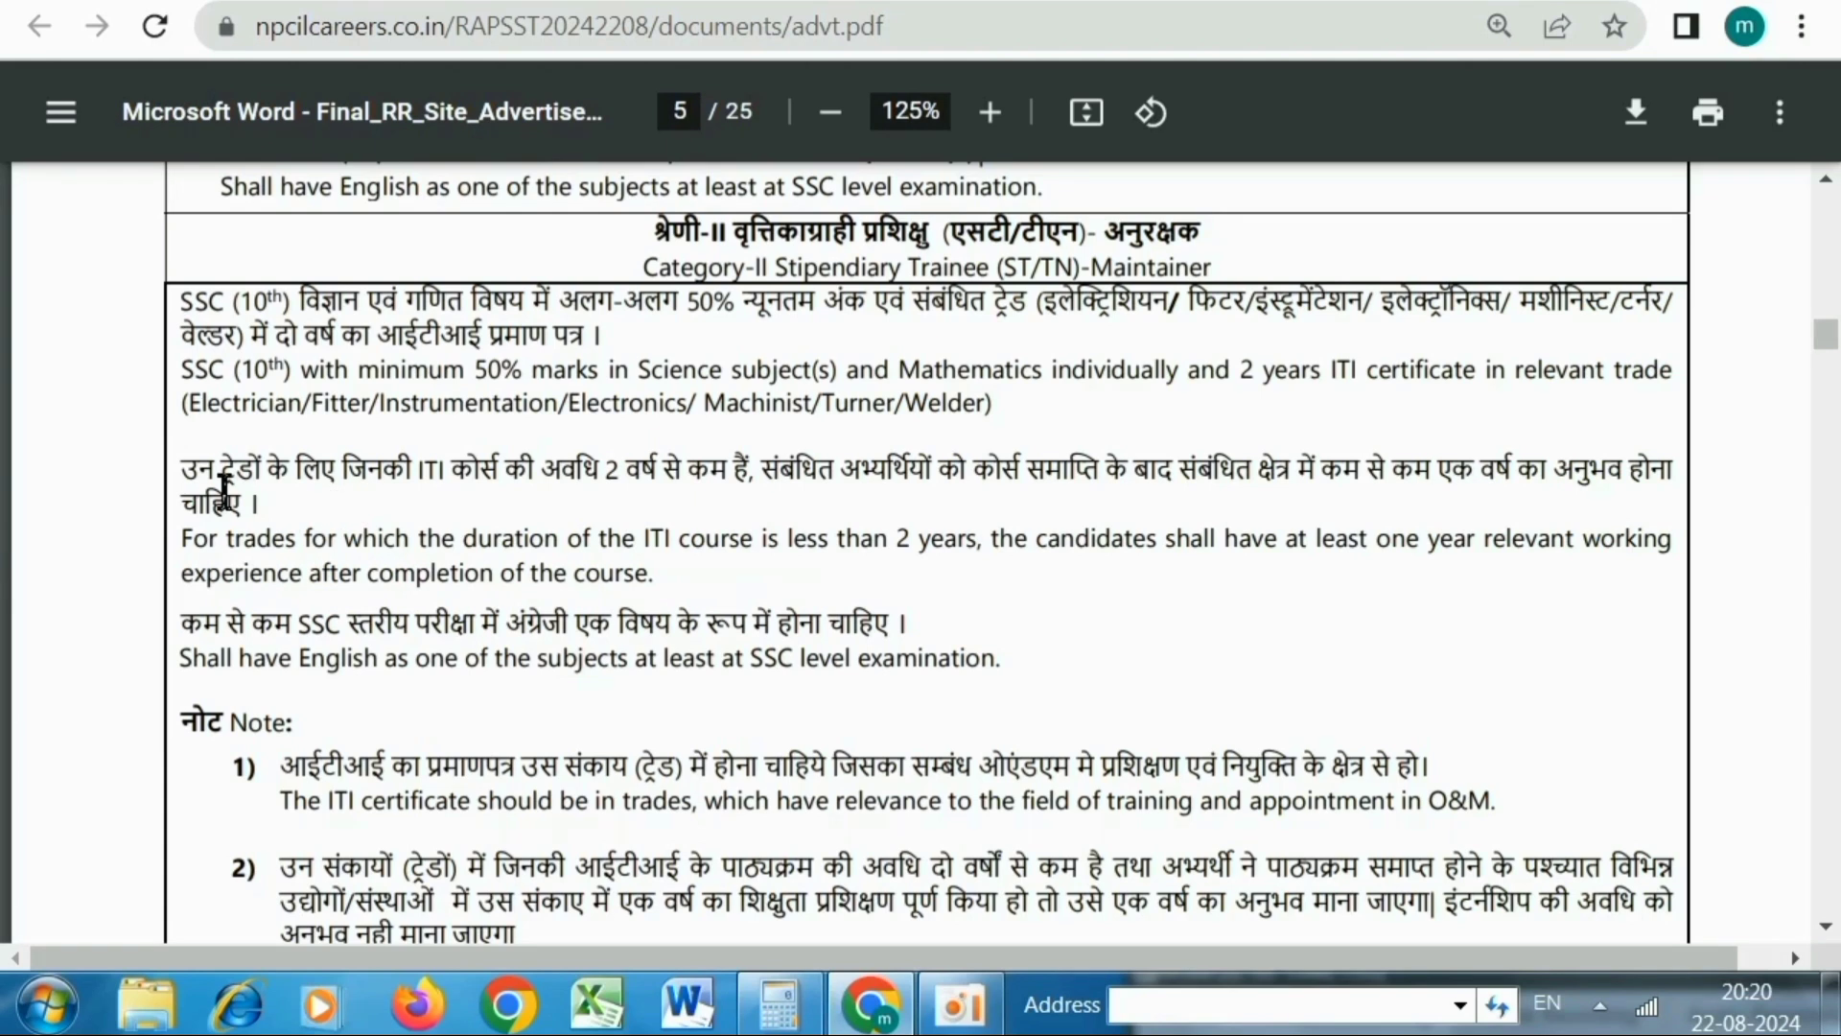
{"action": "left_click_drag", "start_coordinate": [181, 468], "coordinate": [1606, 479]}
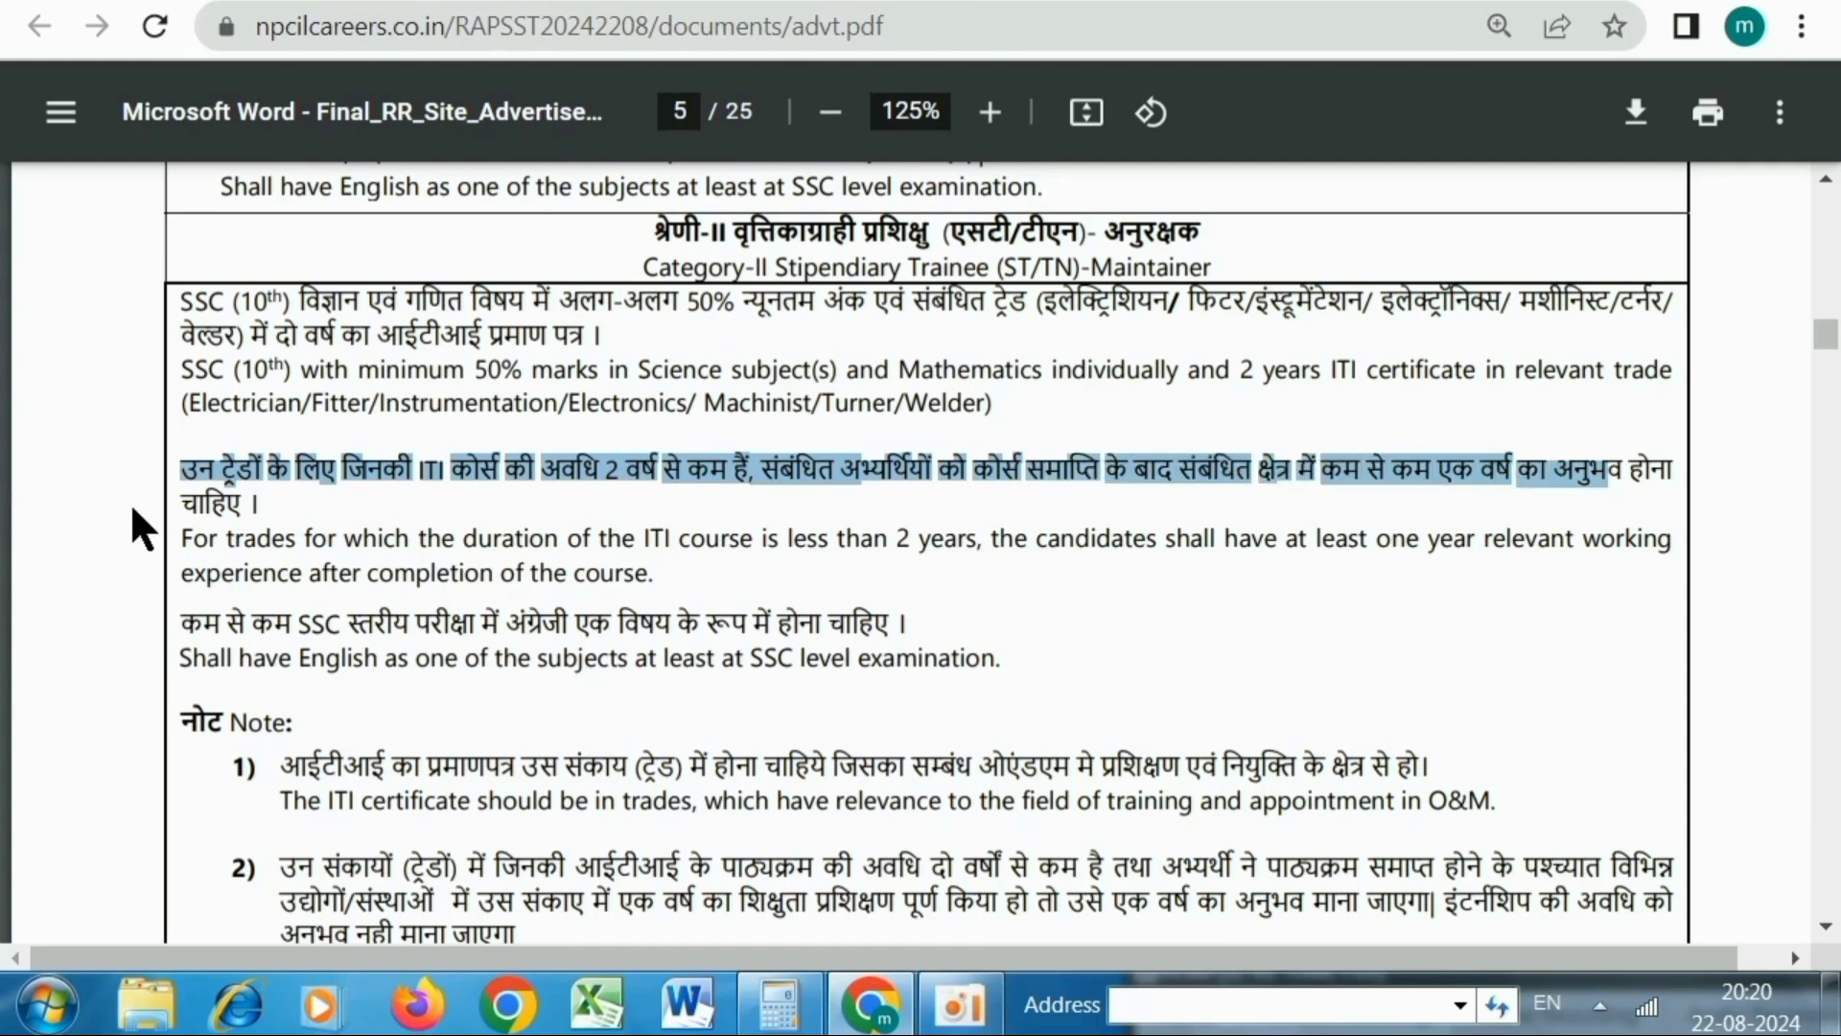
{"action": "left_click", "coordinate": [198, 491]}
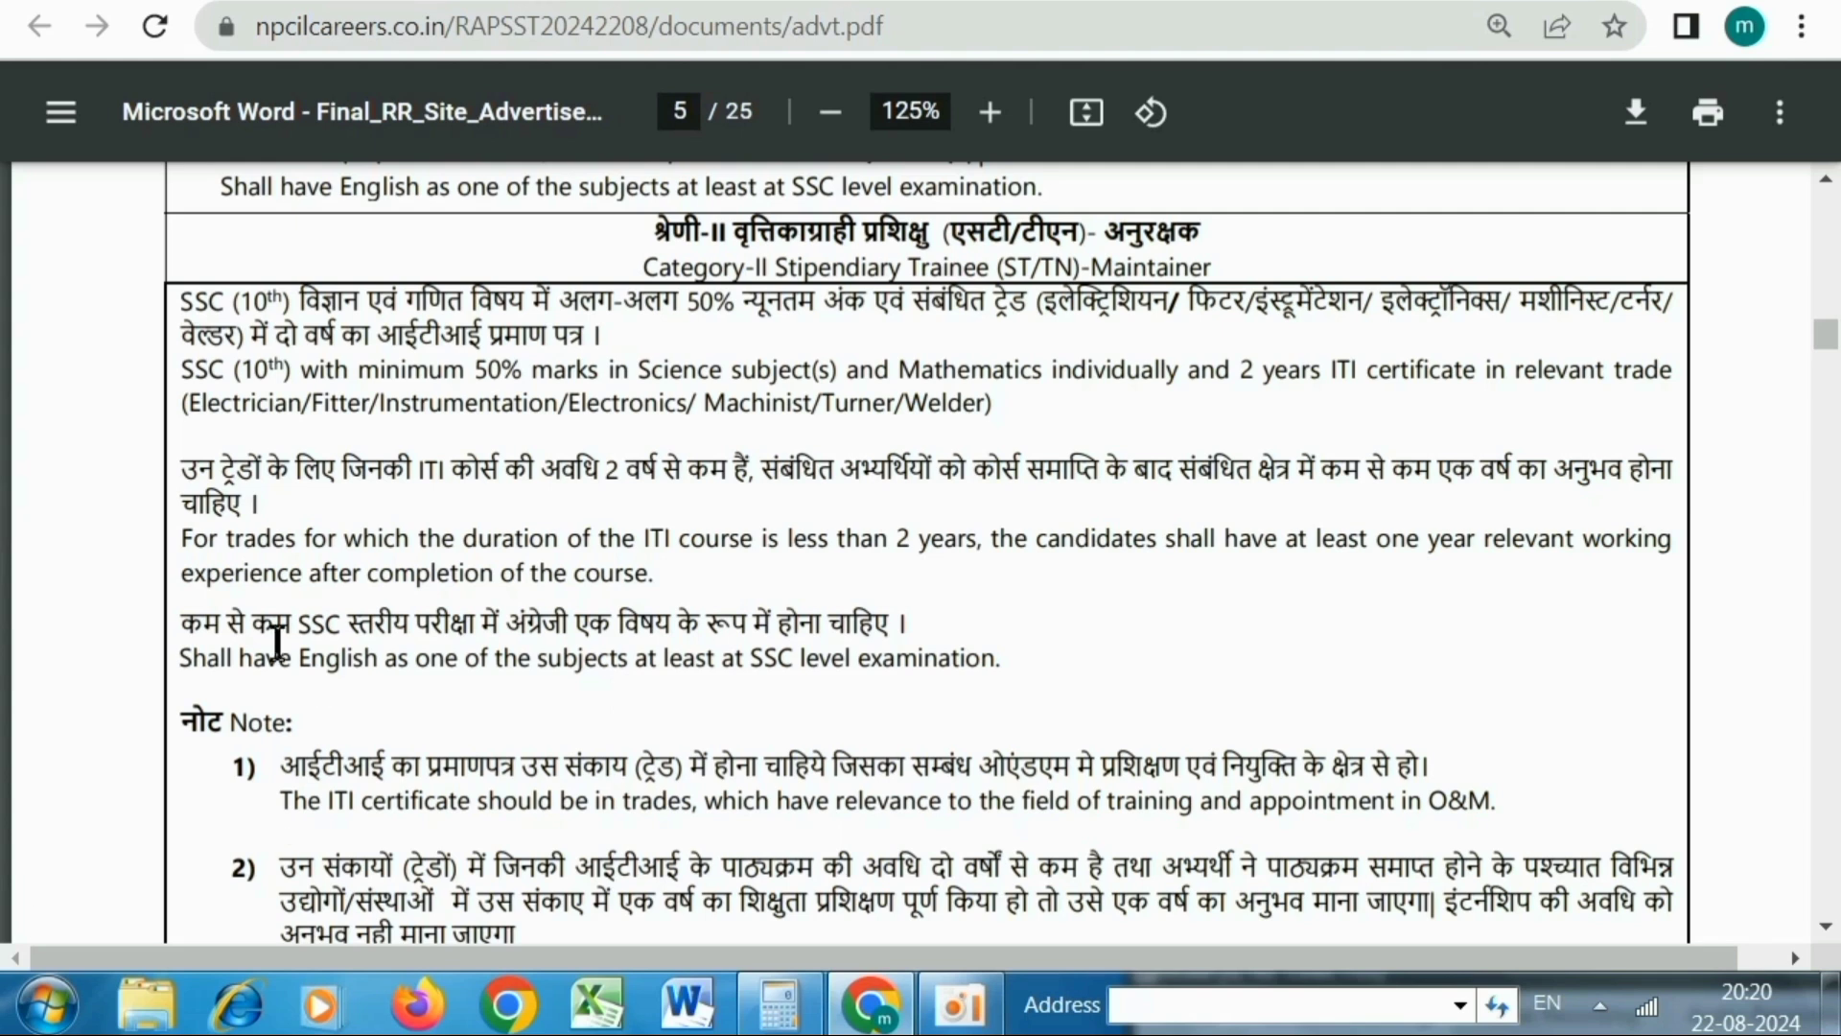
{"action": "left_click_drag", "start_coordinate": [199, 628], "coordinate": [838, 653]}
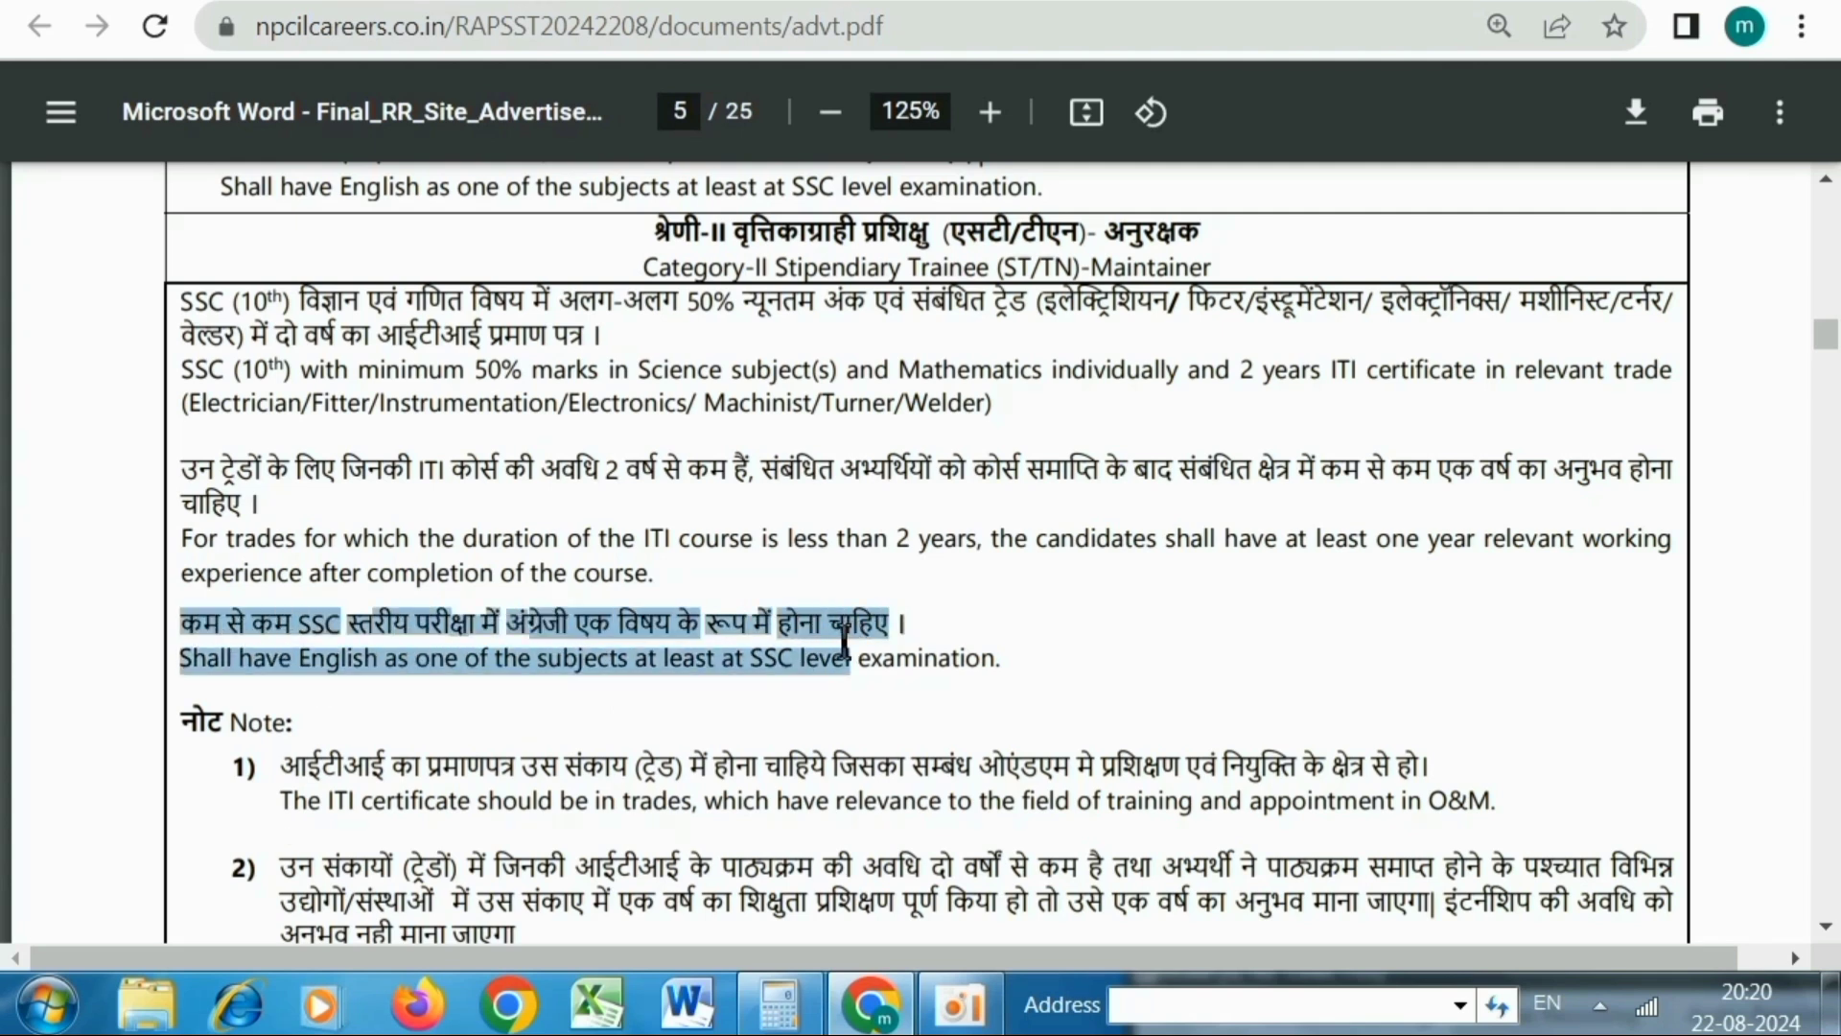
{"action": "left_click", "coordinate": [840, 640]}
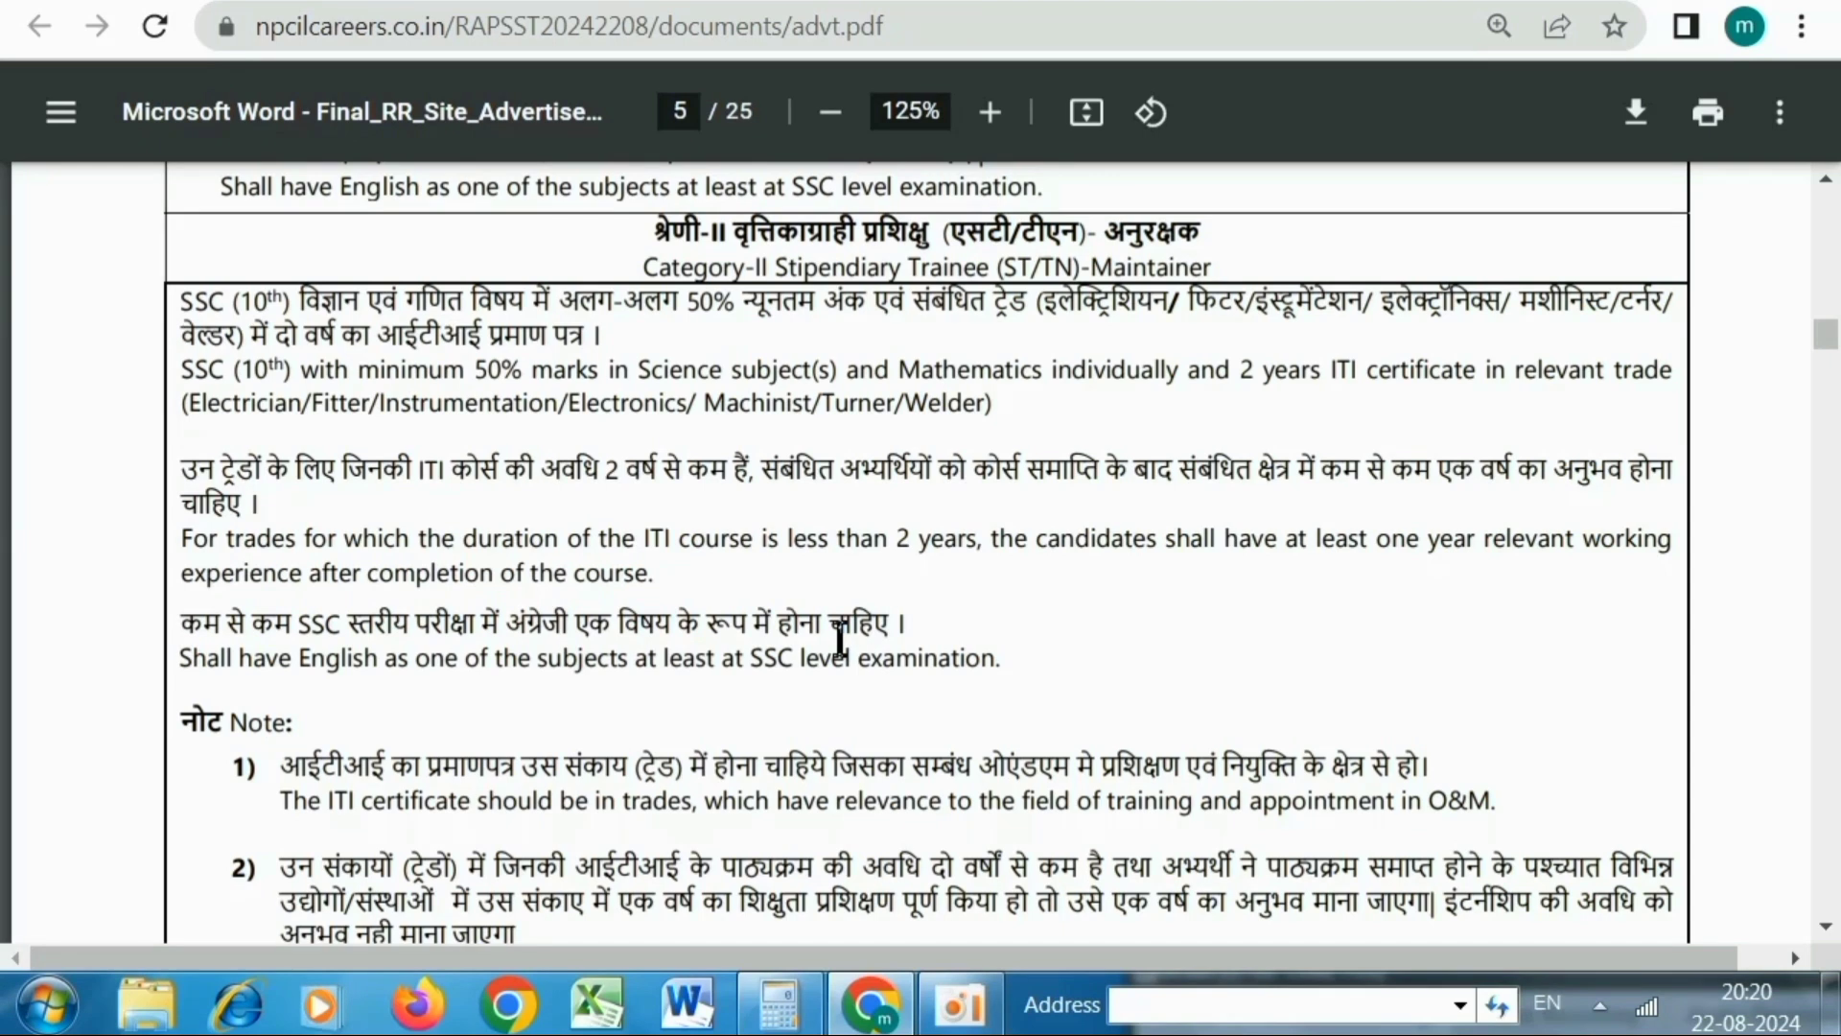
Examine the training stipends for the Operator and Maintainer posts in the Pay Level & Approximate Monthly Emoluments section.
{"action": "scroll", "coordinate": [841, 640], "scroll_direction": "down", "scroll_amount": 5}
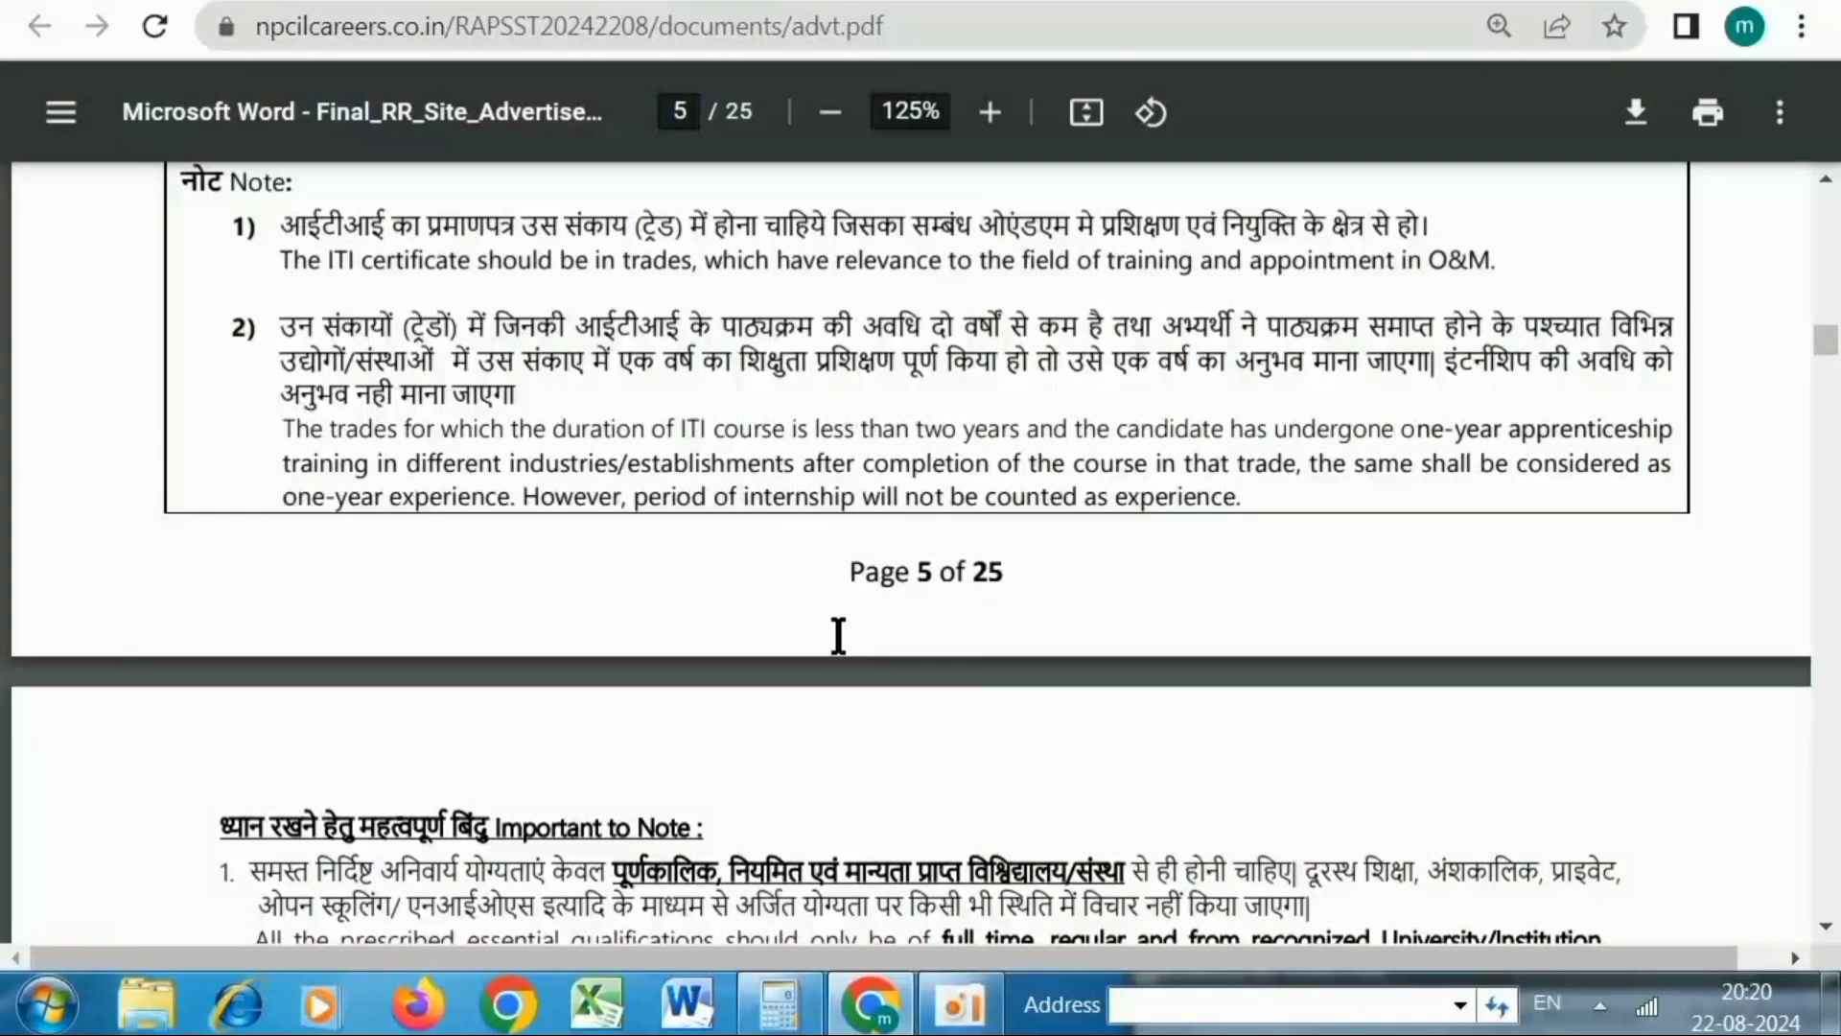
{"action": "scroll", "coordinate": [838, 637], "scroll_direction": "down", "scroll_amount": 15}
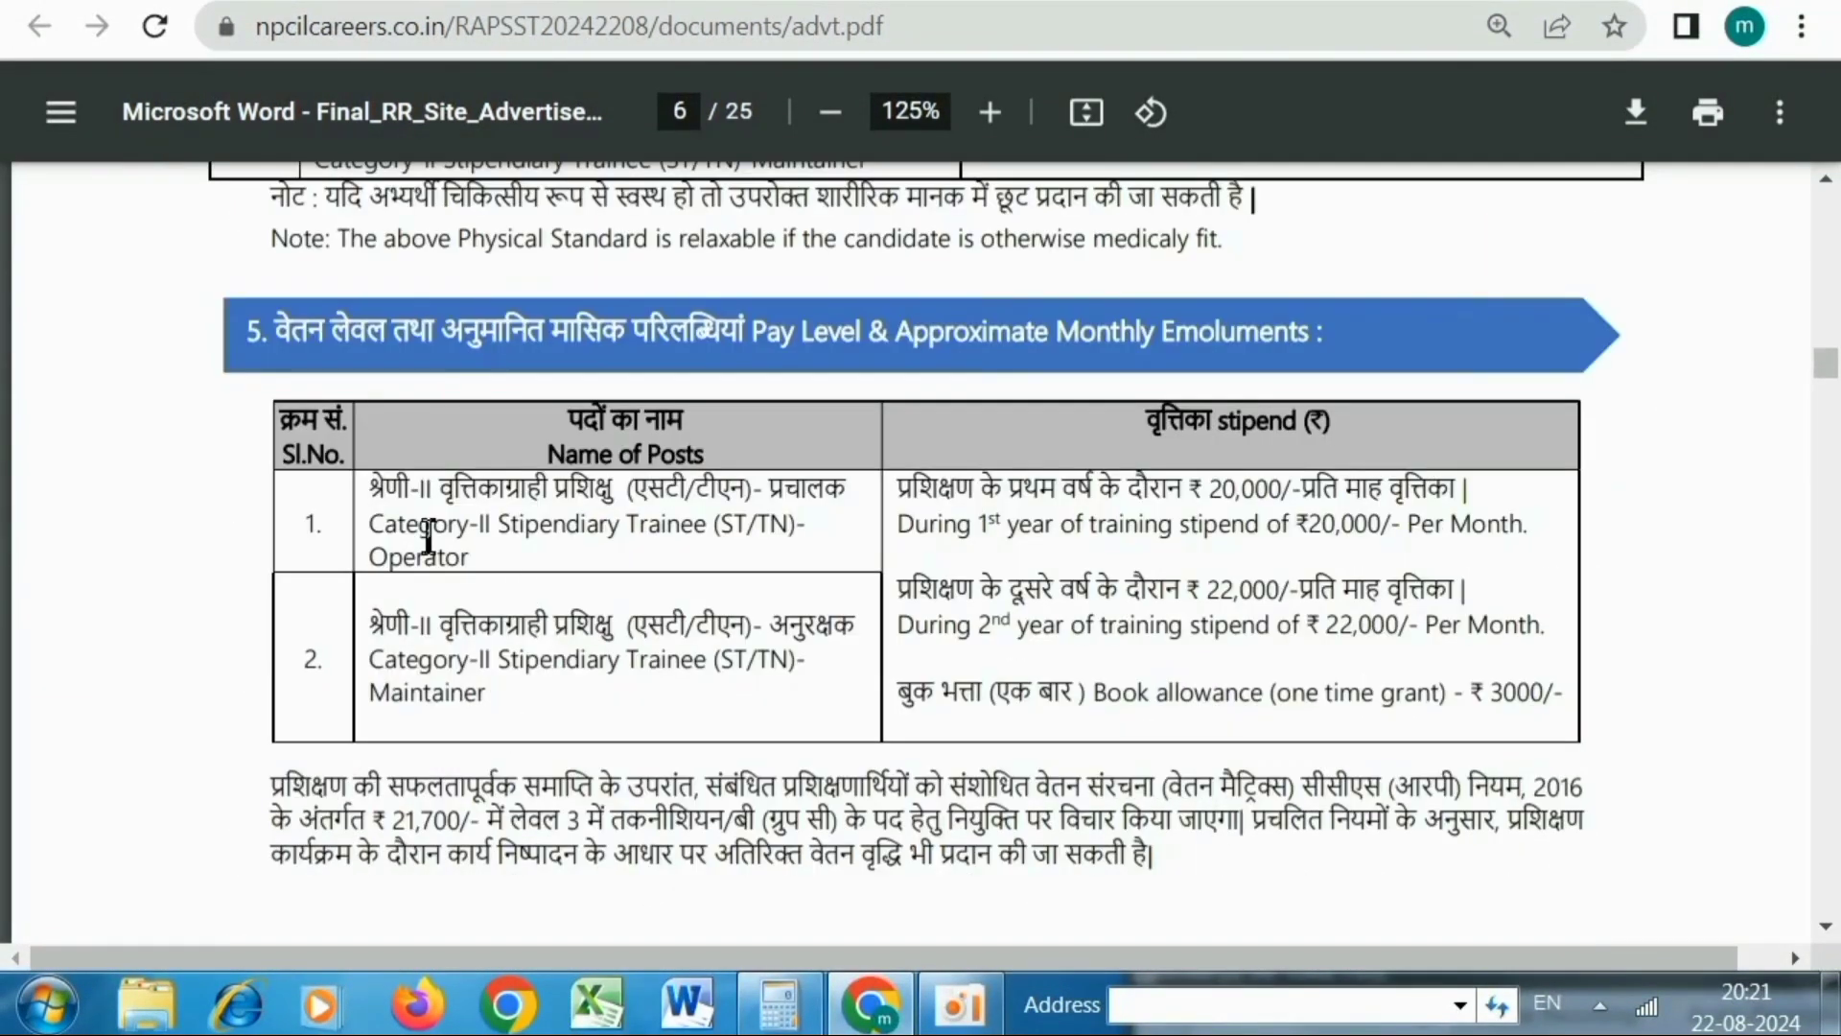
{"action": "left_click_drag", "start_coordinate": [374, 526], "coordinate": [472, 564]}
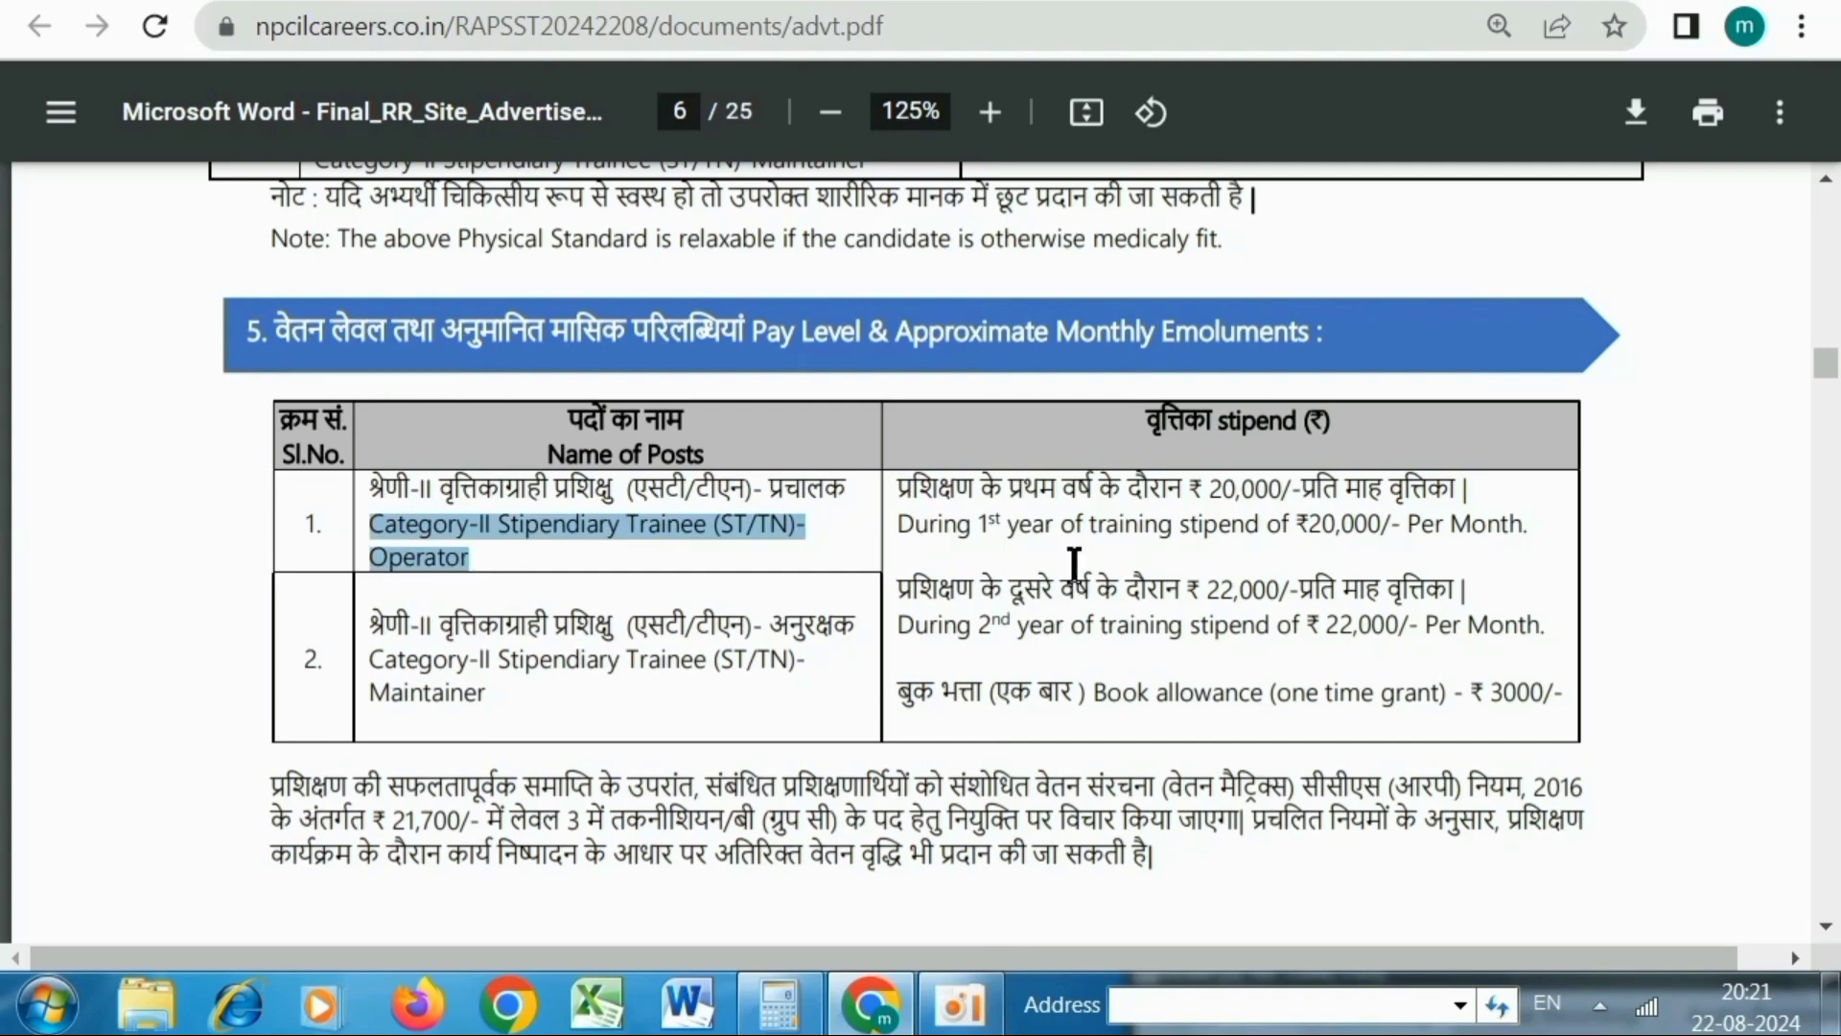
{"action": "left_click_drag", "start_coordinate": [898, 523], "coordinate": [1508, 537]}
{"action": "left_click", "coordinate": [1438, 535]}
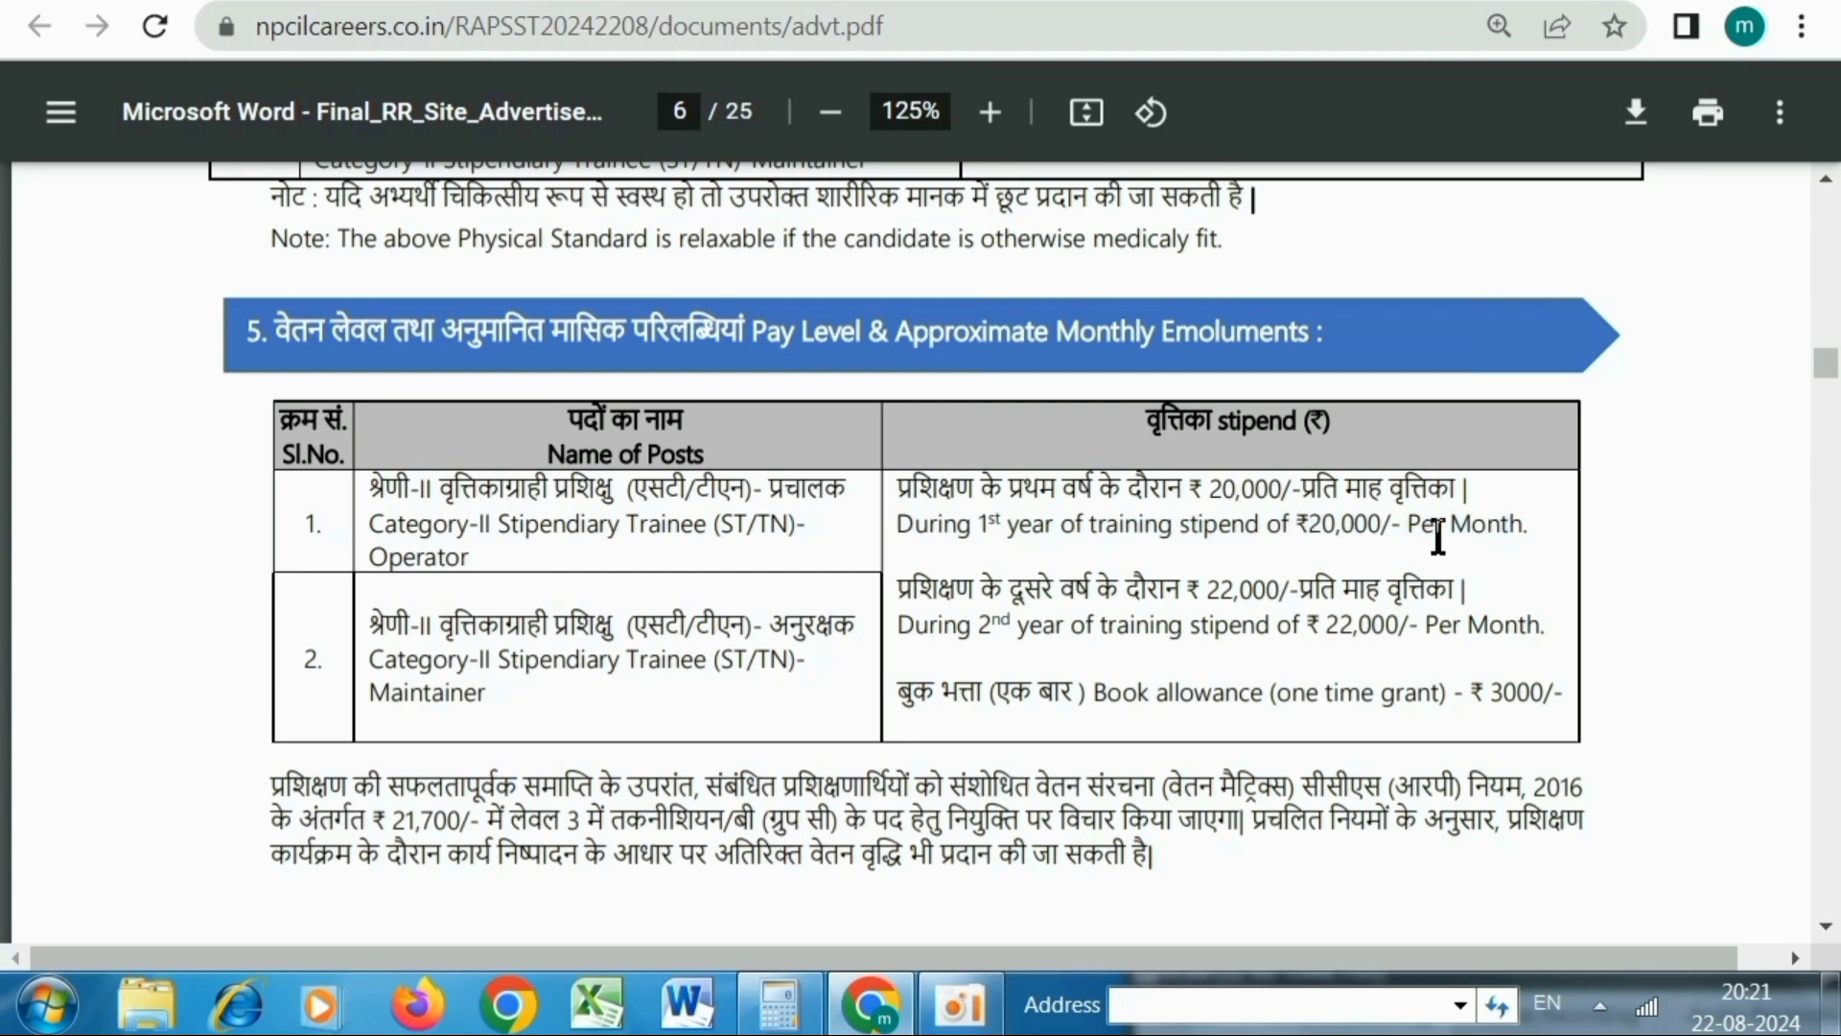
{"action": "left_click_drag", "start_coordinate": [369, 660], "coordinate": [499, 698]}
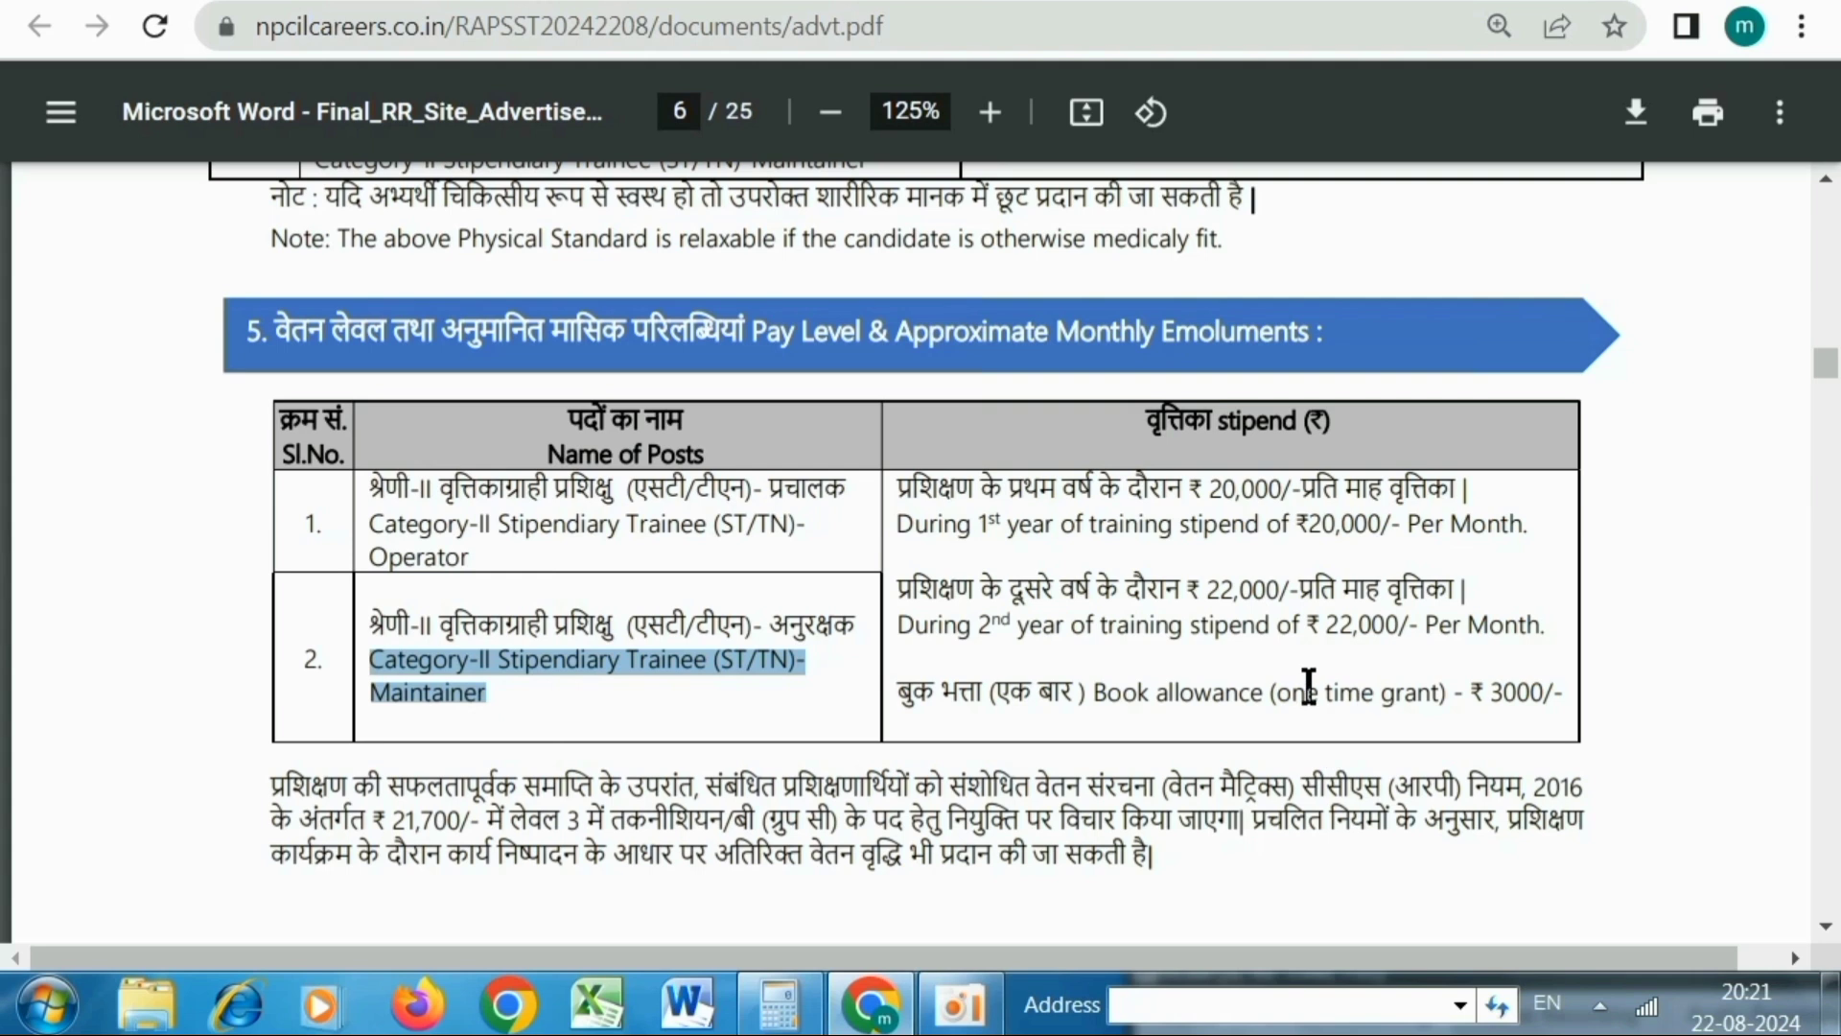
{"action": "left_click_drag", "start_coordinate": [1308, 626], "coordinate": [1522, 633]}
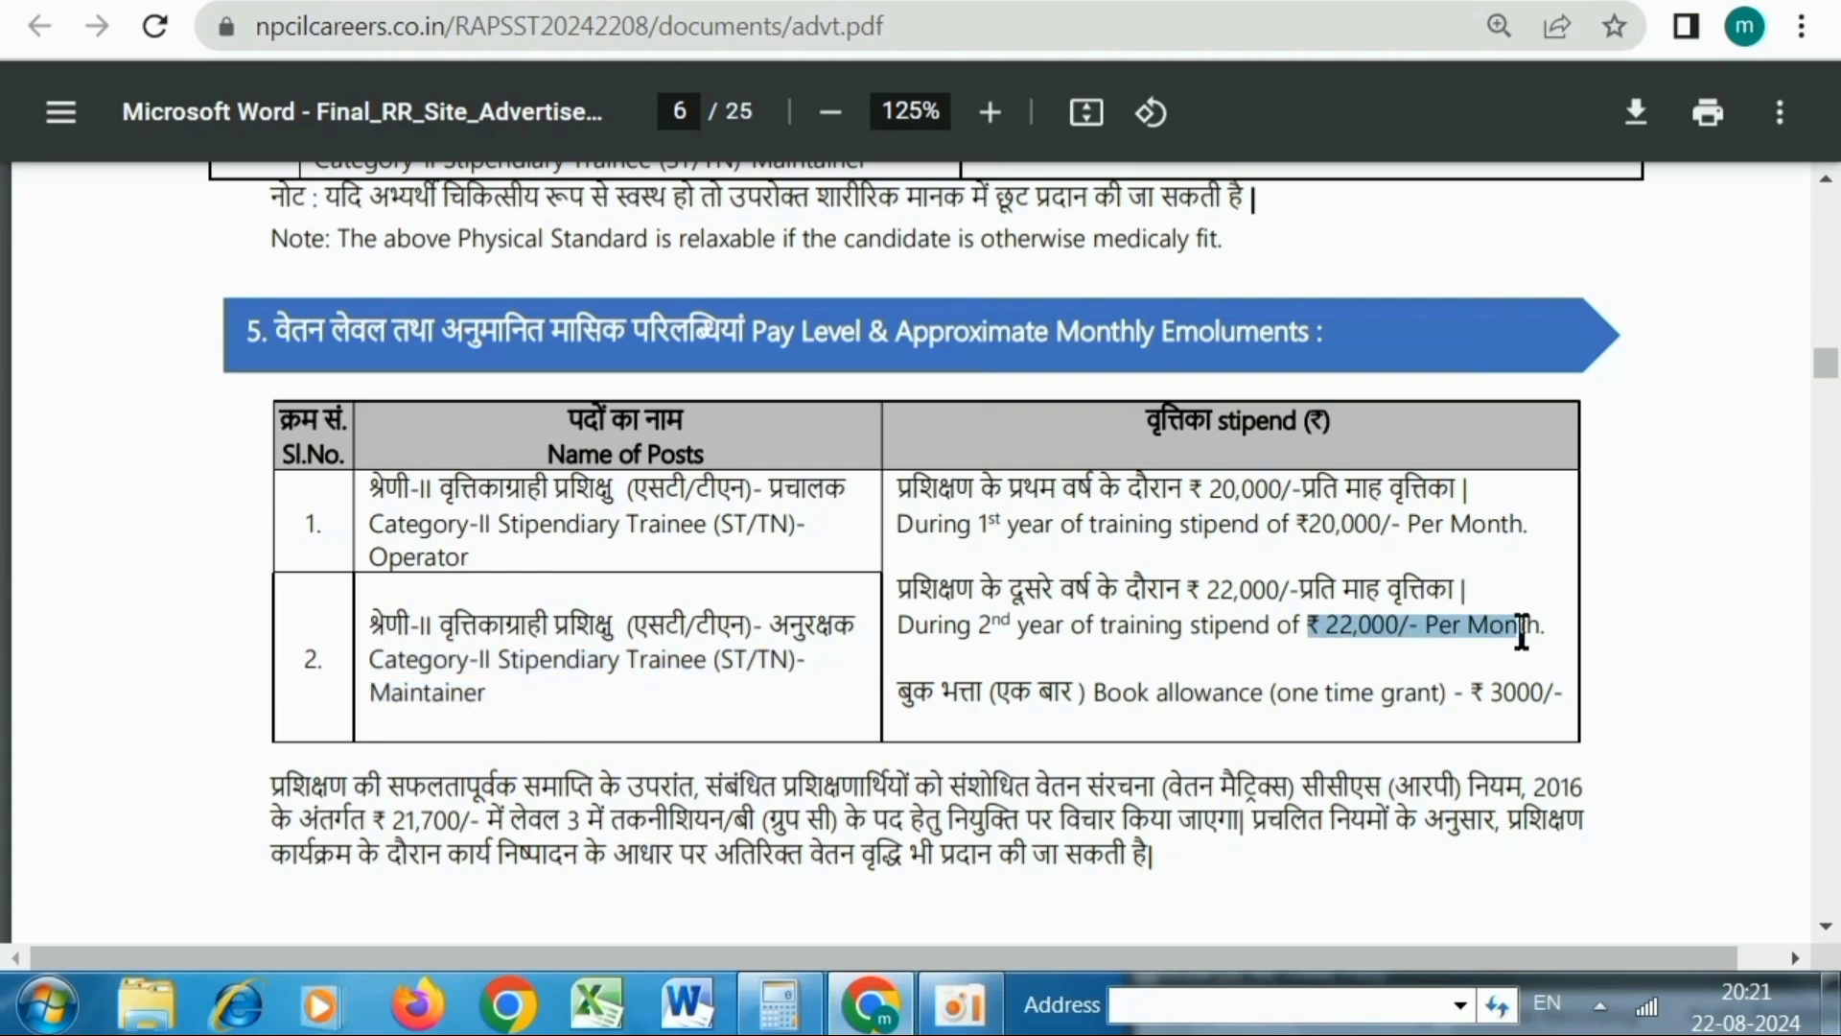
{"action": "left_click", "coordinate": [1302, 633]}
Read the post-training appointment and pay level paragraph, and highlight Technician/B's approximate monthly emoluments in the pay table.
{"action": "scroll", "coordinate": [1060, 632], "scroll_direction": "down", "scroll_amount": 2}
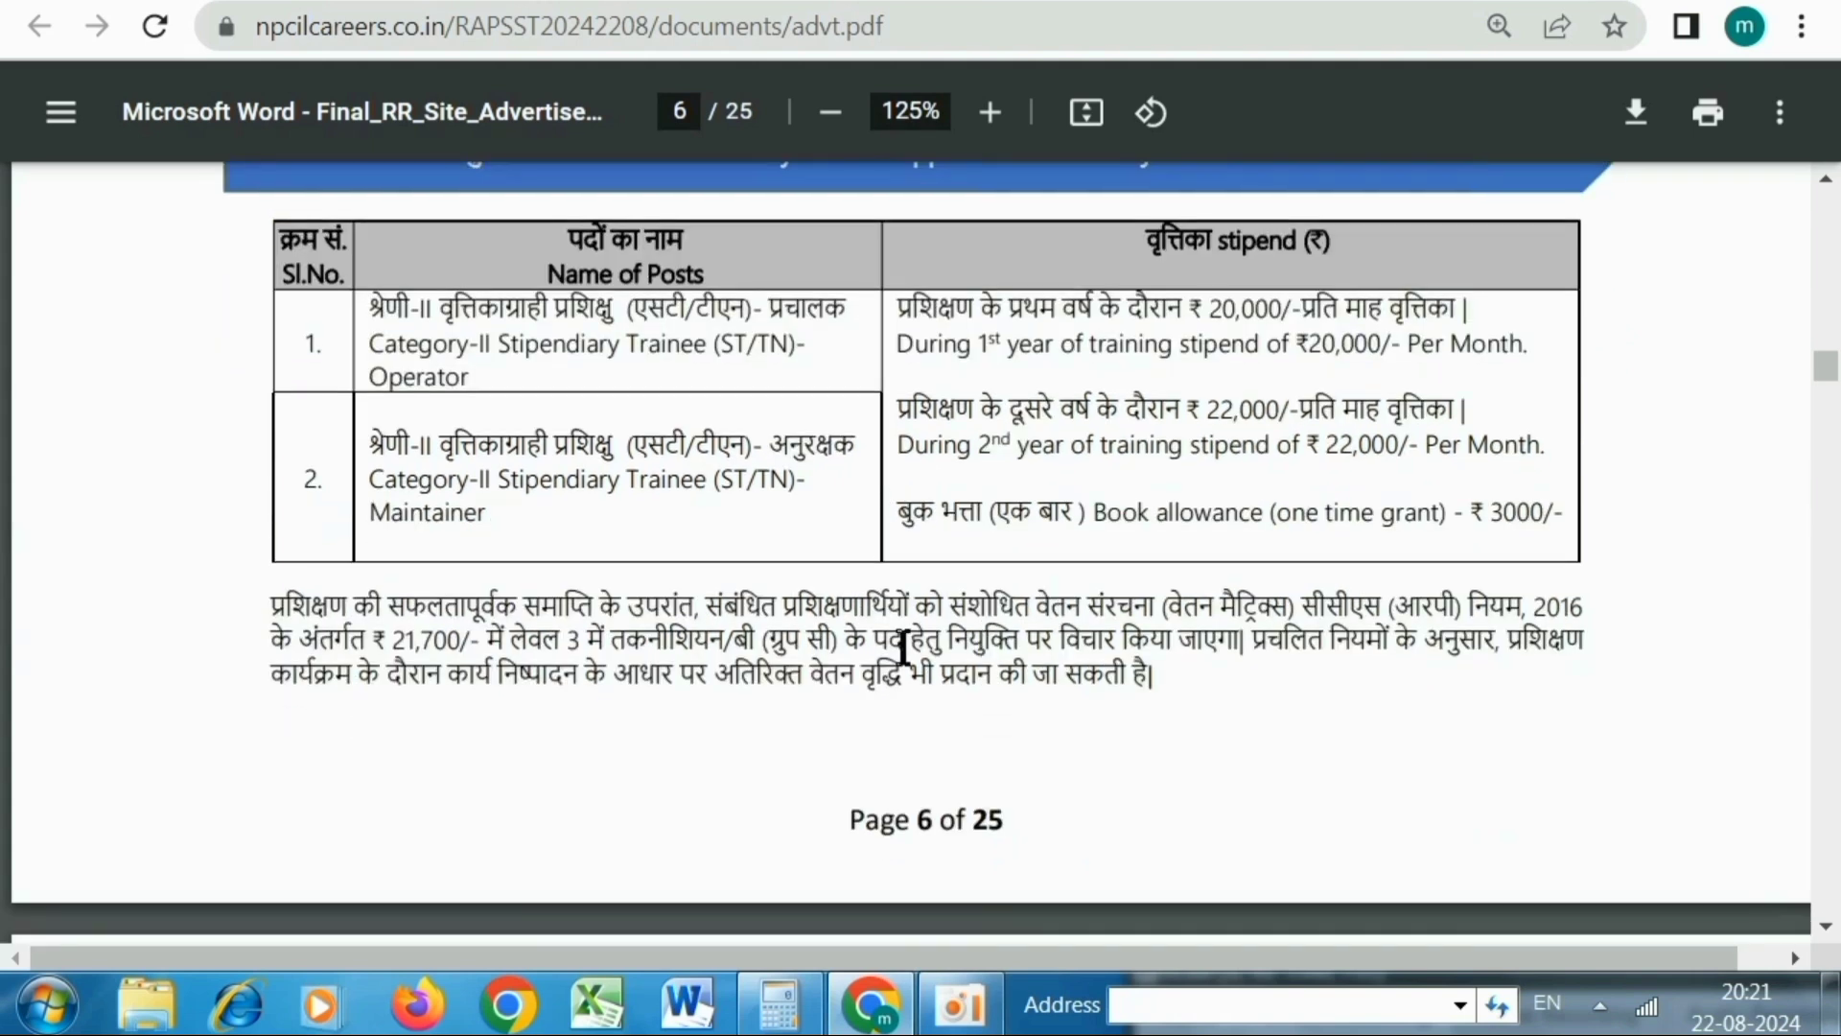
{"action": "left_click_drag", "start_coordinate": [280, 606], "coordinate": [1406, 614]}
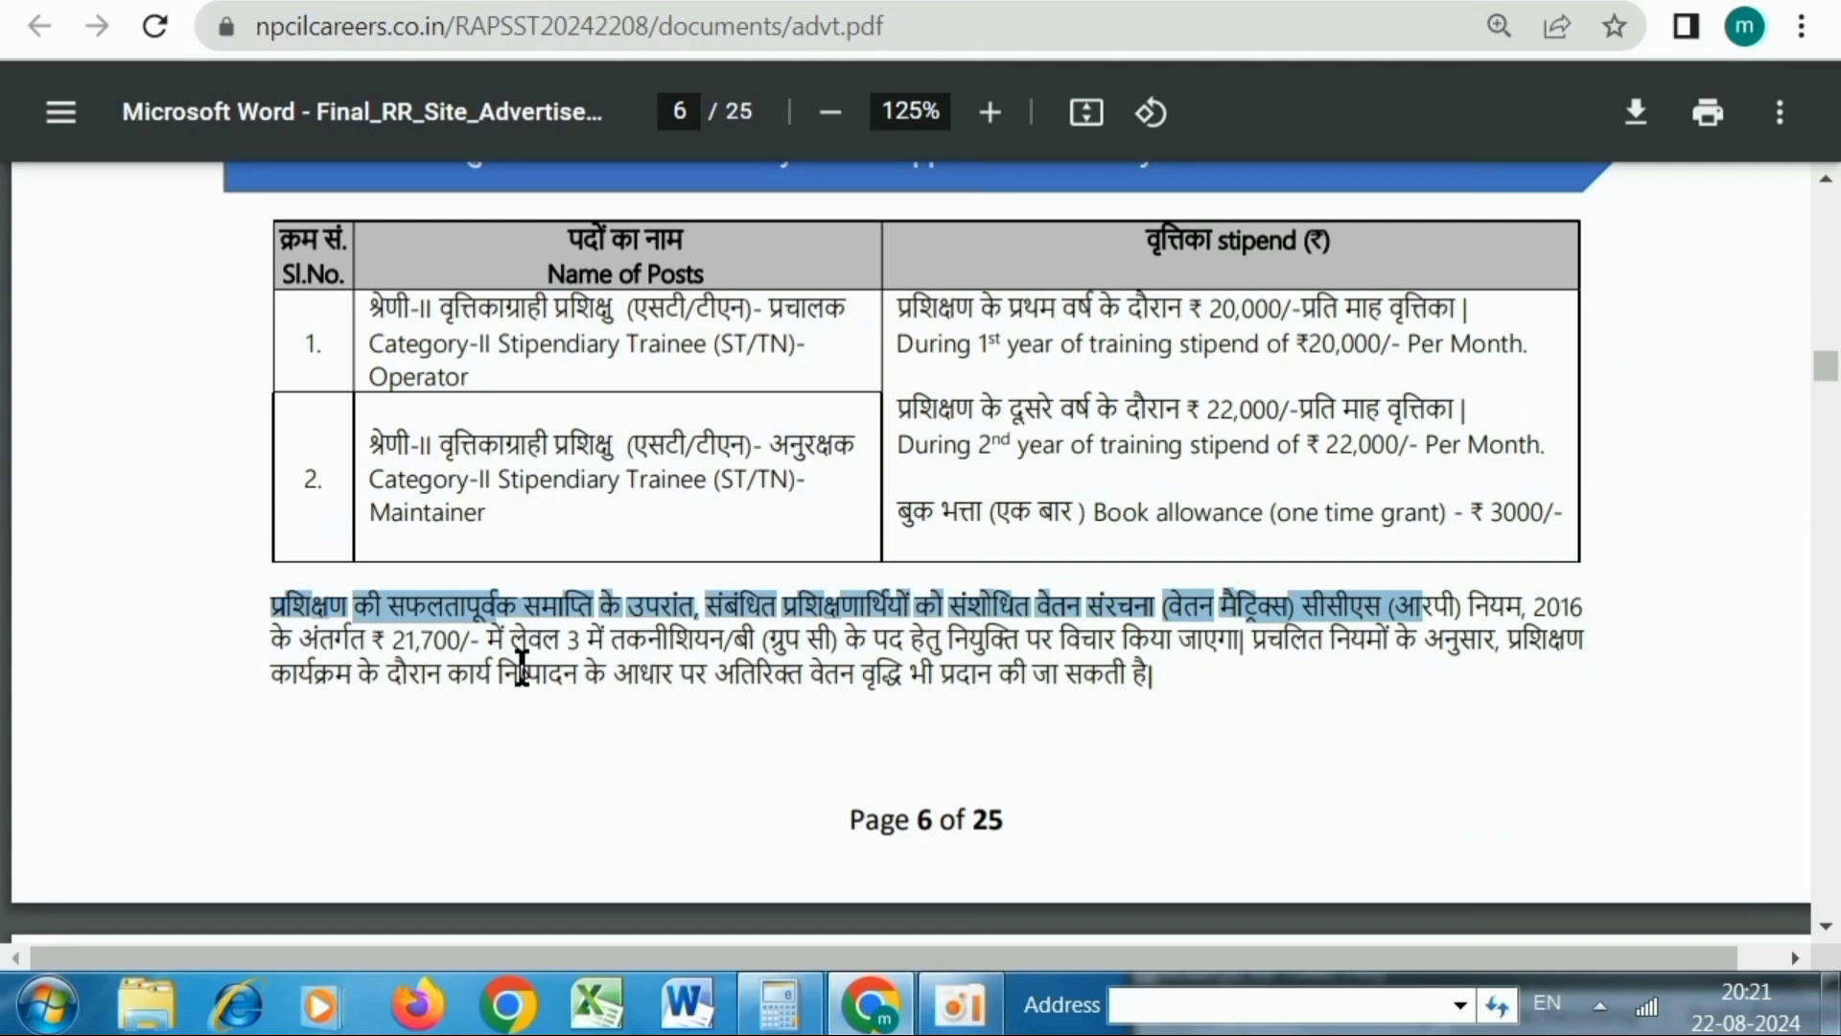
{"action": "left_click_drag", "start_coordinate": [284, 638], "coordinate": [1230, 643]}
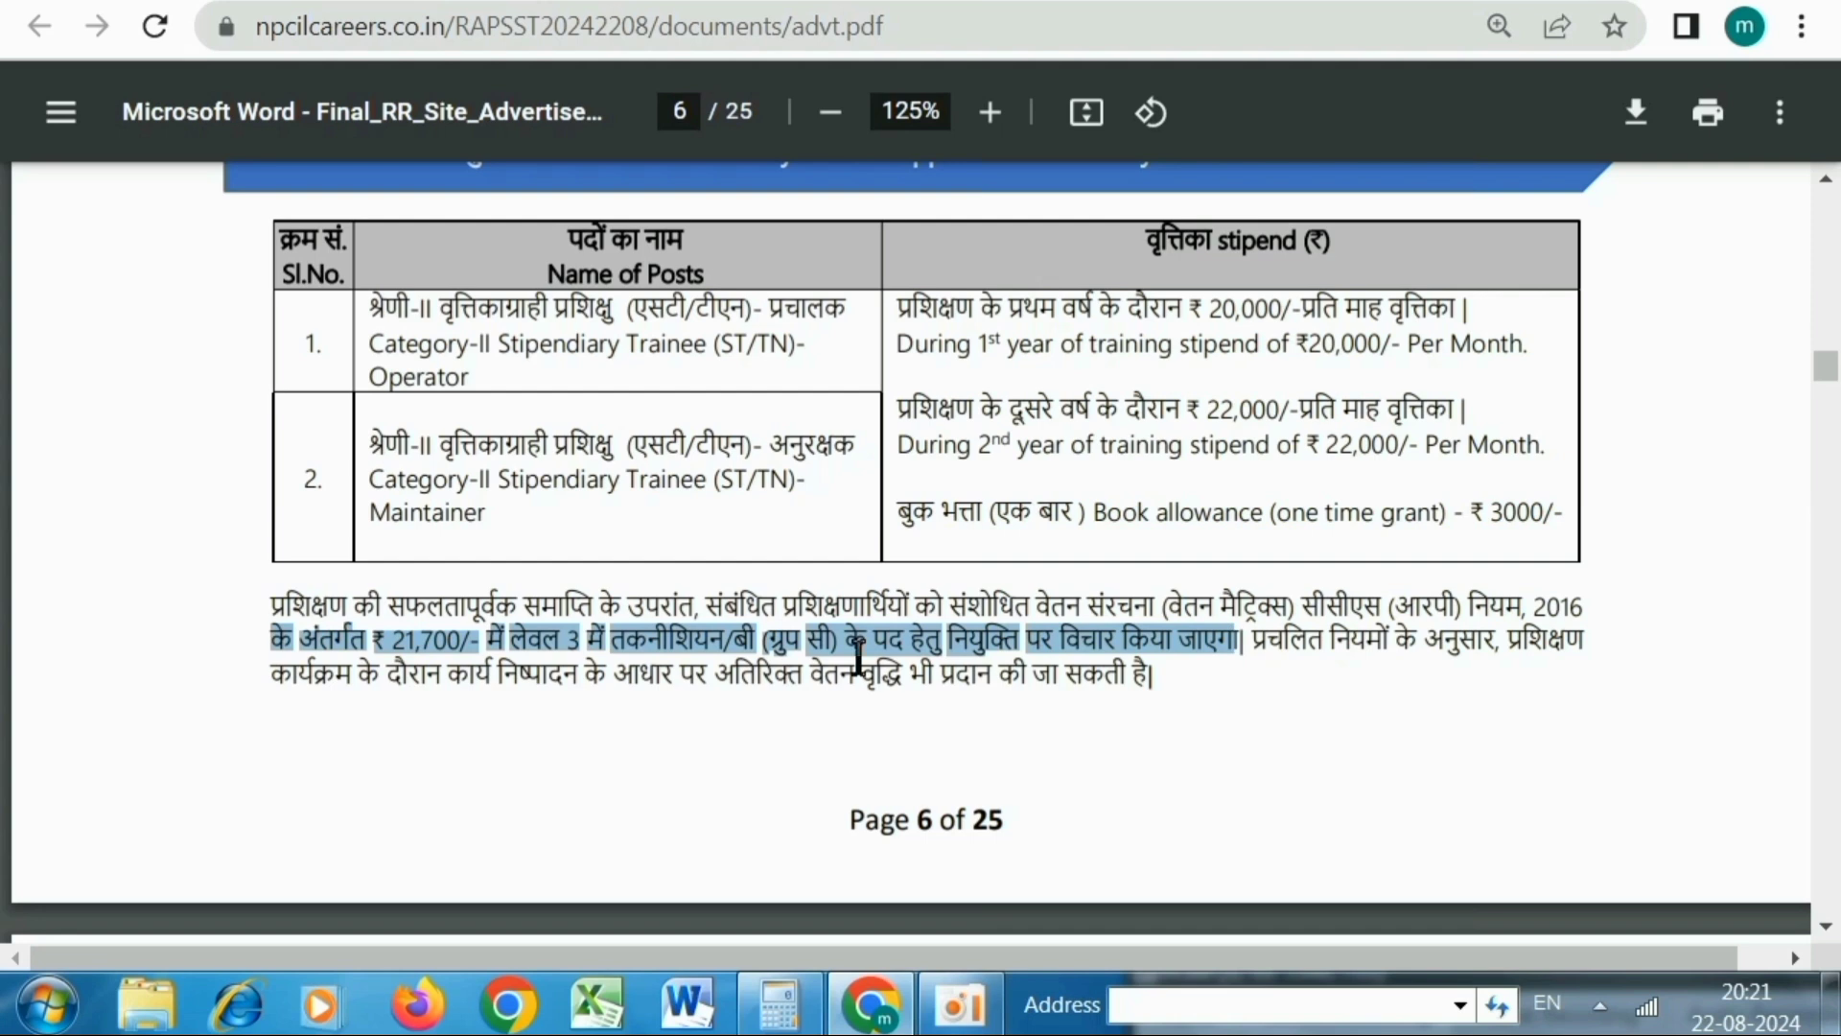
{"action": "left_click", "coordinate": [1224, 645]}
{"action": "scroll", "coordinate": [1215, 645], "scroll_direction": "down", "scroll_amount": 3}
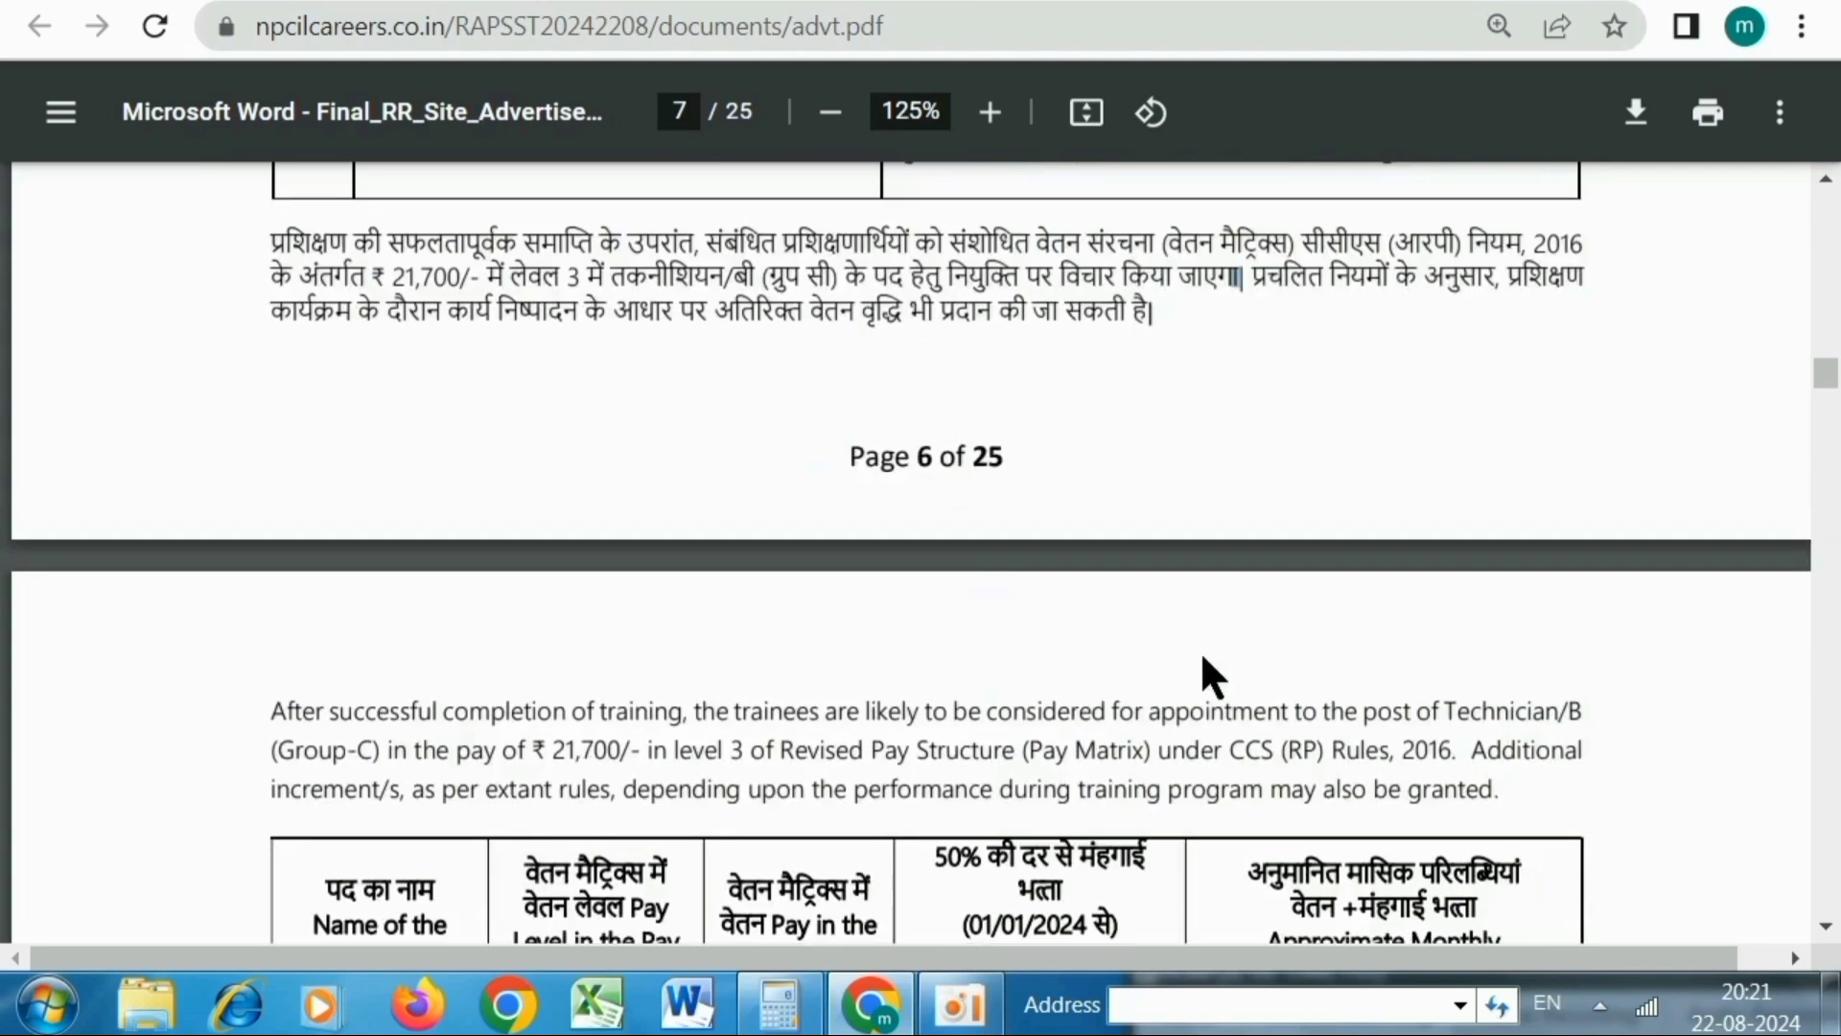
{"action": "scroll", "coordinate": [1205, 662], "scroll_direction": "down", "scroll_amount": 3}
{"action": "left_click_drag", "start_coordinate": [1331, 686], "coordinate": [1417, 689]}
{"action": "left_click", "coordinate": [1366, 689]}
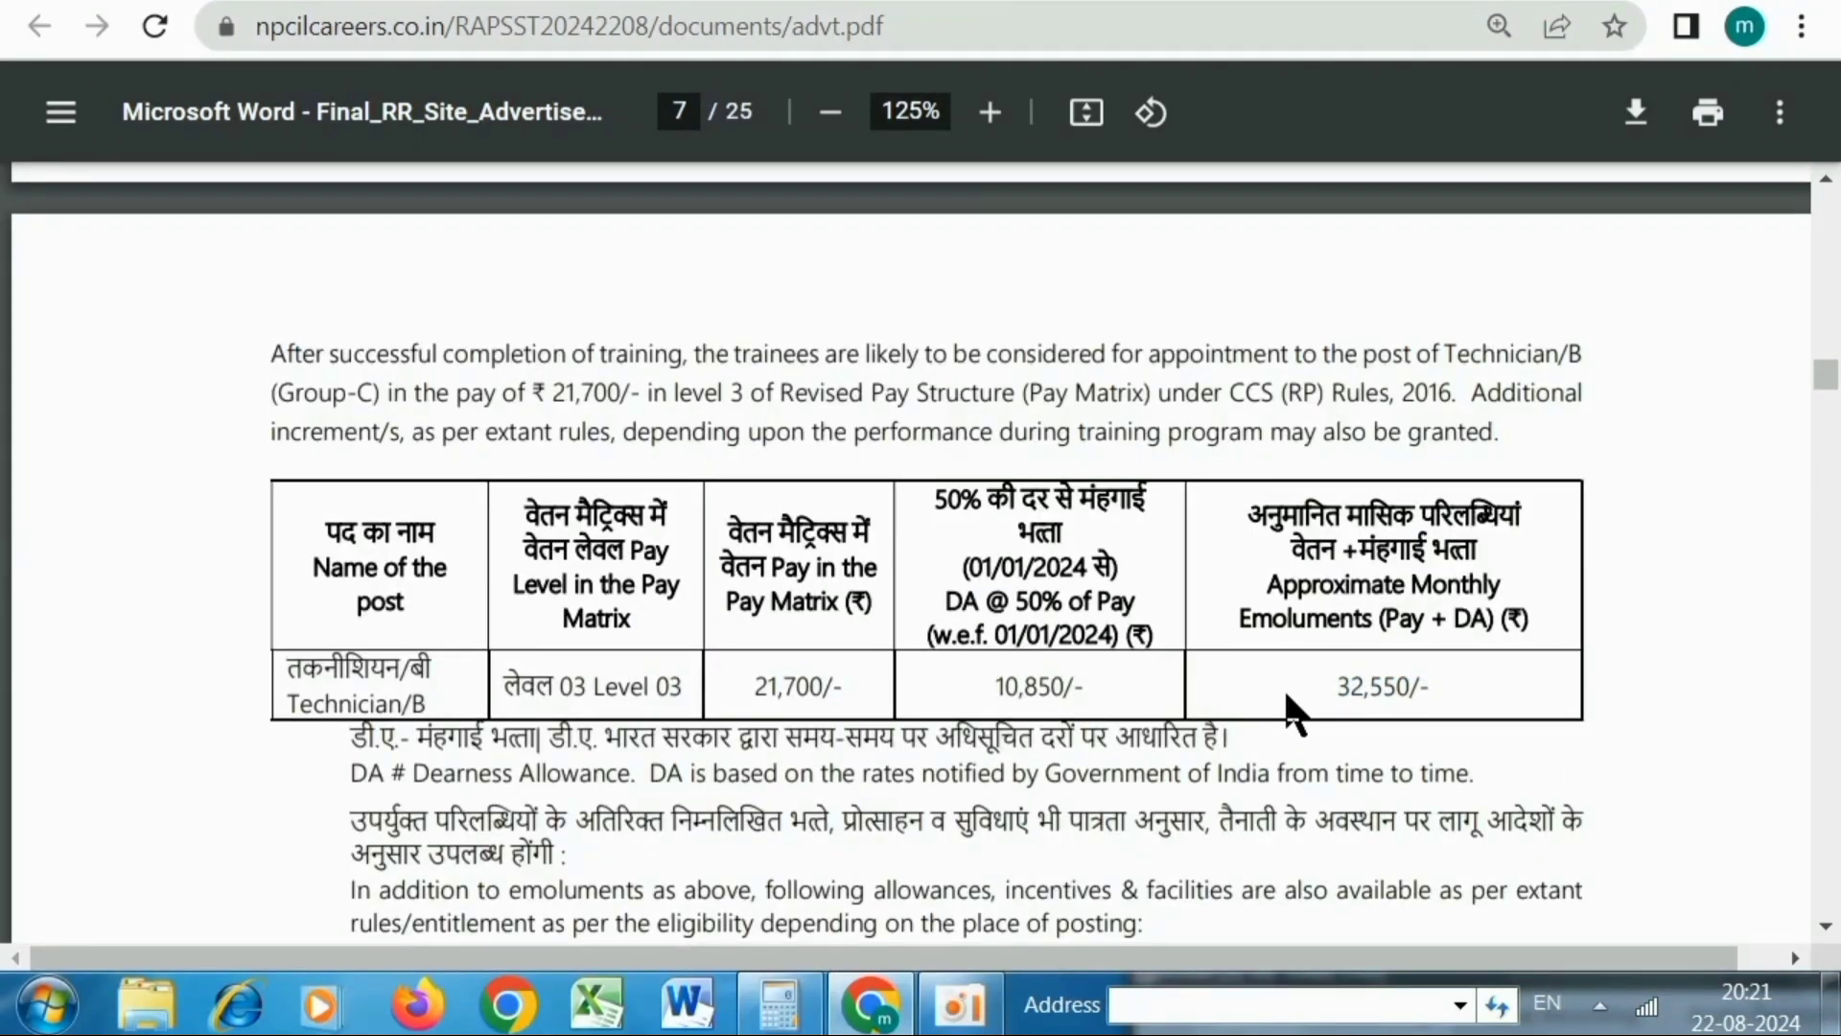
Look through the allowances and employee benefits on page 7 and find the age limit table in section 6.
{"action": "scroll", "coordinate": [1180, 723], "scroll_direction": "down", "scroll_amount": 4}
{"action": "scroll", "coordinate": [852, 671], "scroll_direction": "down", "scroll_amount": 4}
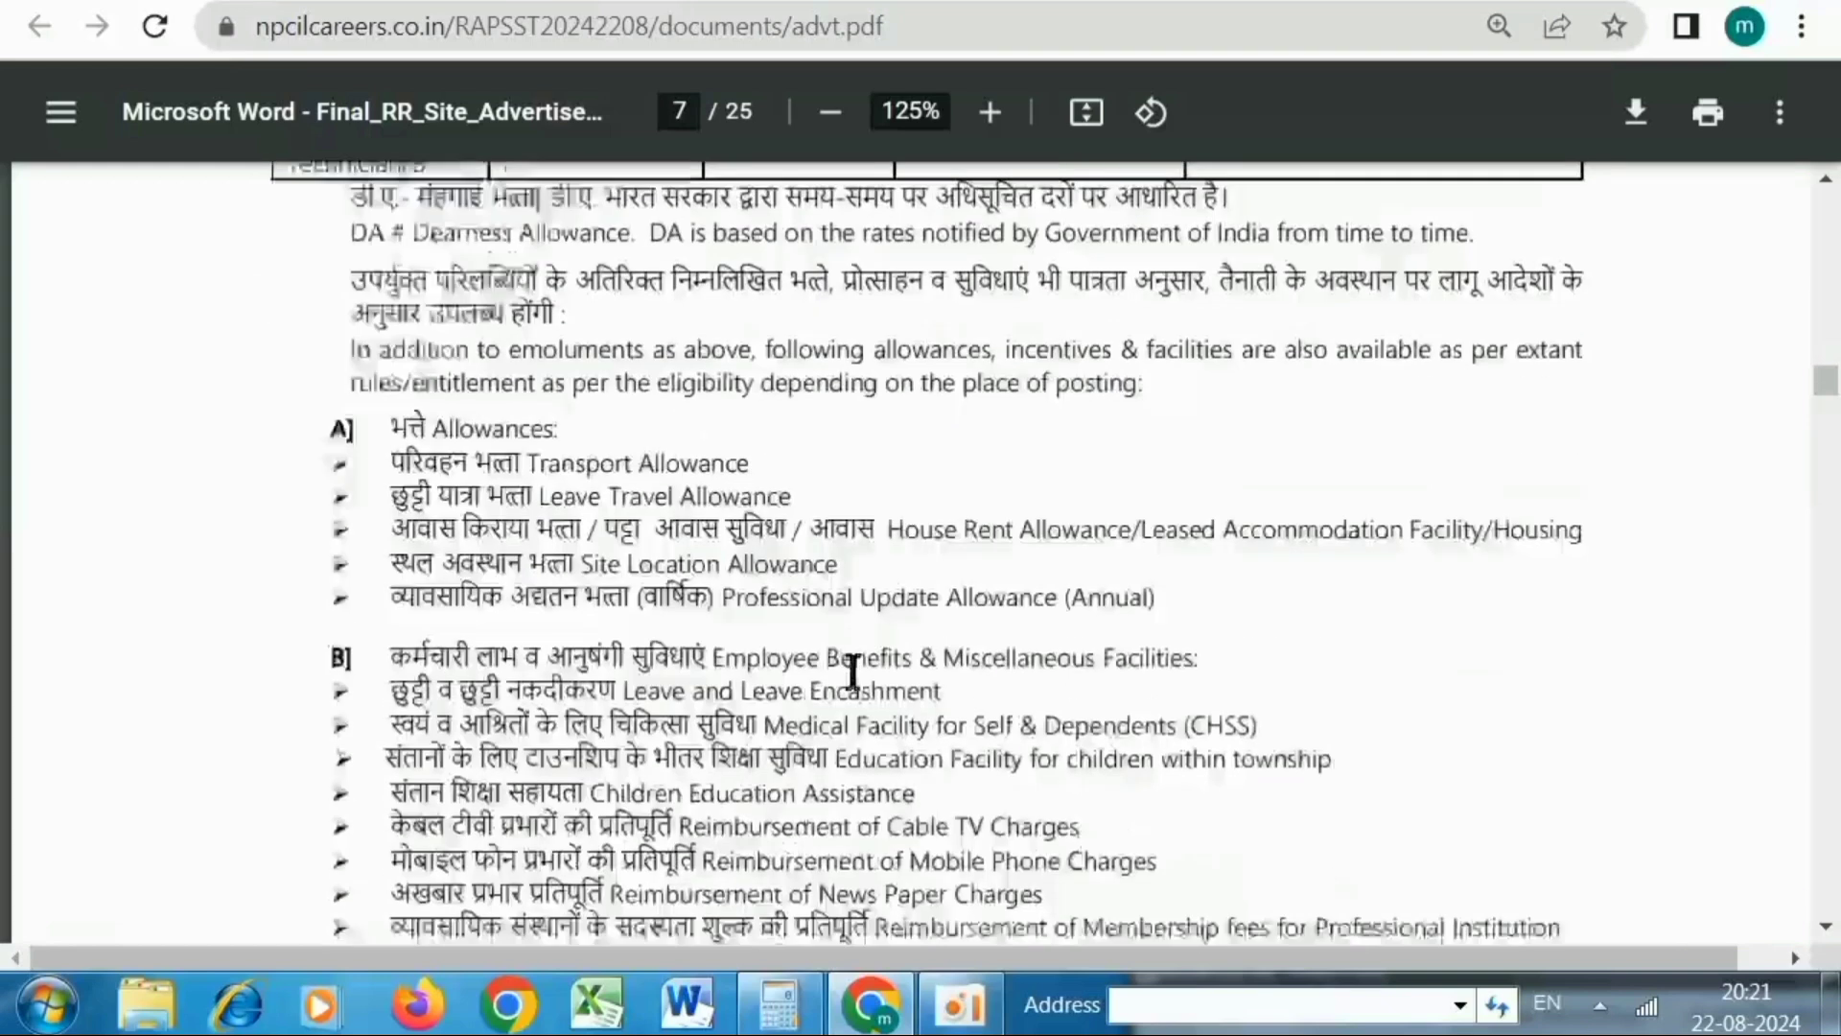
{"action": "scroll", "coordinate": [848, 679], "scroll_direction": "down", "scroll_amount": 4}
{"action": "scroll", "coordinate": [848, 679], "scroll_direction": "down", "scroll_amount": 3}
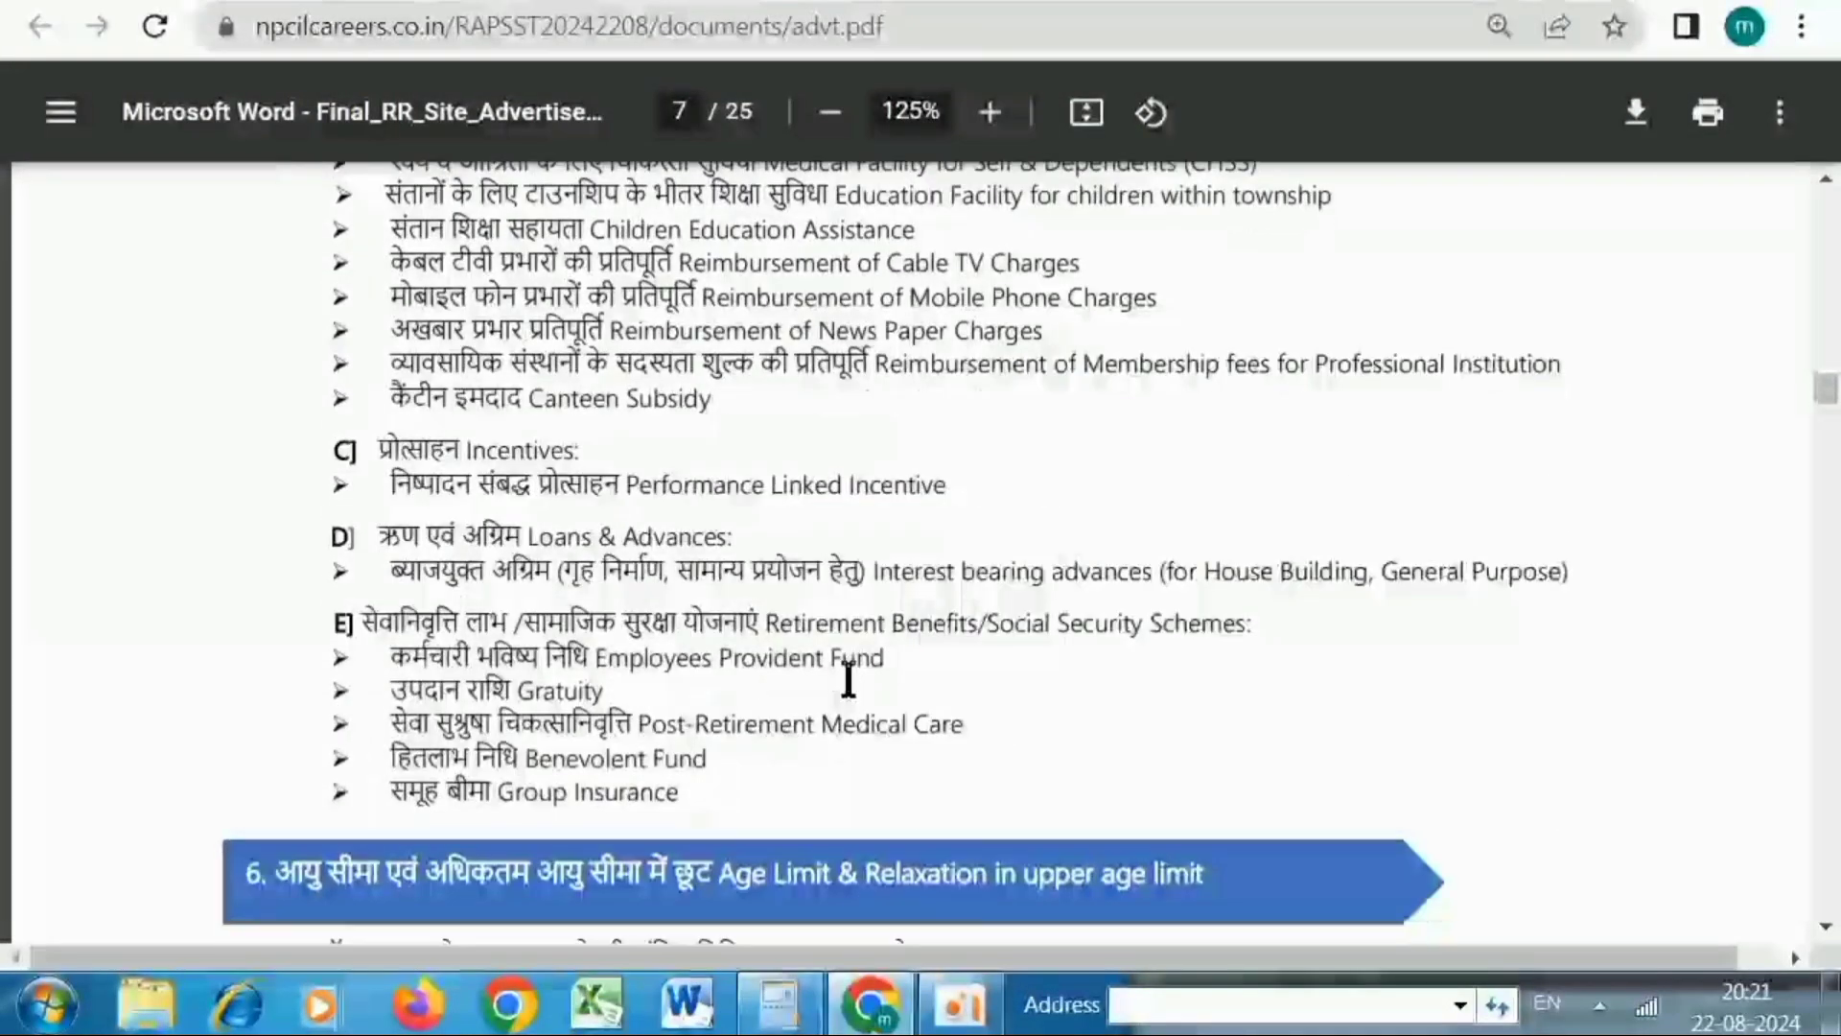
{"action": "scroll", "coordinate": [847, 676], "scroll_direction": "down", "scroll_amount": 1}
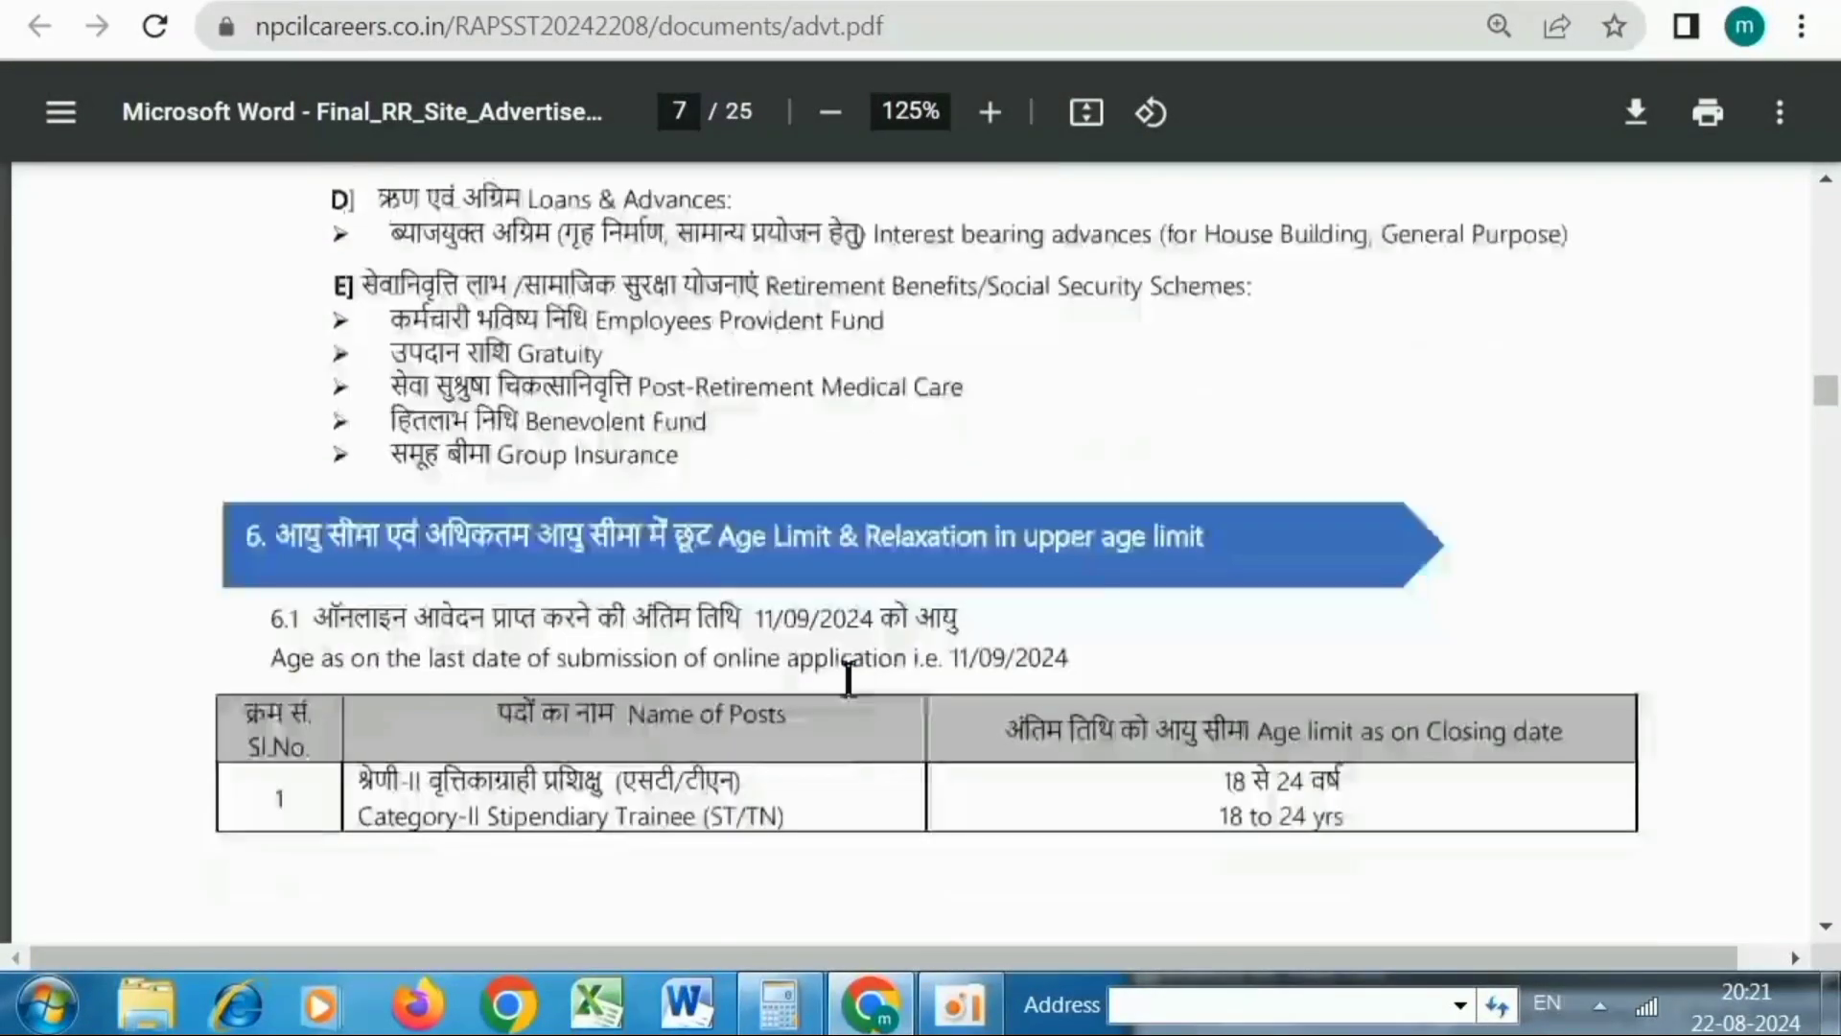
{"action": "scroll", "coordinate": [848, 679], "scroll_direction": "down", "scroll_amount": 2}
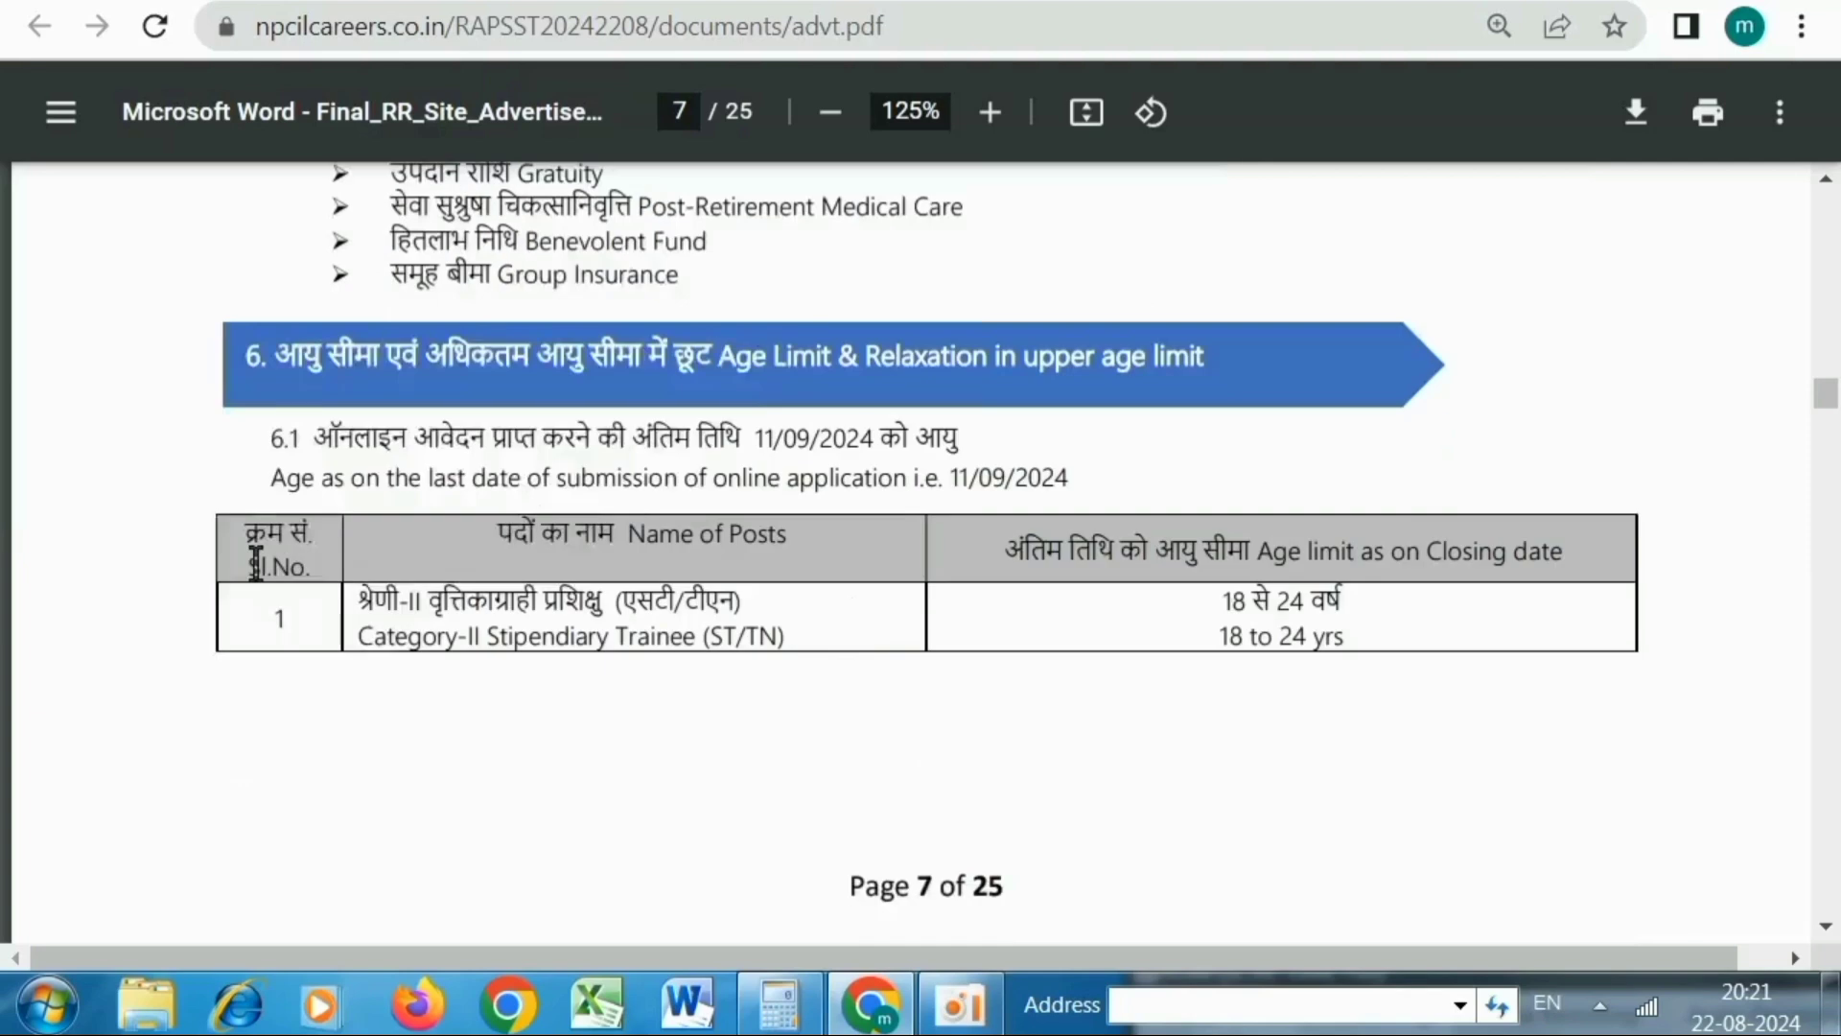
Highlight the Category-II Stipendiary Trainee age limit in section 6's age limit table.
{"action": "left_click_drag", "start_coordinate": [1227, 619], "coordinate": [1349, 645]}
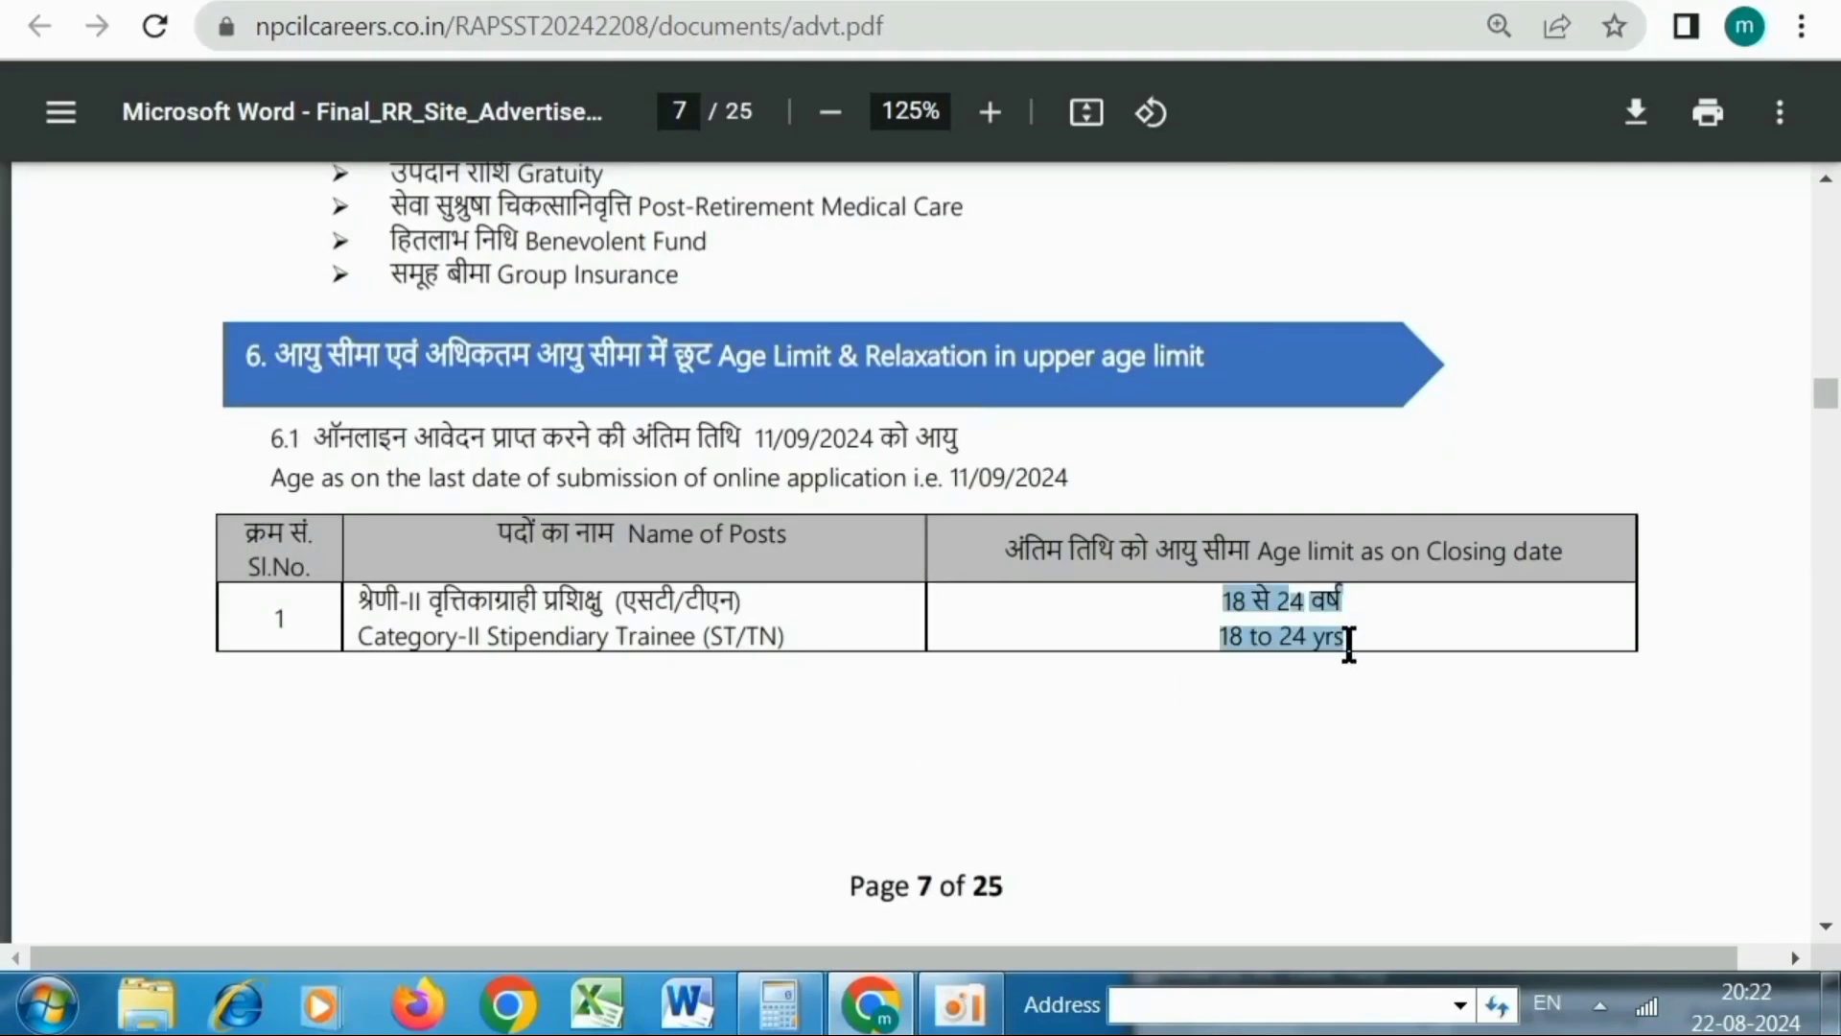
{"action": "left_click", "coordinate": [1349, 645]}
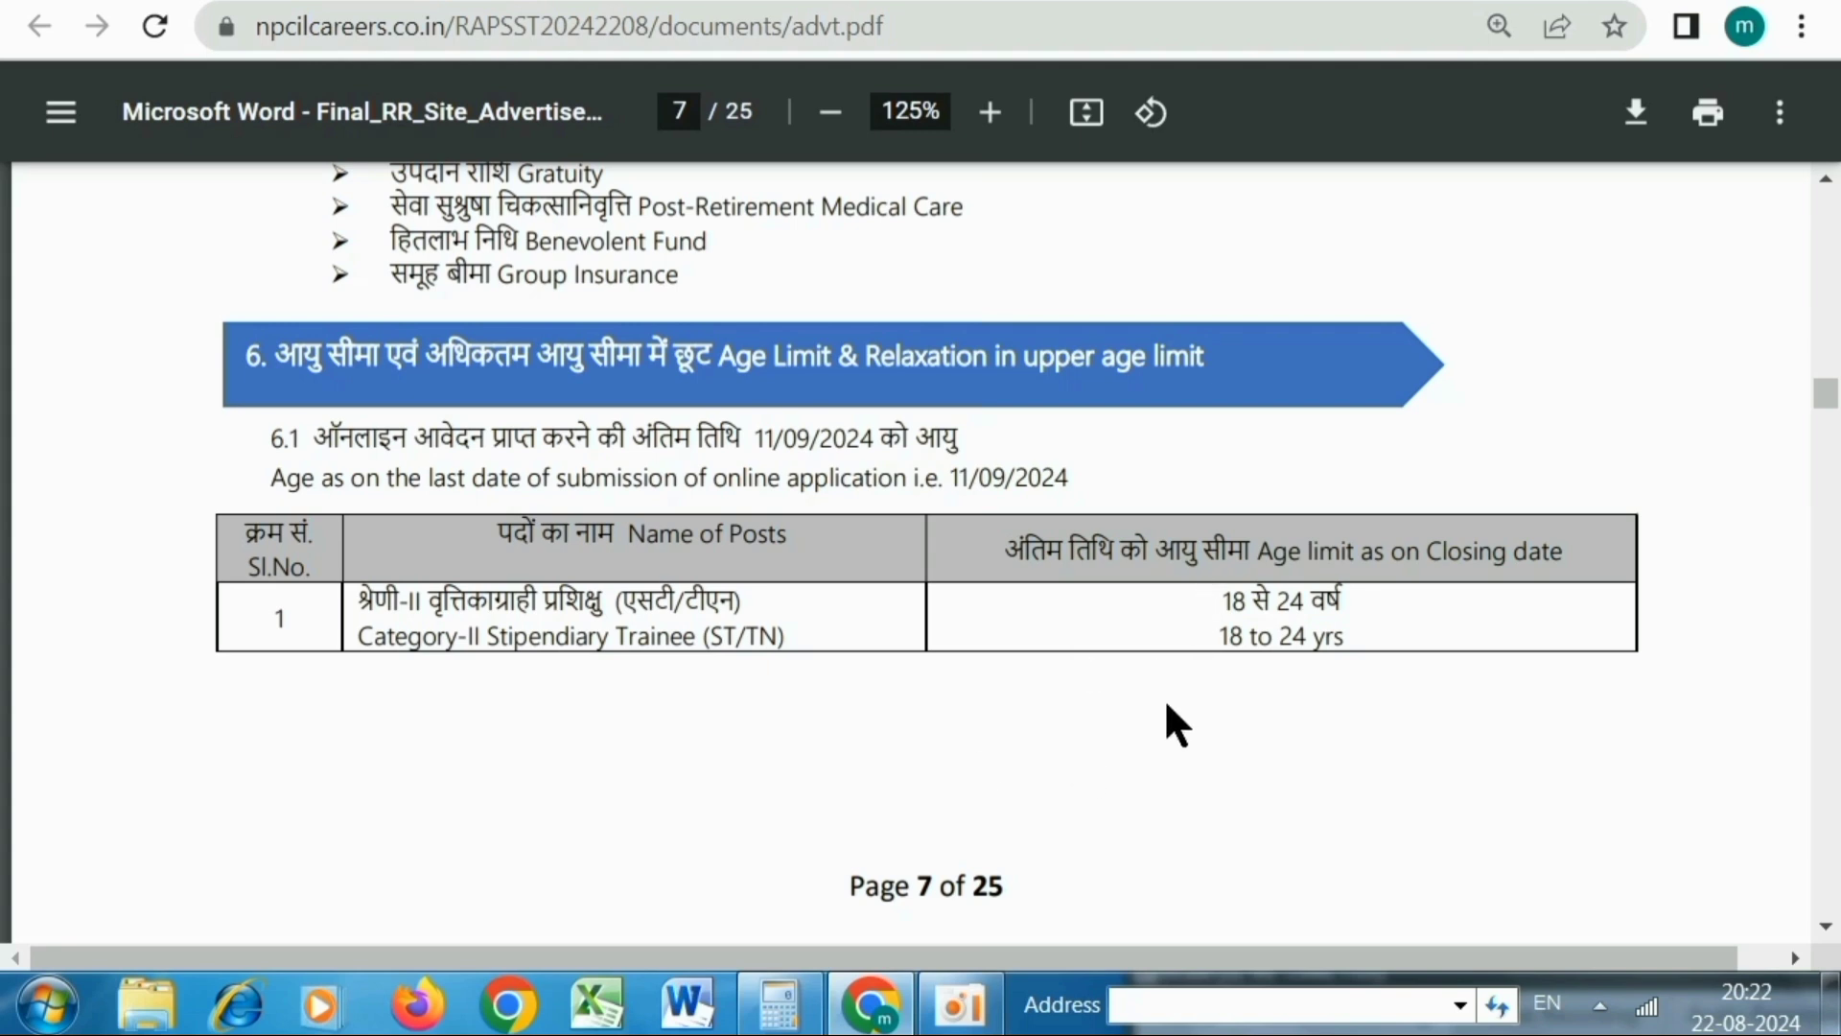
{"action": "left_click_drag", "start_coordinate": [1161, 592], "coordinate": [1350, 633]}
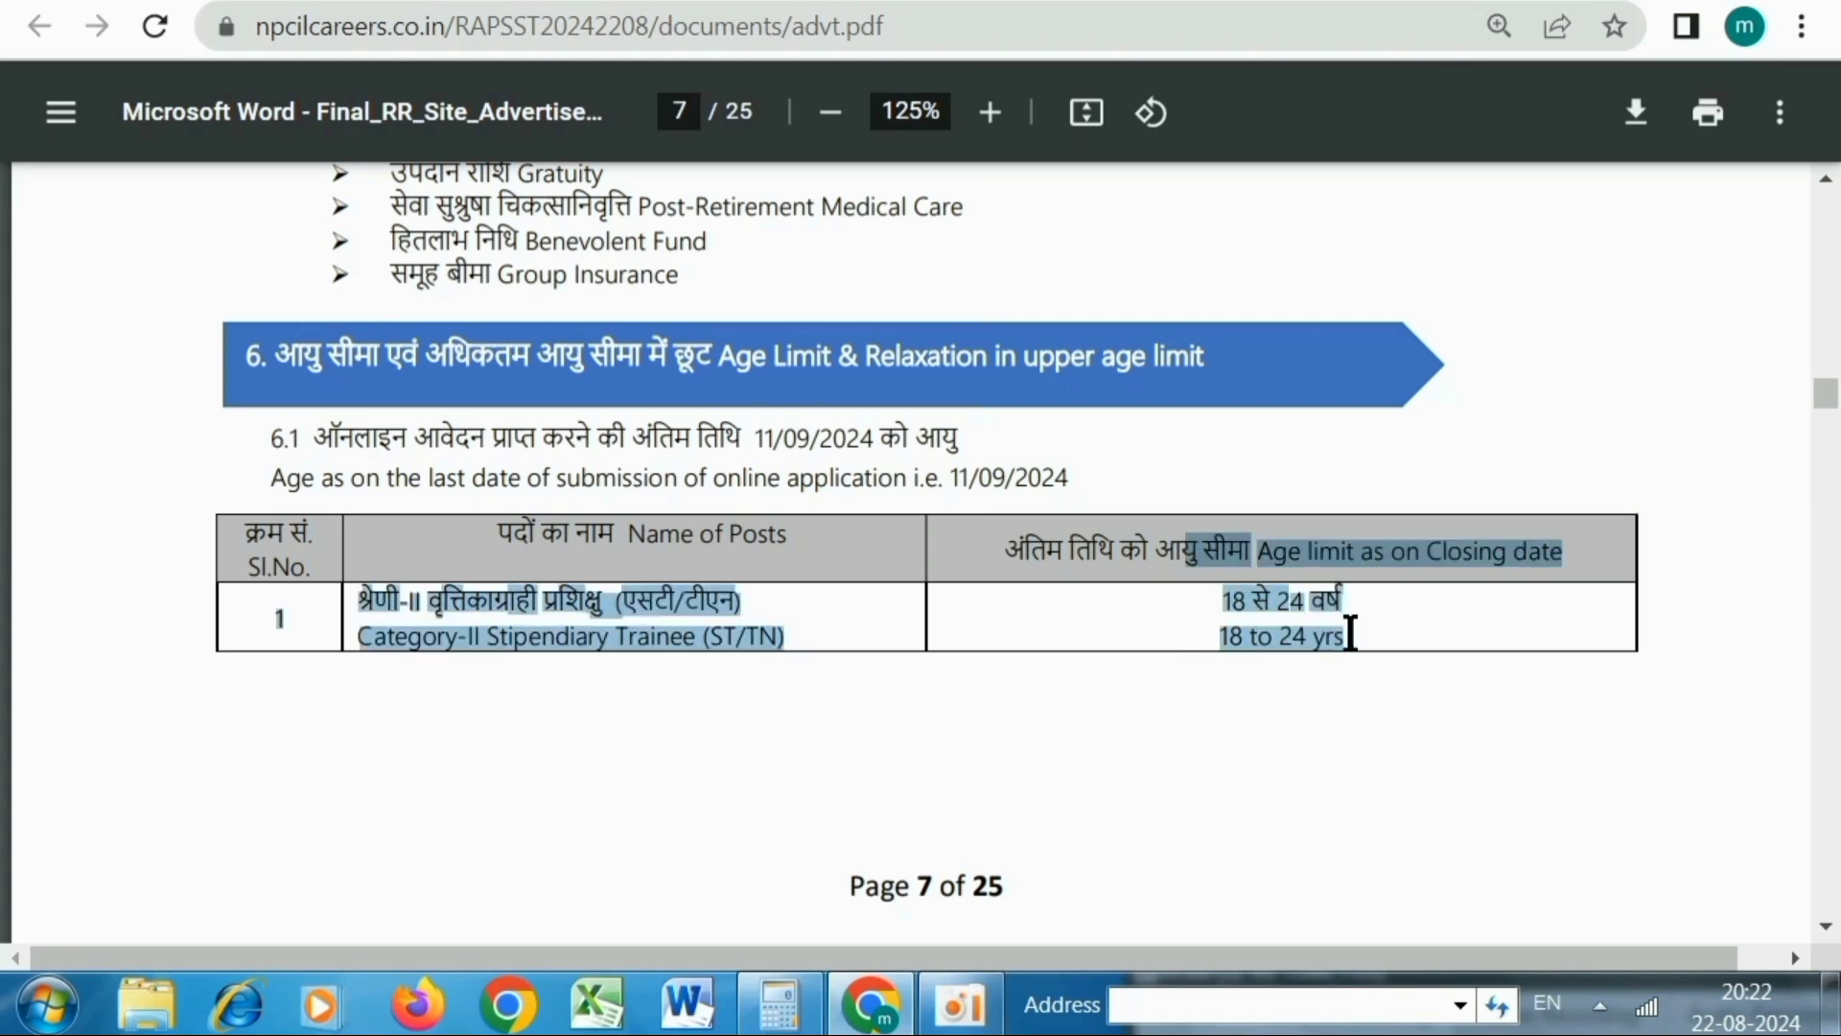
{"action": "left_click", "coordinate": [1310, 633]}
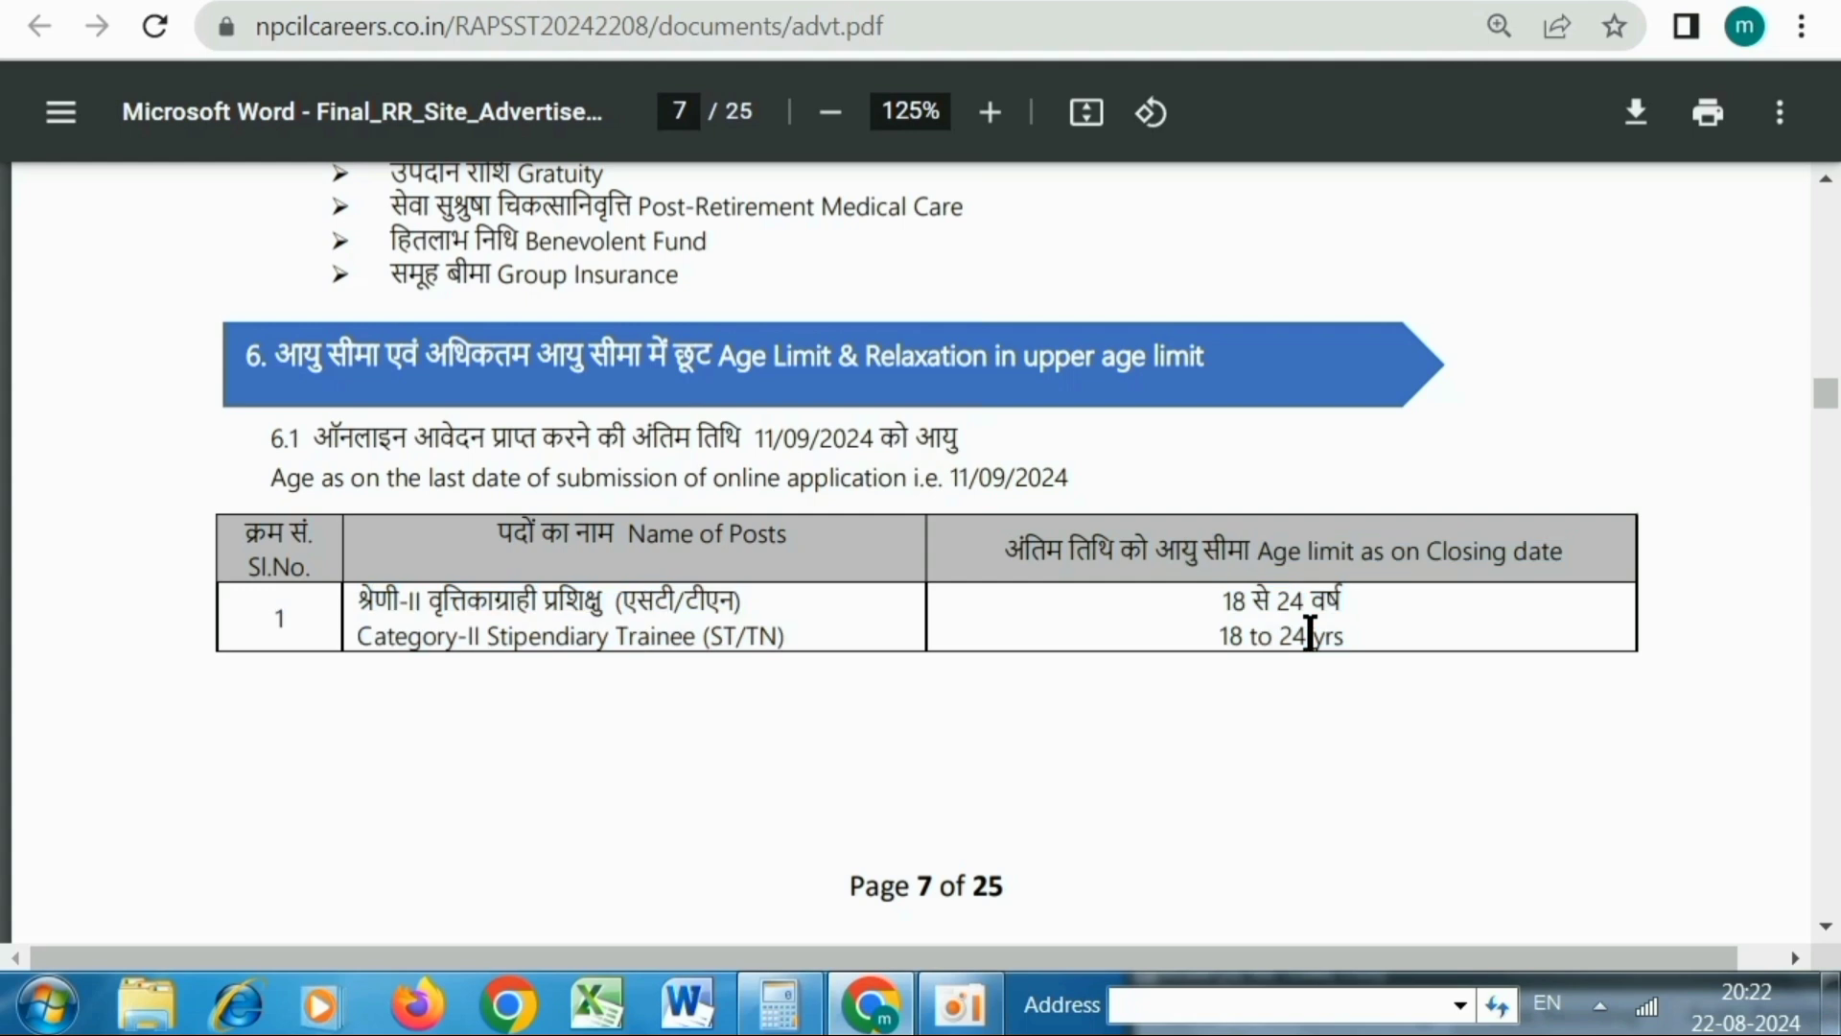
Examine the category-wise age relaxations in section 7, Relaxation in Upper Age Limit.
{"action": "scroll", "coordinate": [1305, 637], "scroll_direction": "down", "scroll_amount": 5}
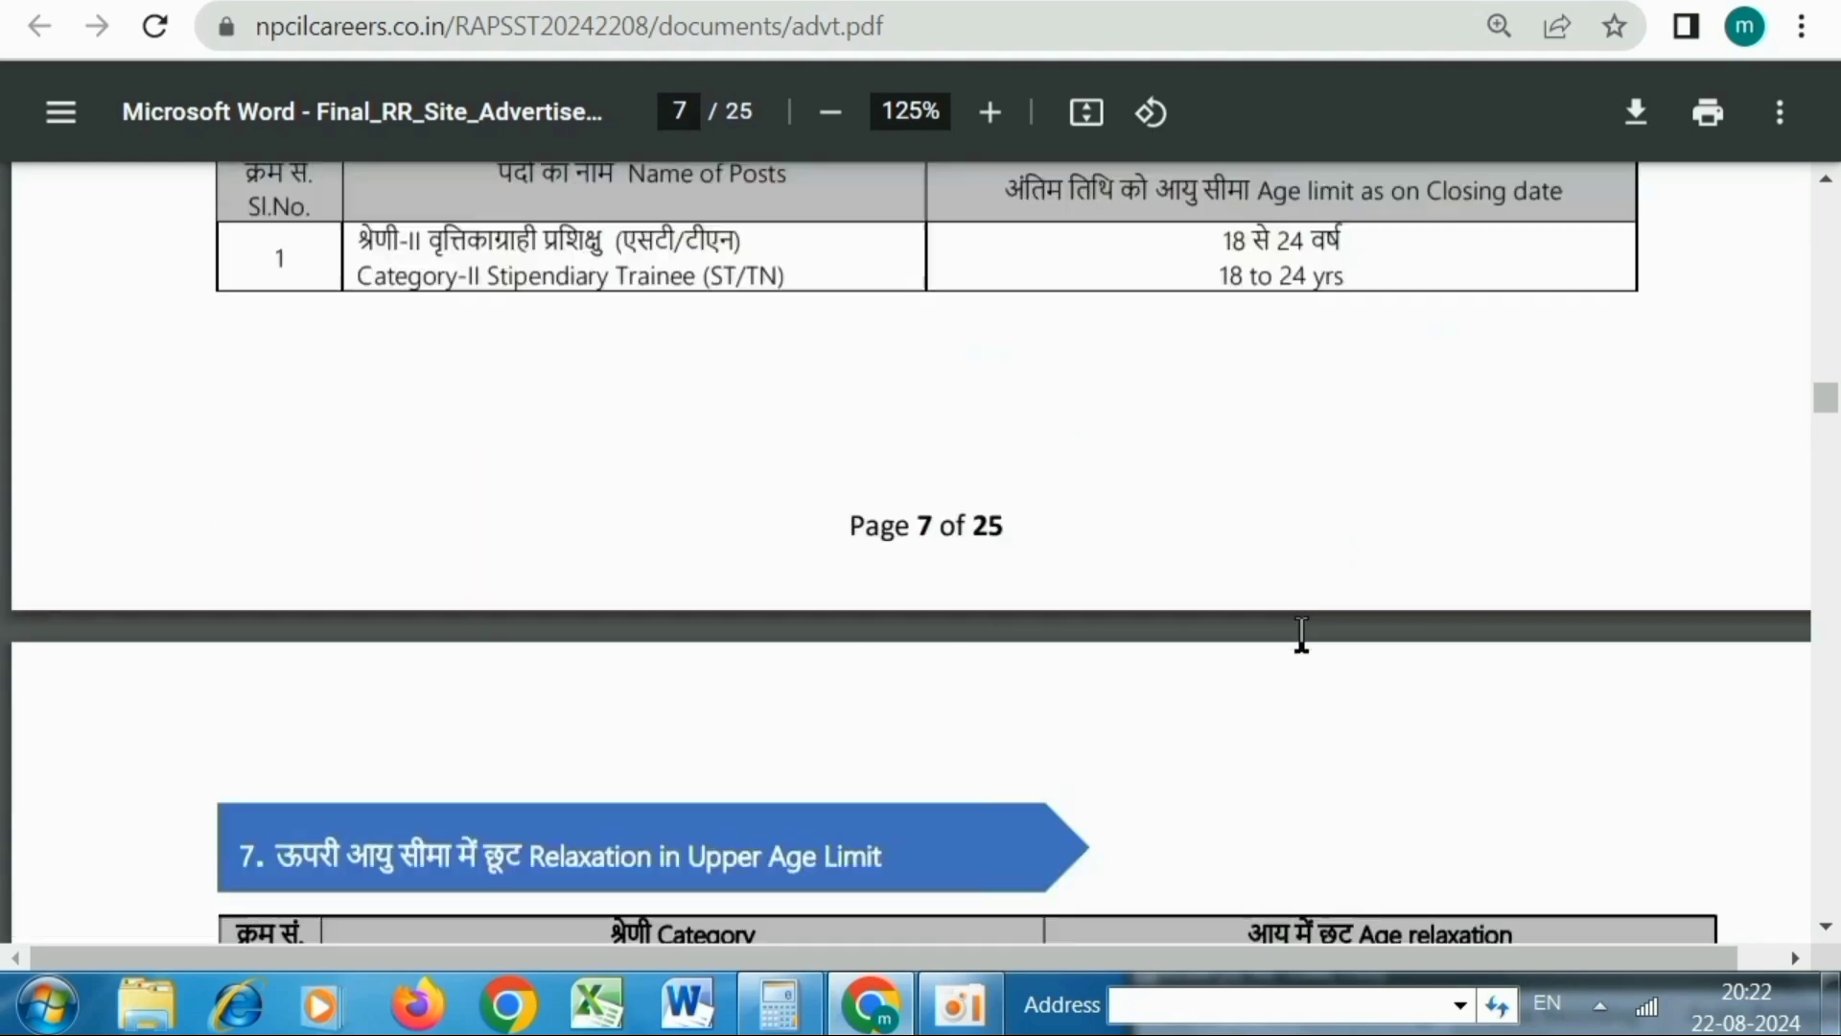
{"action": "scroll", "coordinate": [1281, 641], "scroll_direction": "down", "scroll_amount": 2}
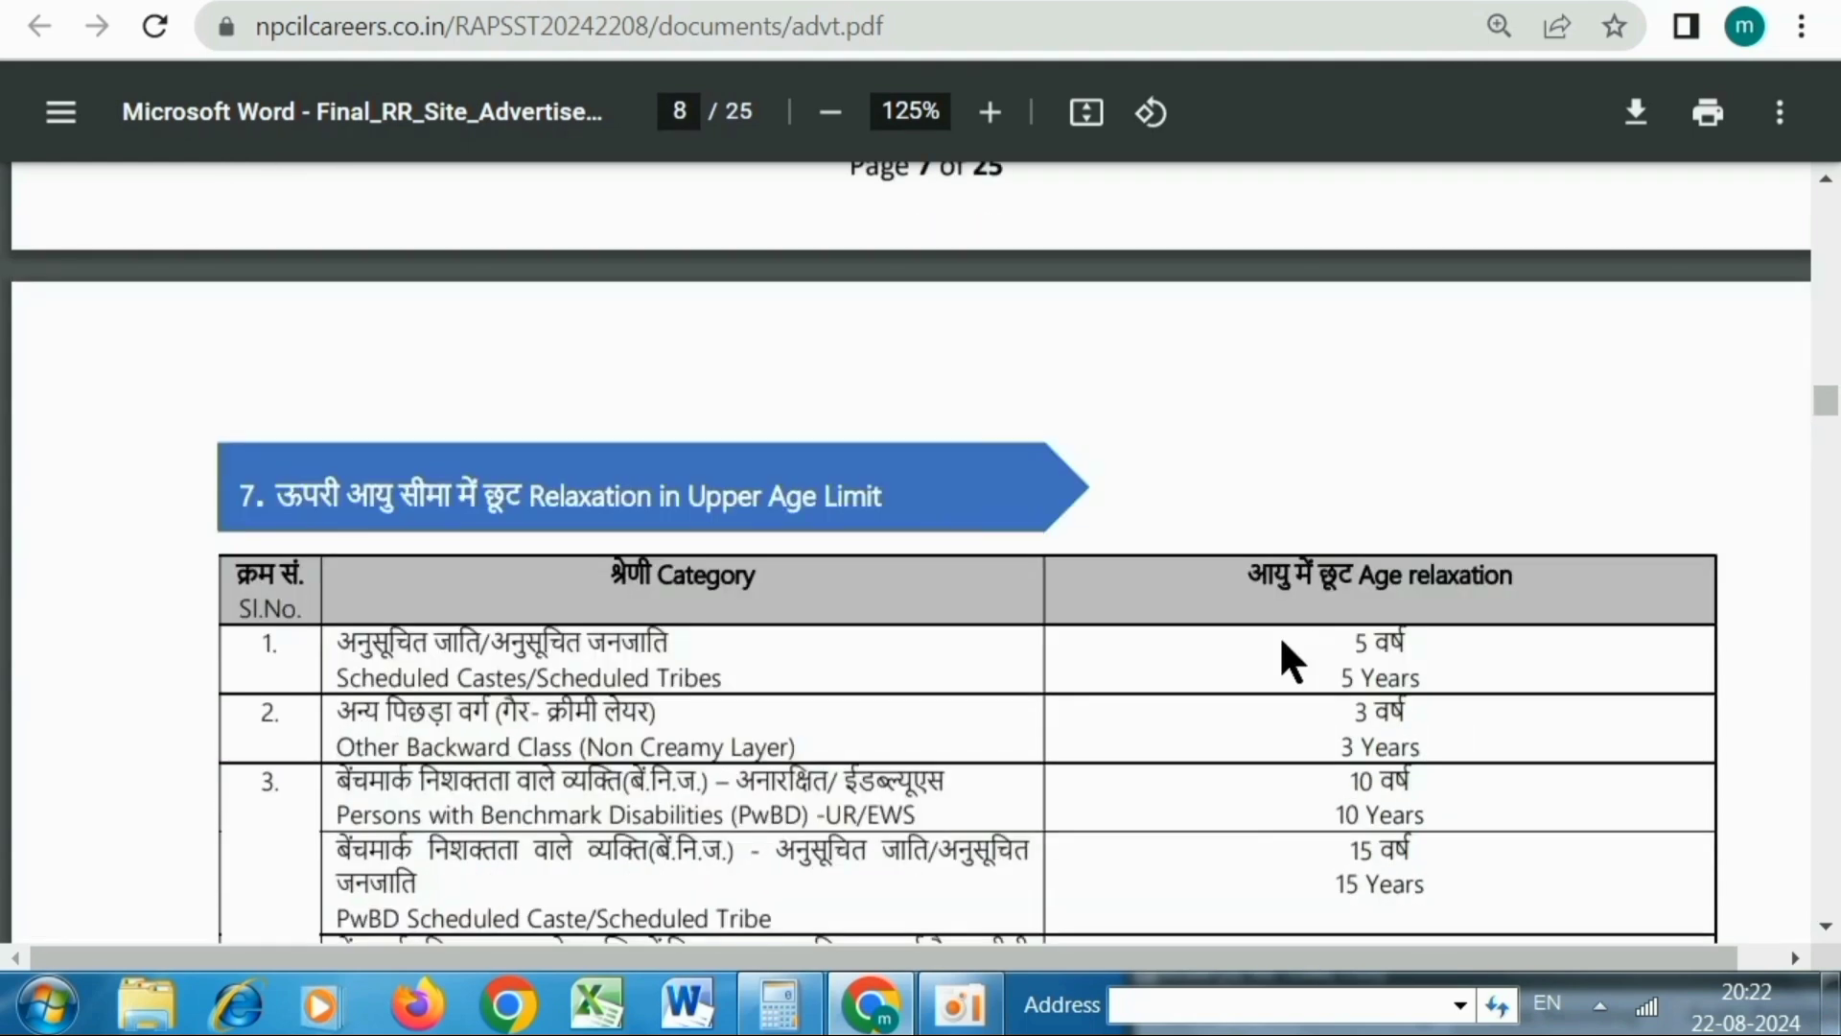
{"action": "scroll", "coordinate": [1279, 639], "scroll_direction": "down", "scroll_amount": 2}
{"action": "scroll", "coordinate": [1249, 636], "scroll_direction": "down", "scroll_amount": 7}
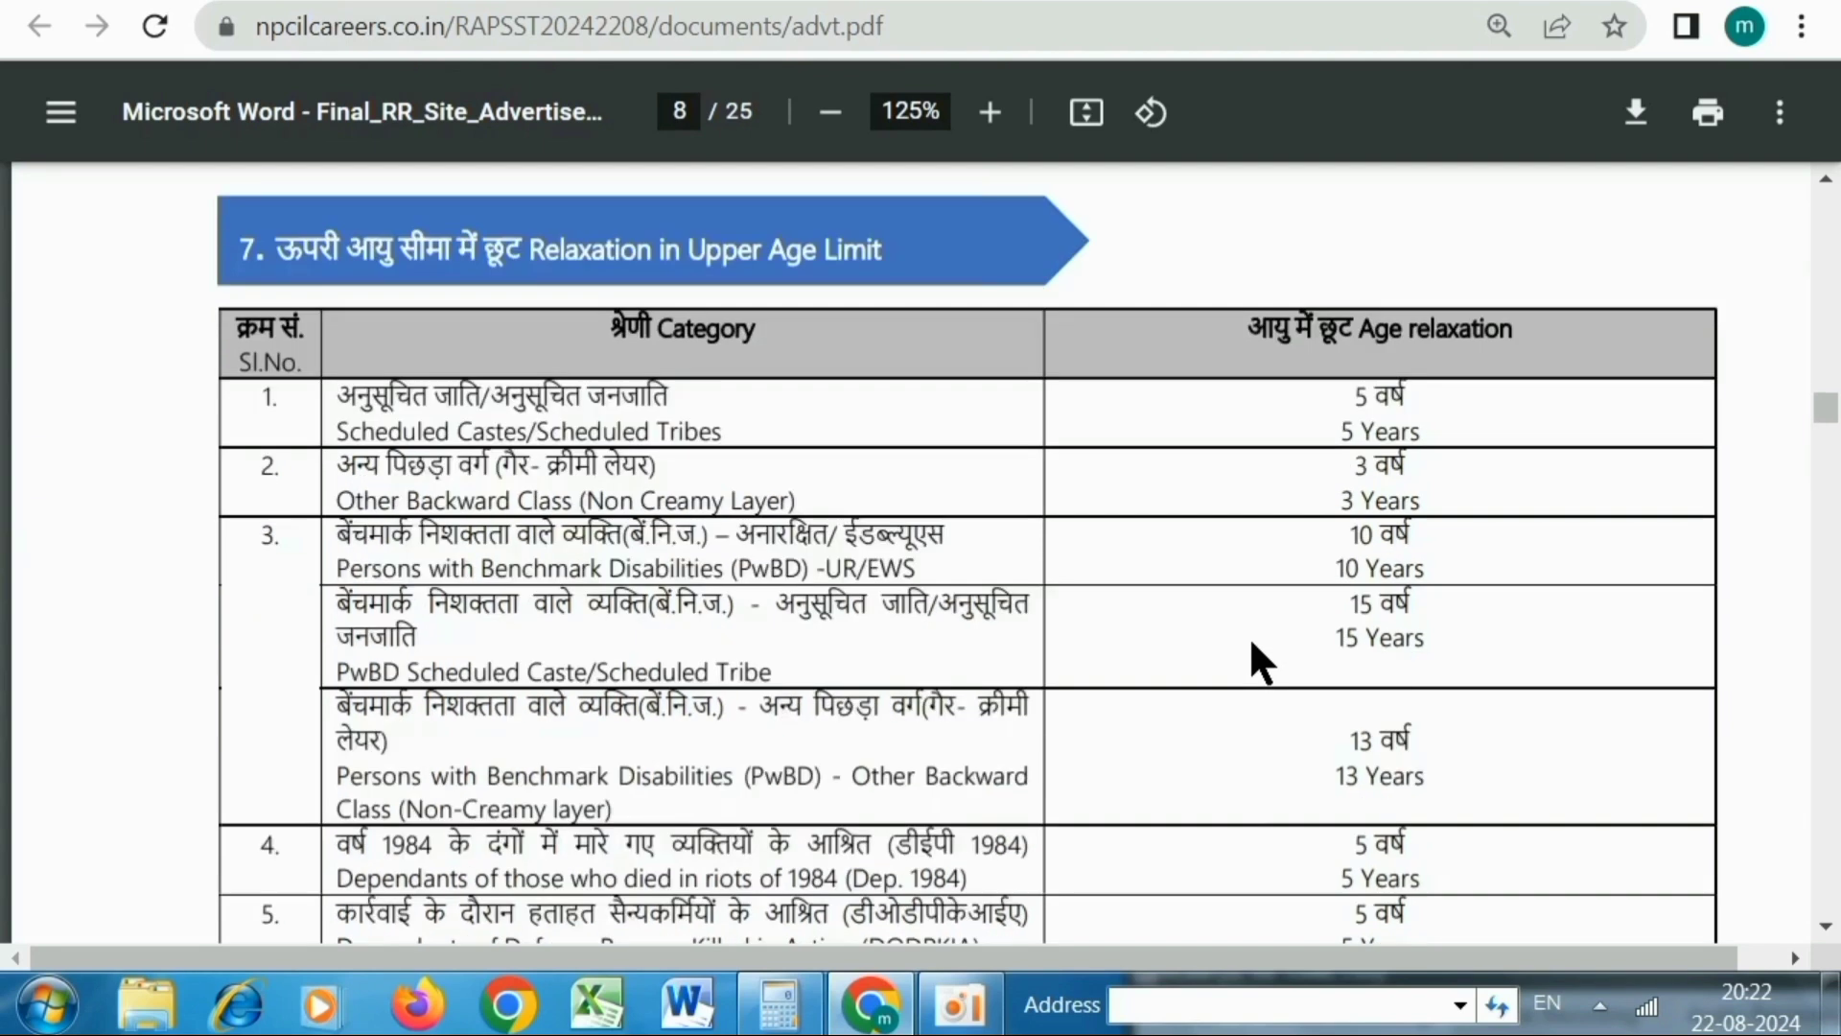
{"action": "scroll", "coordinate": [900, 599], "scroll_direction": "down", "scroll_amount": 6}
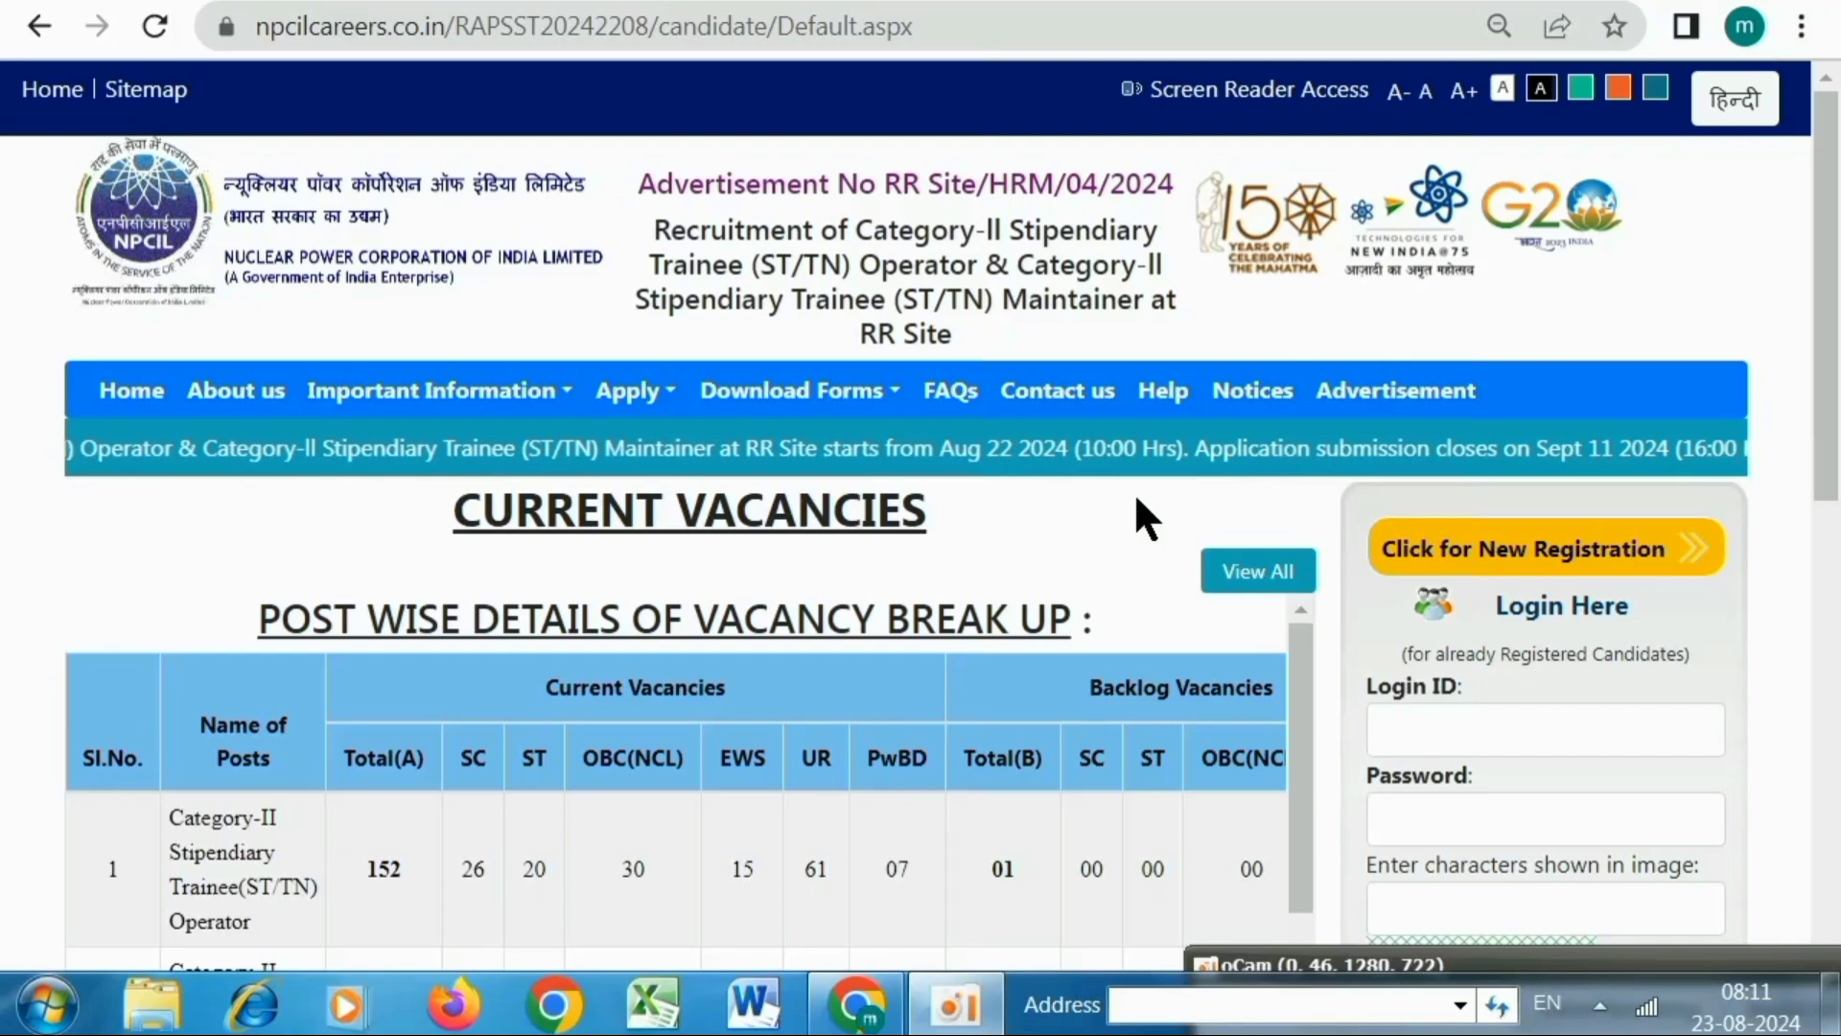
Open the new candidate registration form from the recruitment home page and acknowledge its instructions note.
{"action": "left_click", "coordinate": [1556, 561]}
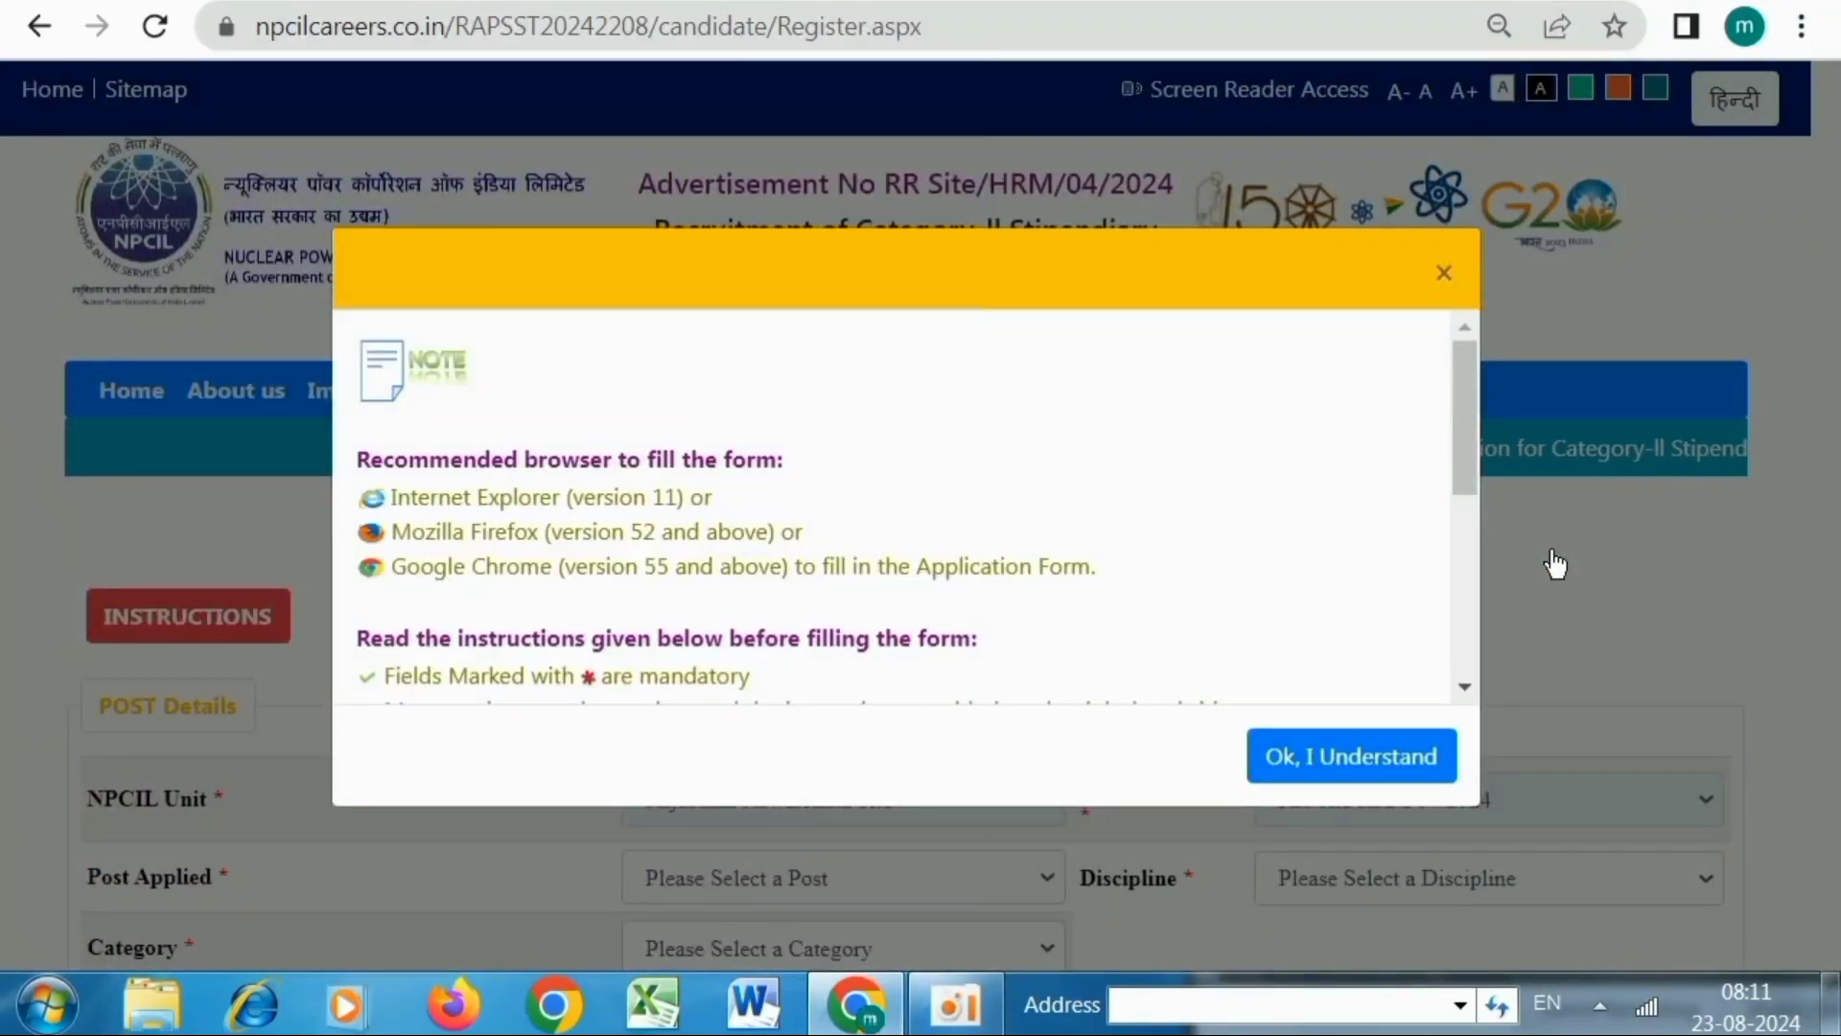
{"action": "left_click", "coordinate": [1313, 759]}
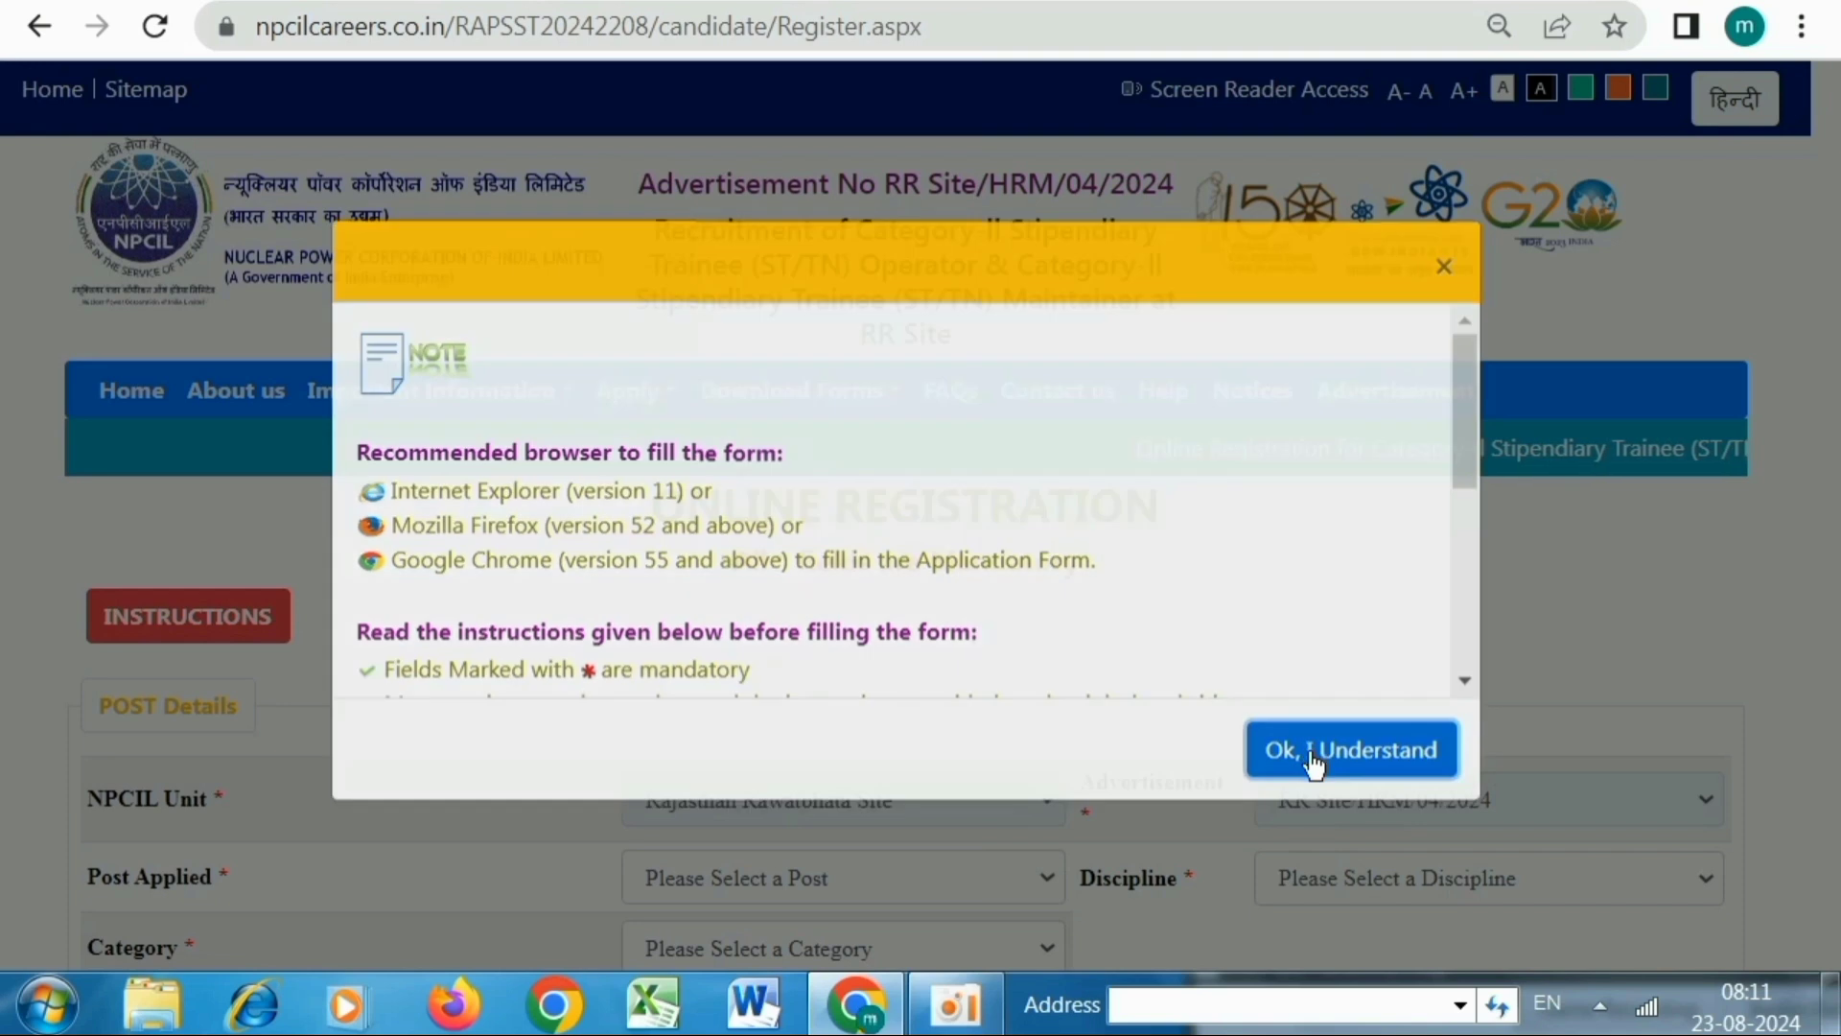
{"action": "scroll", "coordinate": [1298, 743], "scroll_direction": "down", "scroll_amount": 4}
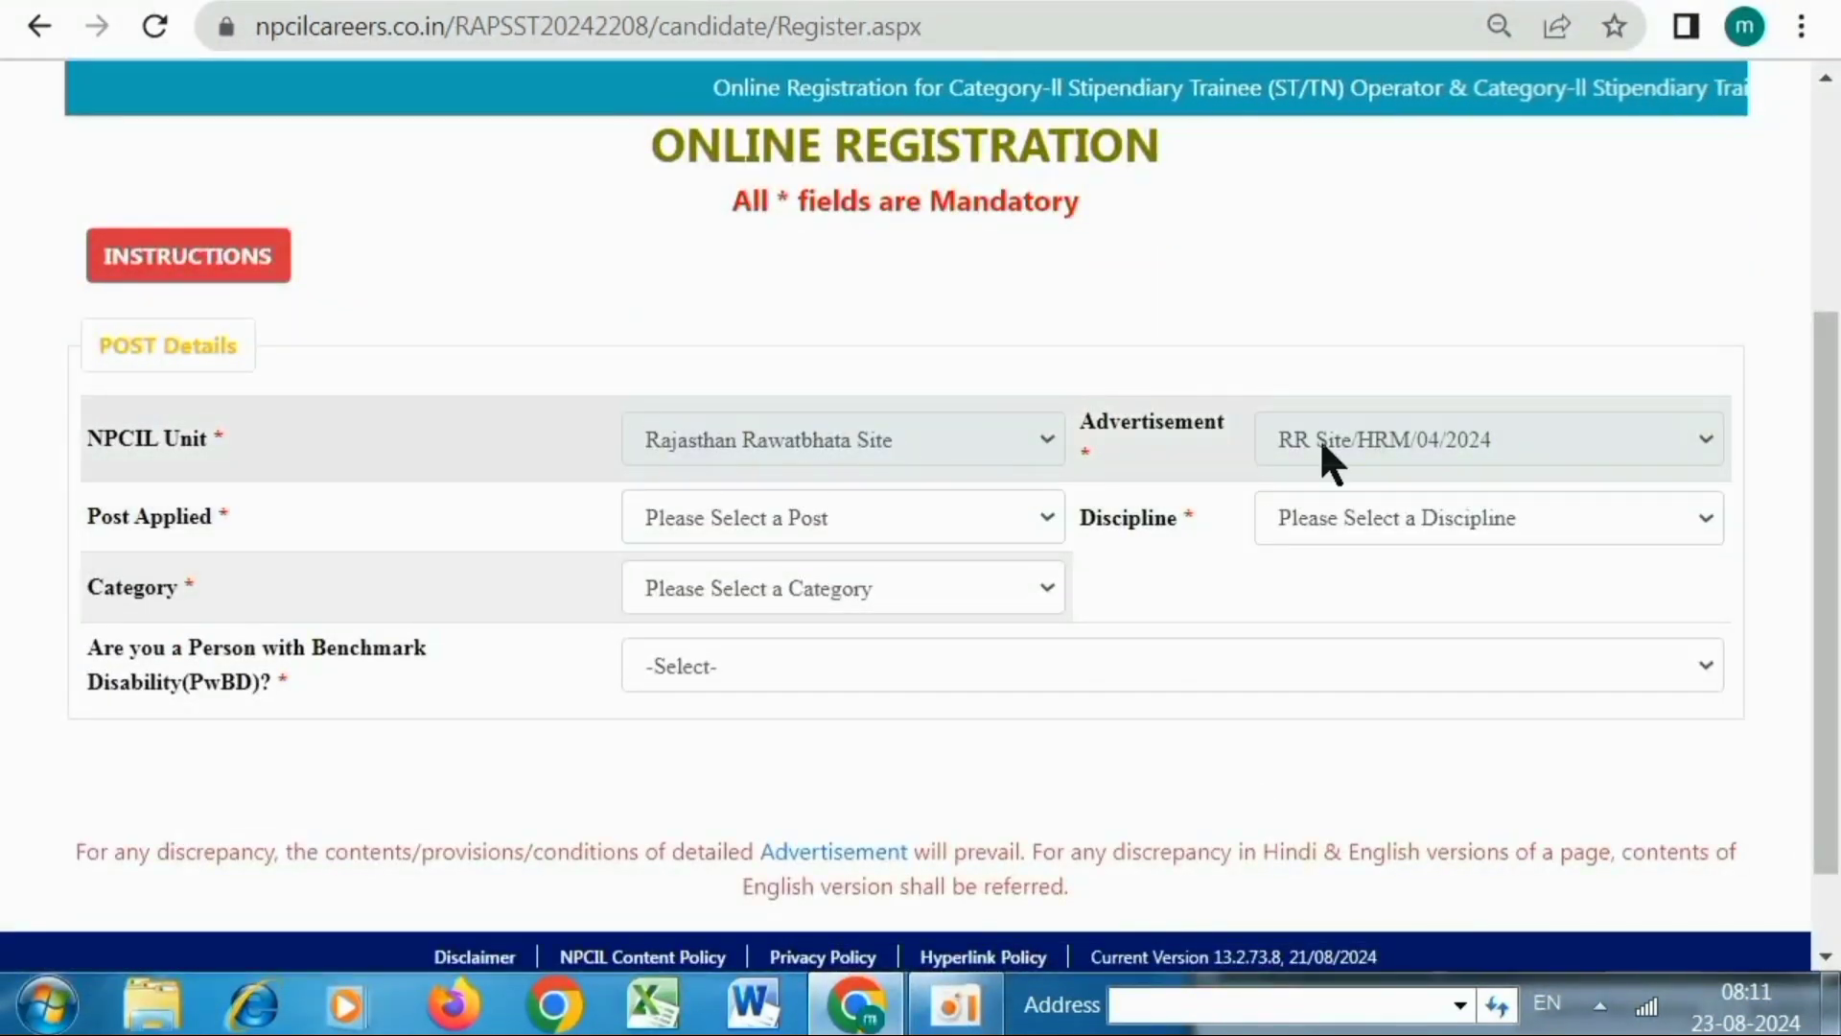
Set the post applied for to ST/TM CAT-II and the discipline to Operator.
{"action": "left_click", "coordinate": [895, 516]}
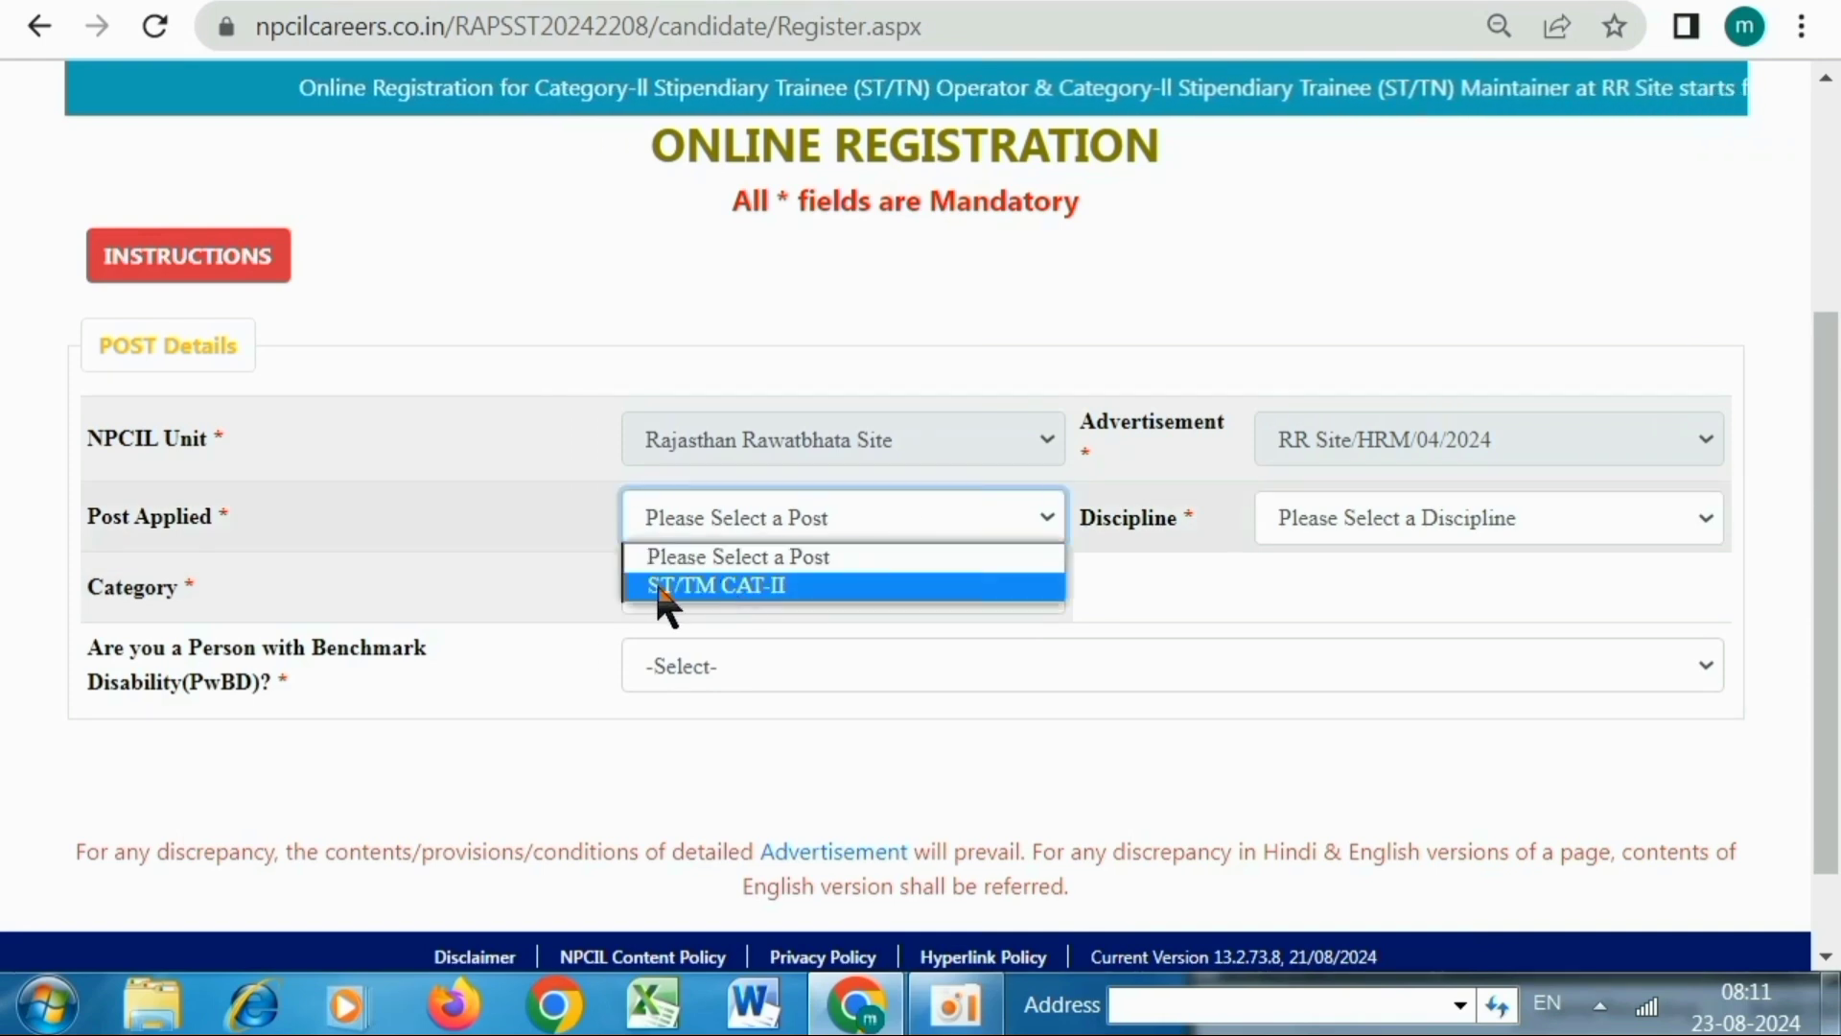
{"action": "left_click", "coordinate": [768, 590]}
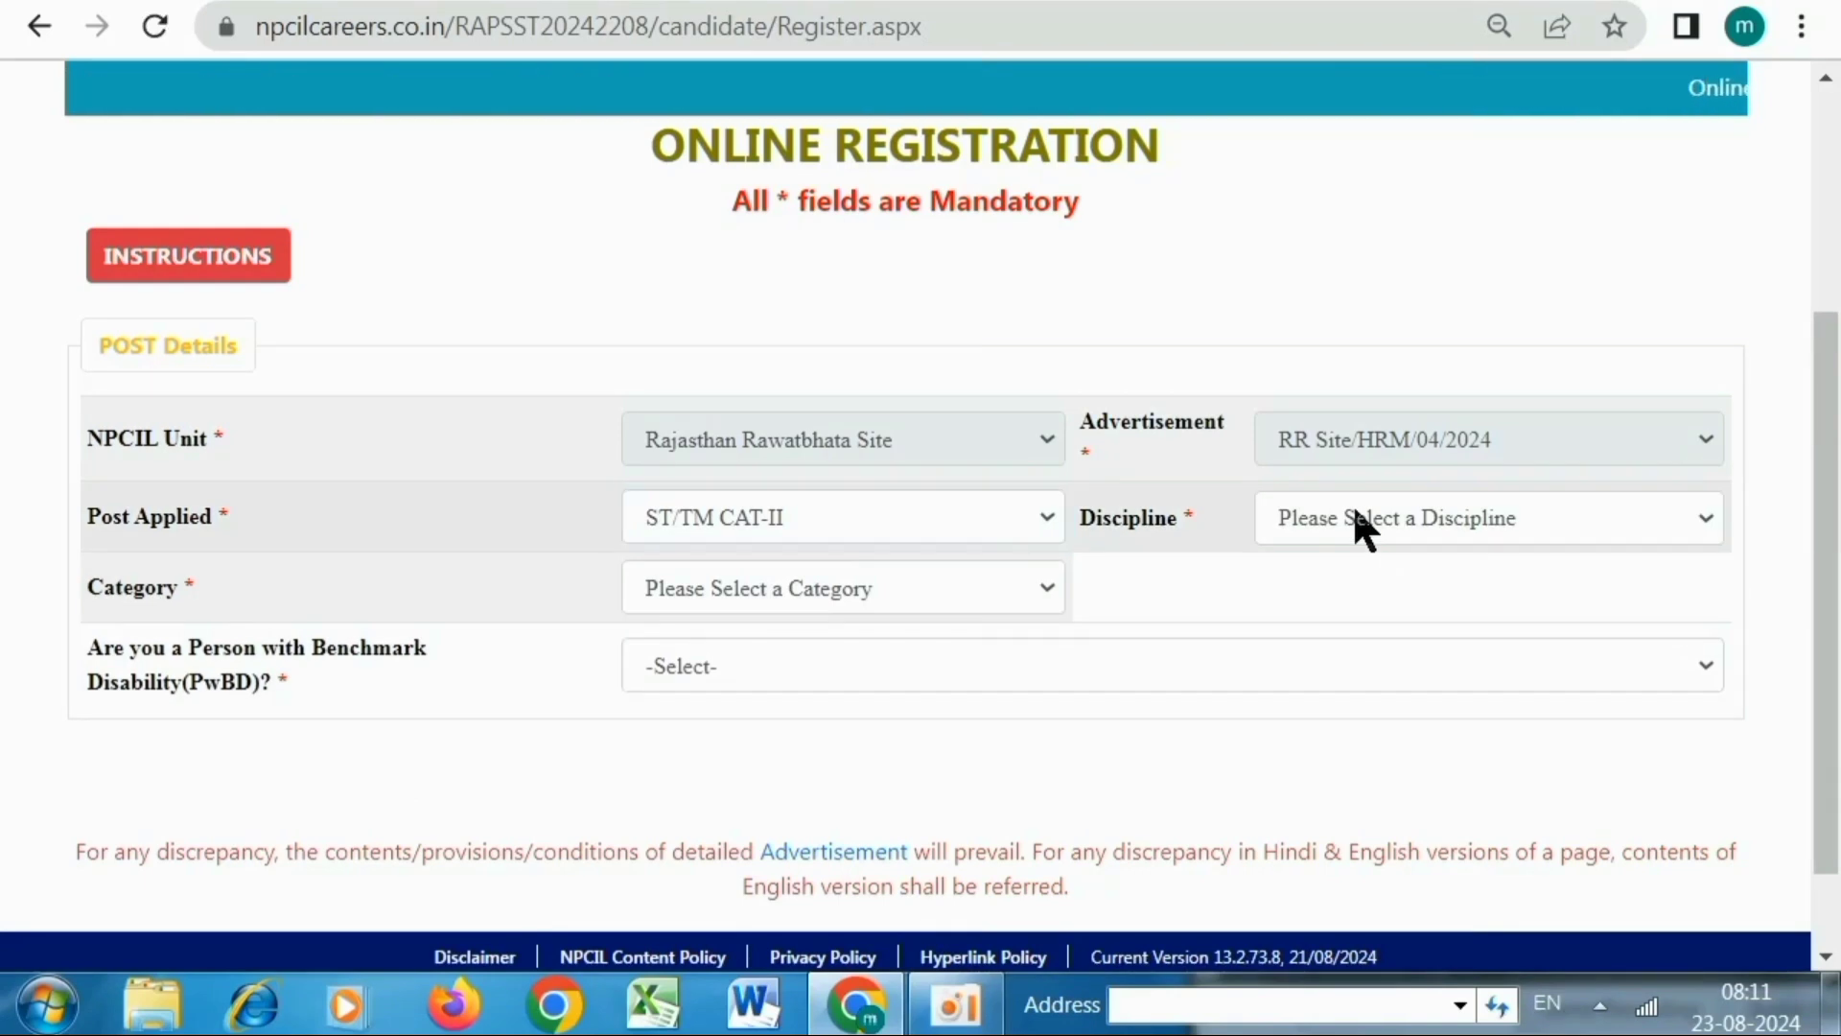
{"action": "left_click", "coordinate": [1417, 537]}
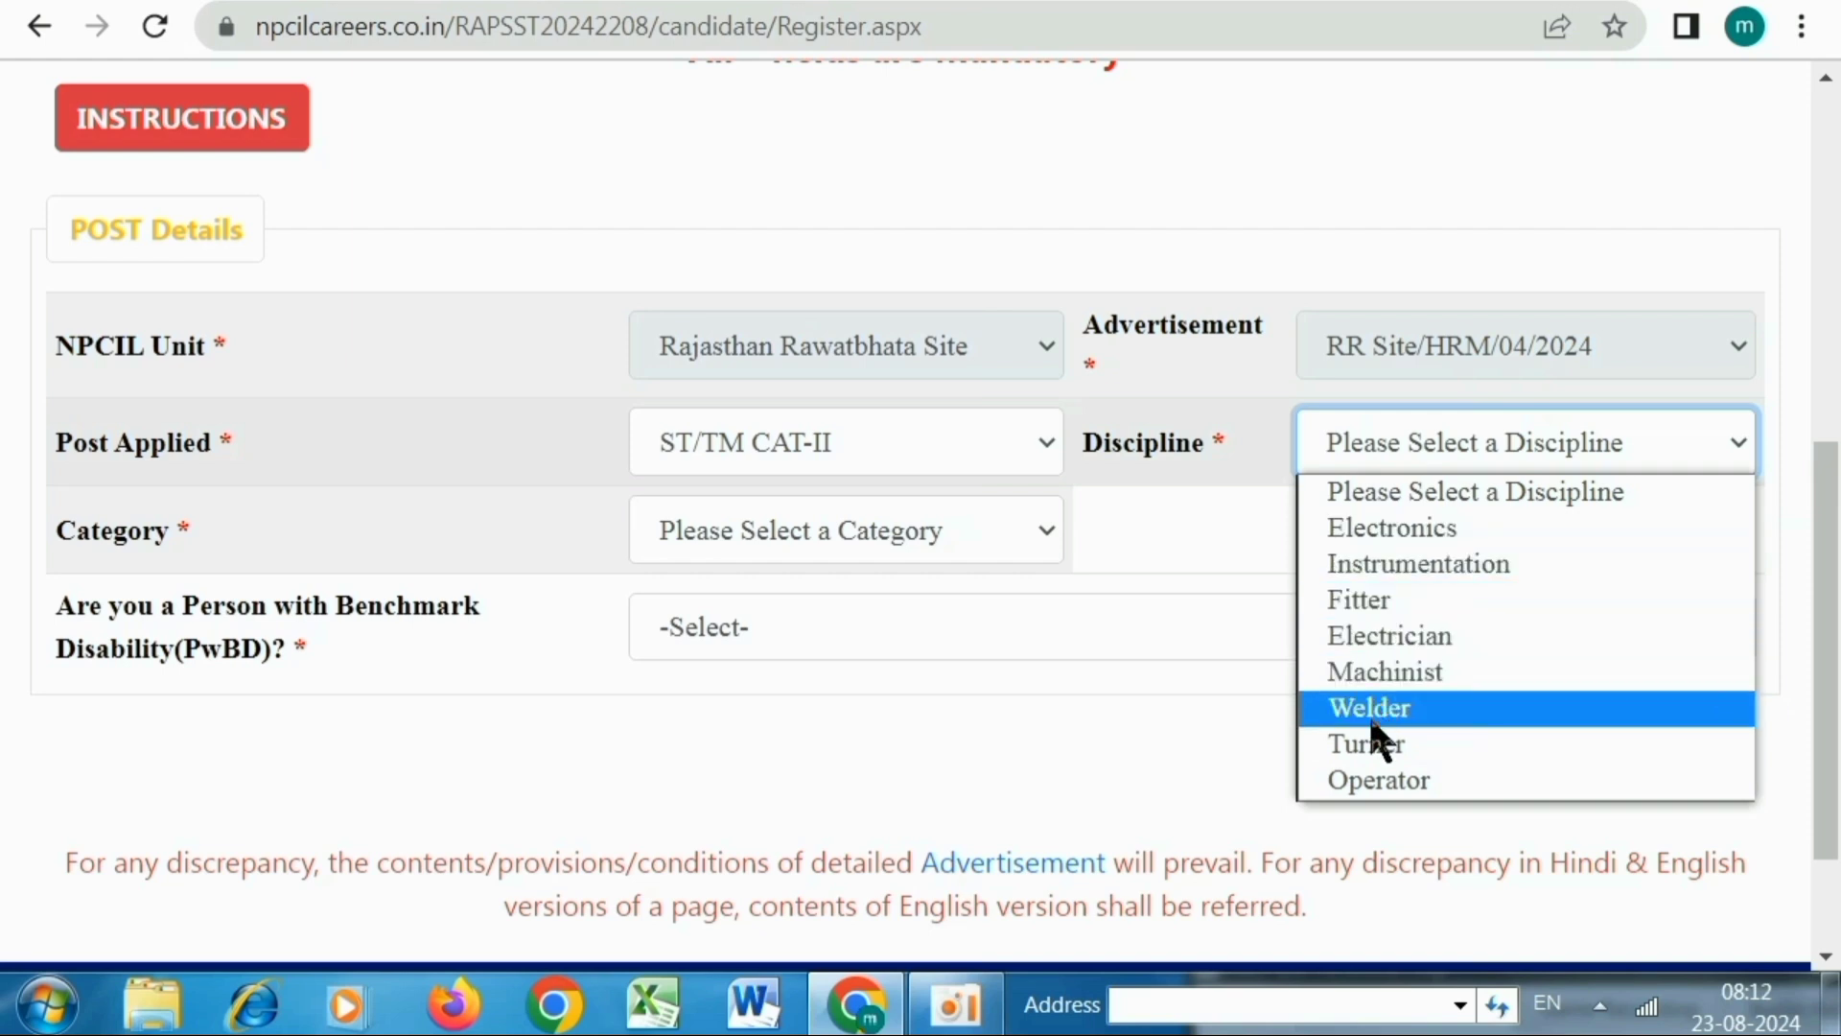
{"action": "left_click", "coordinate": [1406, 788]}
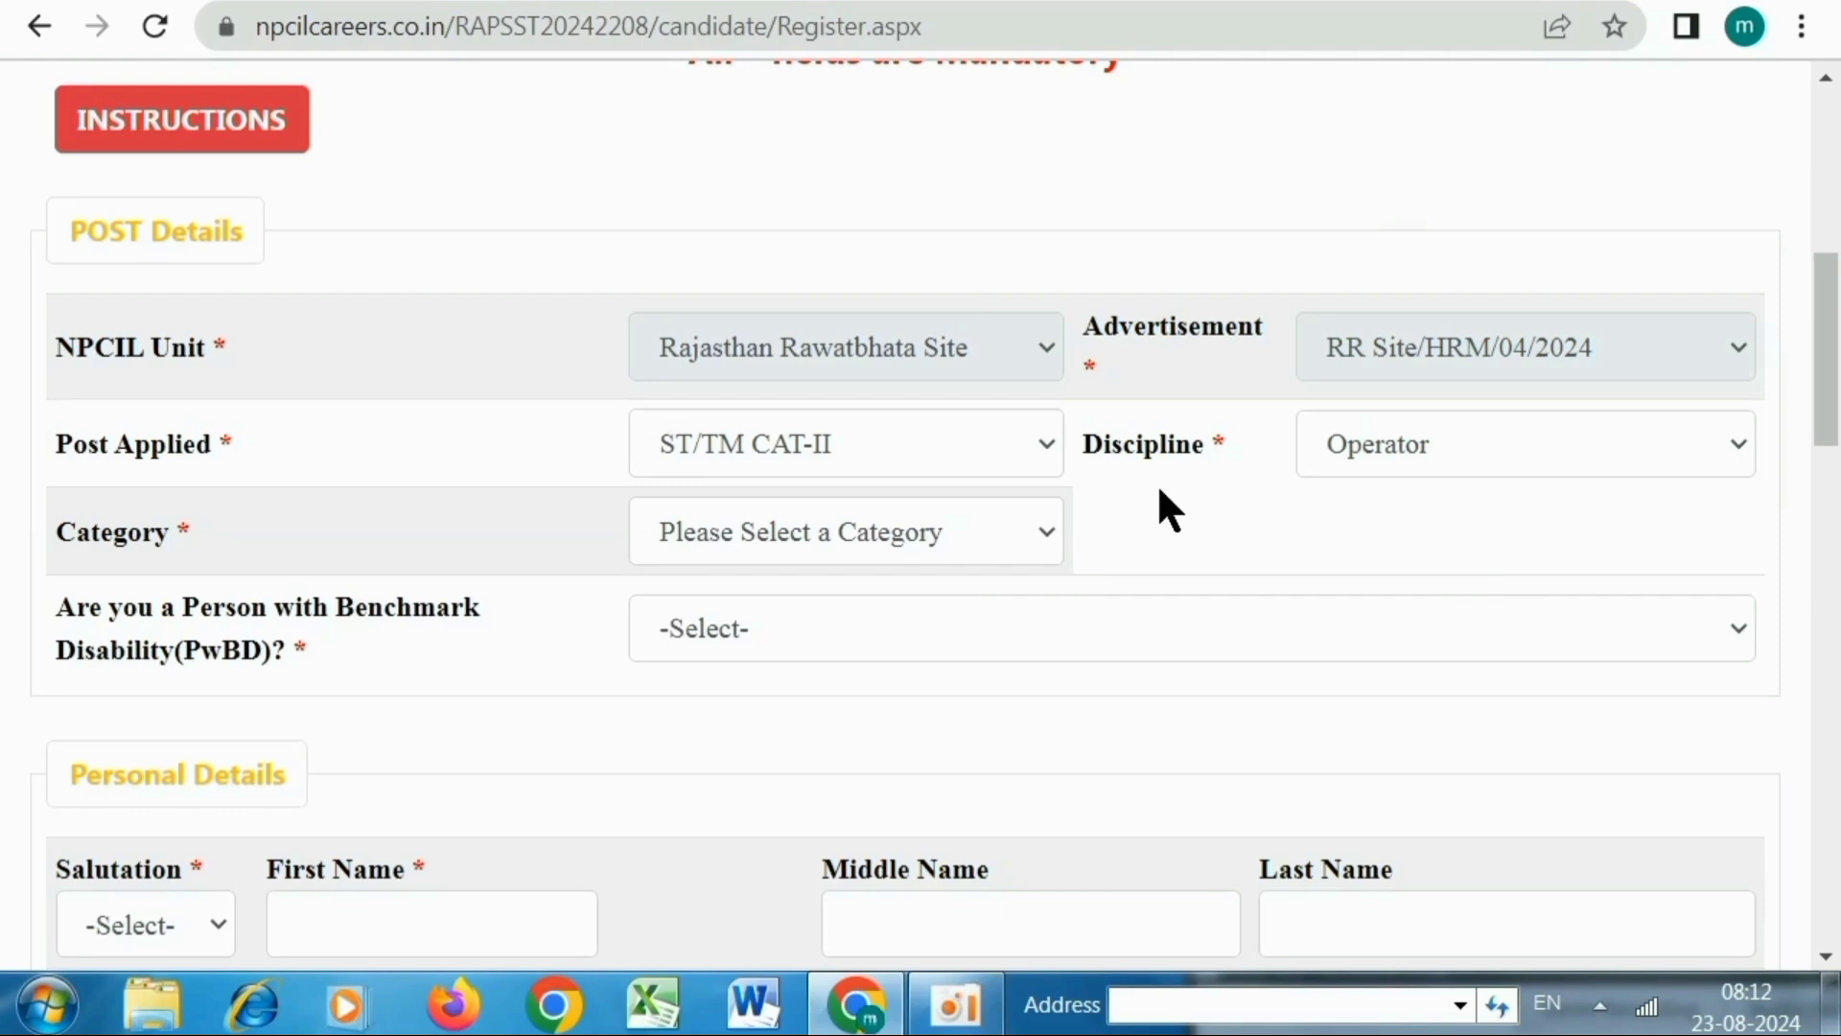
Set the candidate's category to SC and answer NO to the Person with Benchmark Disability question.
{"action": "scroll", "coordinate": [1172, 487], "scroll_direction": "down", "scroll_amount": 2}
{"action": "left_click", "coordinate": [807, 350]}
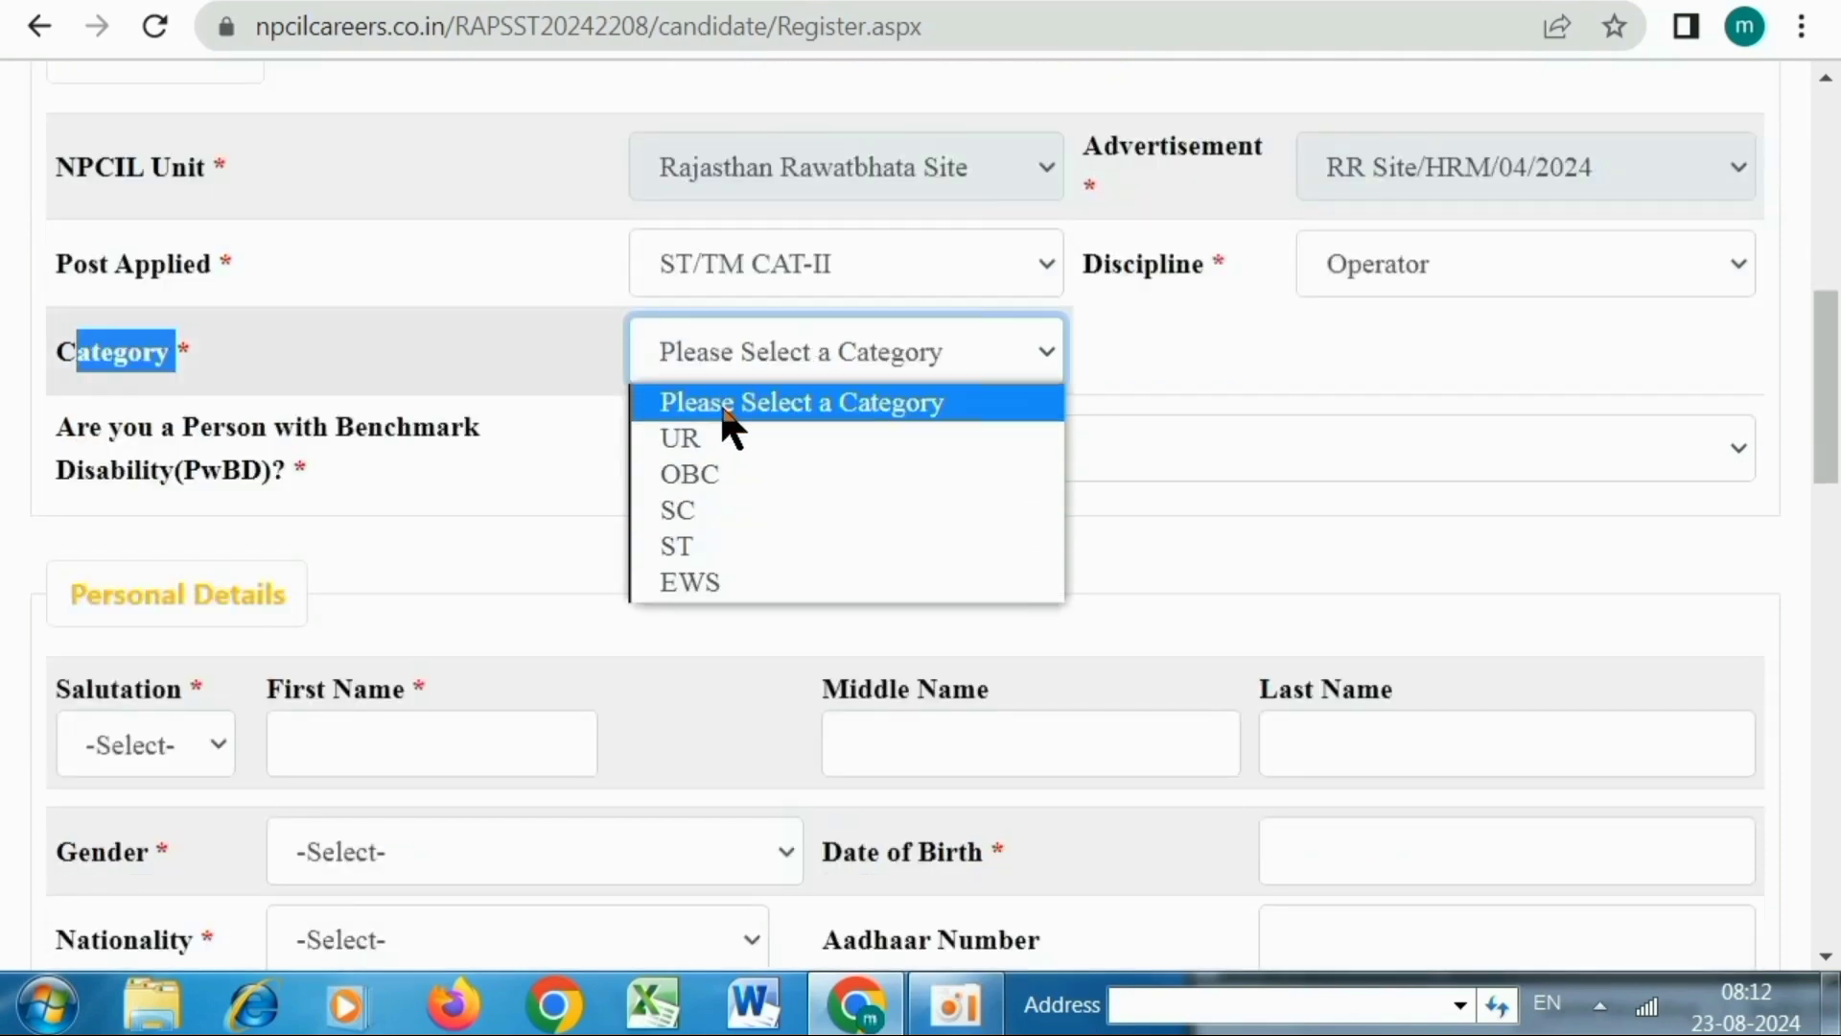
{"action": "left_click", "coordinate": [720, 510]}
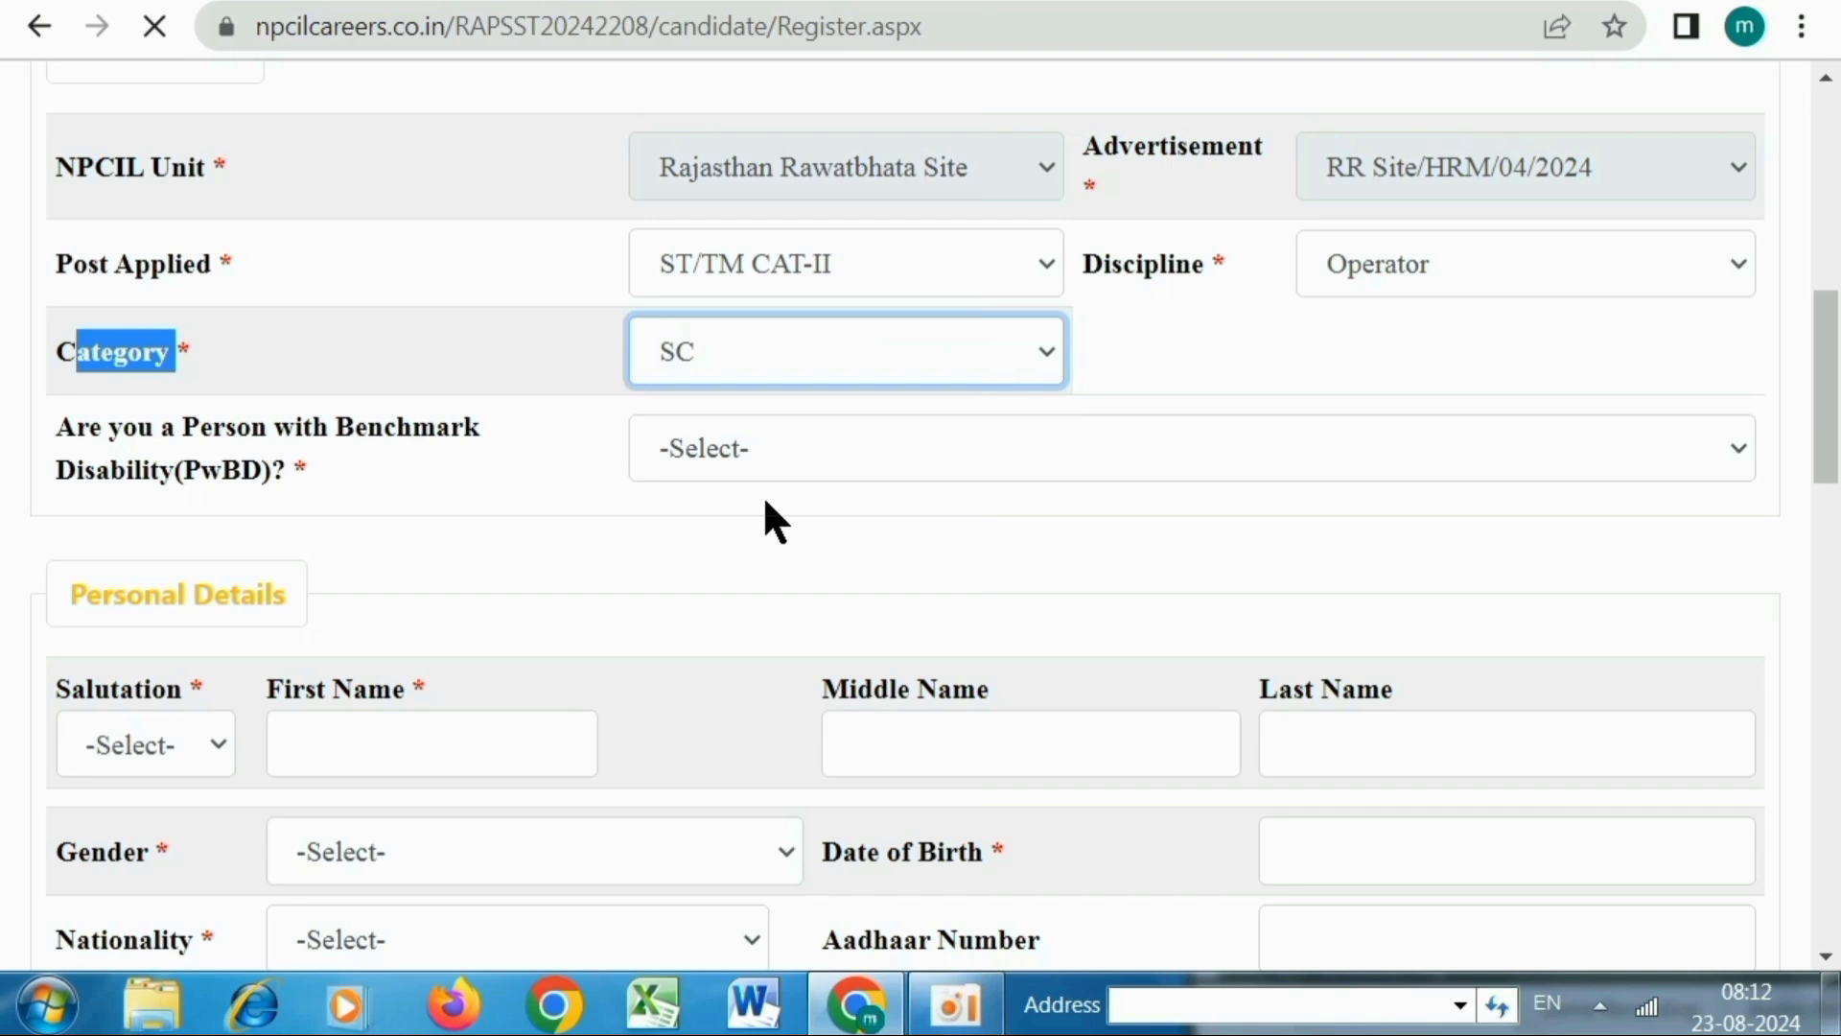
{"action": "left_click_drag", "start_coordinate": [77, 518], "coordinate": [260, 563]}
{"action": "left_click", "coordinate": [705, 539]}
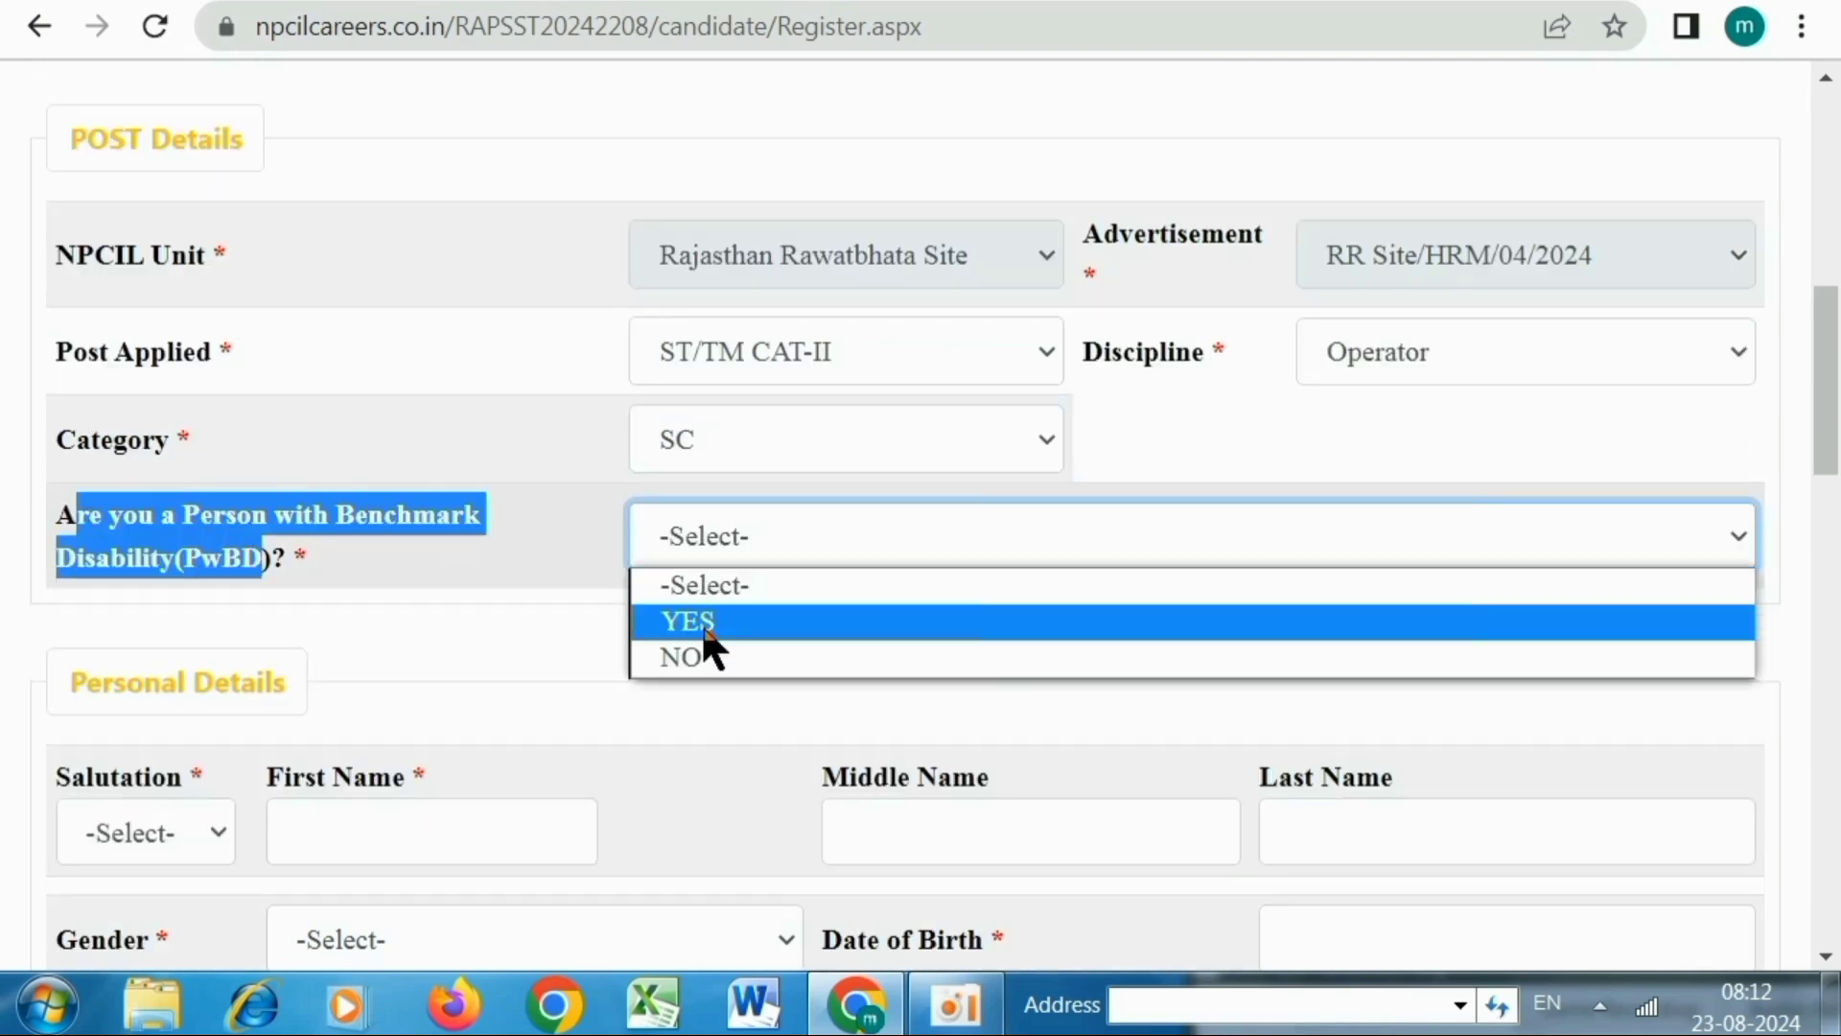
{"action": "left_click", "coordinate": [712, 655]}
In Personal Details, set the salutation to Mr and enter the candidate's first and last names, leaving the middle name blank.
{"action": "scroll", "coordinate": [844, 566], "scroll_direction": "down", "scroll_amount": 4}
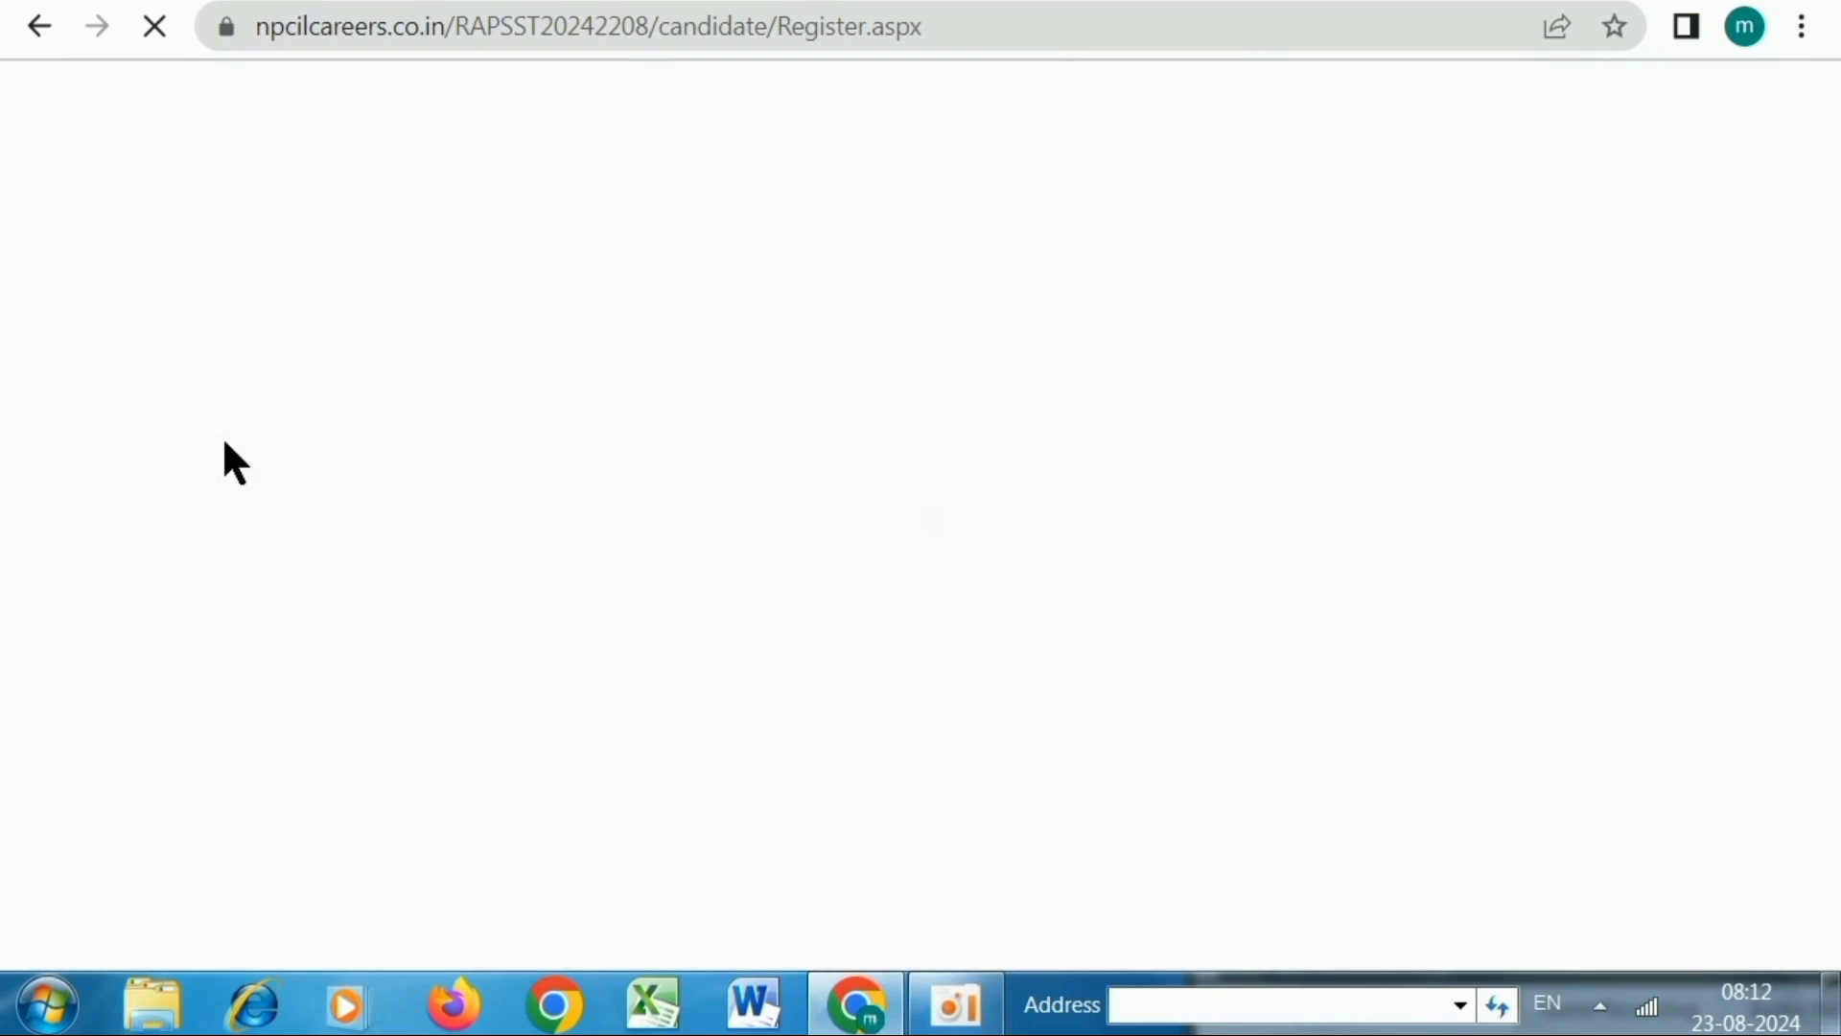
{"action": "scroll", "coordinate": [239, 475], "scroll_direction": "down", "scroll_amount": 4}
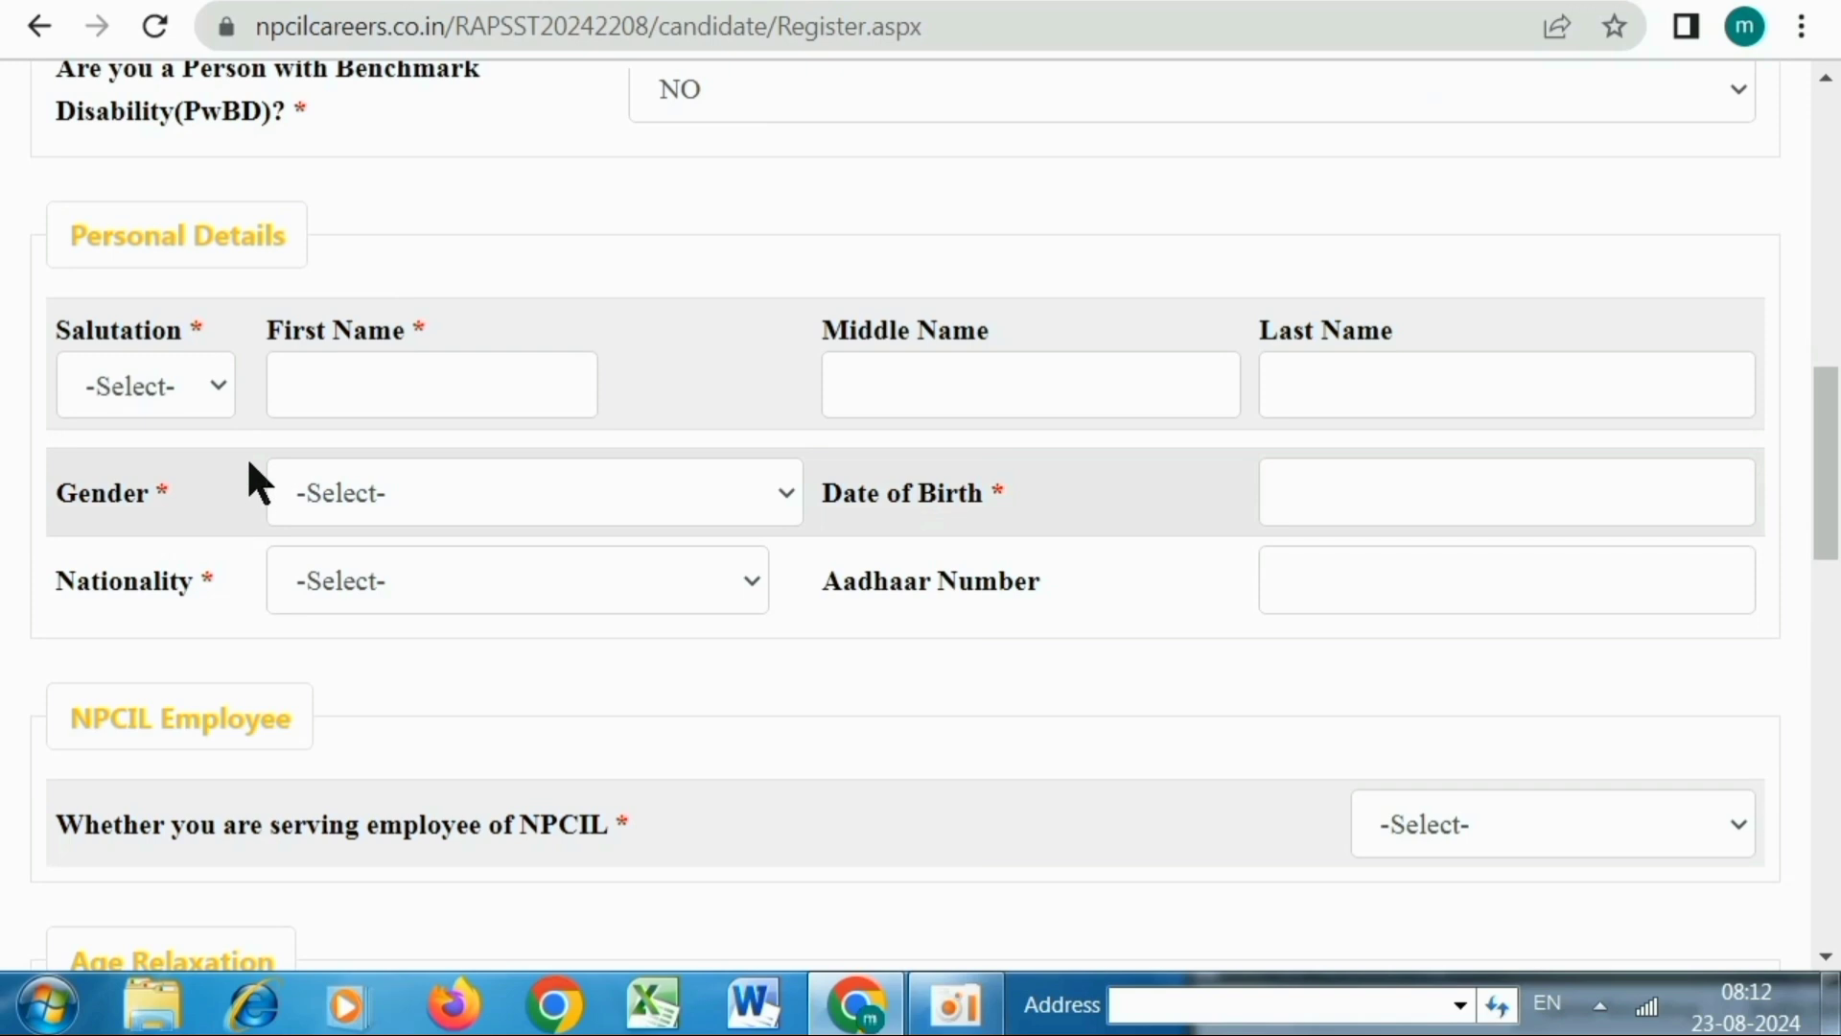
{"action": "left_click", "coordinate": [213, 391]}
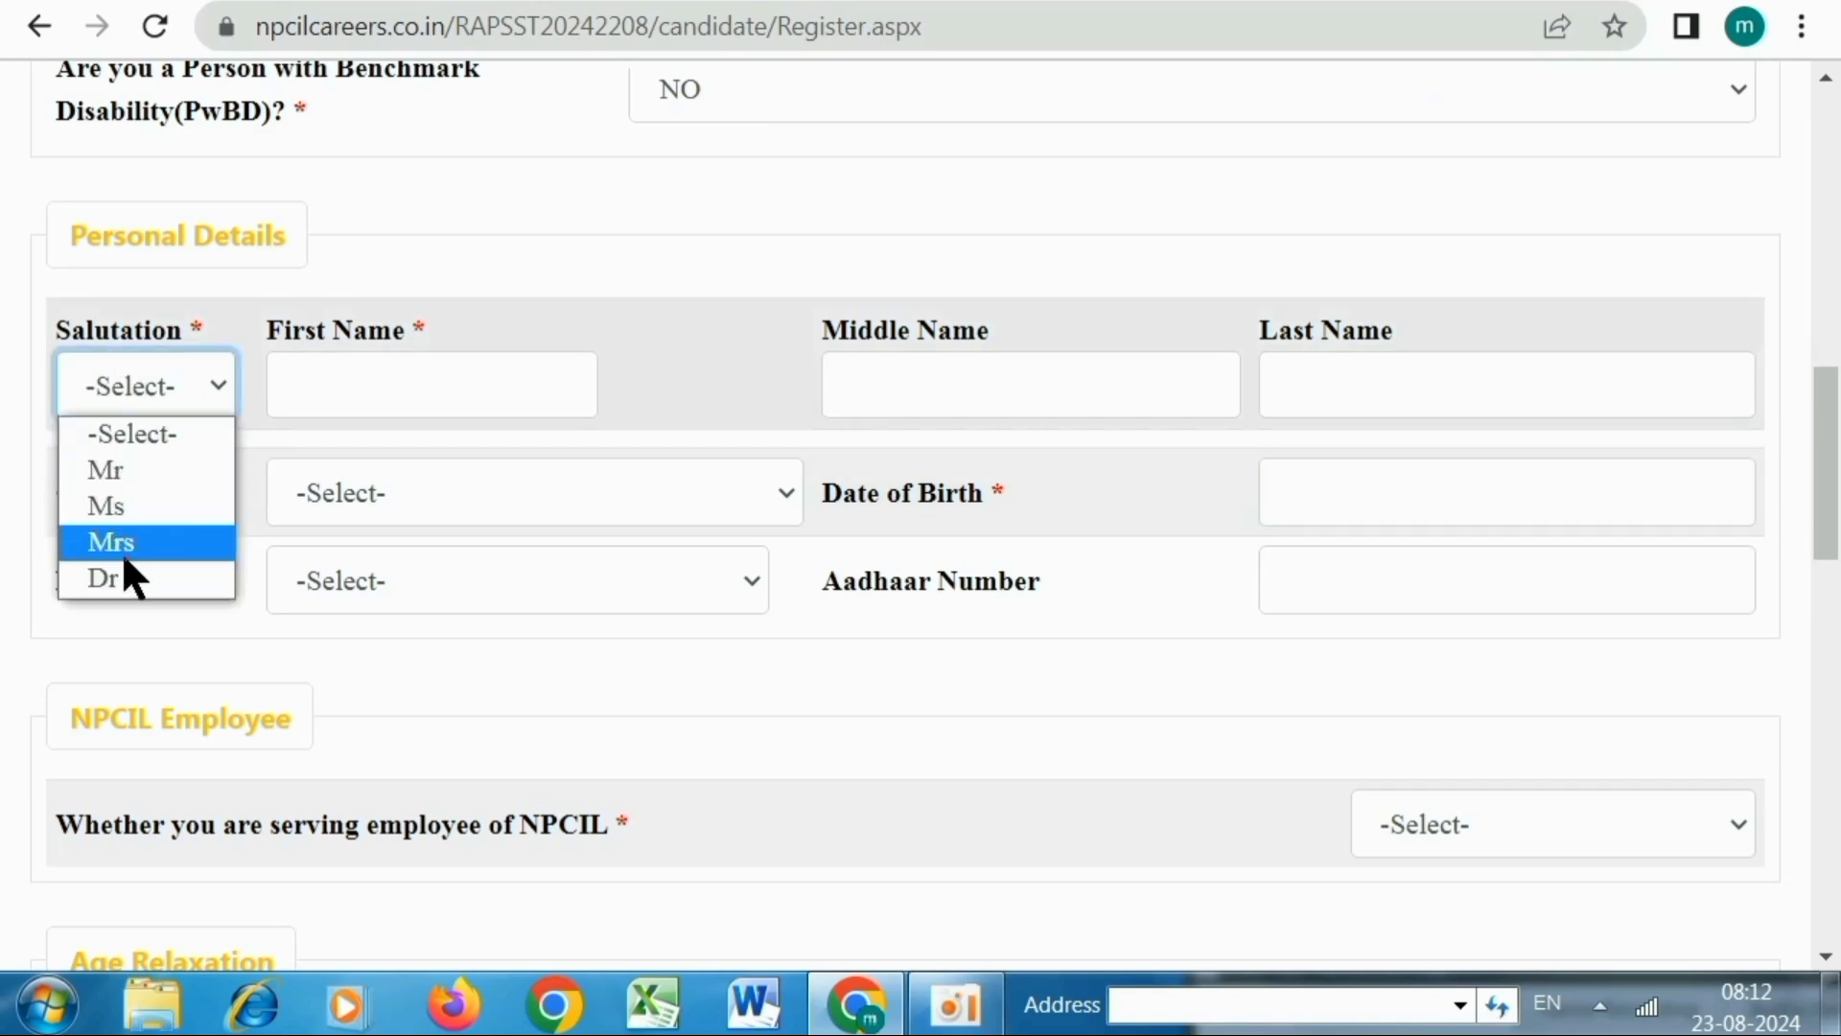
{"action": "left_click", "coordinate": [142, 477]}
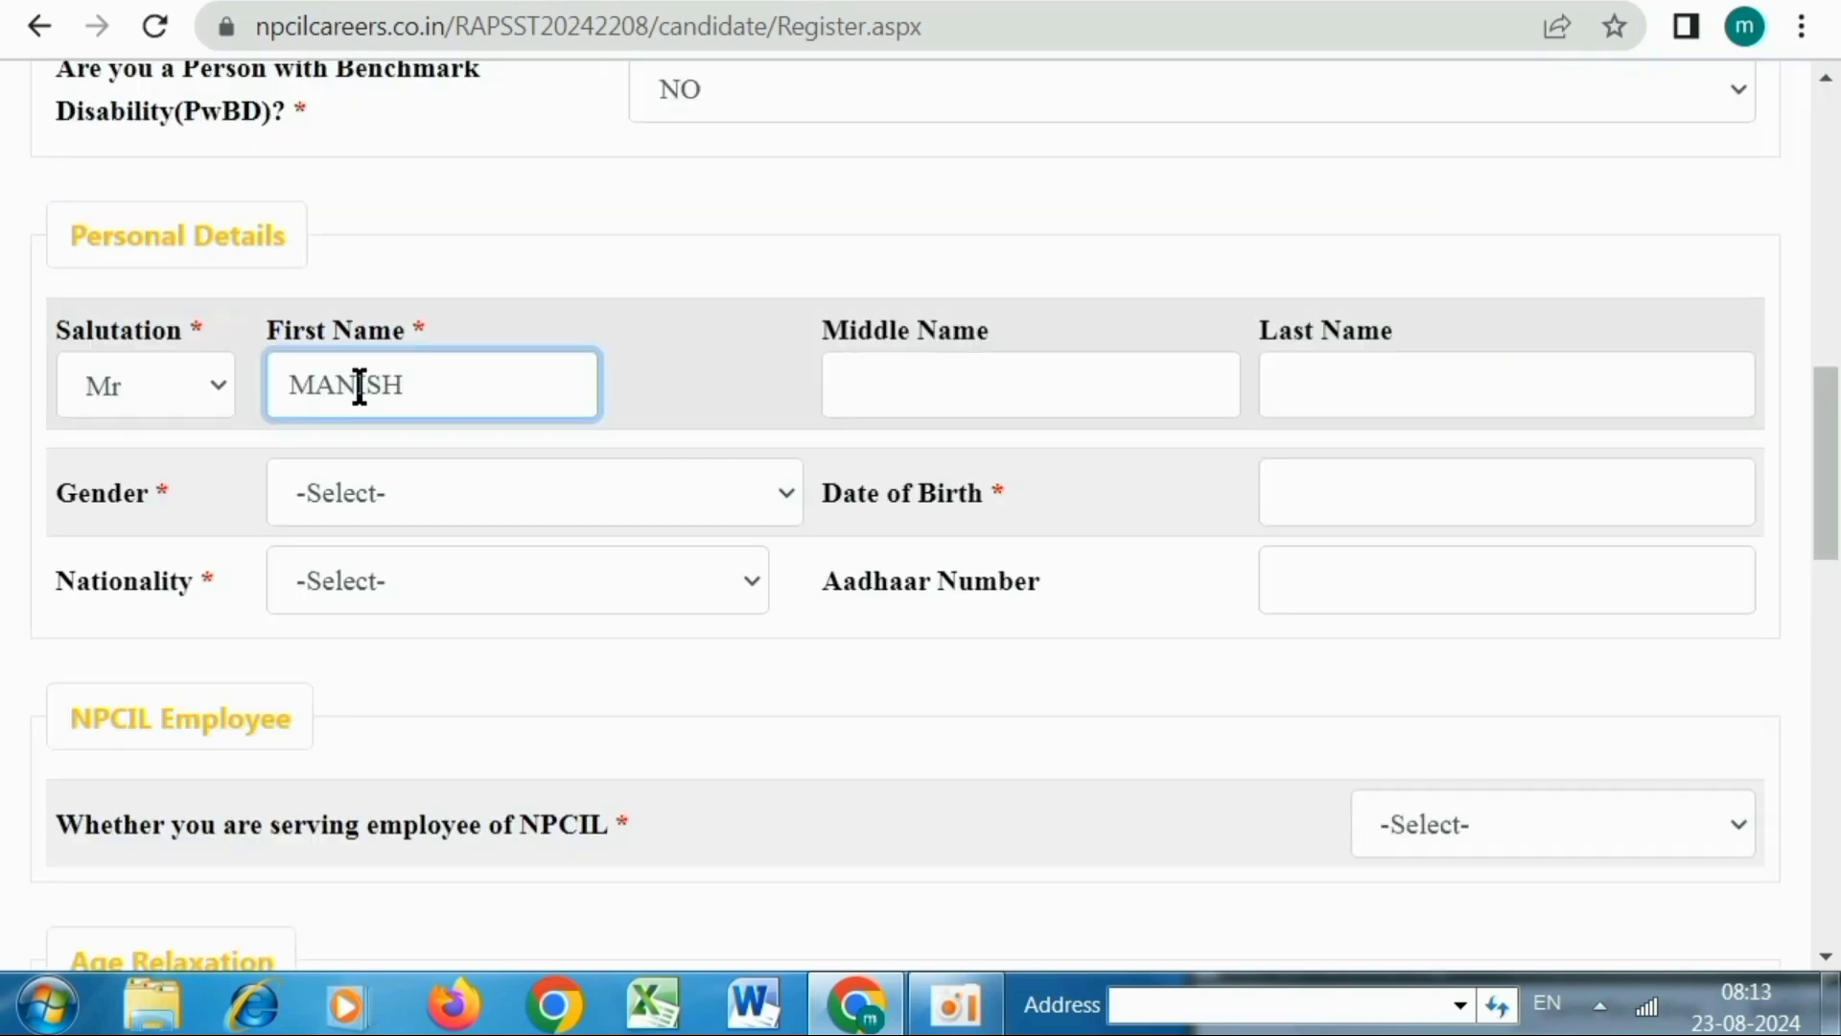
{"action": "key", "text": "Tab"}
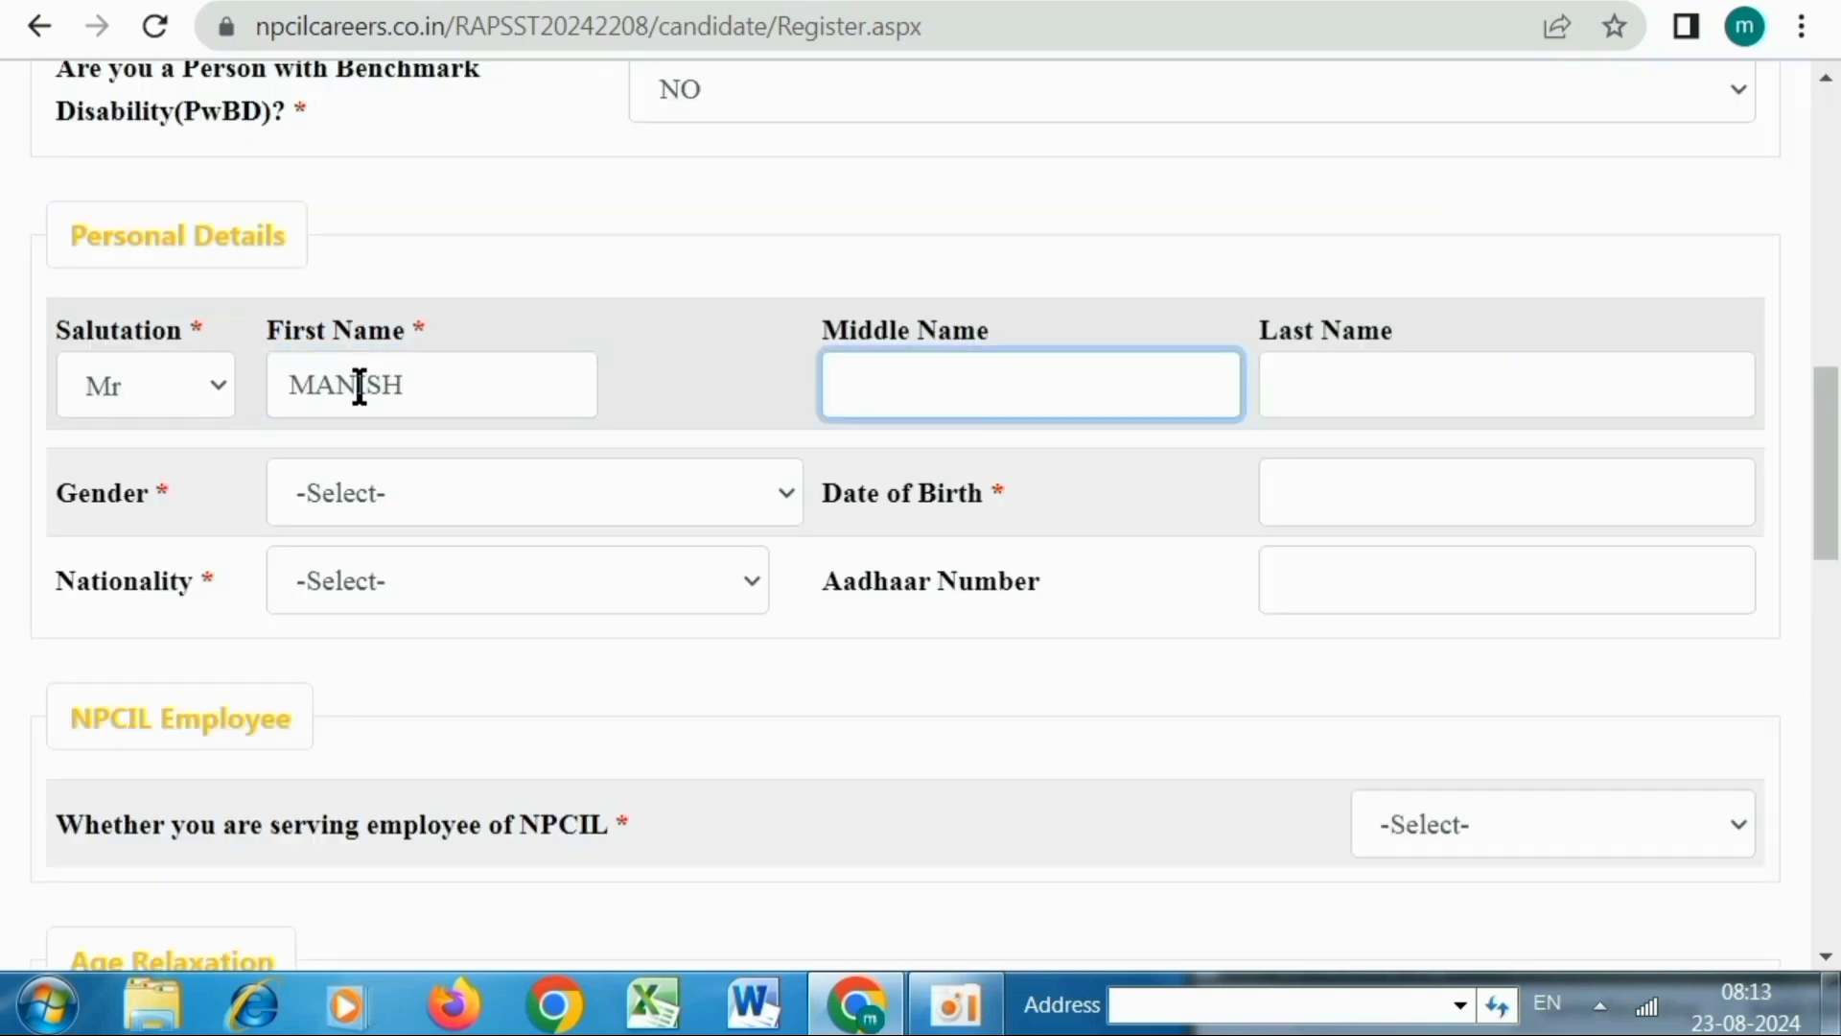
{"action": "key", "text": "Tab"}
{"action": "type", "text": "K"}
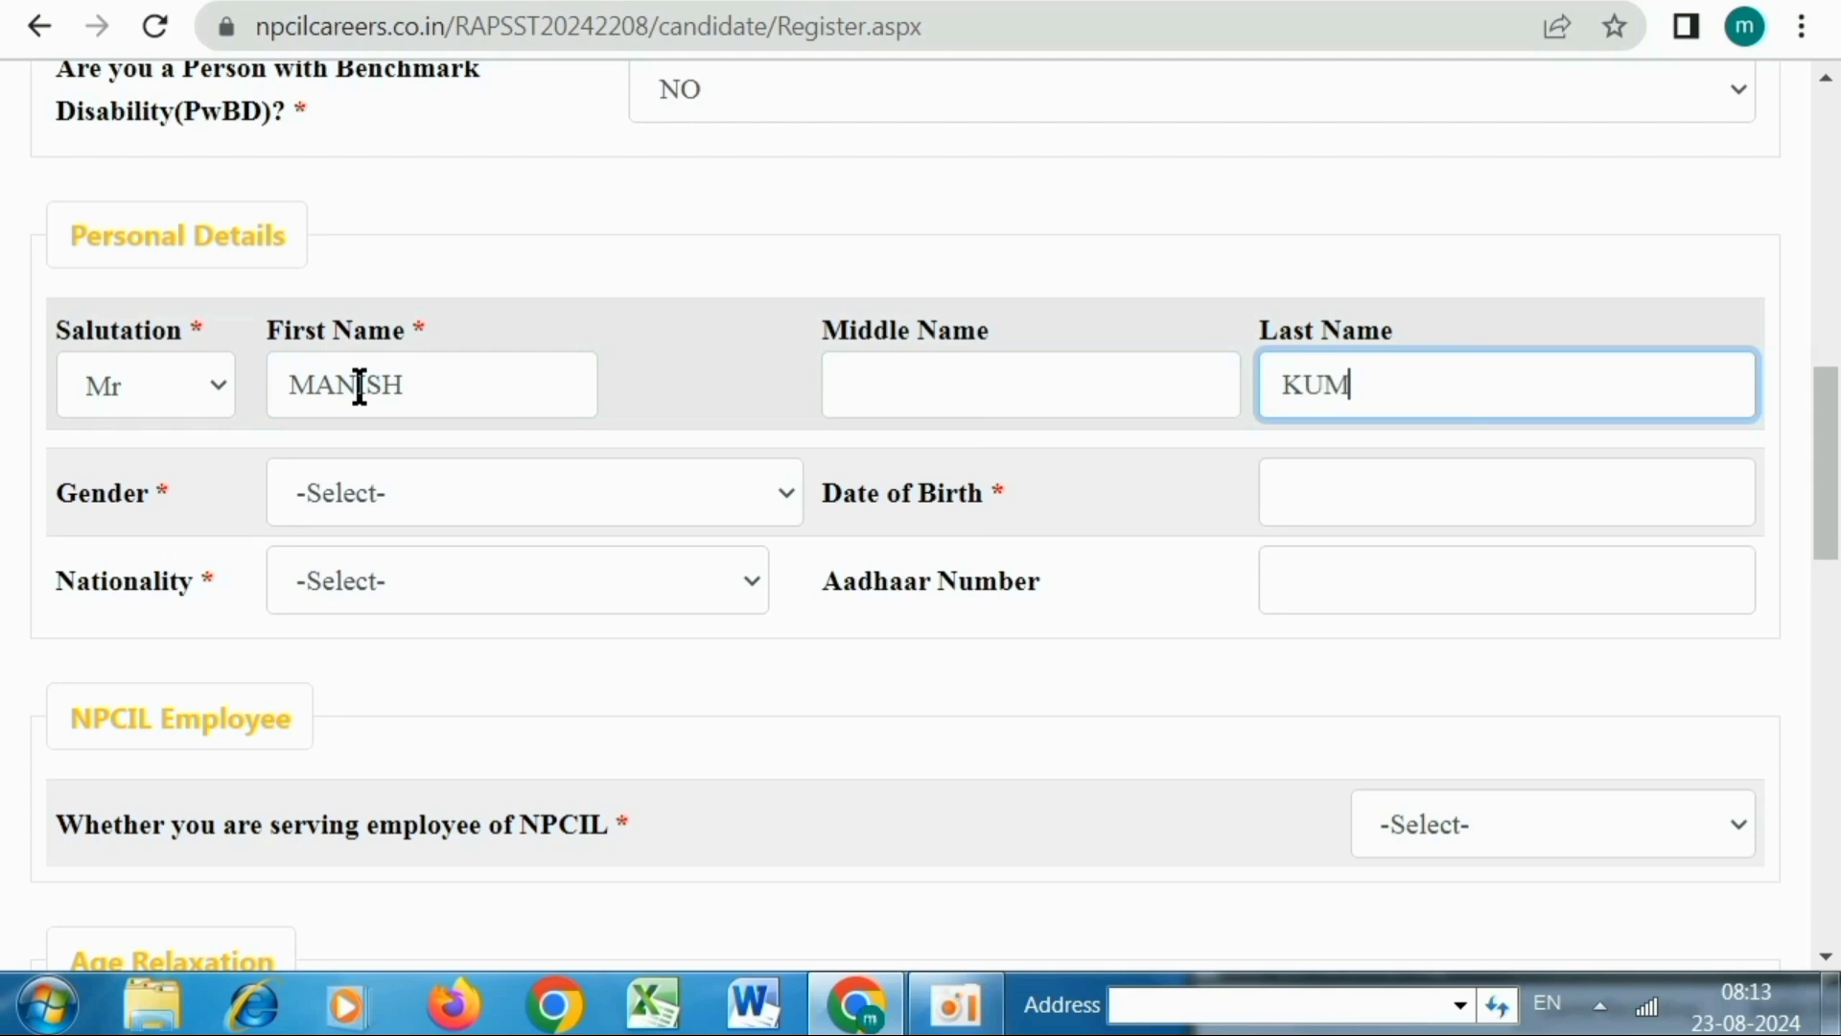
Set the gender to Male and choose the candidate's date of birth from the calendar.
{"action": "left_click", "coordinate": [370, 518]}
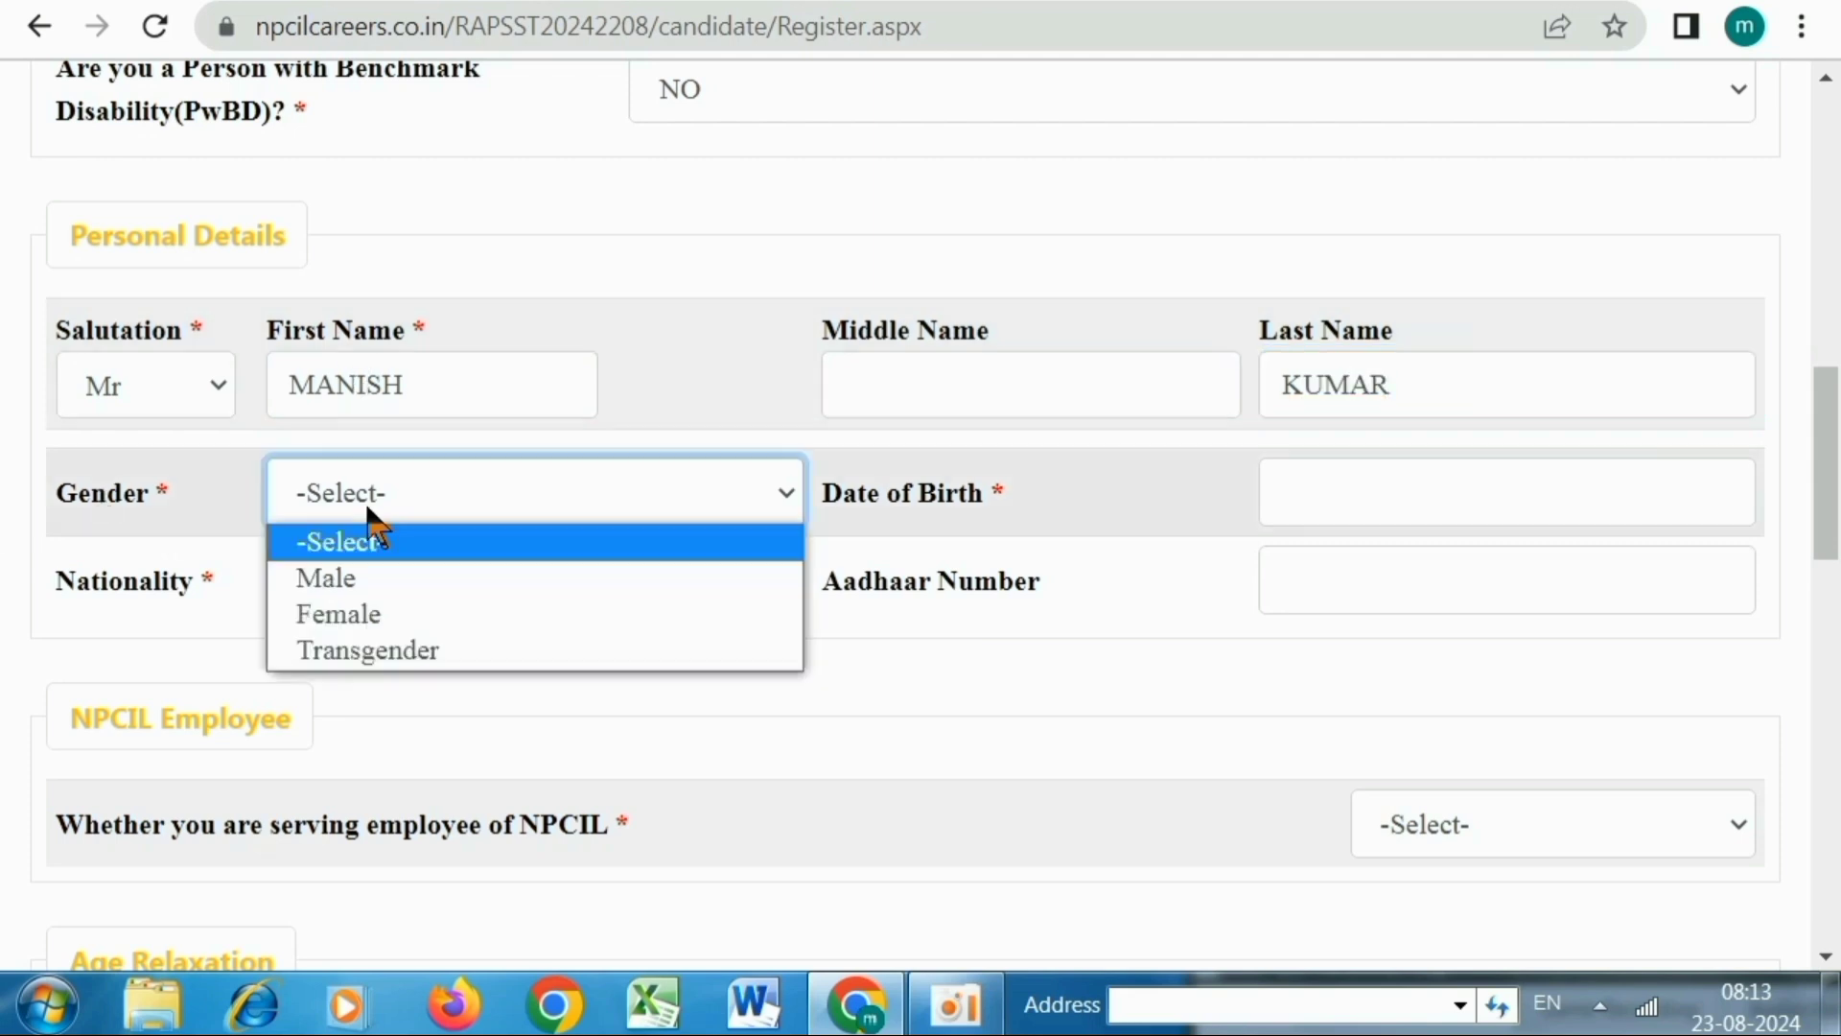
{"action": "left_click", "coordinate": [355, 585]}
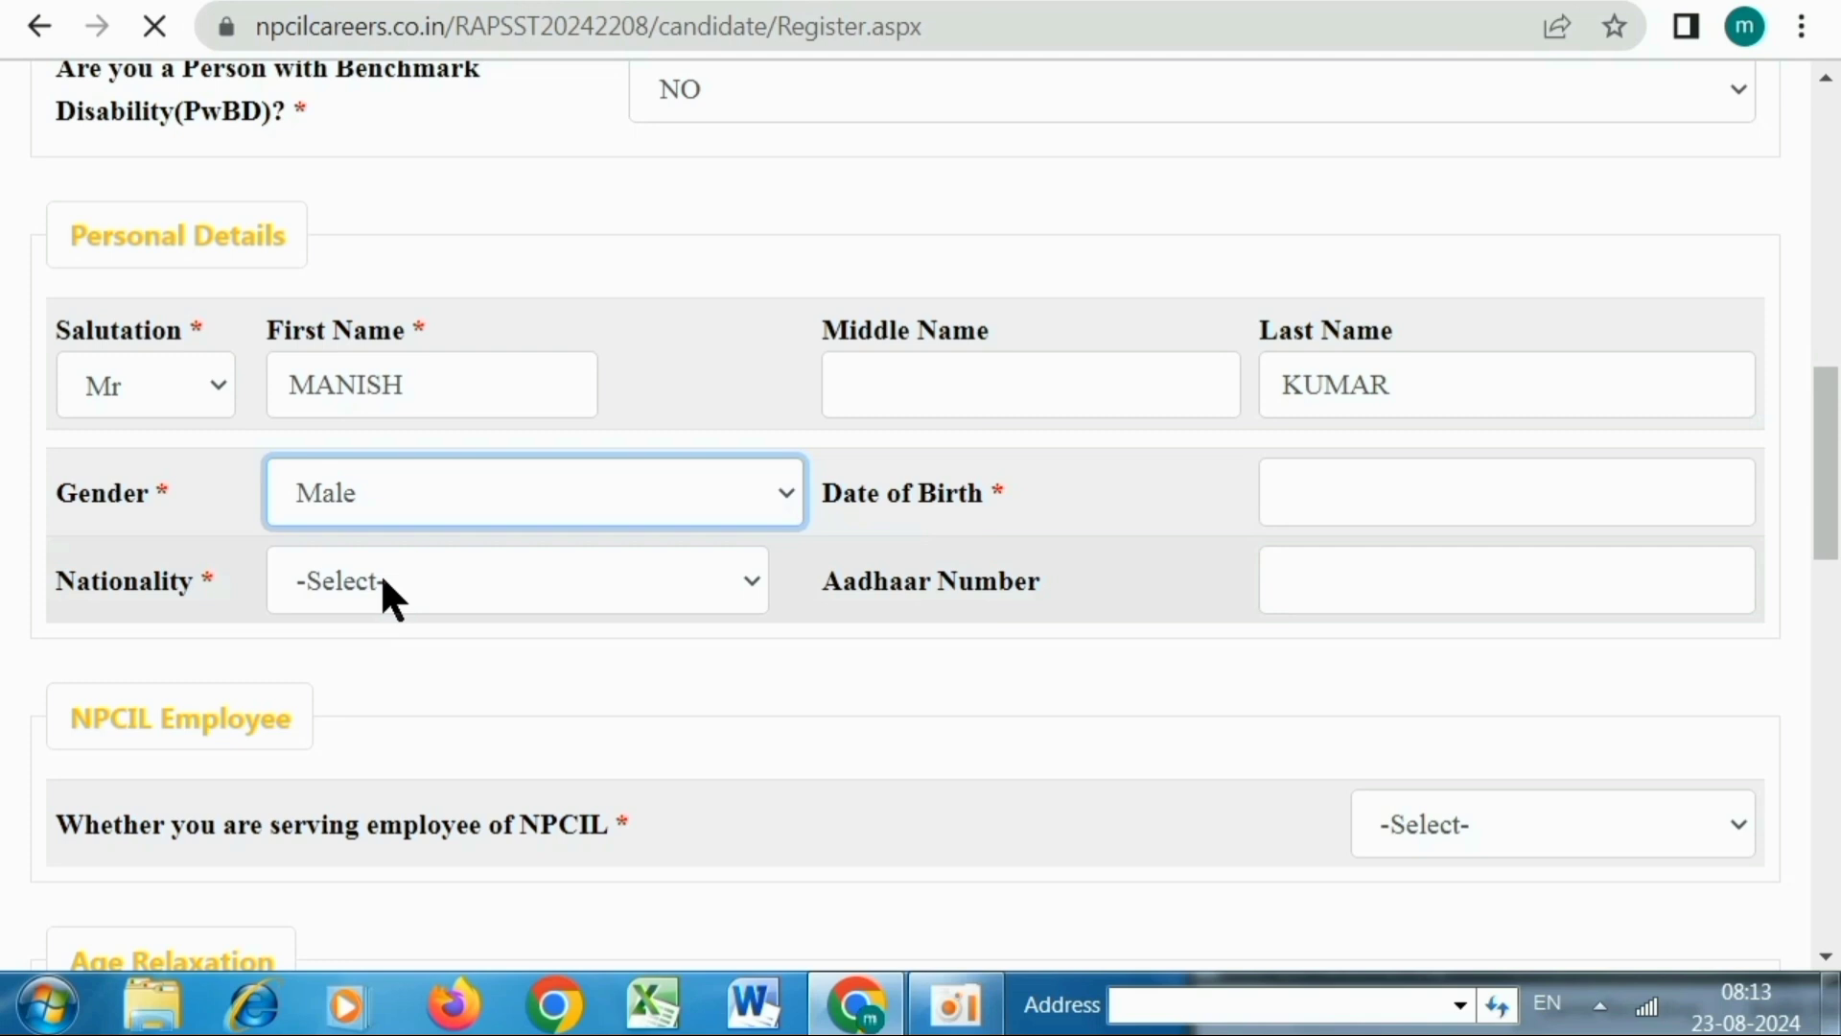
{"action": "left_click", "coordinate": [1356, 485]}
{"action": "left_click", "coordinate": [1558, 568]}
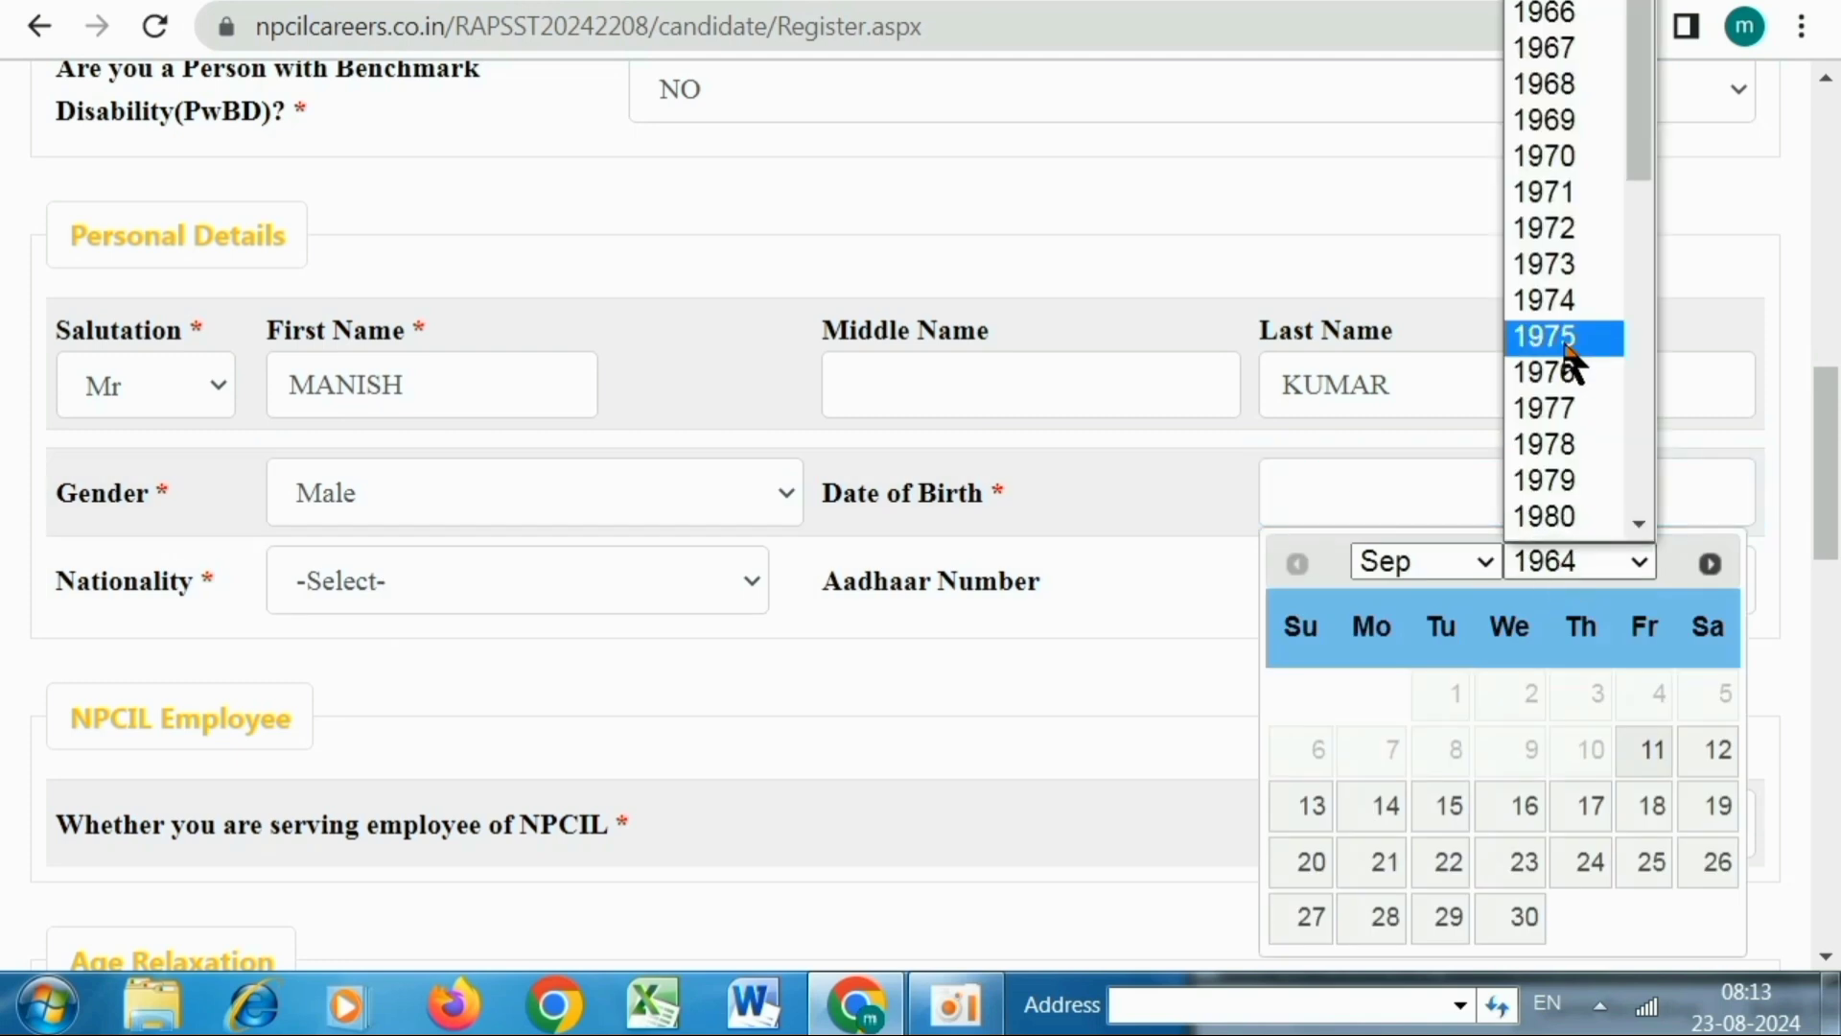
{"action": "scroll", "coordinate": [1566, 346], "scroll_direction": "down", "scroll_amount": 9}
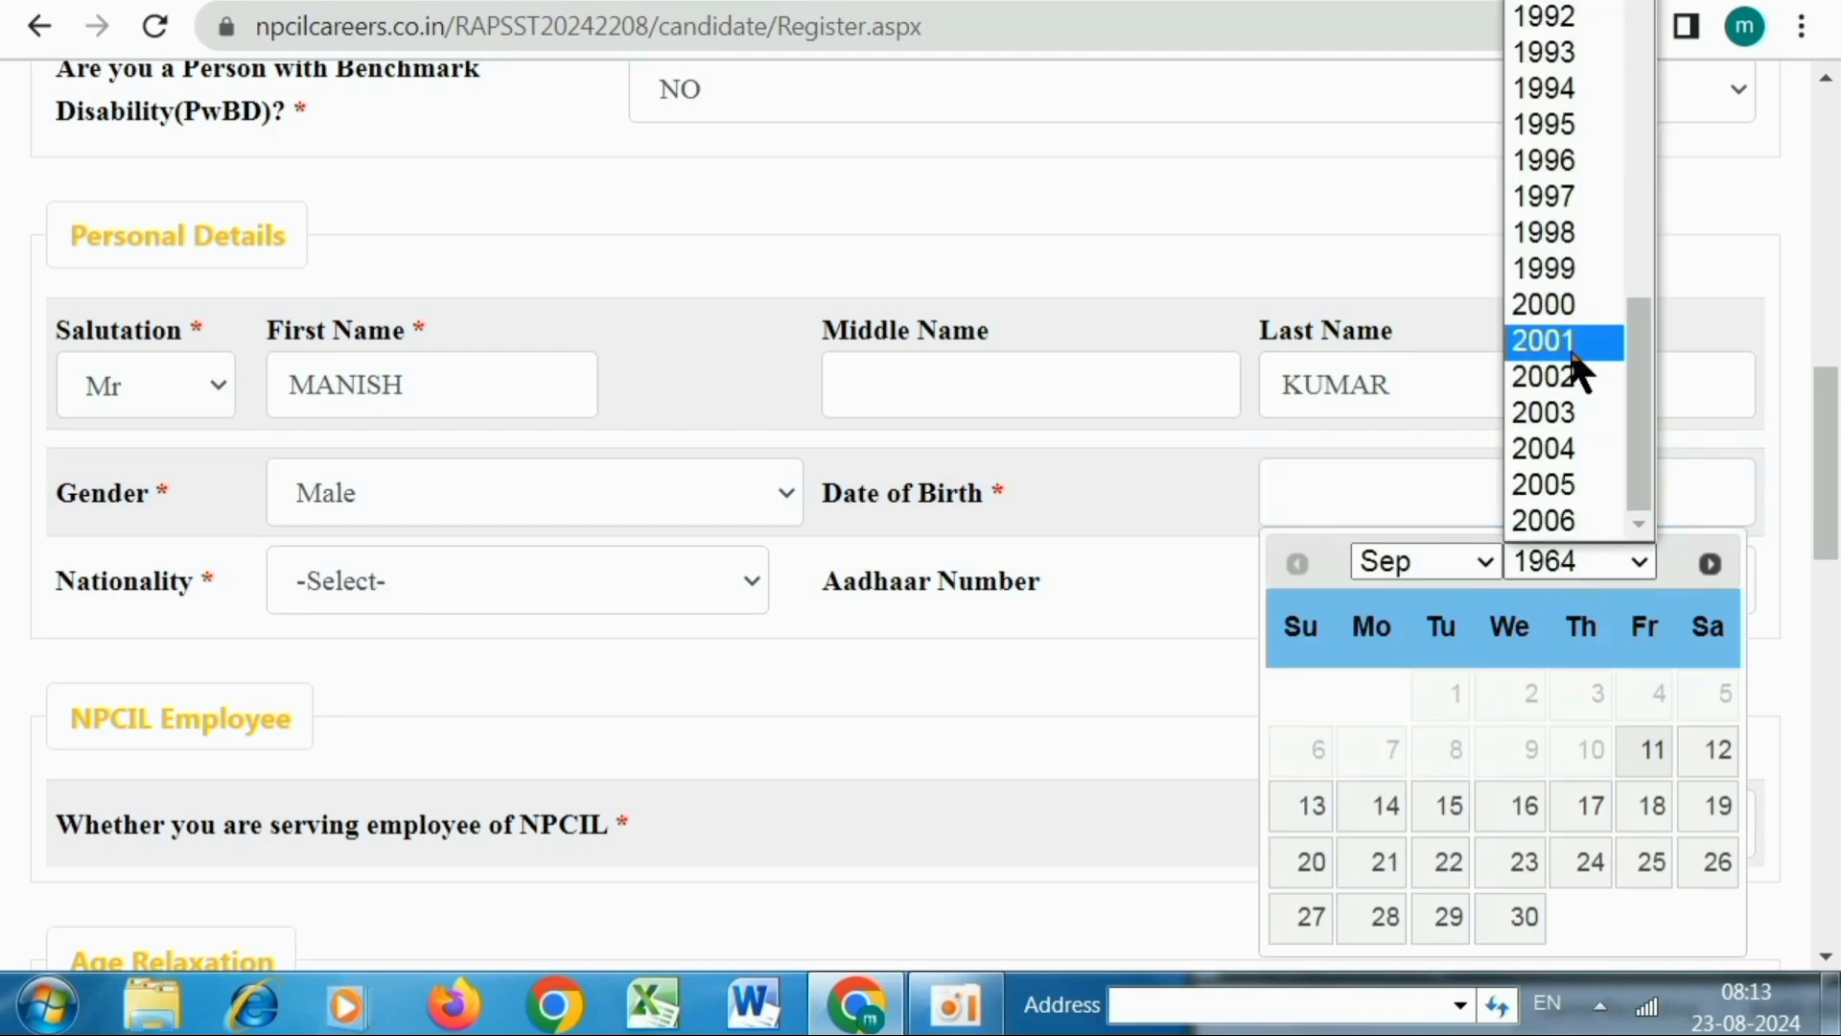
{"action": "left_click", "coordinate": [1540, 305]}
{"action": "left_click", "coordinate": [1427, 568]}
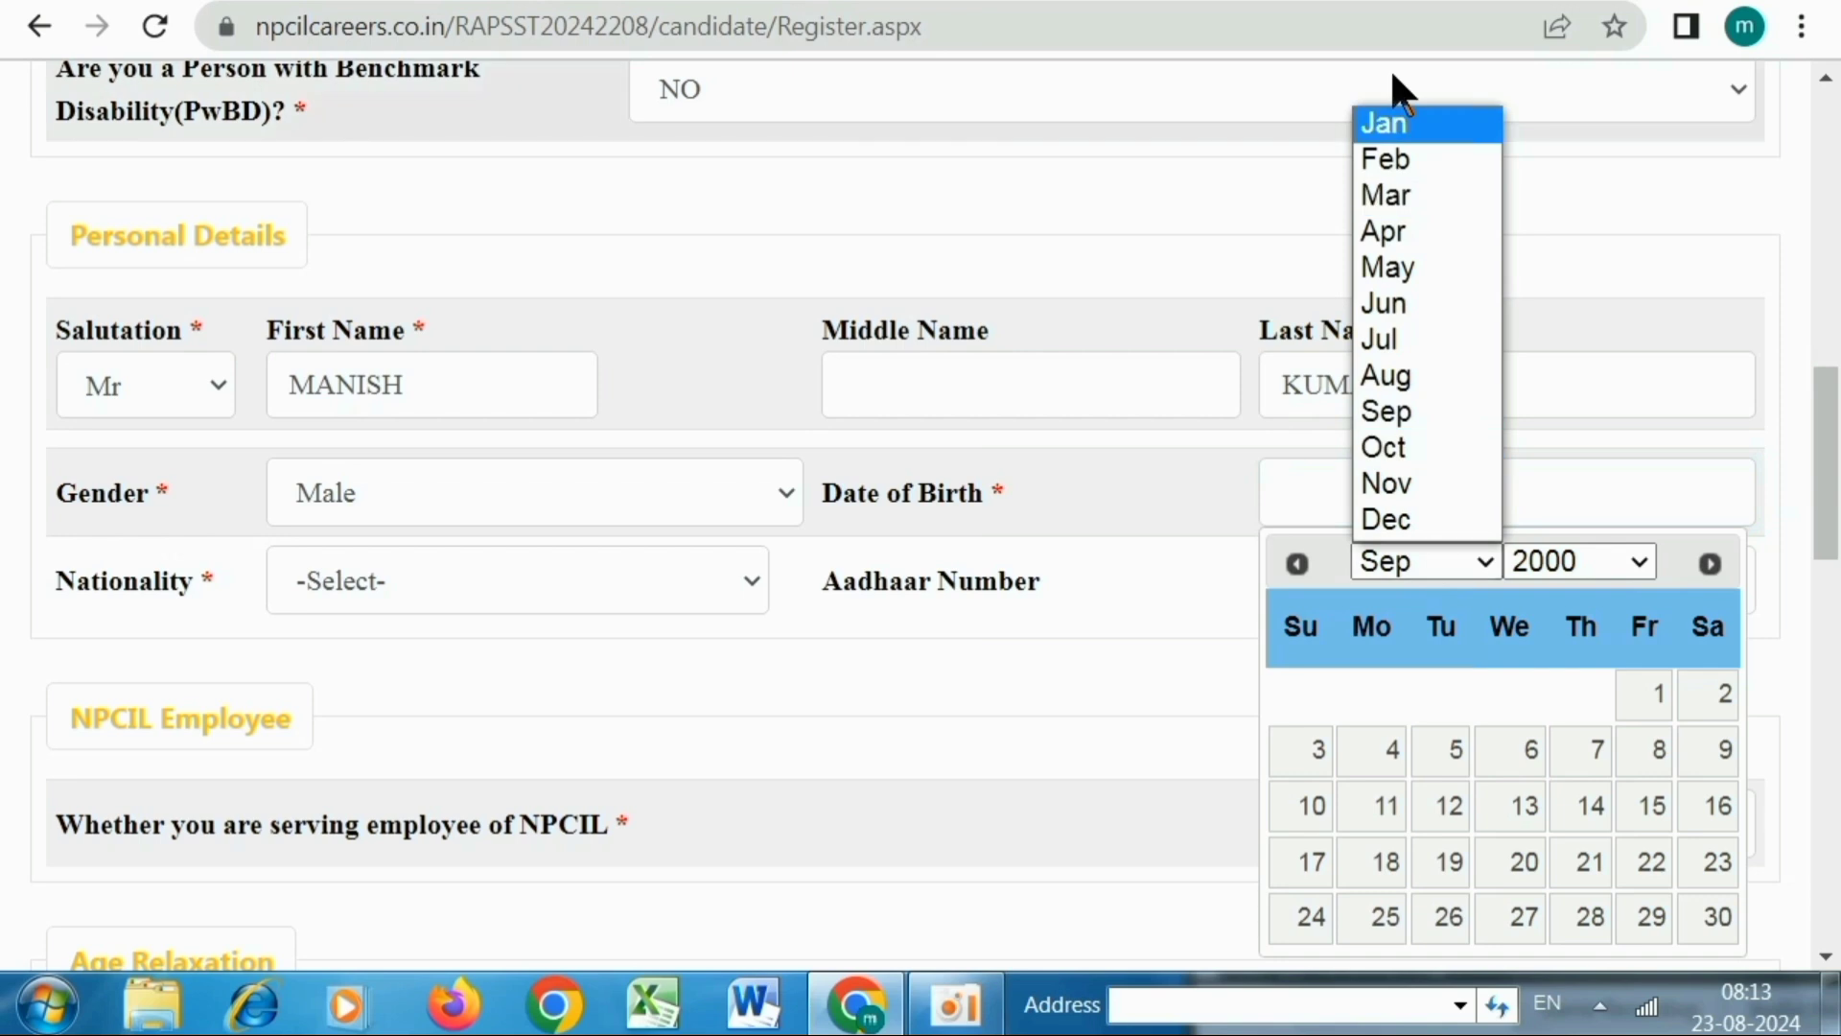
{"action": "left_click", "coordinate": [1398, 126]}
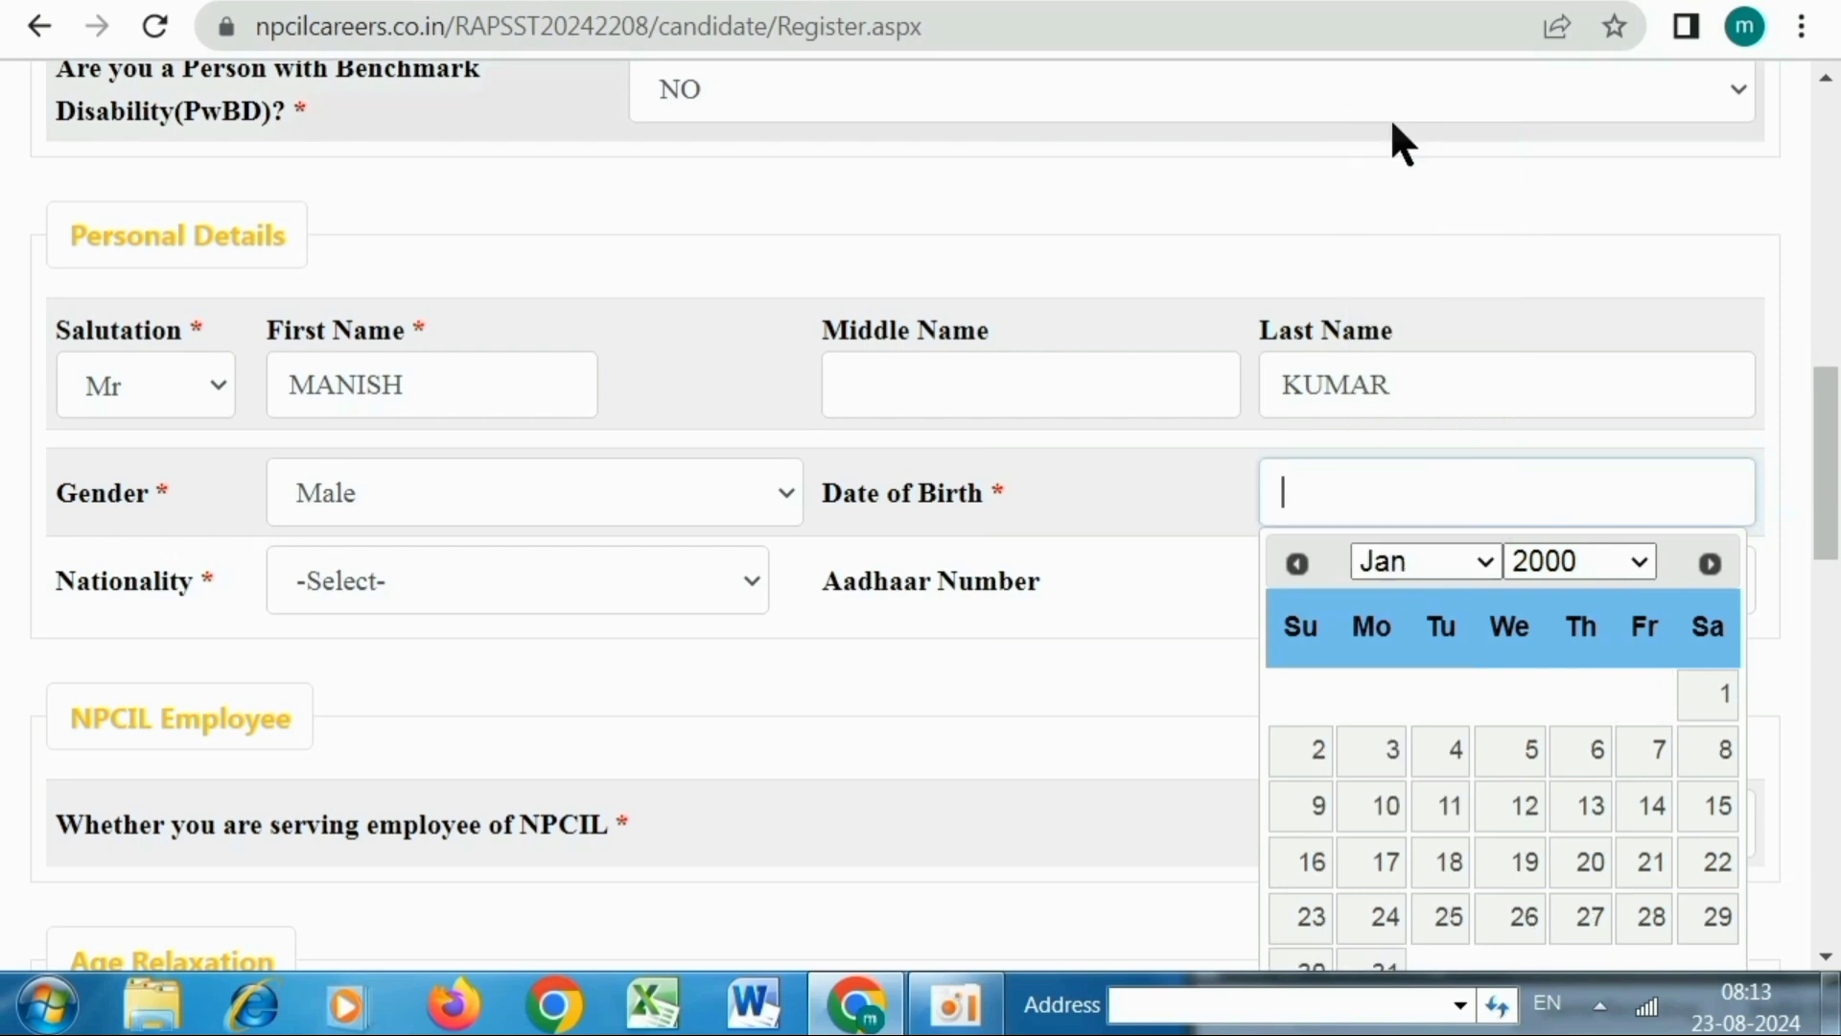
{"action": "left_click", "coordinate": [1701, 705]}
Set the nationality to Indian and move to the Aadhaar number field.
{"action": "left_click", "coordinate": [440, 576]}
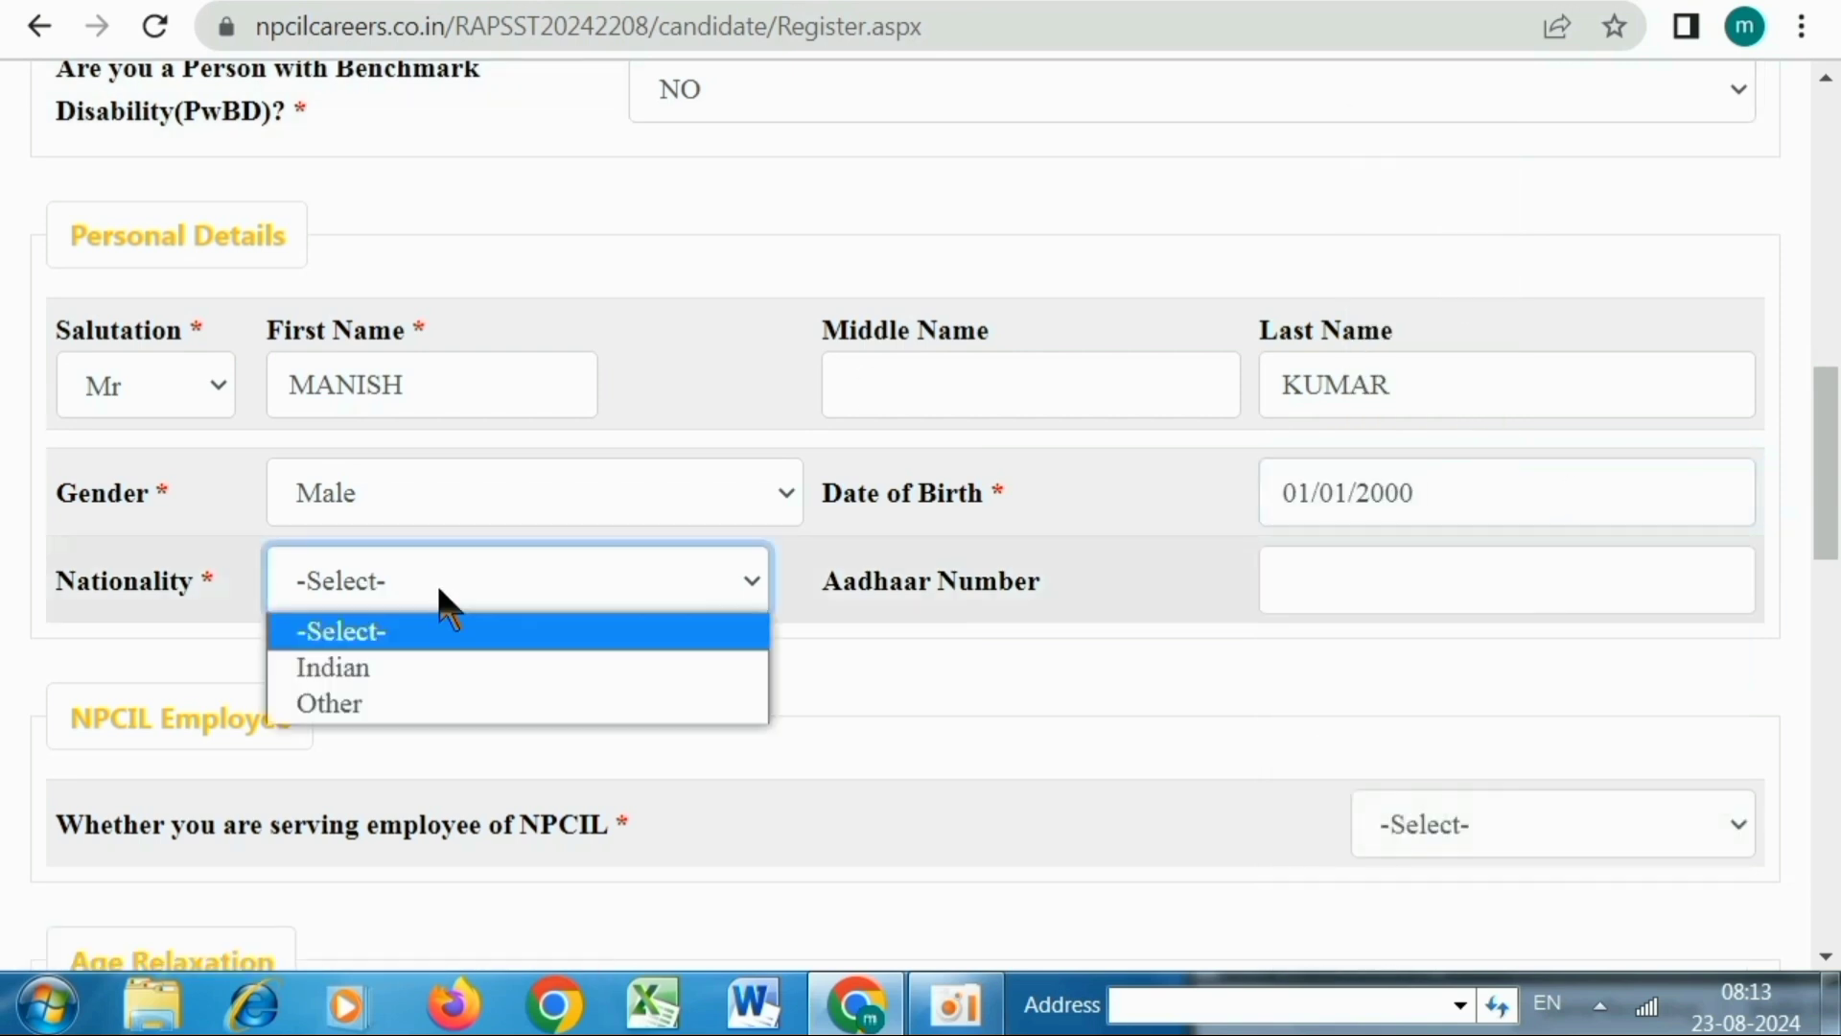
{"action": "left_click", "coordinate": [389, 669]}
{"action": "left_click", "coordinate": [1270, 564]}
Answer NO to whether the candidate is a serving employee of NPCIL.
{"action": "scroll", "coordinate": [1222, 587], "scroll_direction": "down", "scroll_amount": 5}
{"action": "left_click_drag", "start_coordinate": [79, 280], "coordinate": [611, 298]}
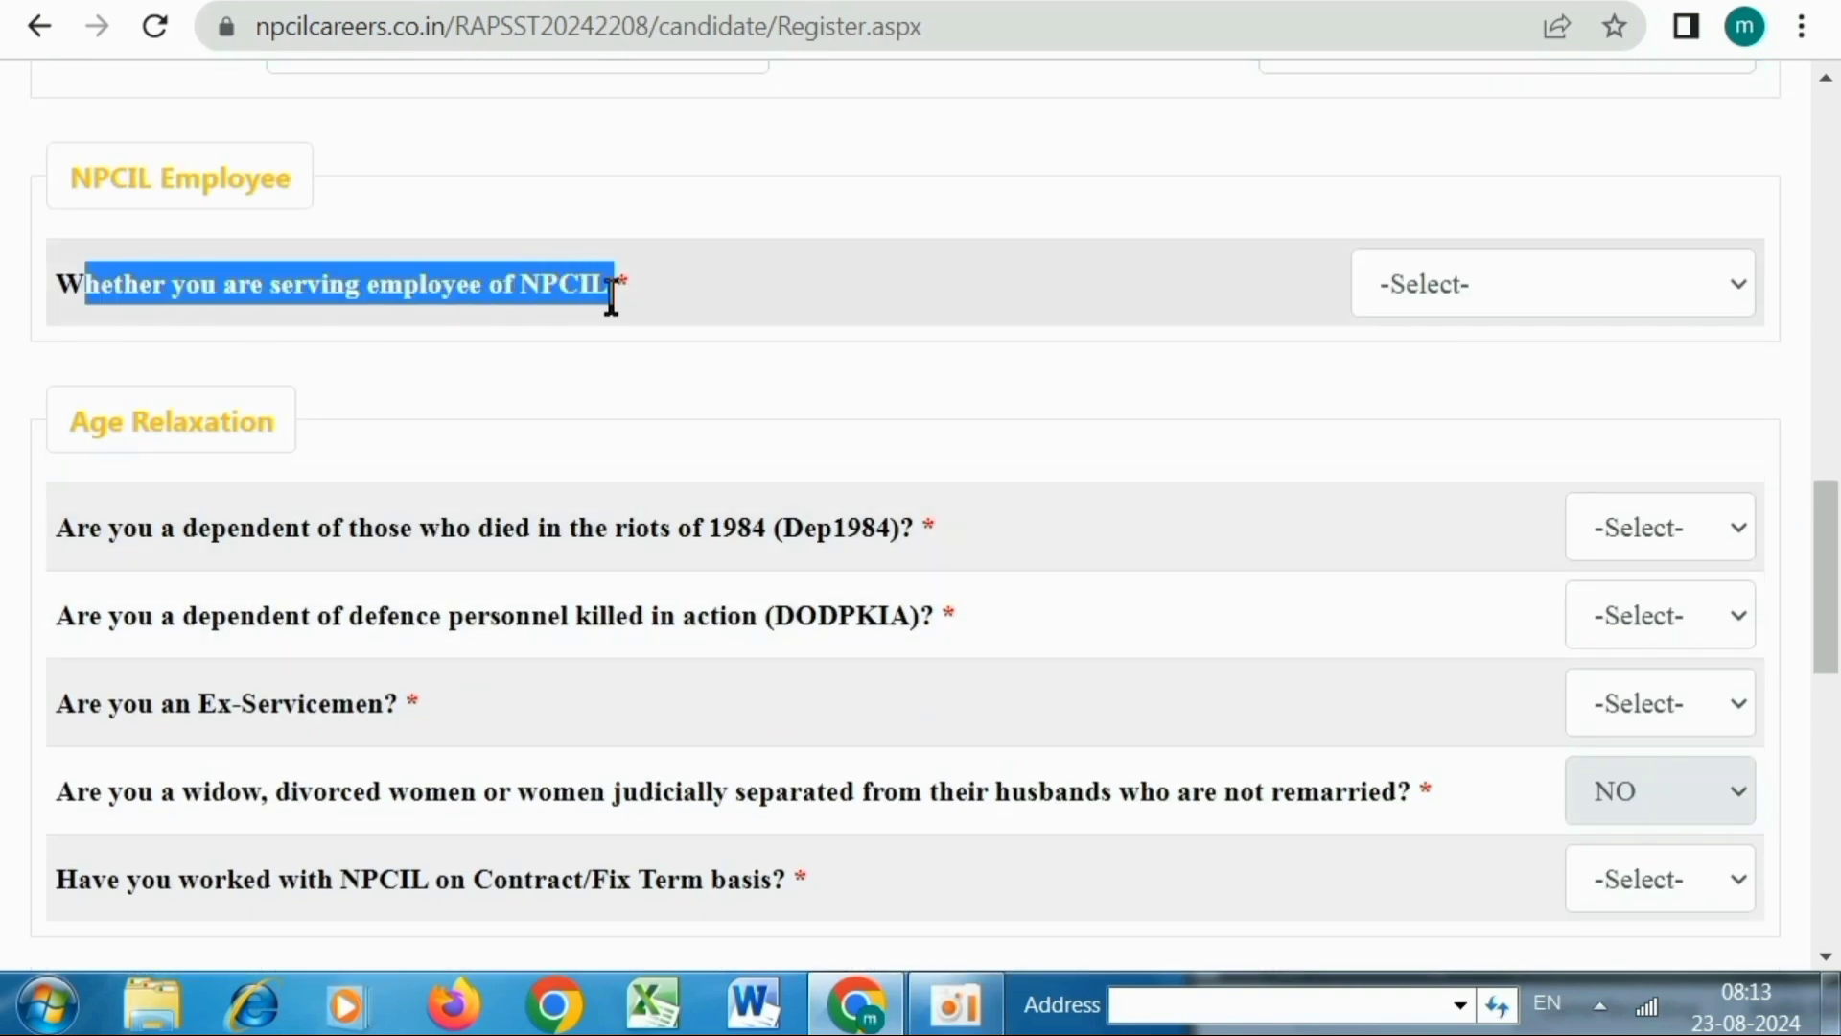
{"action": "left_click", "coordinate": [1454, 285]}
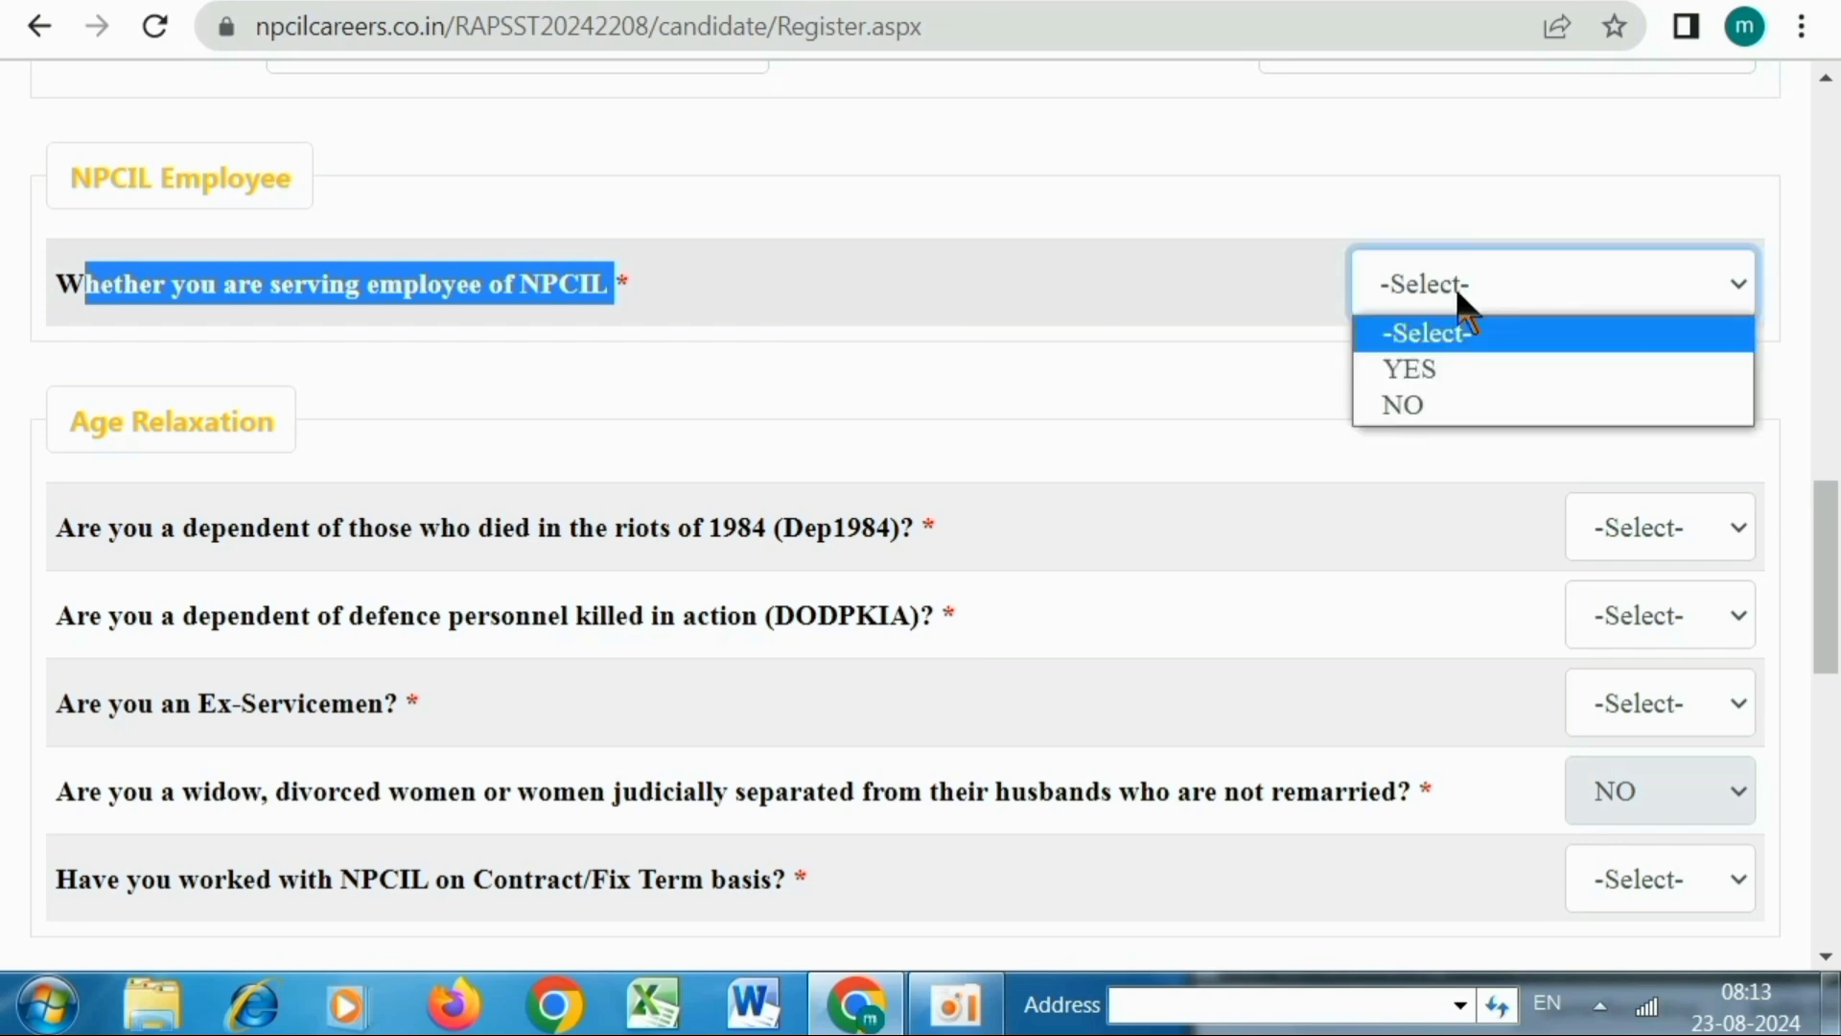
{"action": "left_click", "coordinate": [1438, 405]}
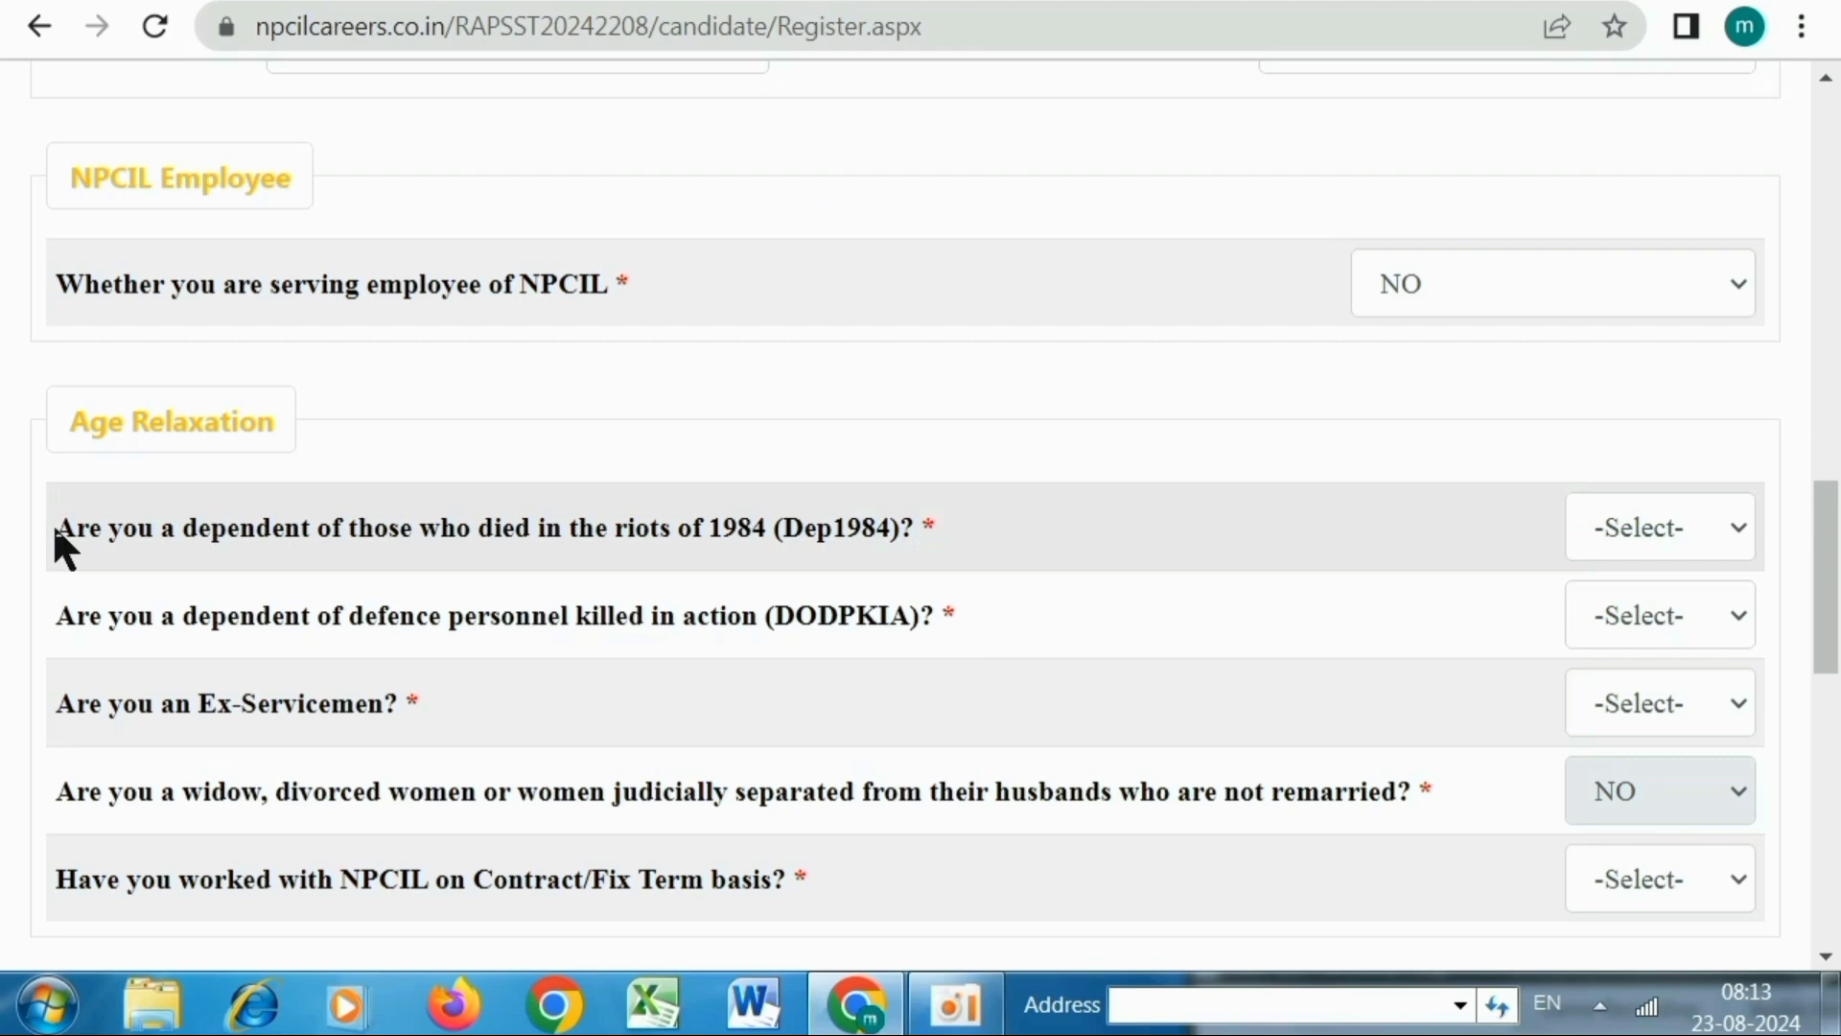
Under Age Relaxation, answer NO to being a dependent of 1984 riot victims and of defence personnel killed in action.
{"action": "left_click_drag", "start_coordinate": [55, 529], "coordinate": [894, 529]}
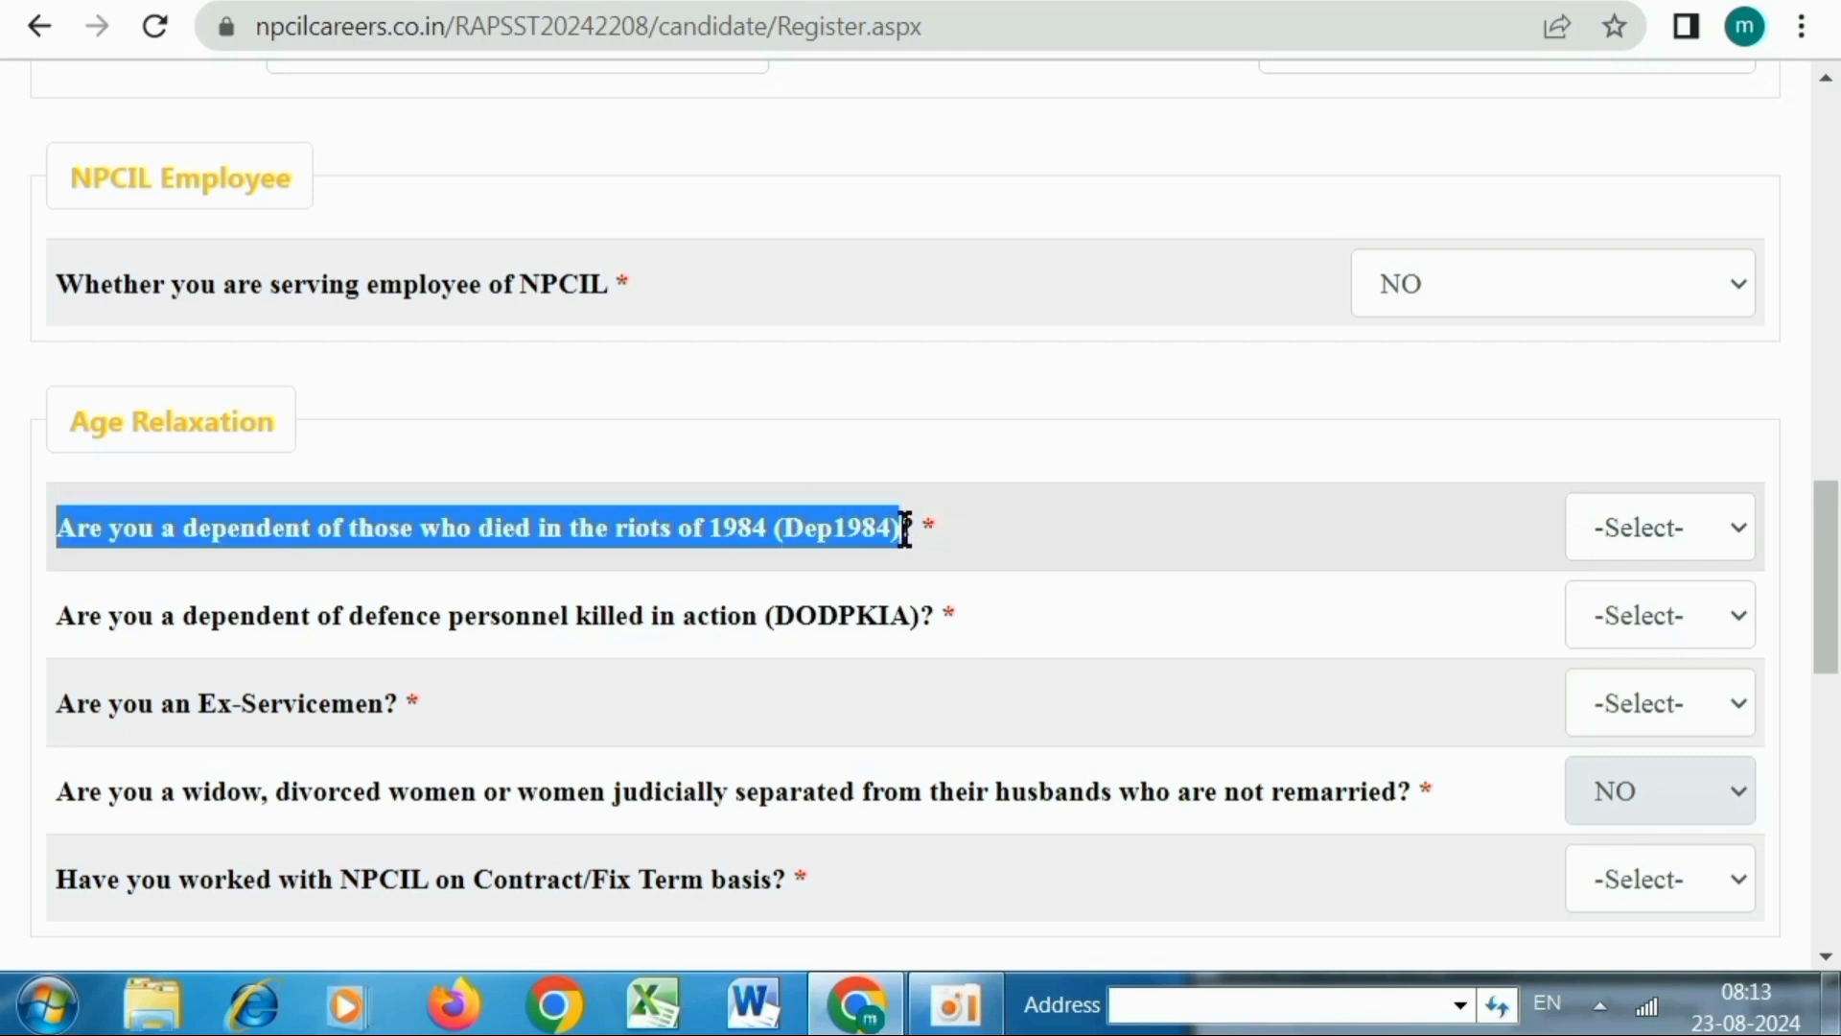
{"action": "left_click", "coordinate": [842, 534]}
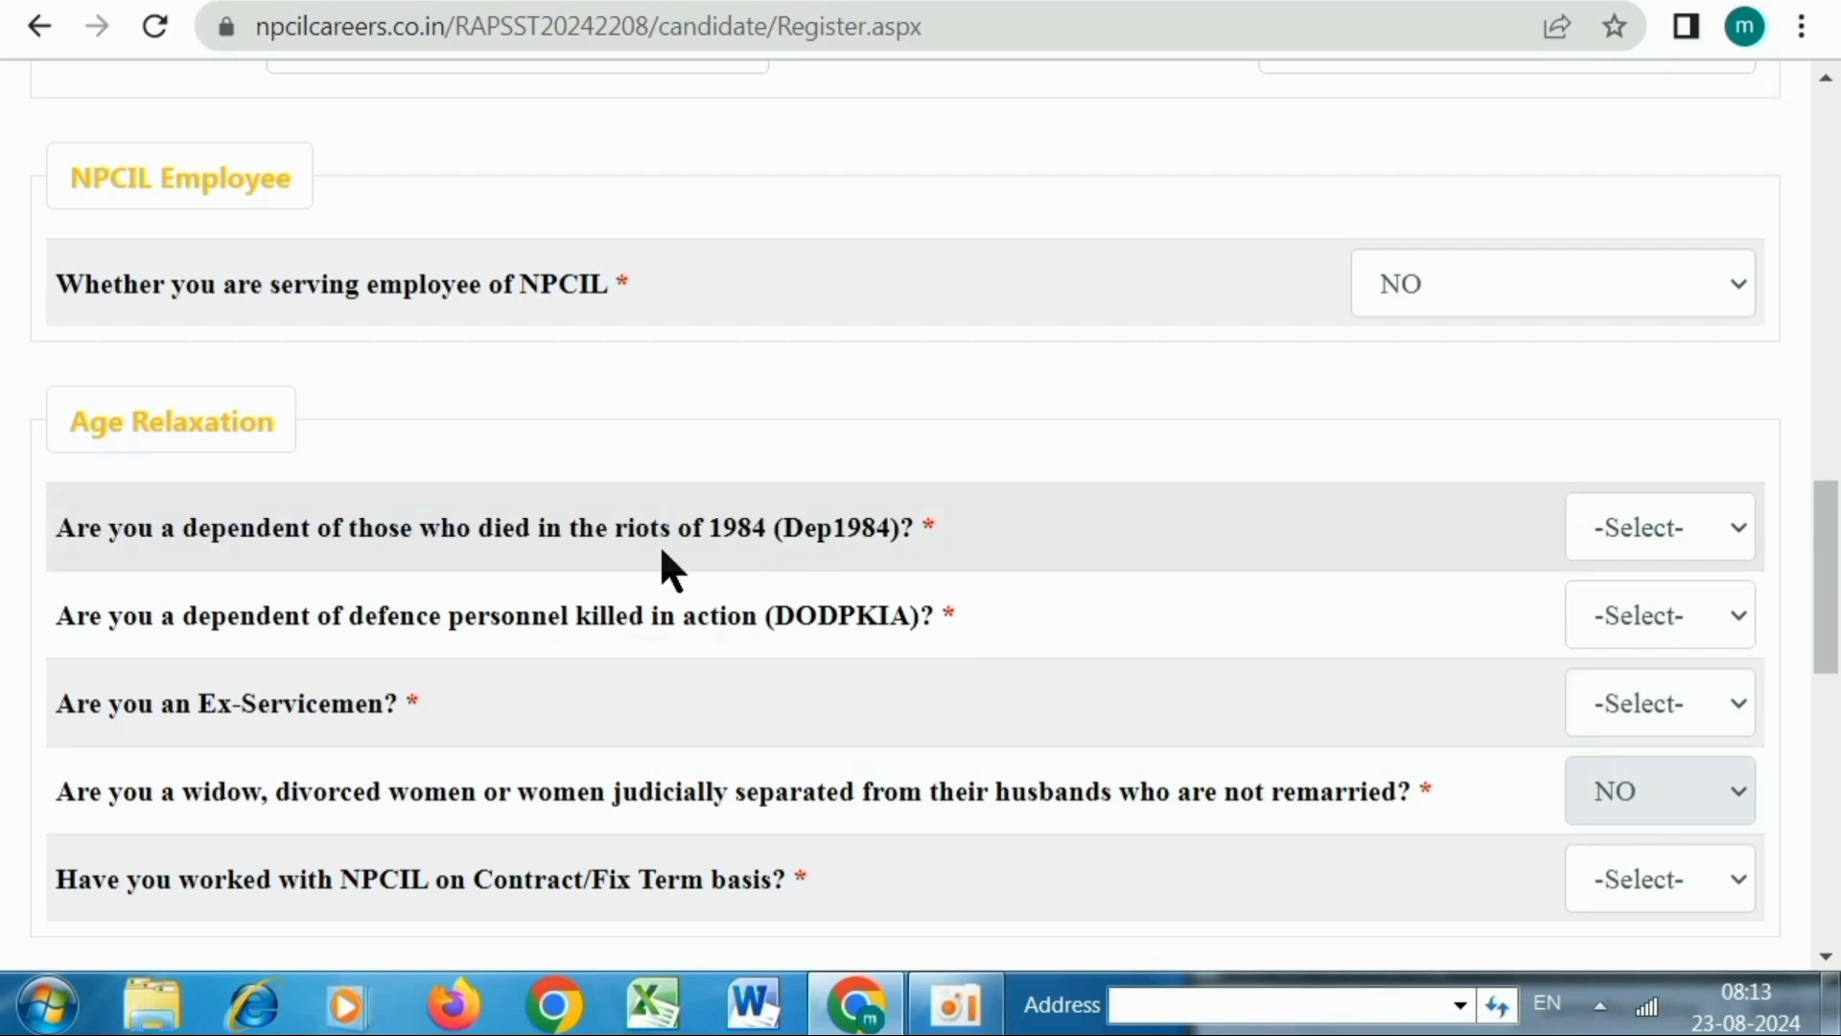
{"action": "left_click", "coordinate": [1598, 537]}
{"action": "left_click", "coordinate": [1645, 648]}
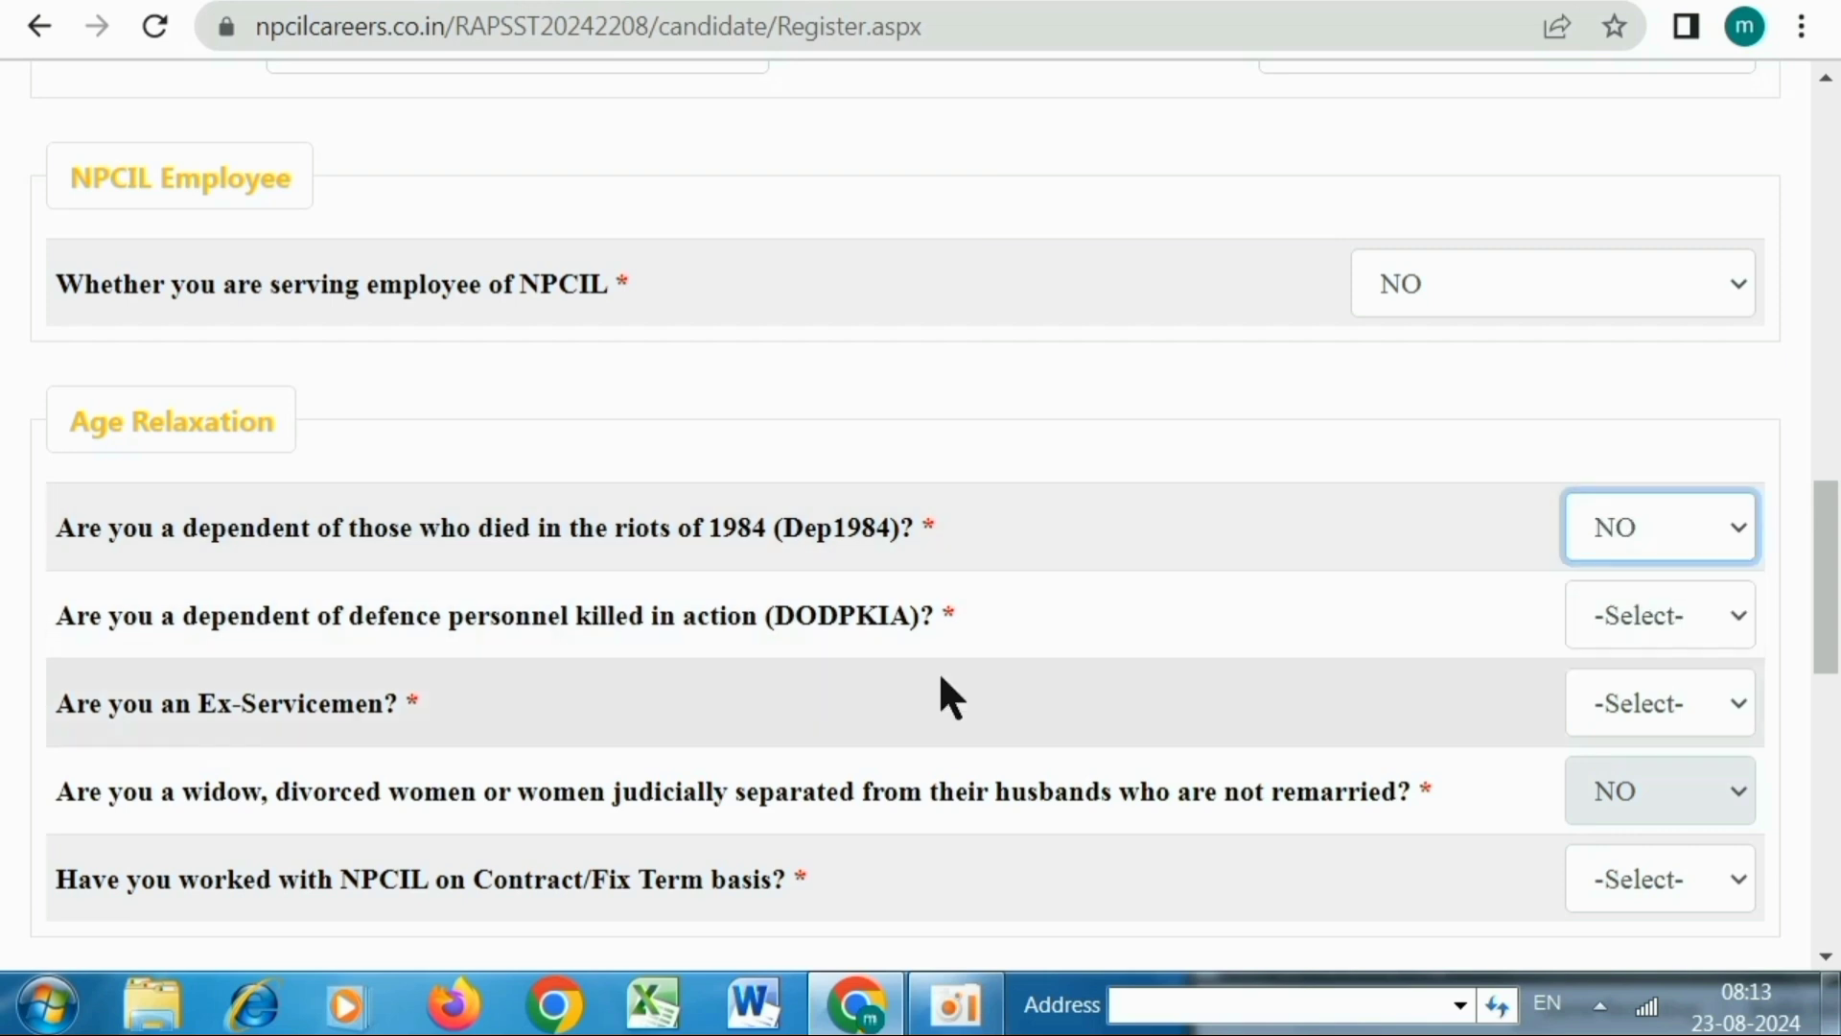
{"action": "left_click_drag", "start_coordinate": [79, 617], "coordinate": [901, 629]}
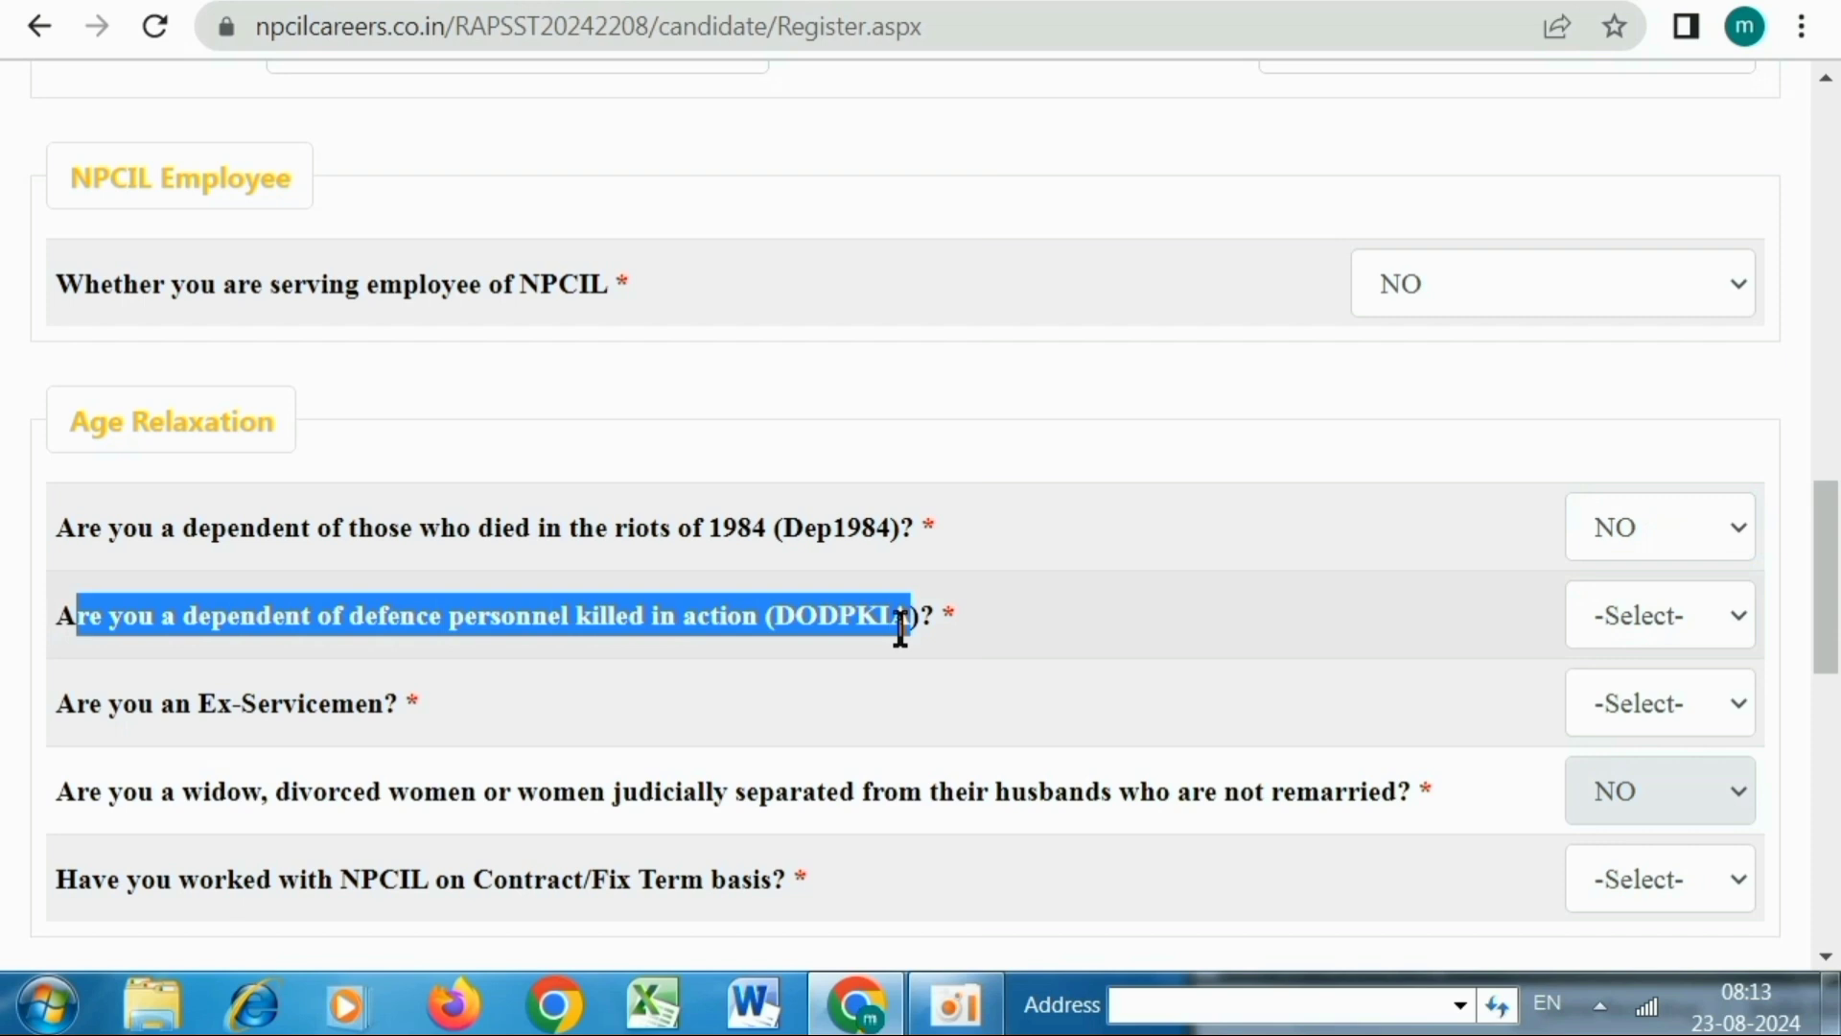
{"action": "left_click", "coordinate": [769, 618]}
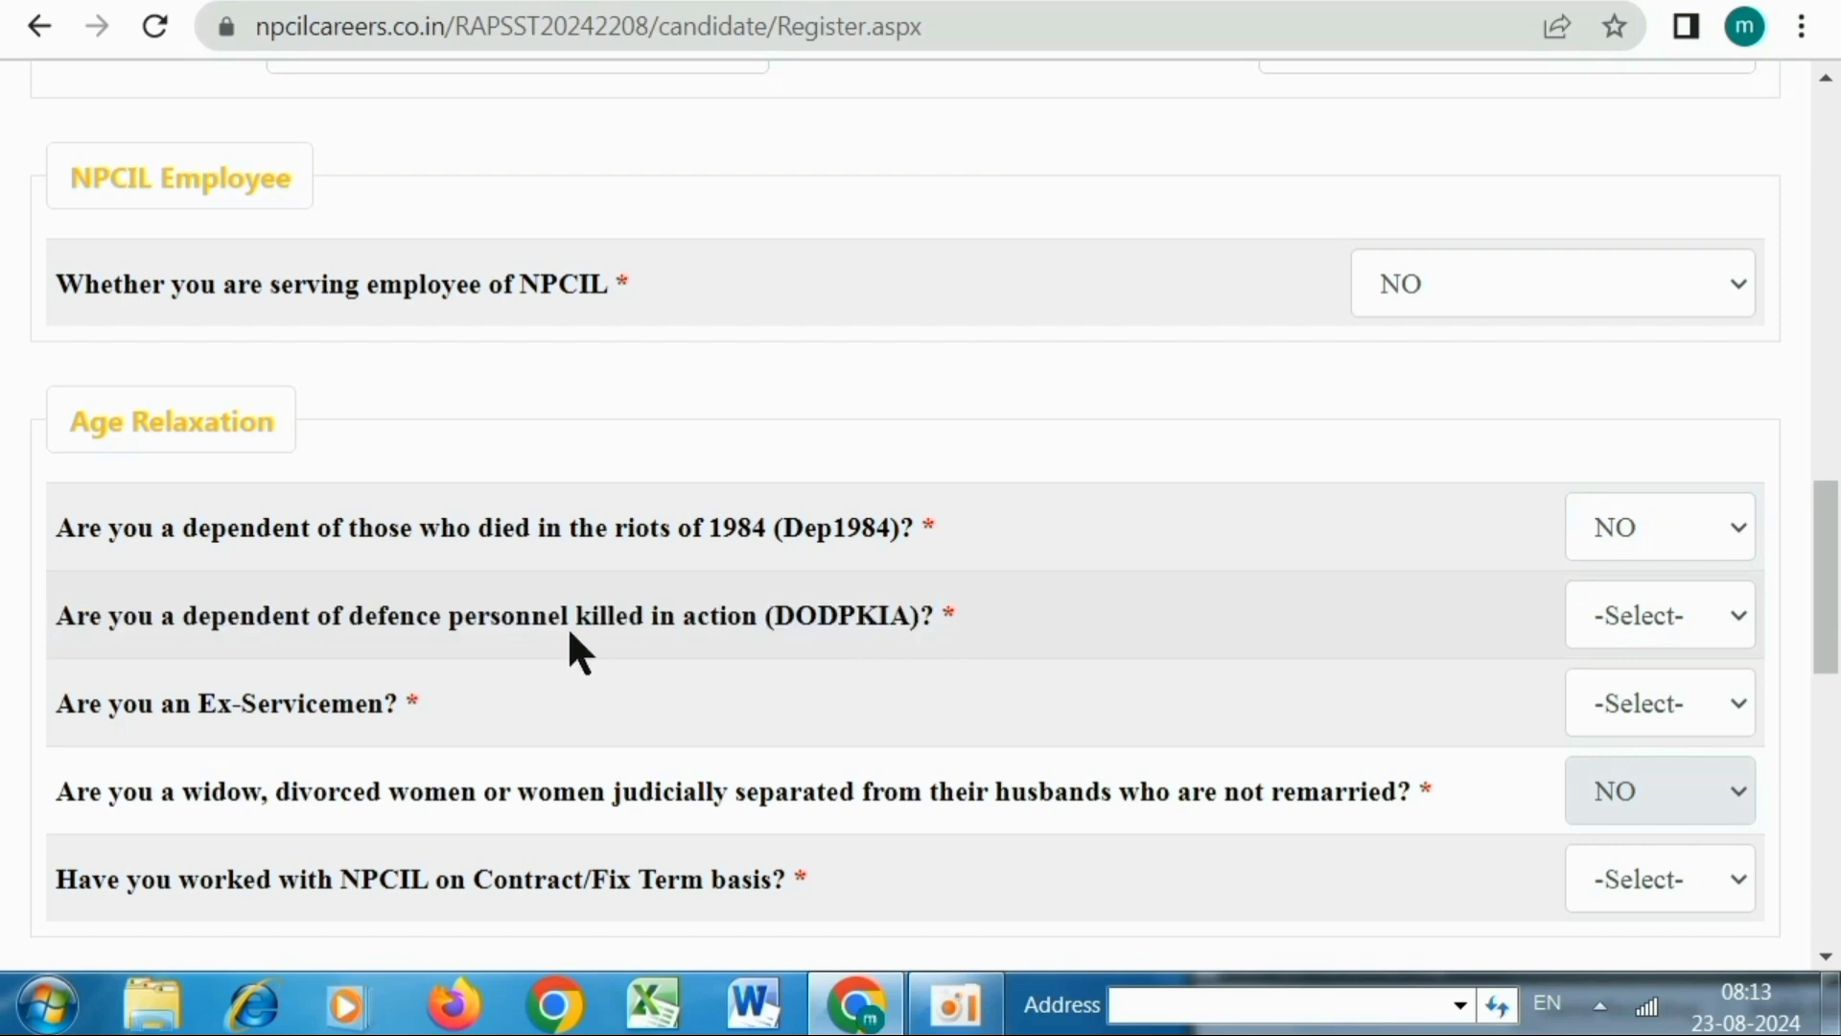
{"action": "left_click", "coordinate": [1632, 631]}
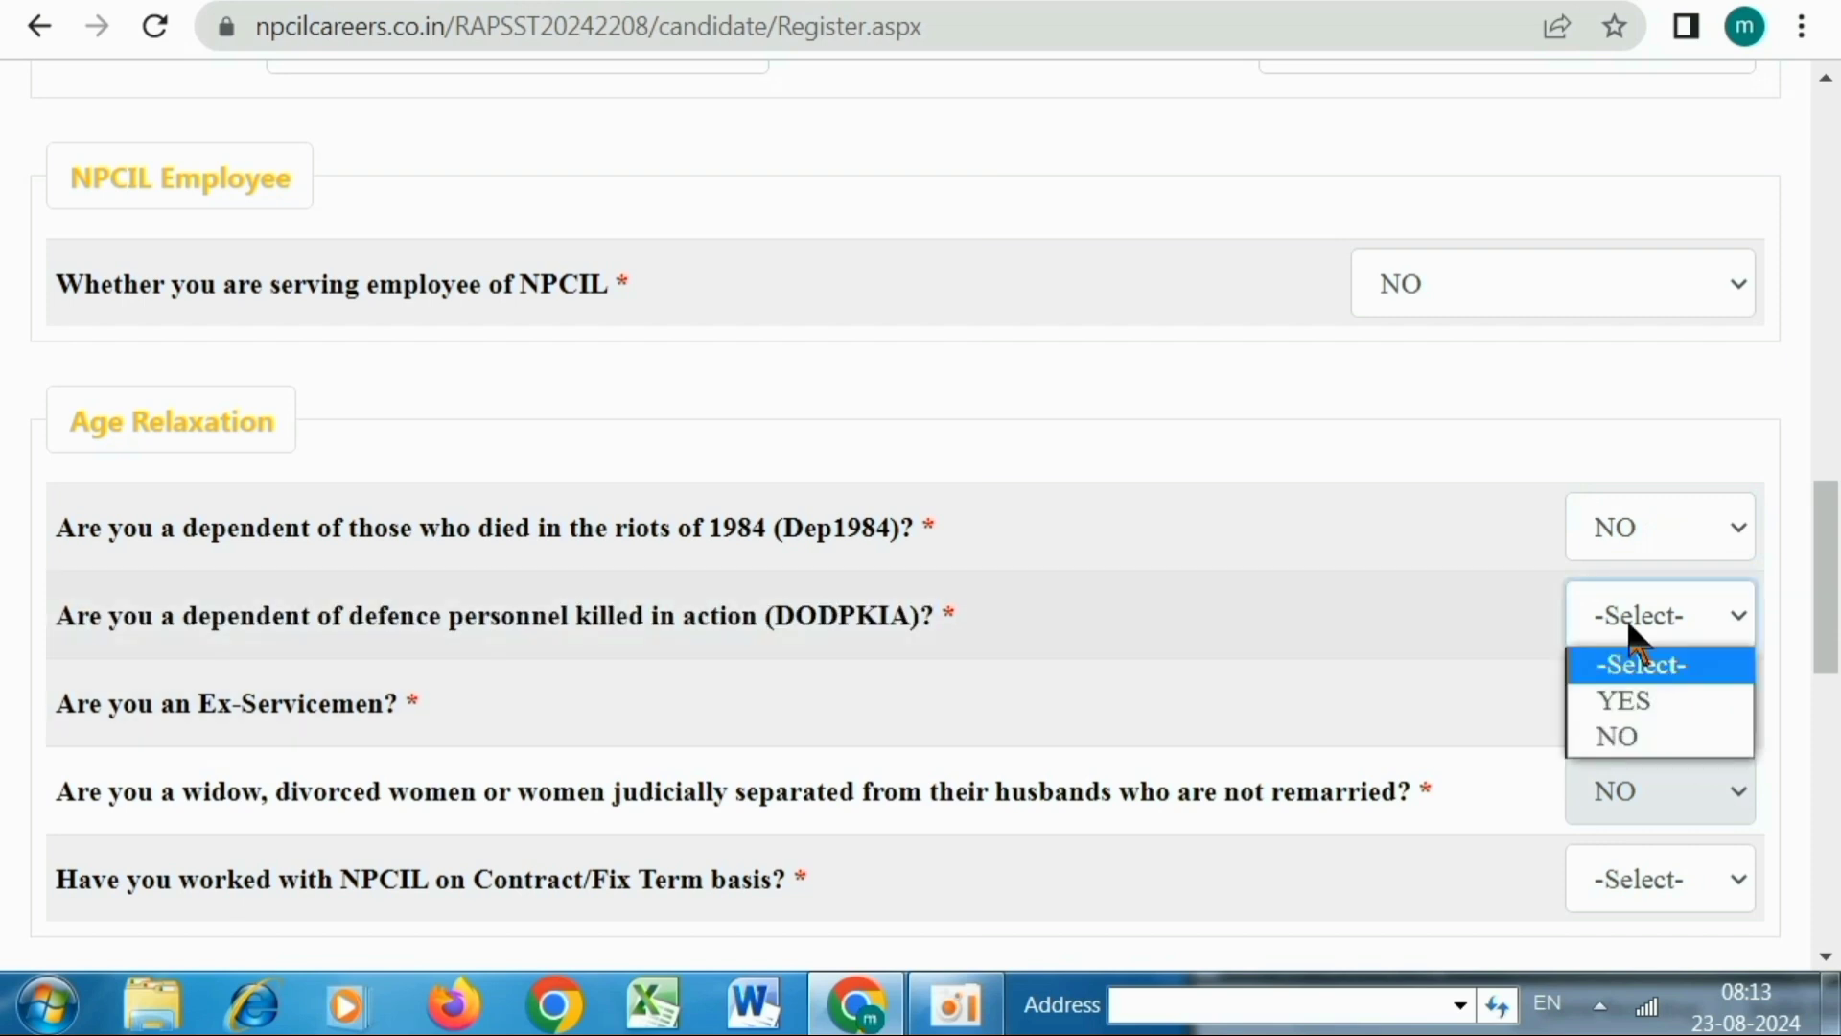
{"action": "left_click", "coordinate": [1660, 744]}
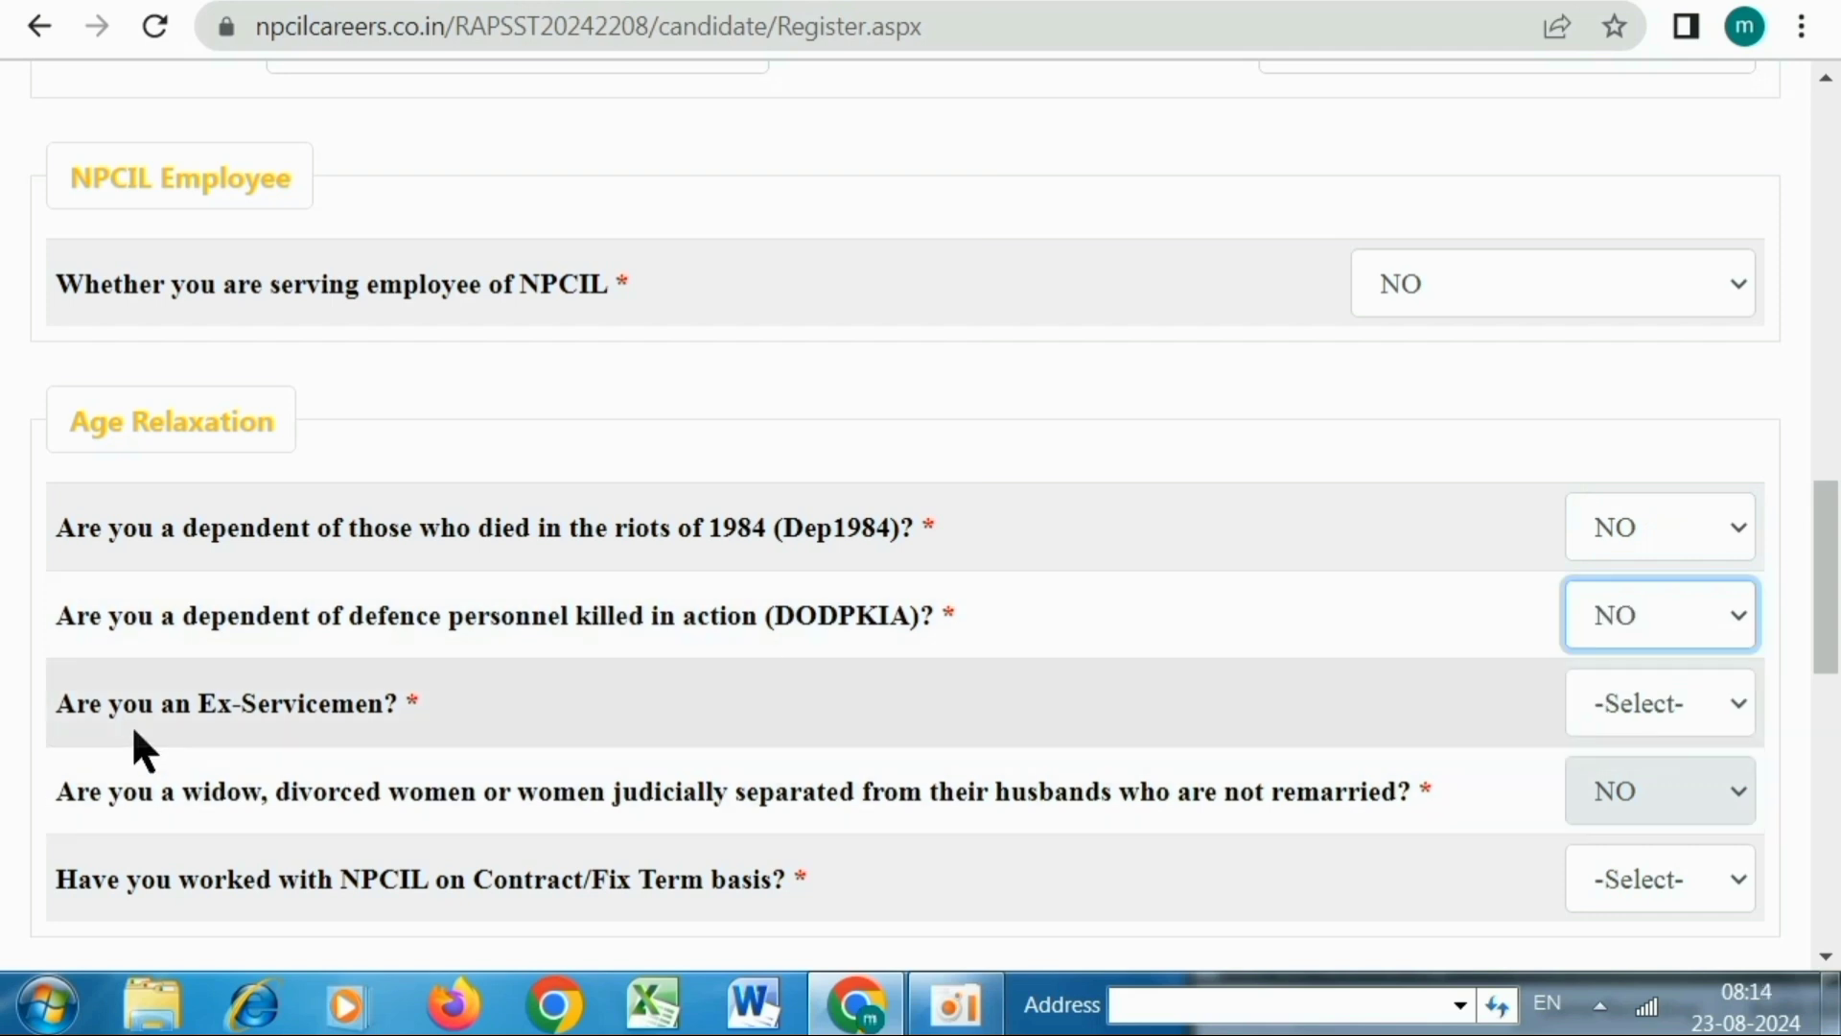
Answer NO to being an Ex-Serviceman and to having worked with NPCIL on a contract or fixed-term basis.
{"action": "left_click", "coordinate": [1622, 703]}
{"action": "left_click", "coordinate": [1631, 826]}
{"action": "scroll", "coordinate": [1424, 772], "scroll_direction": "down", "scroll_amount": 3}
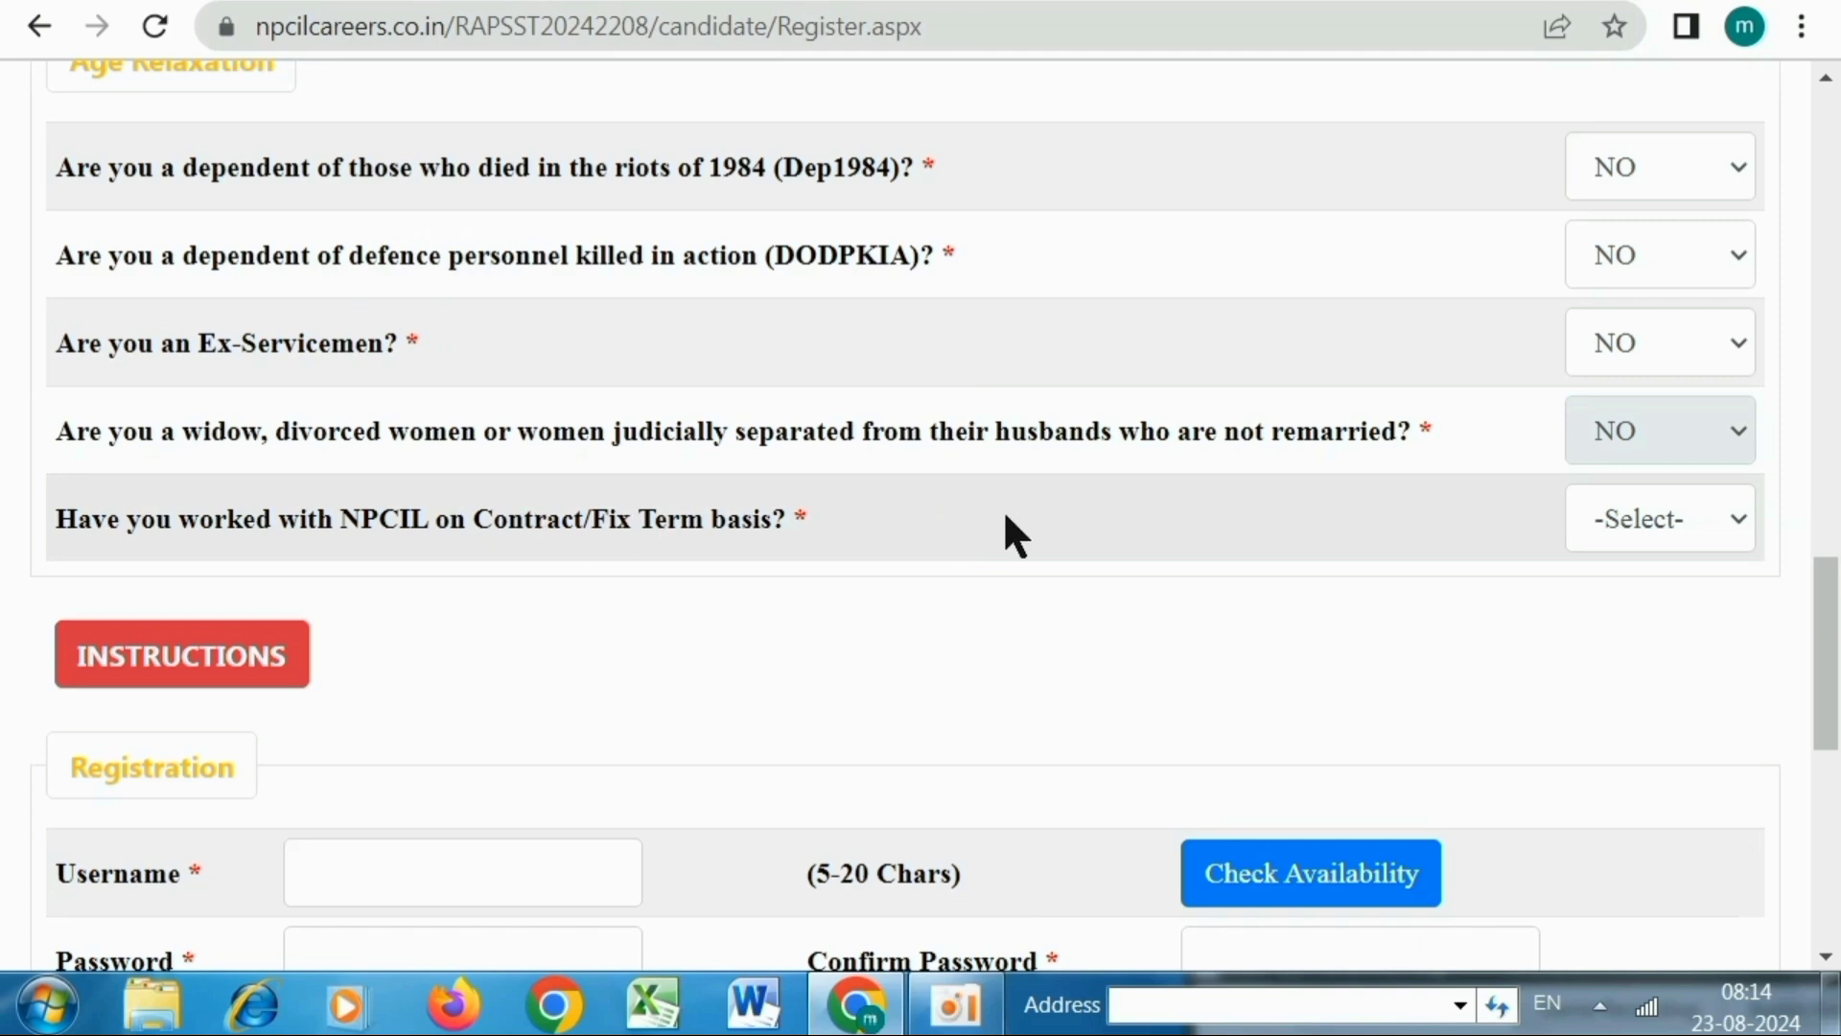
{"action": "left_click", "coordinate": [1649, 518]}
{"action": "left_click", "coordinate": [1643, 641]}
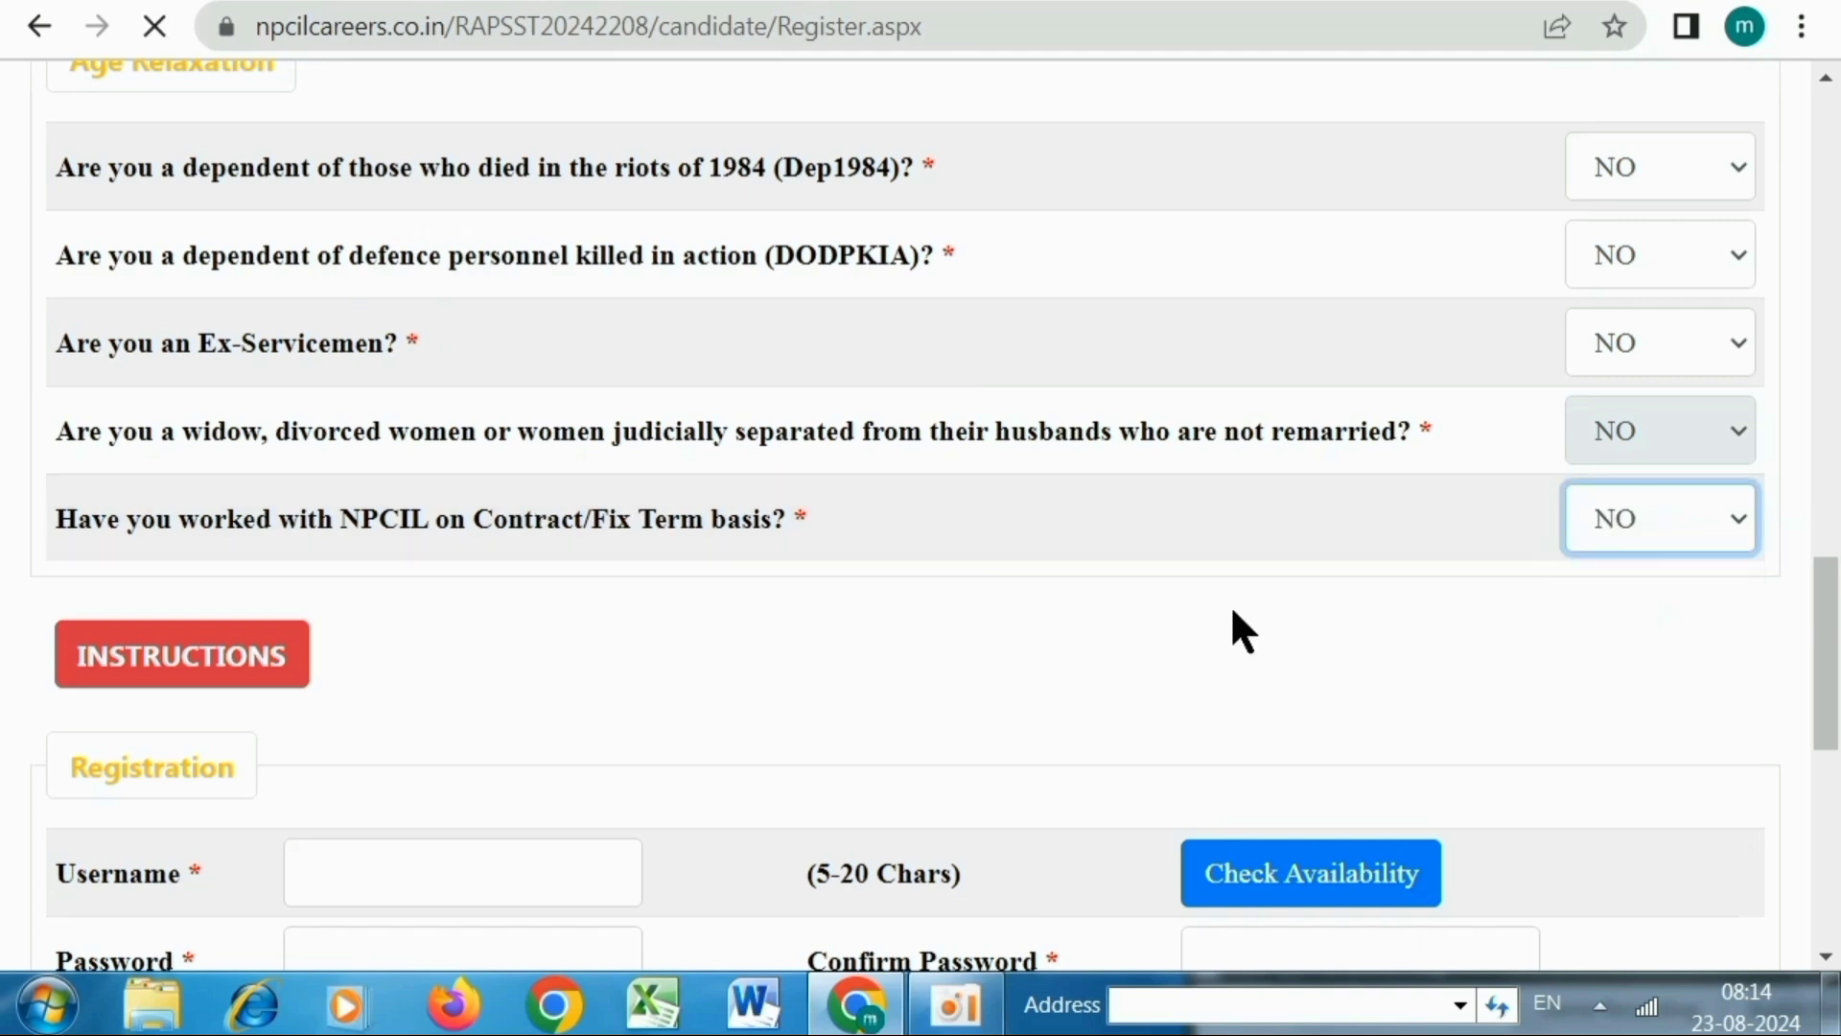
{"action": "left_click", "coordinate": [422, 512]}
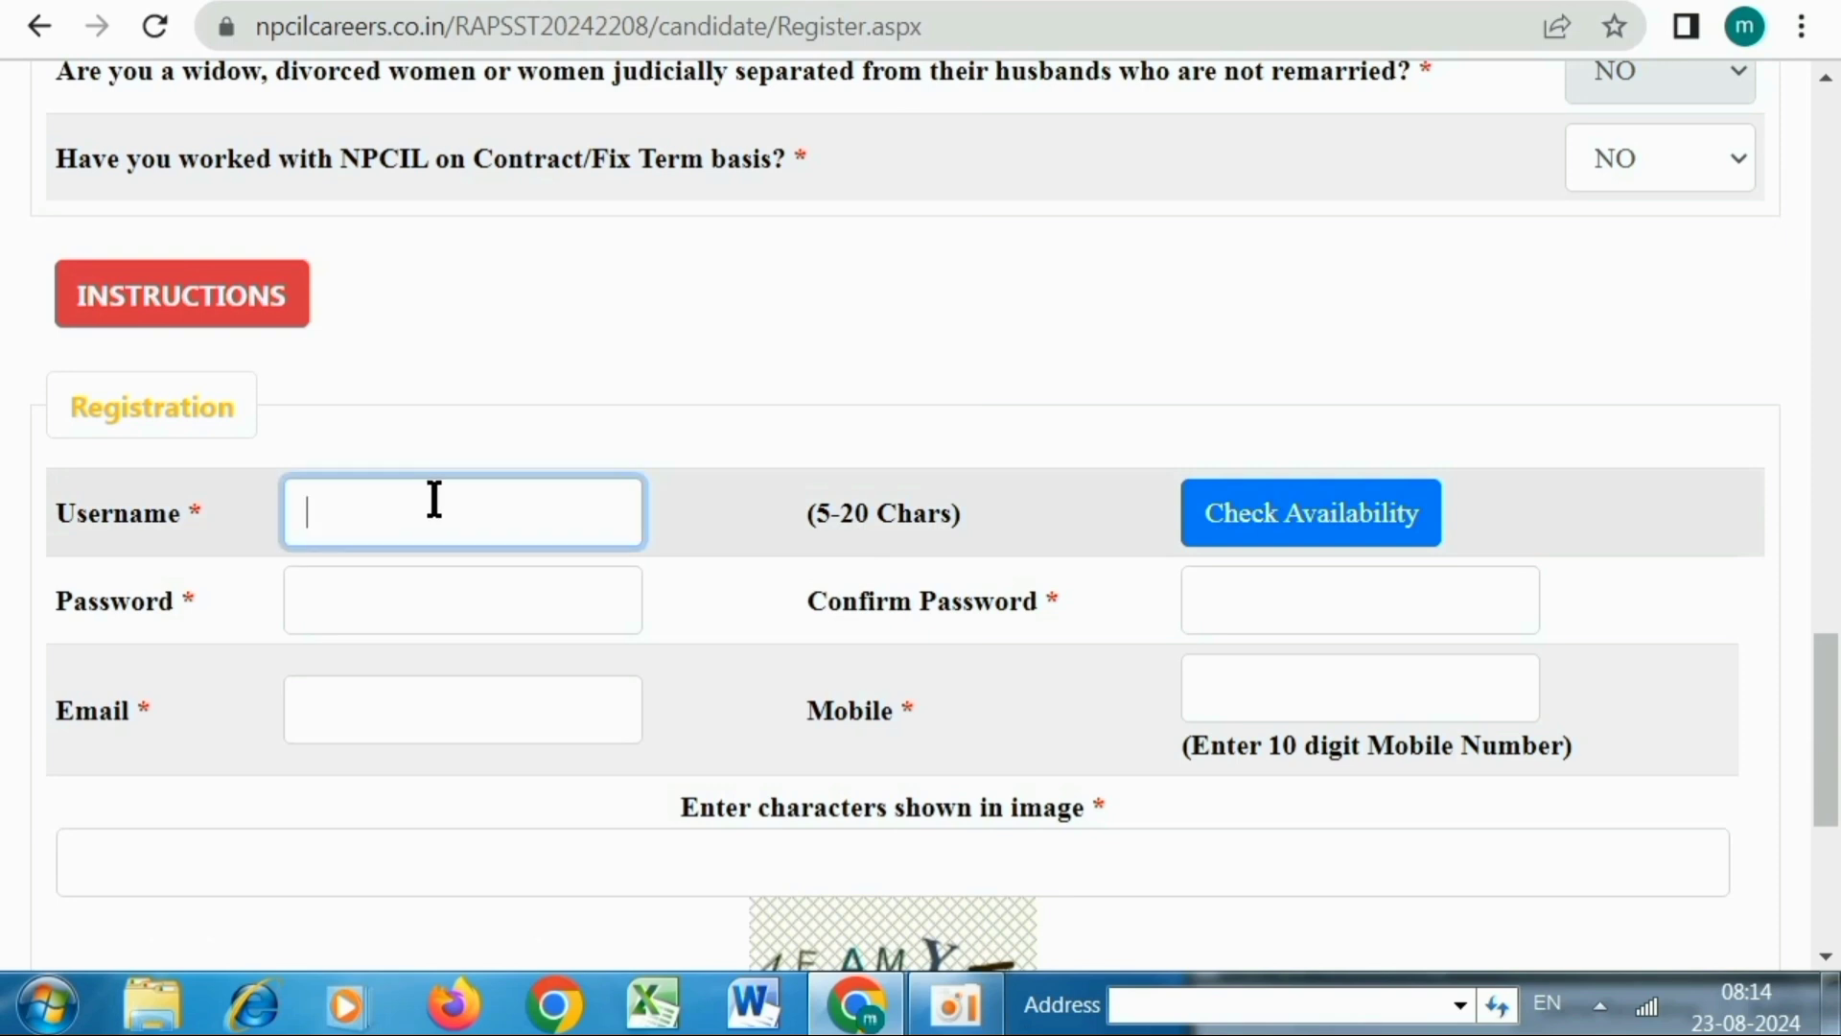
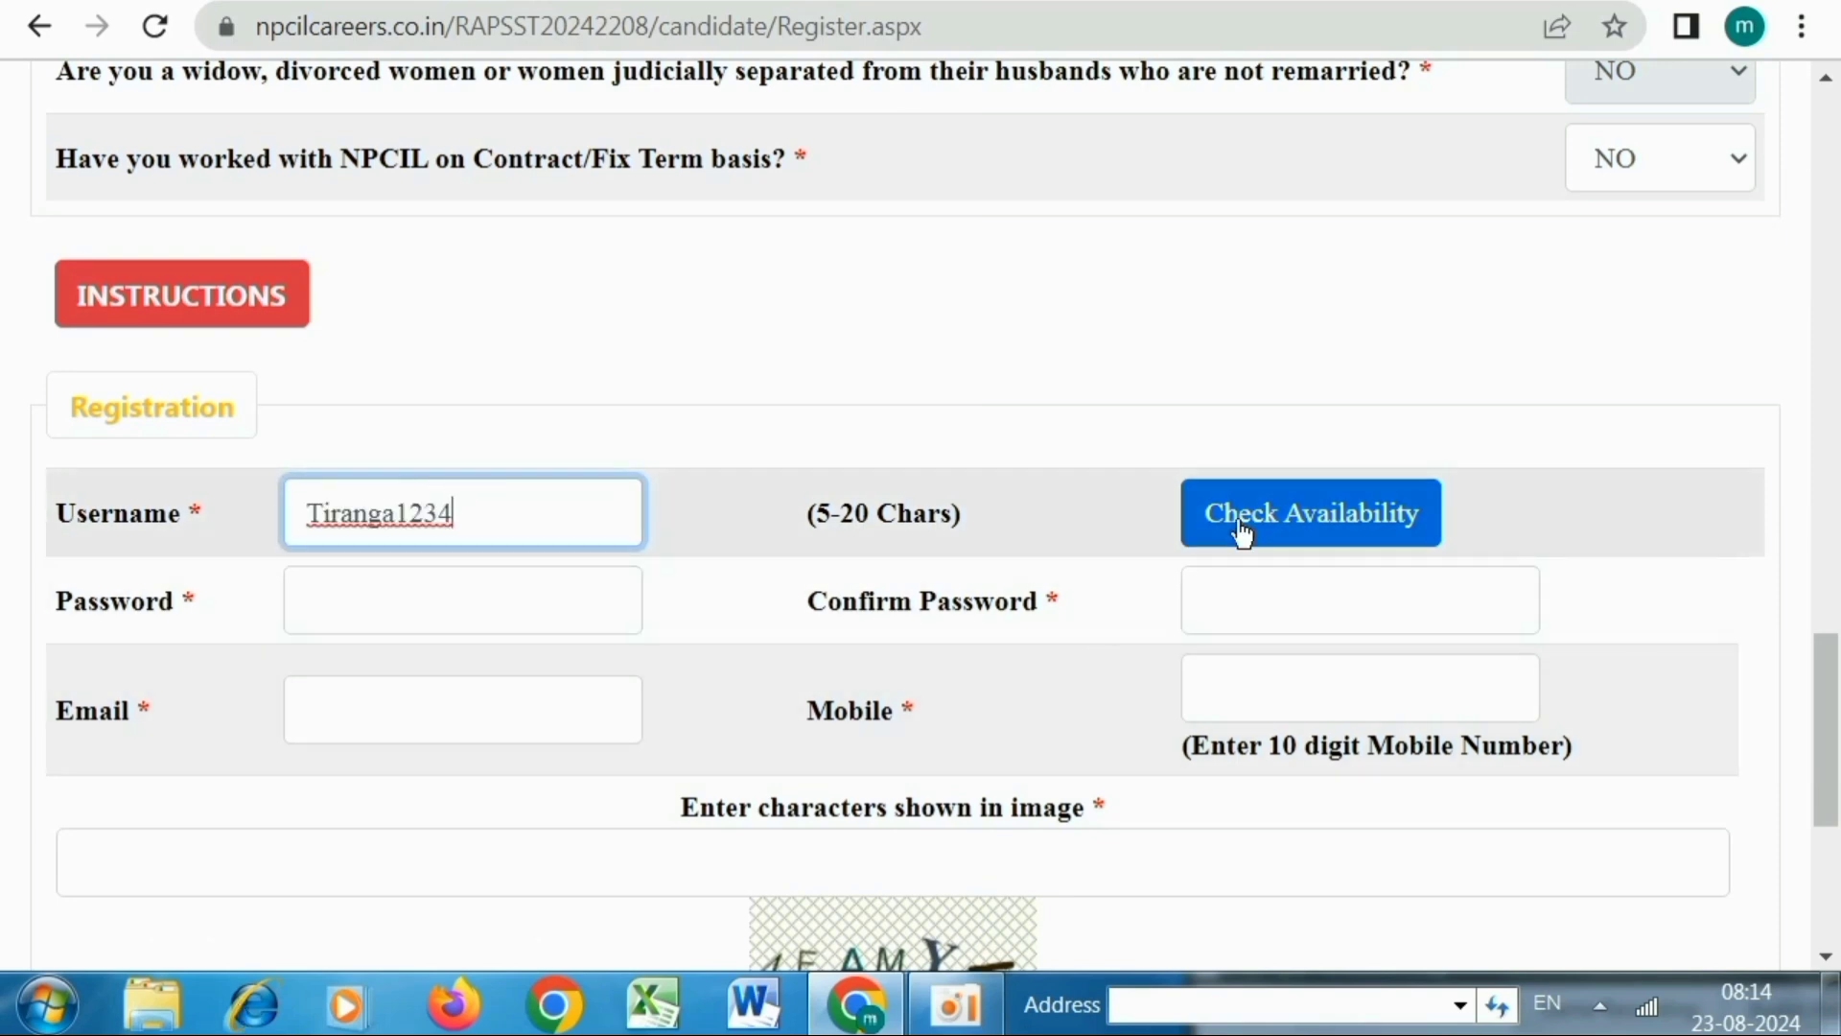
{"action": "left_click", "coordinate": [1243, 530]}
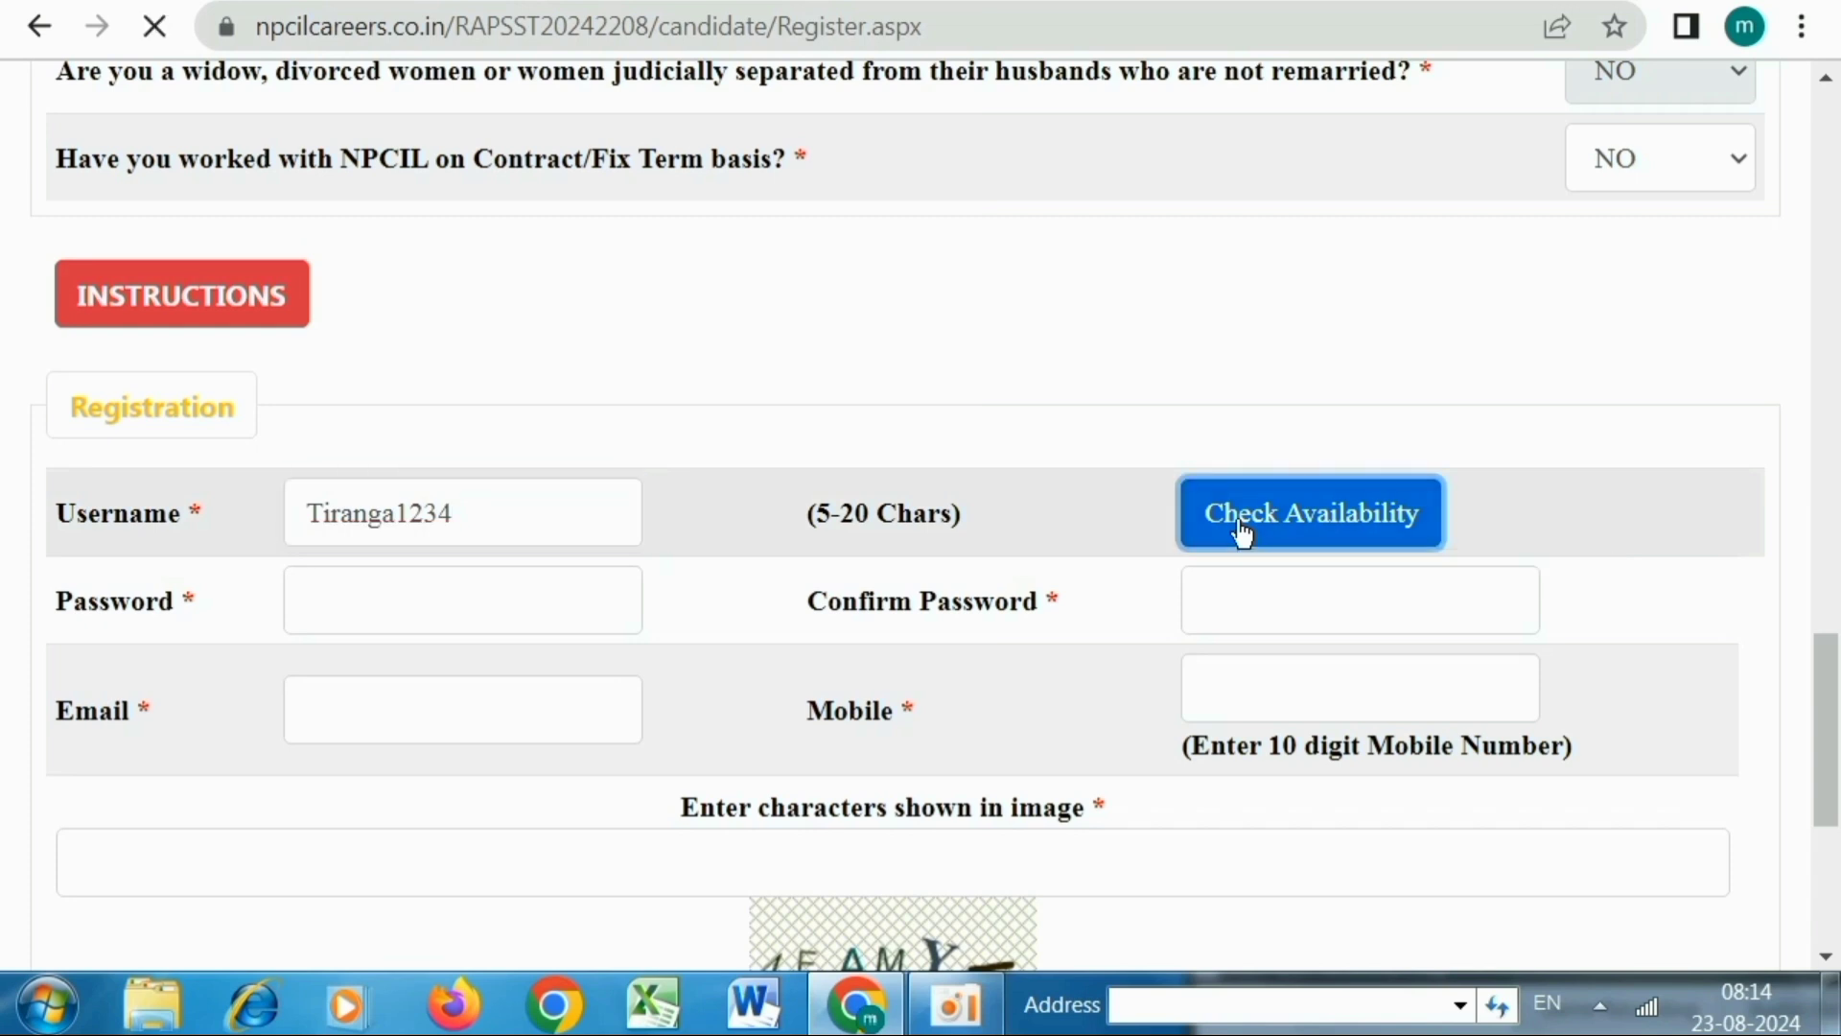
{"action": "left_click_drag", "start_coordinate": [1455, 513], "coordinate": [1393, 528]}
{"action": "left_click", "coordinate": [1381, 520]}
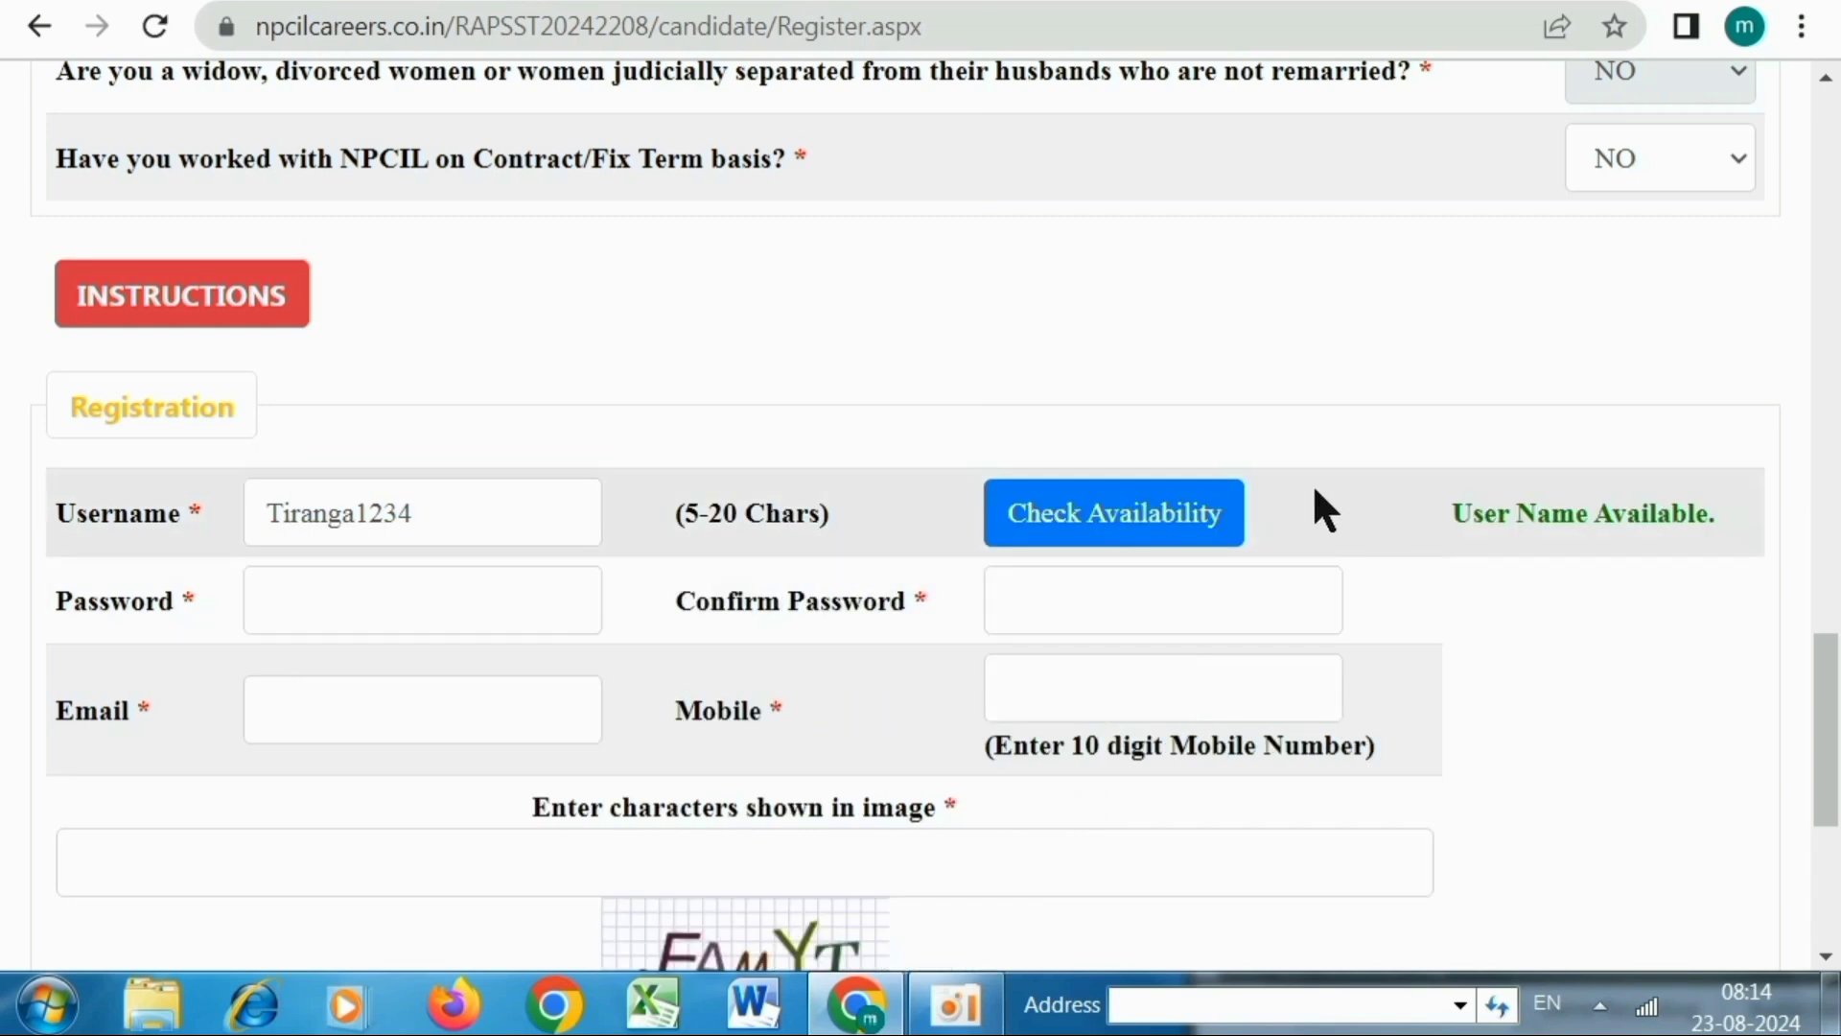
Go through the Password, Confirm Password, Email, Mobile and image-character fields of the Registration section.
{"action": "left_click", "coordinate": [309, 593]}
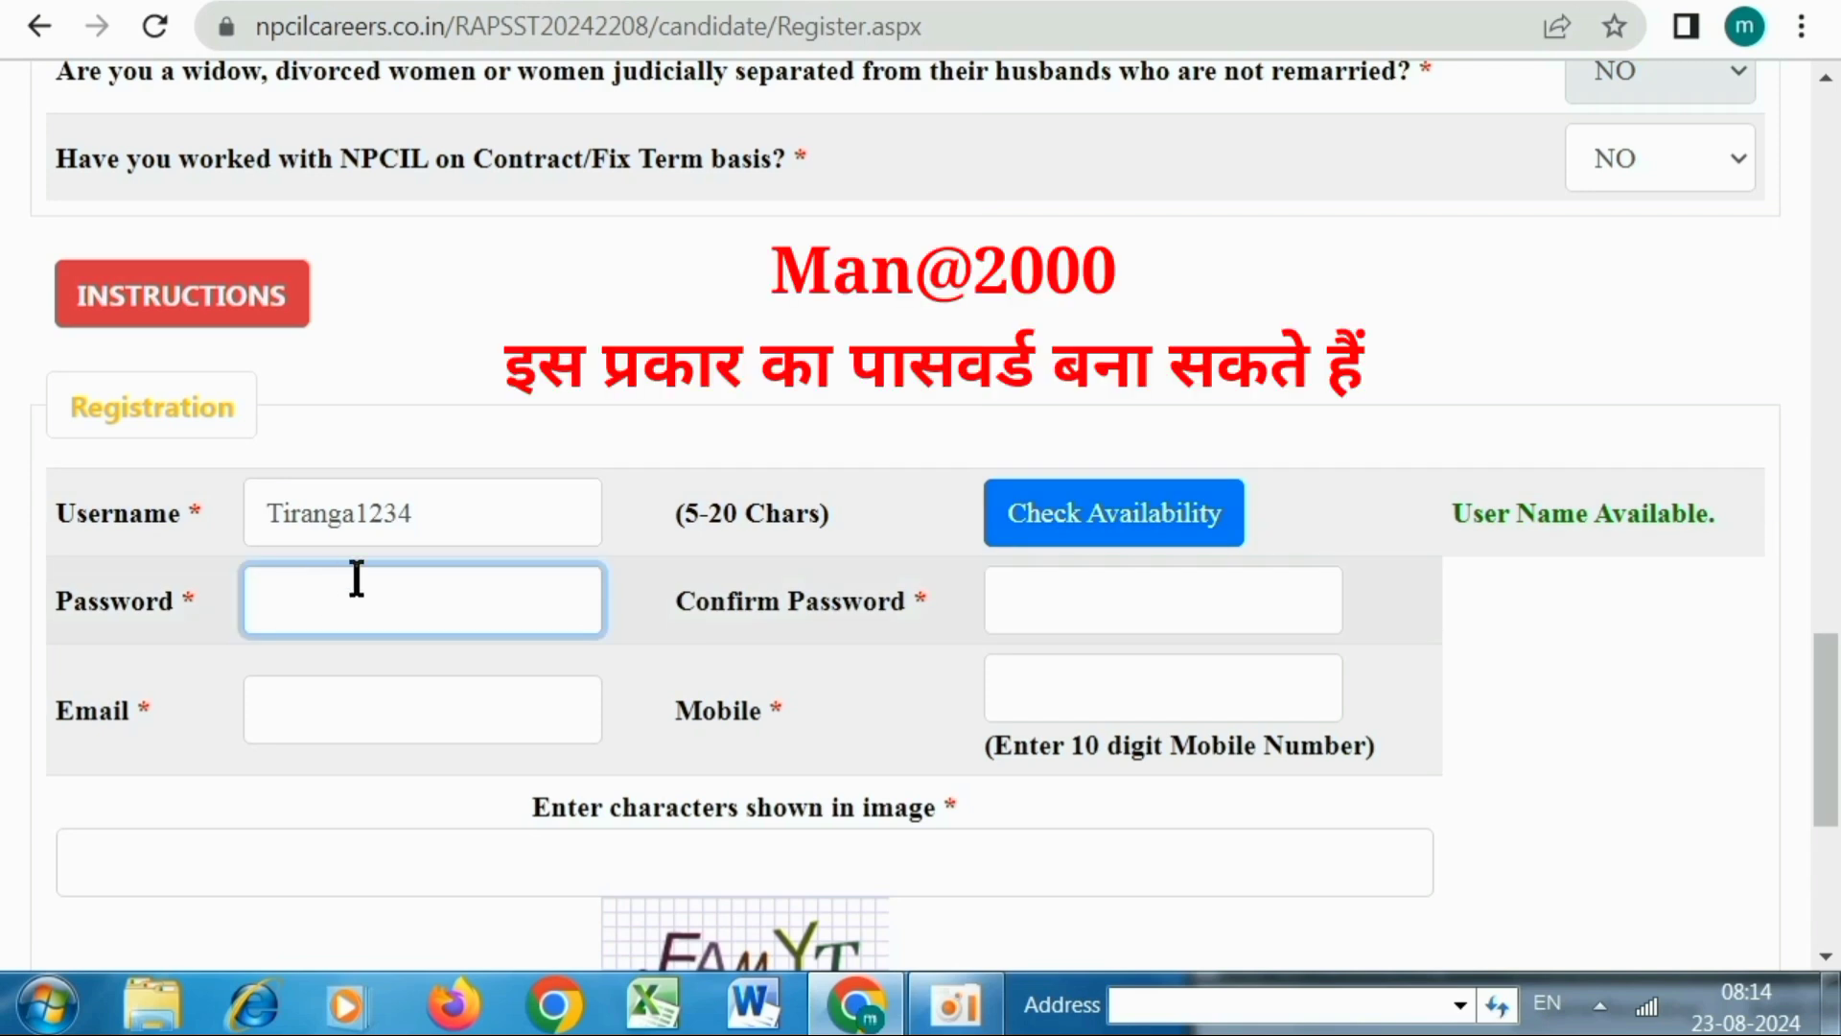
{"action": "left_click", "coordinate": [1054, 615]}
{"action": "scroll", "coordinate": [1054, 615], "scroll_direction": "down", "scroll_amount": 2}
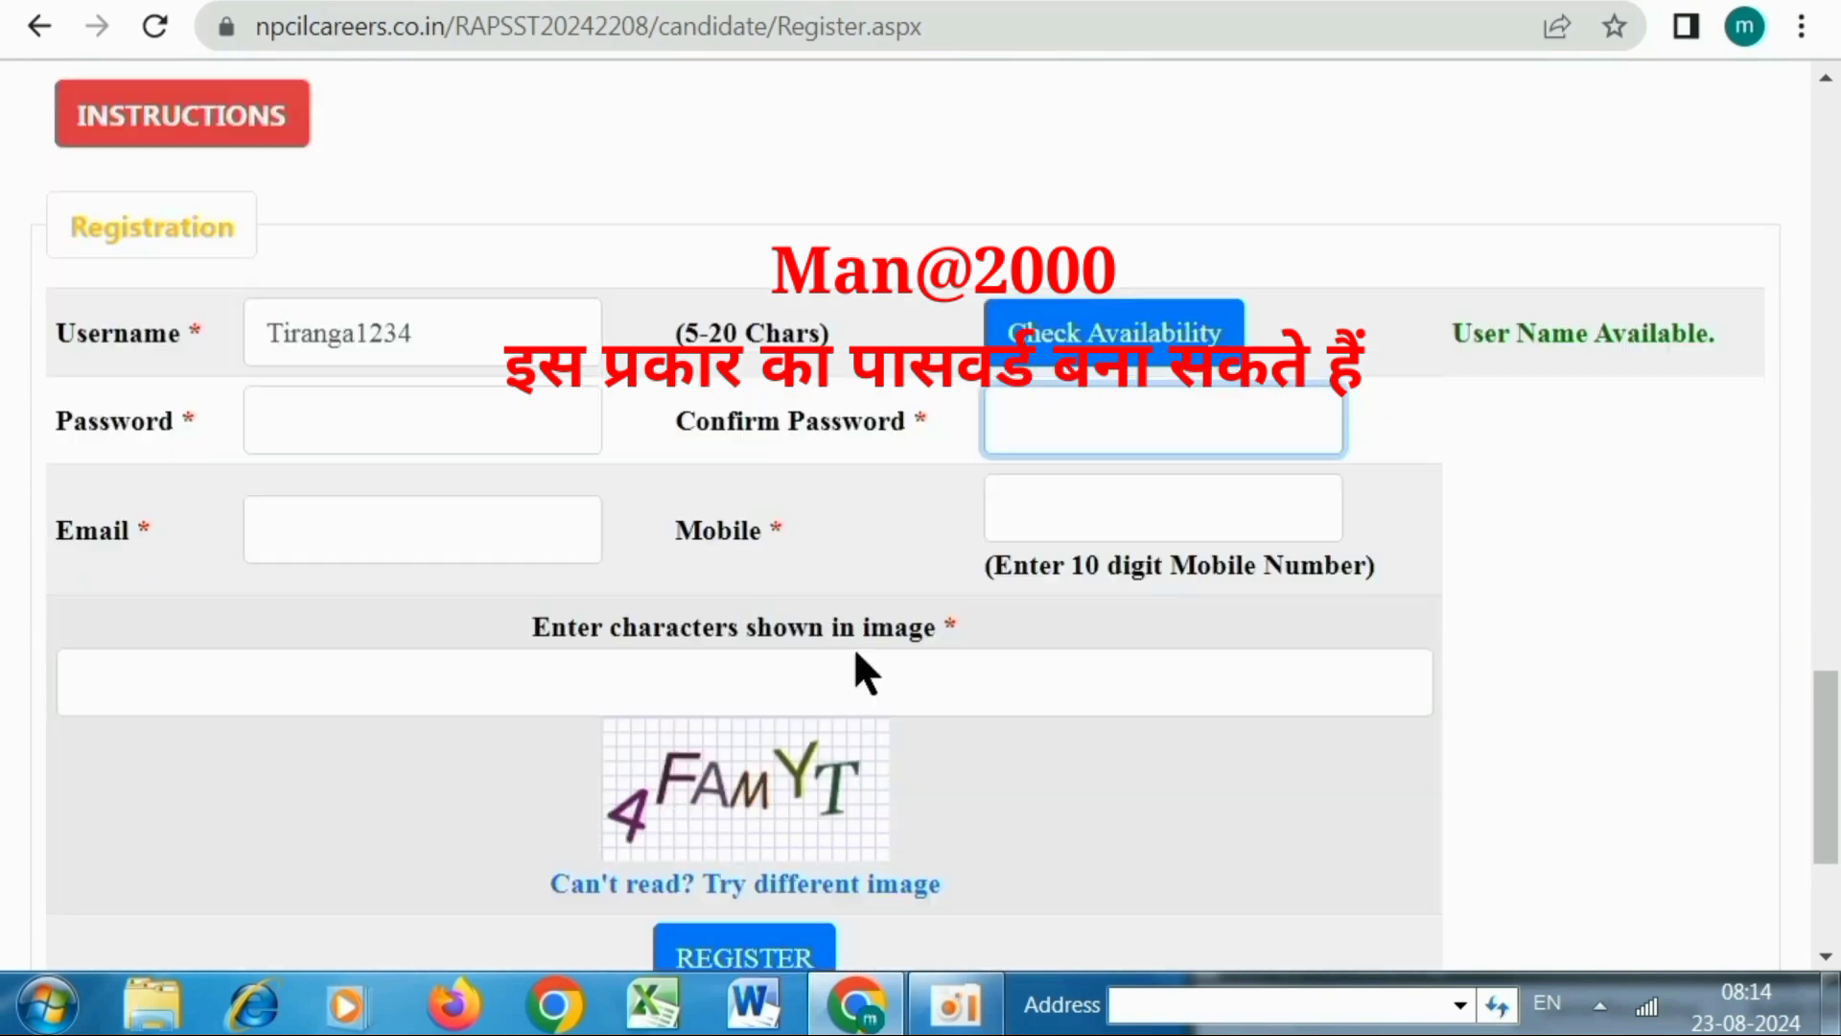
{"action": "left_click", "coordinate": [502, 534]}
{"action": "left_click", "coordinate": [1107, 517]}
{"action": "left_click", "coordinate": [728, 665]}
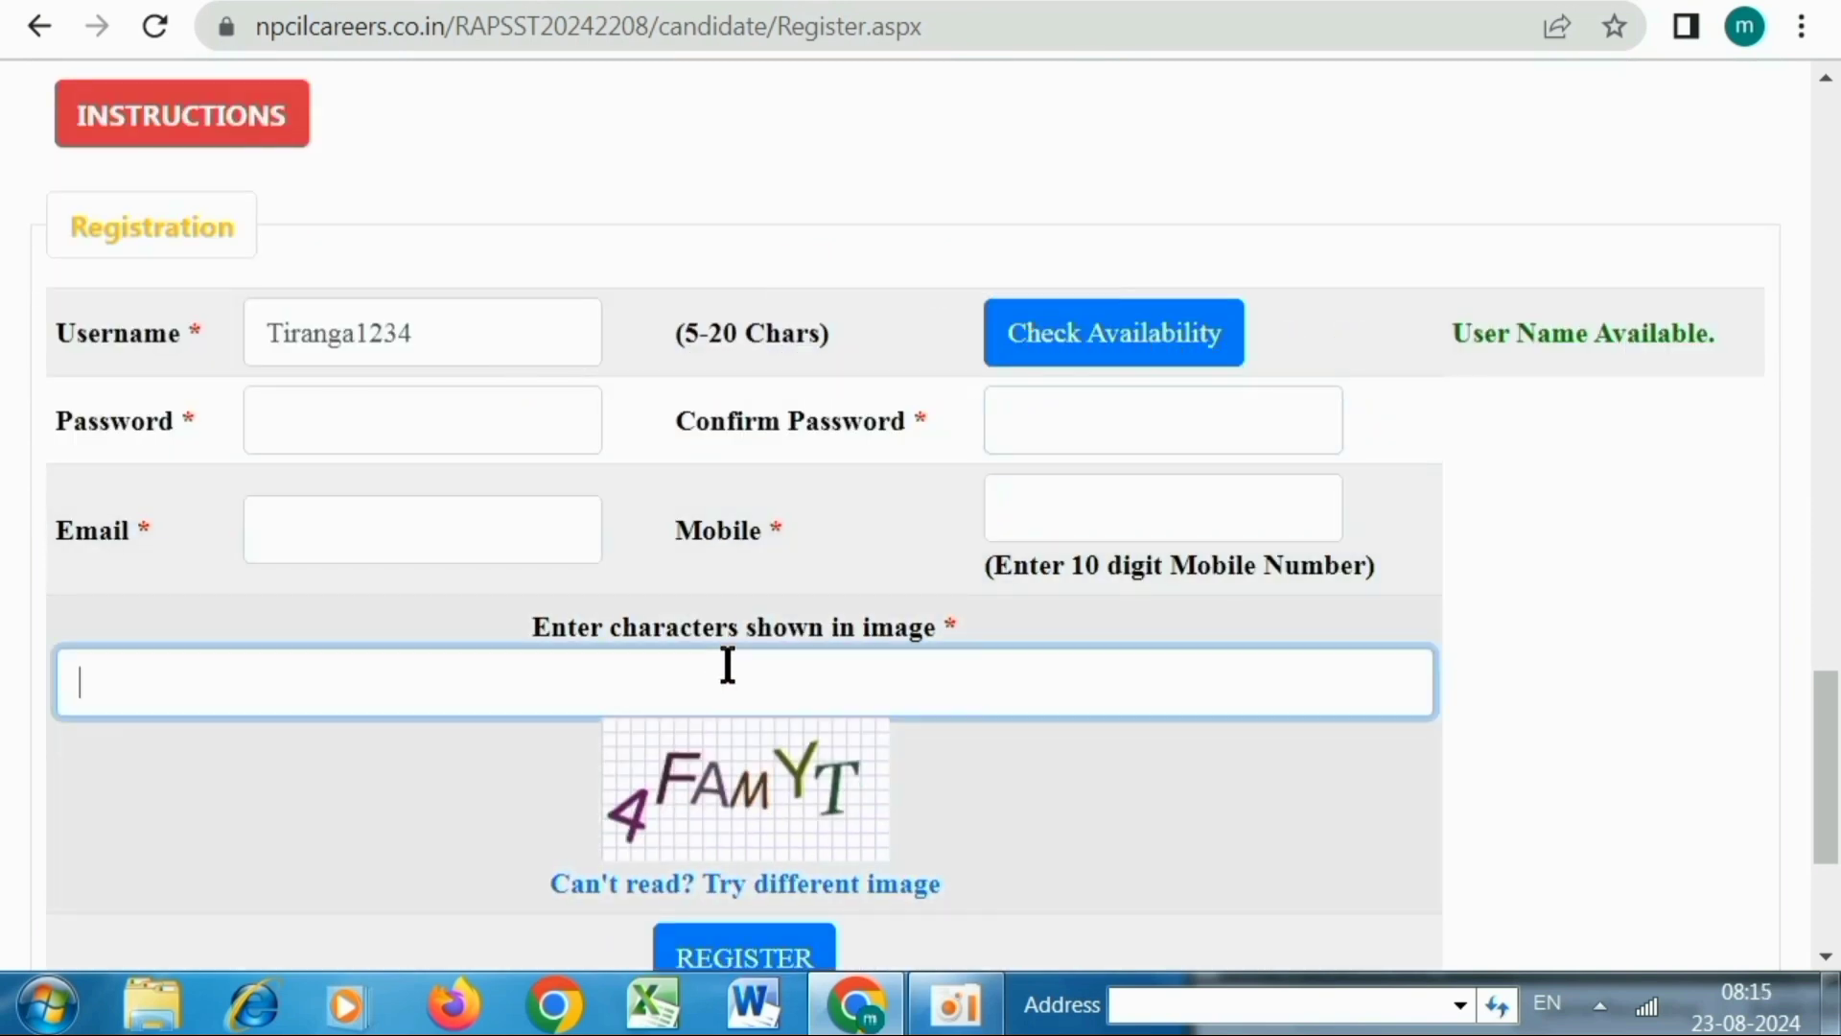
{"action": "scroll", "coordinate": [974, 684], "scroll_direction": "down", "scroll_amount": 2}
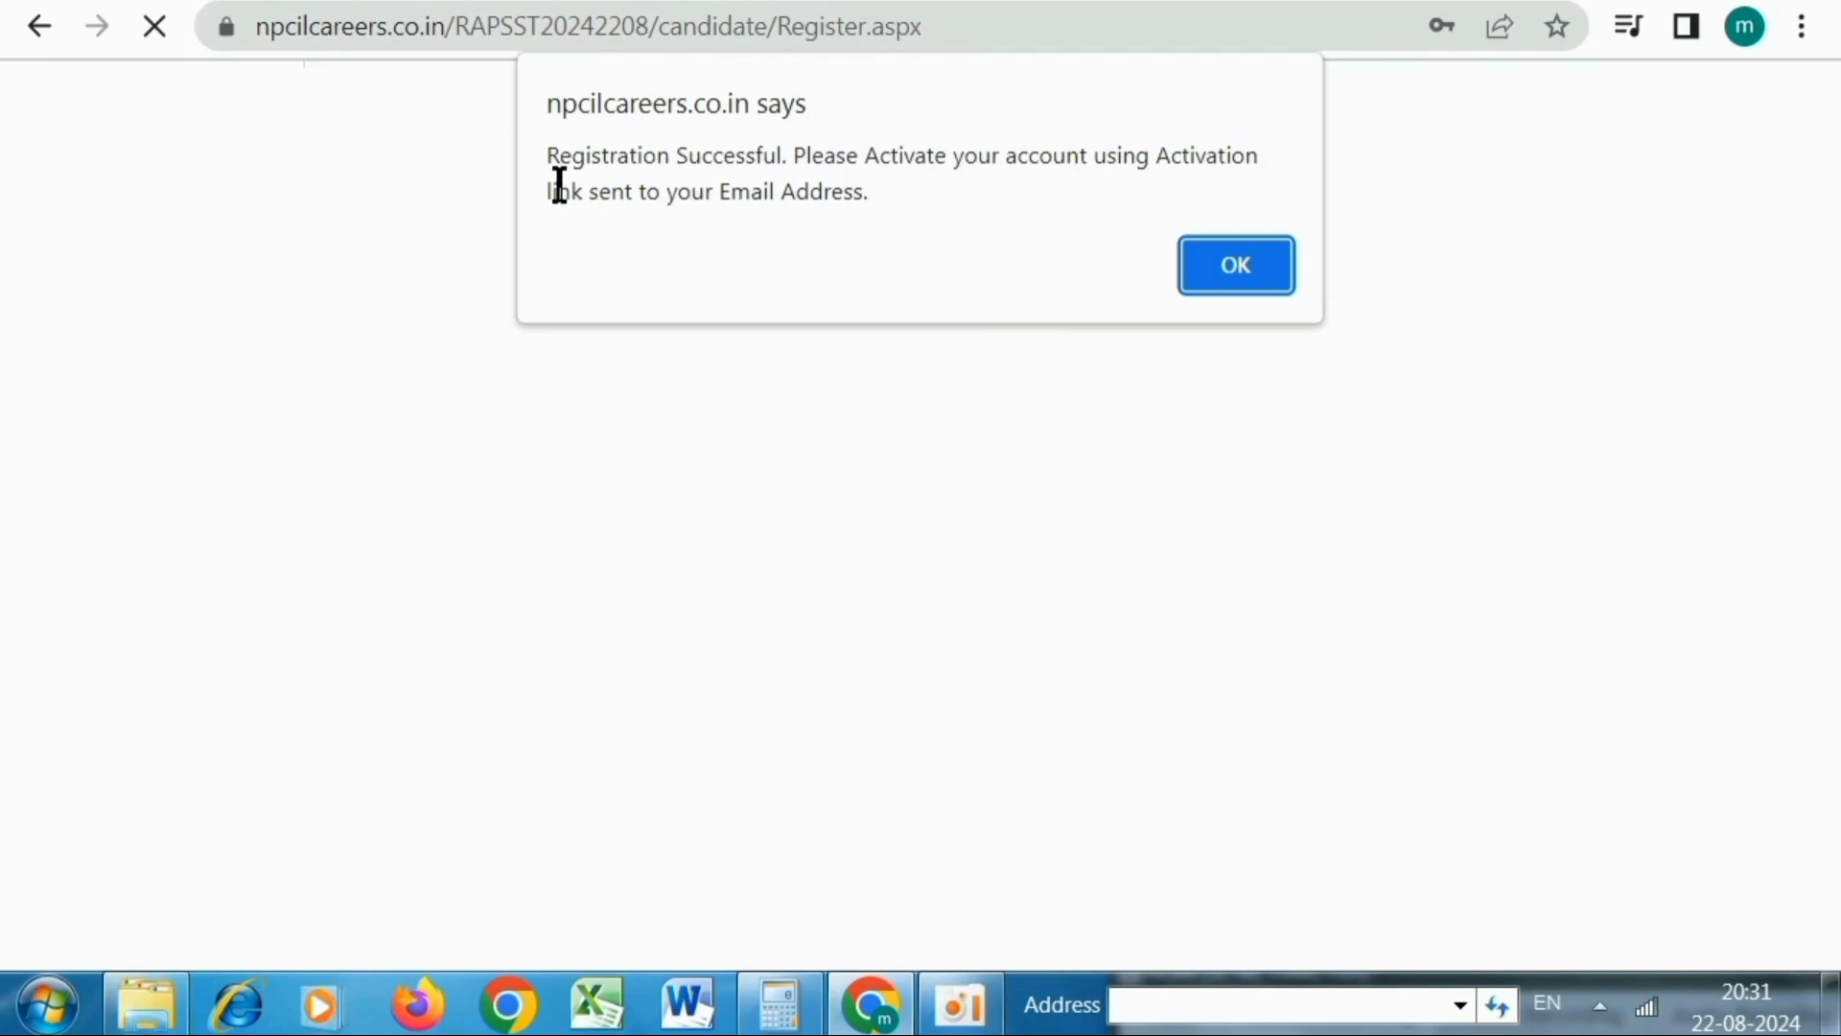
Read the site's message about the submitted registration and acknowledge it.
{"action": "left_click_drag", "start_coordinate": [559, 163], "coordinate": [1217, 184]}
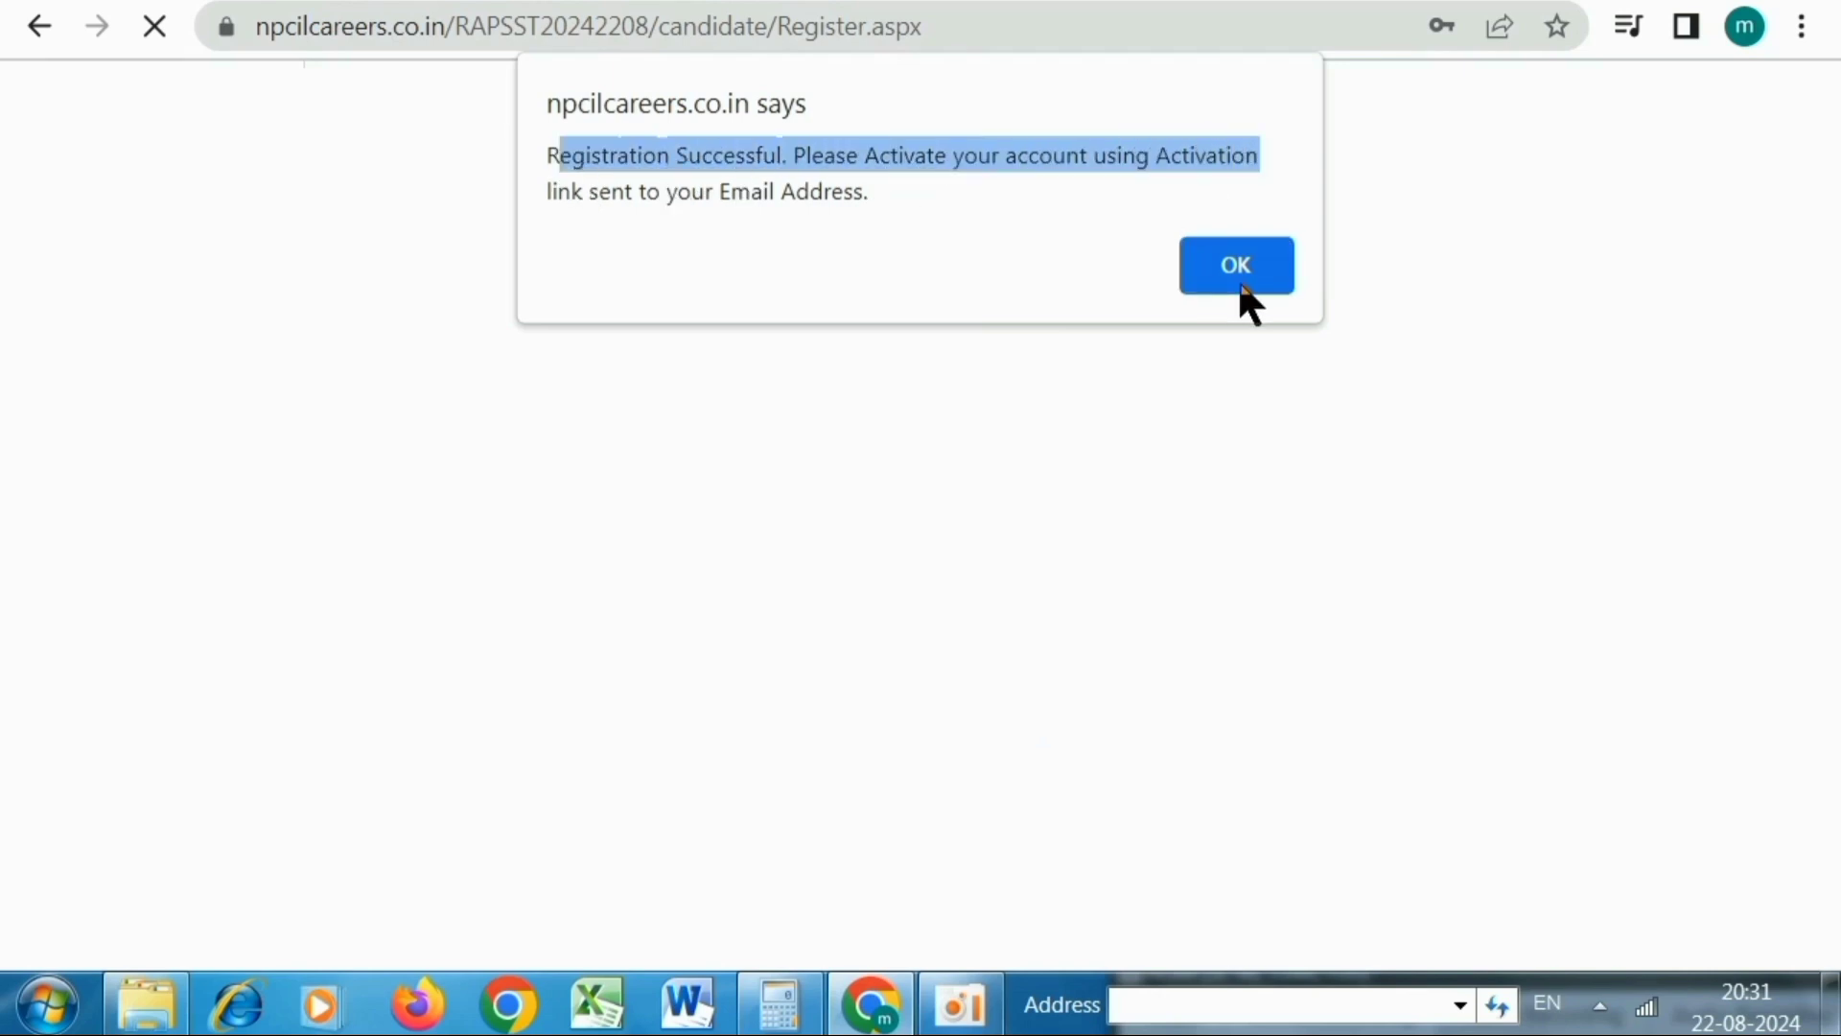
{"action": "left_click", "coordinate": [1218, 303]}
{"action": "scroll", "coordinate": [1254, 295], "scroll_direction": "down", "scroll_amount": 1}
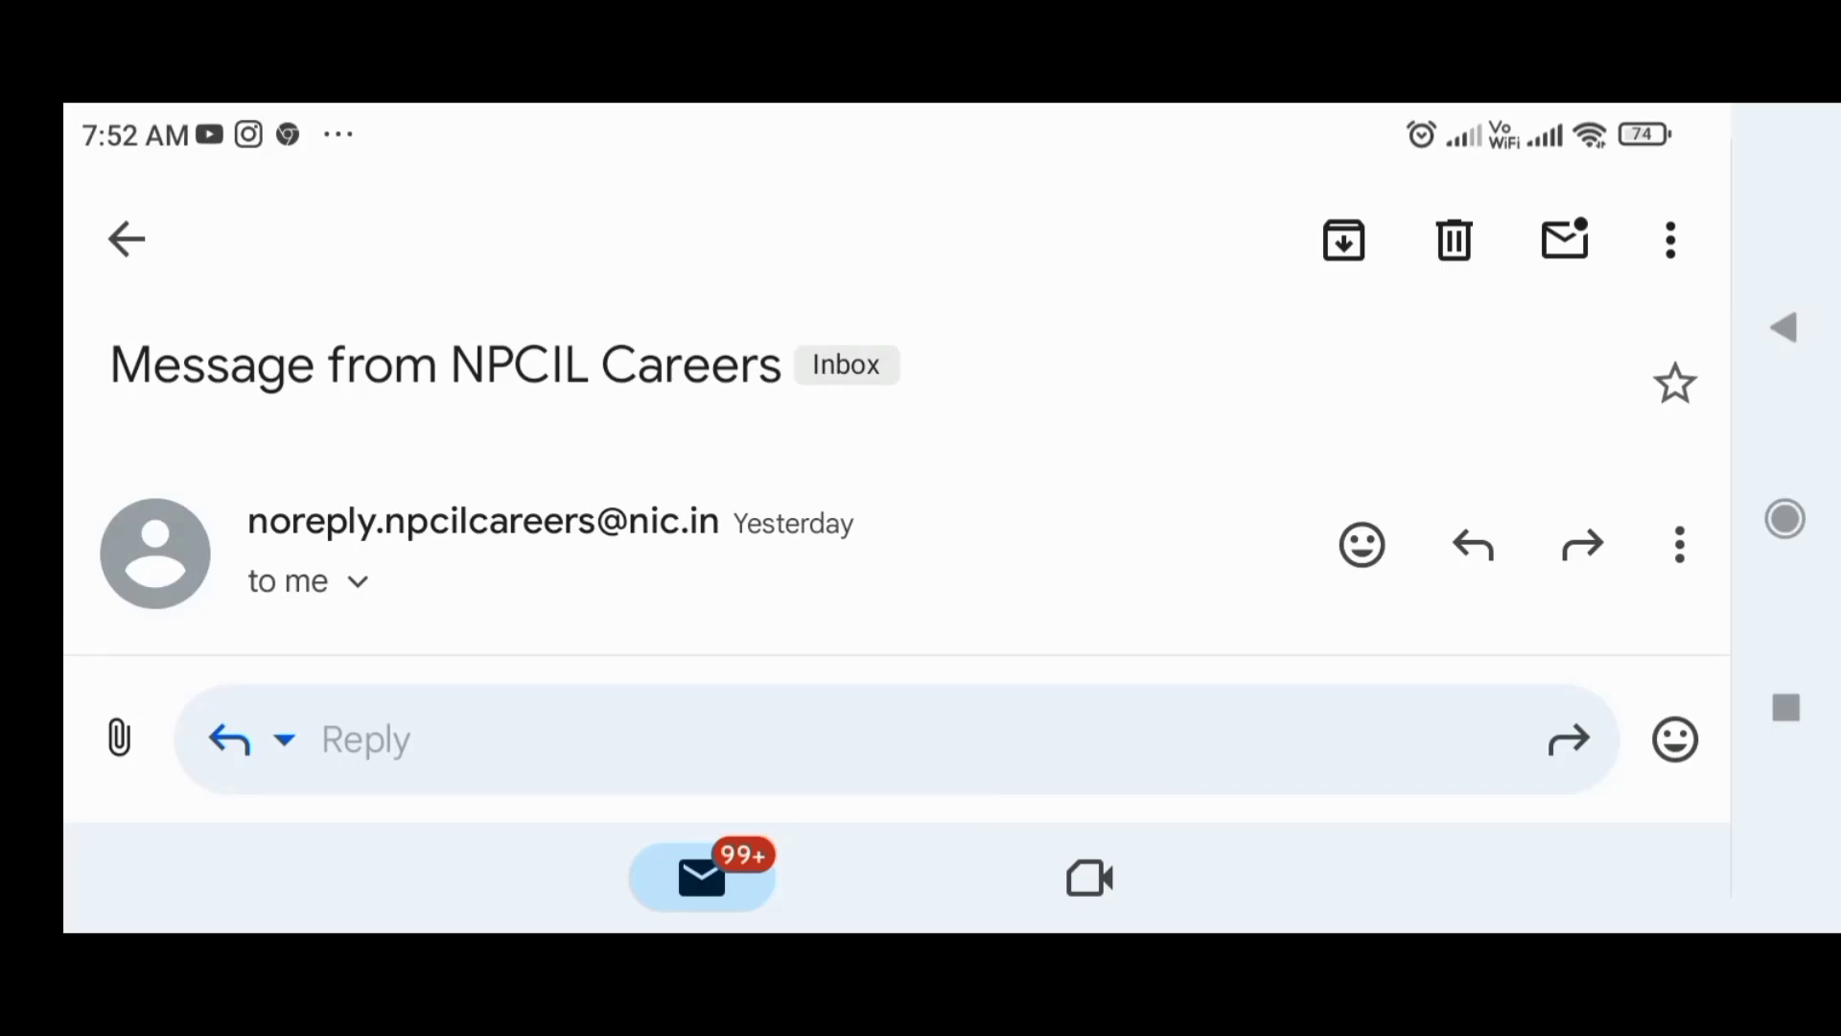
In the phone's mail app, open the activation link from the NPCIL Careers message in Chrome and acknowledge the activation.
{"action": "scroll", "coordinate": [897, 537], "scroll_direction": "down", "scroll_amount": 2}
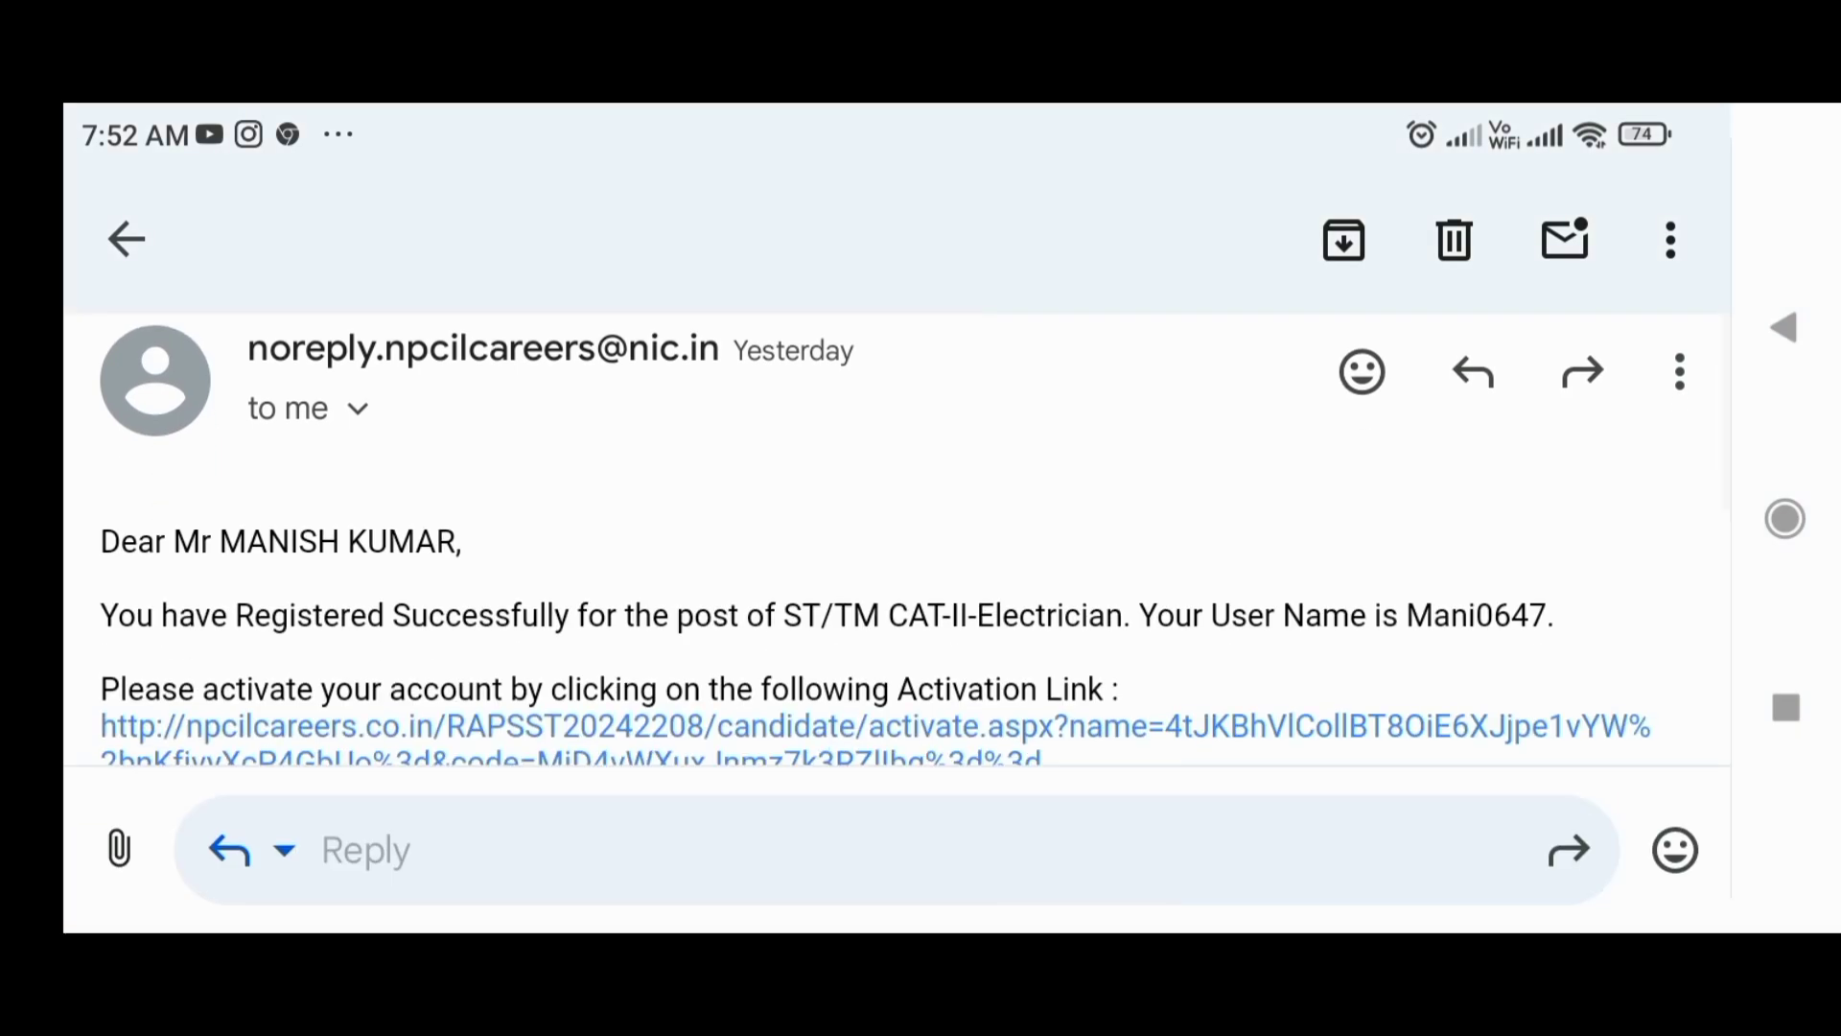
{"action": "scroll", "coordinate": [897, 537], "scroll_direction": "down", "scroll_amount": 2}
{"action": "scroll", "coordinate": [897, 537], "scroll_direction": "down", "scroll_amount": 2}
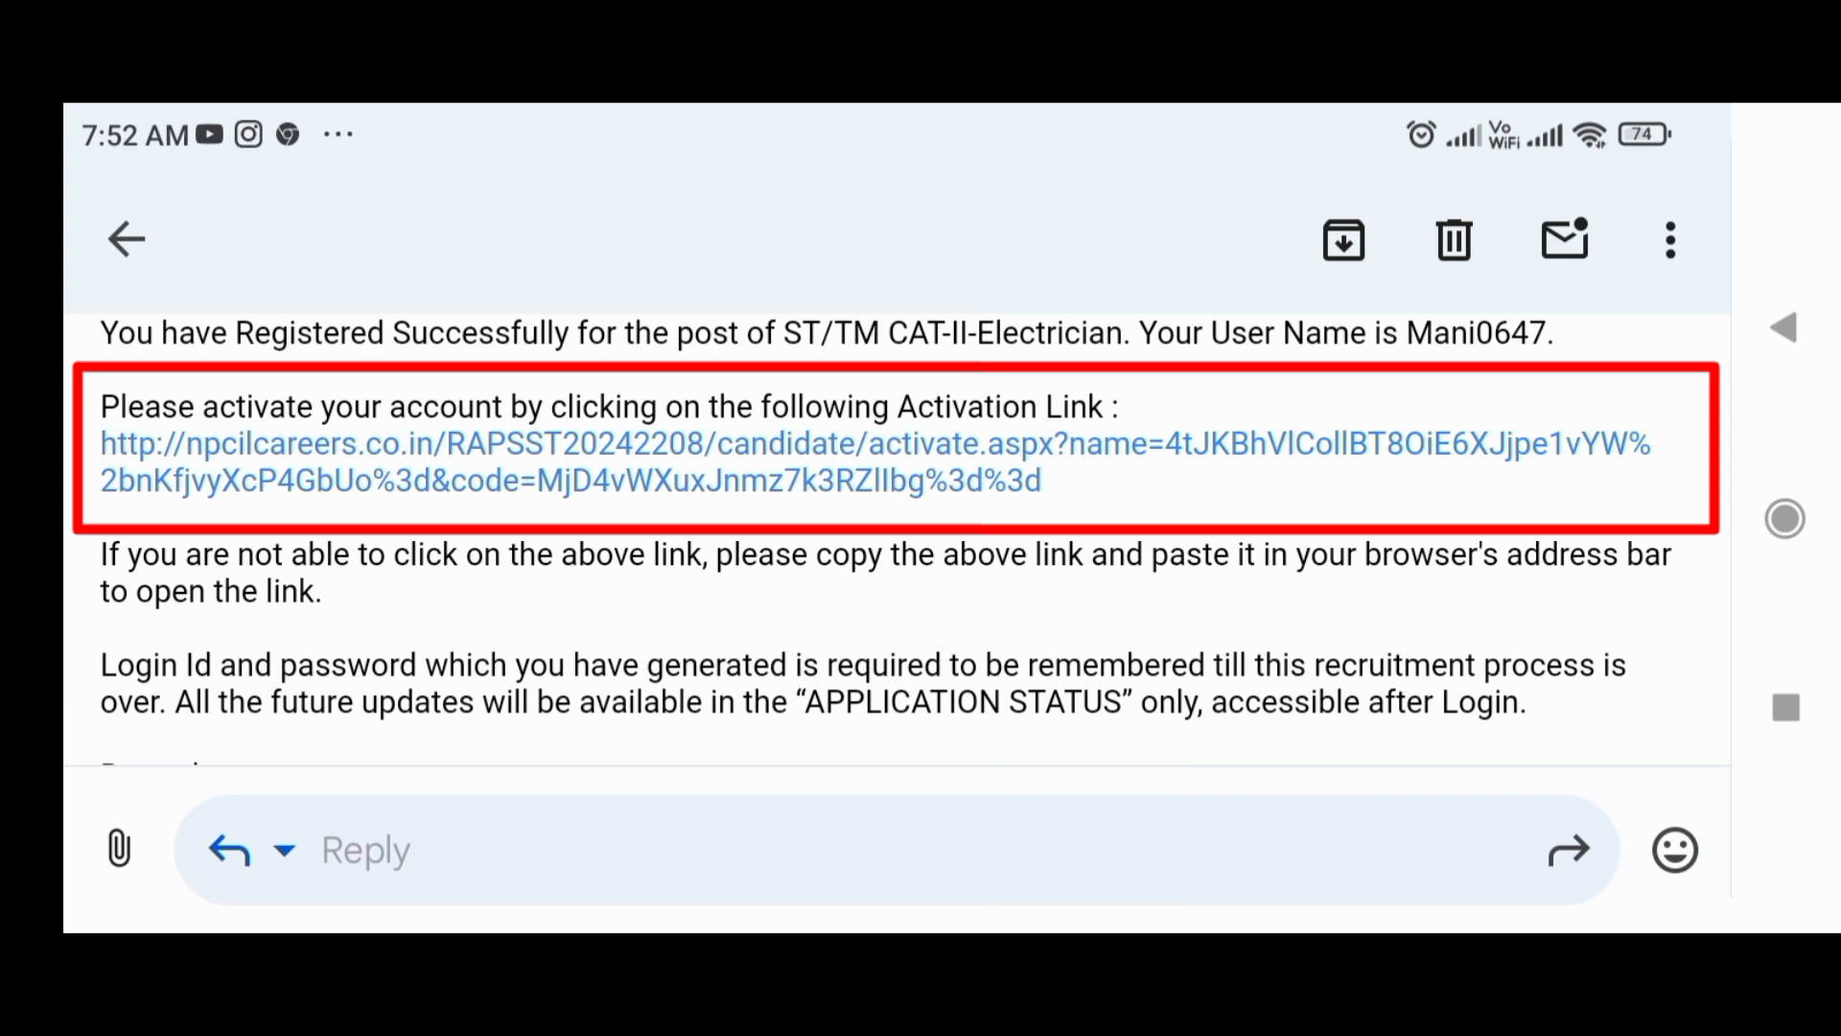
{"action": "left_click", "coordinate": [863, 462]}
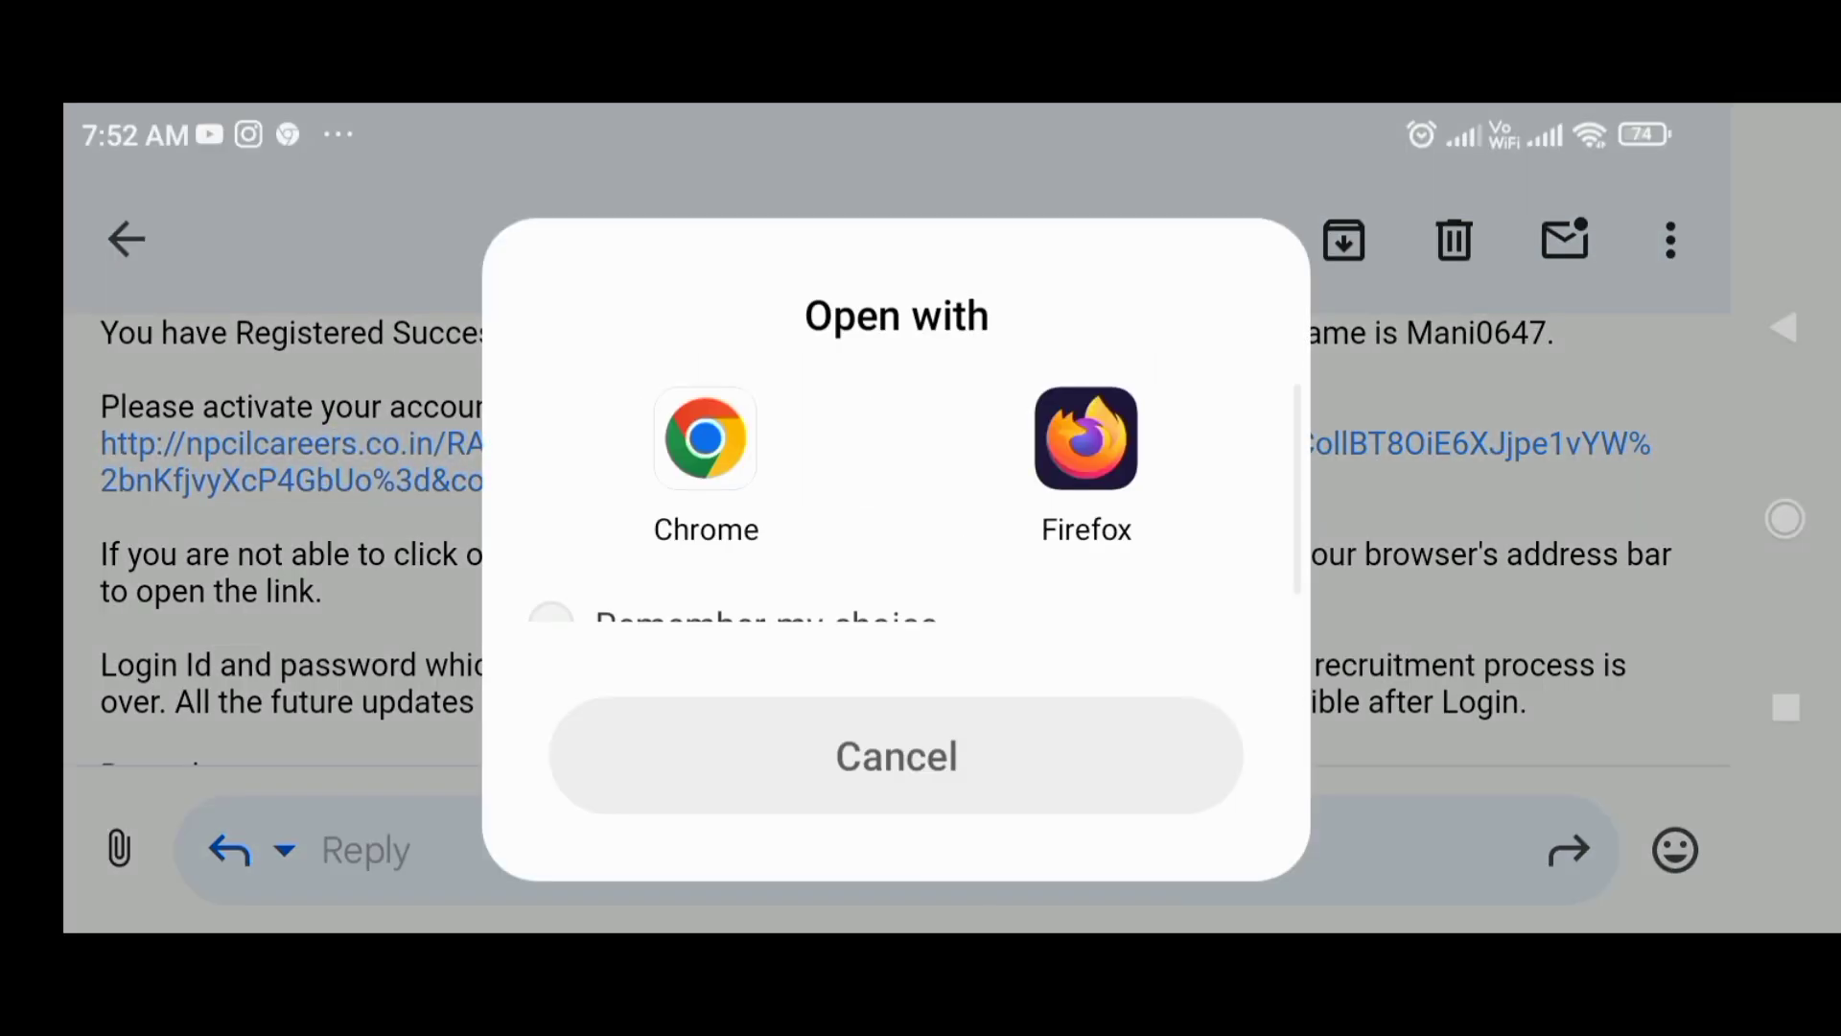
{"action": "left_click", "coordinate": [706, 439]}
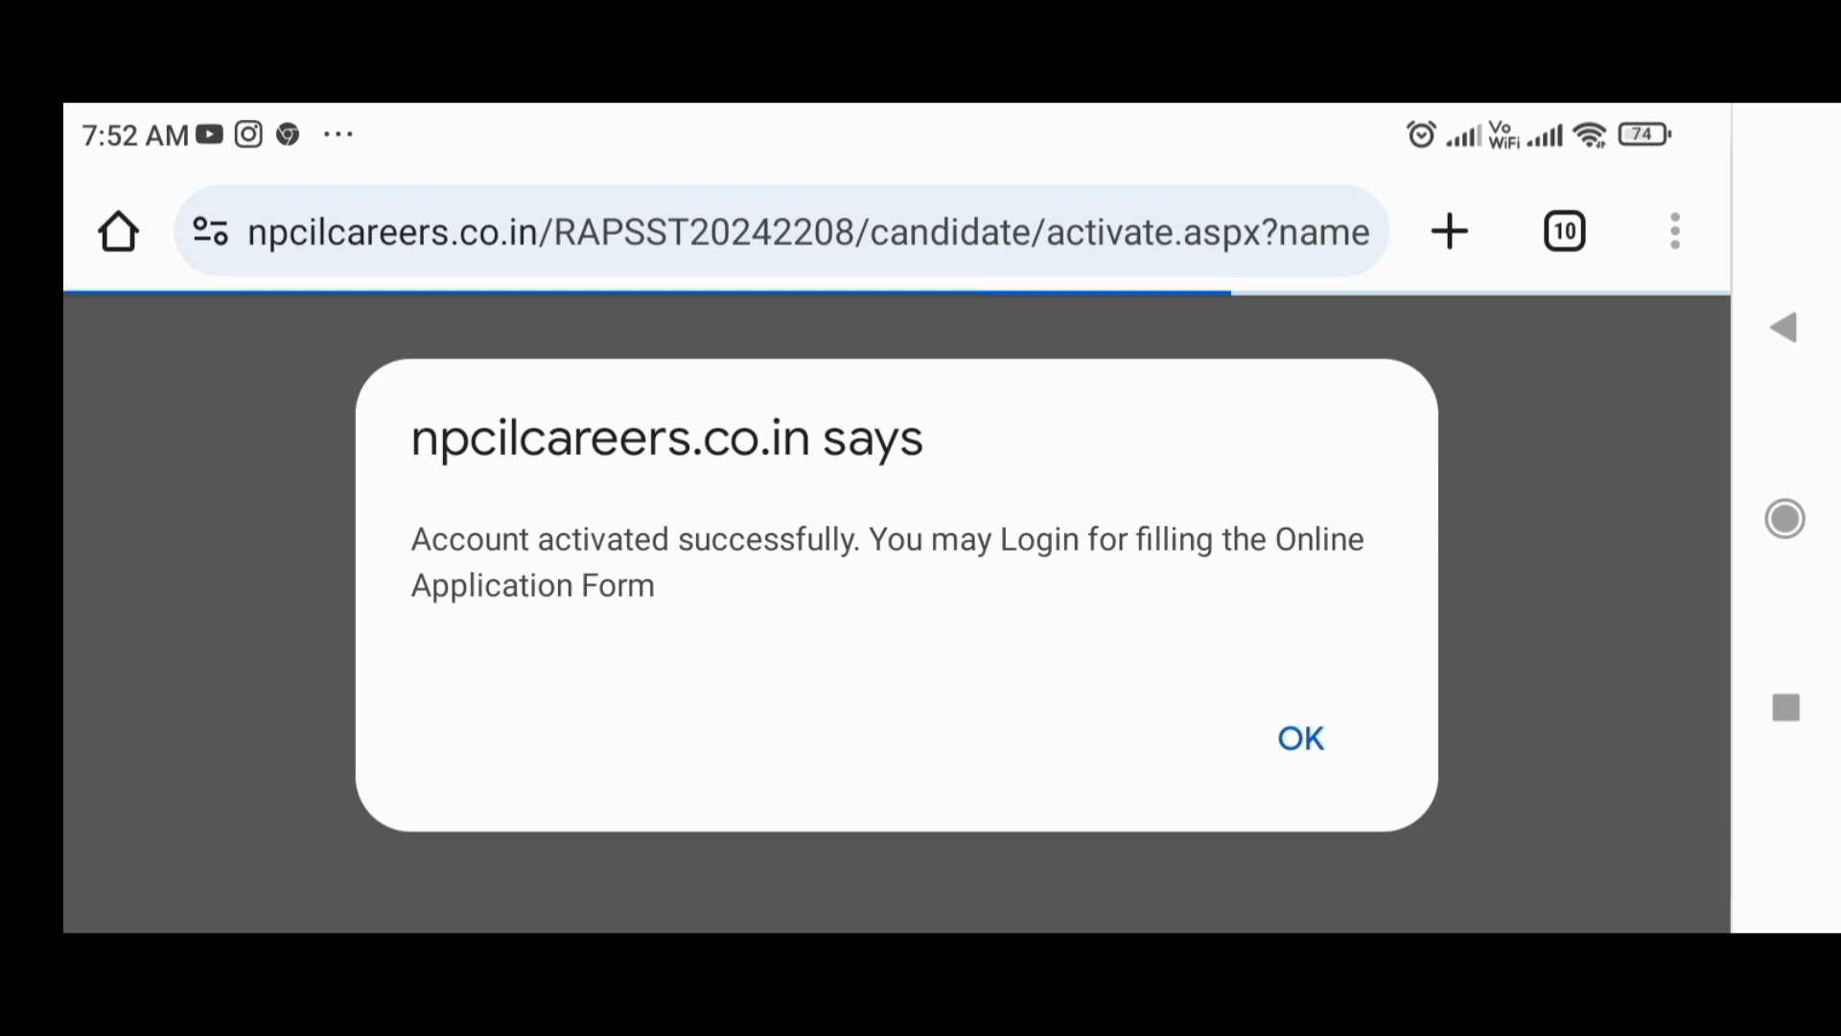
{"action": "left_click", "coordinate": [1300, 739]}
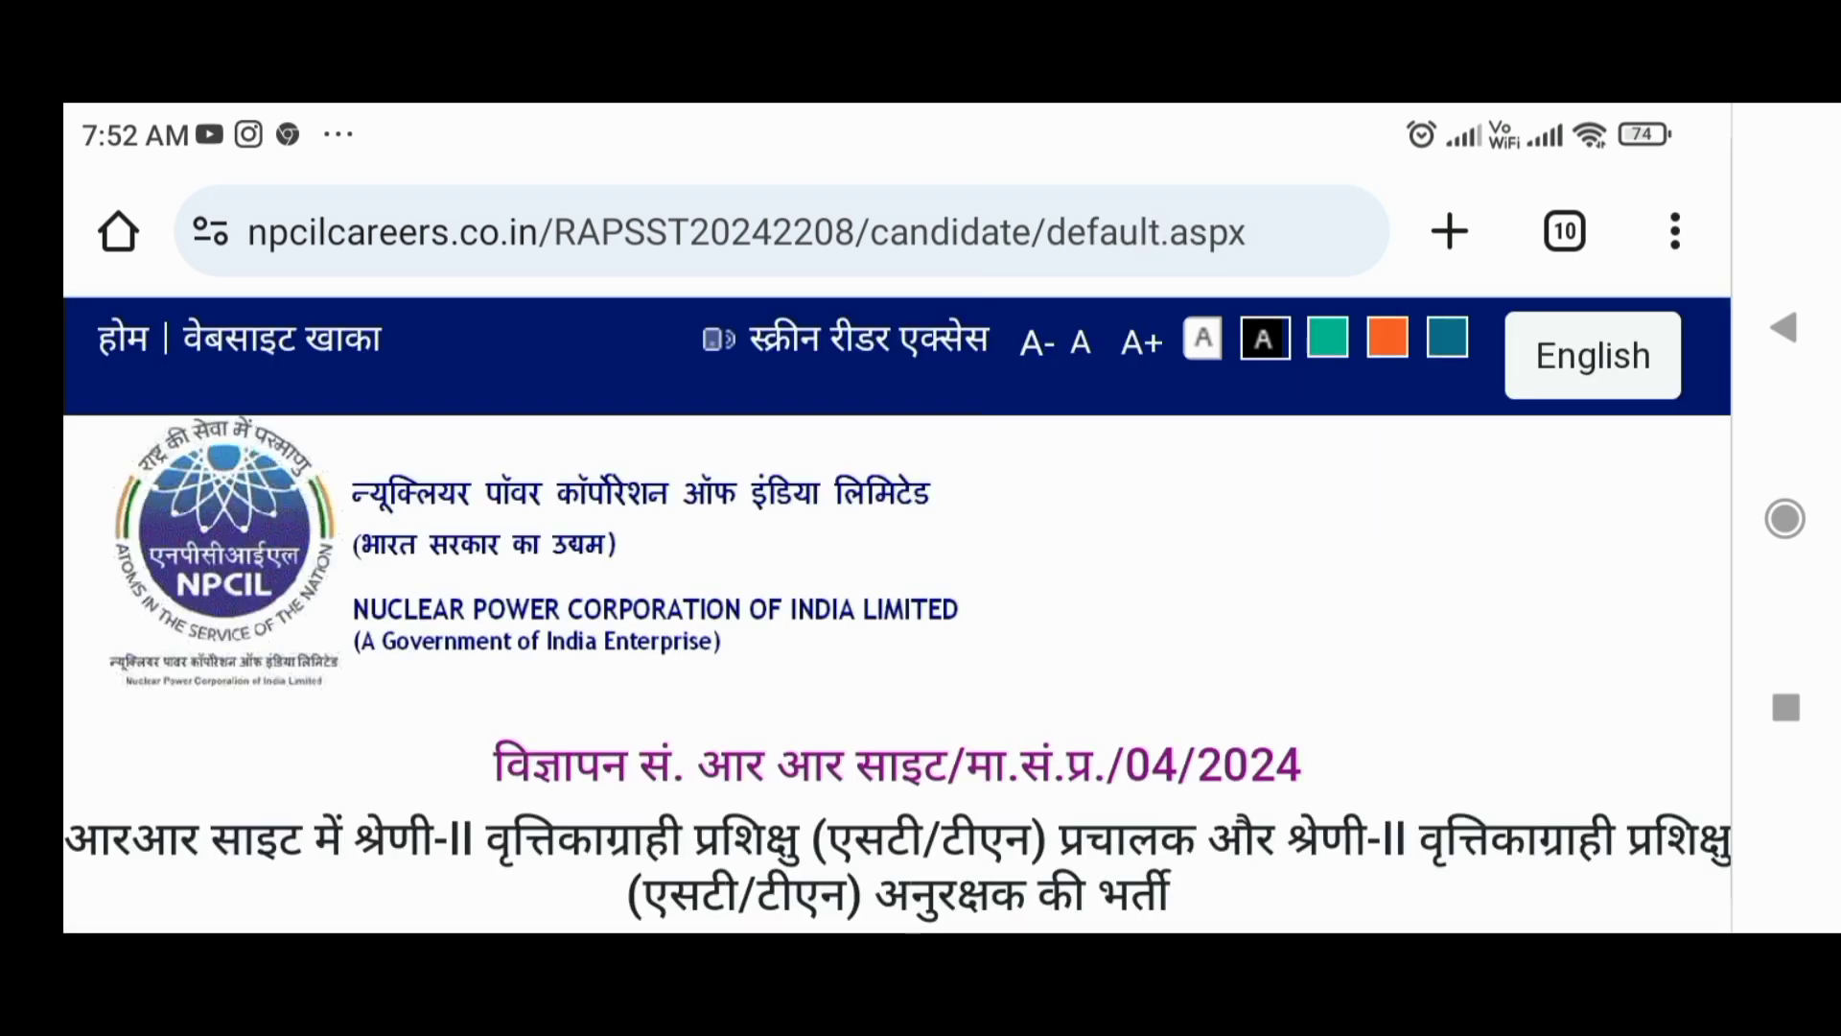
Go to the candidate login section on the NPCIL home page, visit its password and captcha fields, and log in.
{"action": "scroll", "coordinate": [898, 550], "scroll_direction": "down", "scroll_amount": 1}
{"action": "scroll", "coordinate": [898, 537], "scroll_direction": "down", "scroll_amount": 5}
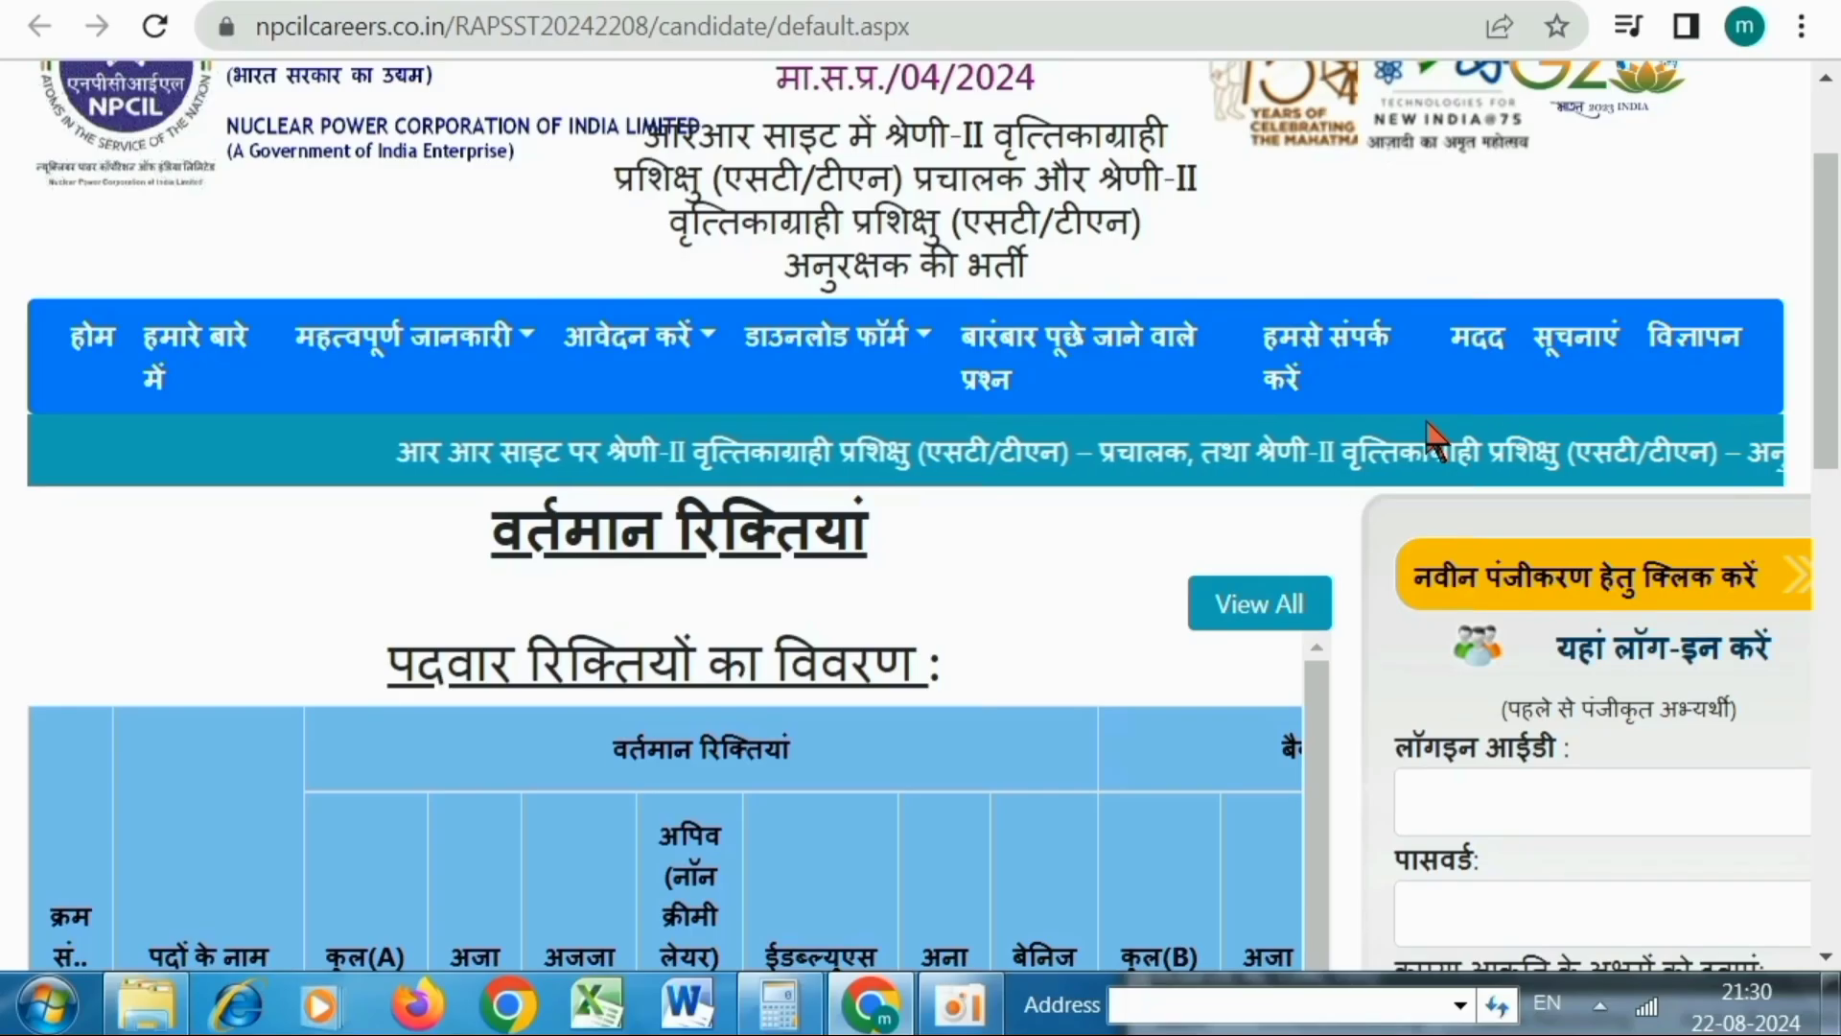
{"action": "scroll", "coordinate": [1428, 436], "scroll_direction": "down", "scroll_amount": 3}
{"action": "left_click", "coordinate": [1457, 440]}
{"action": "left_click", "coordinate": [1467, 548]}
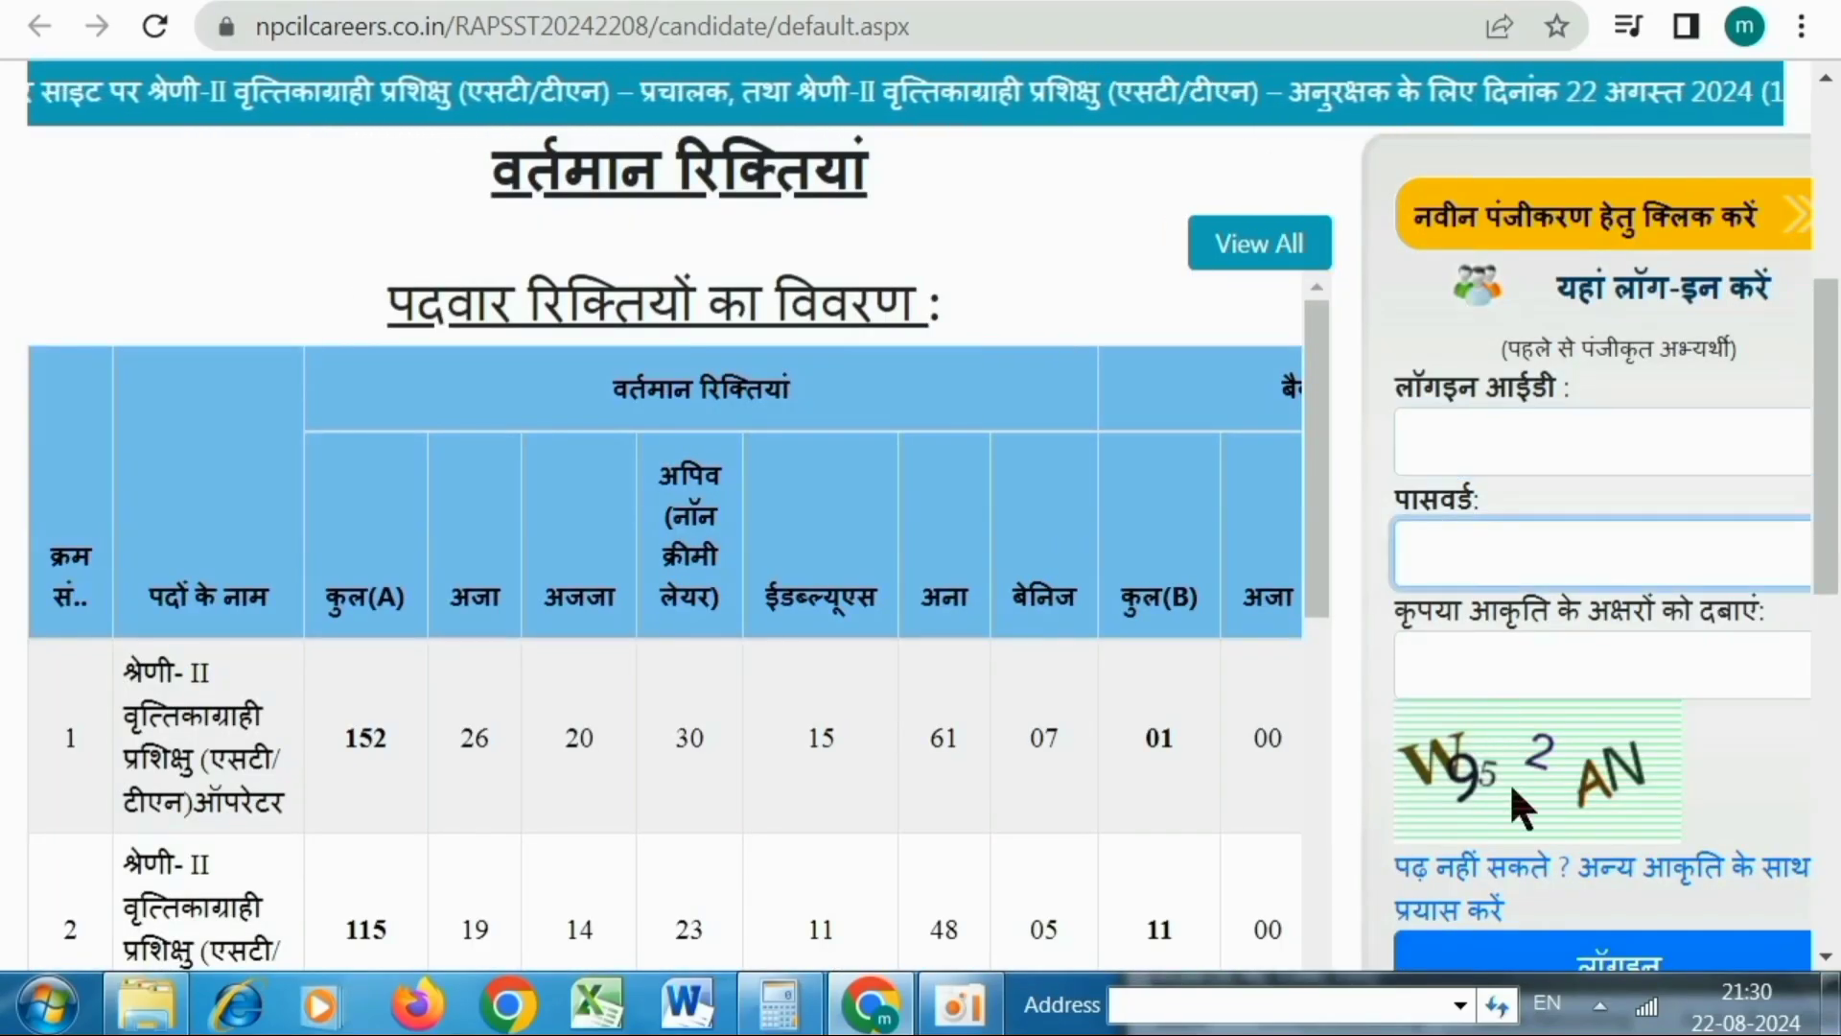
{"action": "left_click", "coordinate": [1508, 686]}
{"action": "scroll", "coordinate": [1501, 671], "scroll_direction": "down", "scroll_amount": 3}
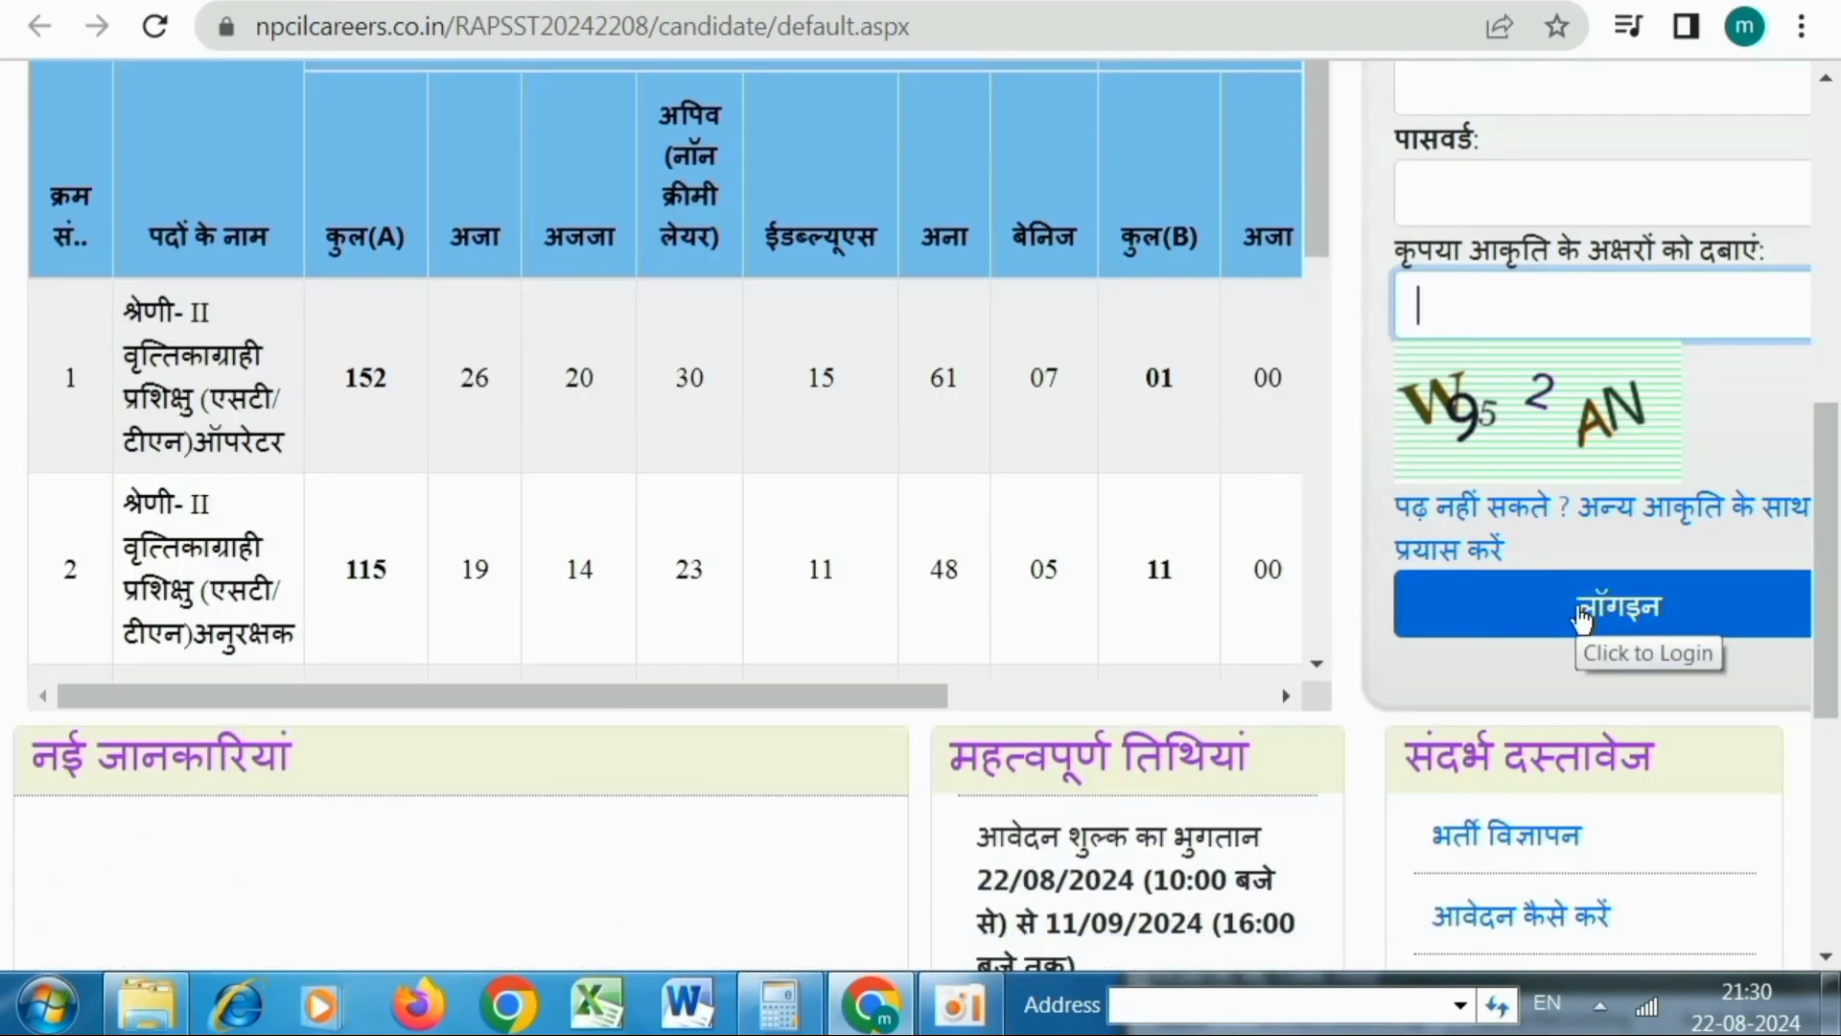
{"action": "left_click", "coordinate": [1580, 613]}
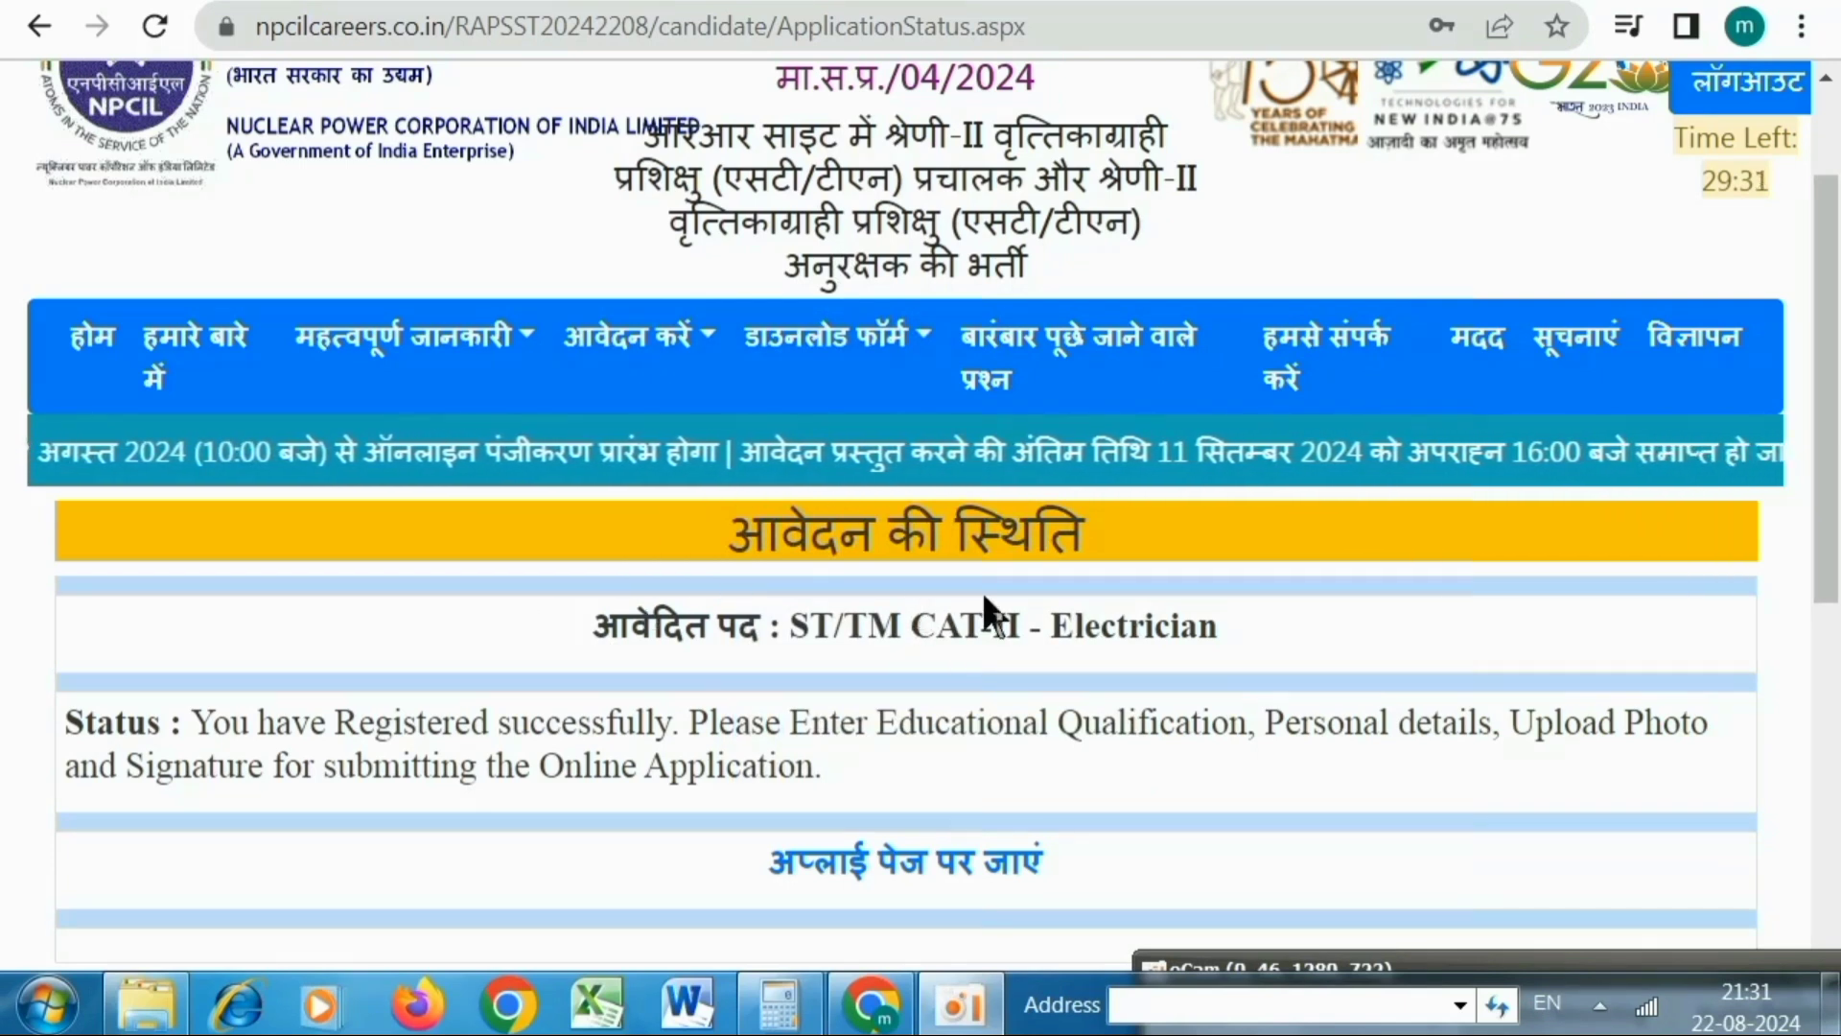
Read the application status, go to the apply page and open the Educational Qualification section.
{"action": "left_click_drag", "start_coordinate": [191, 724], "coordinate": [1228, 726]}
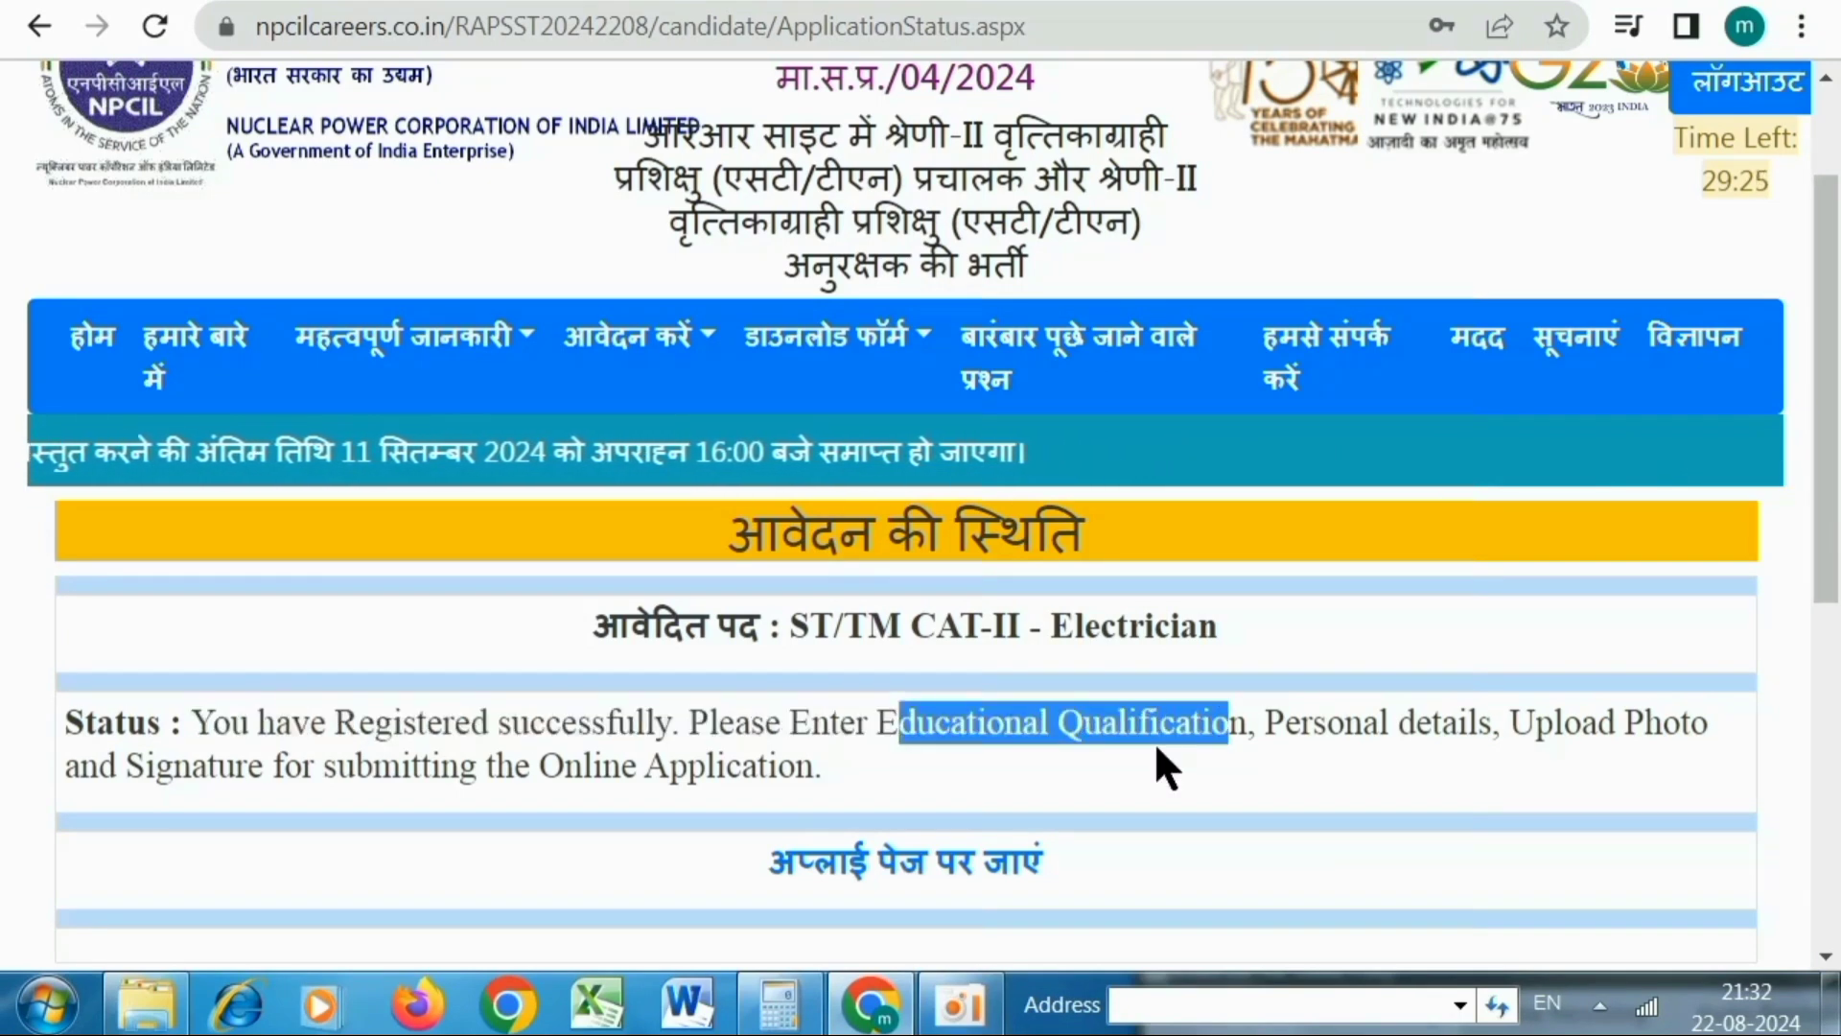
{"action": "left_click", "coordinate": [944, 868]}
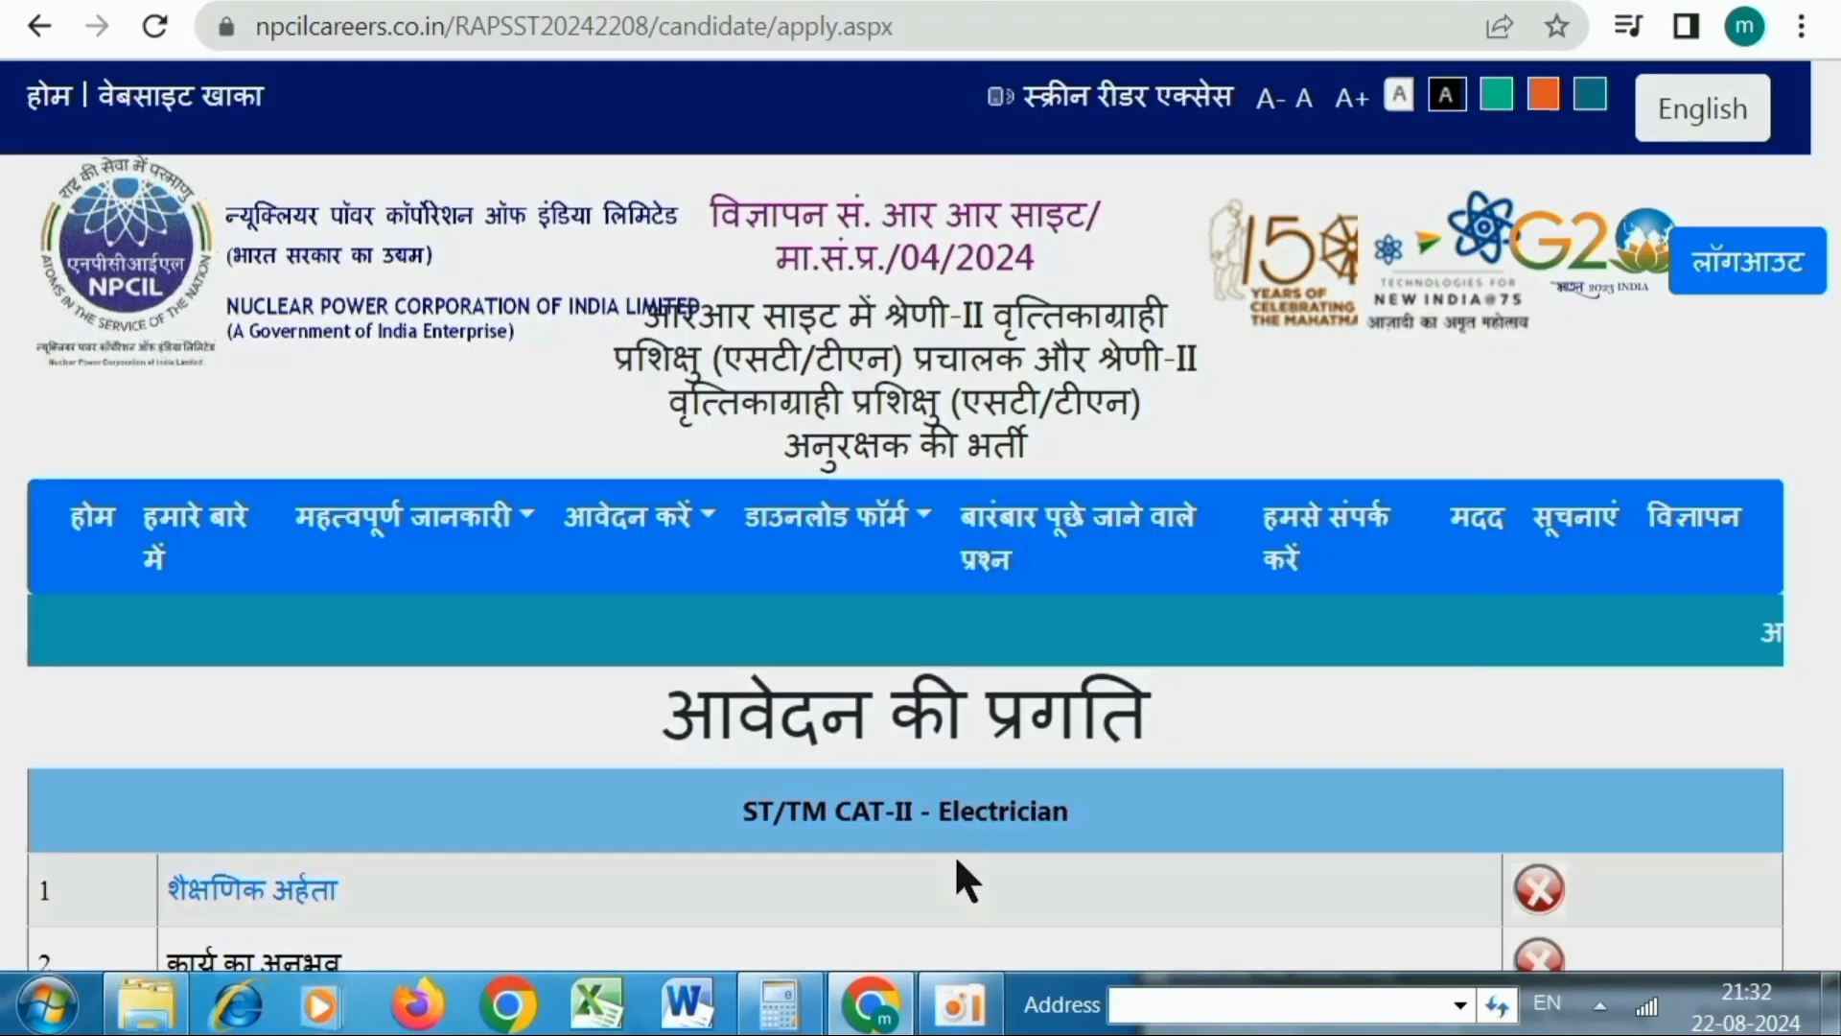
{"action": "scroll", "coordinate": [1352, 472], "scroll_direction": "down", "scroll_amount": 3}
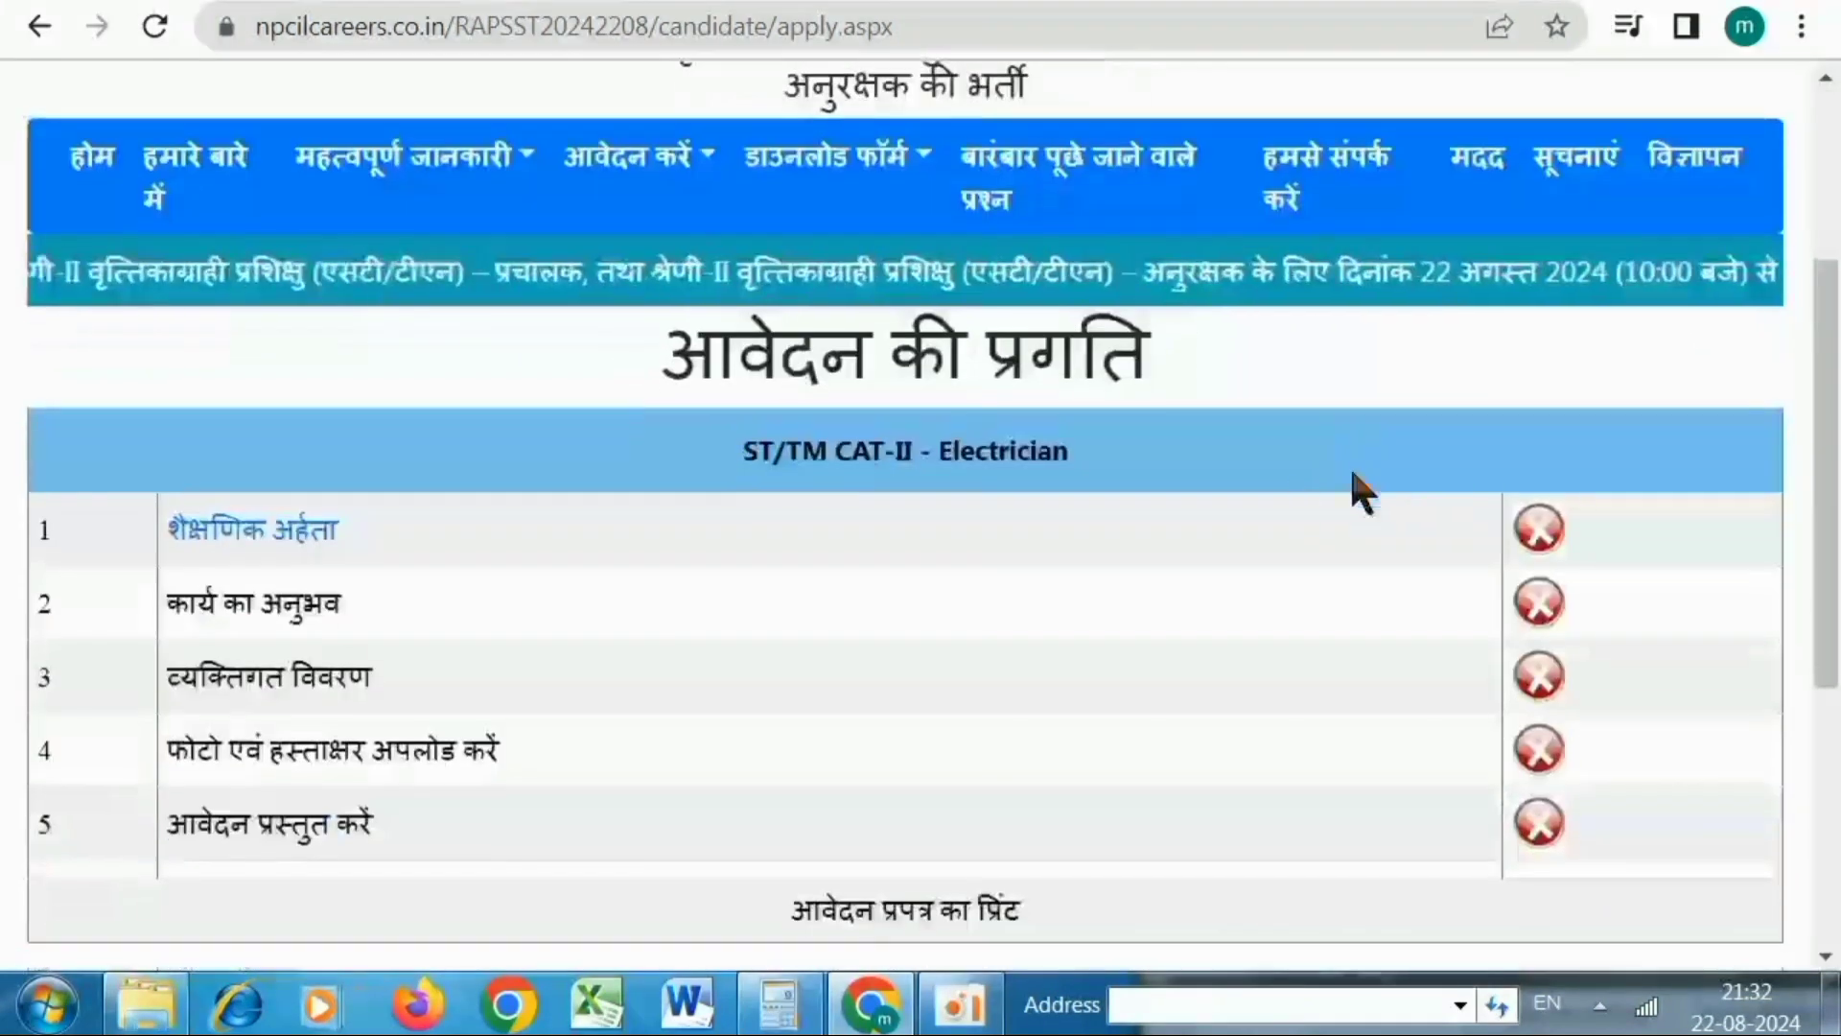
{"action": "left_click", "coordinate": [270, 534]}
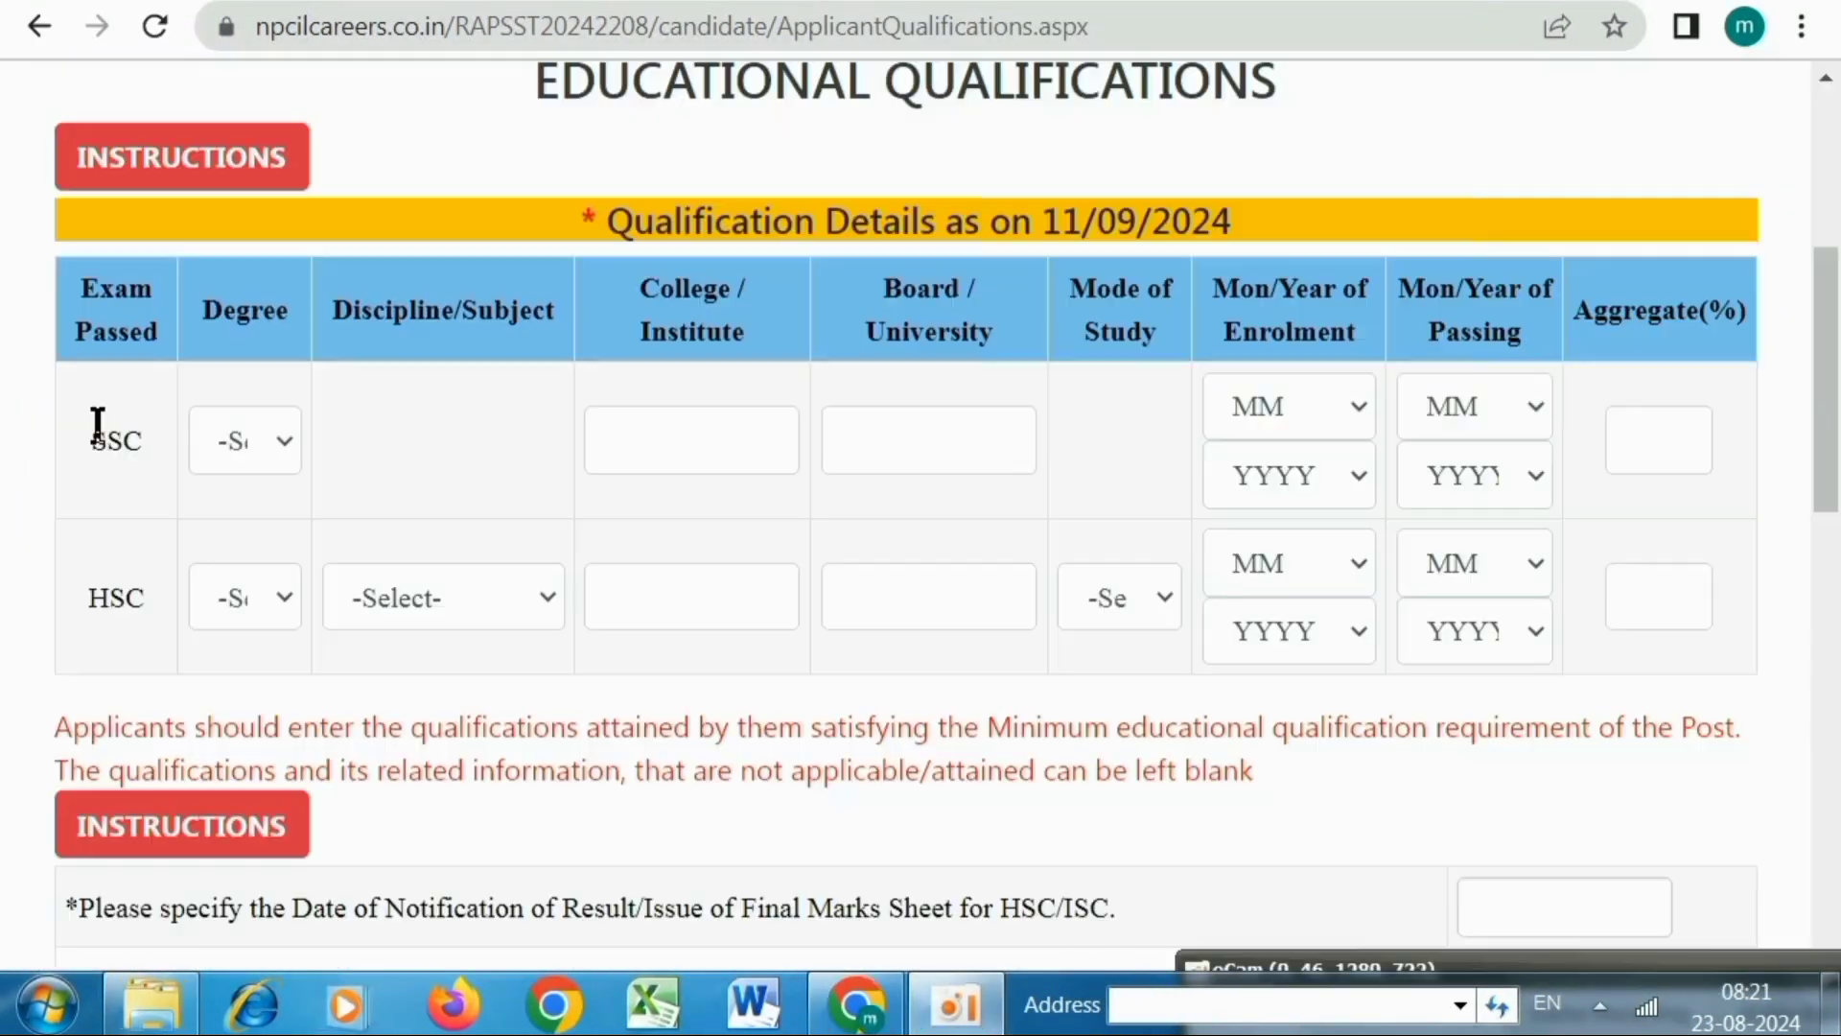
In the SSC row, set the degree to SSC and enter GBUMV VARANASI as the college/institute.
{"action": "left_click_drag", "start_coordinate": [93, 440], "coordinate": [133, 451]}
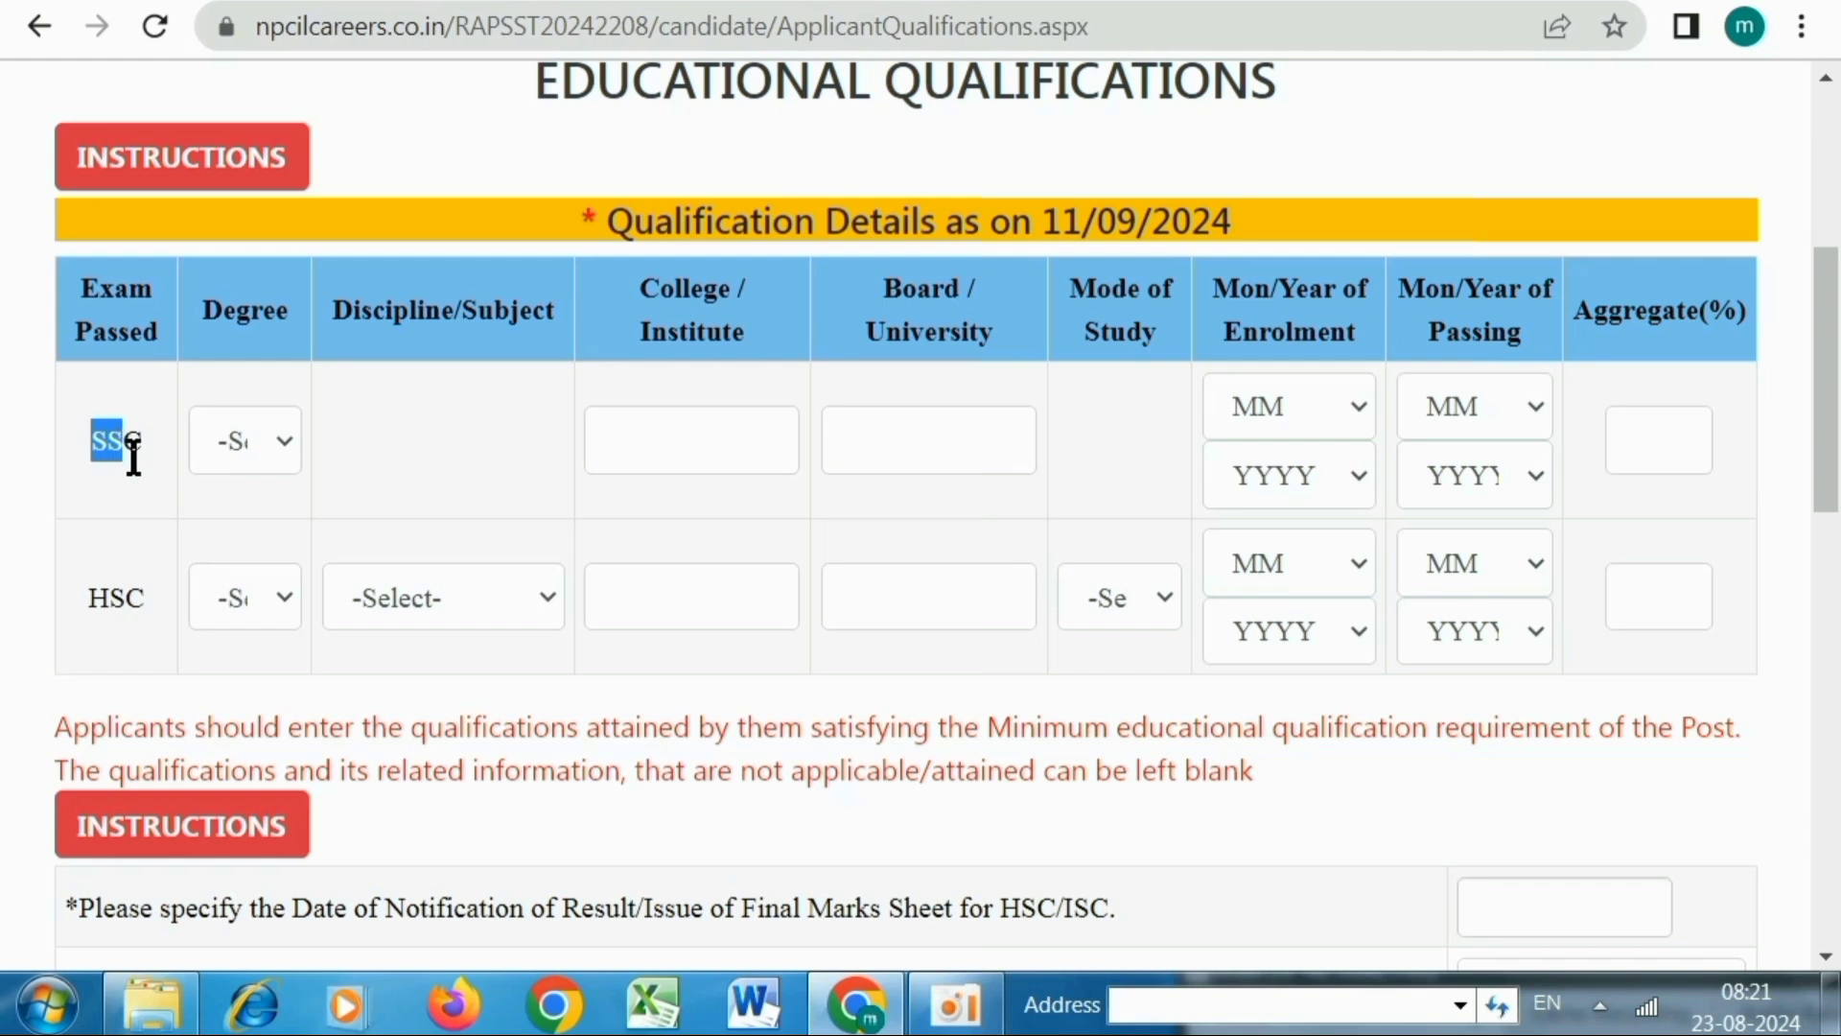
{"action": "left_click", "coordinate": [235, 437]}
{"action": "left_click", "coordinate": [246, 526]}
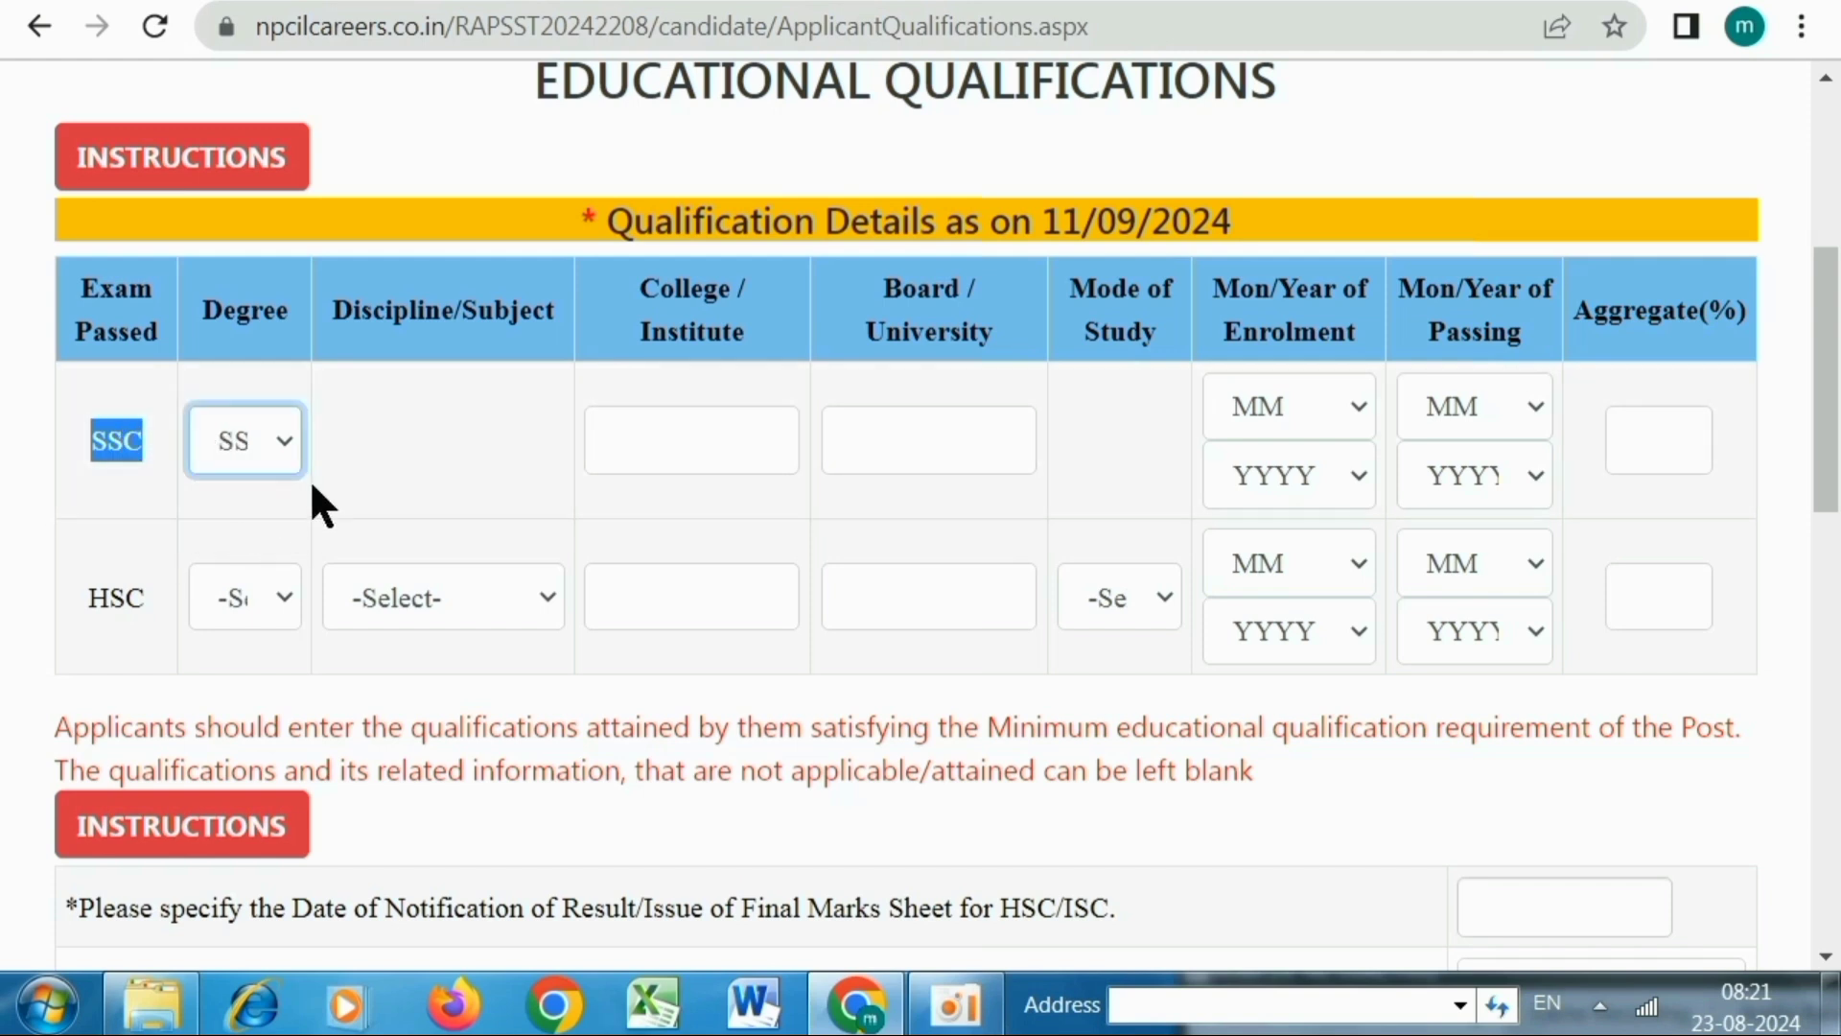
{"action": "left_click", "coordinate": [650, 474]}
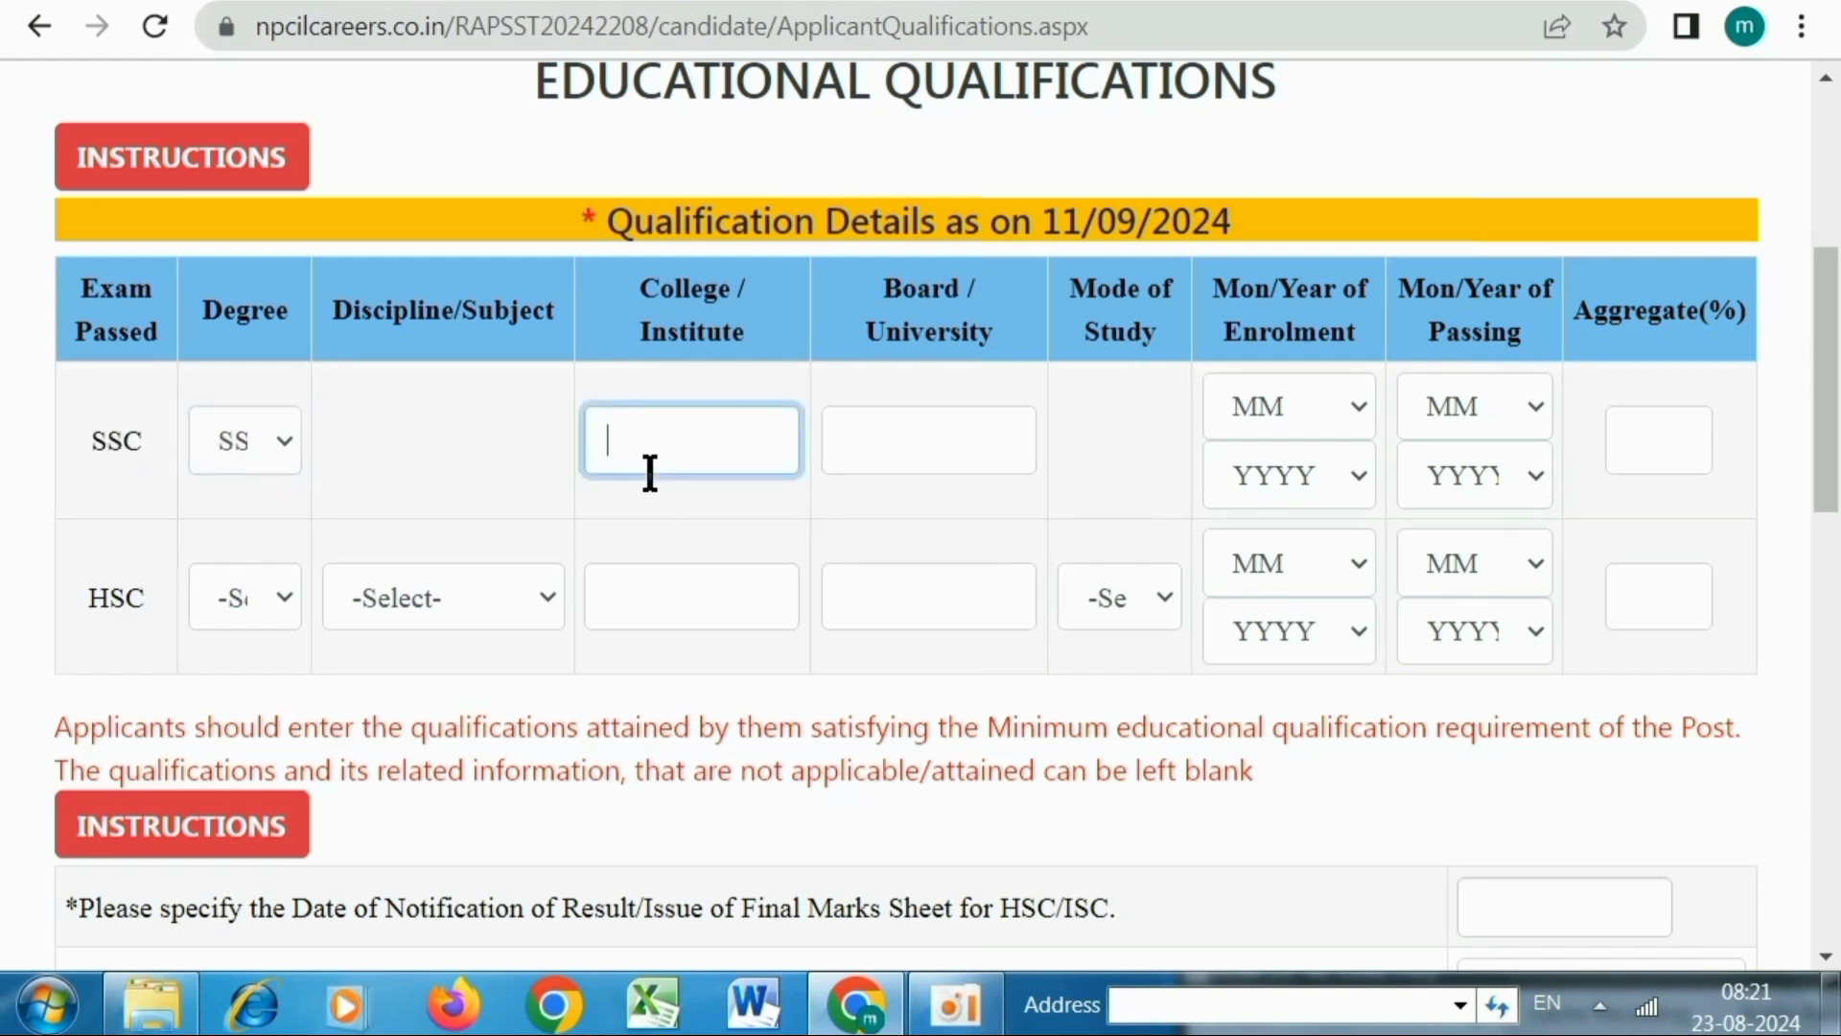
{"action": "type", "text": "GBUMV V"}
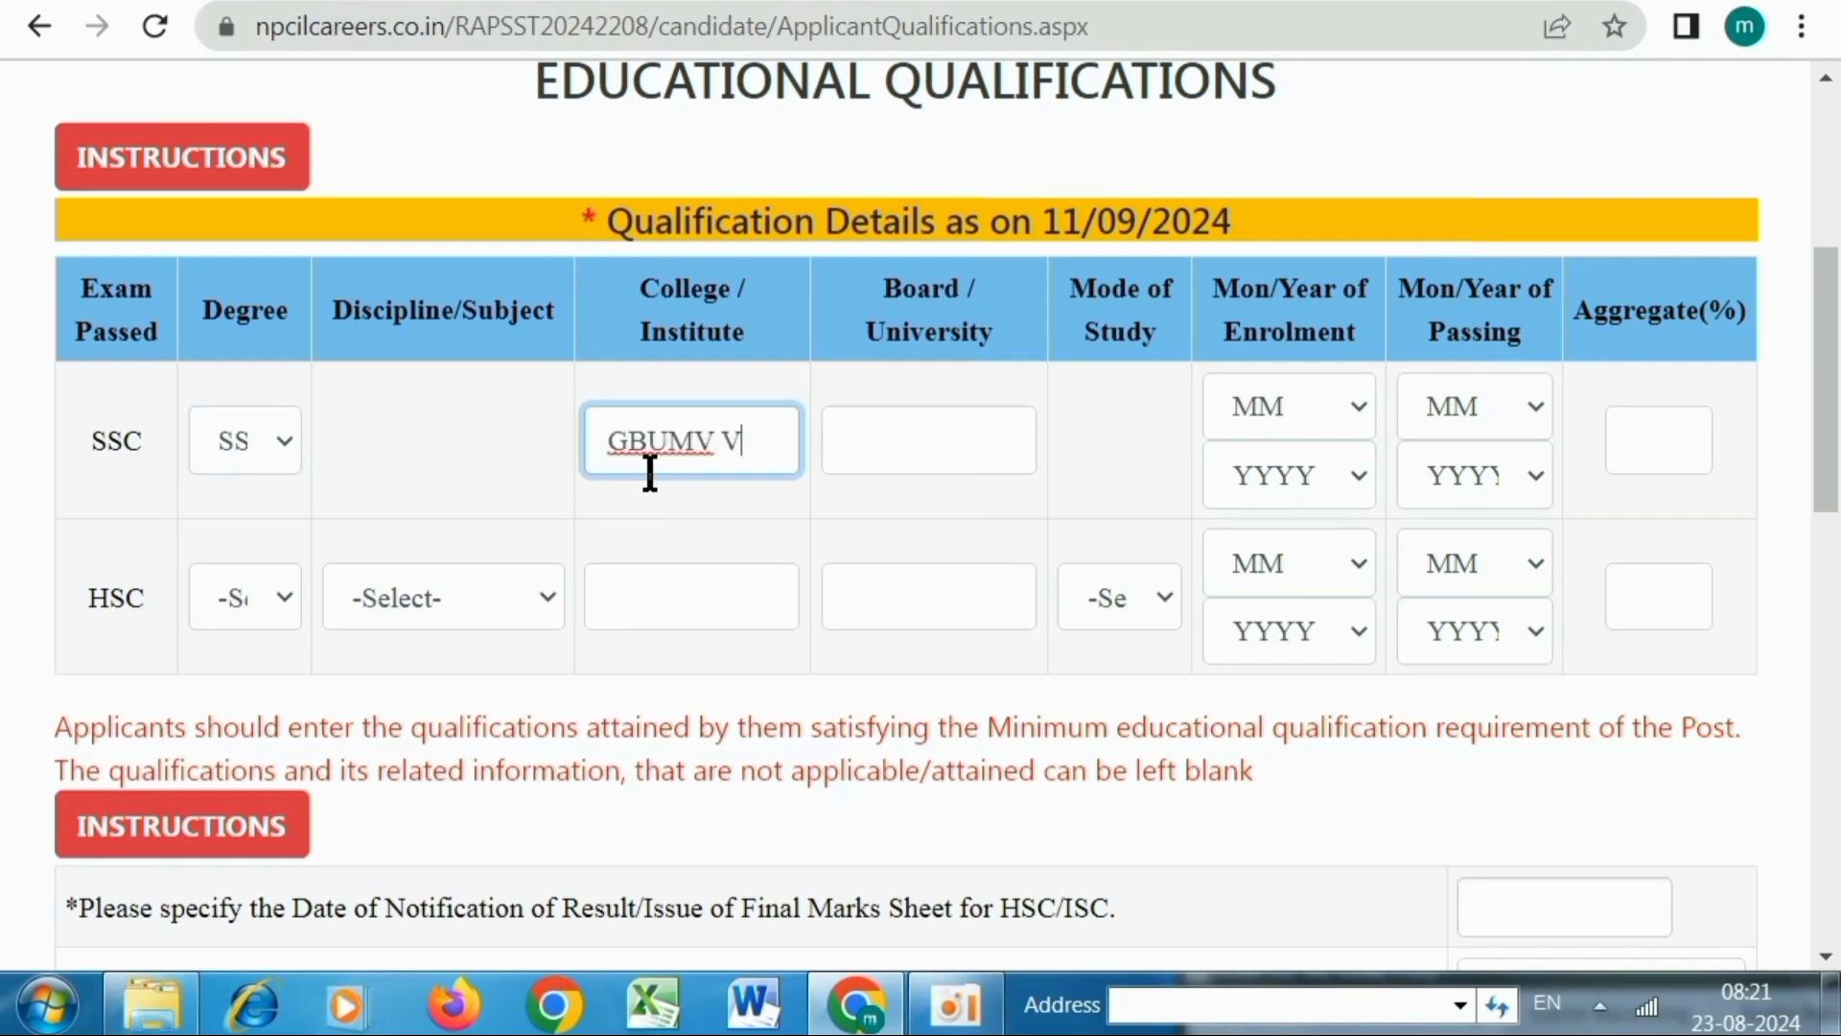
{"action": "type", "text": "ARANASI"}
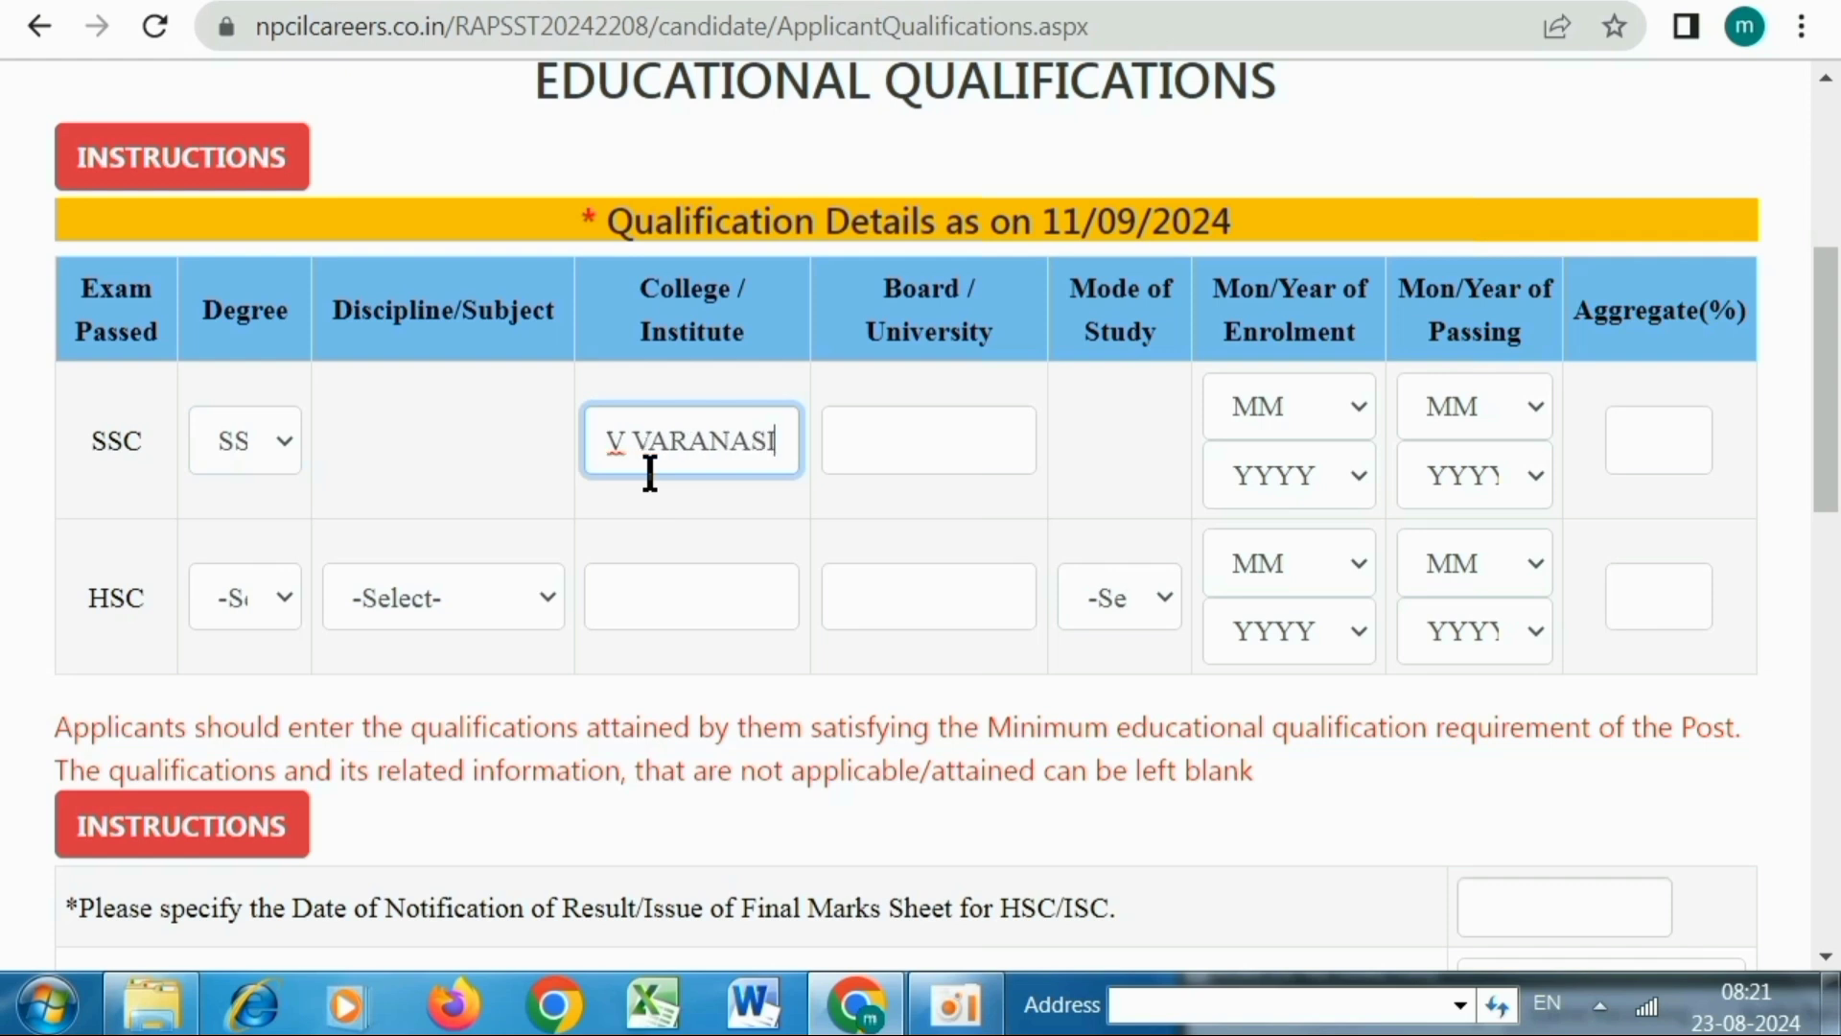
In the SSC row, enter UP BOARD as the board/university and set the enrolment month and year to 4 and 2019.
{"action": "left_click", "coordinate": [880, 452]}
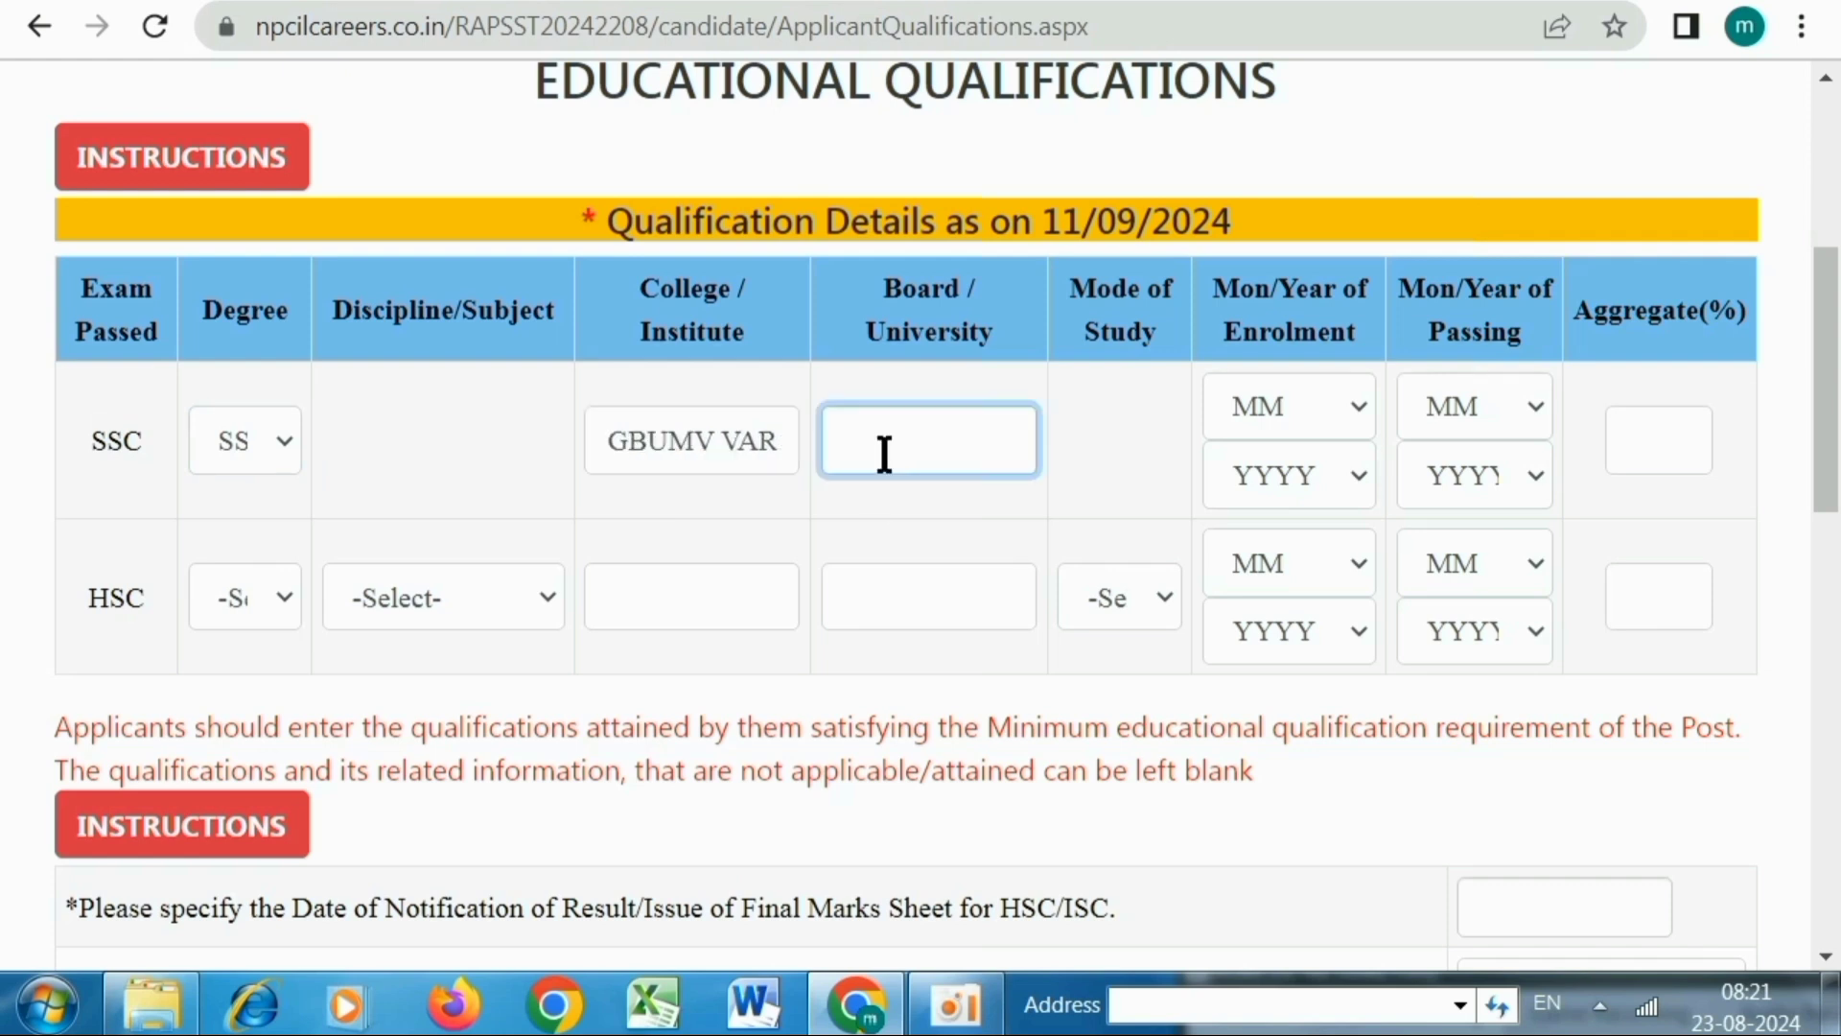
{"action": "type", "text": "UP BOARD"}
{"action": "left_click", "coordinate": [1275, 415]}
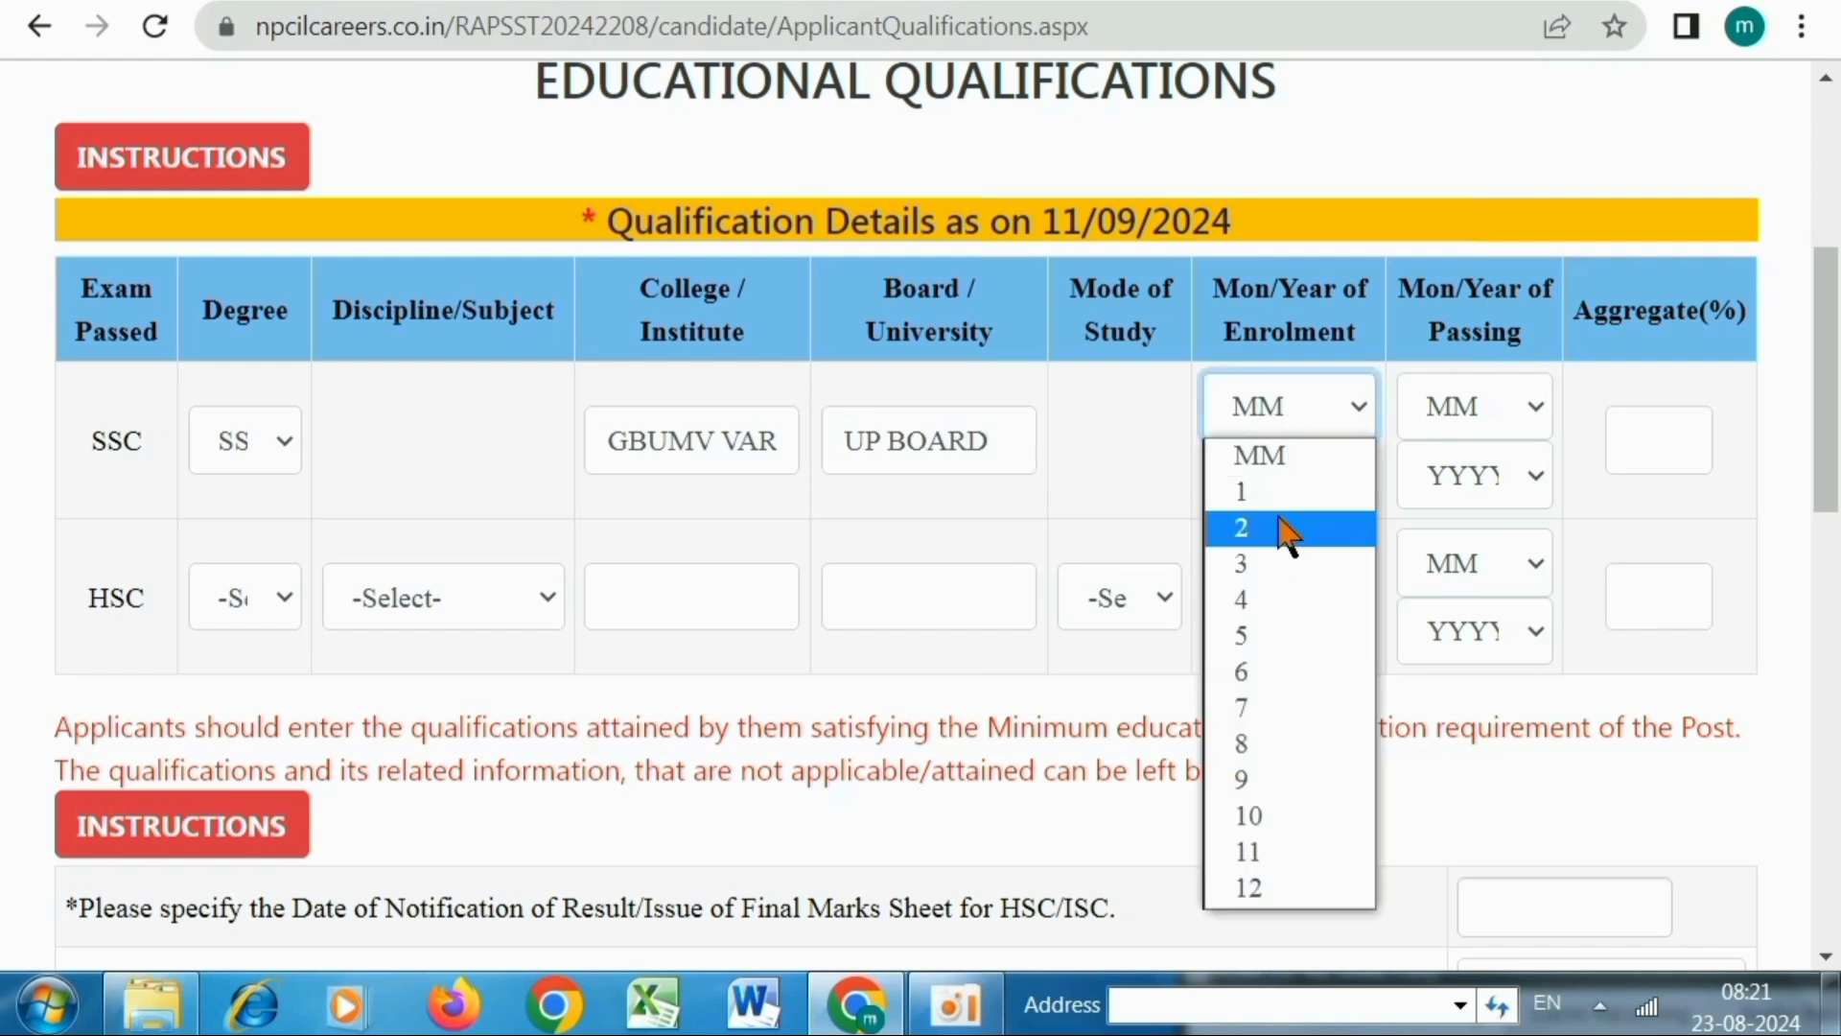
{"action": "left_click", "coordinate": [1282, 596]}
{"action": "left_click", "coordinate": [1272, 480]}
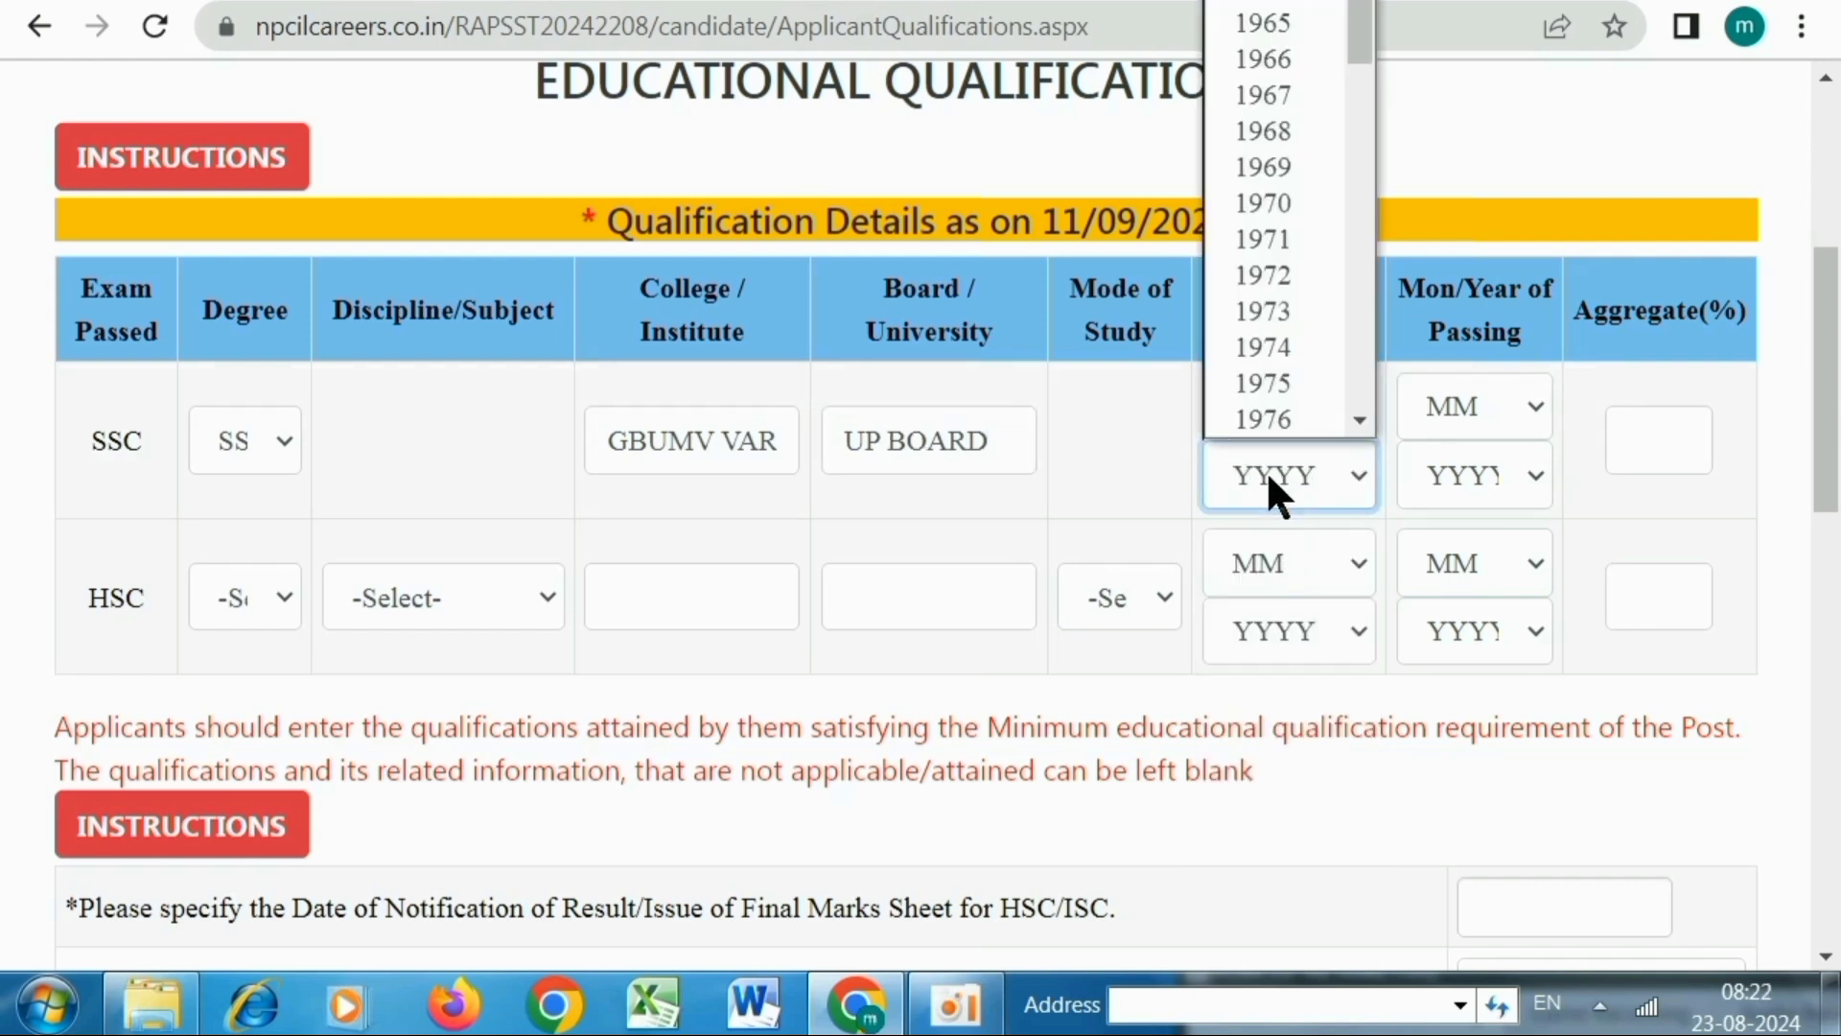
{"action": "scroll", "coordinate": [1273, 354], "scroll_direction": "down", "scroll_amount": 12}
{"action": "scroll", "coordinate": [1277, 355], "scroll_direction": "down", "scroll_amount": 3}
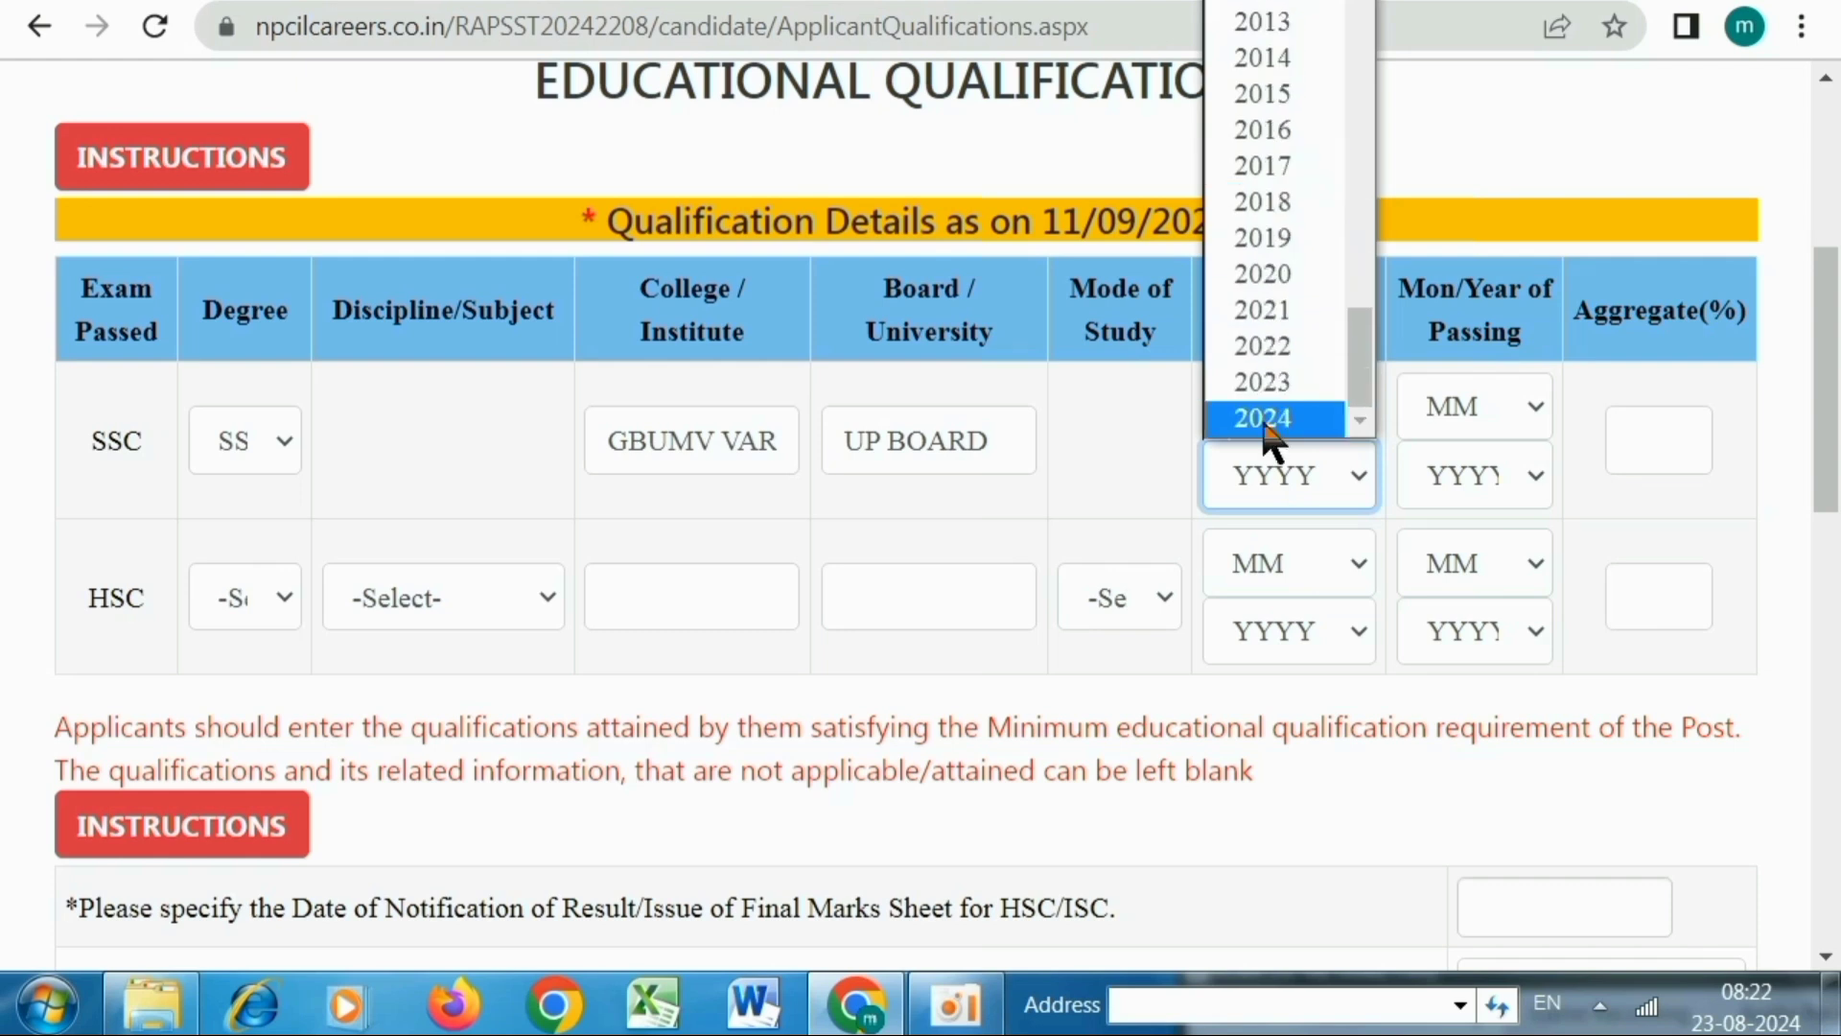
{"action": "left_click", "coordinate": [1268, 240]}
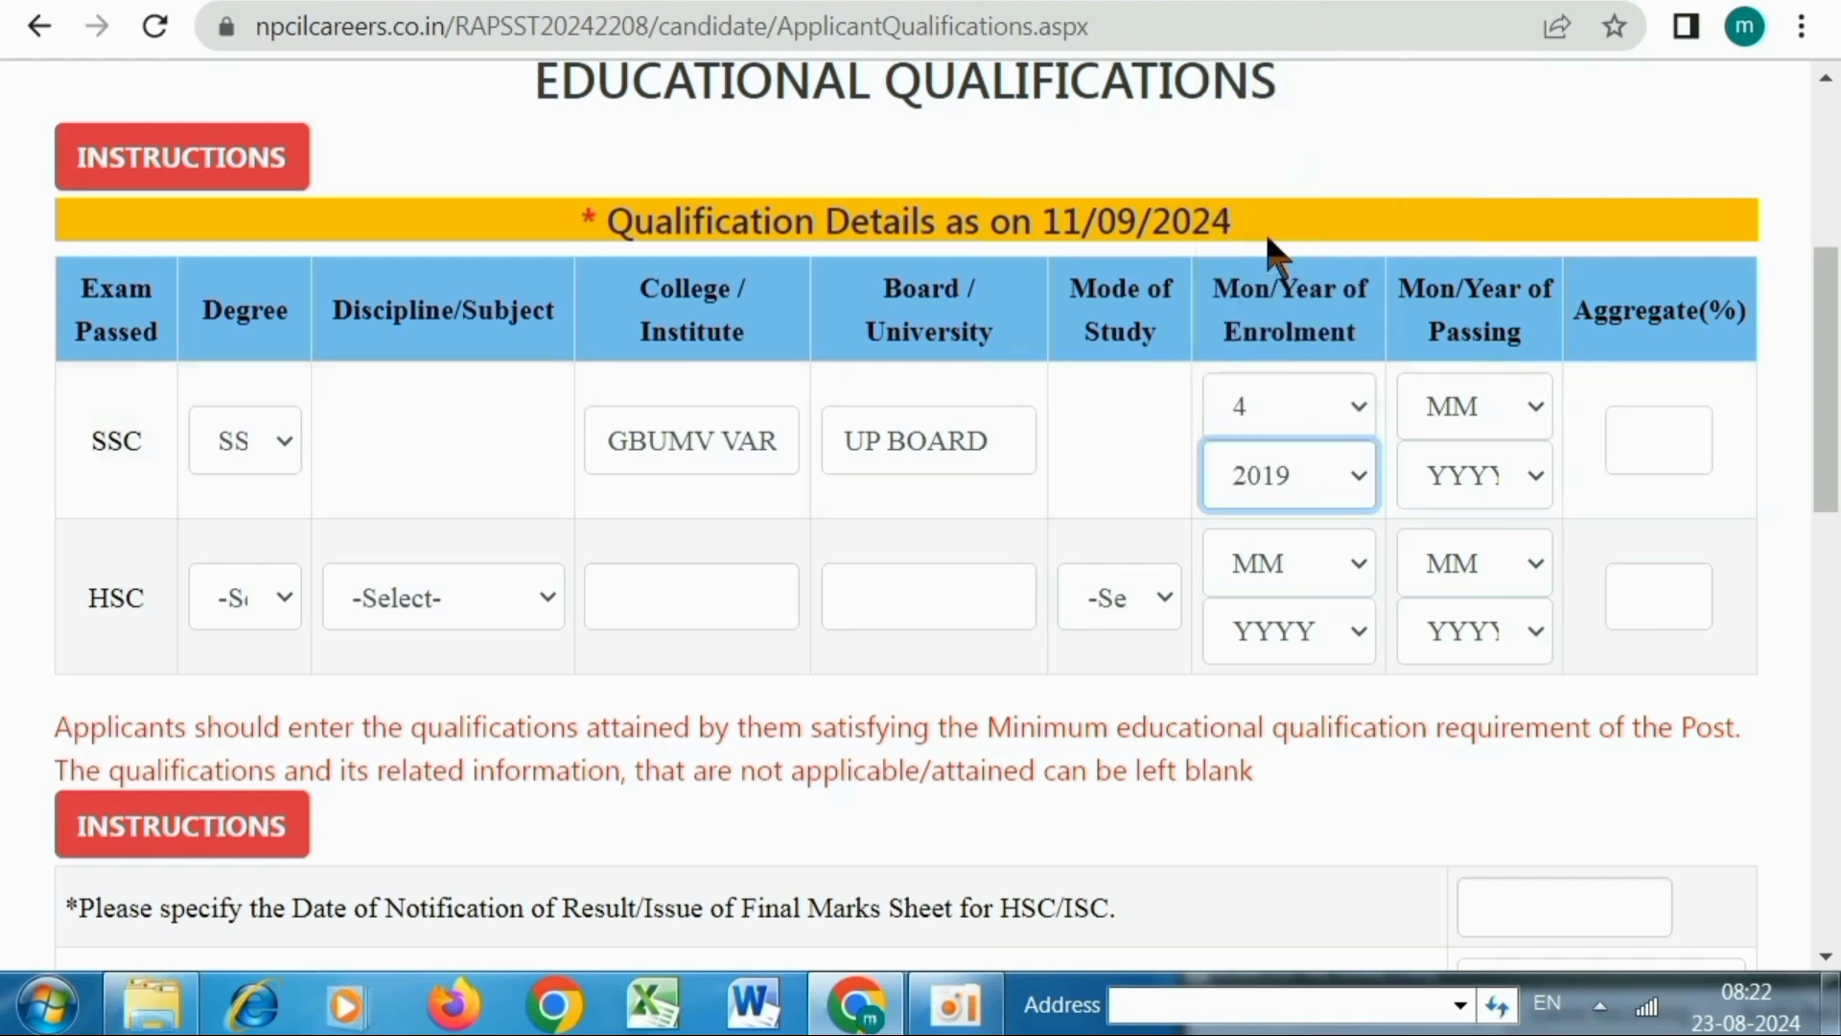
Set the SSC passing month and year to 4 and 2020, and enter 80 as the aggregate percentage.
{"action": "left_click", "coordinate": [1492, 406]}
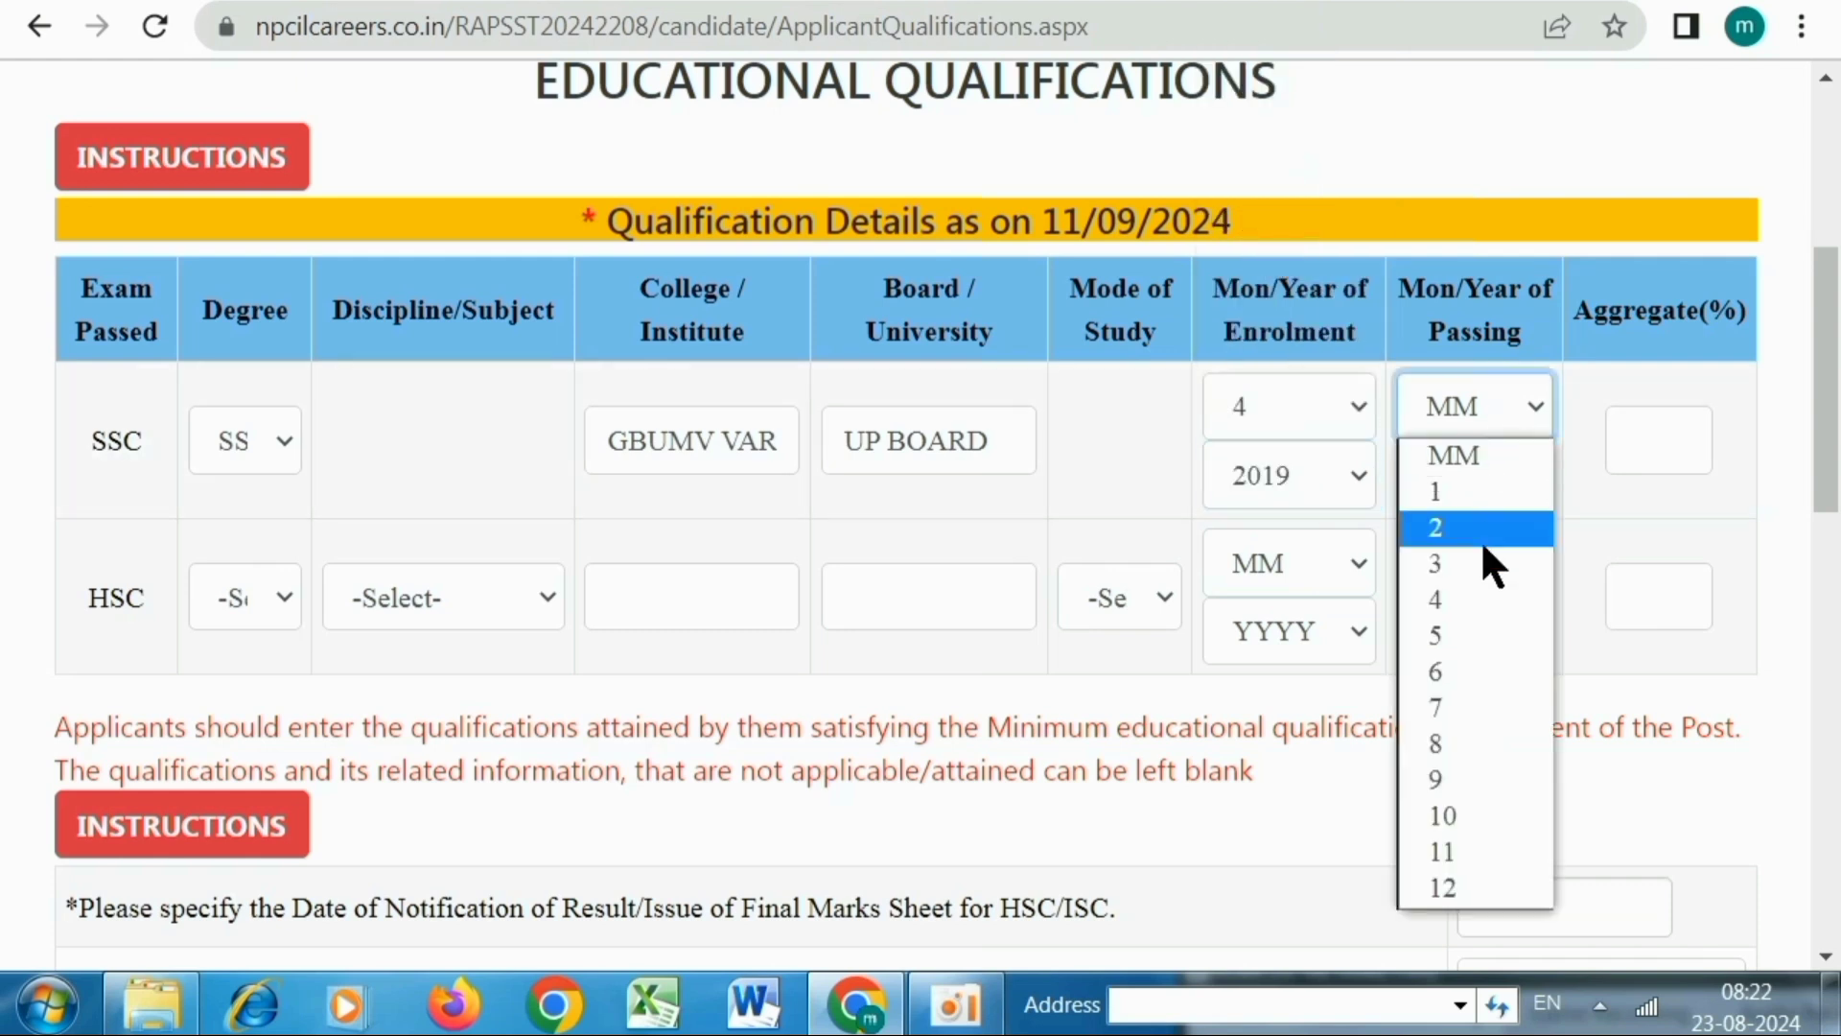
{"action": "left_click", "coordinate": [1467, 604]}
{"action": "left_click", "coordinate": [1464, 467]}
{"action": "scroll", "coordinate": [1460, 373], "scroll_direction": "down", "scroll_amount": 15}
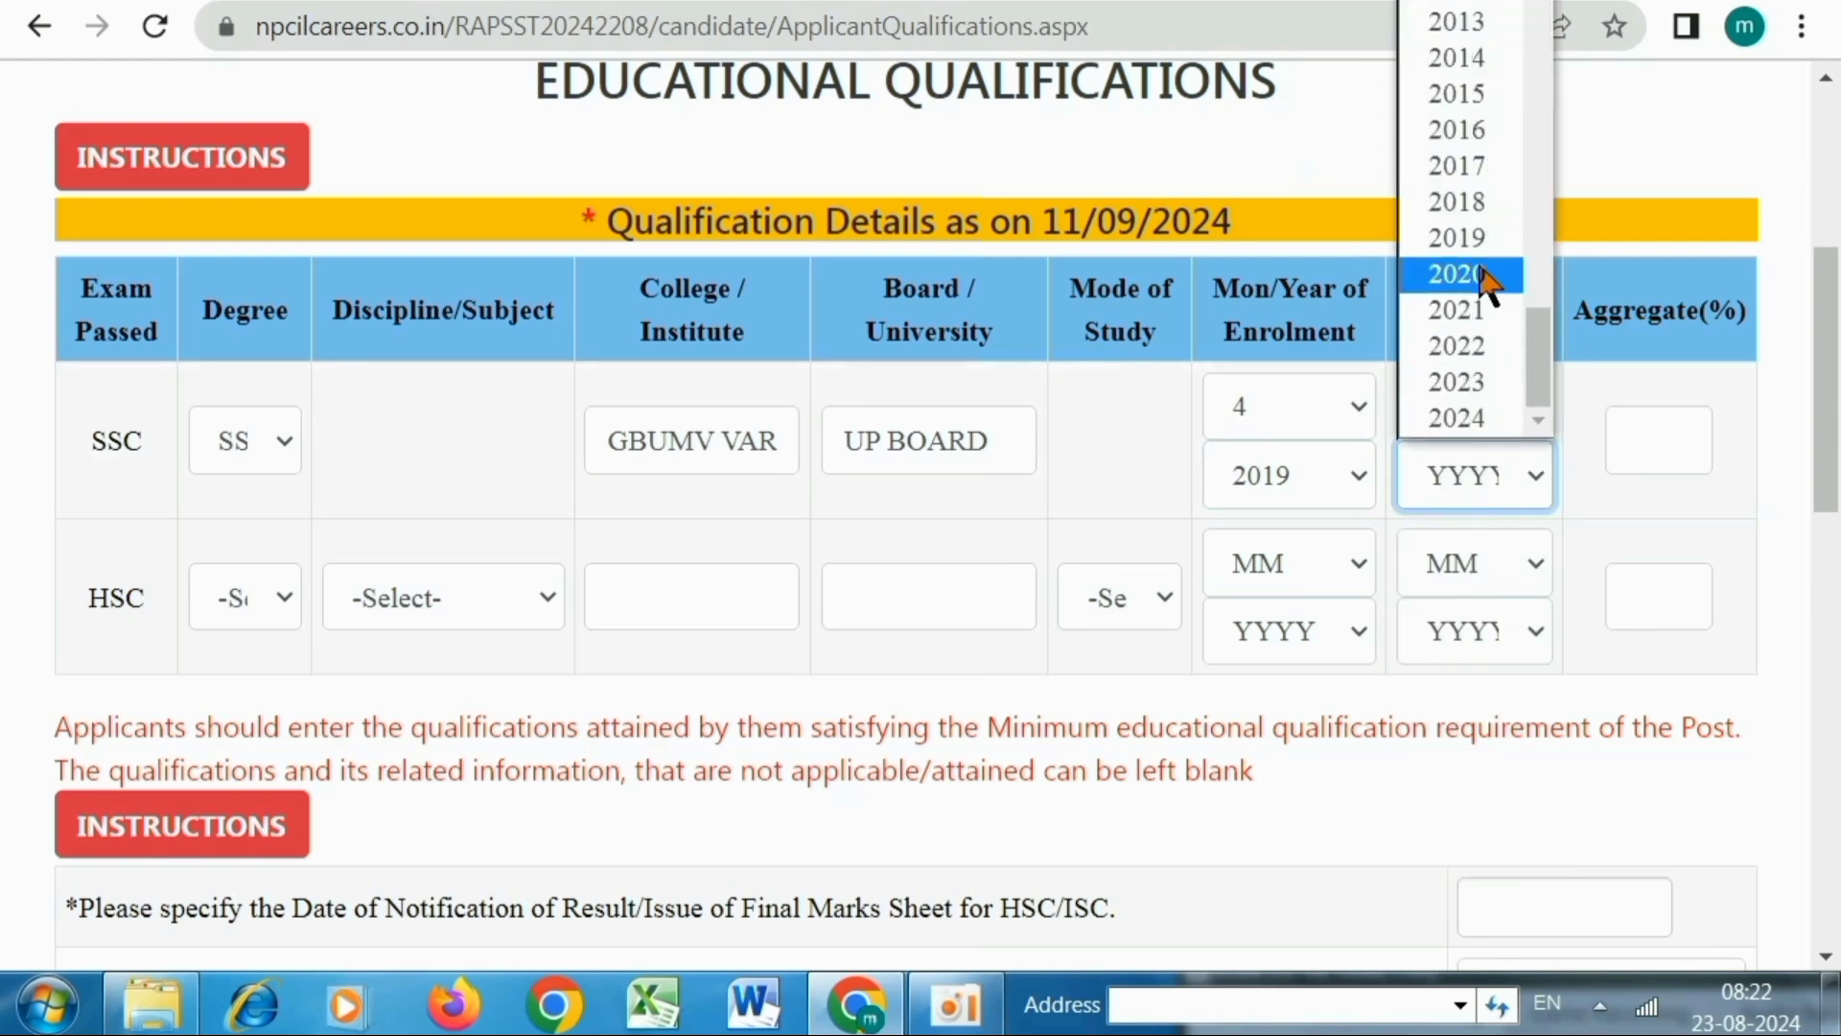
{"action": "left_click", "coordinate": [1487, 280]}
{"action": "left_click", "coordinate": [1626, 444]}
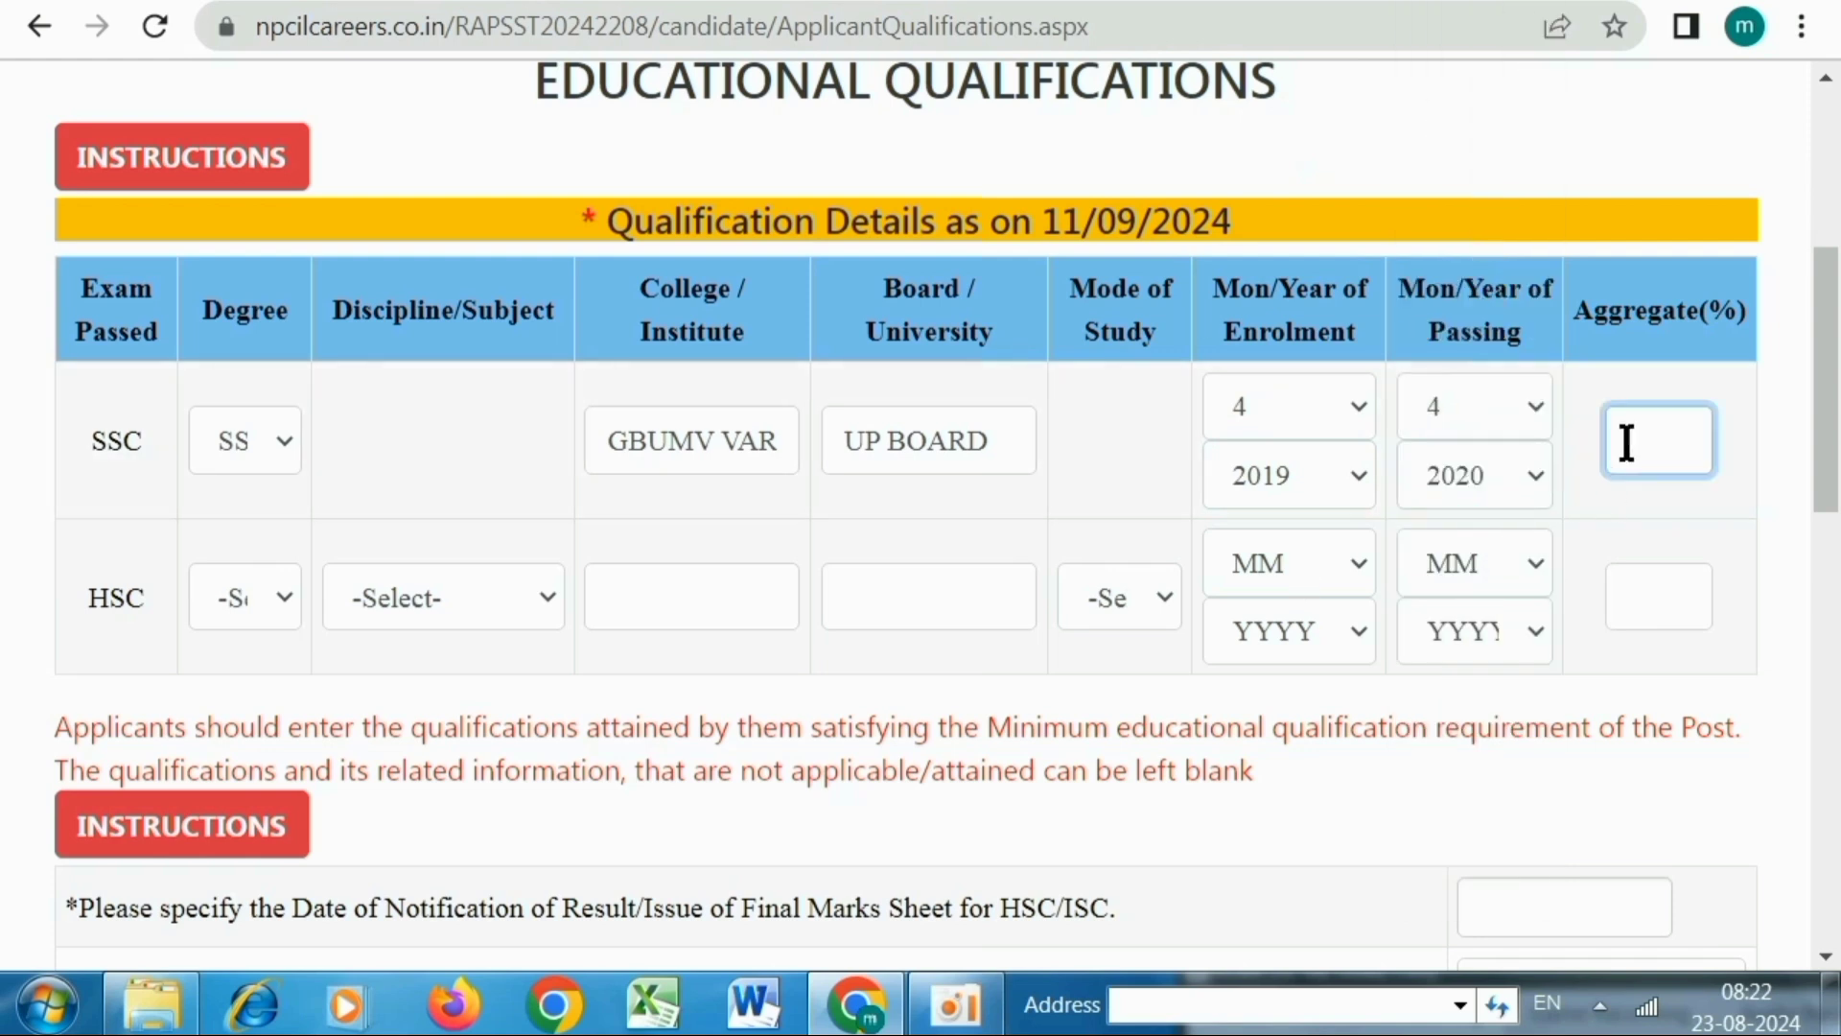
{"action": "type", "text": "80"}
{"action": "left_click_drag", "start_coordinate": [89, 600], "coordinate": [131, 604]}
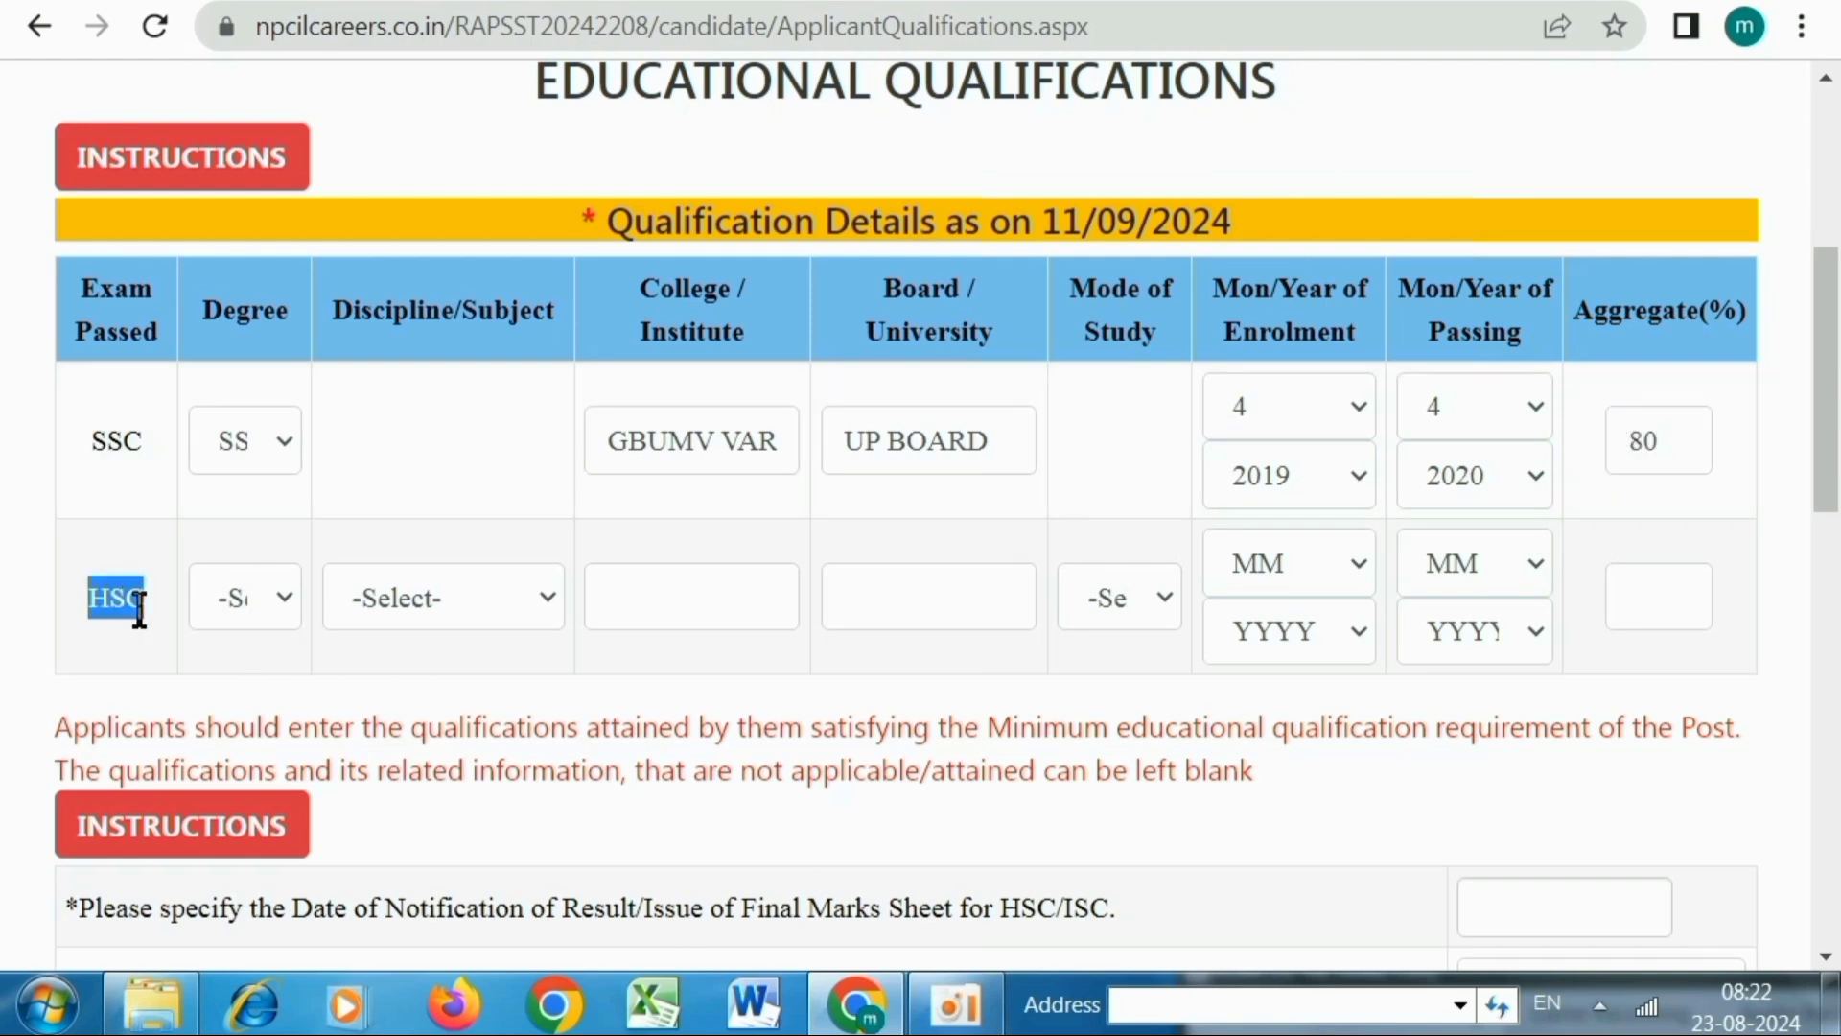
{"action": "left_click", "coordinate": [150, 644]}
{"action": "left_click_drag", "start_coordinate": [97, 591], "coordinate": [146, 596]}
{"action": "left_click", "coordinate": [225, 593]}
{"action": "left_click", "coordinate": [224, 592]}
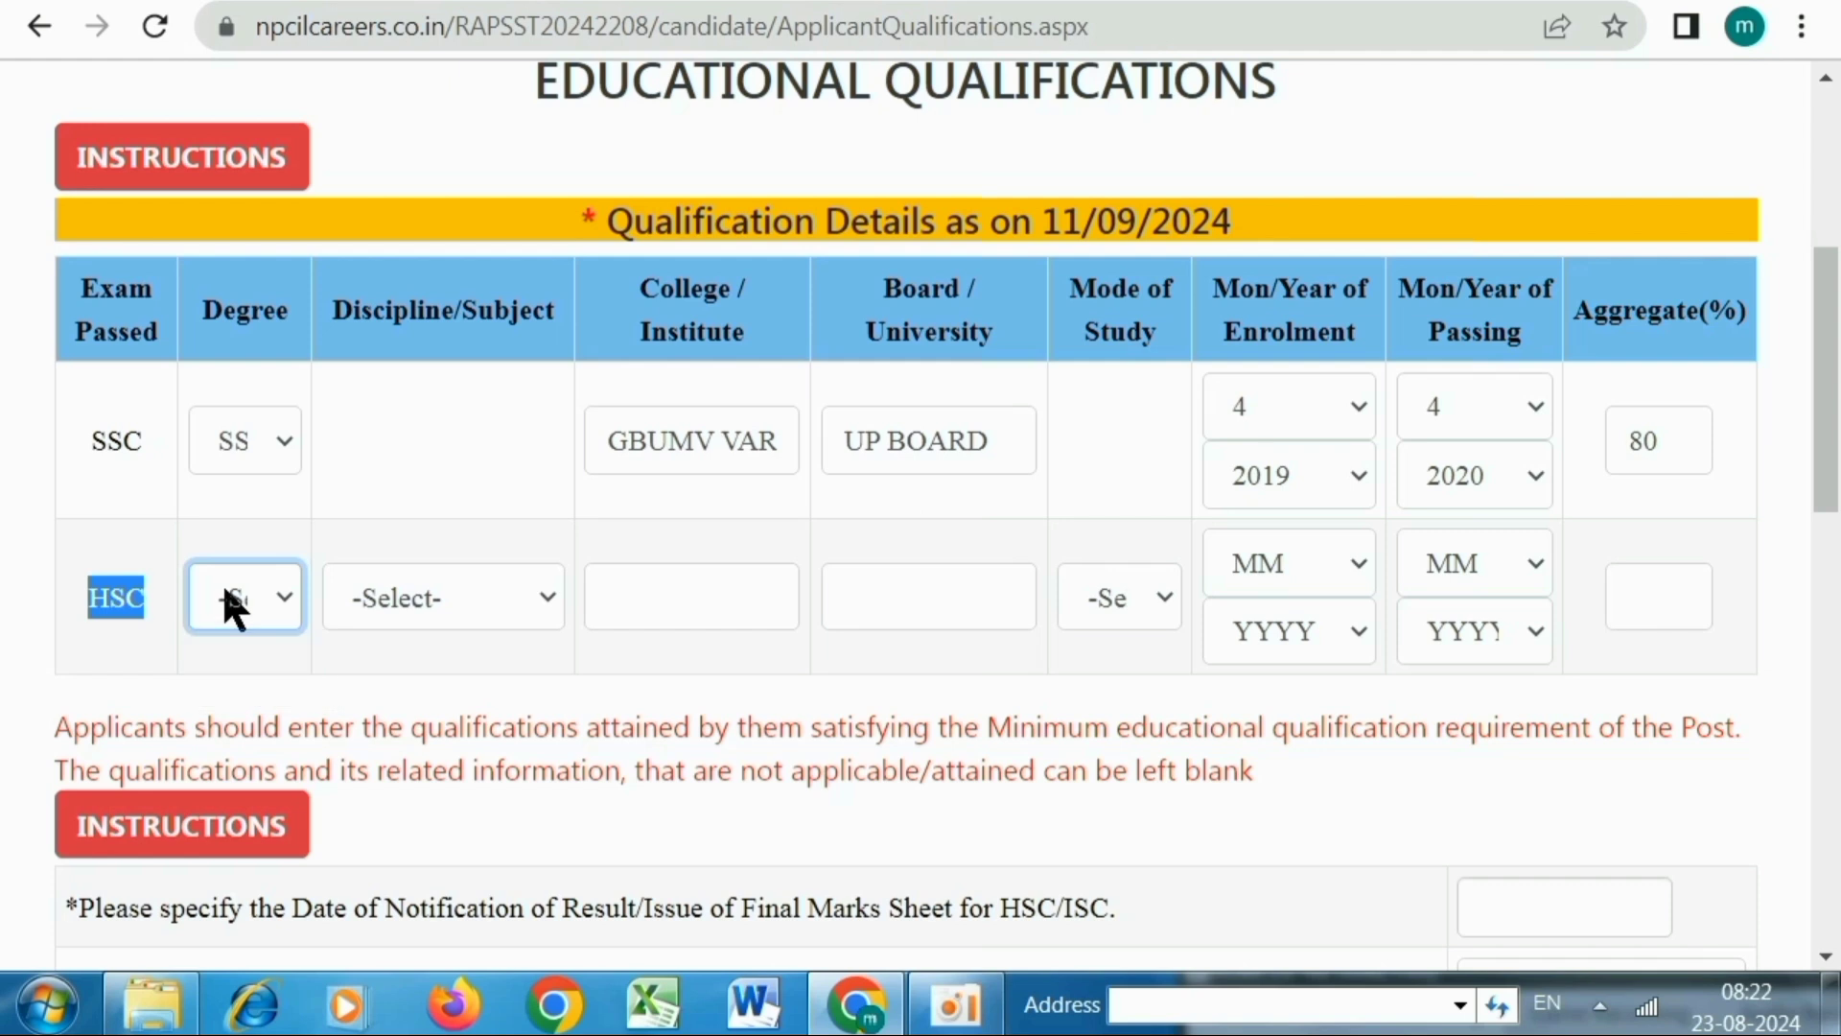
{"action": "left_click", "coordinate": [105, 609]}
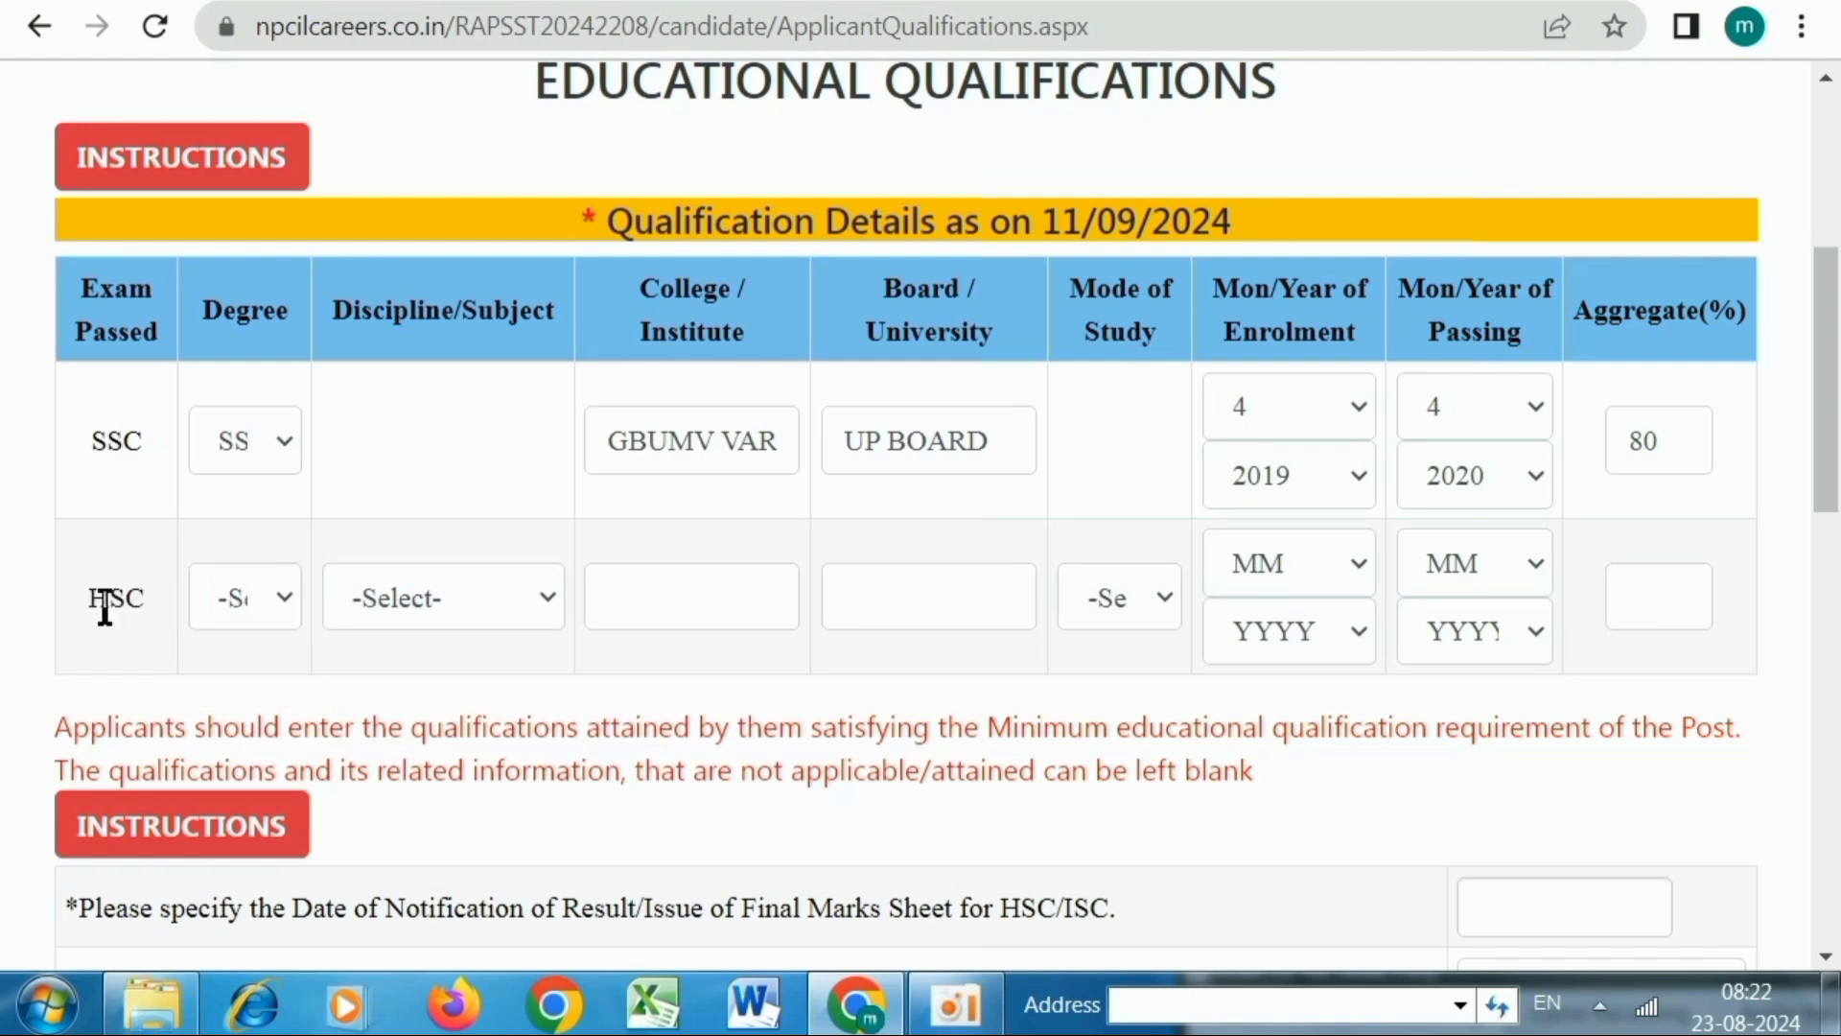
{"action": "left_click_drag", "start_coordinate": [105, 592], "coordinate": [142, 594]}
{"action": "left_click", "coordinate": [97, 608]}
In the HSC row, set the degree to HSC and the discipline/subject to Science with PCM.
{"action": "left_click", "coordinate": [230, 599]}
{"action": "left_click", "coordinate": [249, 681]}
{"action": "left_click", "coordinate": [416, 591]}
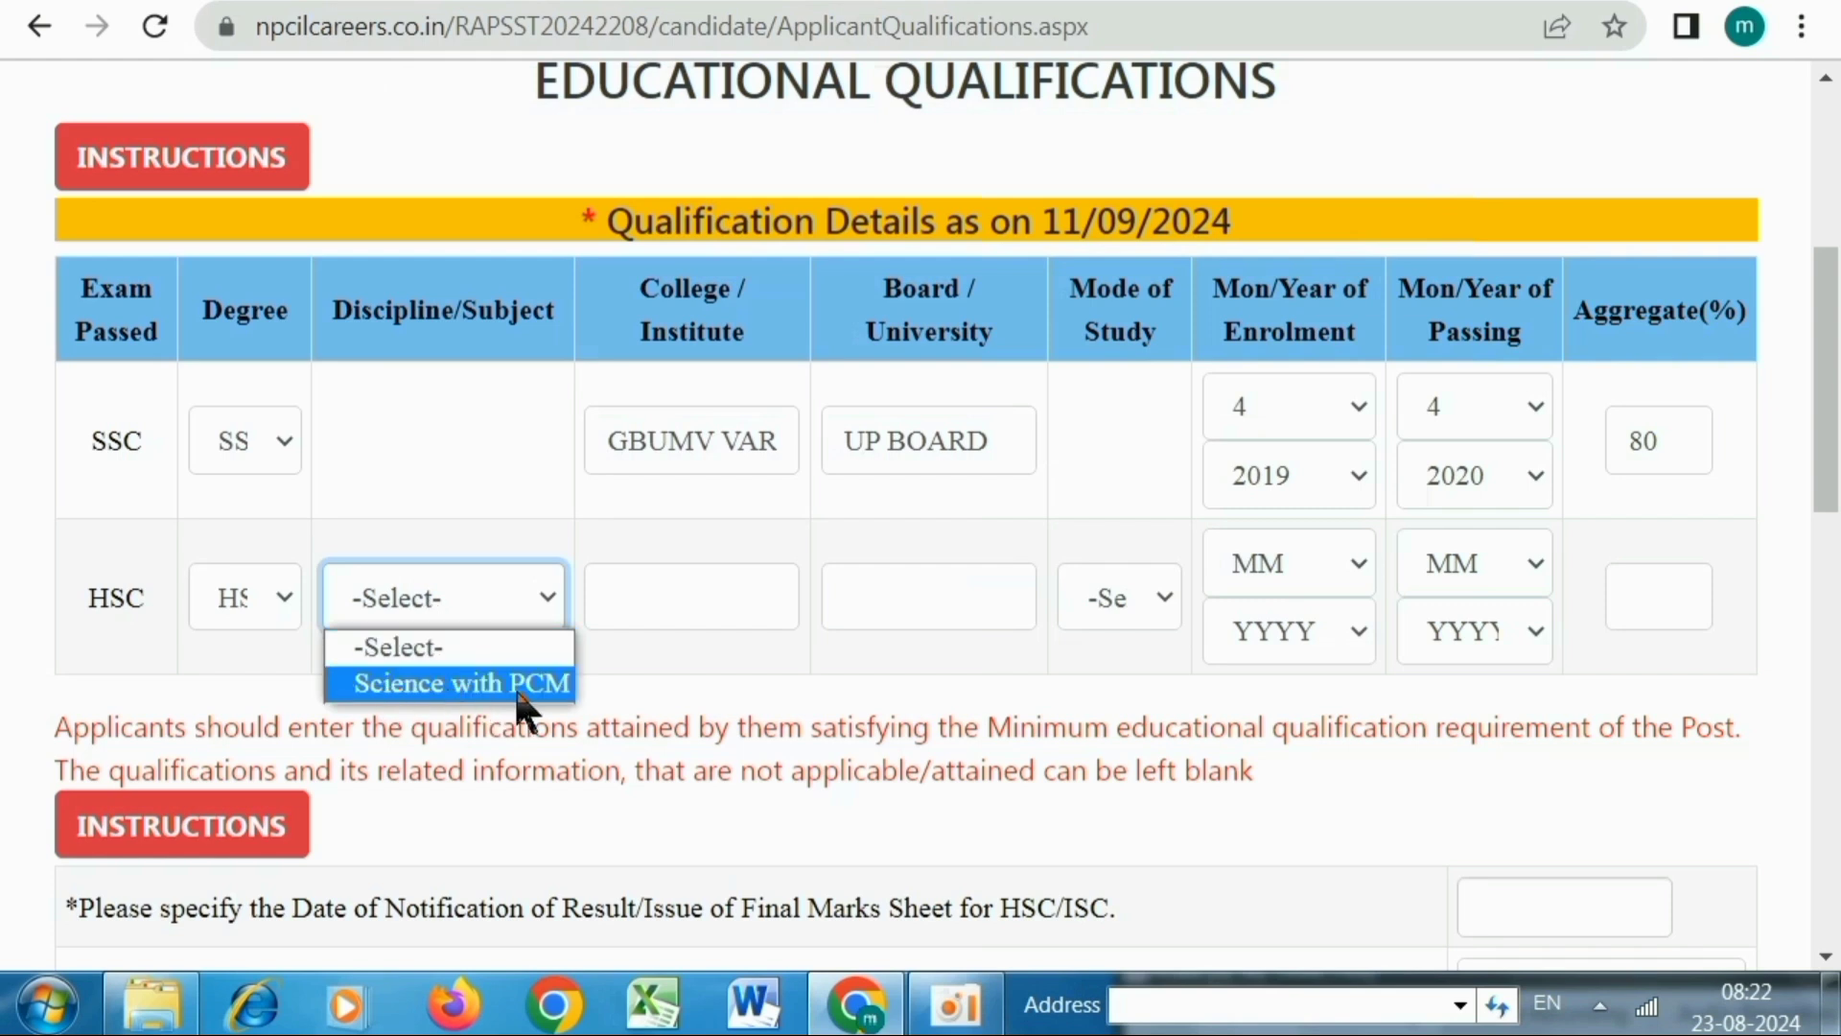
{"action": "left_click", "coordinate": [554, 684]}
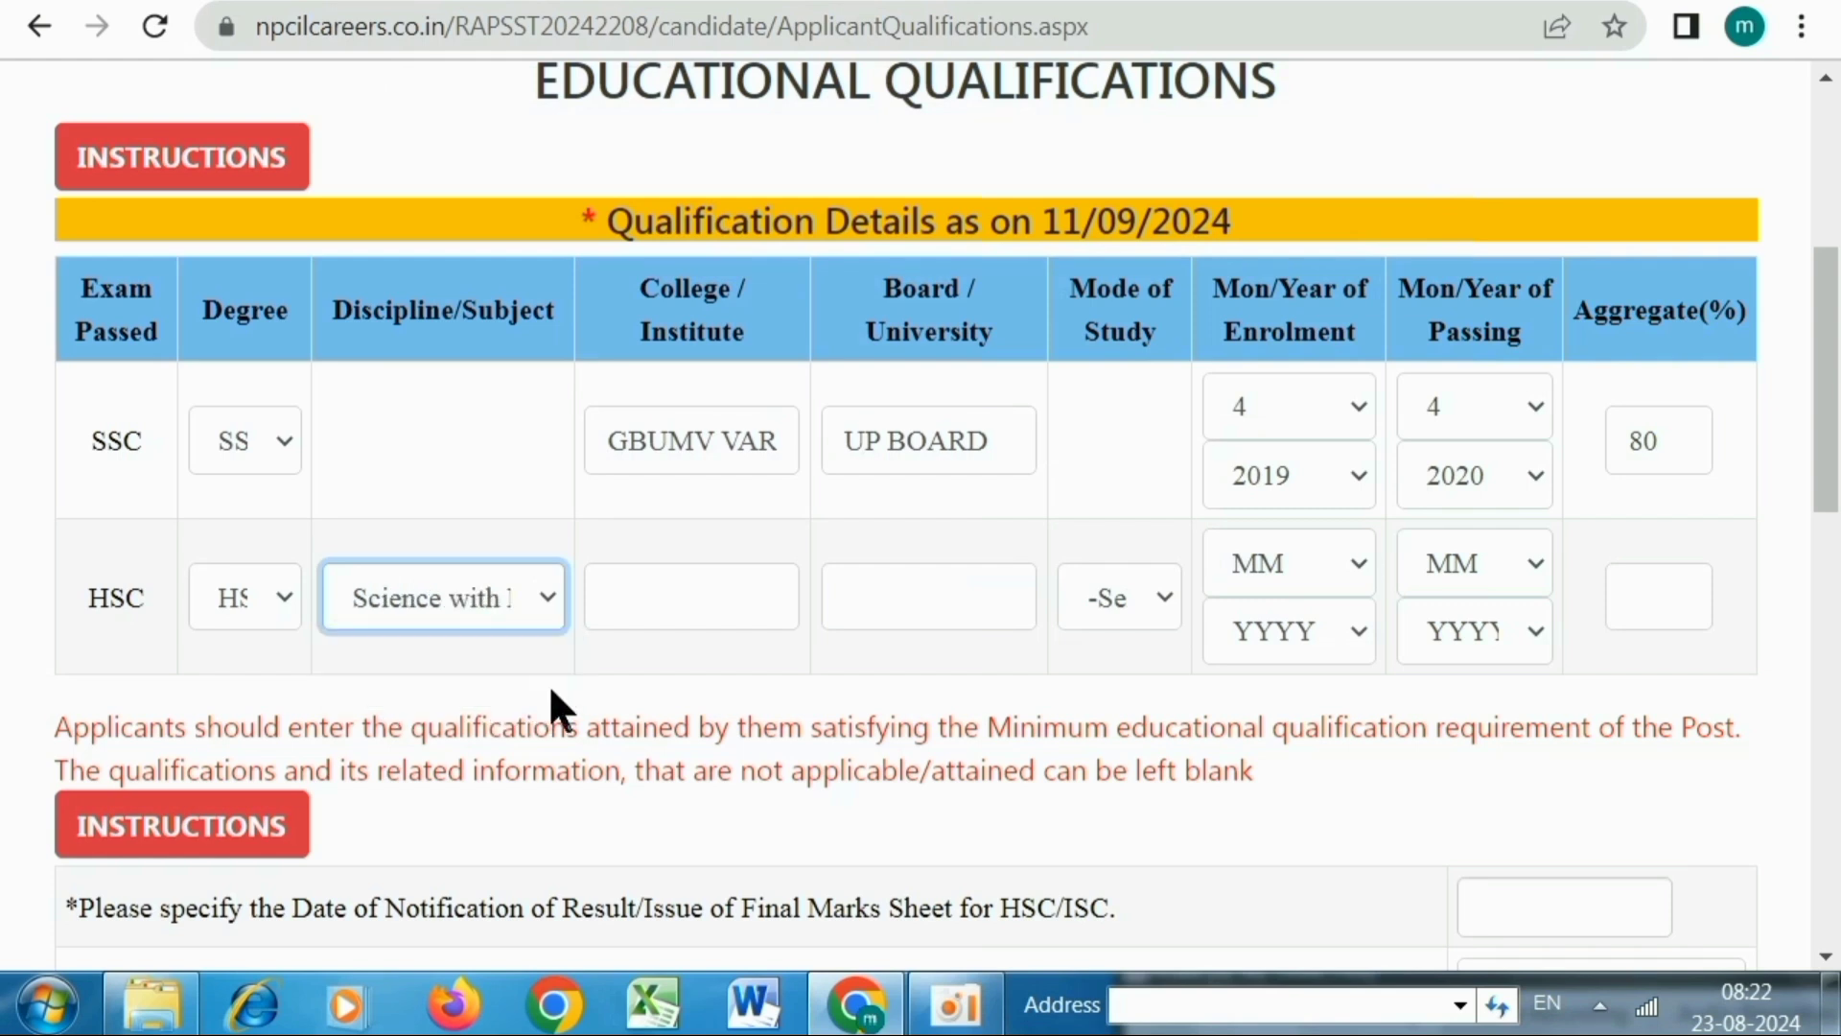
For HSC, enter GOVT INTER as the college/institute and UP BOARD as the board, and set the mode of study to Full Time.
{"action": "left_click", "coordinate": [660, 611]}
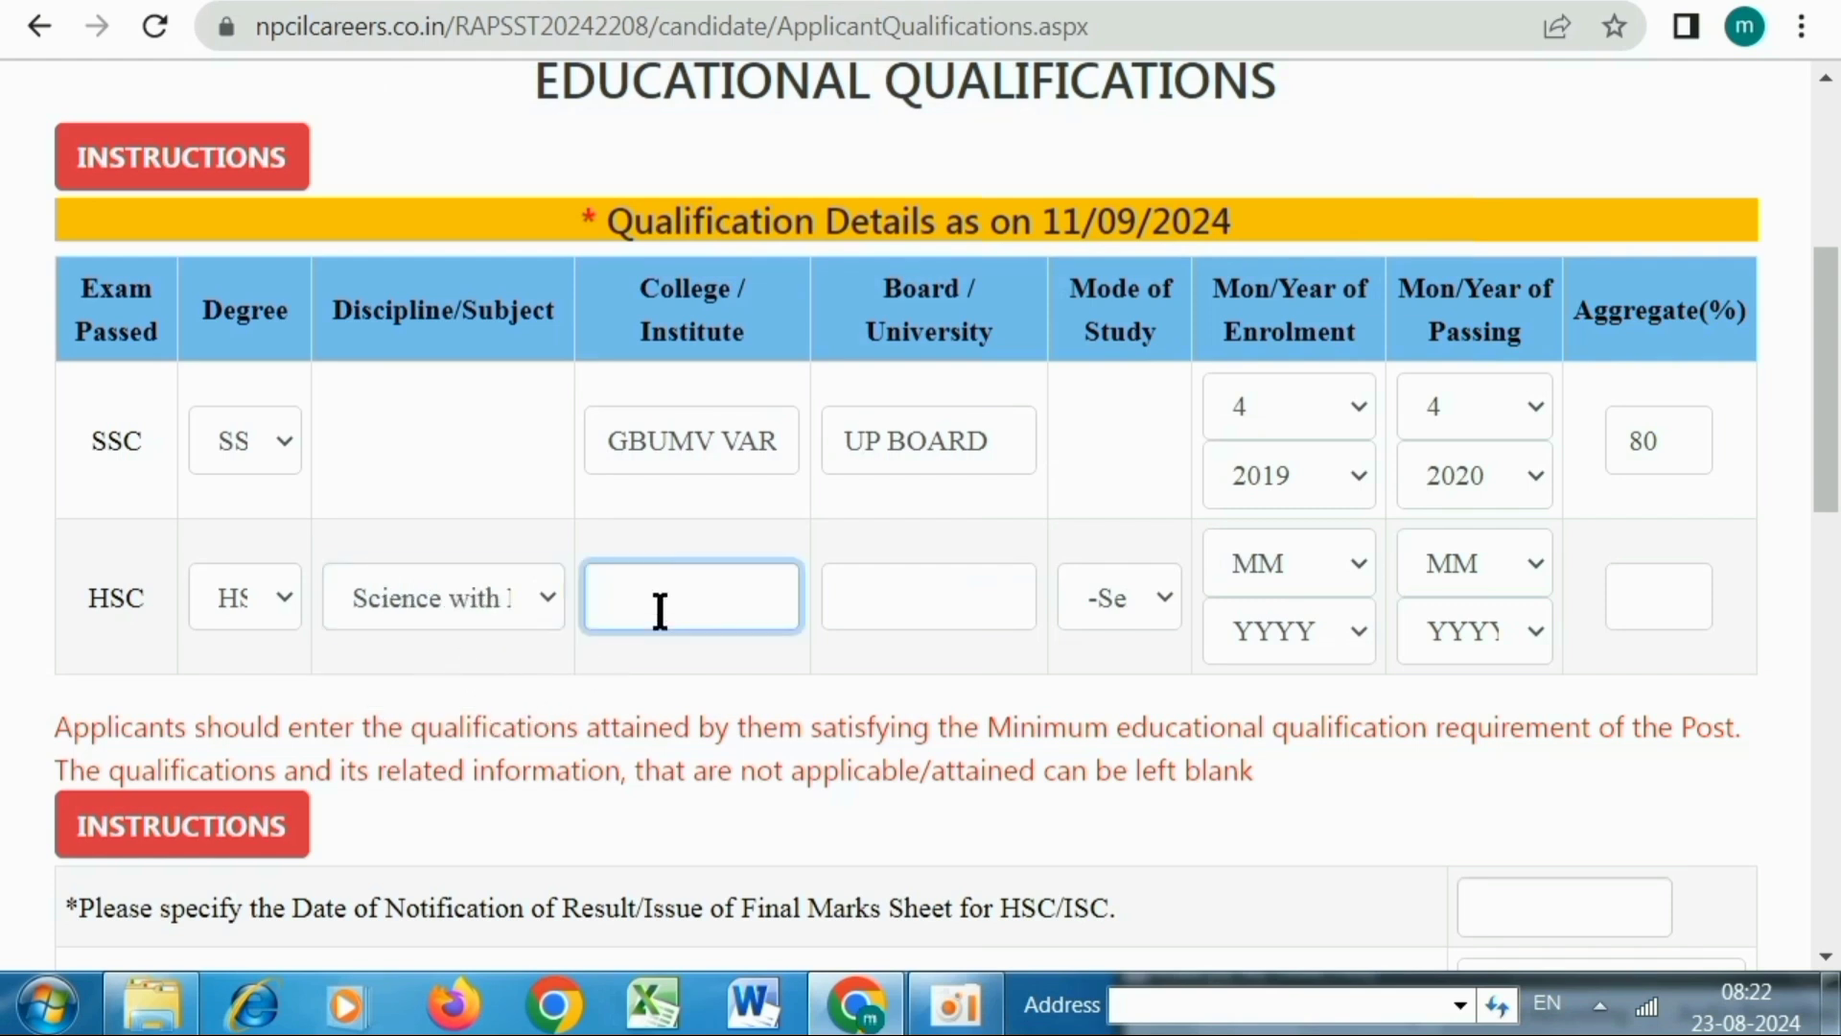
{"action": "type", "text": "GOVT"}
{"action": "type", "text": " INTER"}
{"action": "left_click", "coordinate": [942, 604]}
{"action": "type", "text": "UP BOARD"}
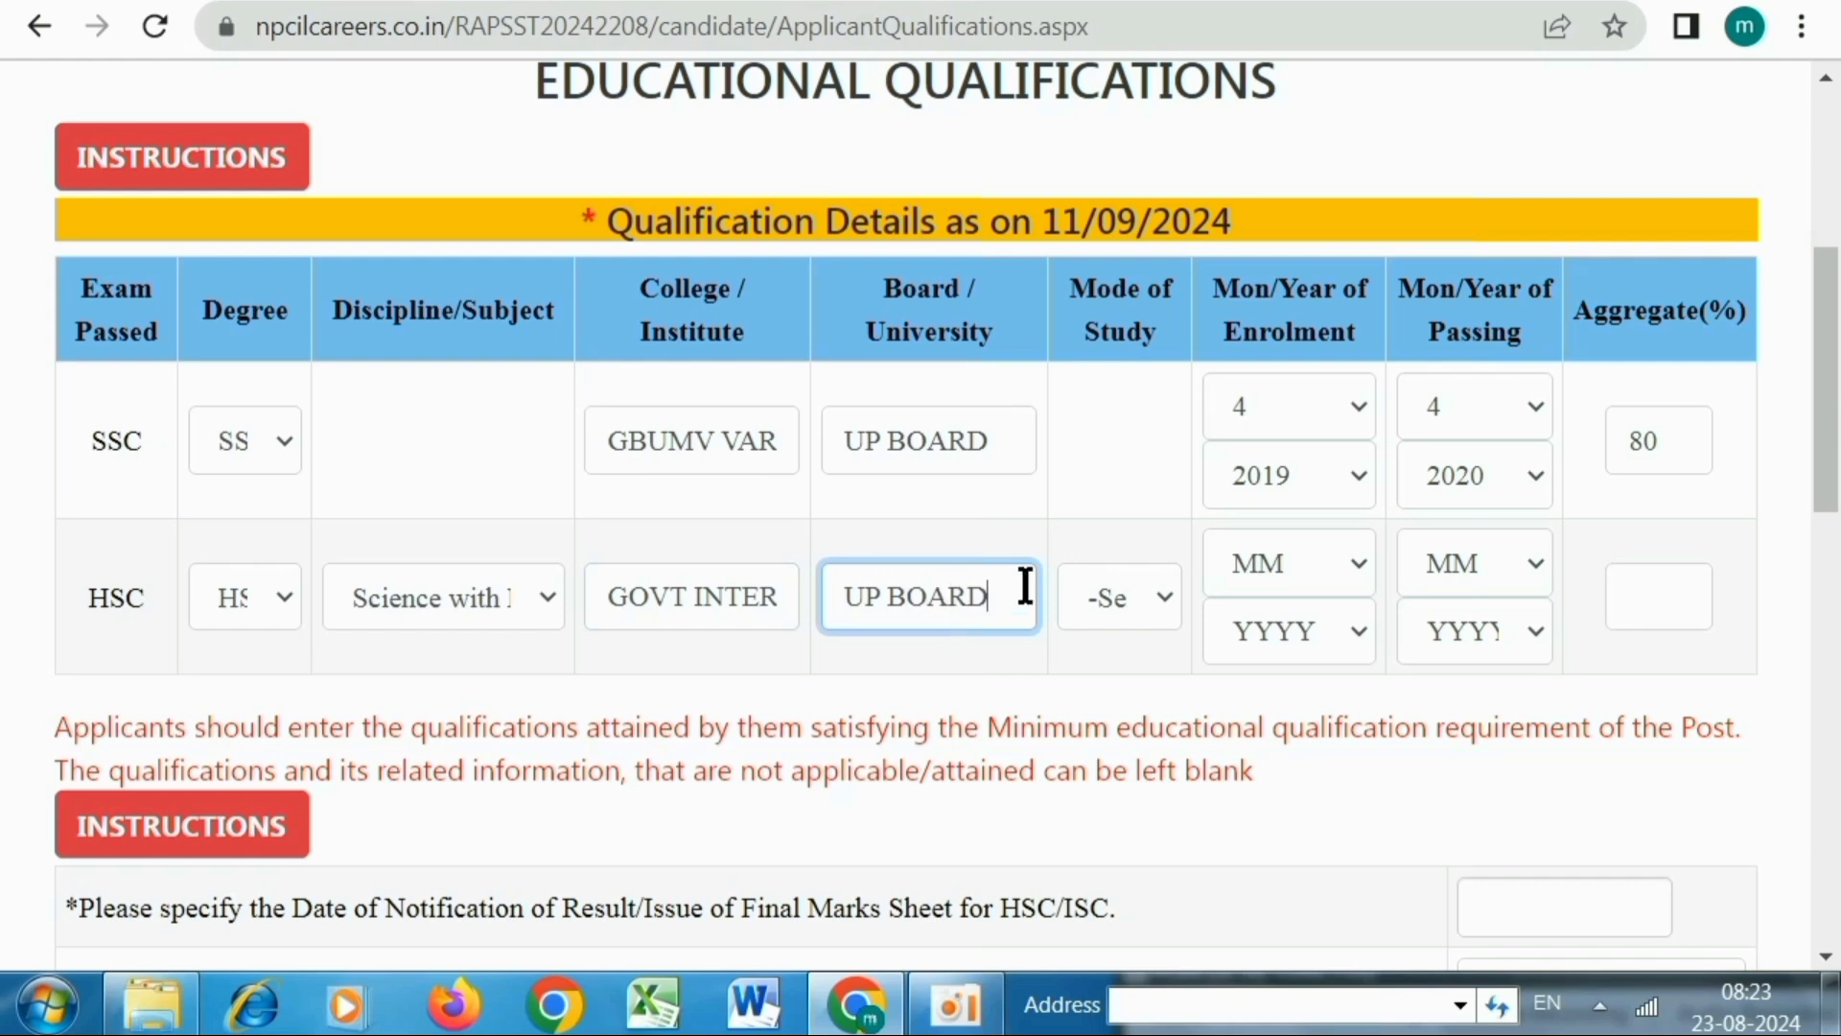
{"action": "left_click", "coordinate": [1115, 599]}
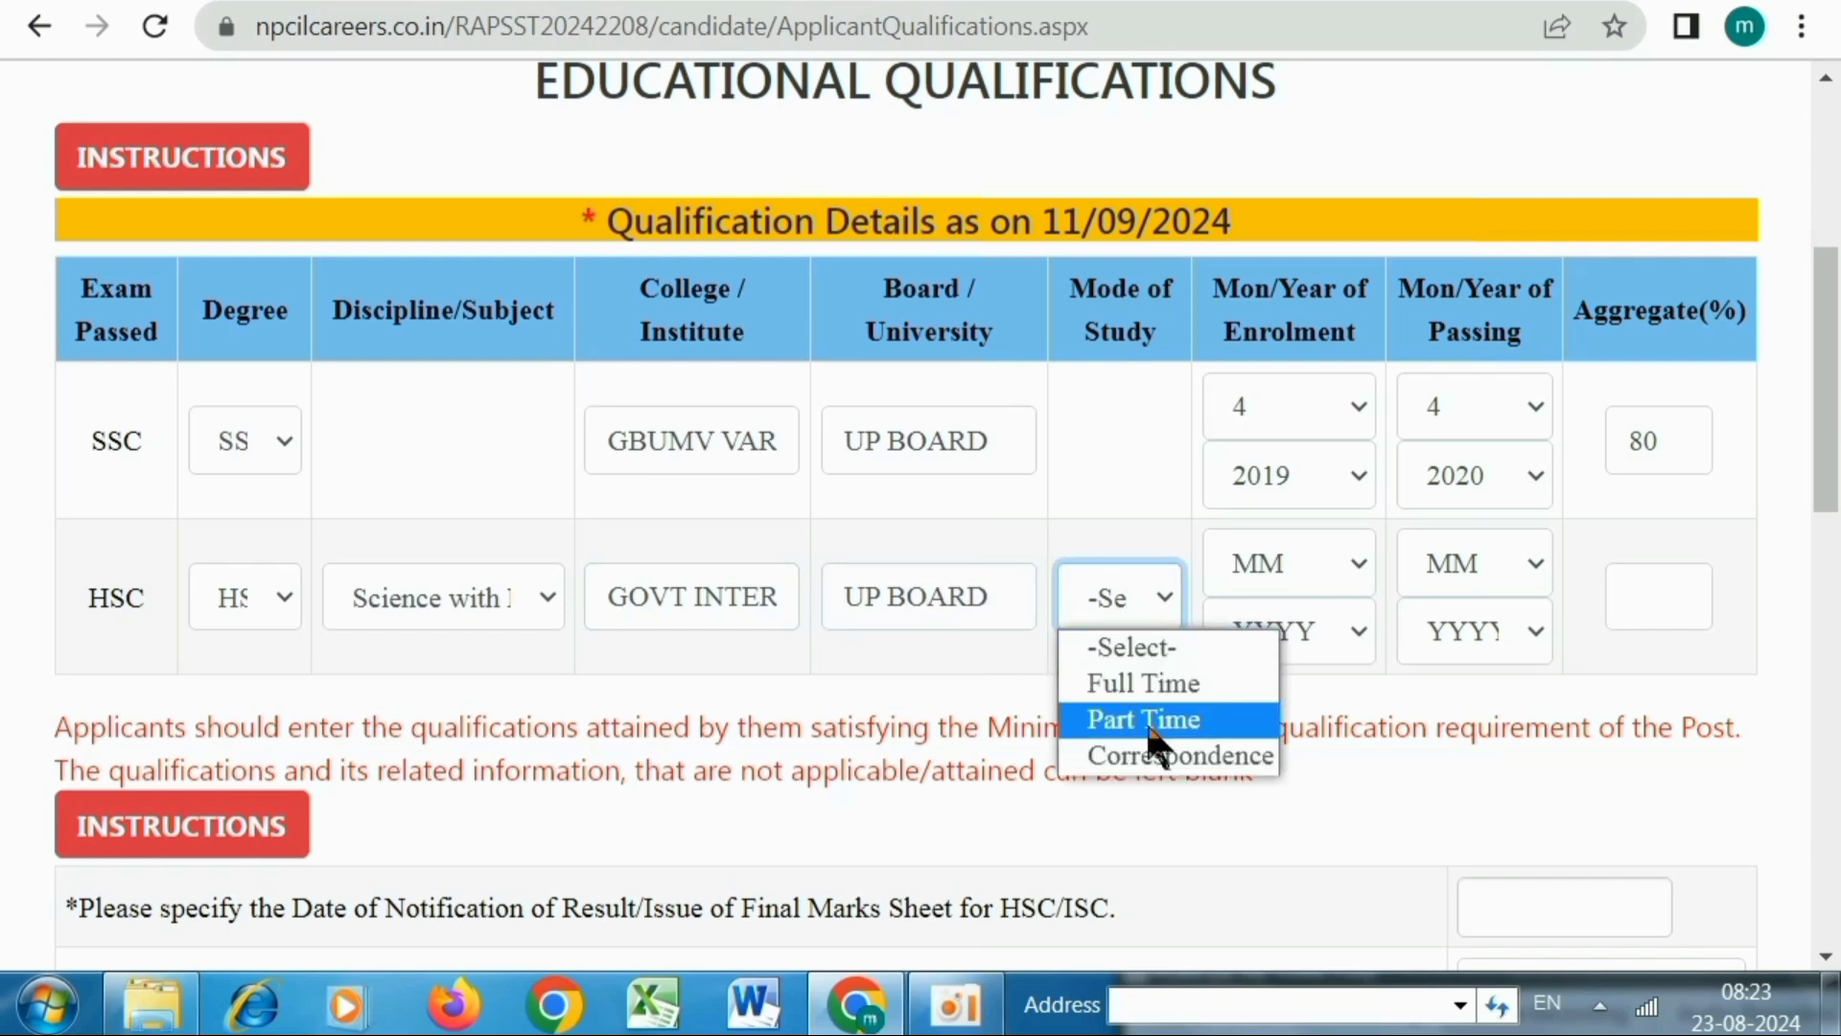
{"action": "left_click", "coordinate": [1138, 693]}
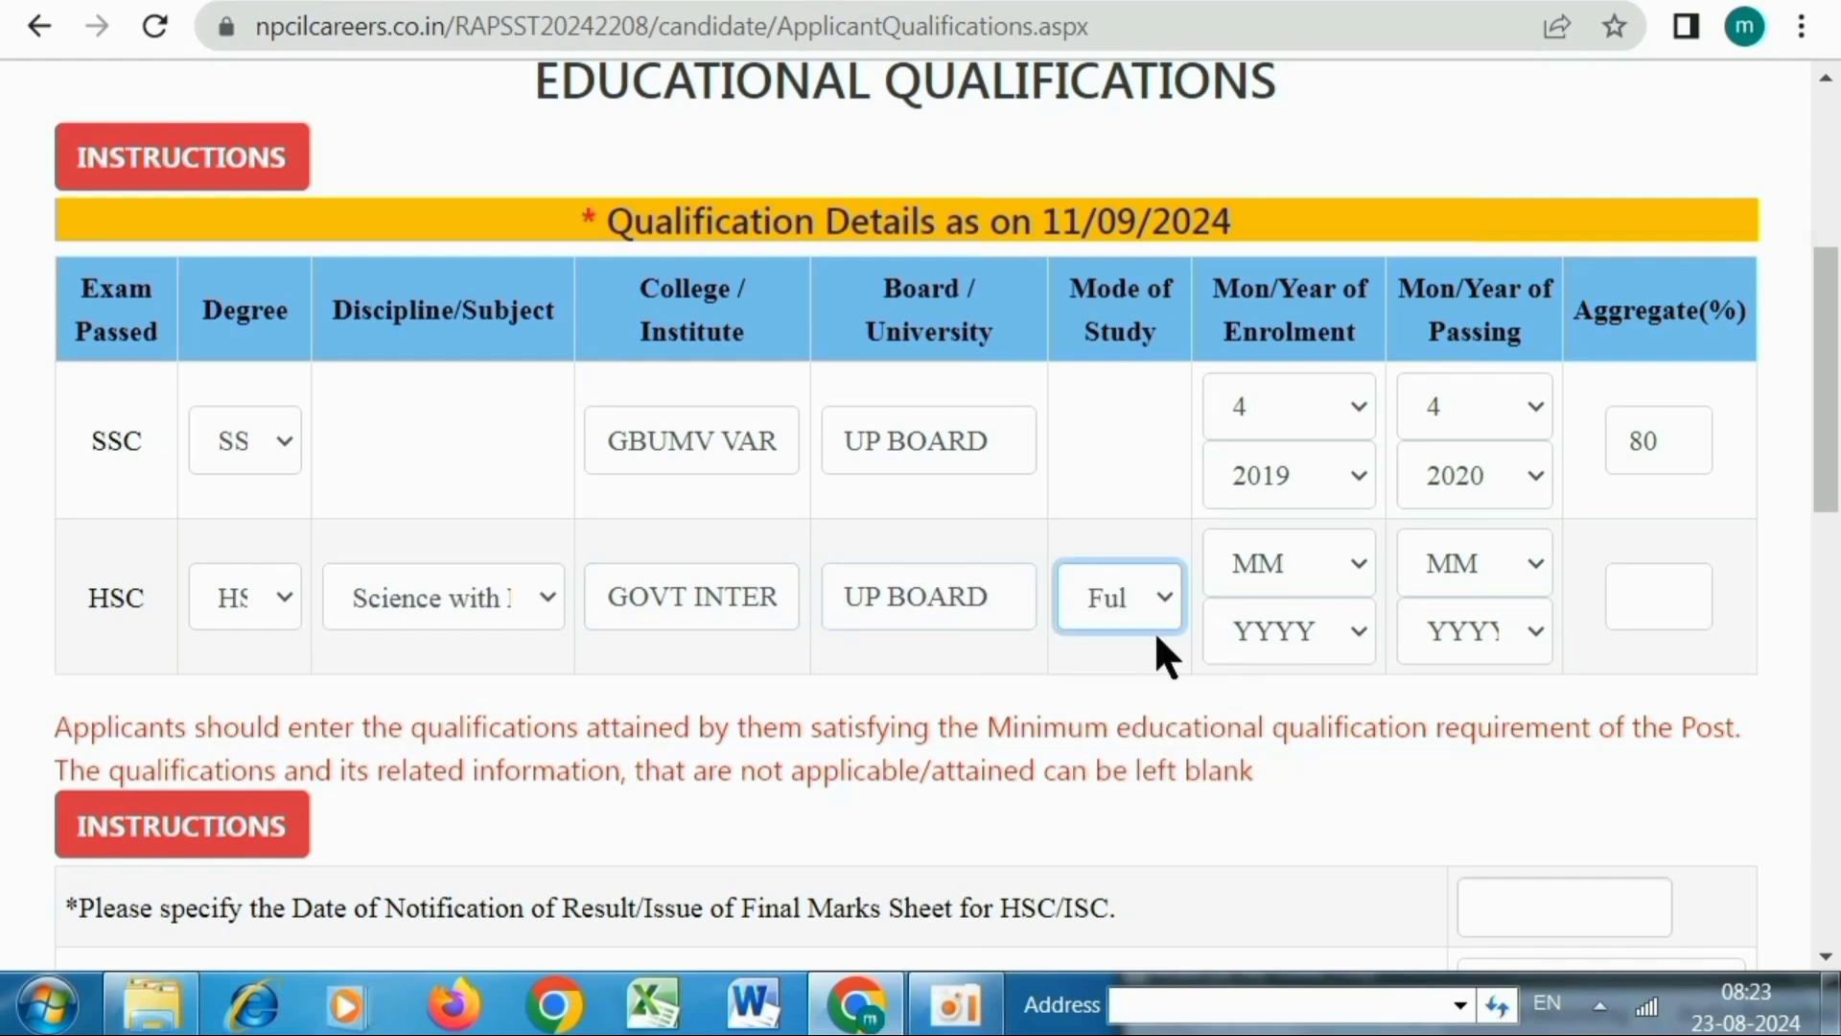
Set the HSC enrolment month to 7 and the enrolment year to 2020.
{"action": "left_click", "coordinate": [1255, 569]}
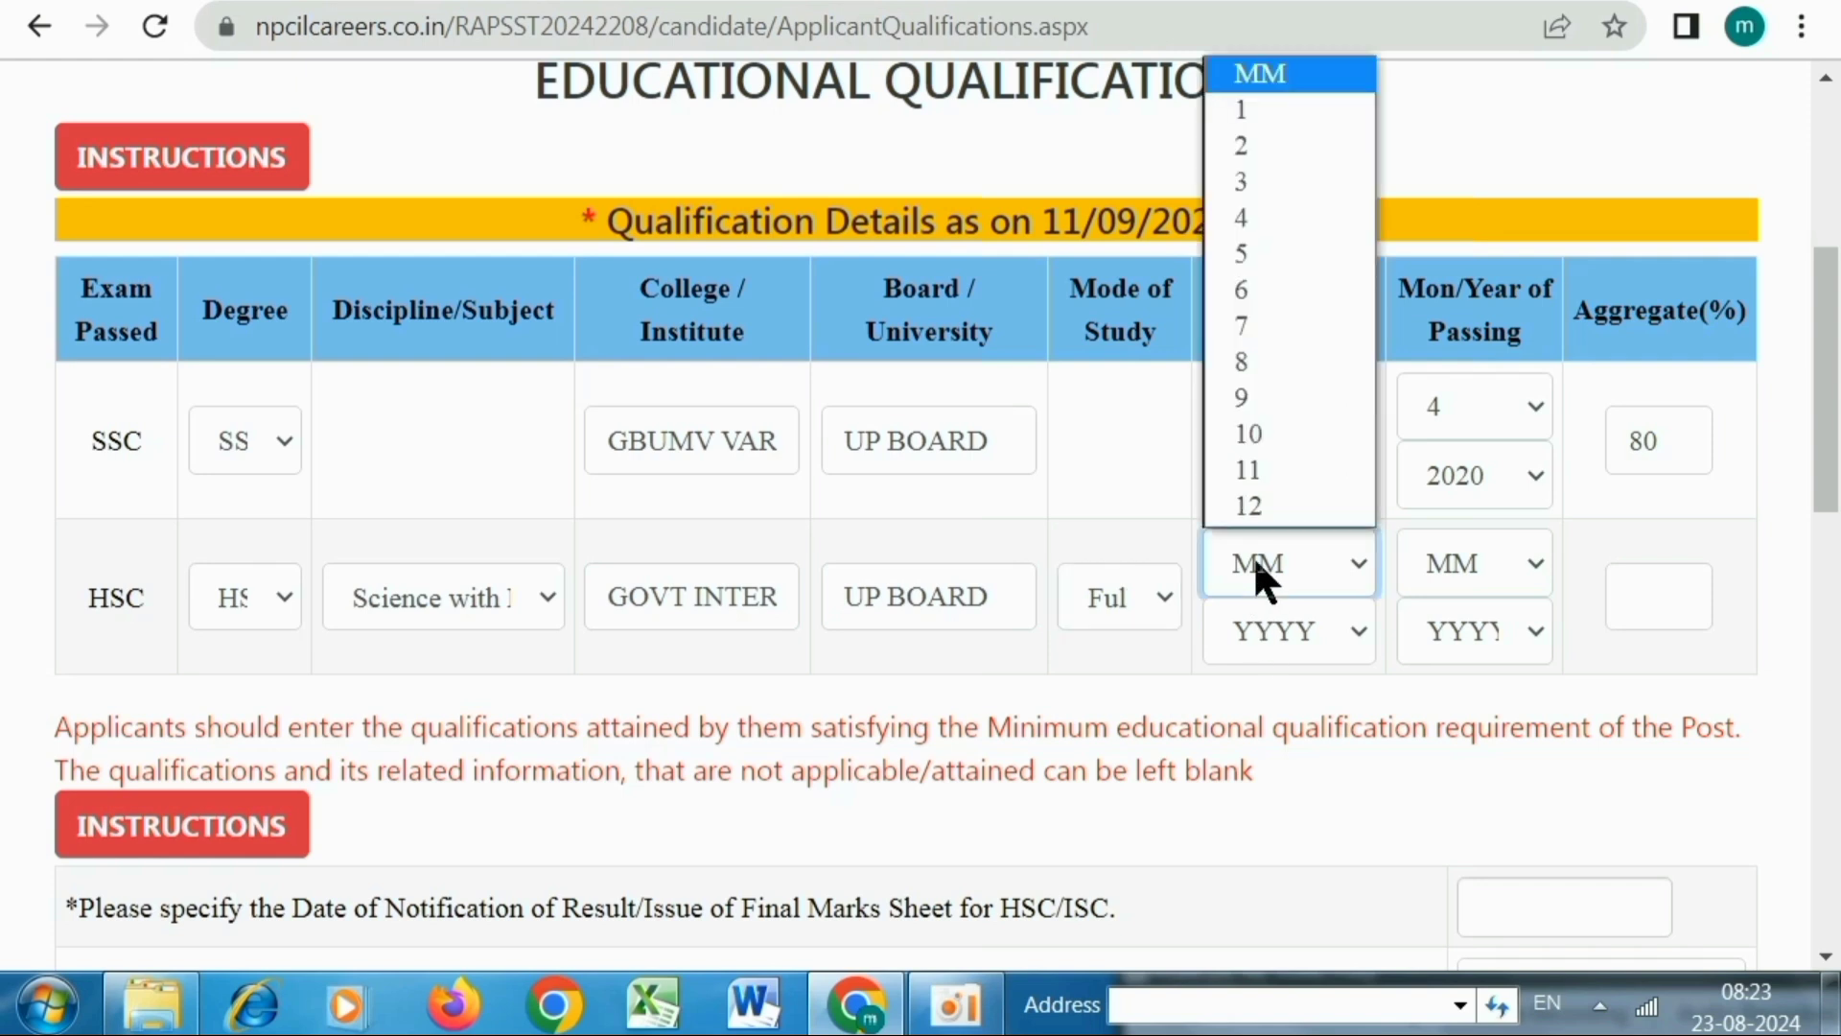
{"action": "left_click", "coordinate": [1290, 326]}
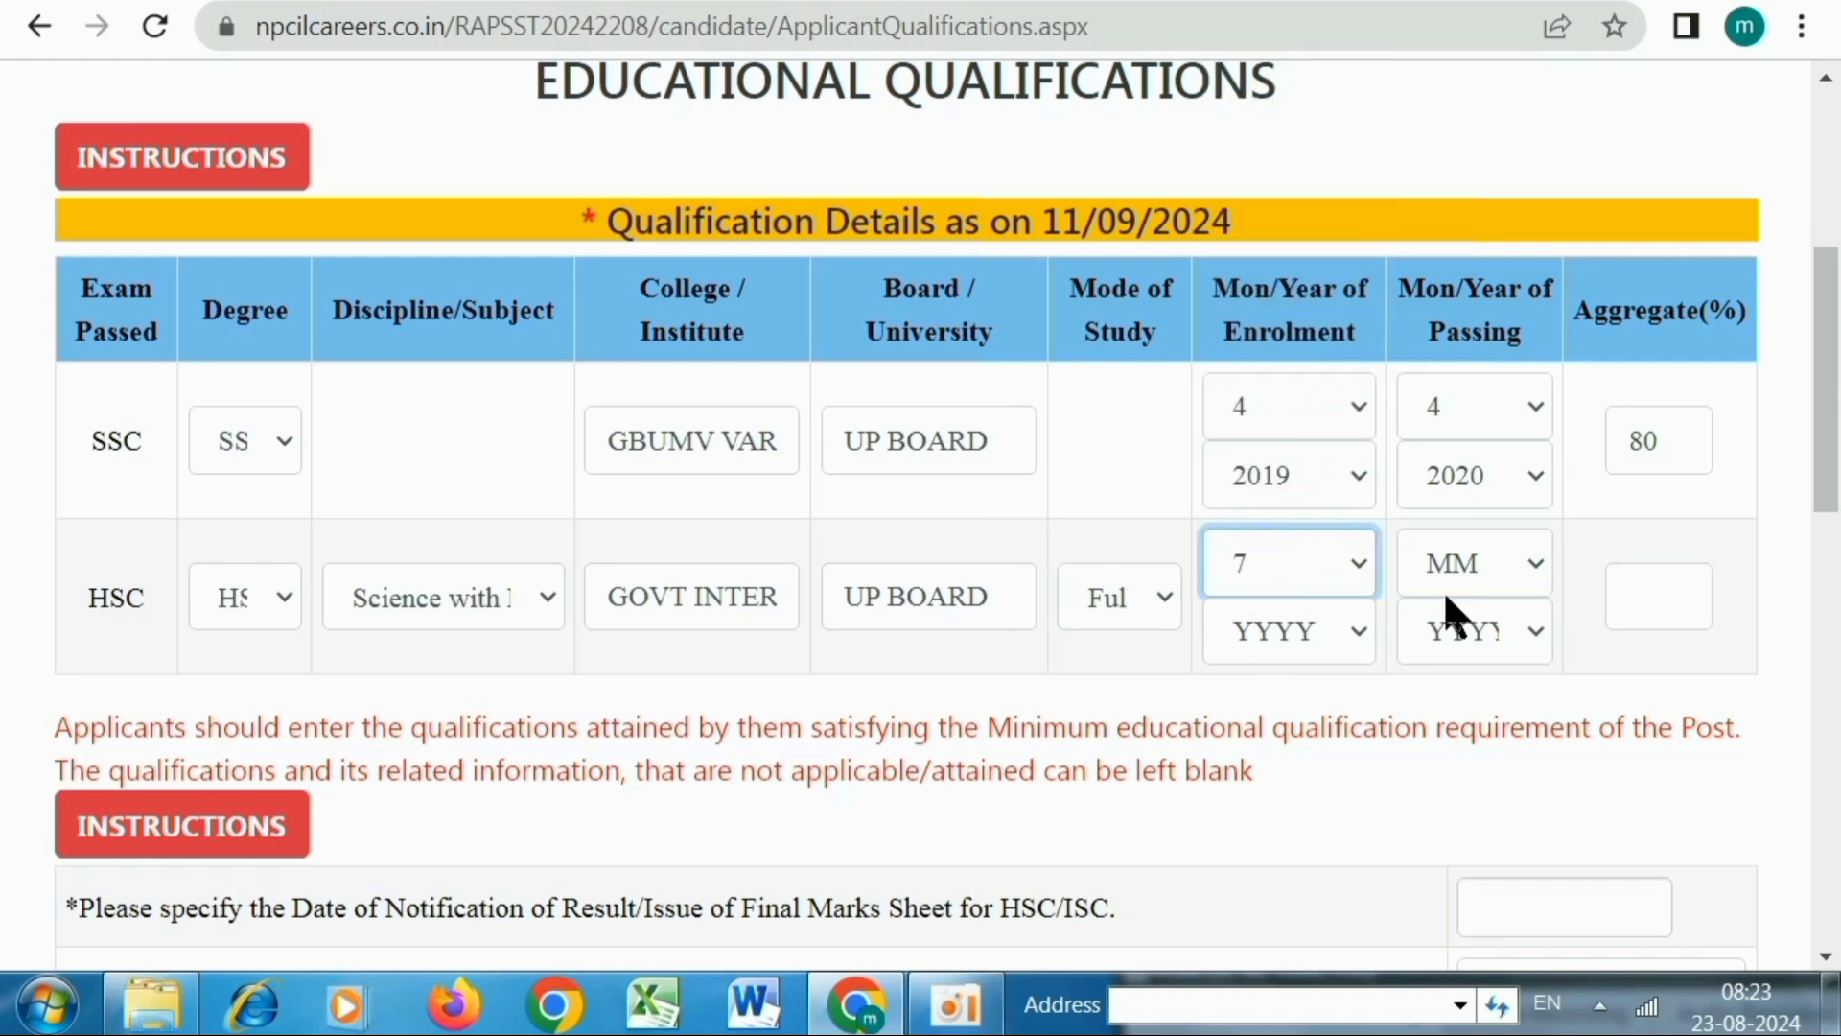
{"action": "left_click", "coordinate": [1304, 629]}
{"action": "scroll", "coordinate": [1256, 384], "scroll_direction": "down", "scroll_amount": 7}
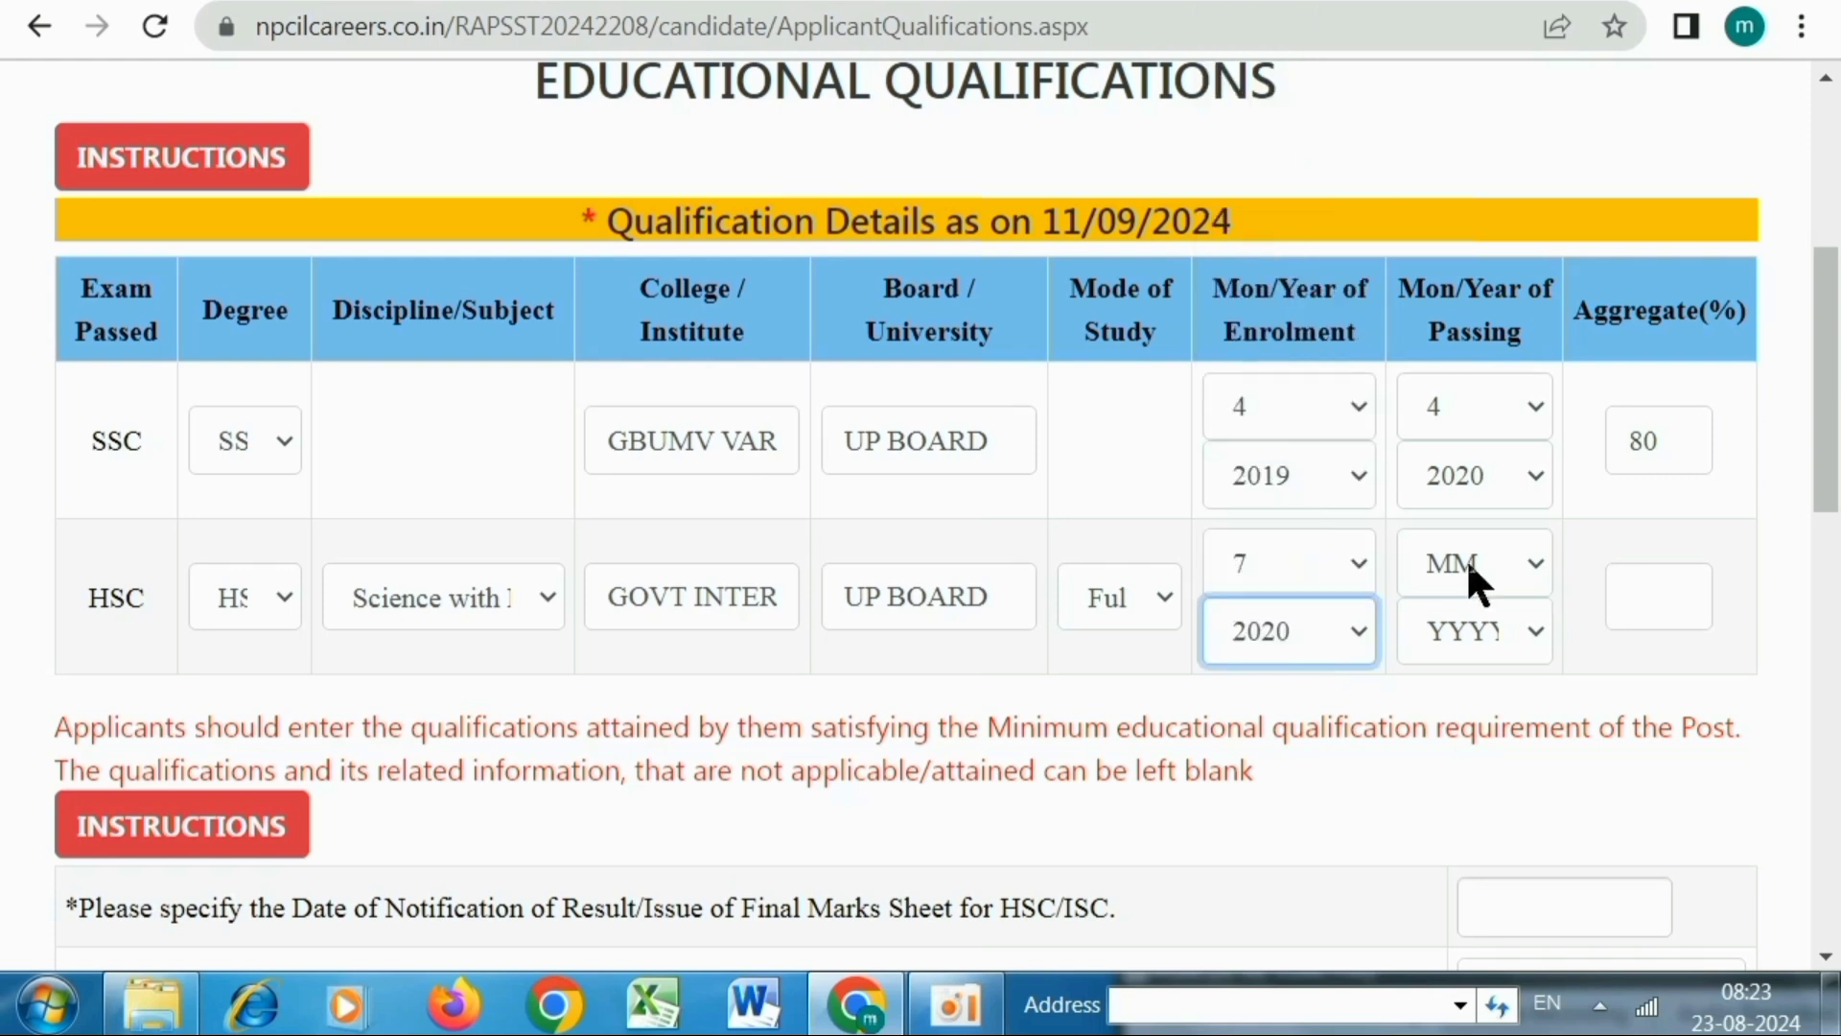
Set the HSC passing month to 7 and enter 75 as the HSC aggregate percentage.
{"action": "left_click", "coordinate": [1467, 564]}
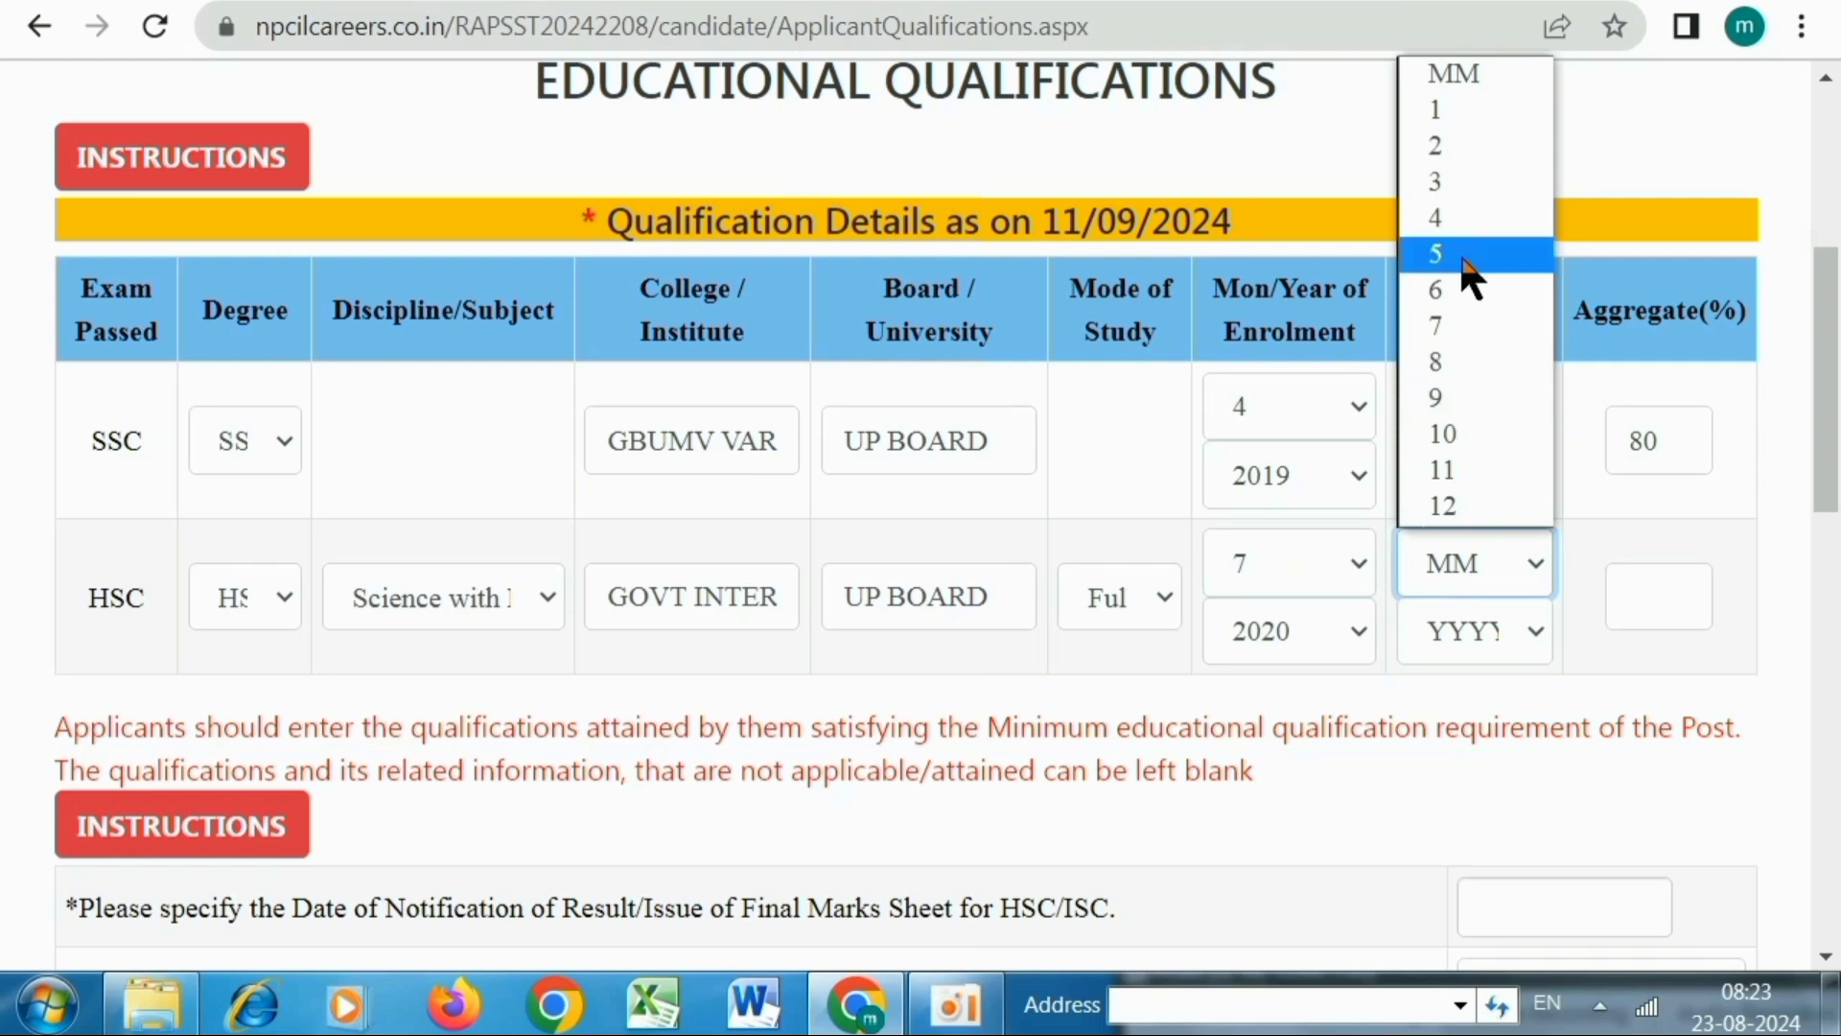
{"action": "left_click", "coordinate": [1496, 326]}
{"action": "left_click", "coordinate": [1456, 635]}
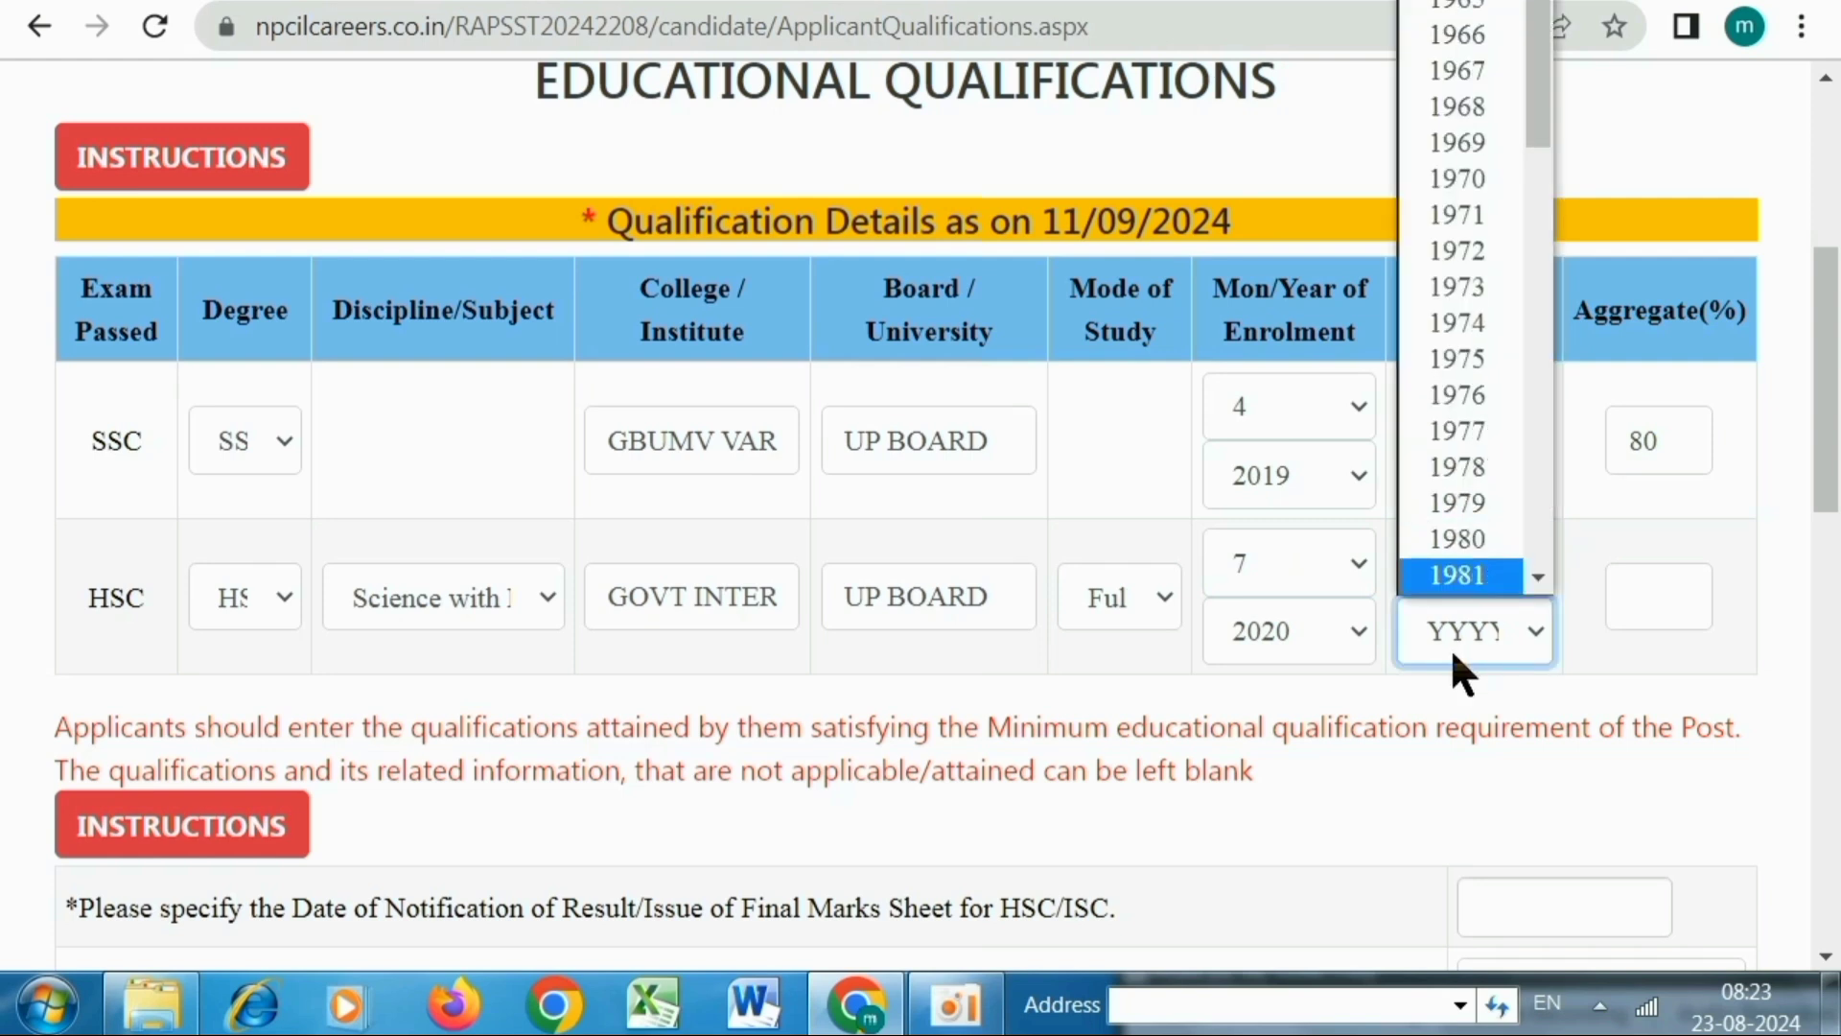
{"action": "left_click", "coordinate": [1462, 683]}
{"action": "left_click", "coordinate": [1673, 582]}
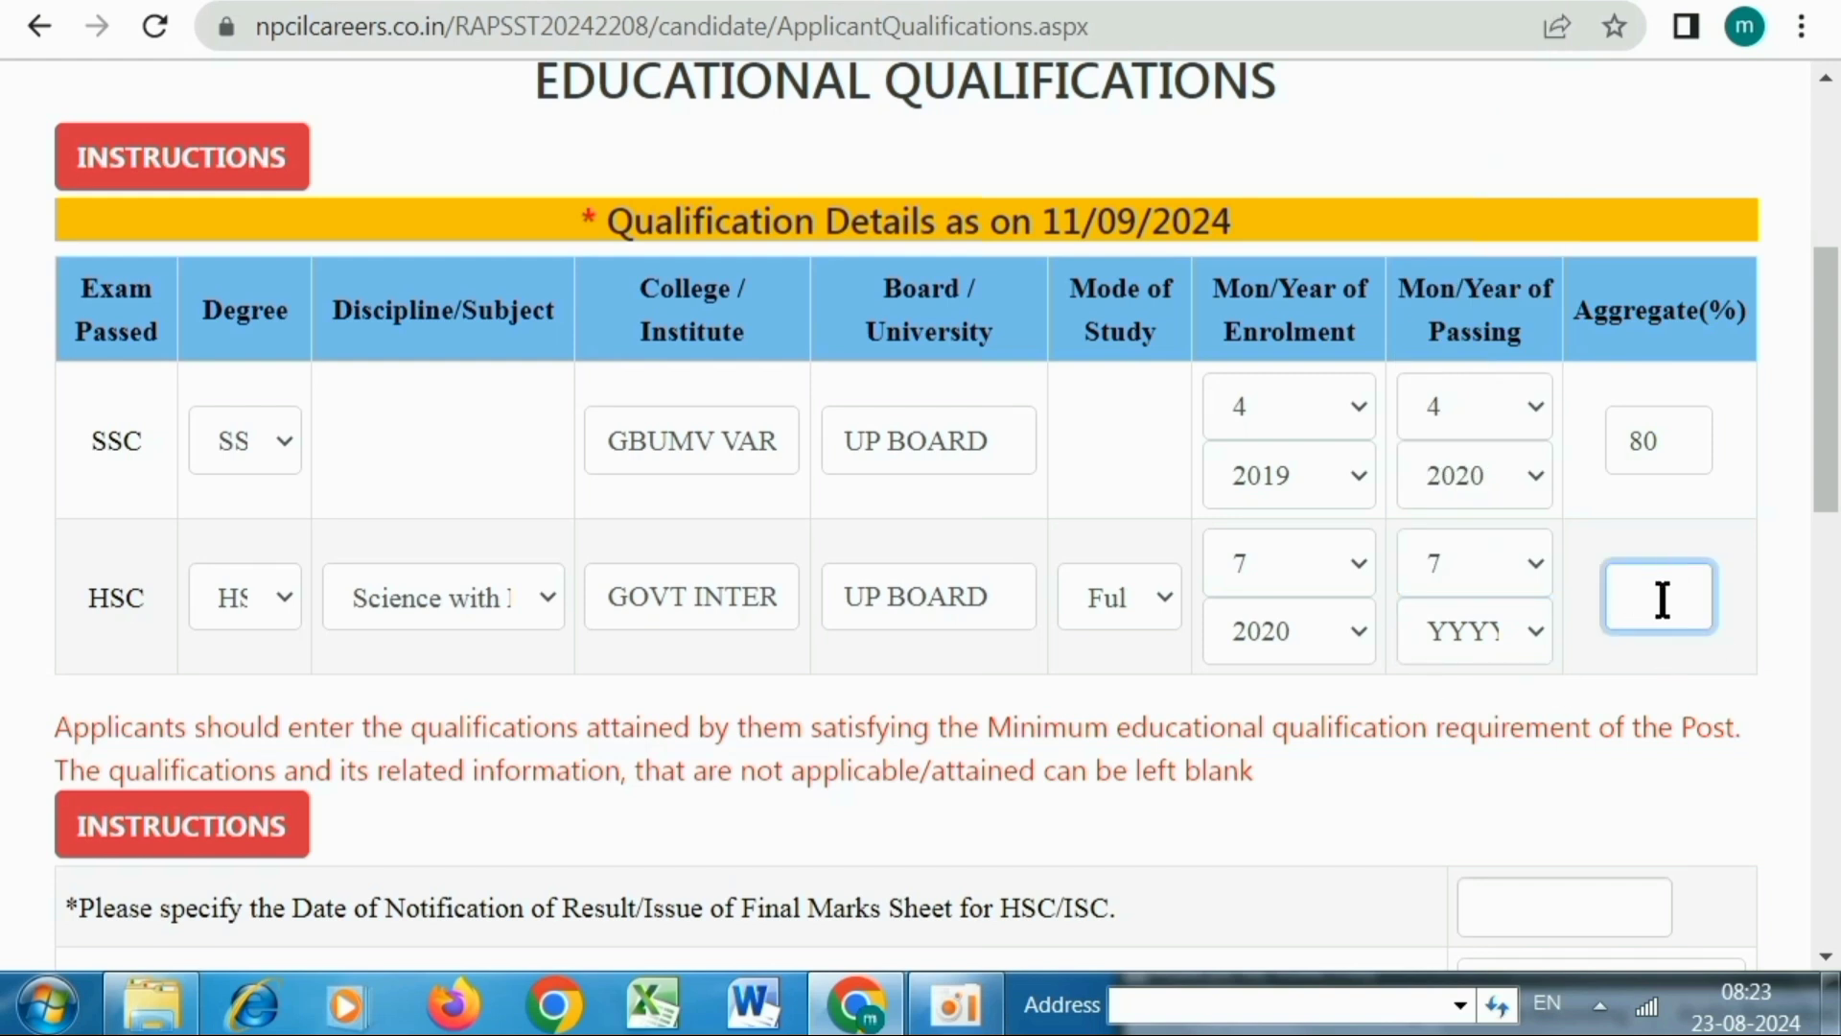
{"action": "type", "text": "75"}
Examine the date field for the HSC/ISC result notification or final marks sheet, including its calendar's year and month choices.
{"action": "scroll", "coordinate": [1442, 729], "scroll_direction": "down", "scroll_amount": 7}
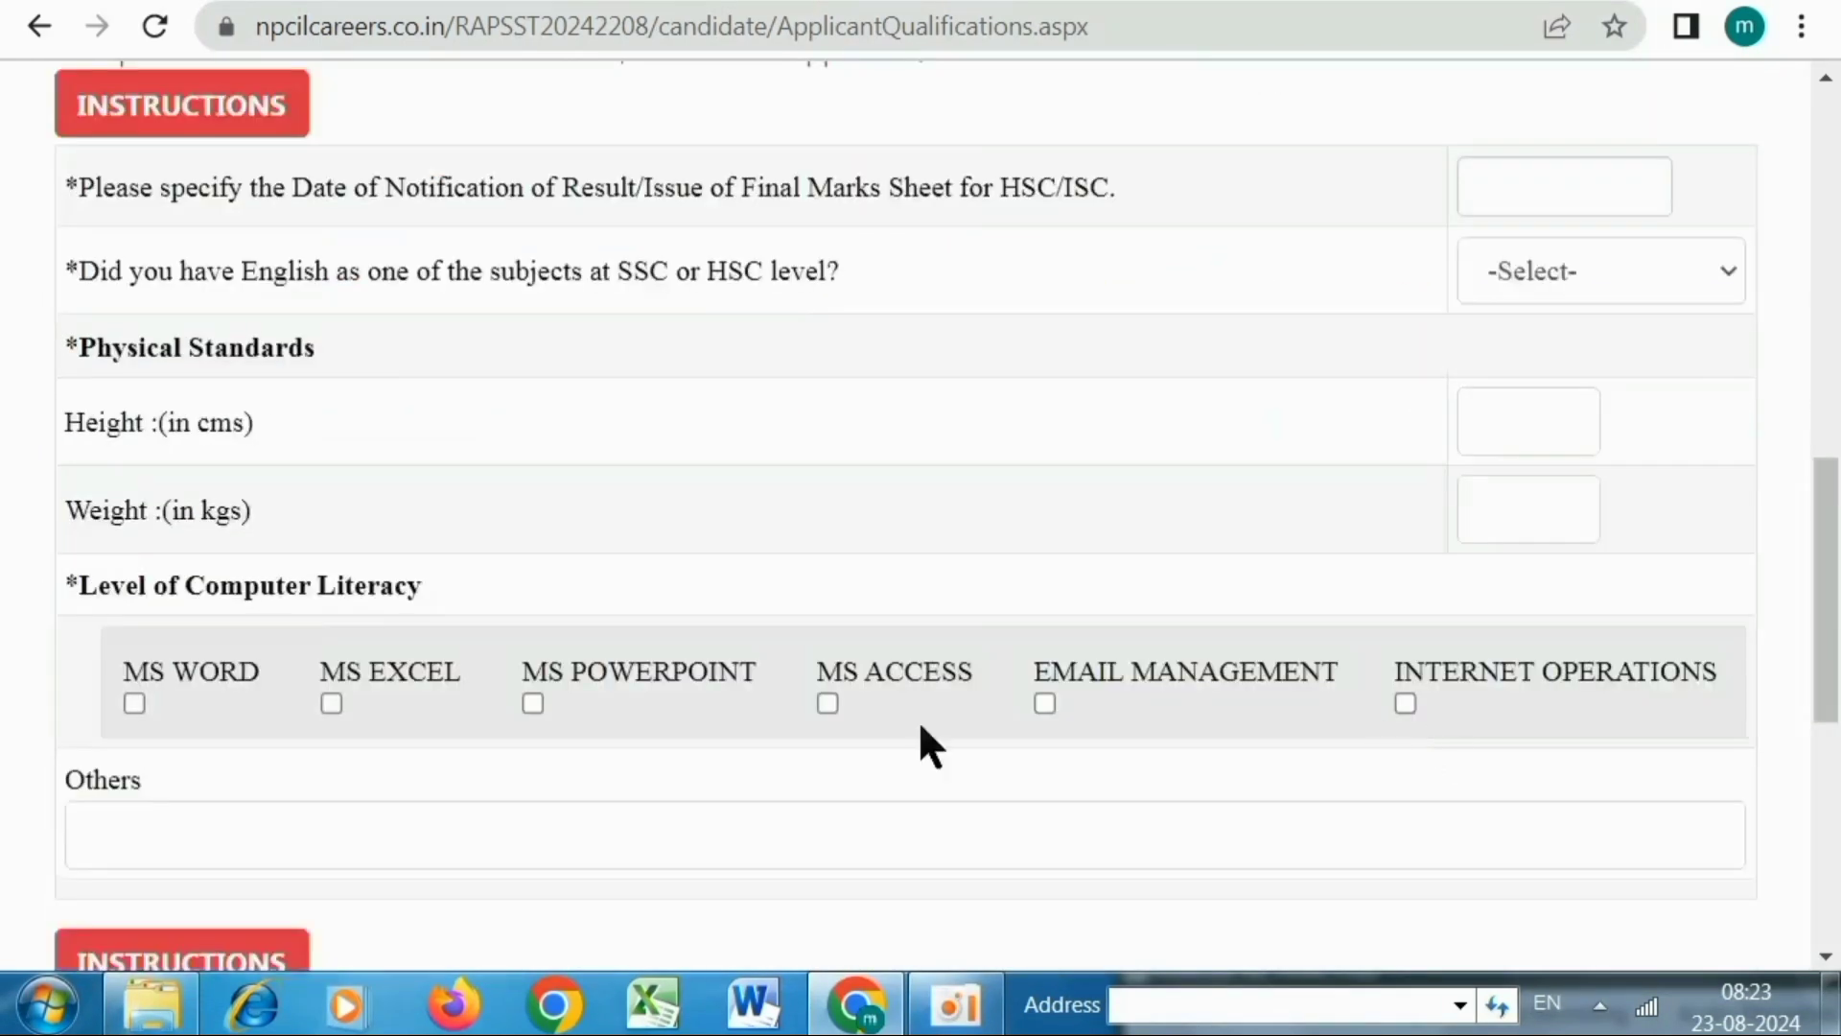
{"action": "left_click_drag", "start_coordinate": [73, 185], "coordinate": [540, 205]}
{"action": "left_click_drag", "start_coordinate": [993, 201], "coordinate": [1120, 203]}
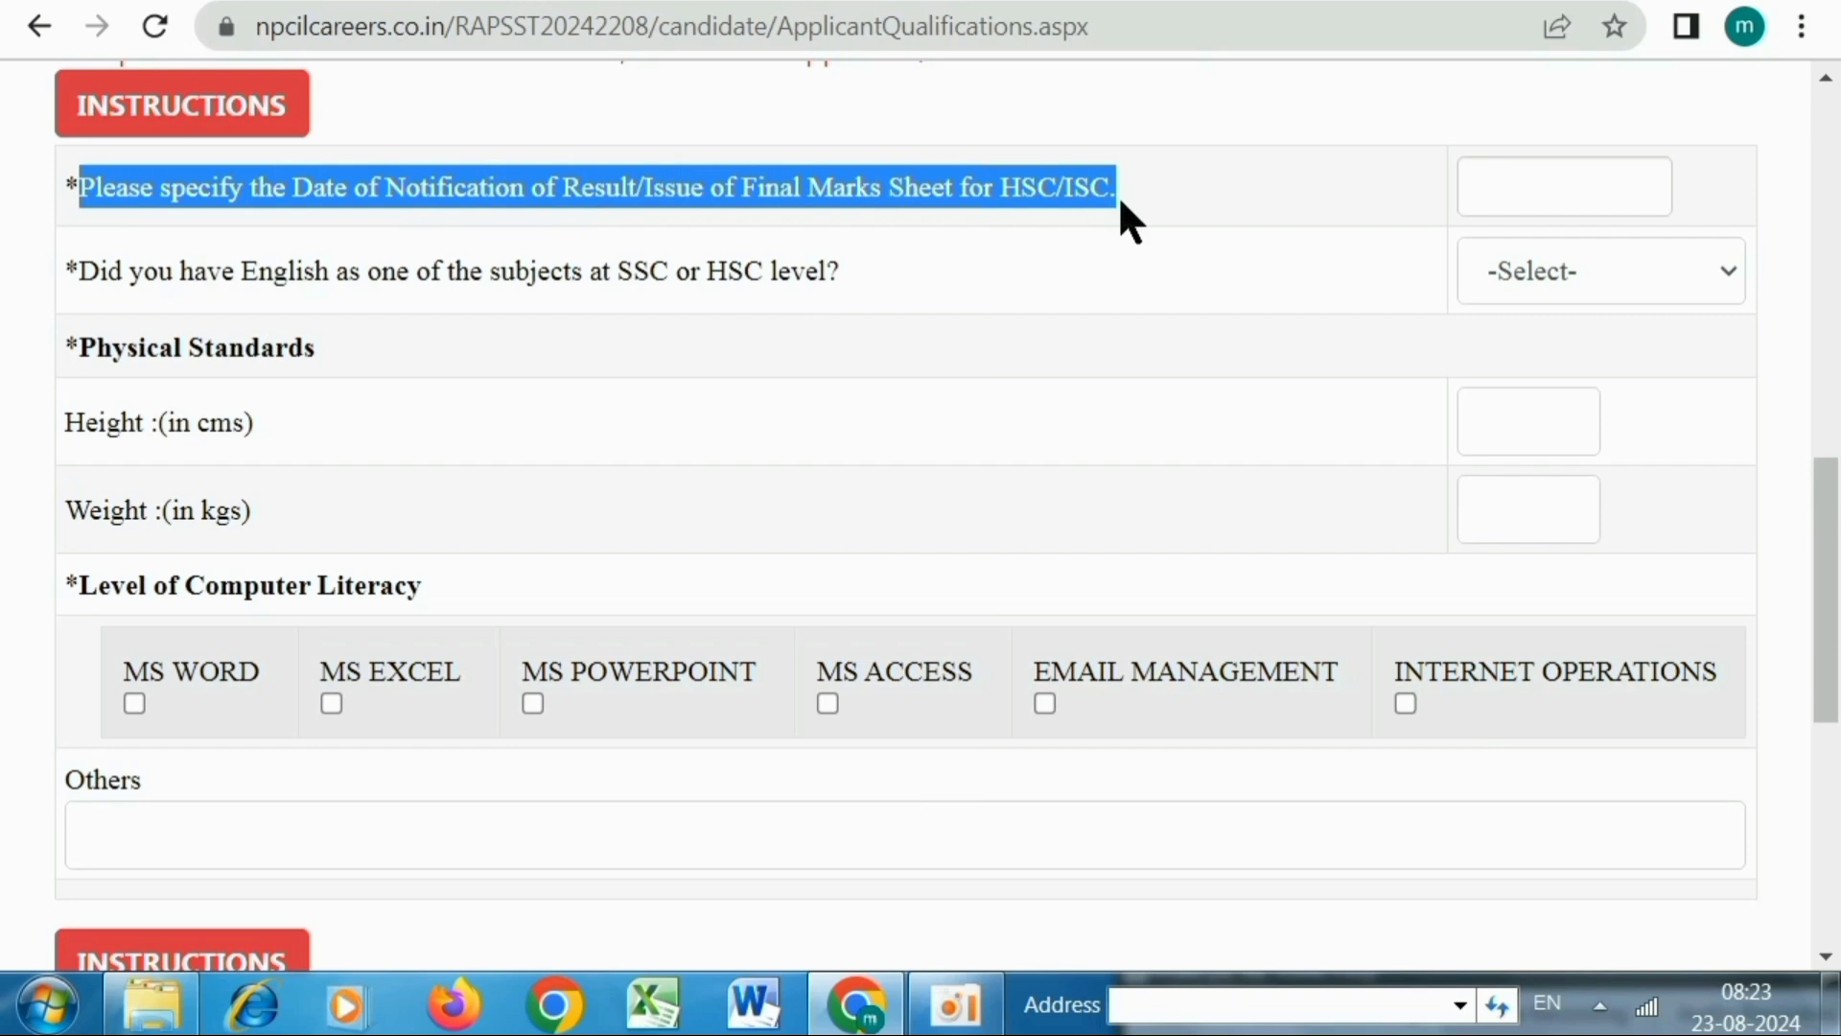
{"action": "left_click", "coordinate": [1537, 192]}
{"action": "left_click", "coordinate": [1631, 255]}
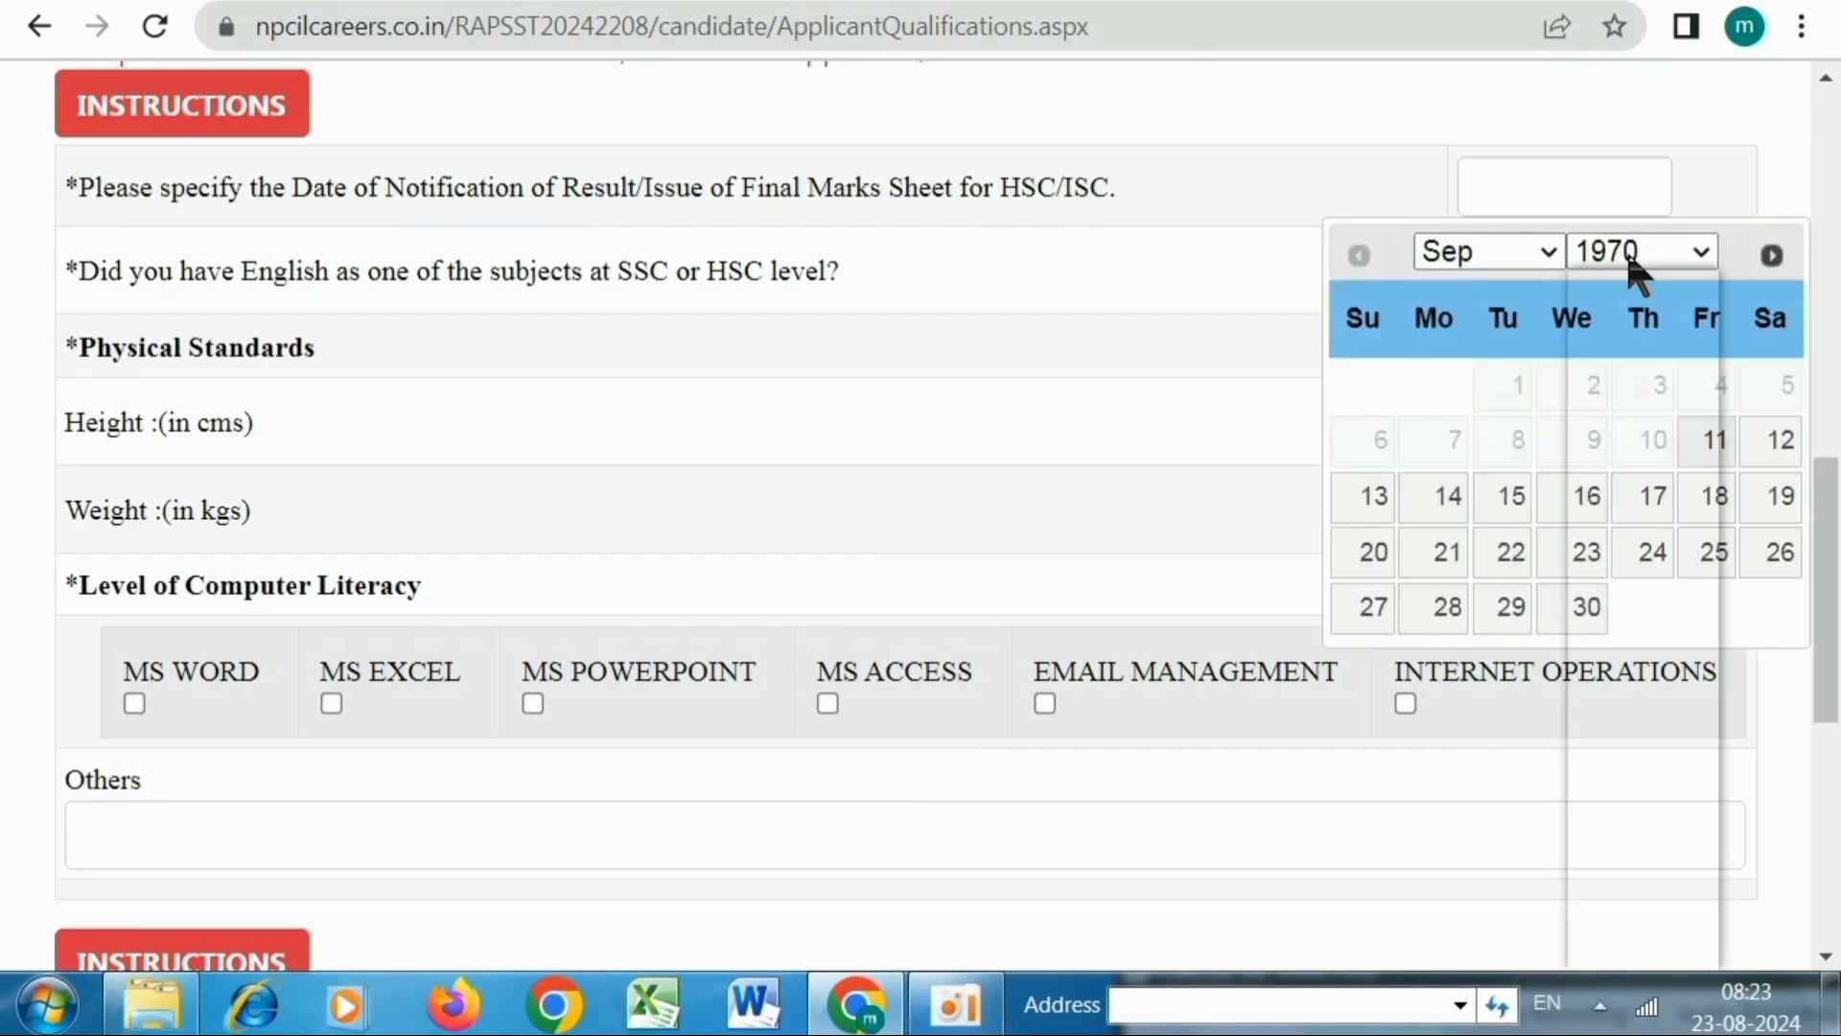
{"action": "scroll", "coordinate": [1633, 899], "scroll_direction": "down", "scroll_amount": 10}
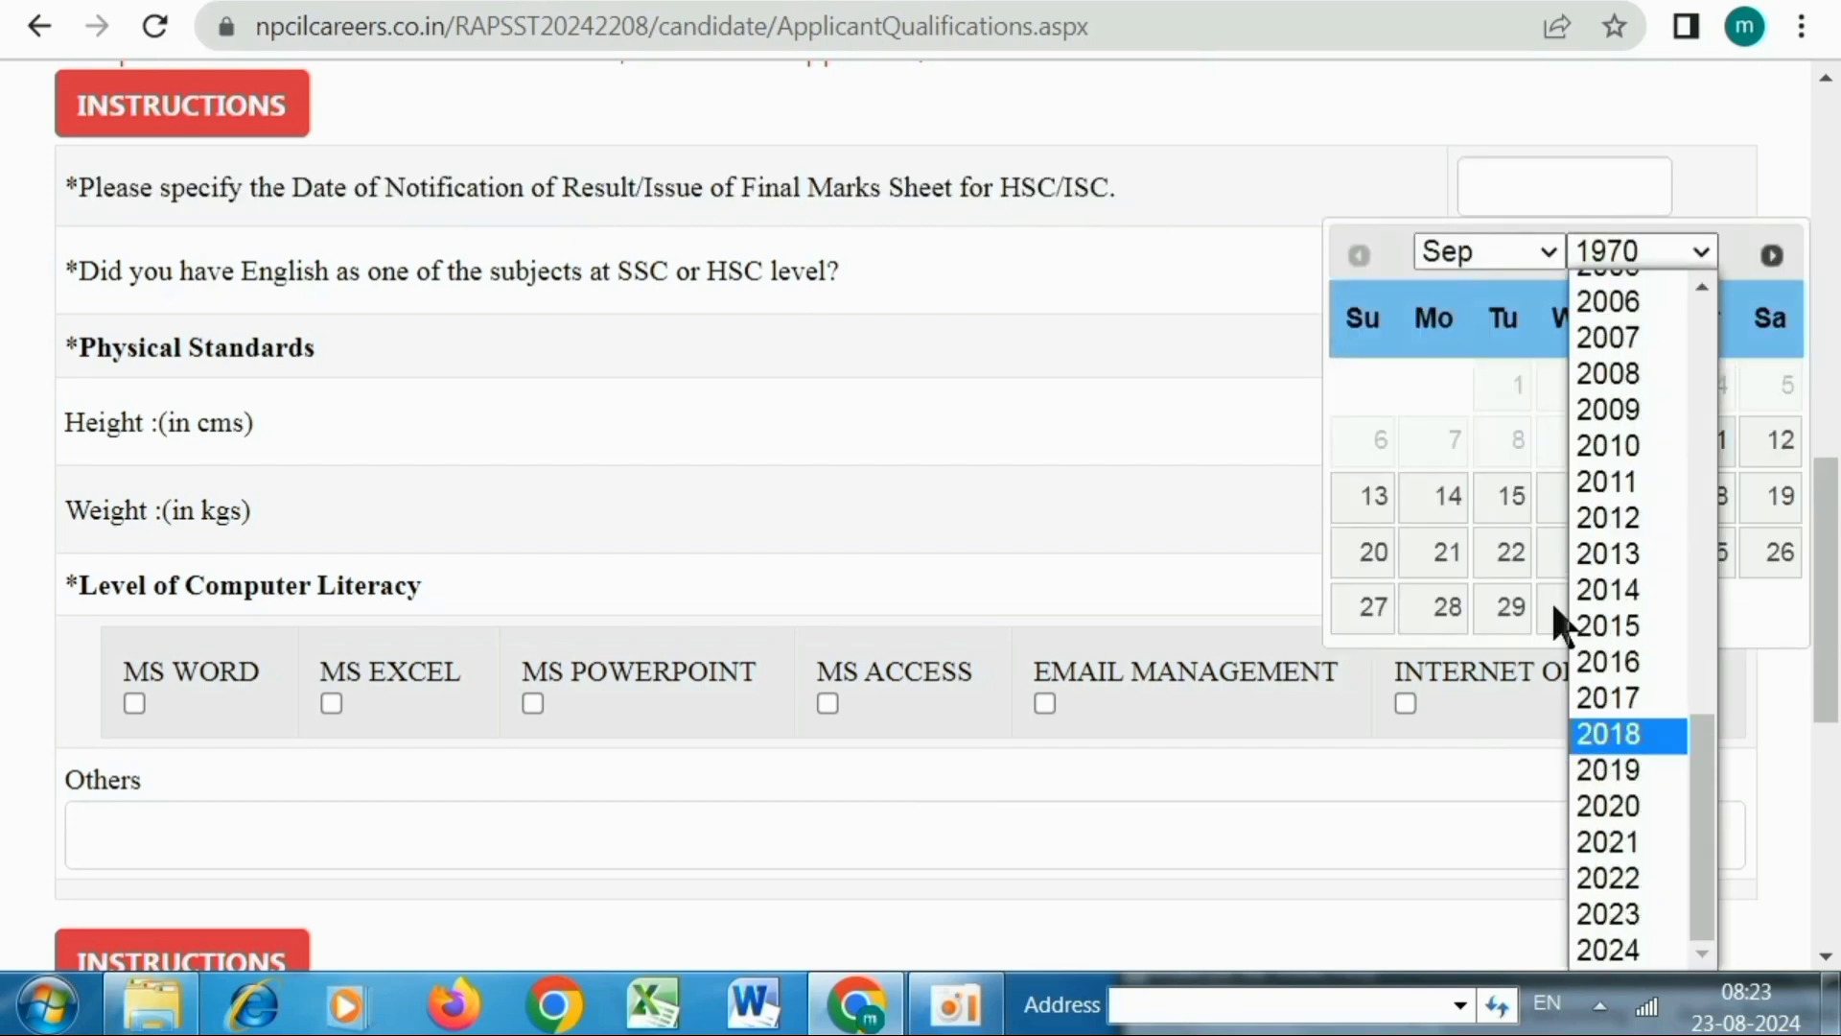
{"action": "left_click", "coordinate": [1474, 251]}
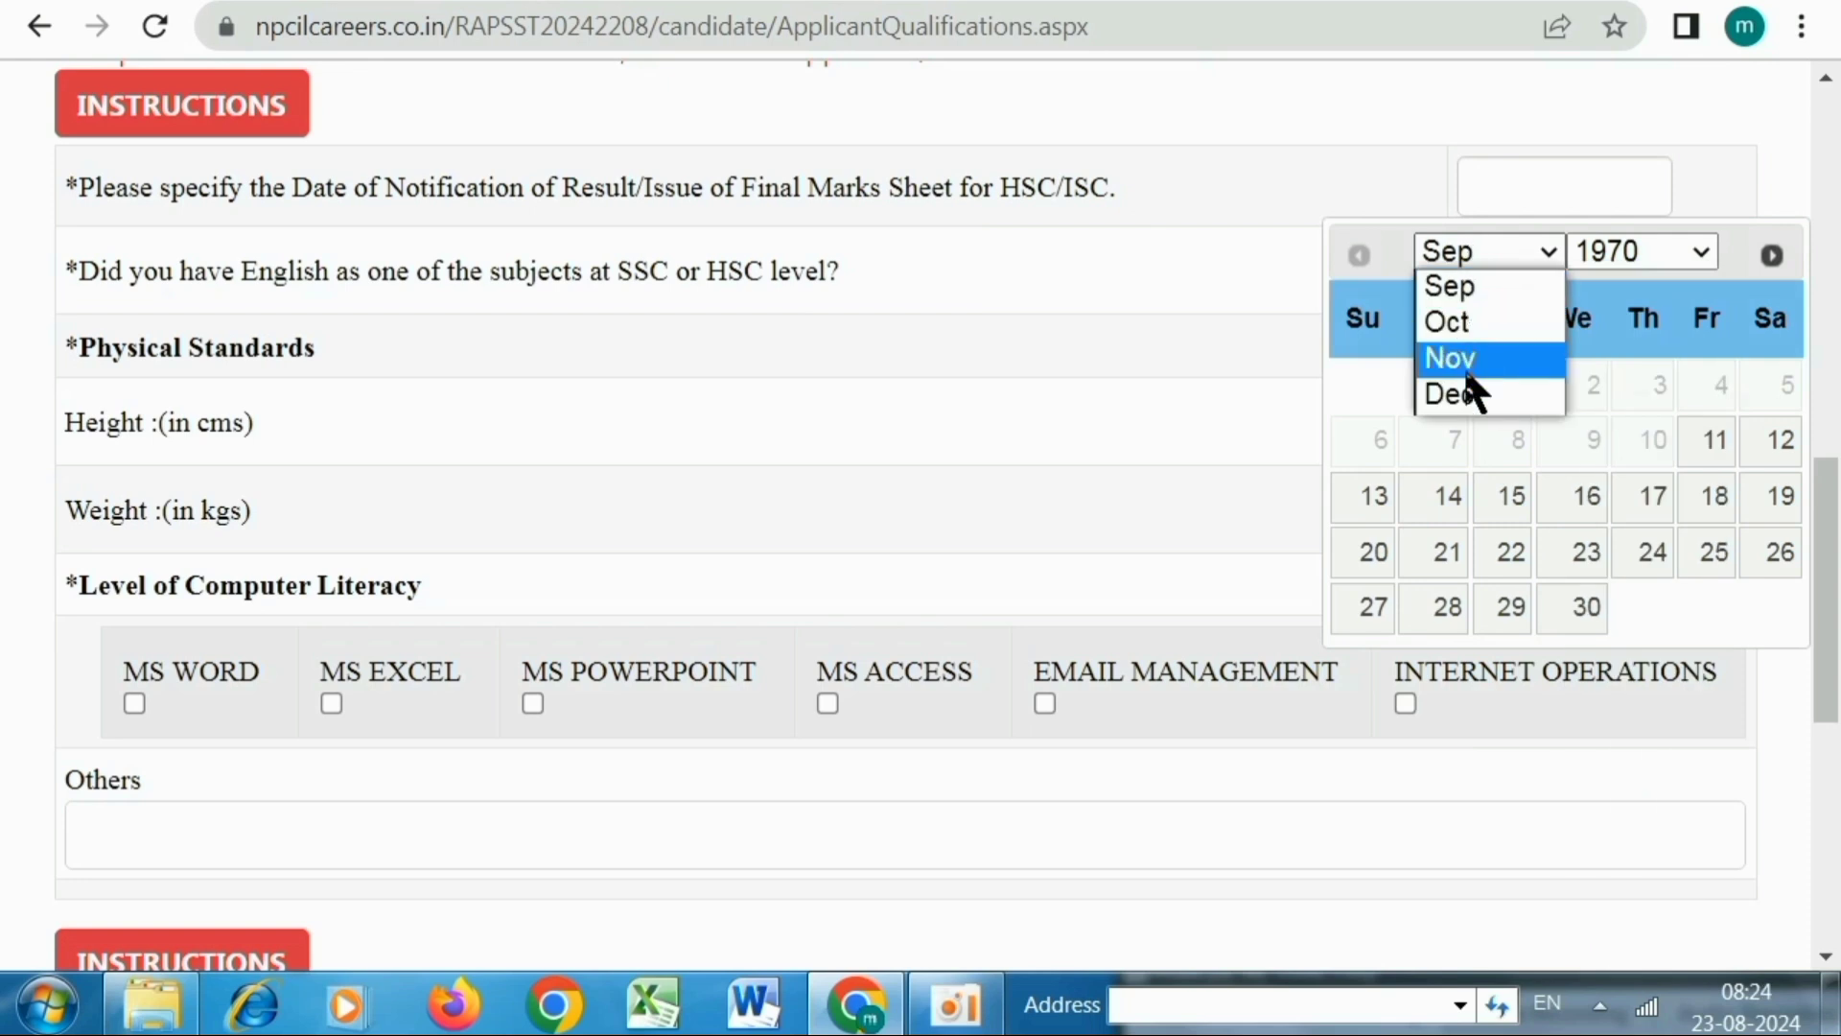
{"action": "left_click", "coordinate": [1131, 375]}
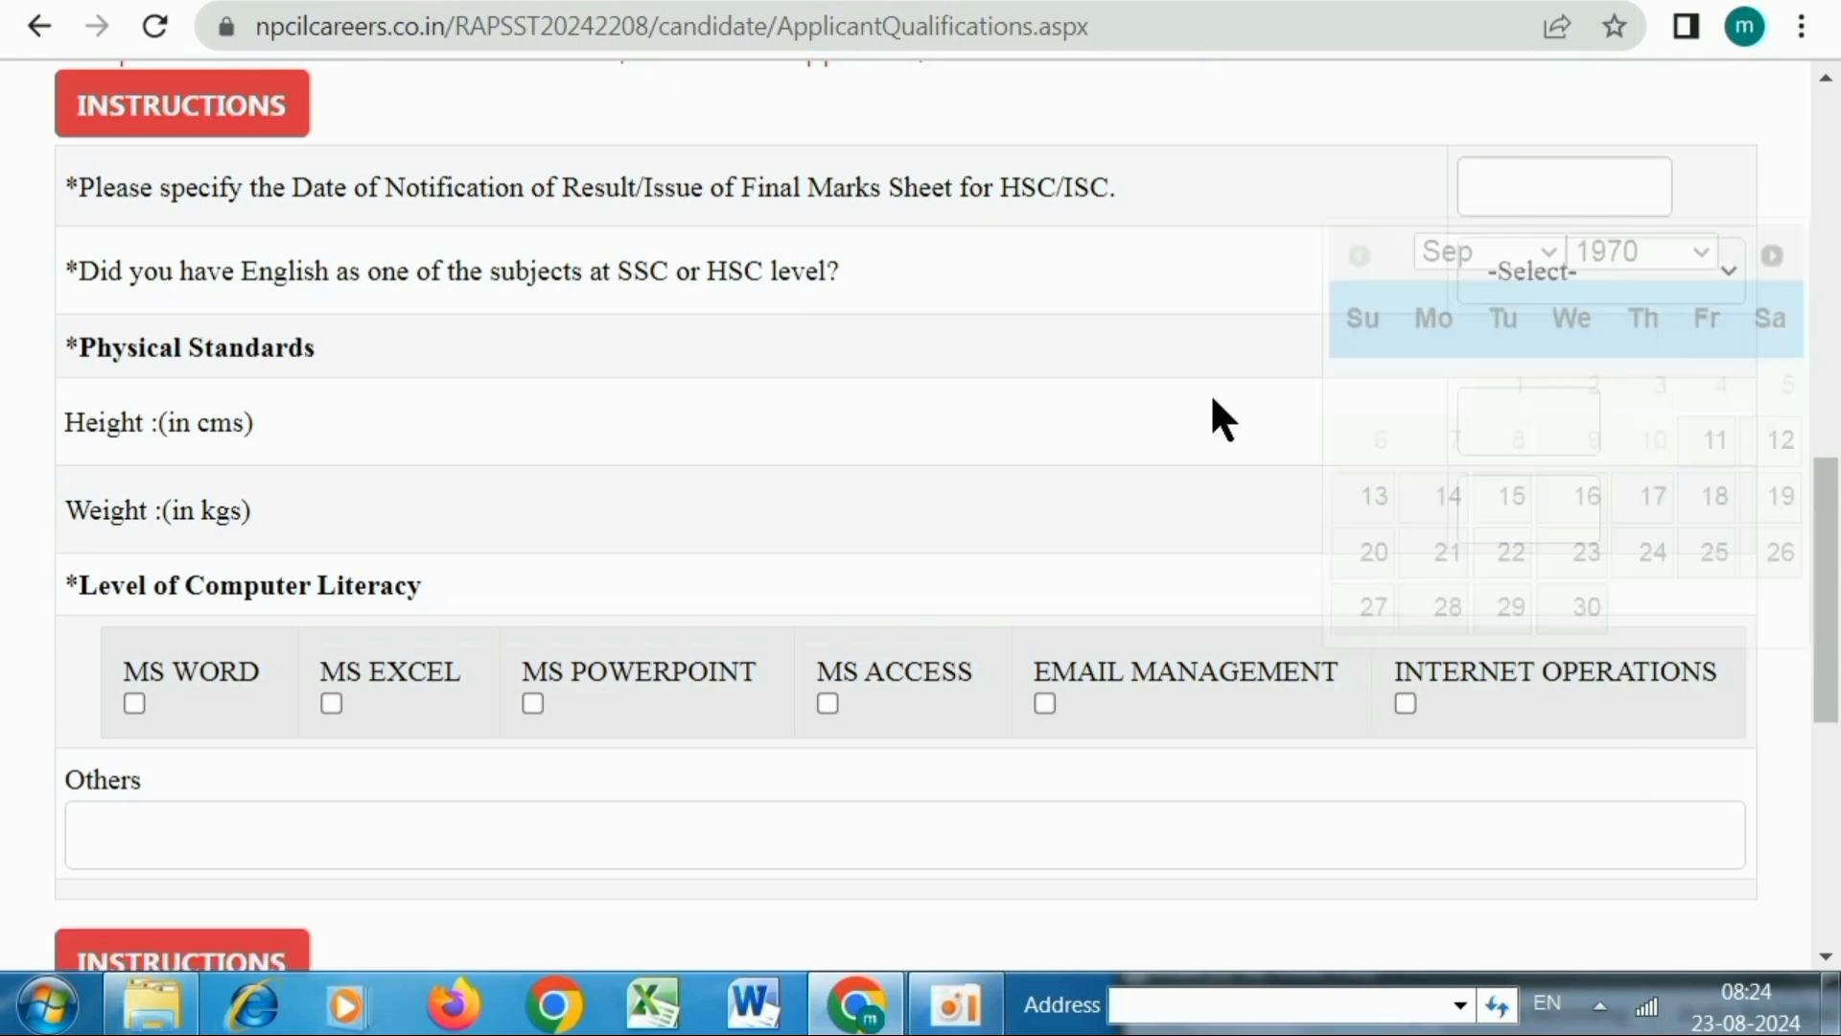
Answer YES to having English as one of the subjects at SSC or HSC level.
{"action": "left_click_drag", "start_coordinate": [63, 270], "coordinate": [734, 287]}
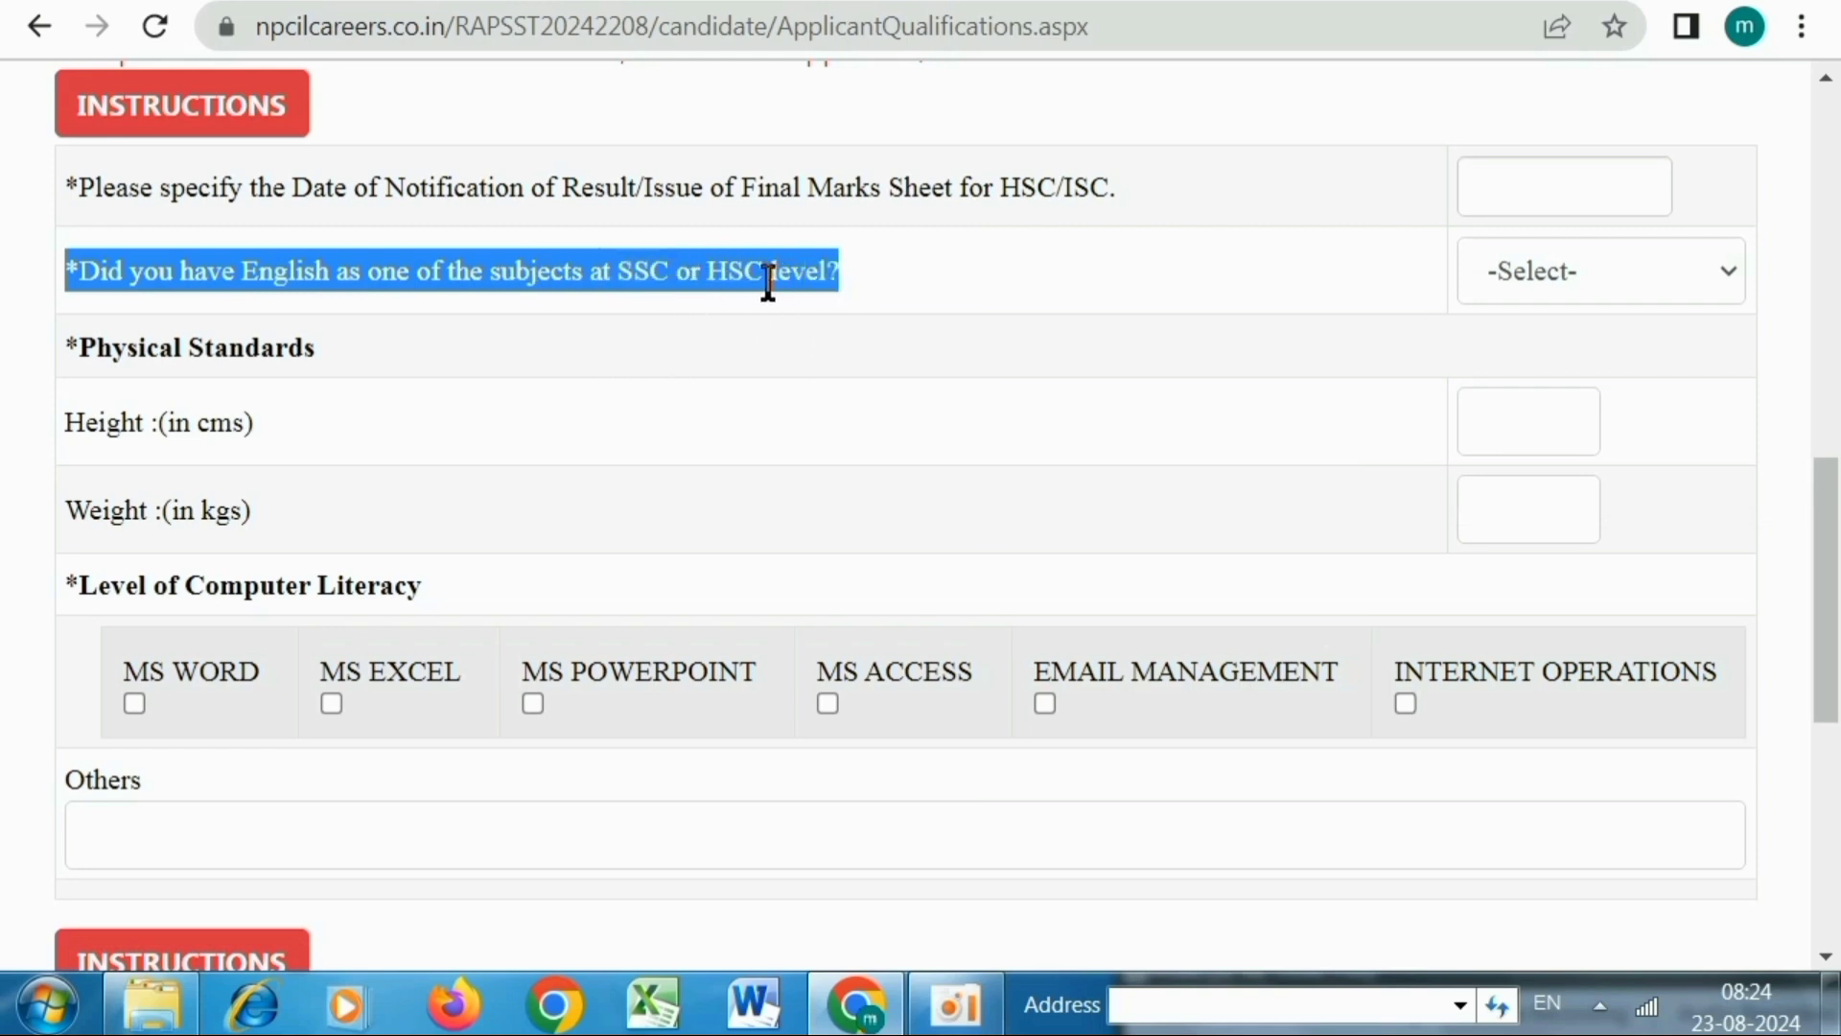
{"action": "left_click", "coordinate": [570, 276]}
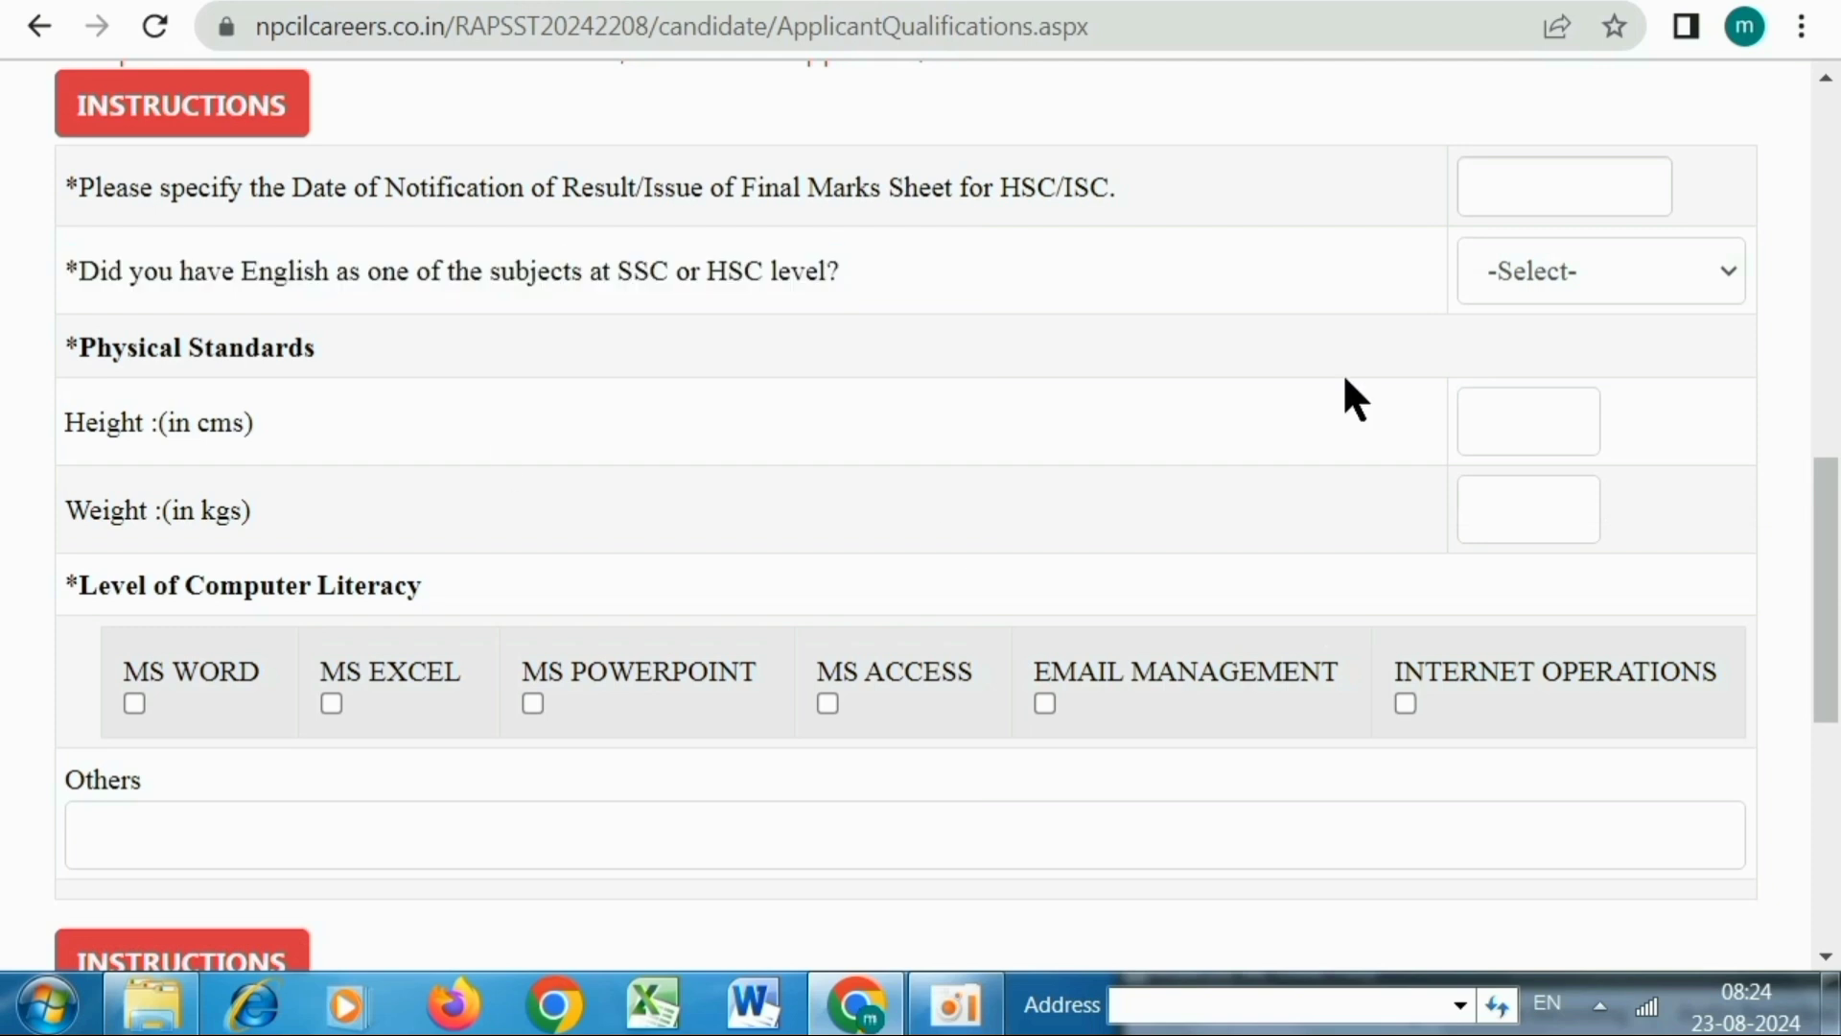
{"action": "left_click", "coordinate": [1534, 272]}
{"action": "left_click", "coordinate": [1528, 366]}
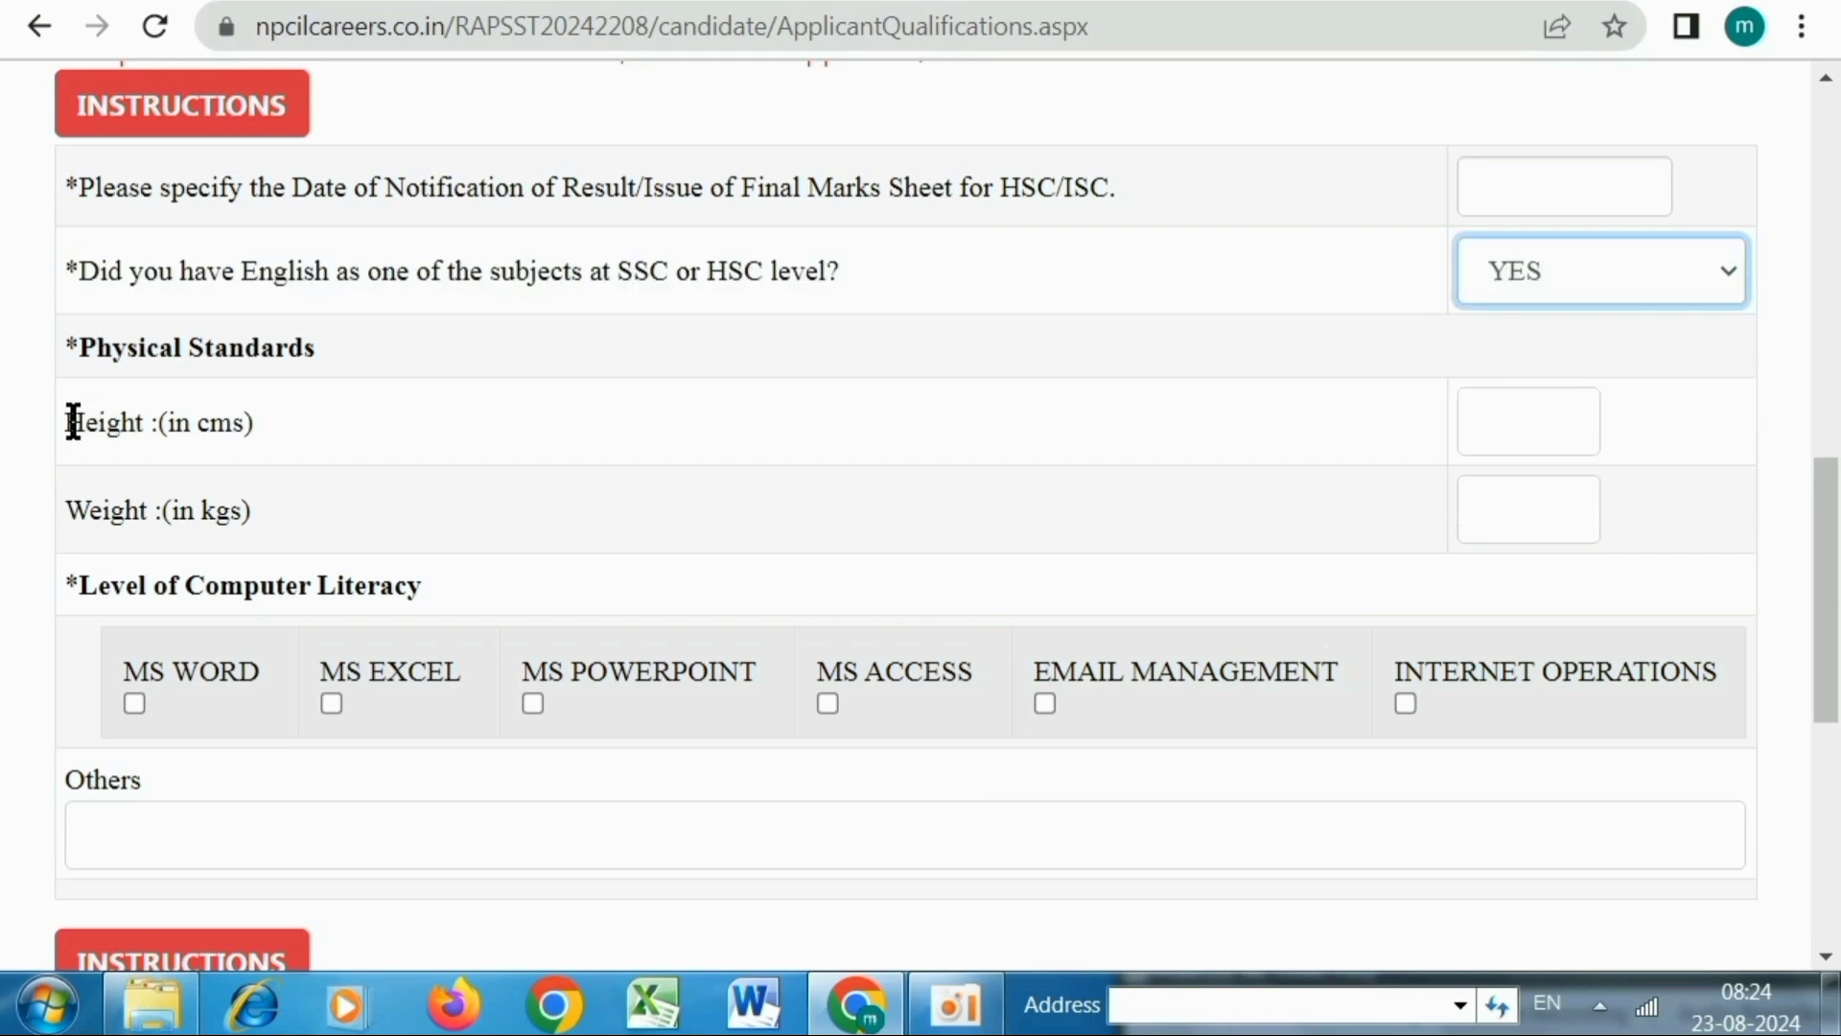
Enter the physical standards with a height of 170 cm and a weight of 68 kg.
{"action": "left_click_drag", "start_coordinate": [67, 422], "coordinate": [289, 424]}
{"action": "left_click", "coordinate": [1509, 417]}
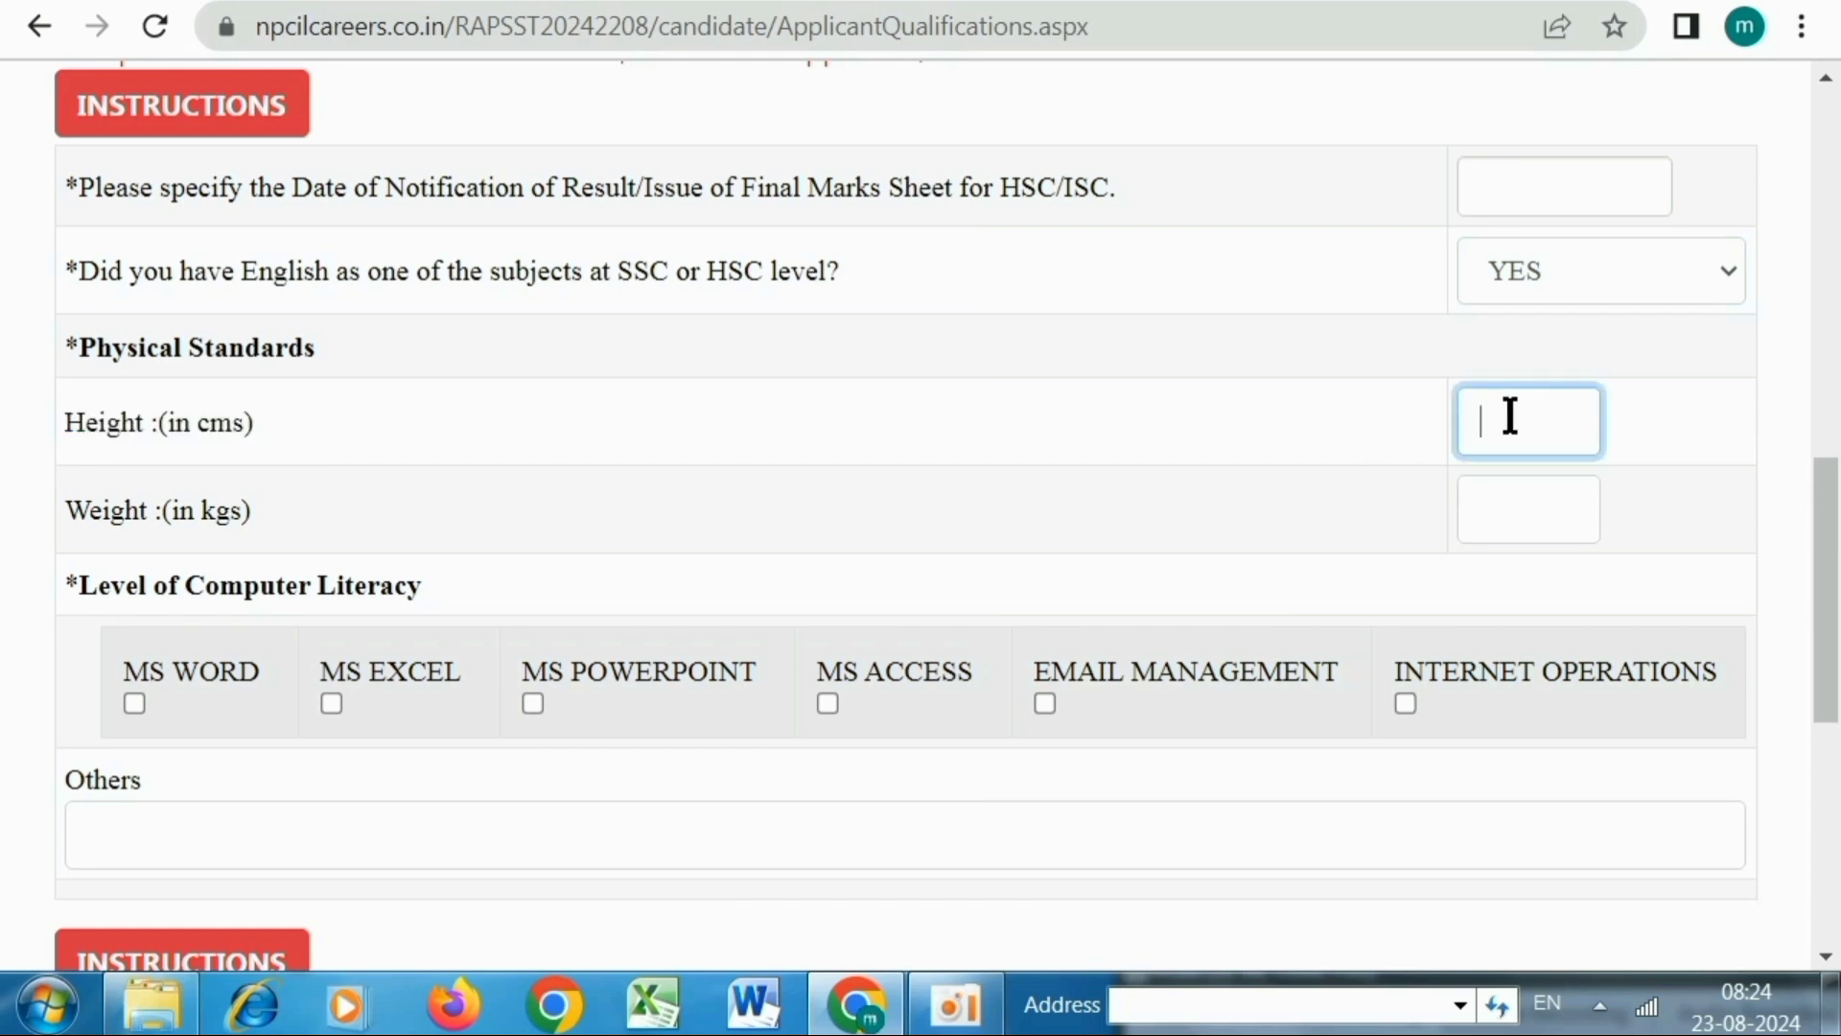
{"action": "type", "text": "170"}
{"action": "left_click_drag", "start_coordinate": [97, 513], "coordinate": [205, 514]}
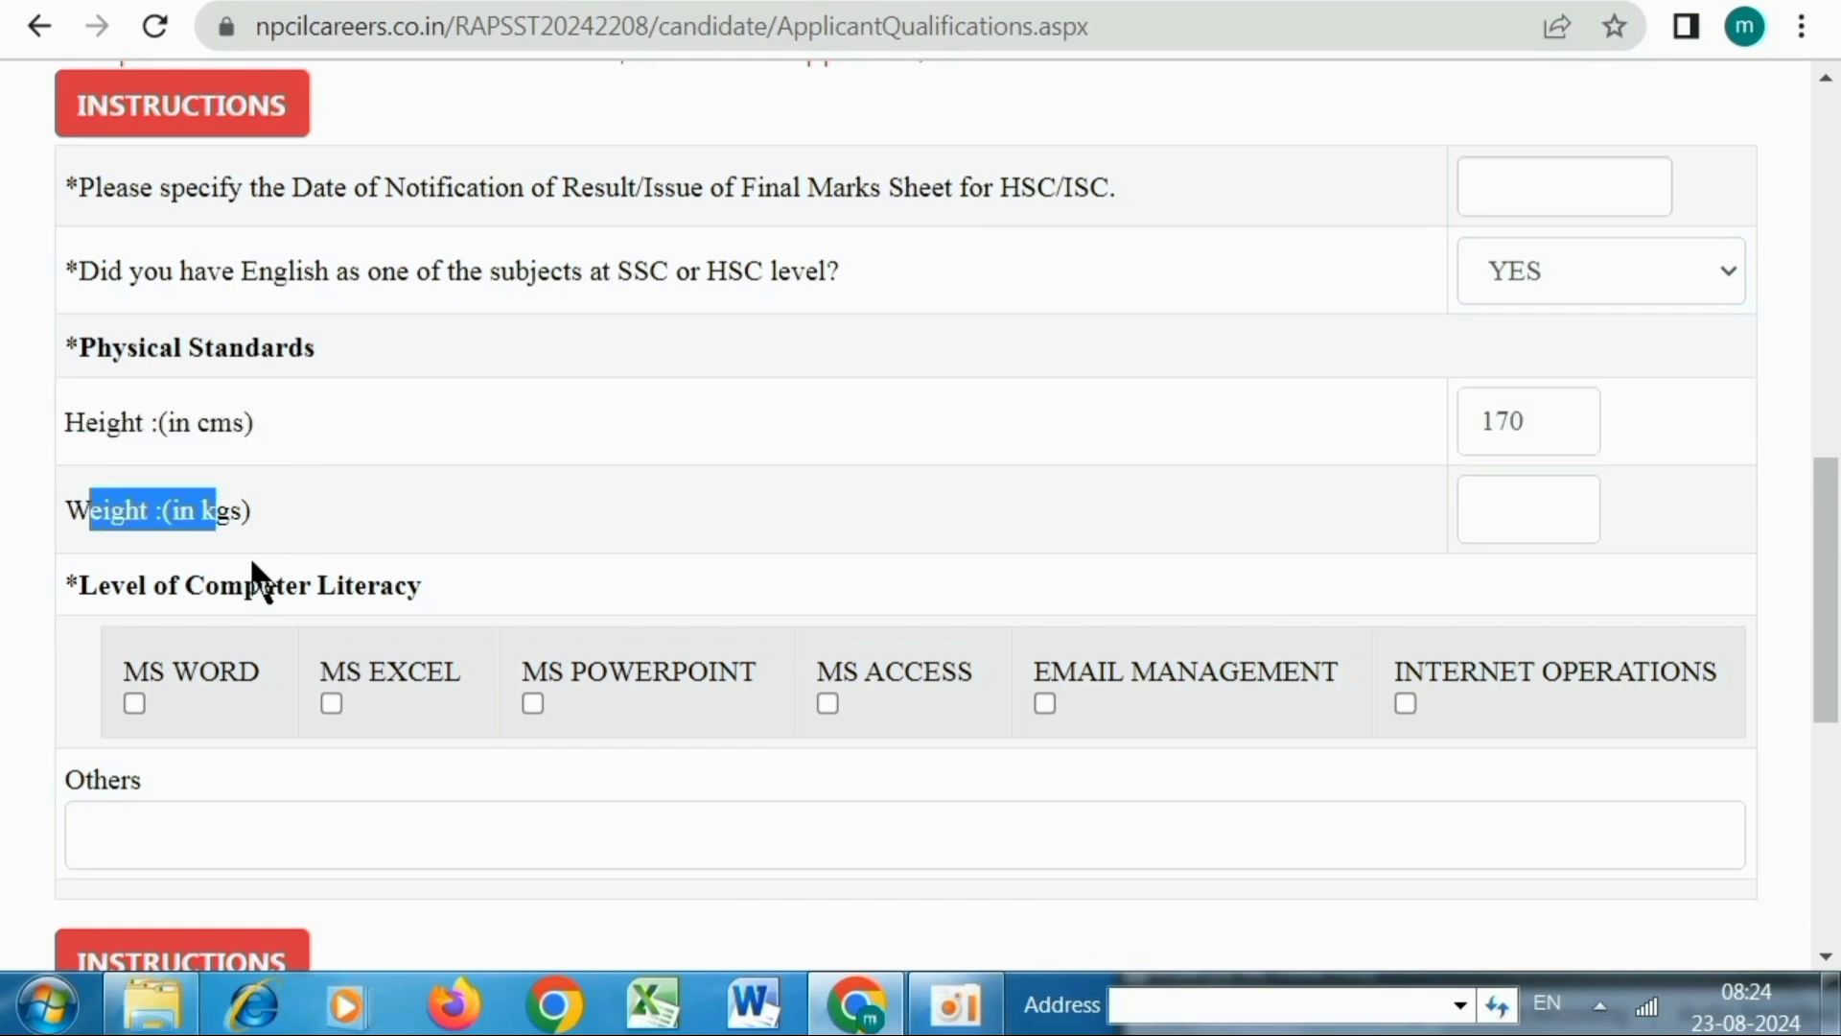
{"action": "left_click", "coordinate": [1485, 513]}
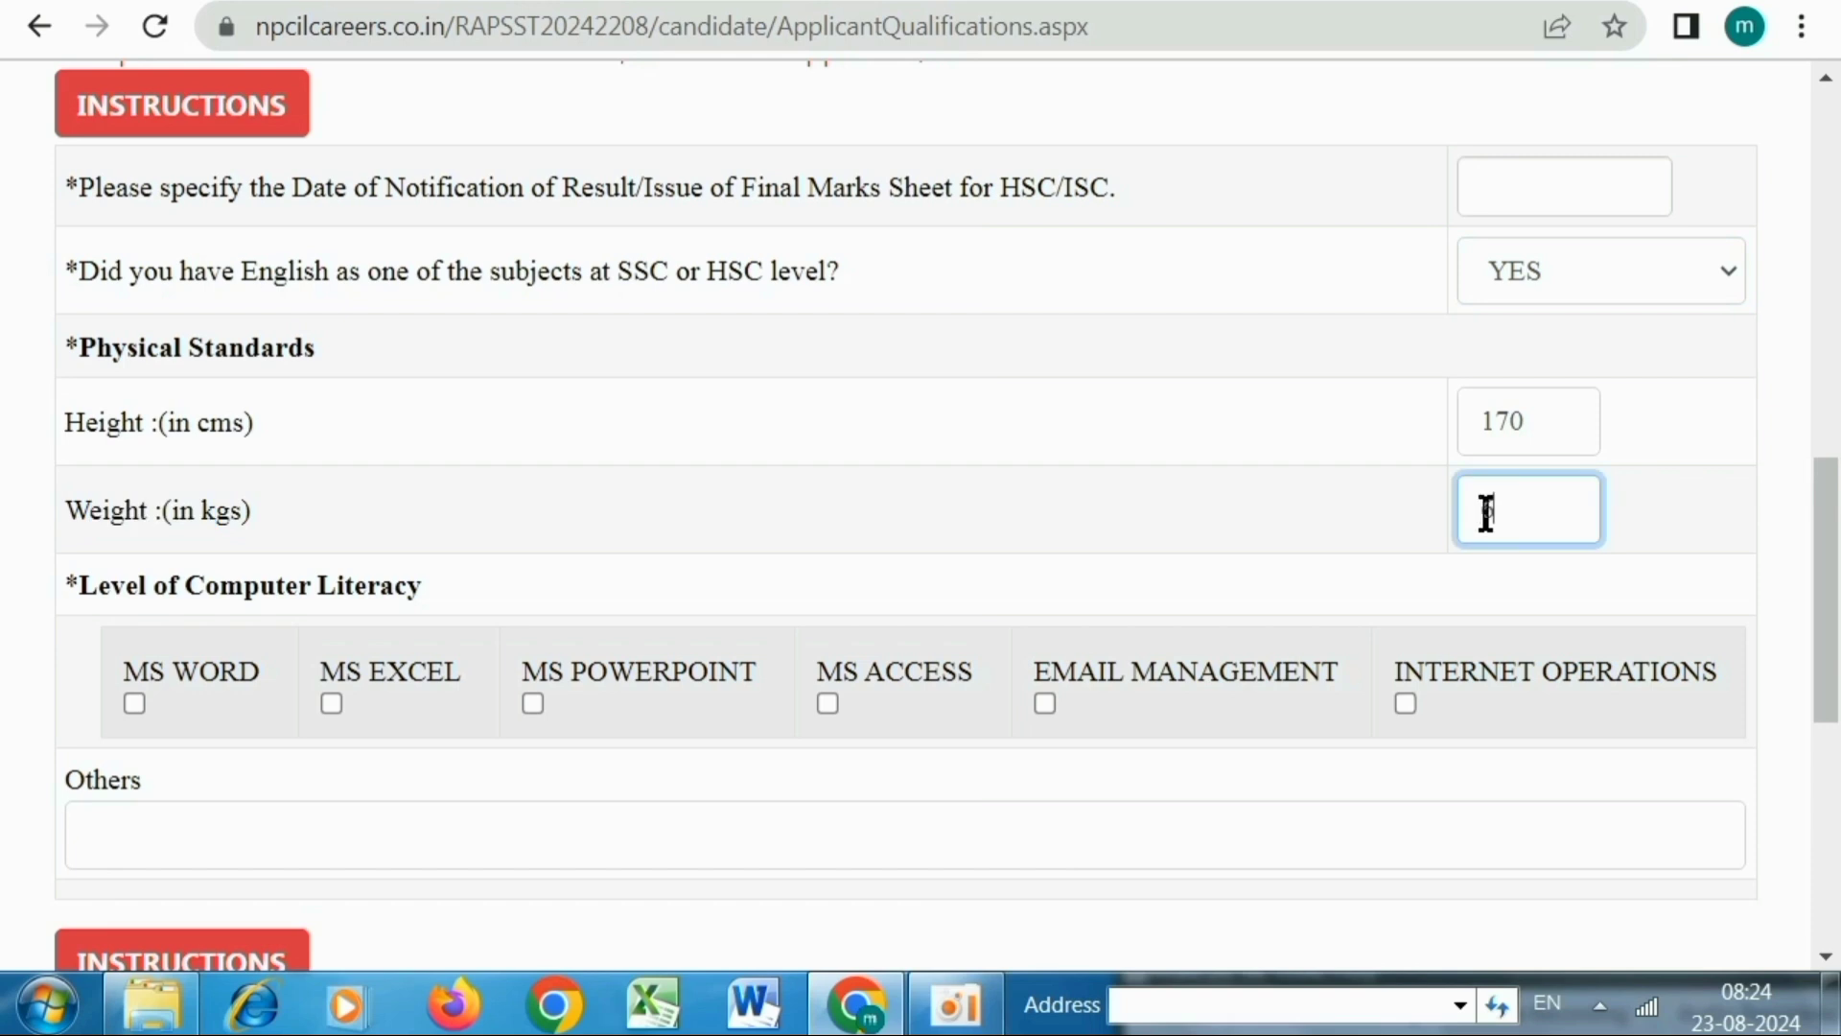
{"action": "left_click", "coordinate": [1184, 482]}
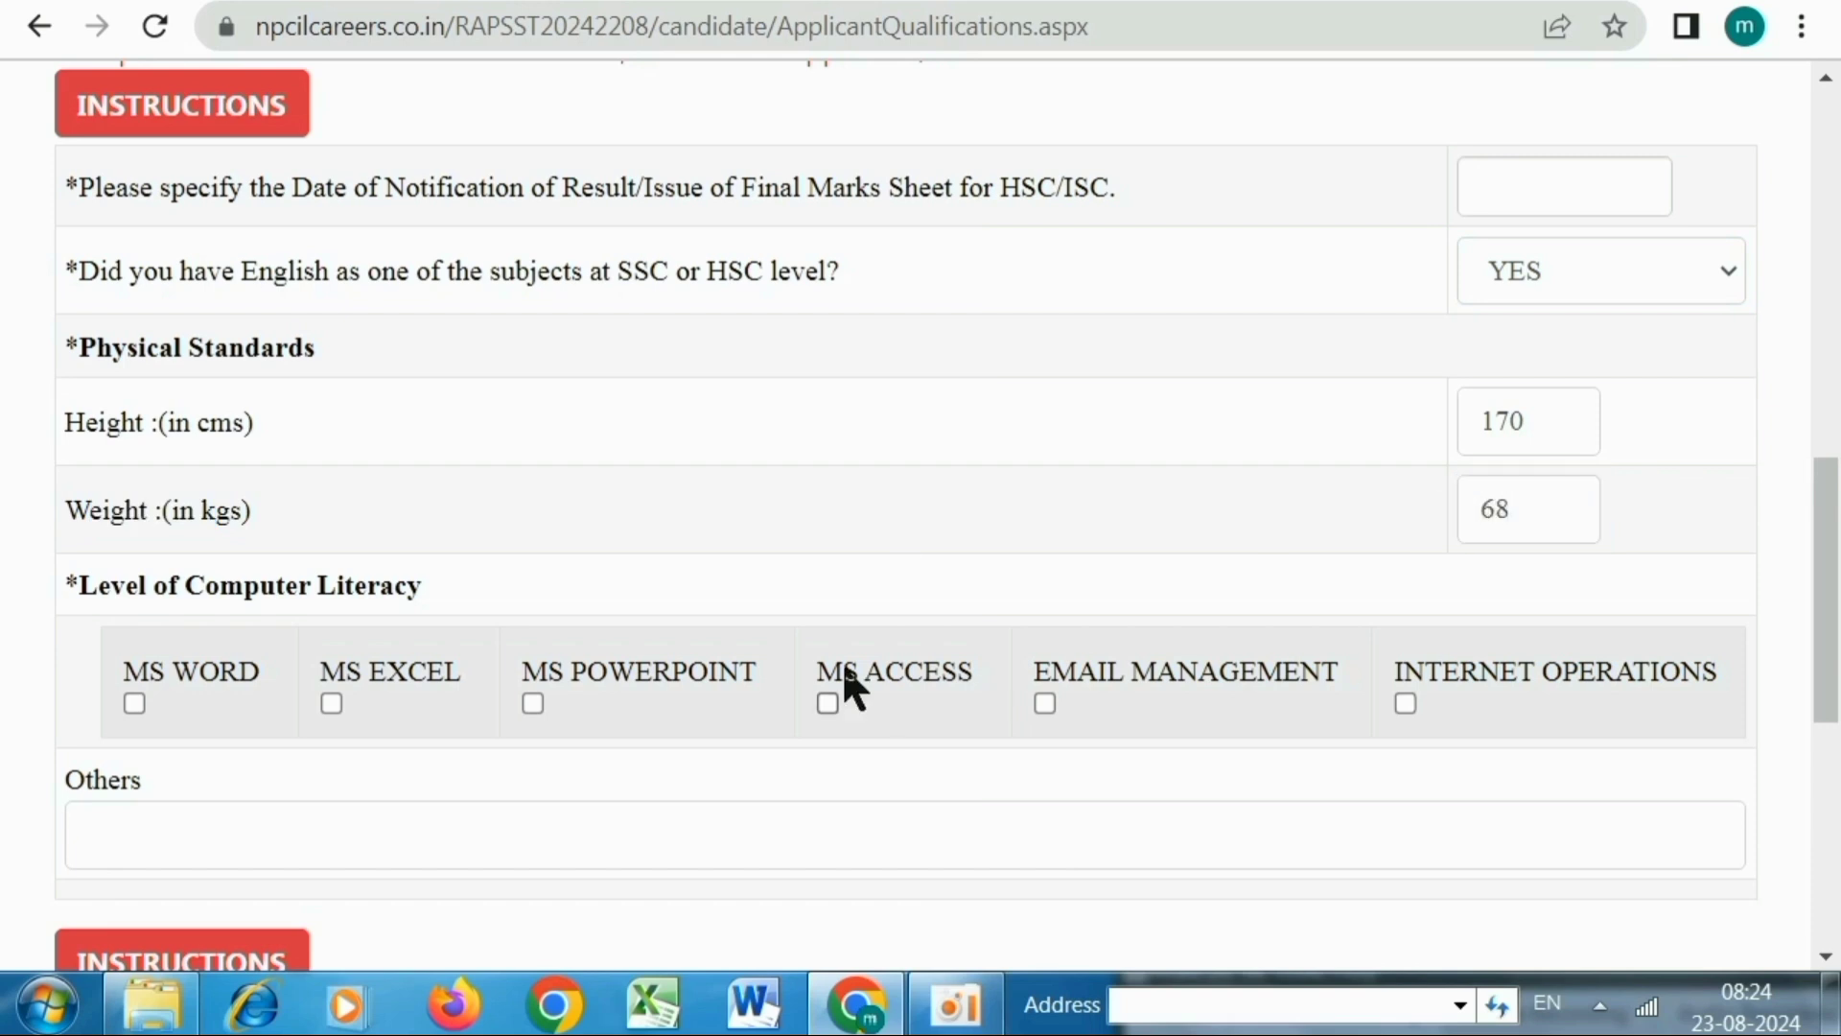
Mark MS Word, MS Excel, MS PowerPoint, MS Access, Email Management and Internet Operations as the level of computer literacy.
{"action": "left_click_drag", "start_coordinate": [290, 587], "coordinate": [390, 589]}
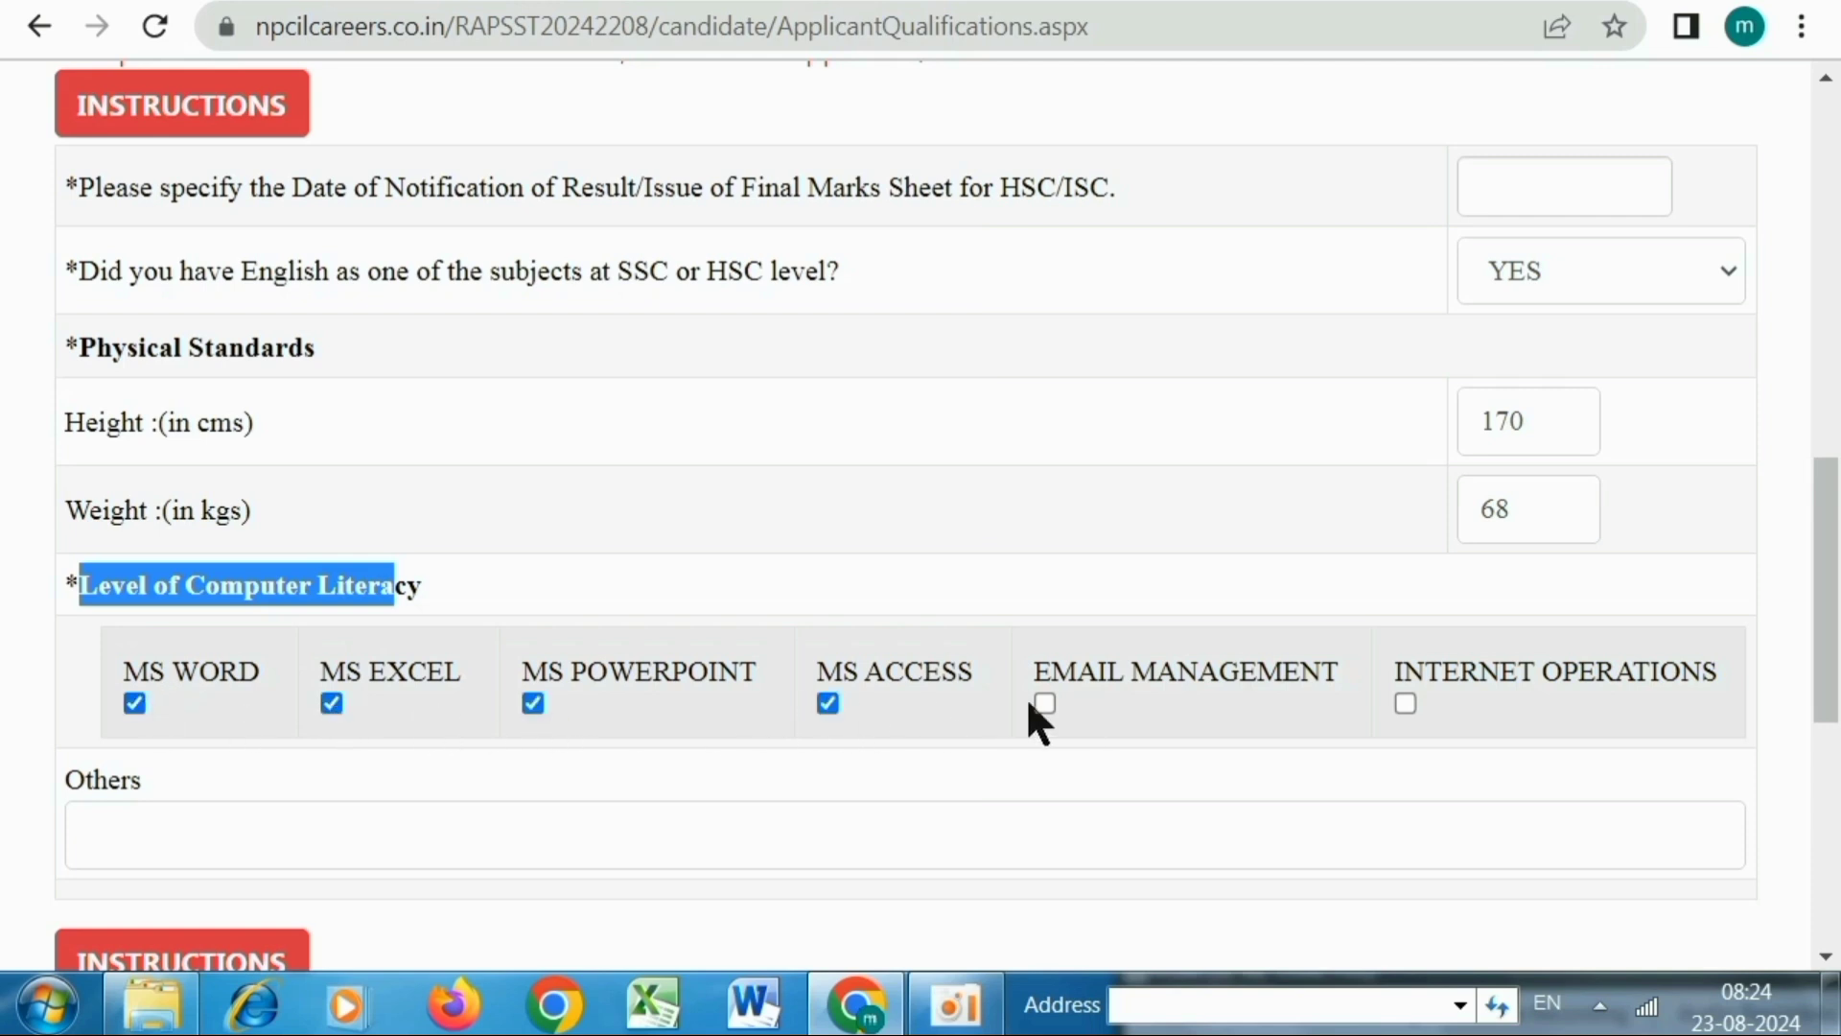
{"action": "left_click", "coordinate": [1406, 704]}
{"action": "scroll", "coordinate": [238, 715], "scroll_direction": "down", "scroll_amount": 4}
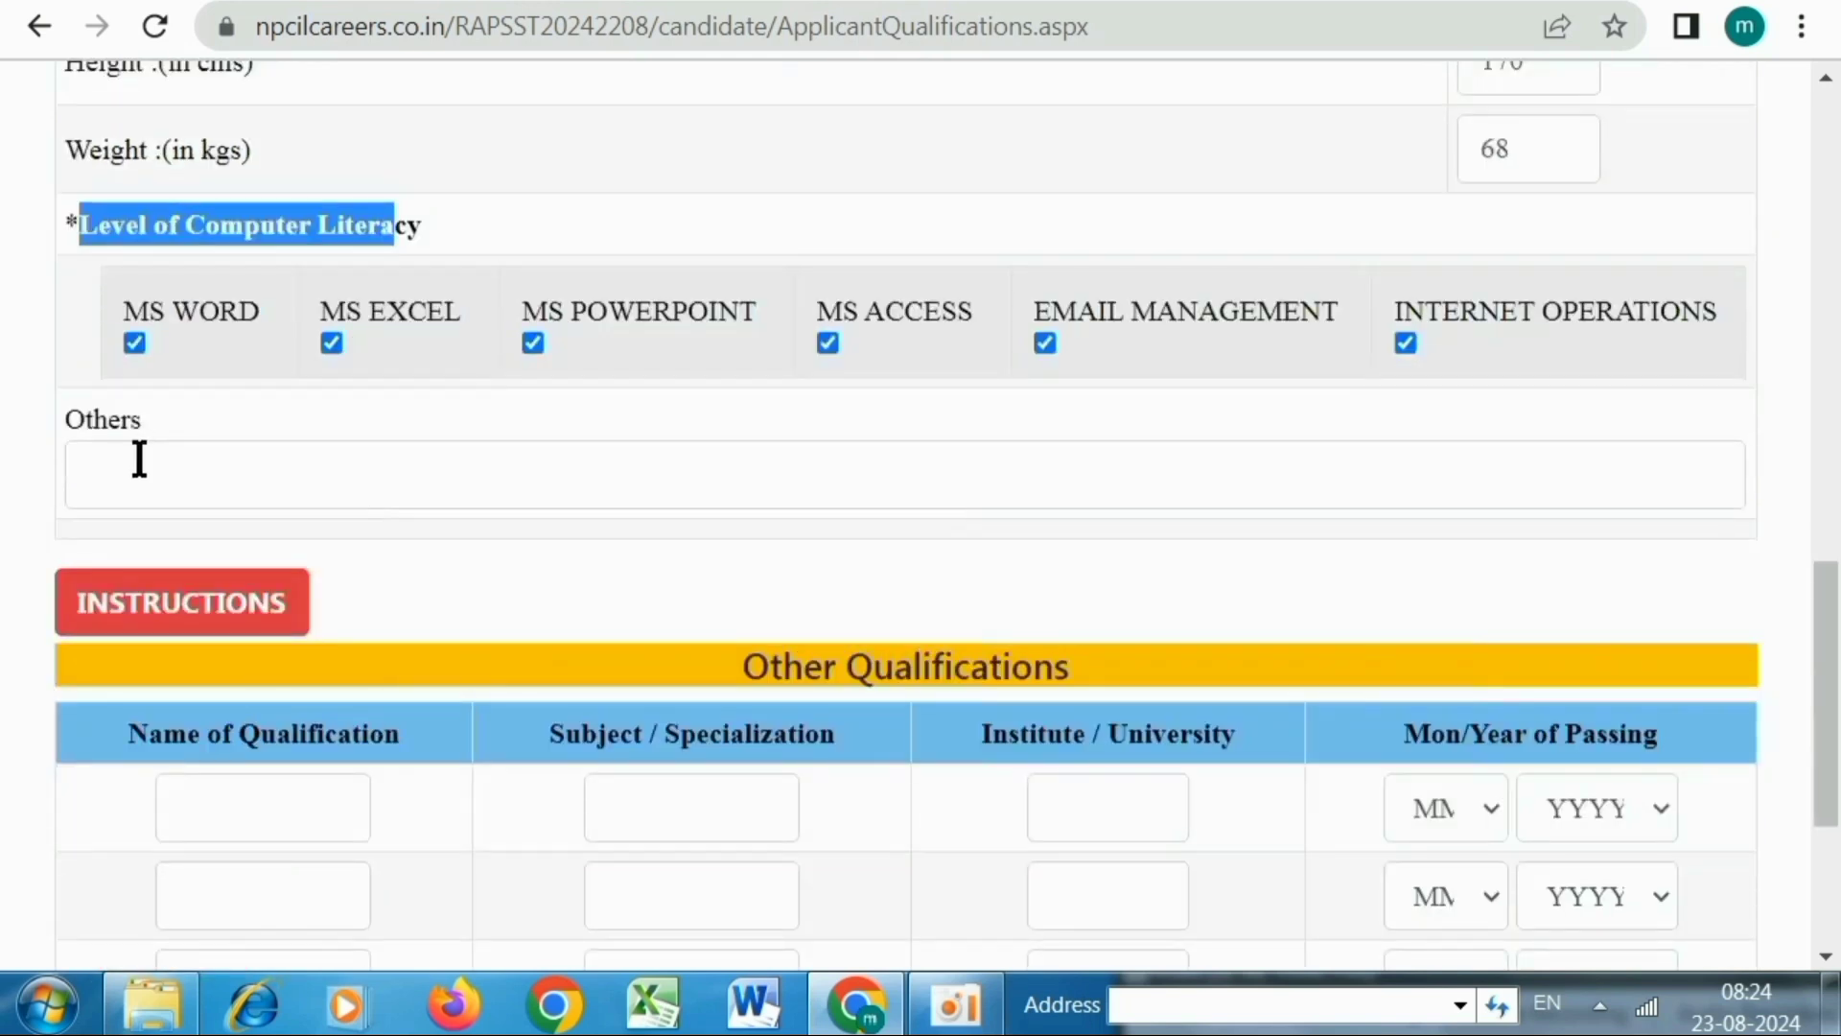
{"action": "left_click", "coordinate": [77, 479]}
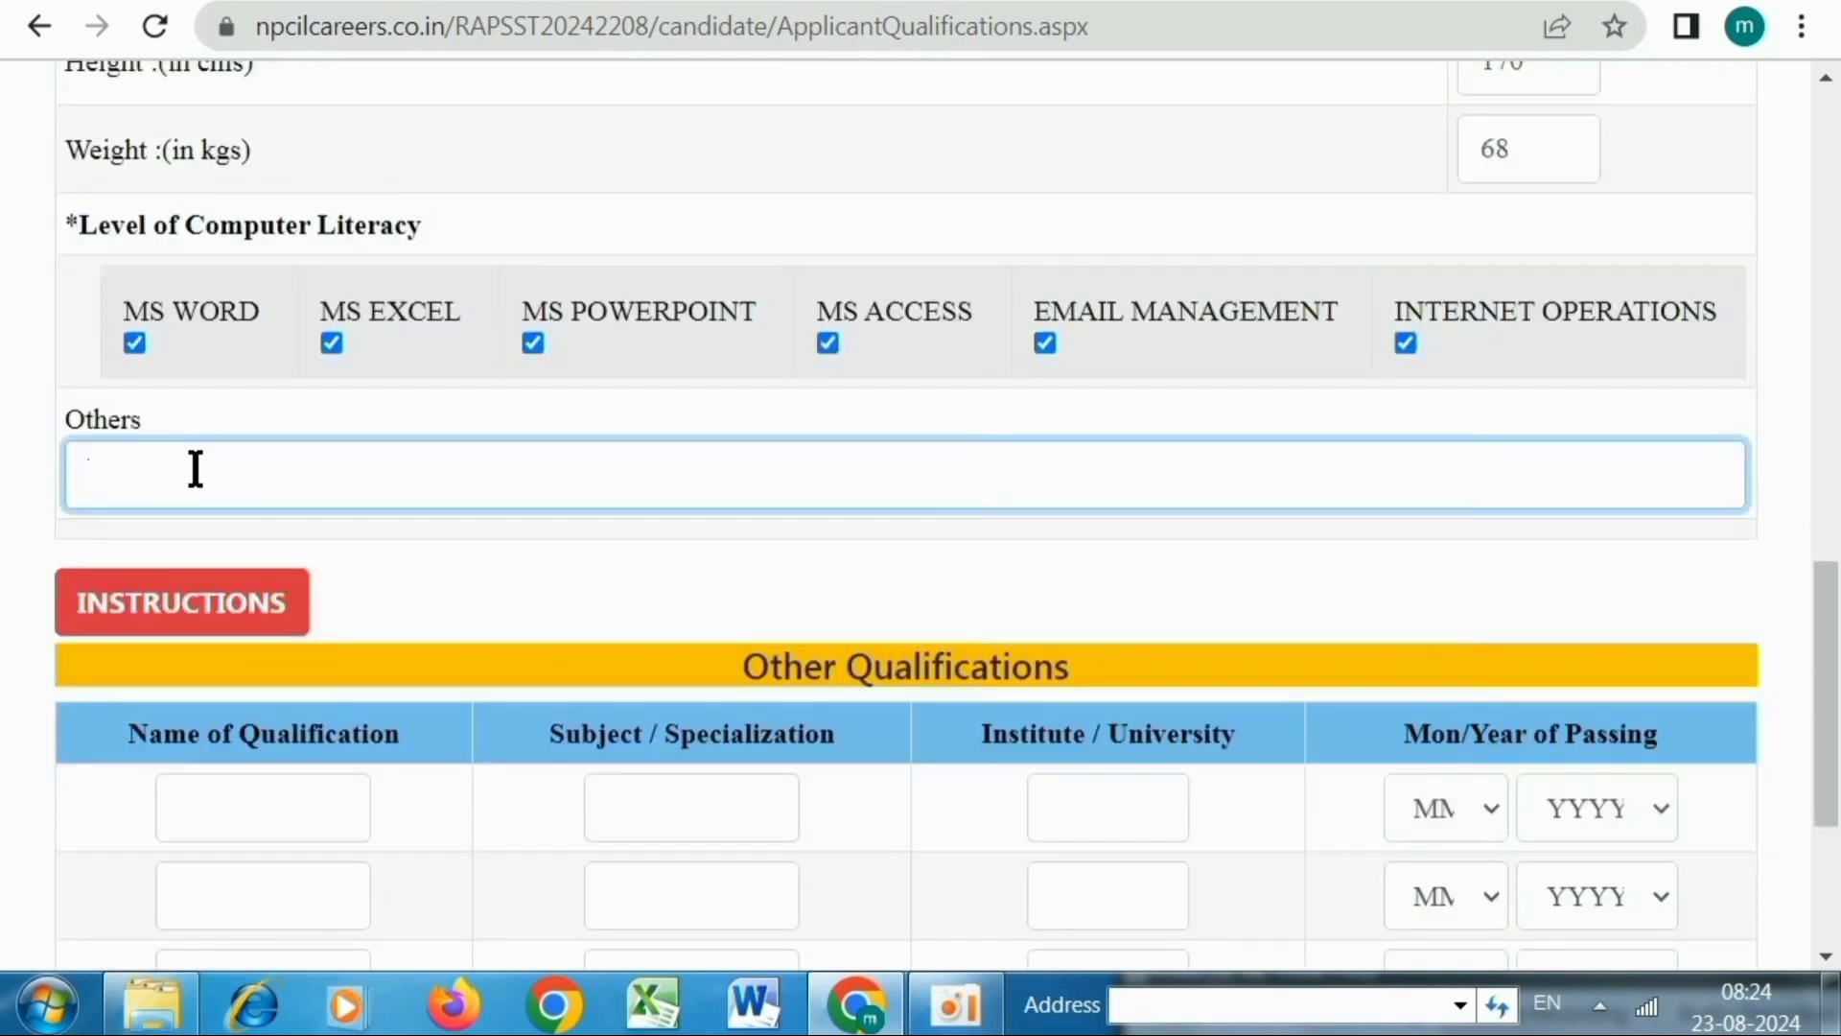
{"action": "type", "text": "C"}
{"action": "key", "text": "BackSpace"}
{"action": "key", "text": "BackSpace"}
{"action": "key", "text": "BackSpace"}
{"action": "left_click", "coordinate": [444, 568]}
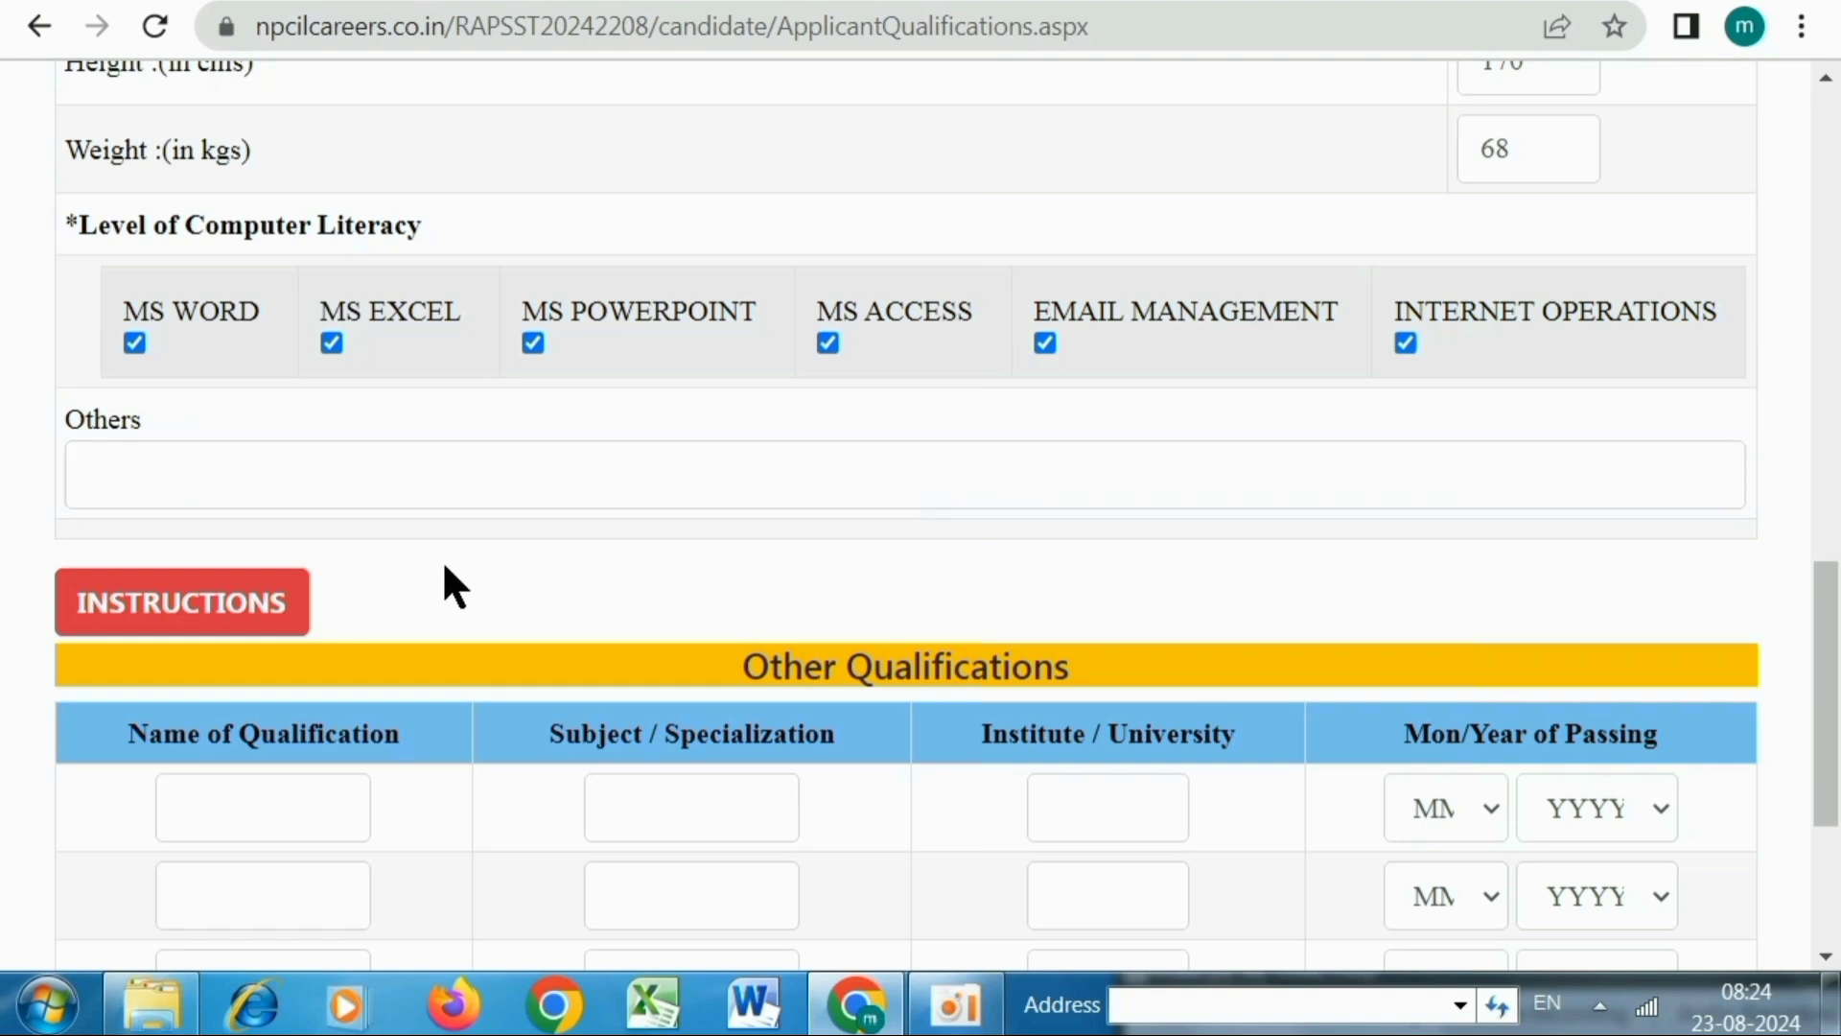
Review the Other Qualifications rows without filling them in, and save the educational qualifications to proceed to the work experience page.
{"action": "scroll", "coordinate": [461, 570], "scroll_direction": "down", "scroll_amount": 4}
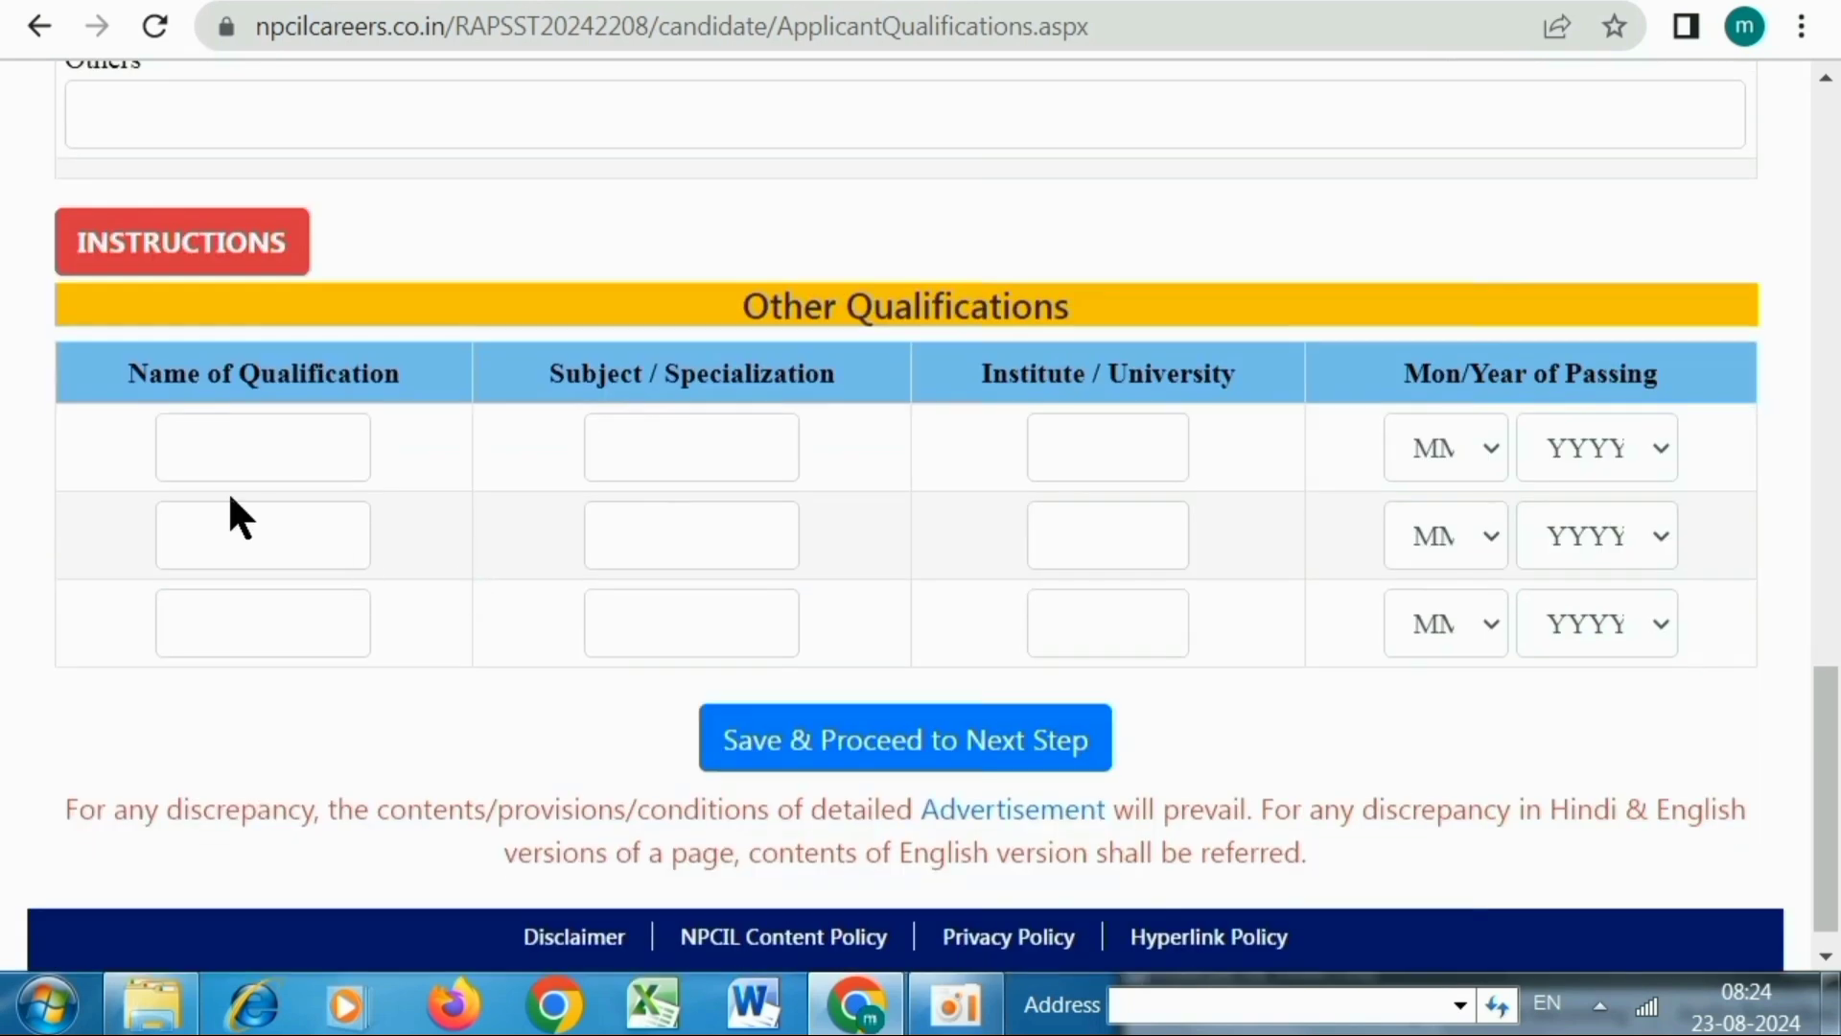
{"action": "left_click", "coordinate": [201, 472]}
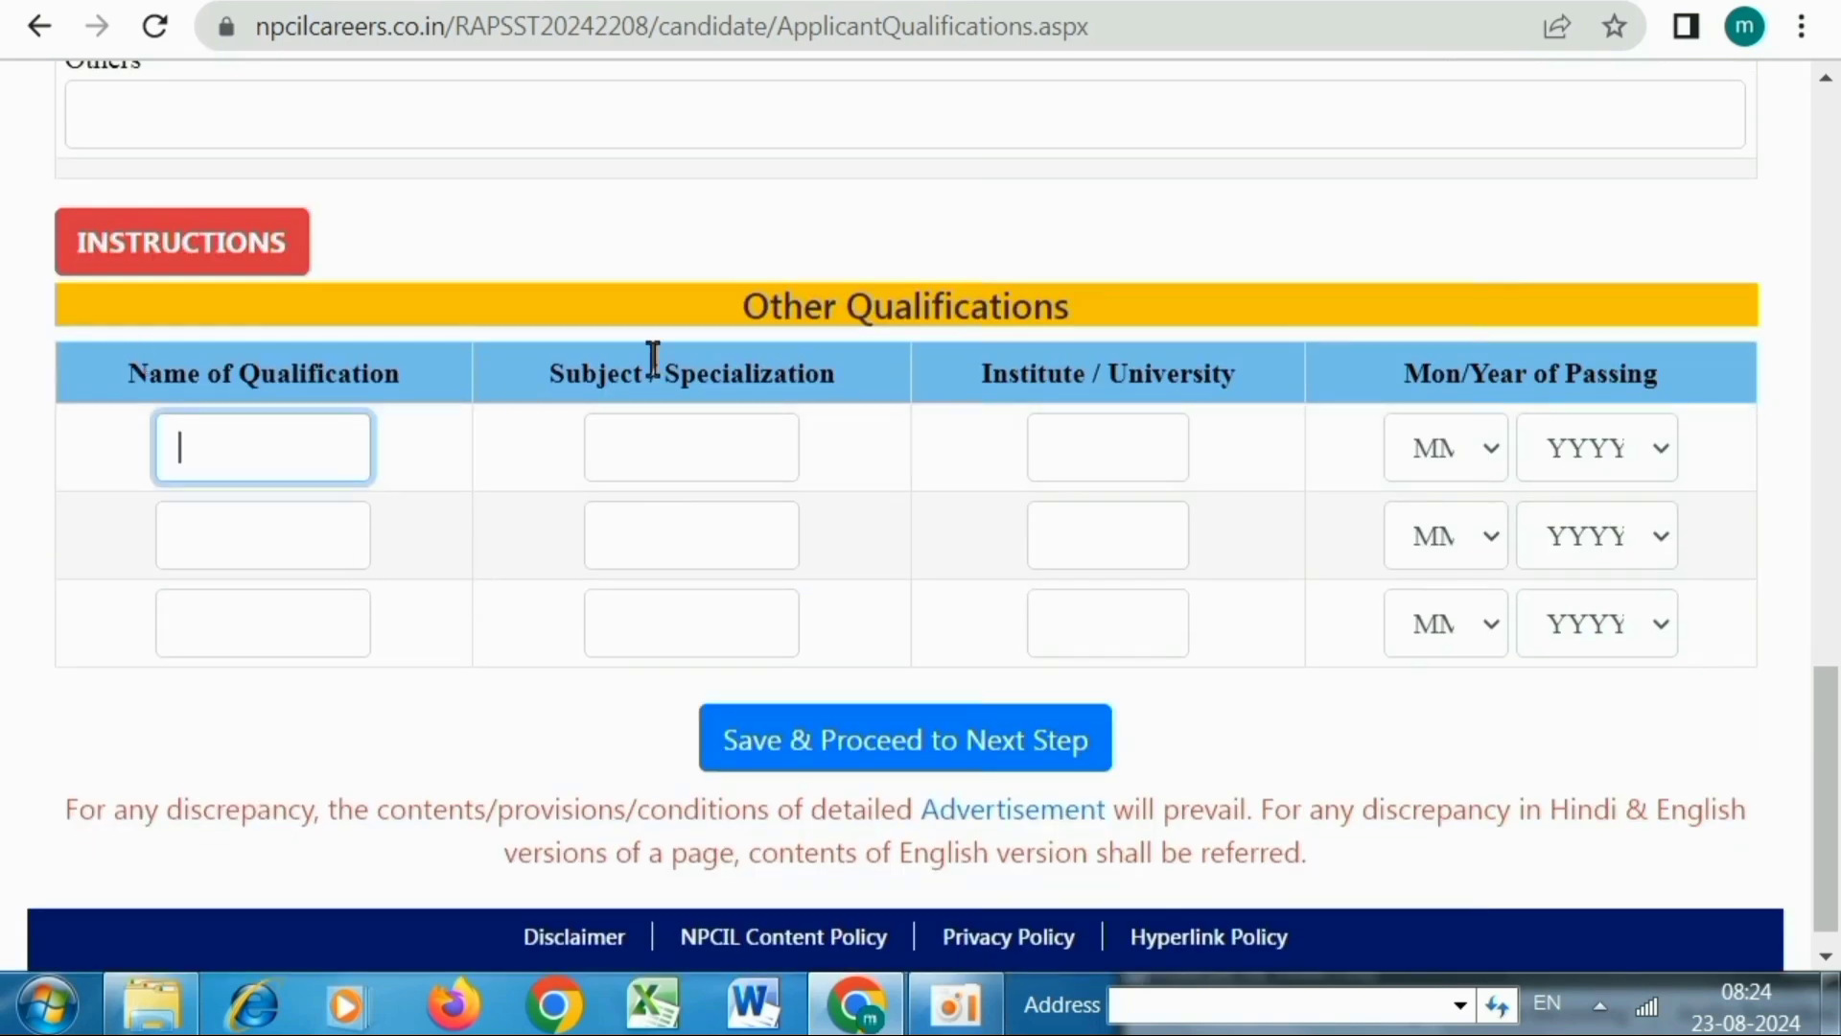
{"action": "left_click_drag", "start_coordinate": [740, 309], "coordinate": [1082, 307]}
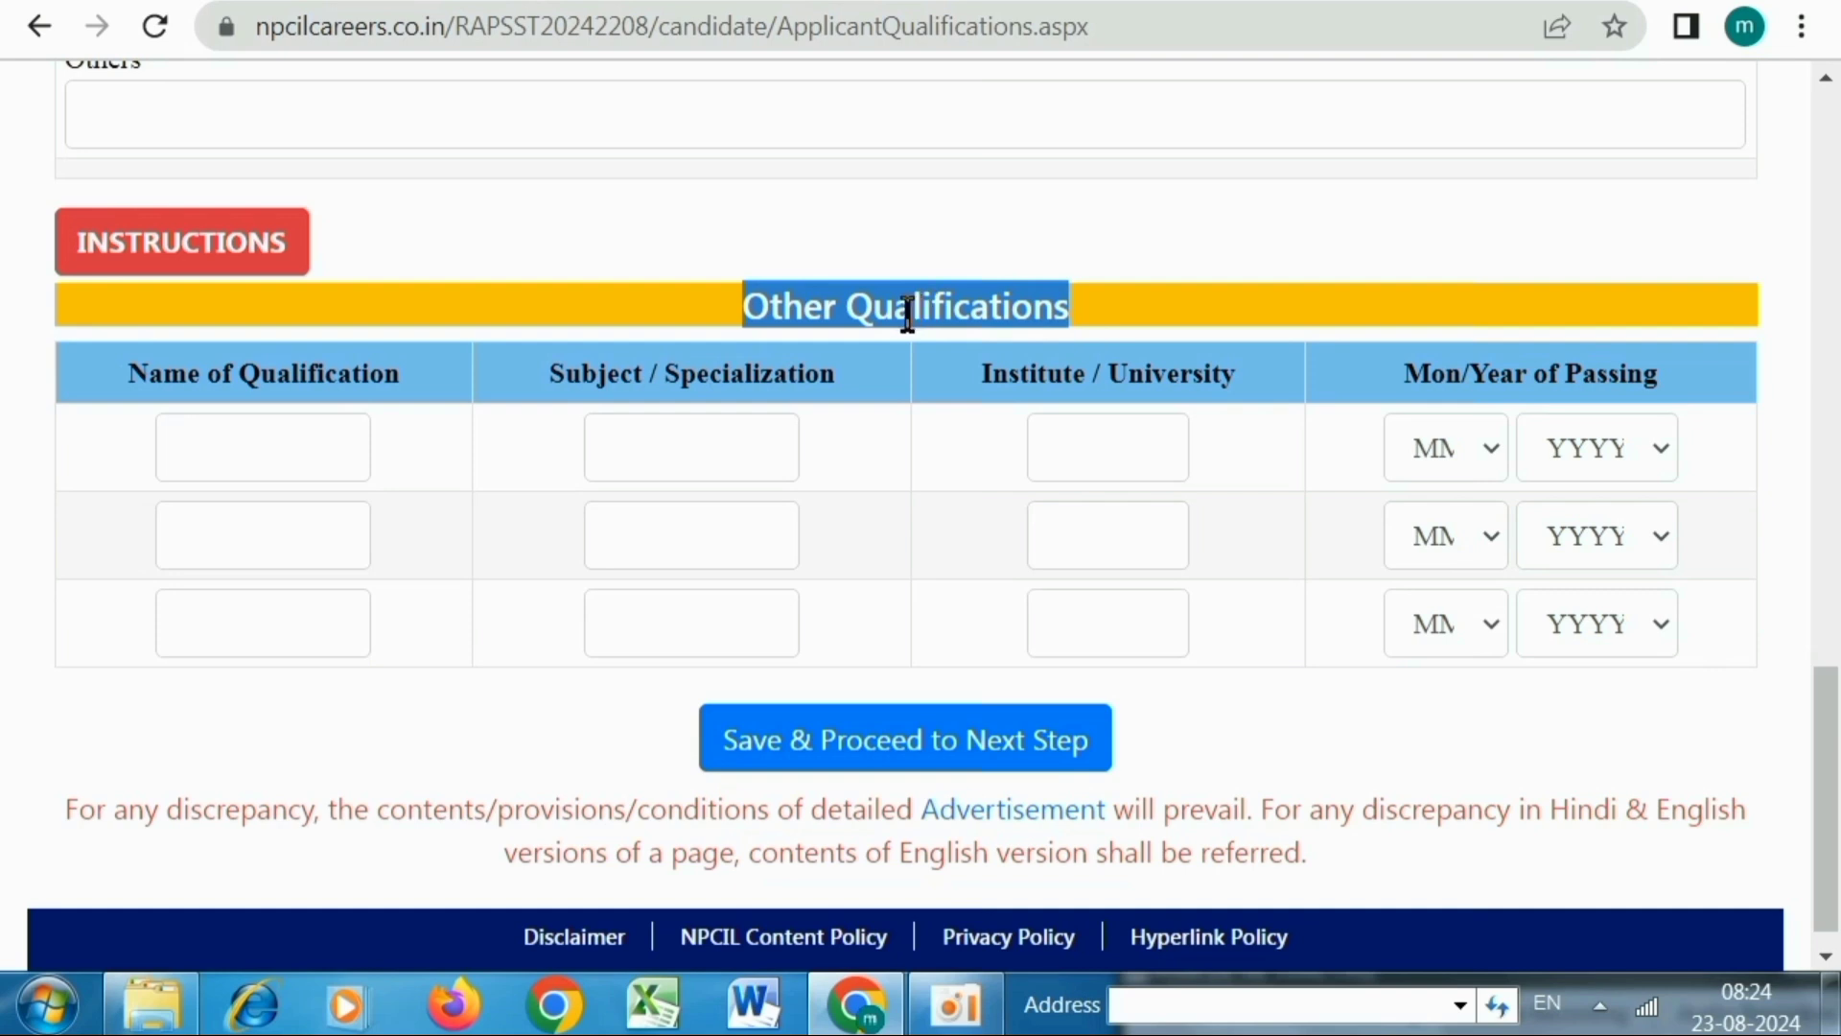
{"action": "left_click", "coordinate": [276, 480]}
{"action": "left_click", "coordinate": [265, 552]}
{"action": "left_click", "coordinate": [275, 608]}
{"action": "left_click", "coordinate": [278, 431]}
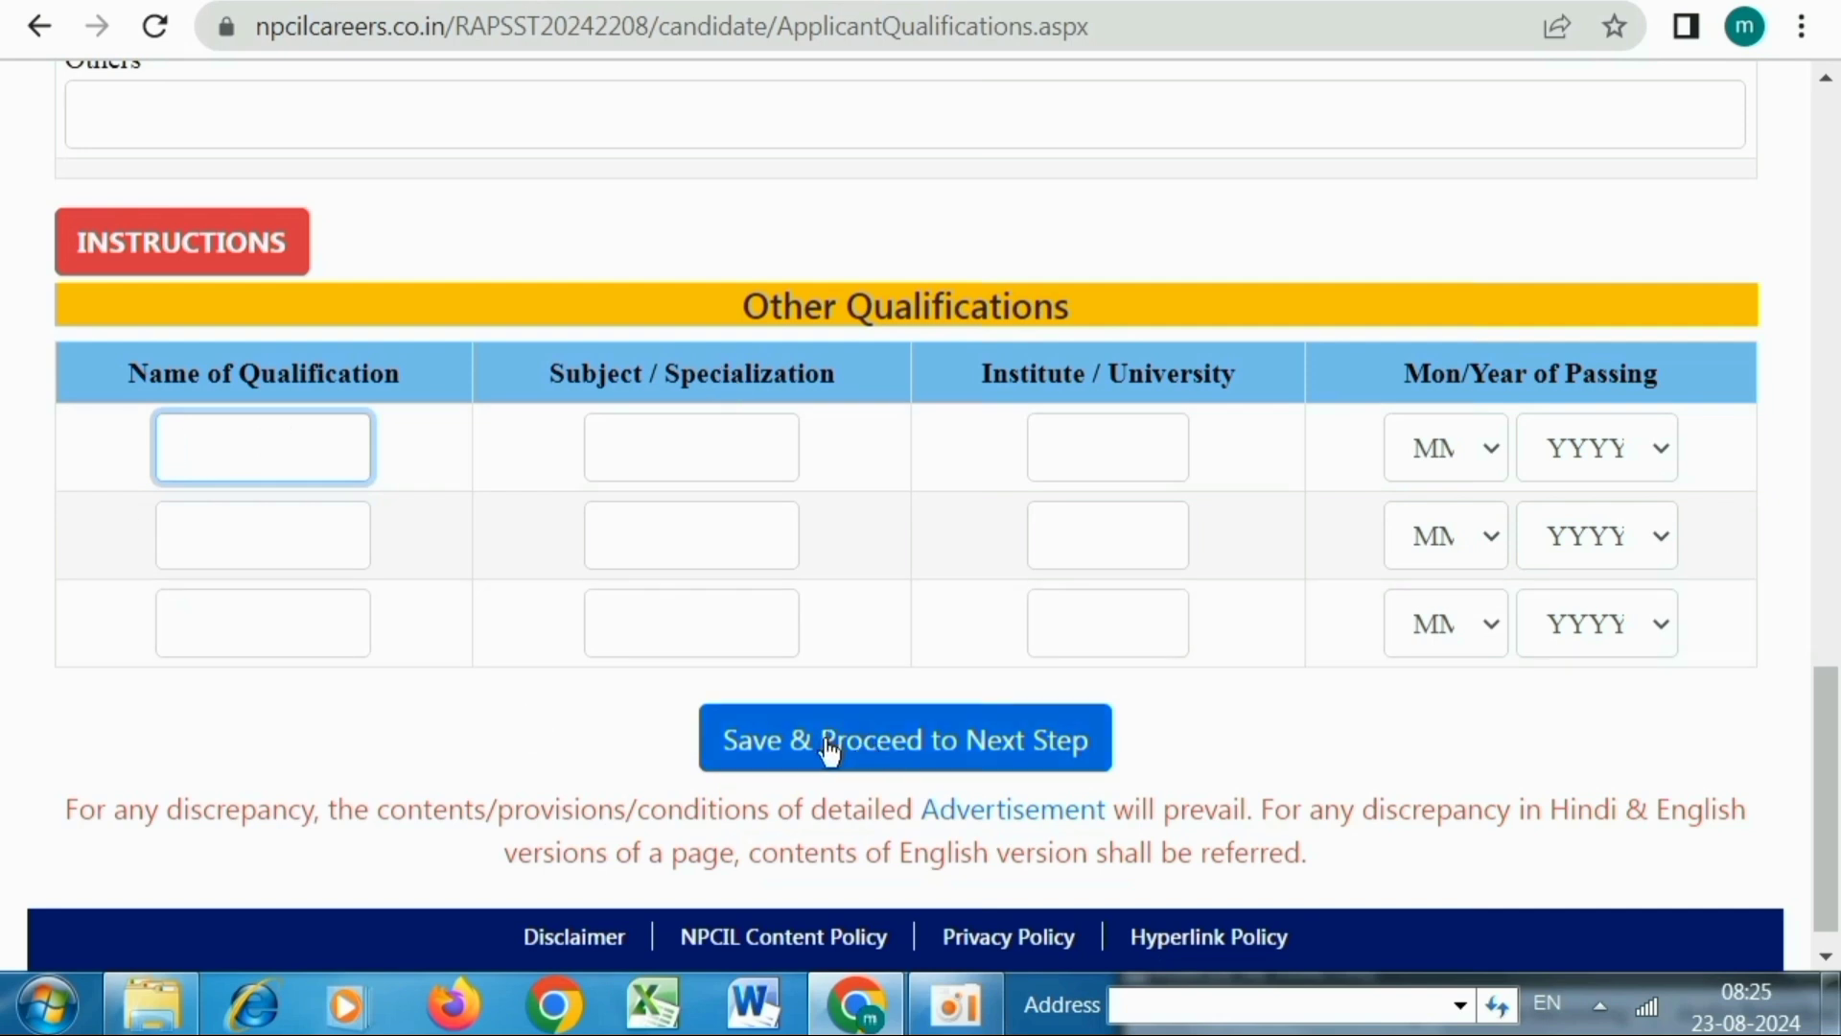
{"action": "left_click", "coordinate": [959, 749]}
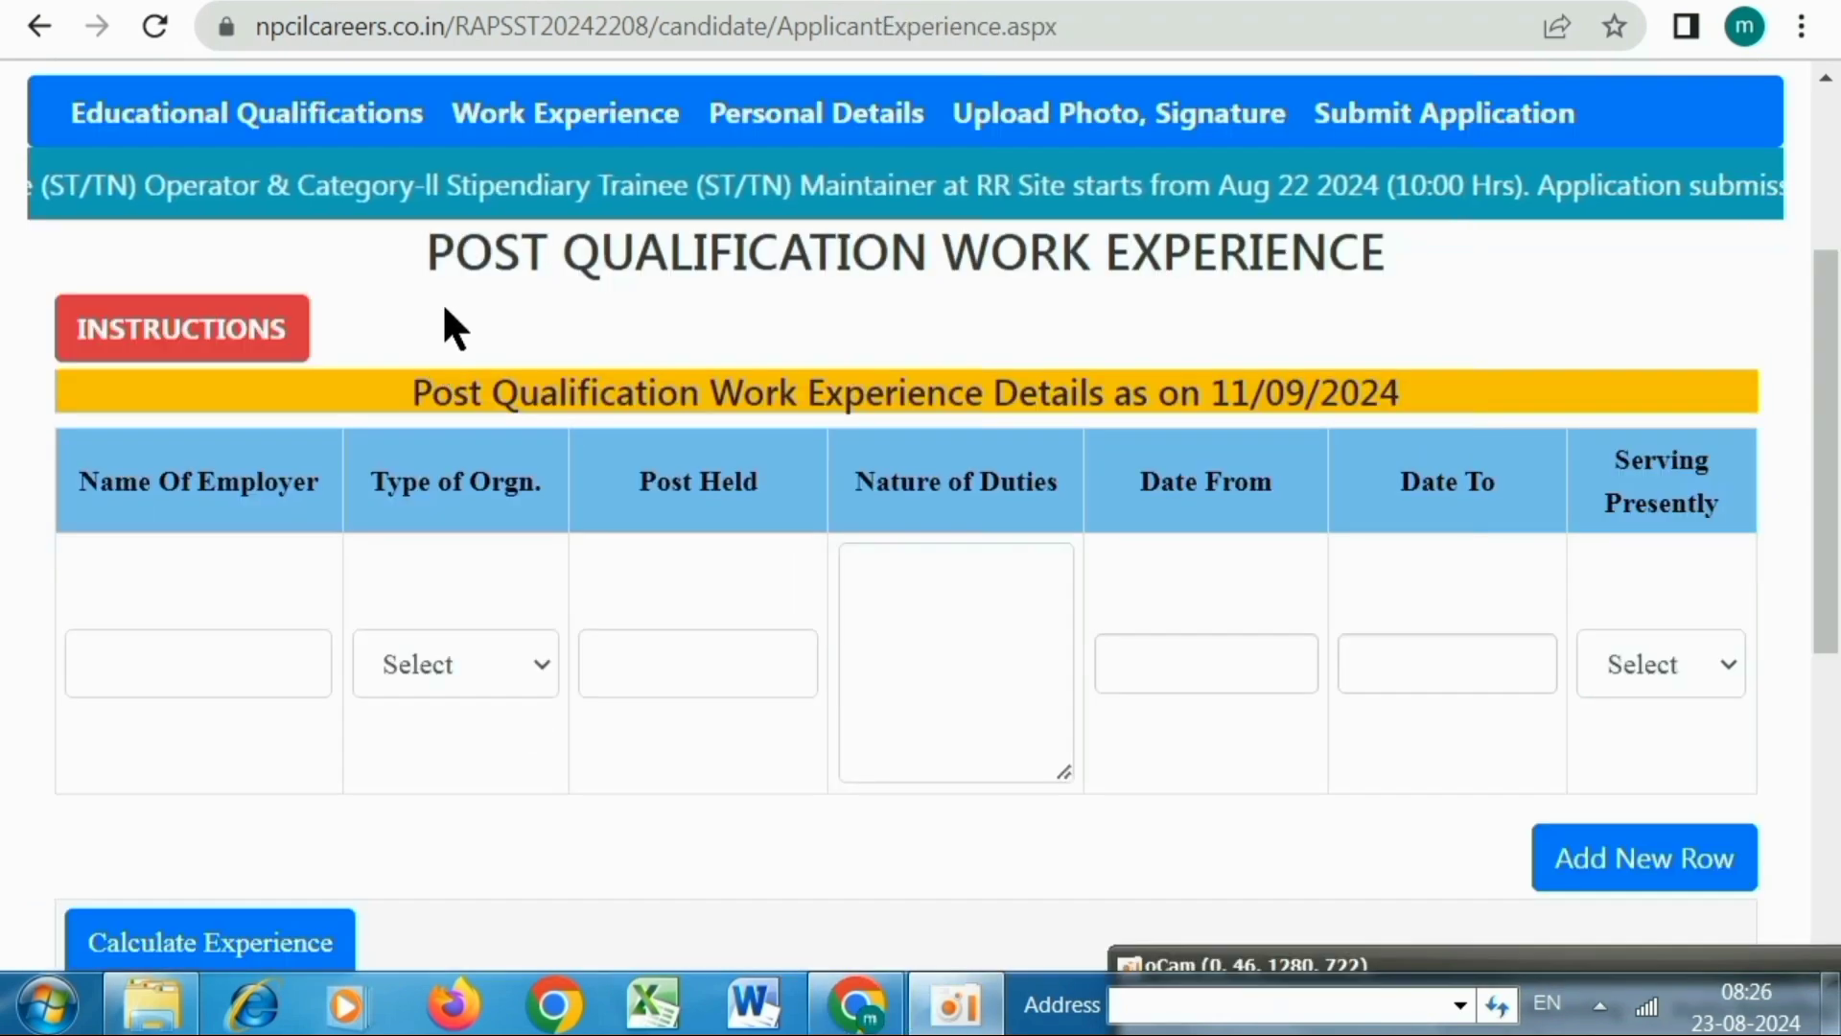
Examine the post qualification work experience row, including its organisation type choices, post, duties, start and end date fields.
{"action": "left_click_drag", "start_coordinate": [428, 251], "coordinate": [1146, 321]}
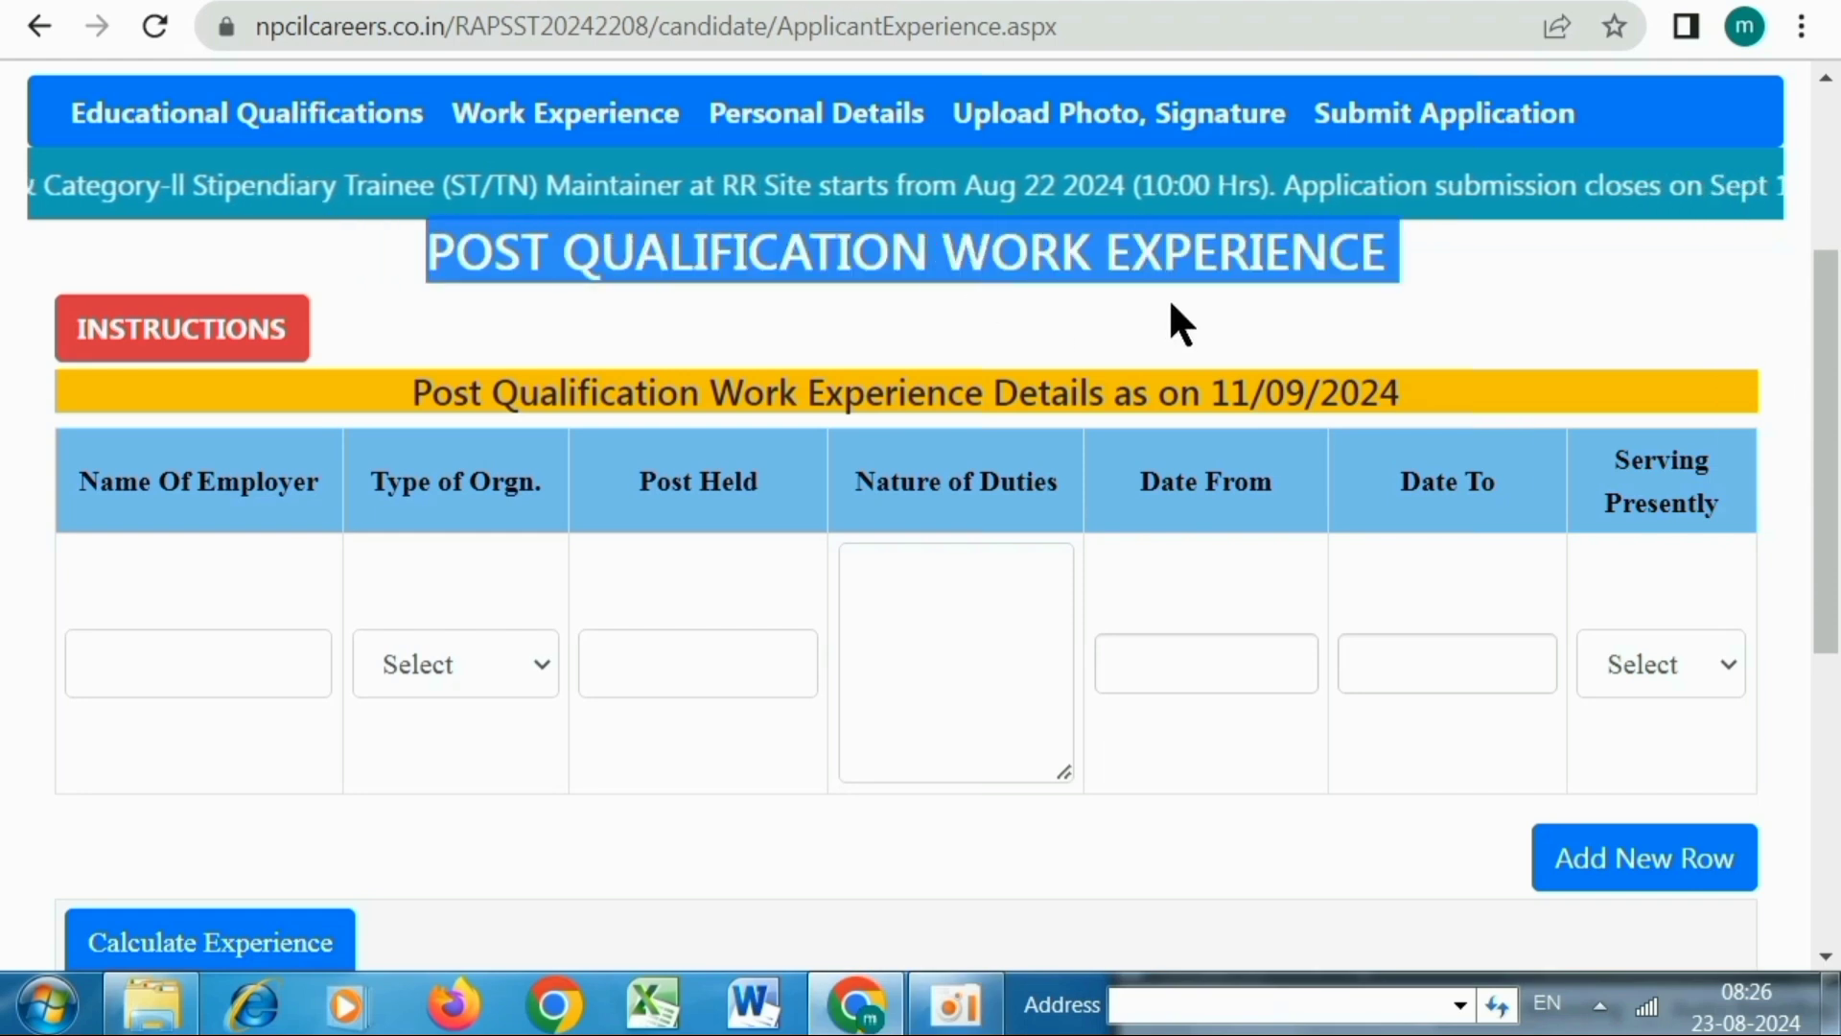
{"action": "left_click", "coordinate": [1089, 258]}
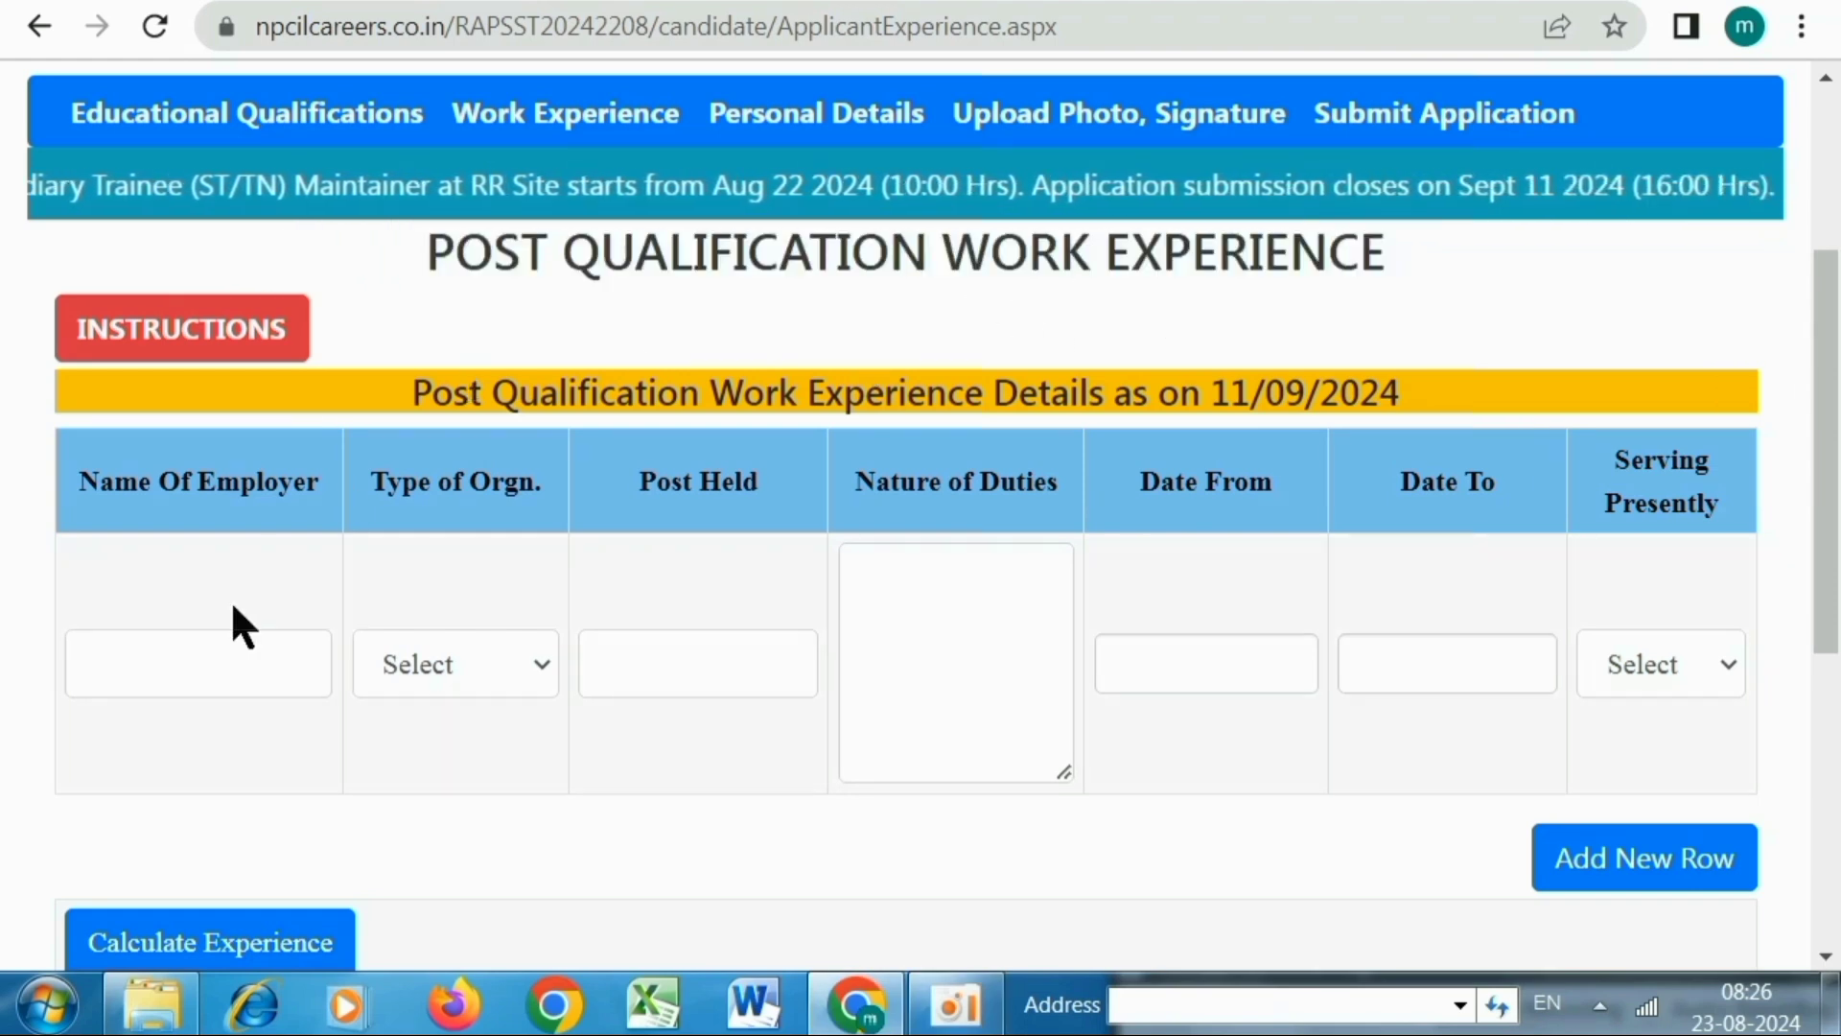
{"action": "left_click", "coordinate": [216, 645]}
{"action": "left_click", "coordinate": [482, 662]}
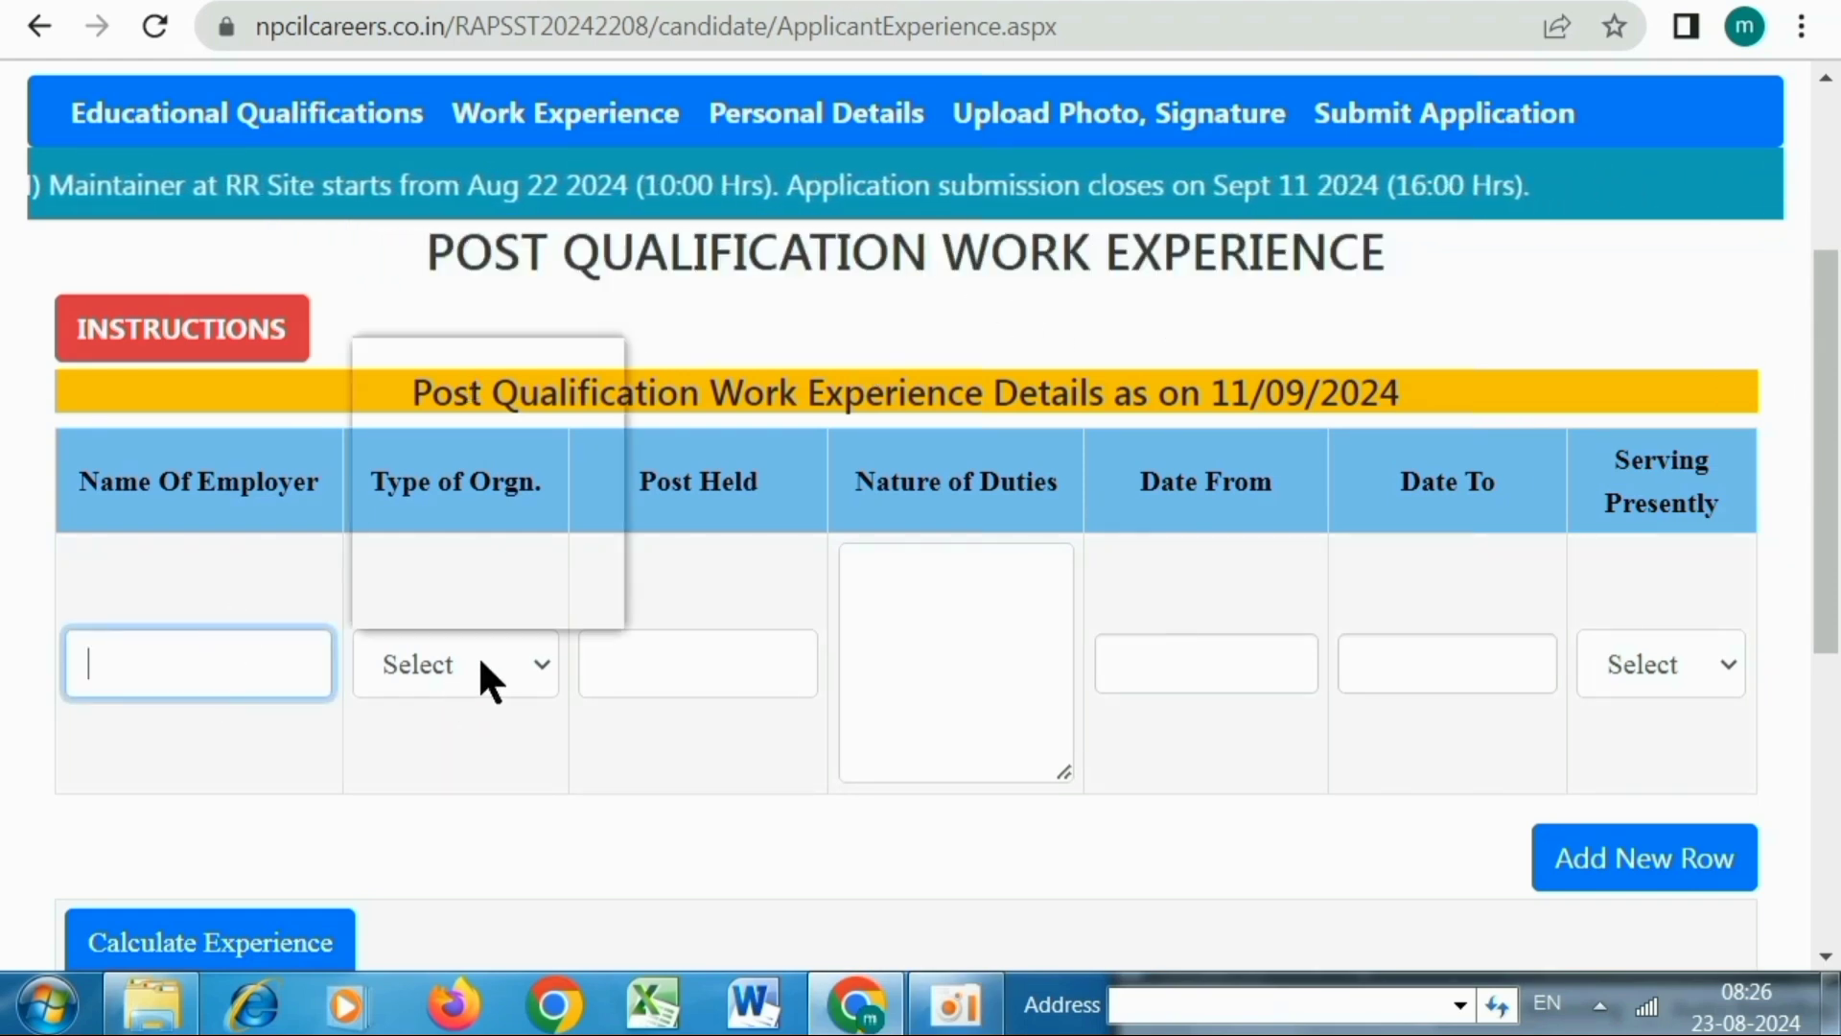
{"action": "left_click", "coordinate": [481, 662]}
{"action": "left_click", "coordinate": [481, 661]}
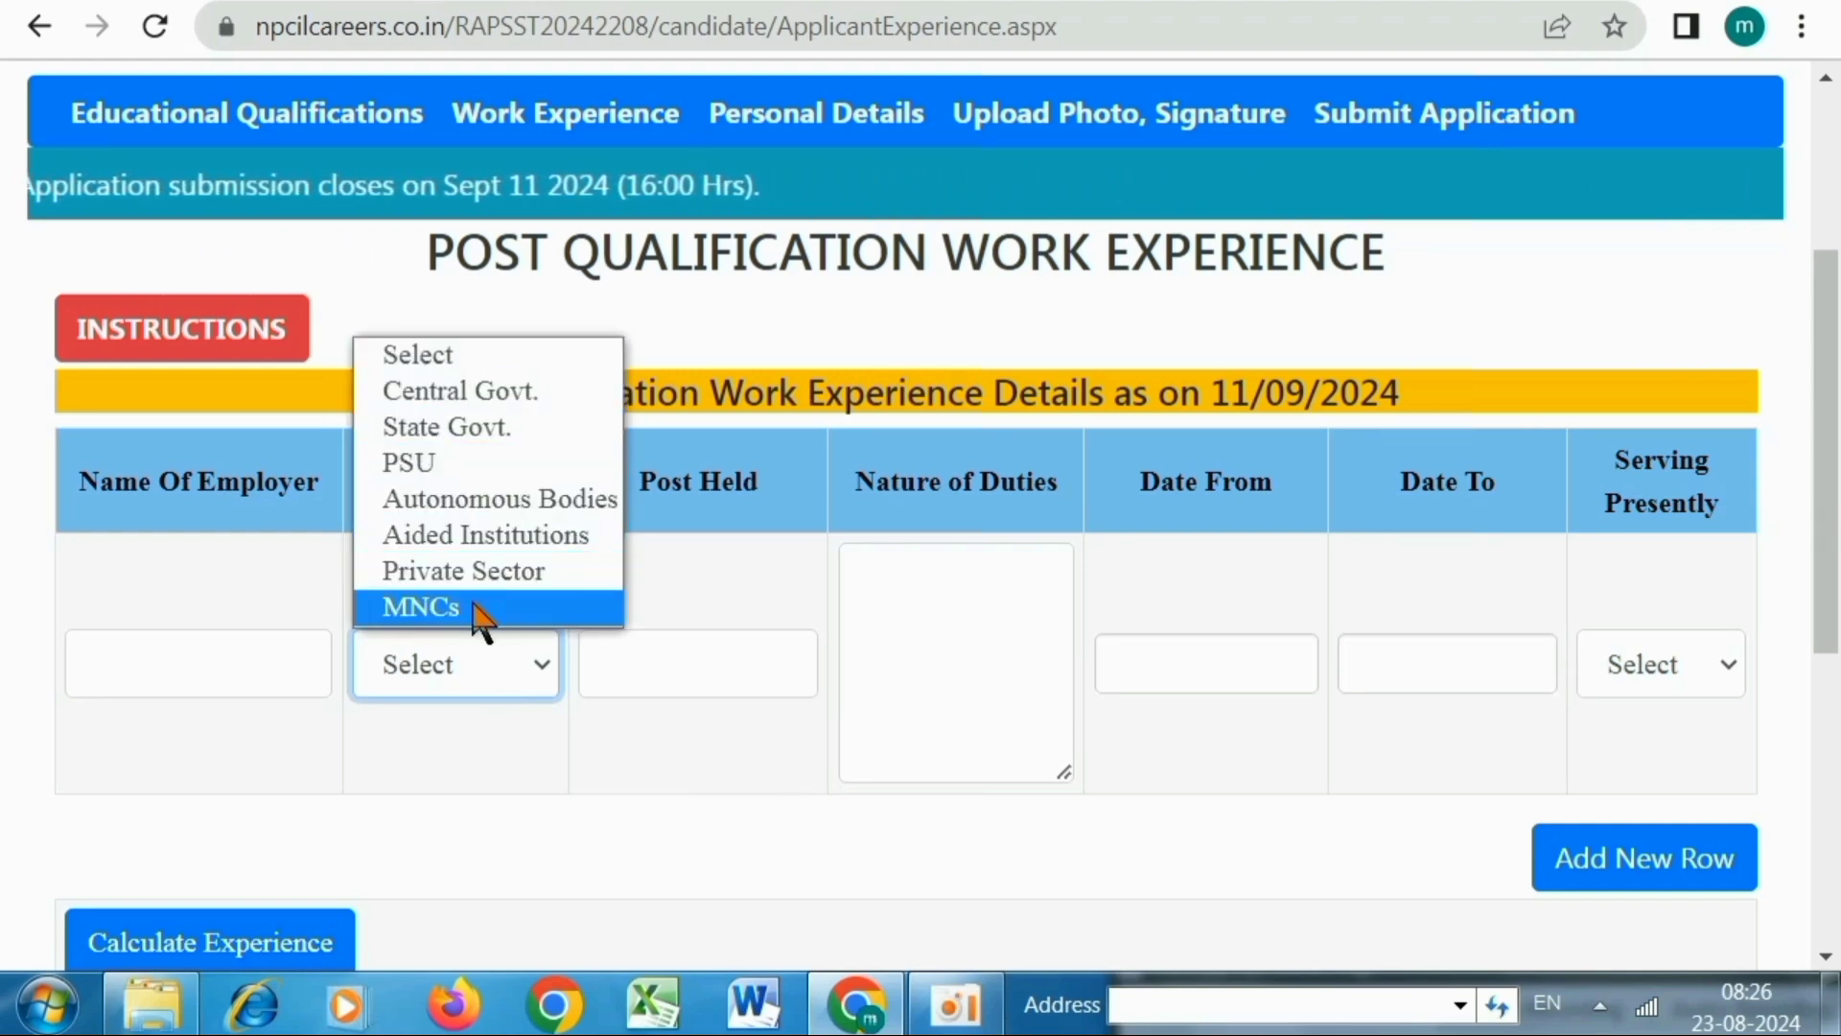
{"action": "left_click", "coordinate": [674, 665]}
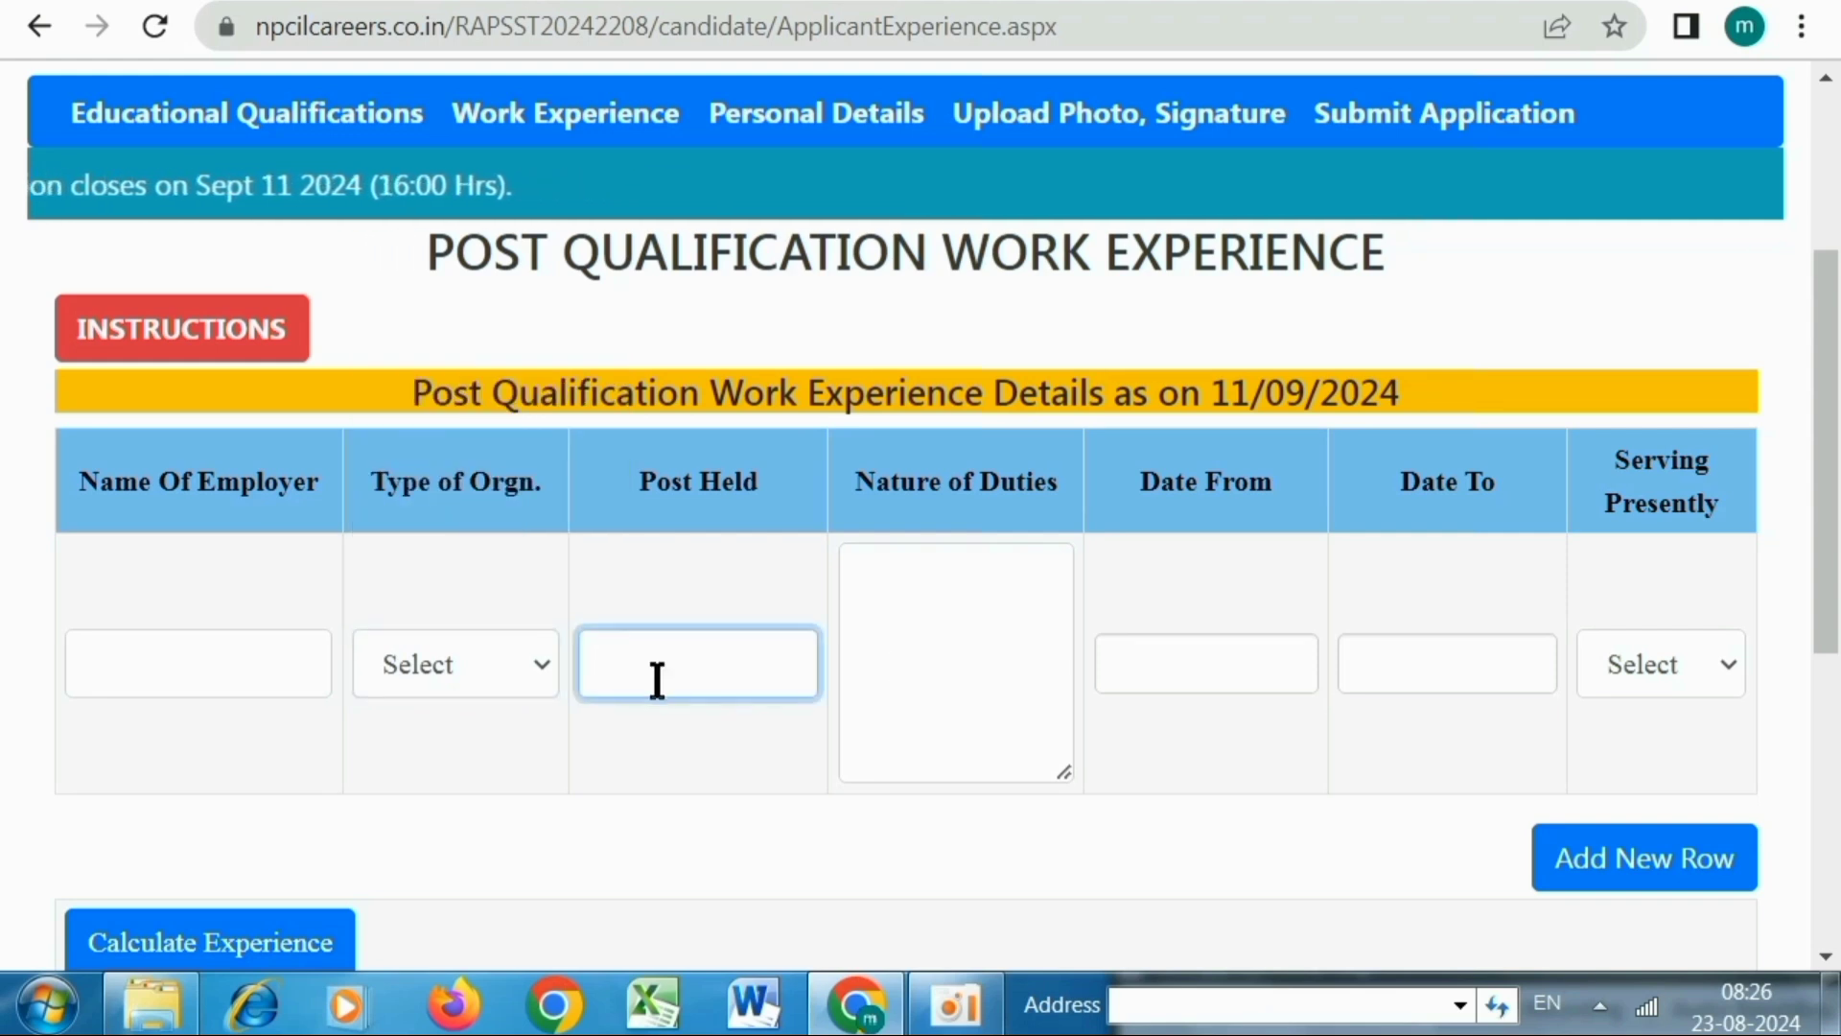
{"action": "left_click", "coordinate": [931, 665]}
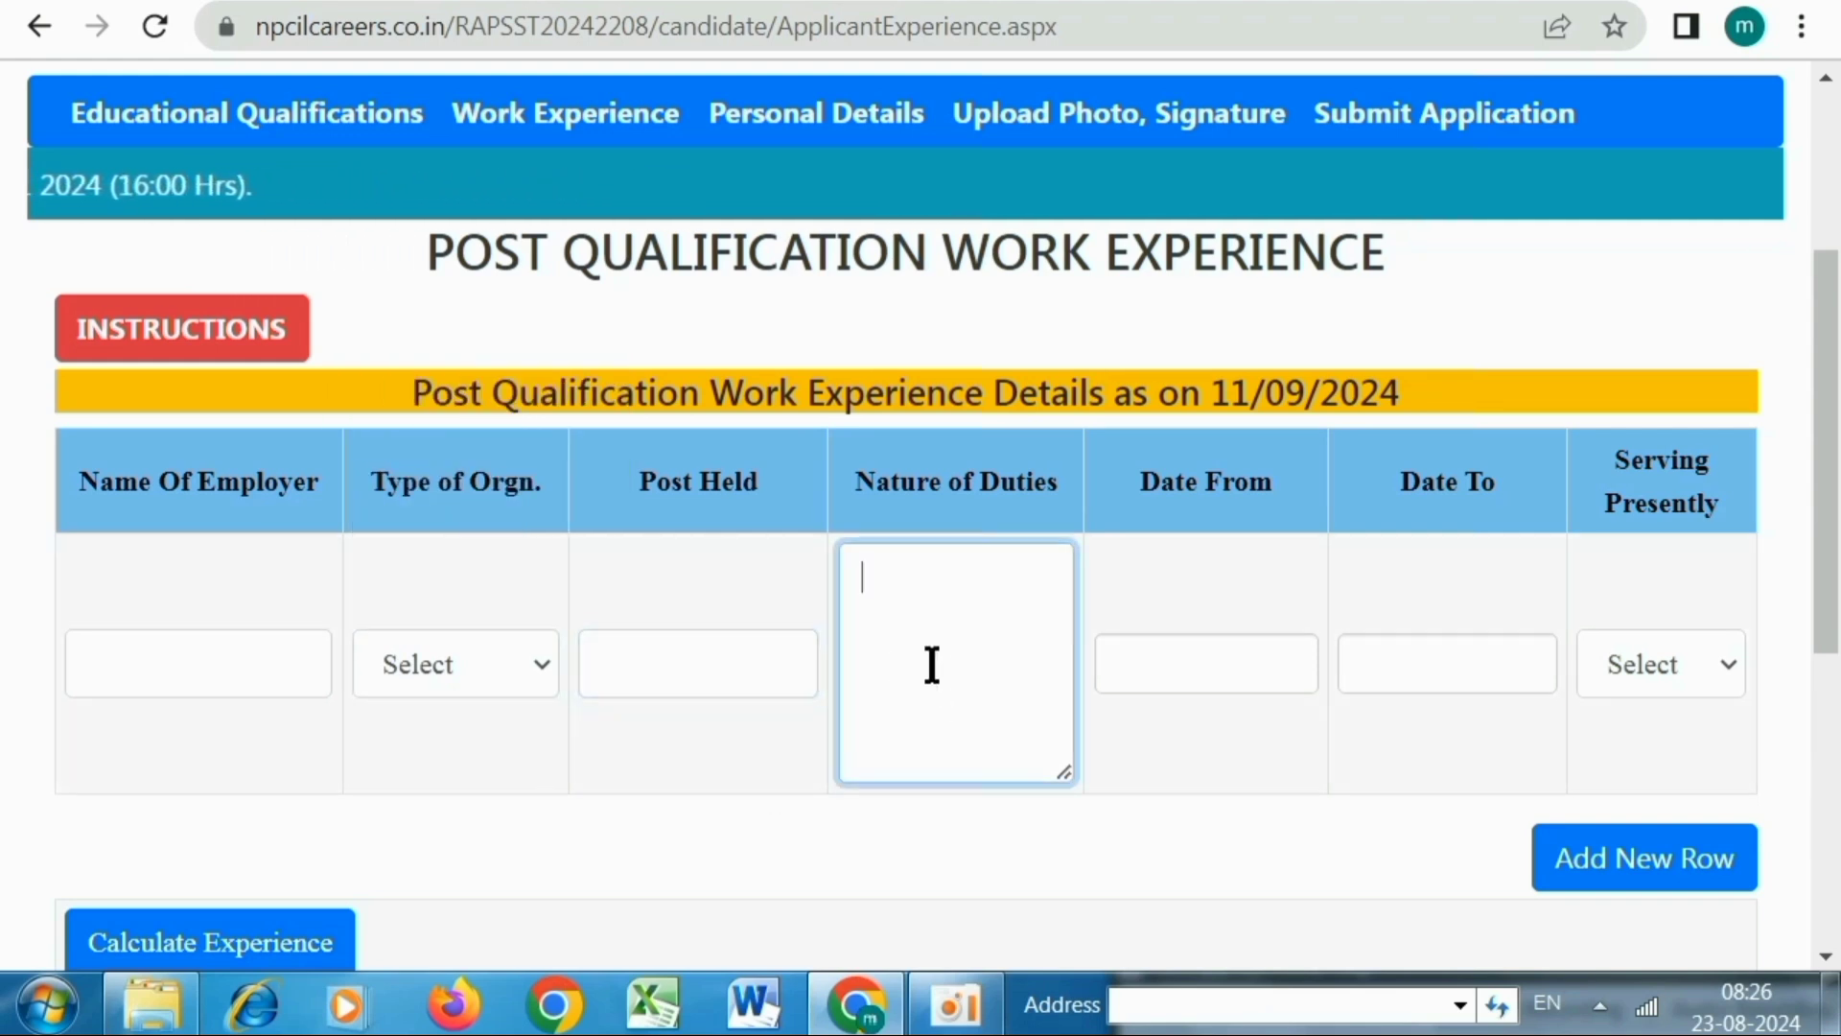
{"action": "left_click", "coordinate": [1203, 676]}
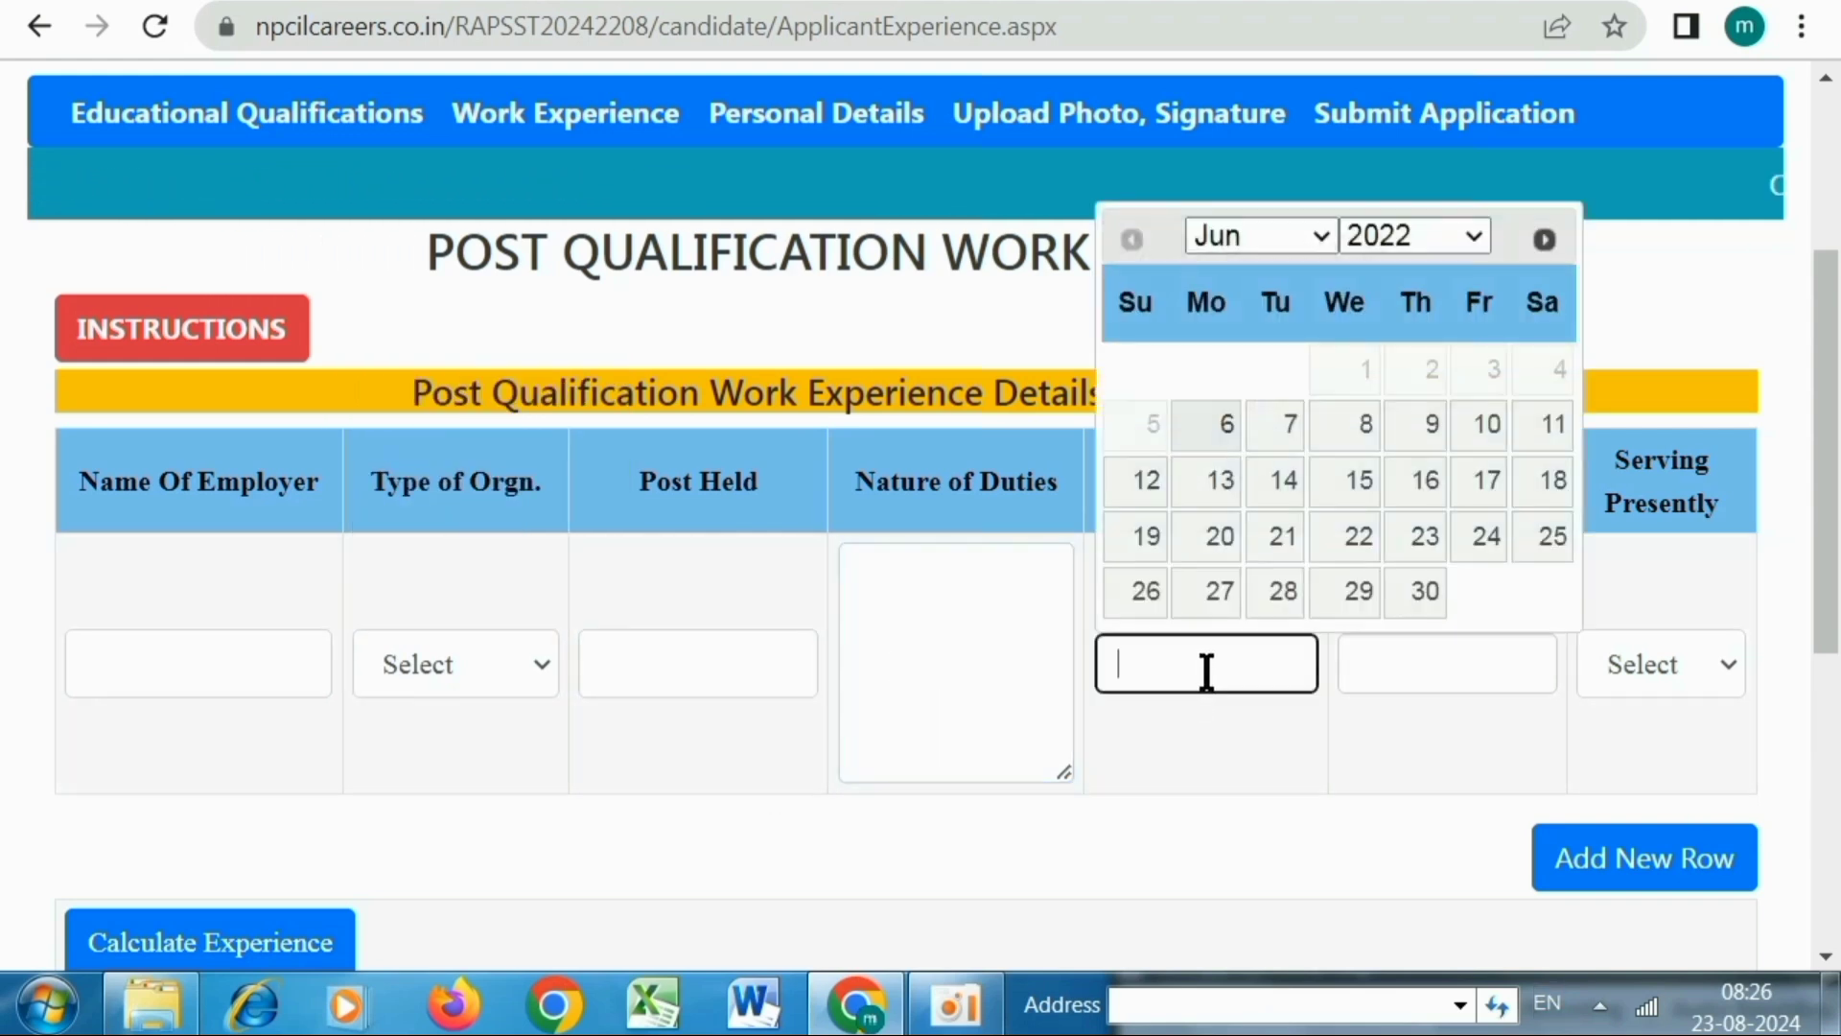
{"action": "left_click", "coordinate": [1447, 668]}
{"action": "left_click", "coordinate": [1680, 731]}
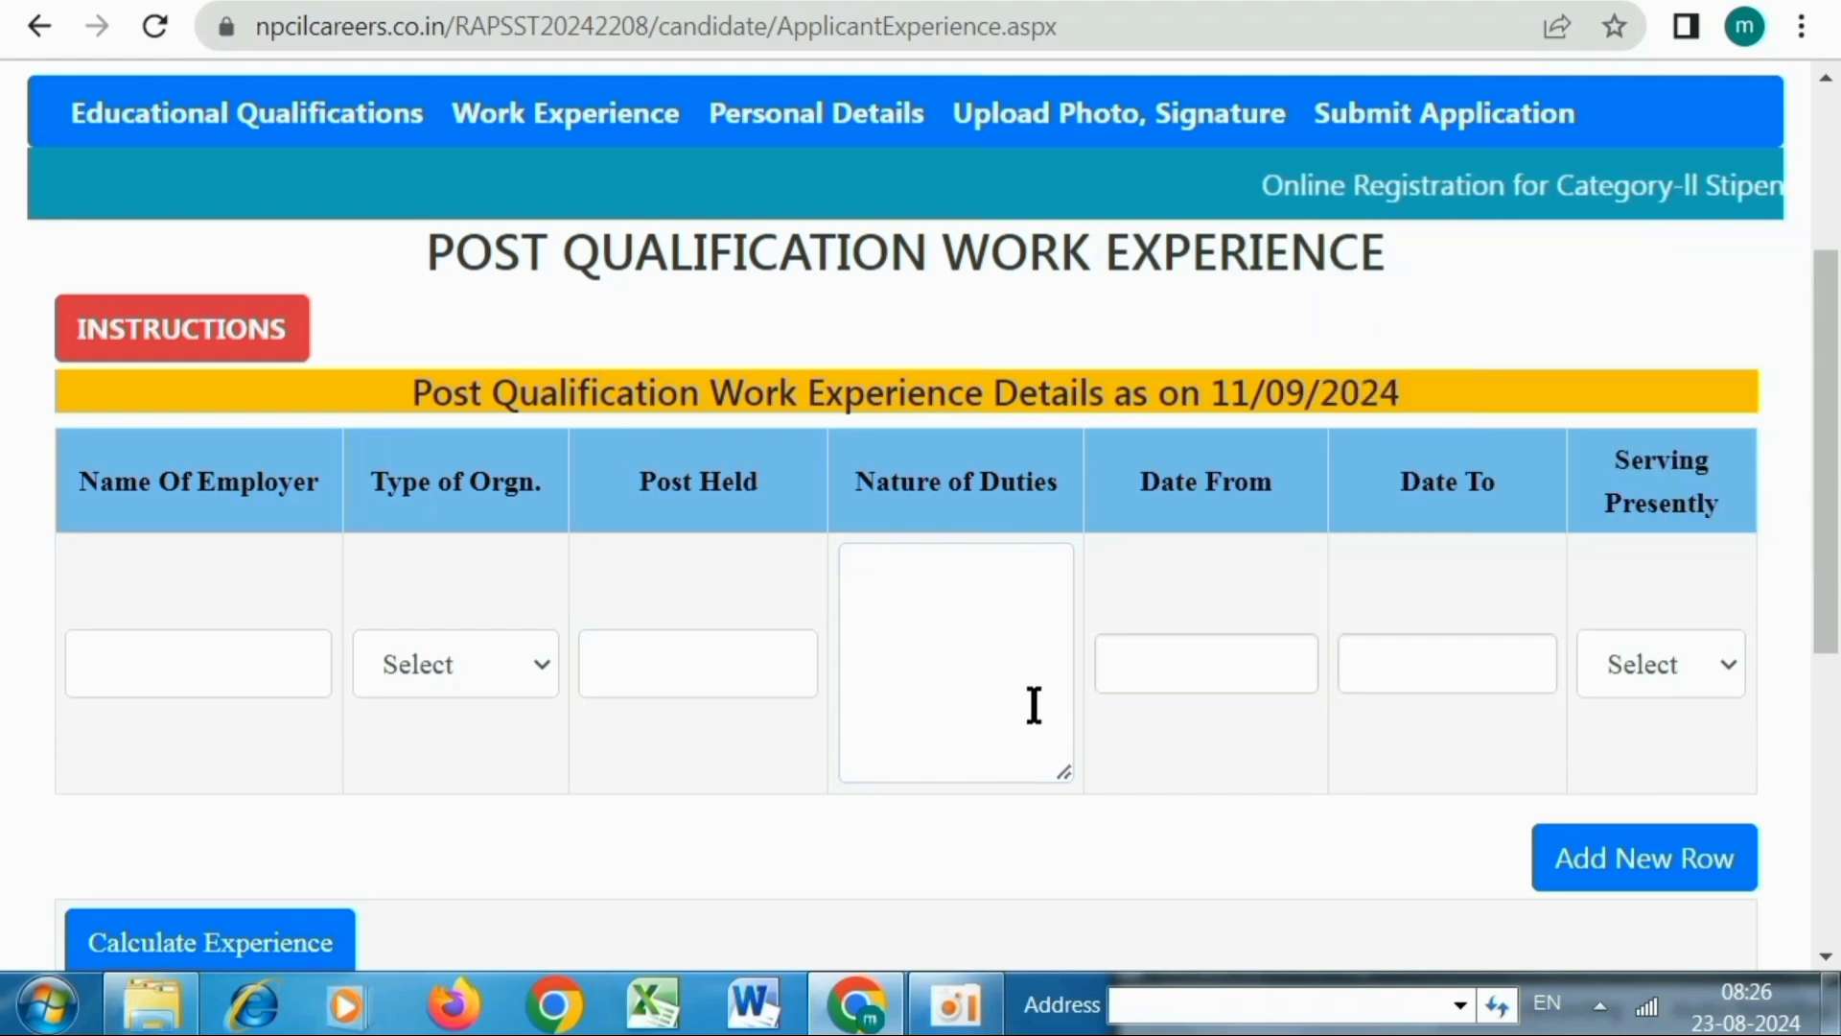
Answer N.A. to the declaration about informing the current employer and producing an NOC, and save the work experience page to proceed.
{"action": "scroll", "coordinate": [1032, 708], "scroll_direction": "down", "scroll_amount": 2}
{"action": "scroll", "coordinate": [1034, 706], "scroll_direction": "down", "scroll_amount": 4}
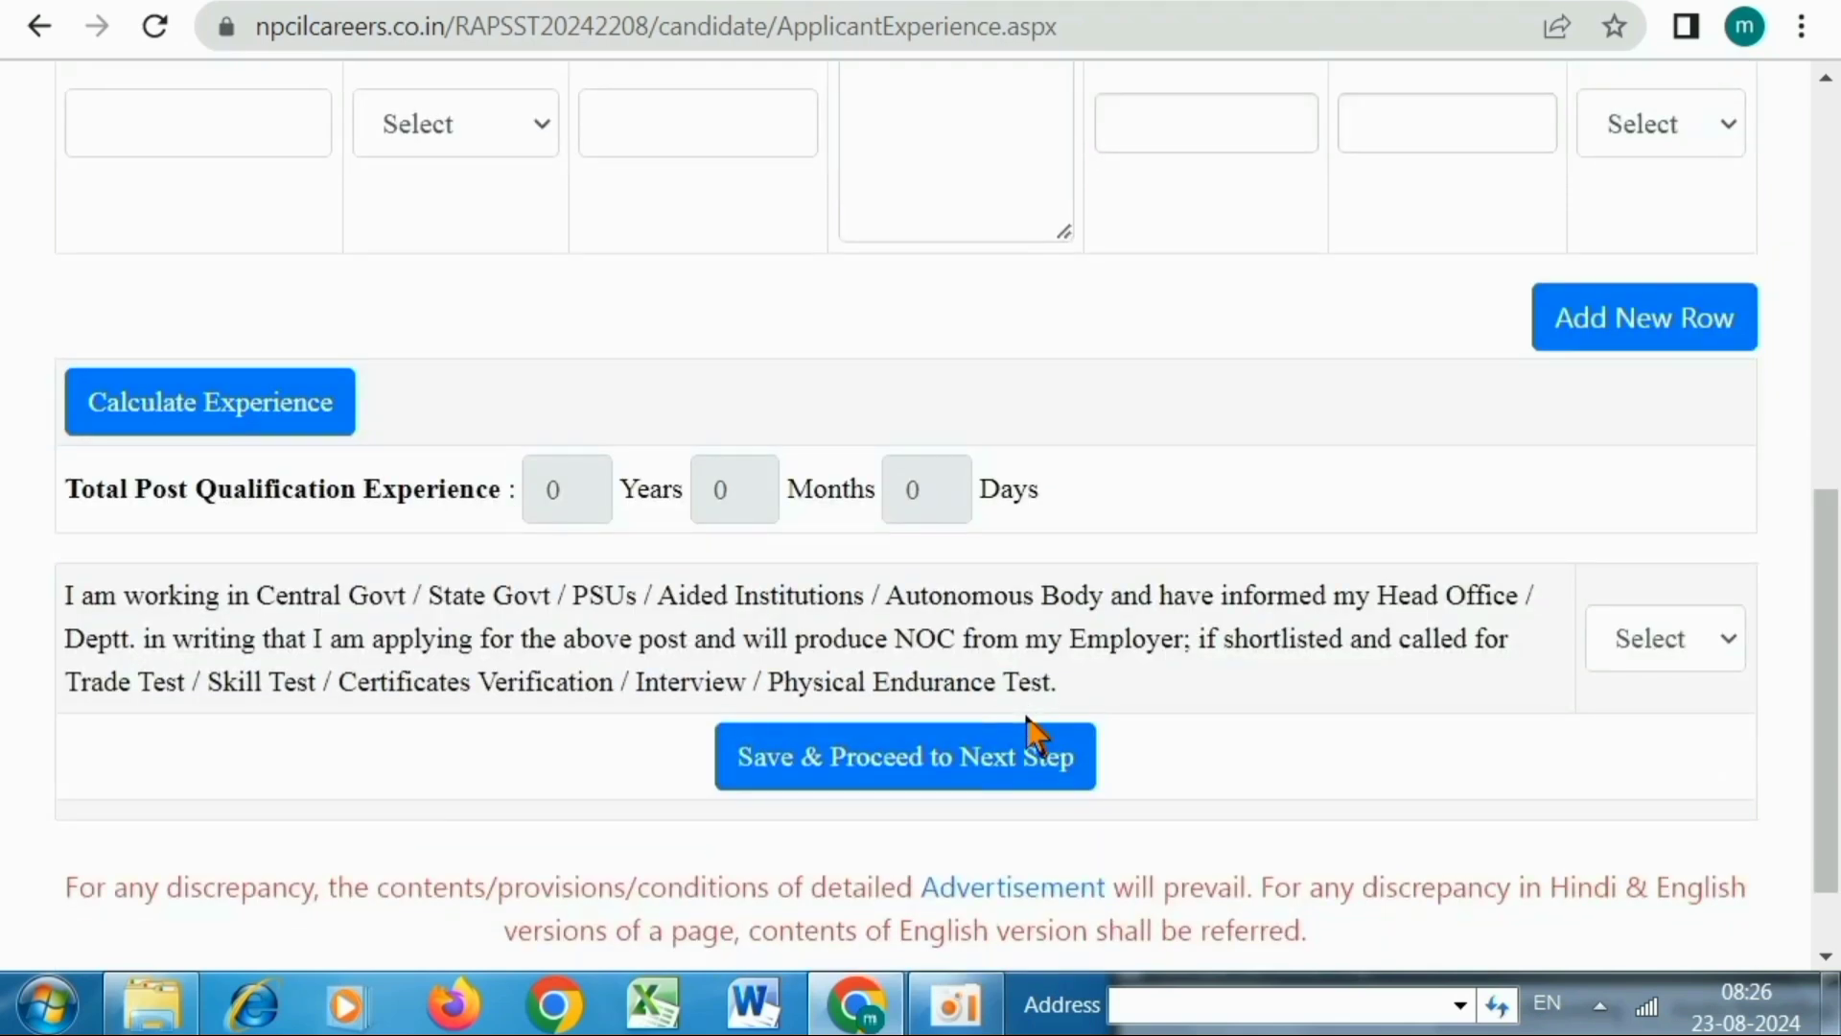
{"action": "left_click_drag", "start_coordinate": [73, 597], "coordinate": [1216, 757]}
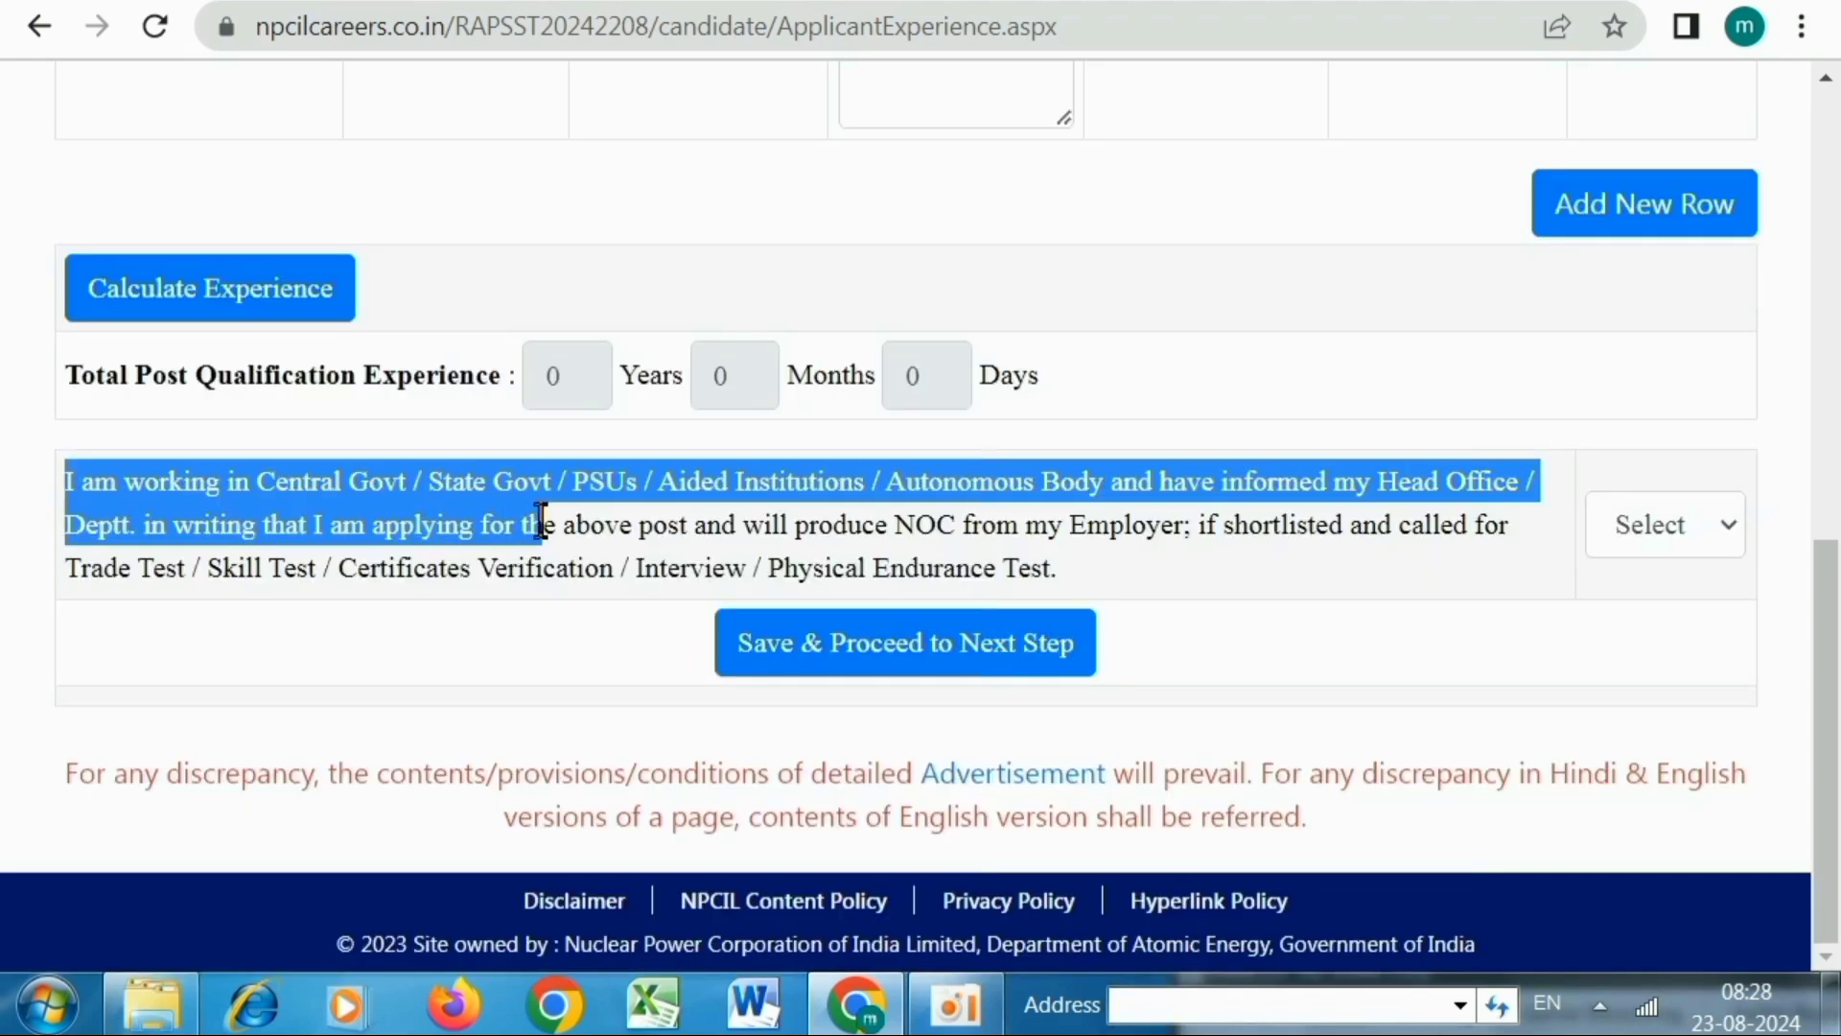
{"action": "left_click_drag", "start_coordinate": [538, 525], "coordinate": [1301, 524]}
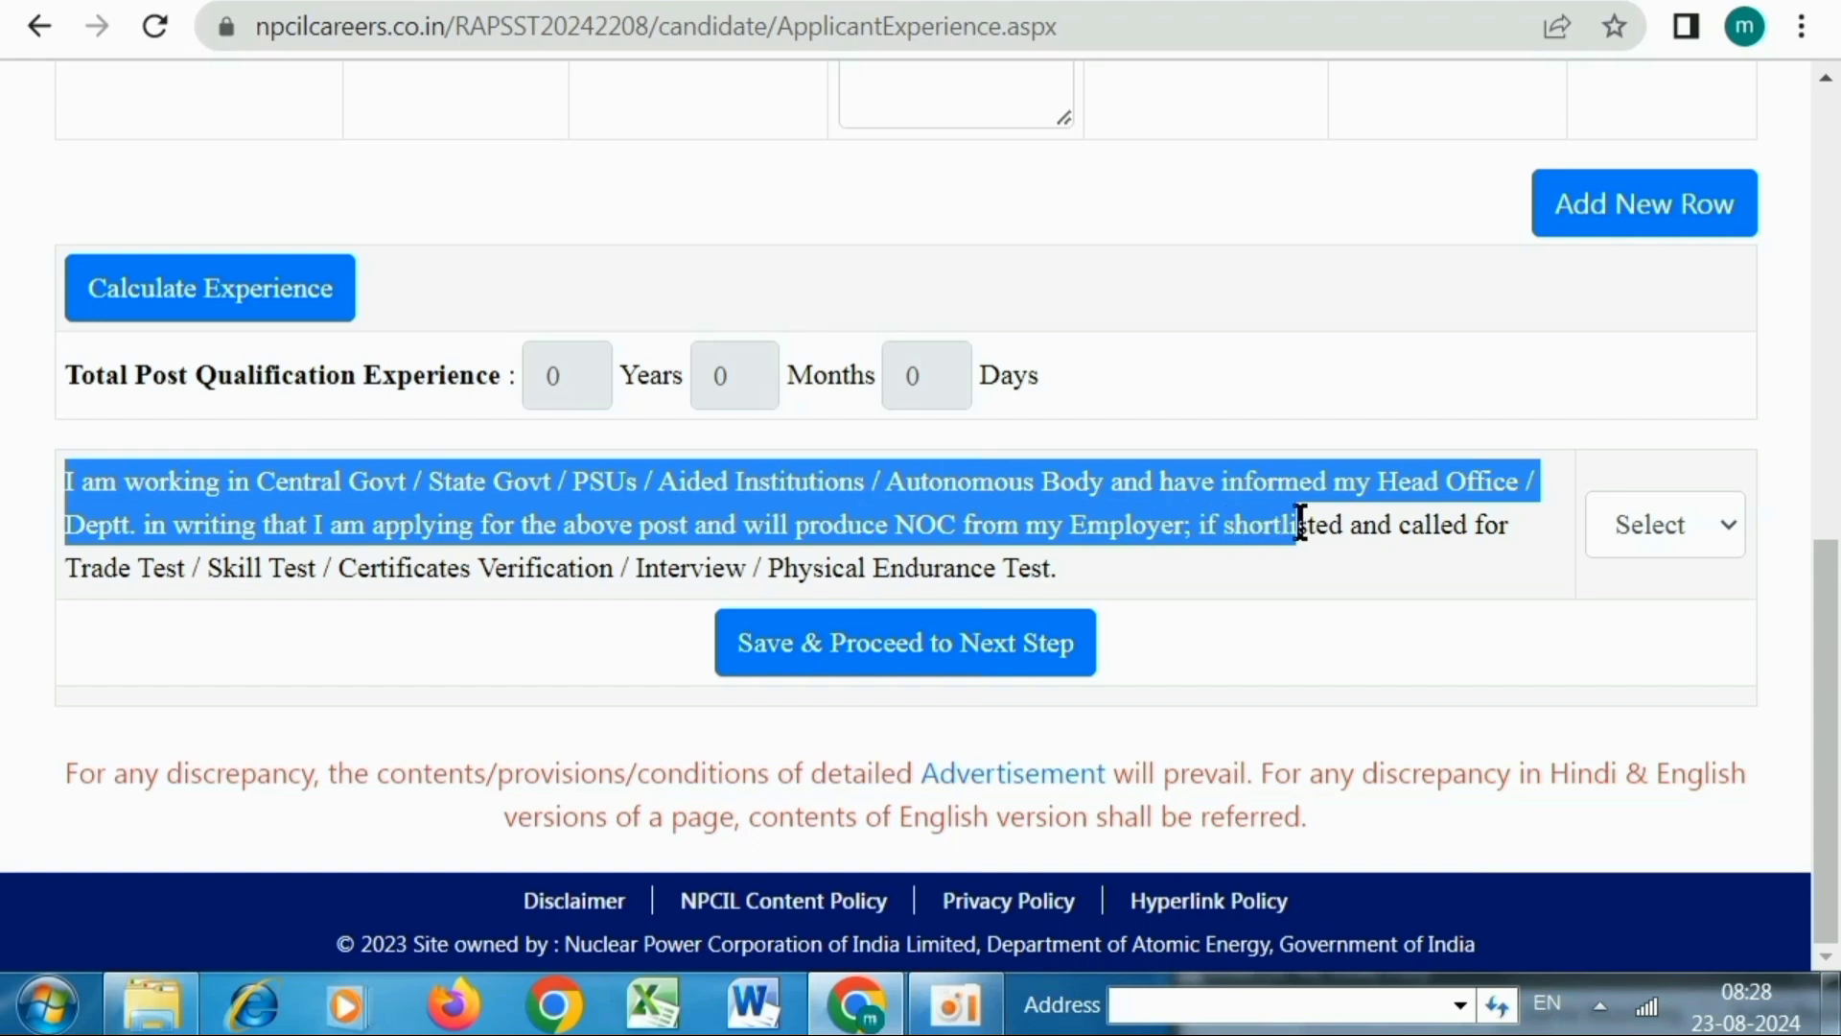
{"action": "left_click", "coordinate": [1124, 522]}
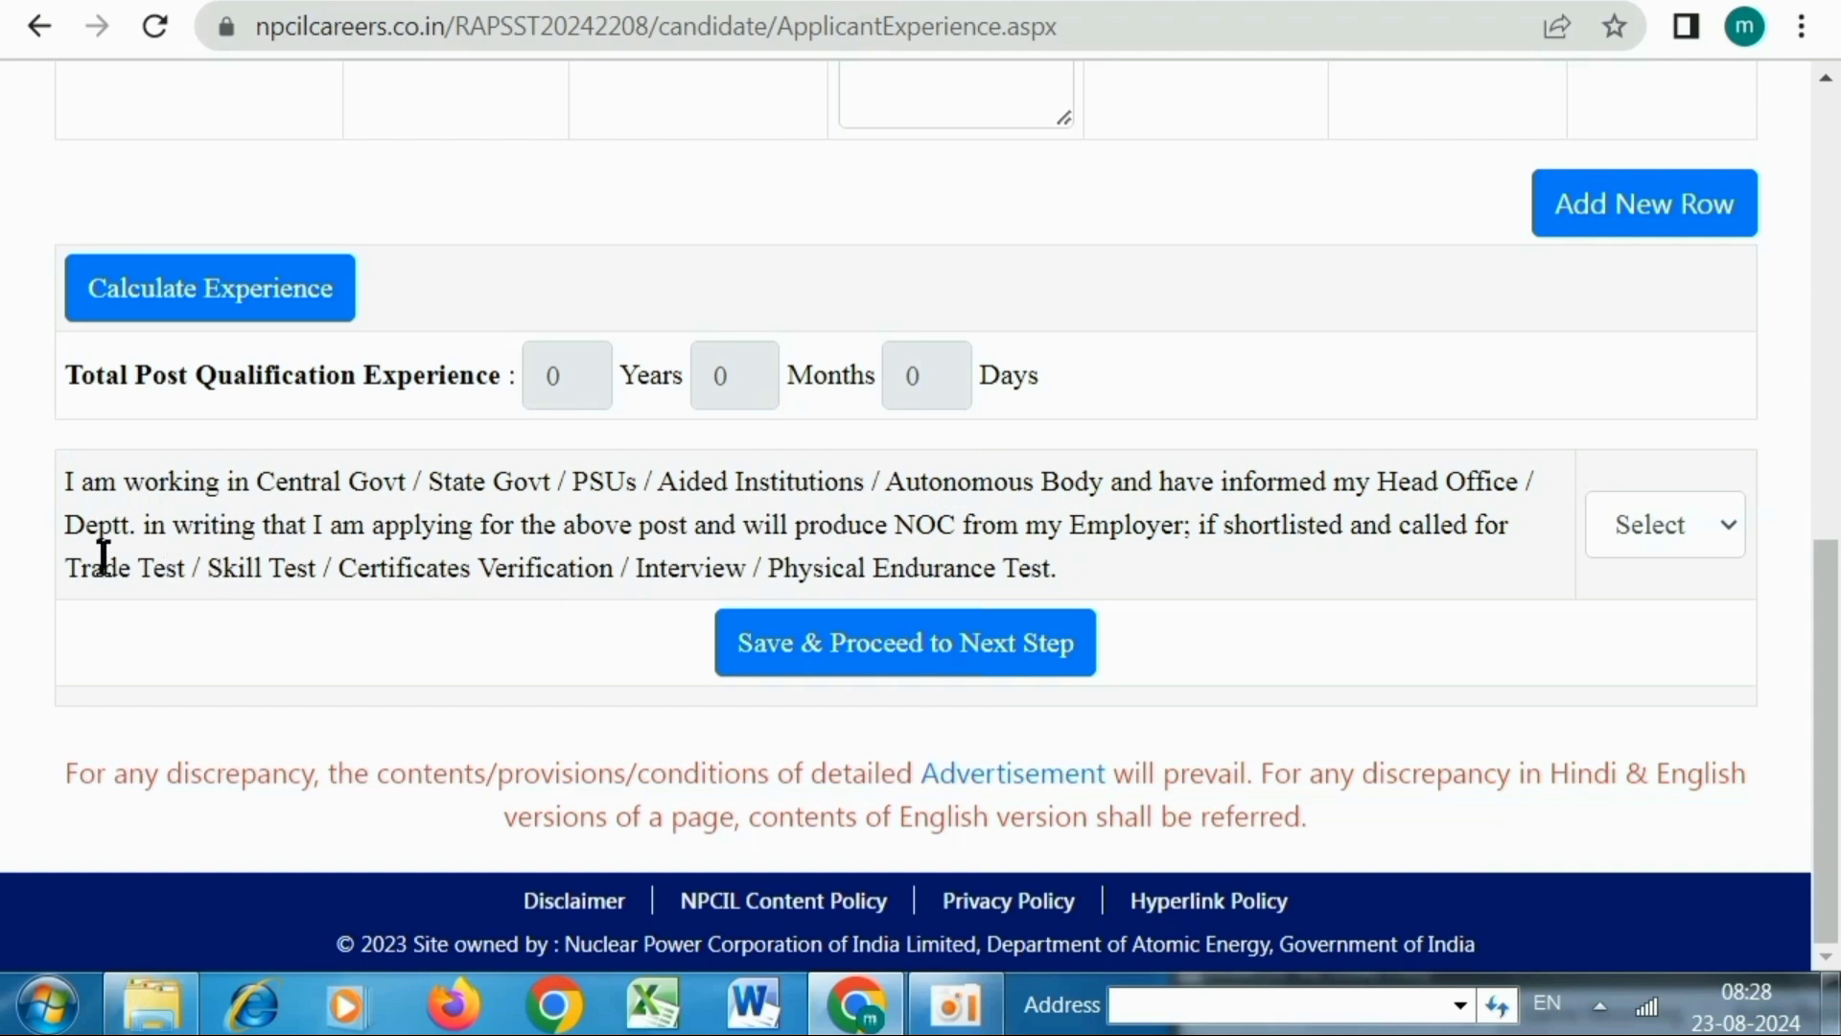
{"action": "left_click_drag", "start_coordinate": [91, 567], "coordinate": [1035, 568]}
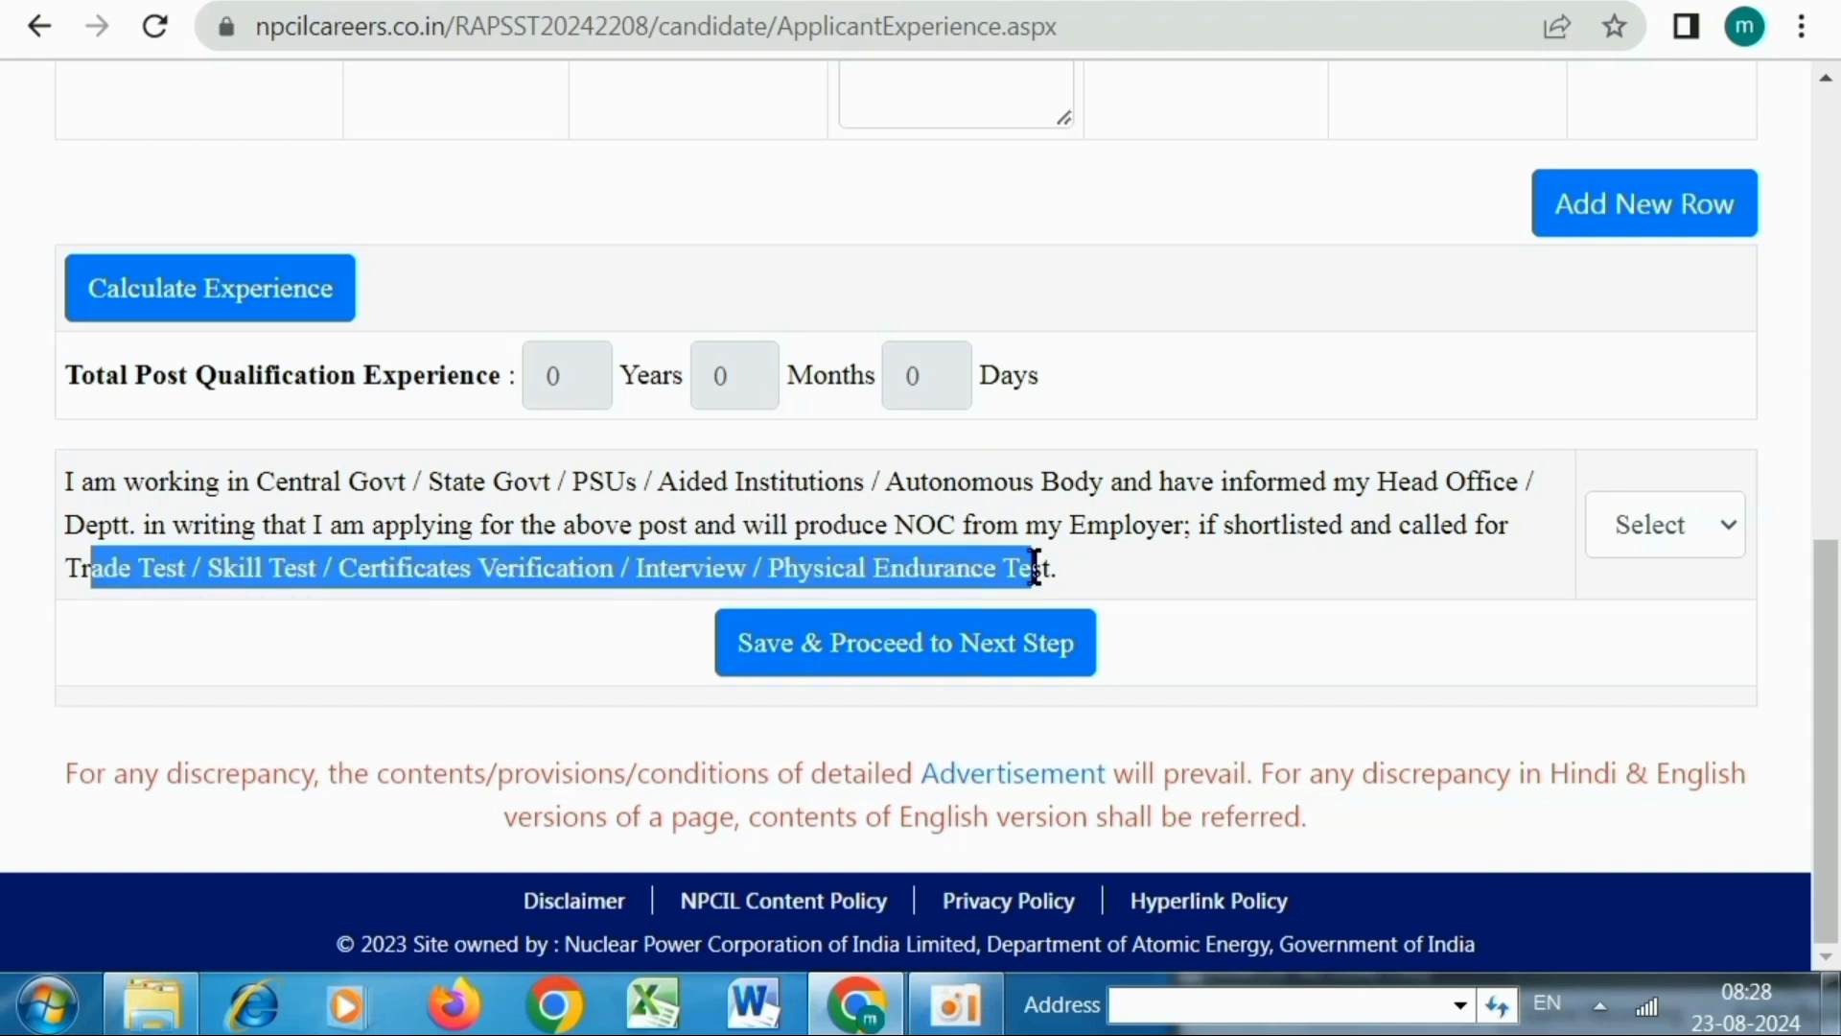
{"action": "left_click", "coordinate": [1315, 560]}
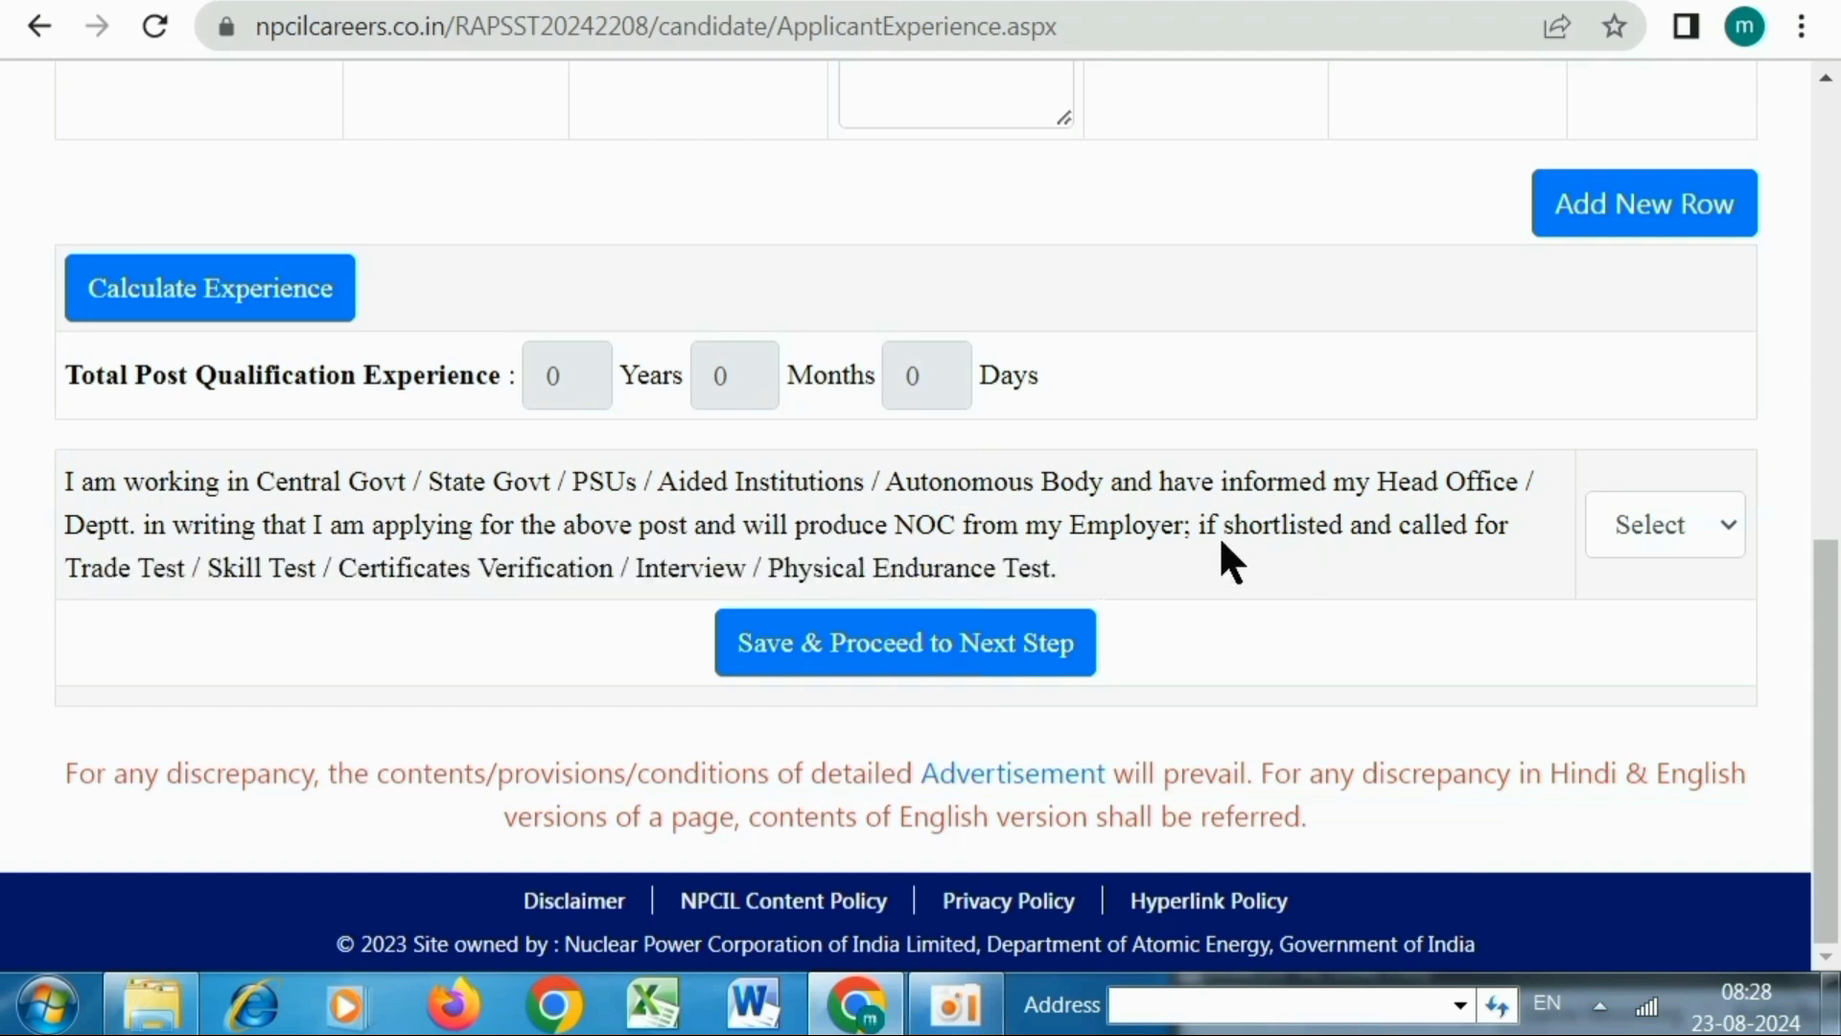
{"action": "left_click", "coordinate": [1647, 526]}
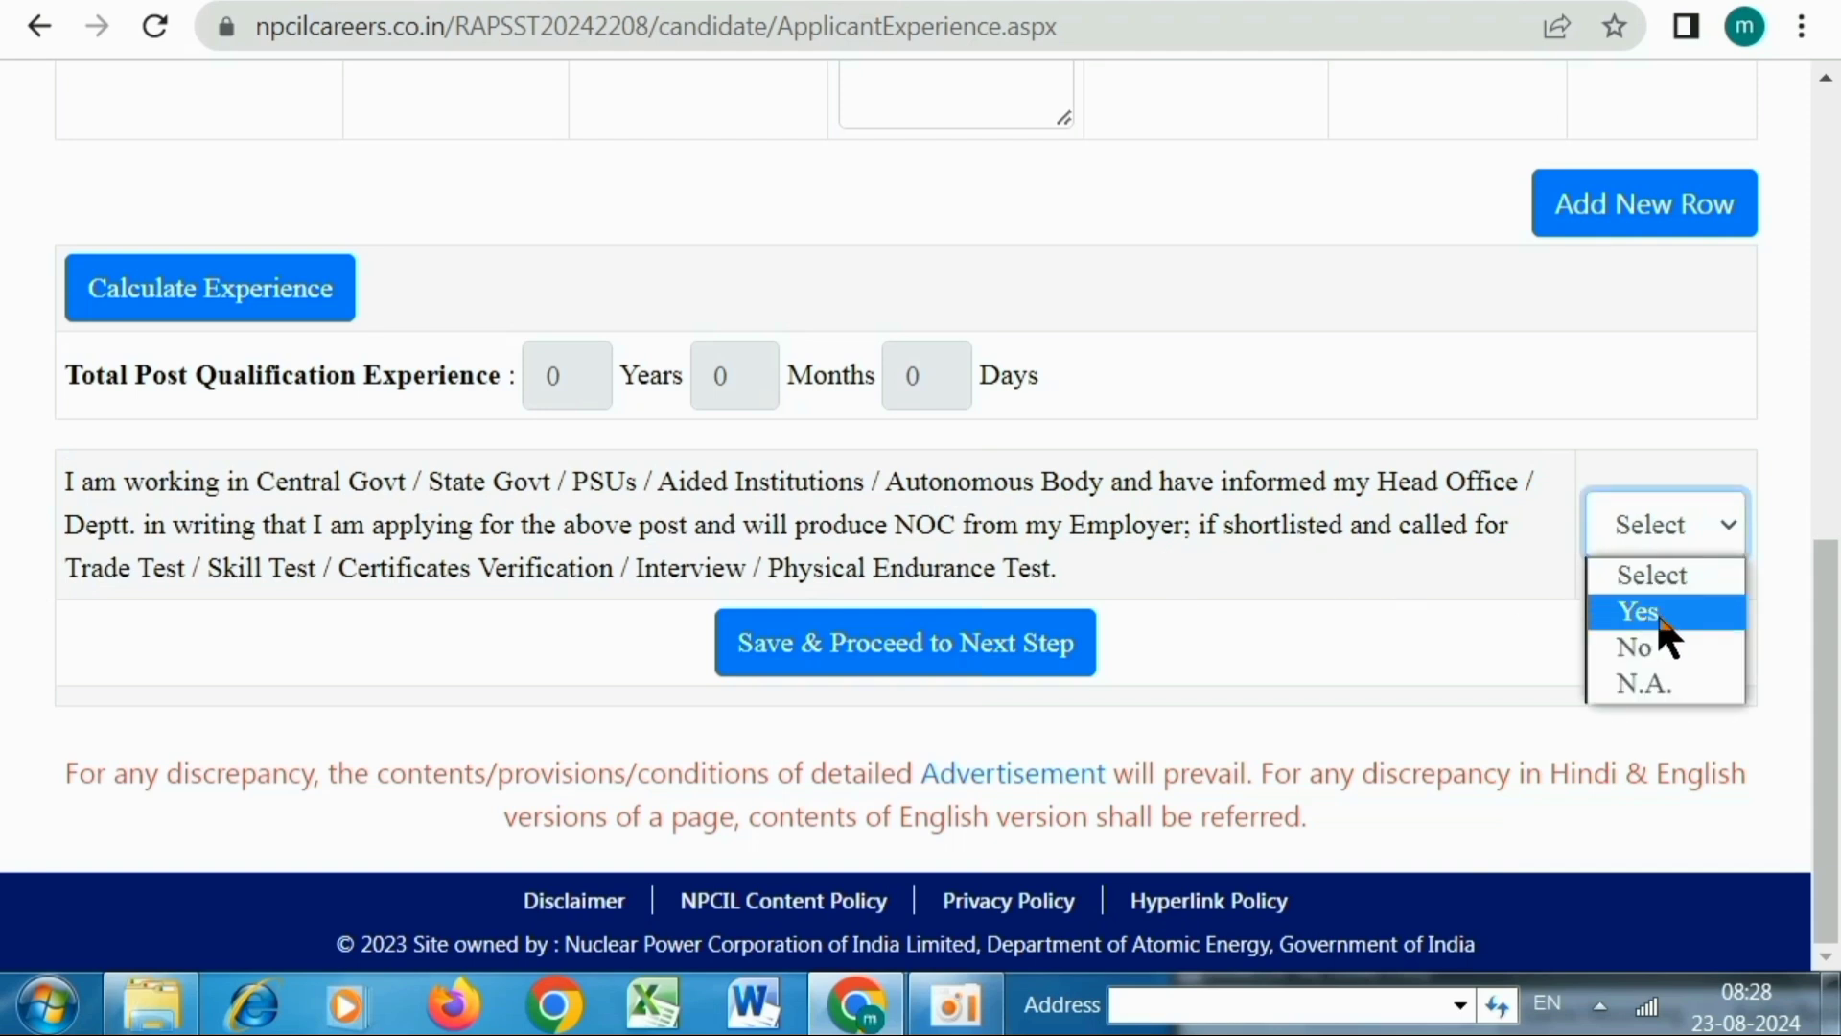
{"action": "left_click", "coordinate": [1651, 685]}
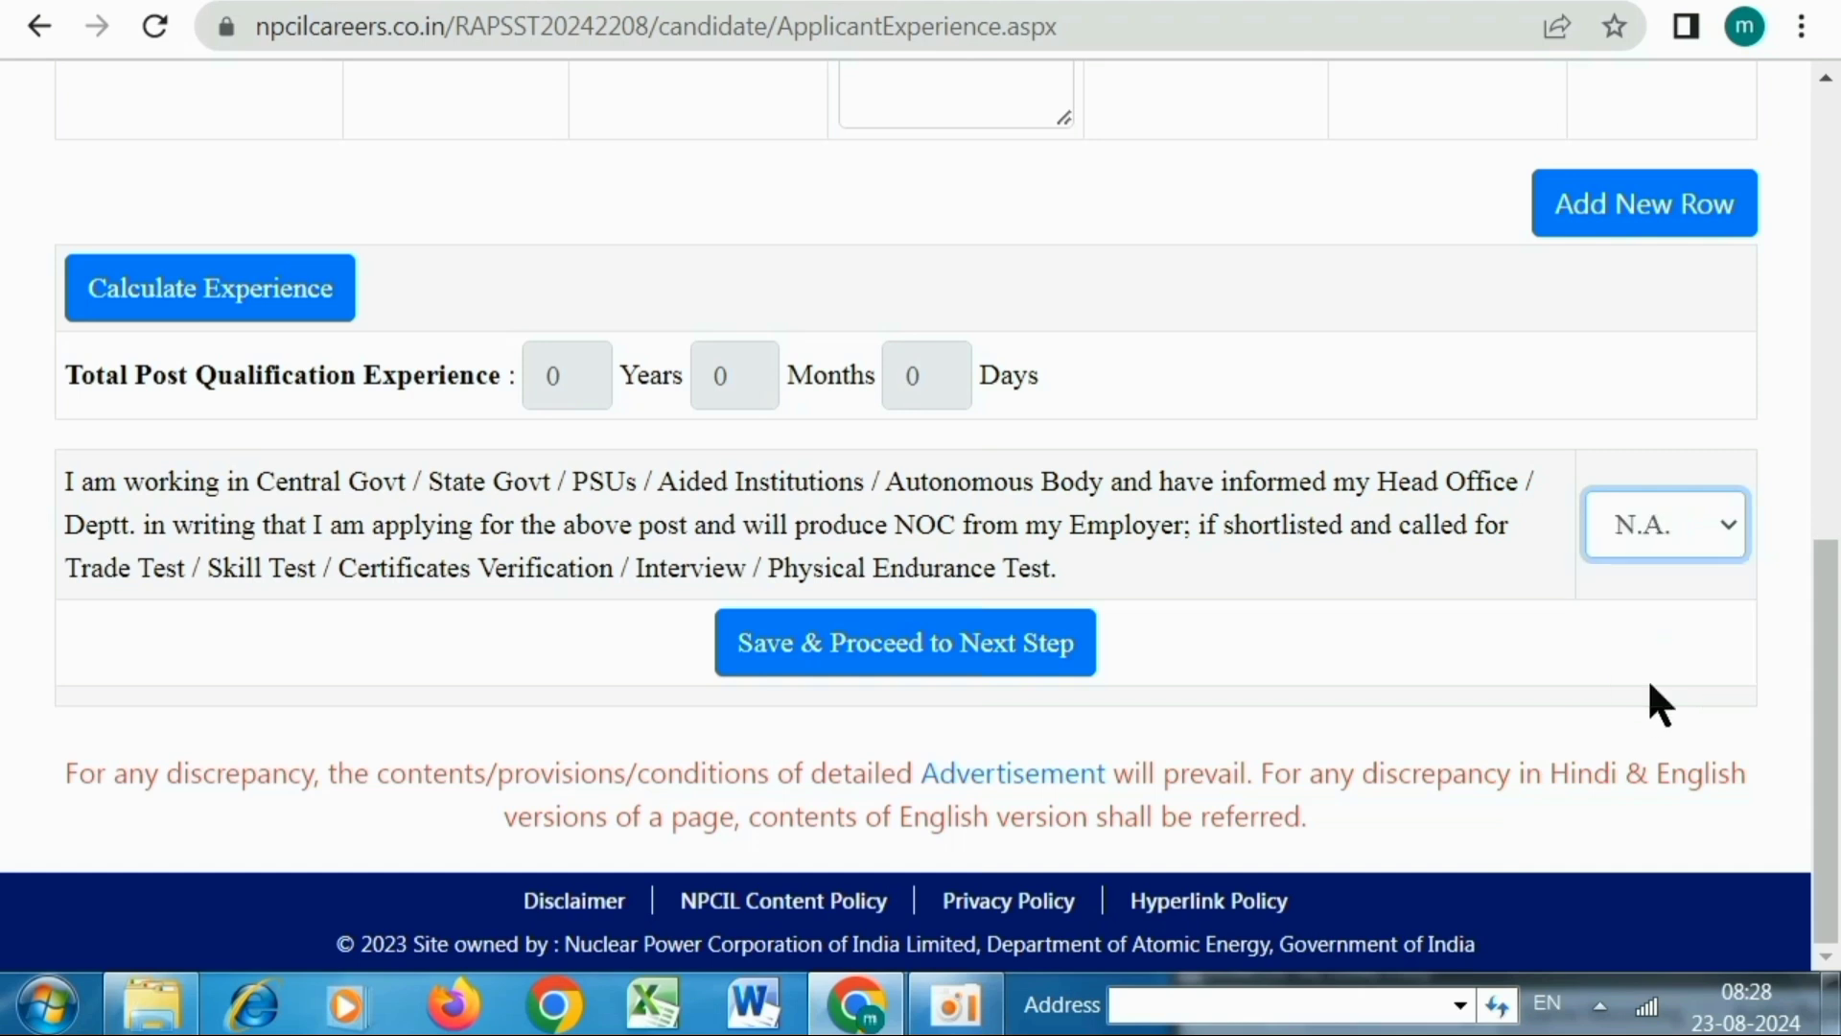
{"action": "left_click", "coordinate": [855, 642]}
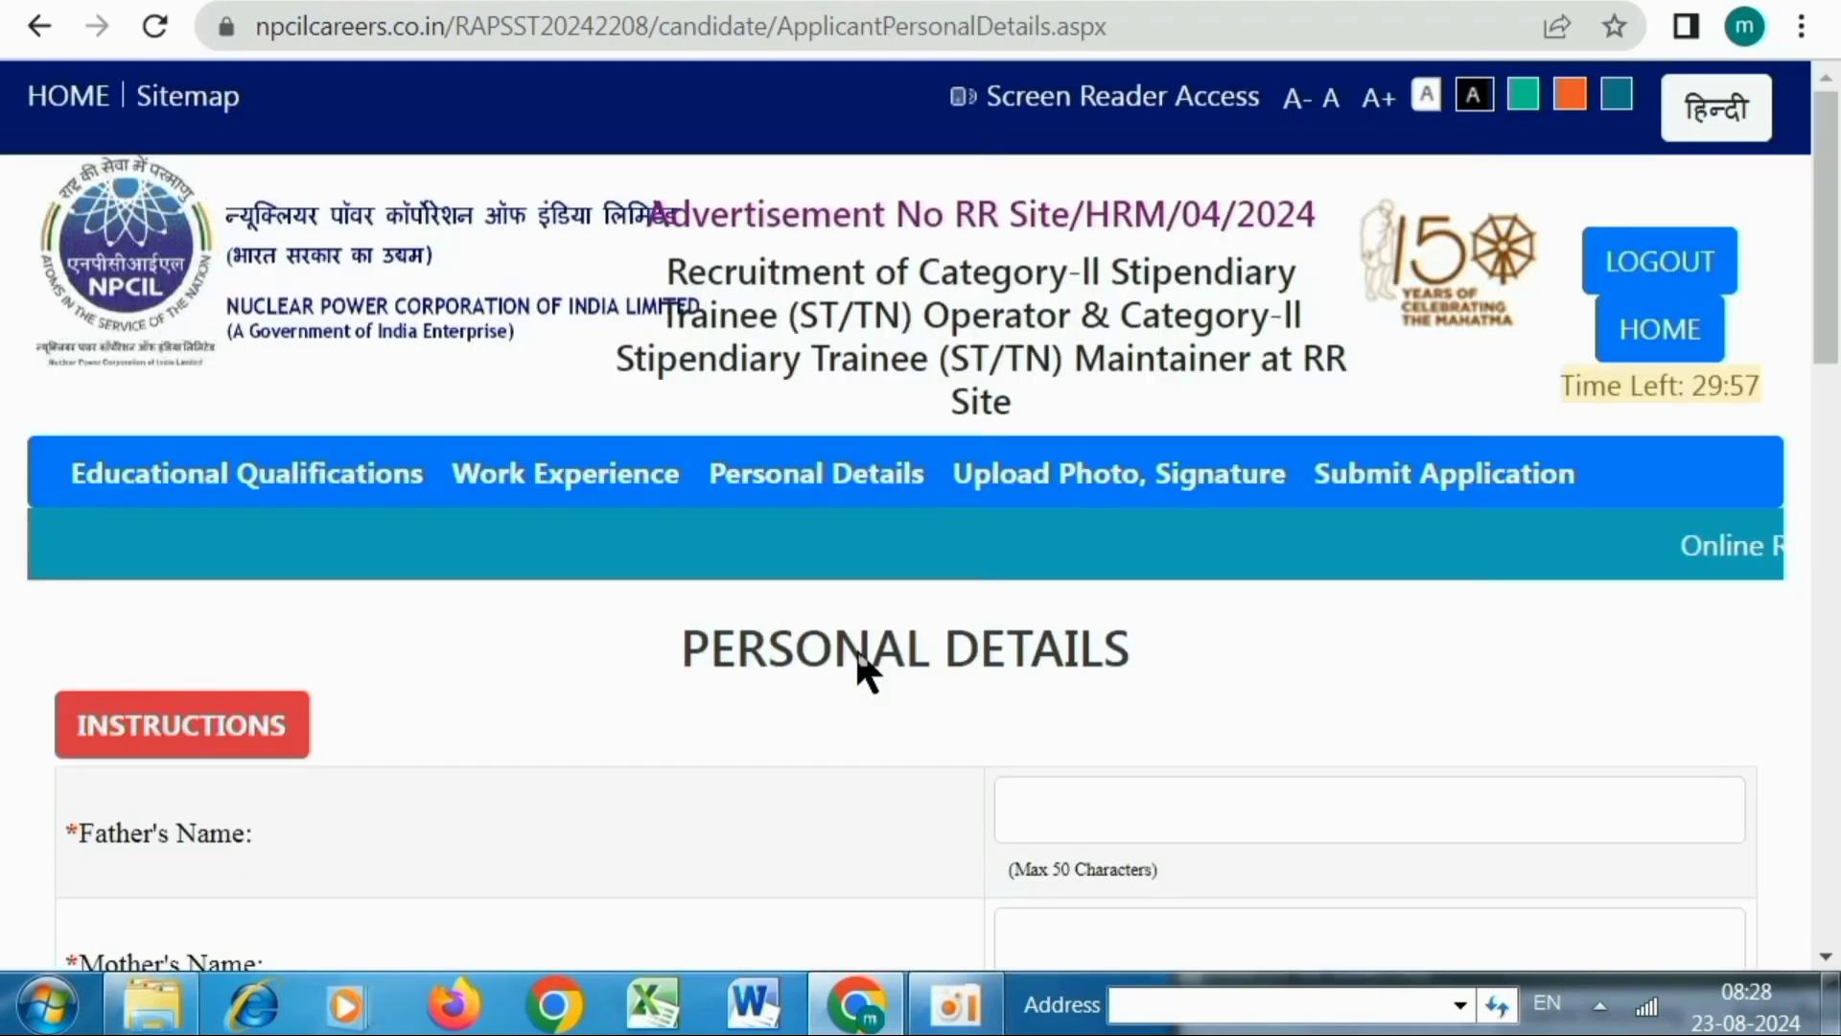
Examine the required Father's Name and Mother's Name fields in the personal details.
{"action": "scroll", "coordinate": [863, 662], "scroll_direction": "down", "scroll_amount": 5}
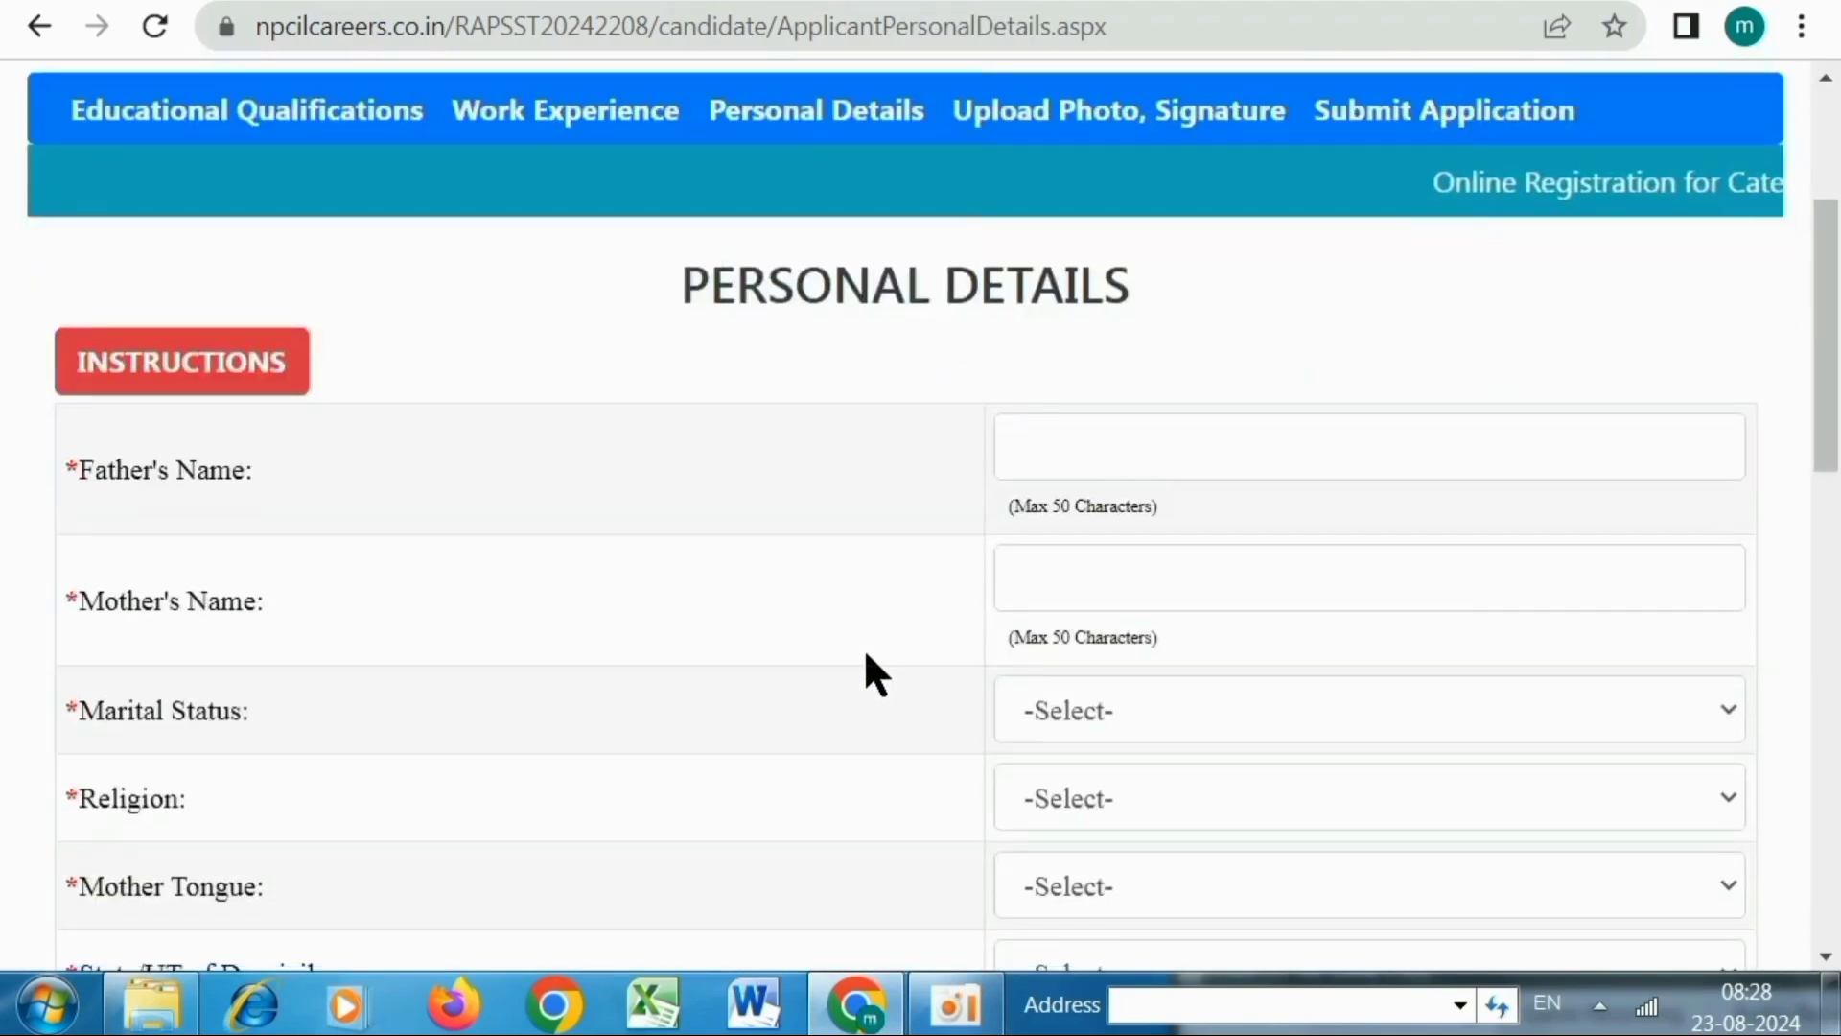
{"action": "left_click_drag", "start_coordinate": [70, 281], "coordinate": [305, 319]}
{"action": "left_click", "coordinate": [1057, 289]}
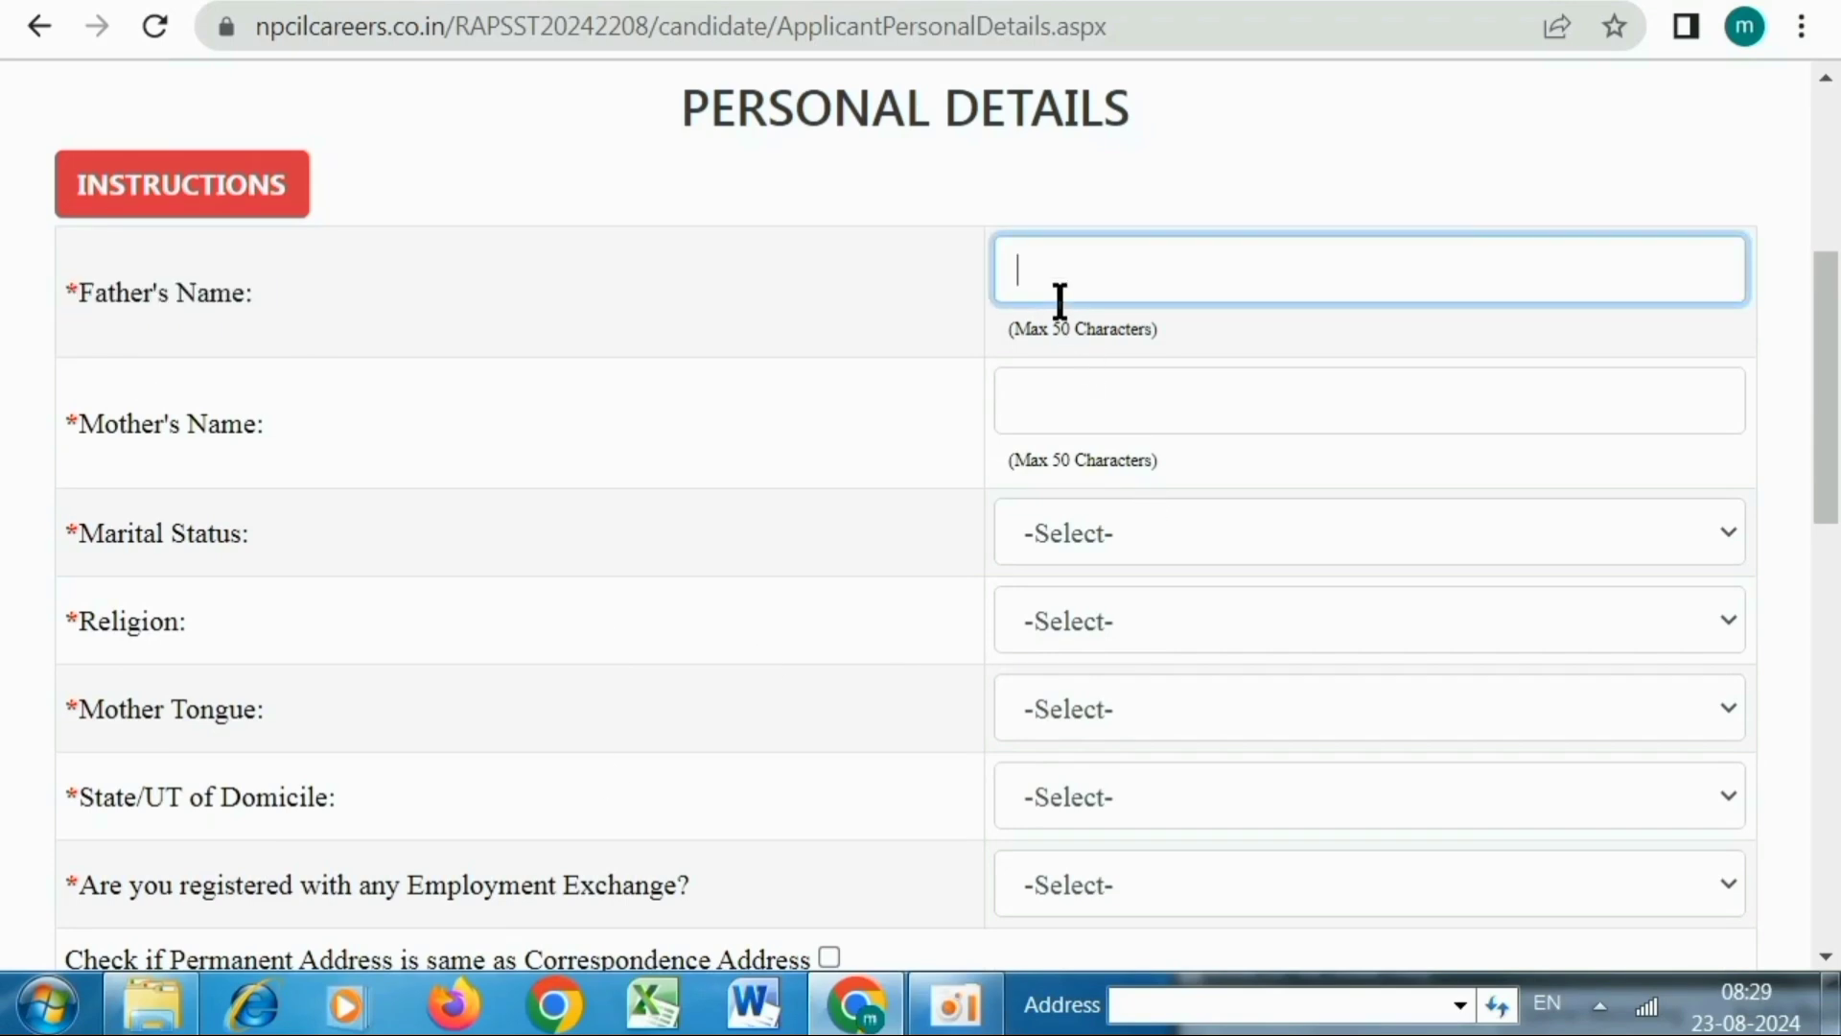
{"action": "left_click_drag", "start_coordinate": [82, 422], "coordinate": [259, 436]}
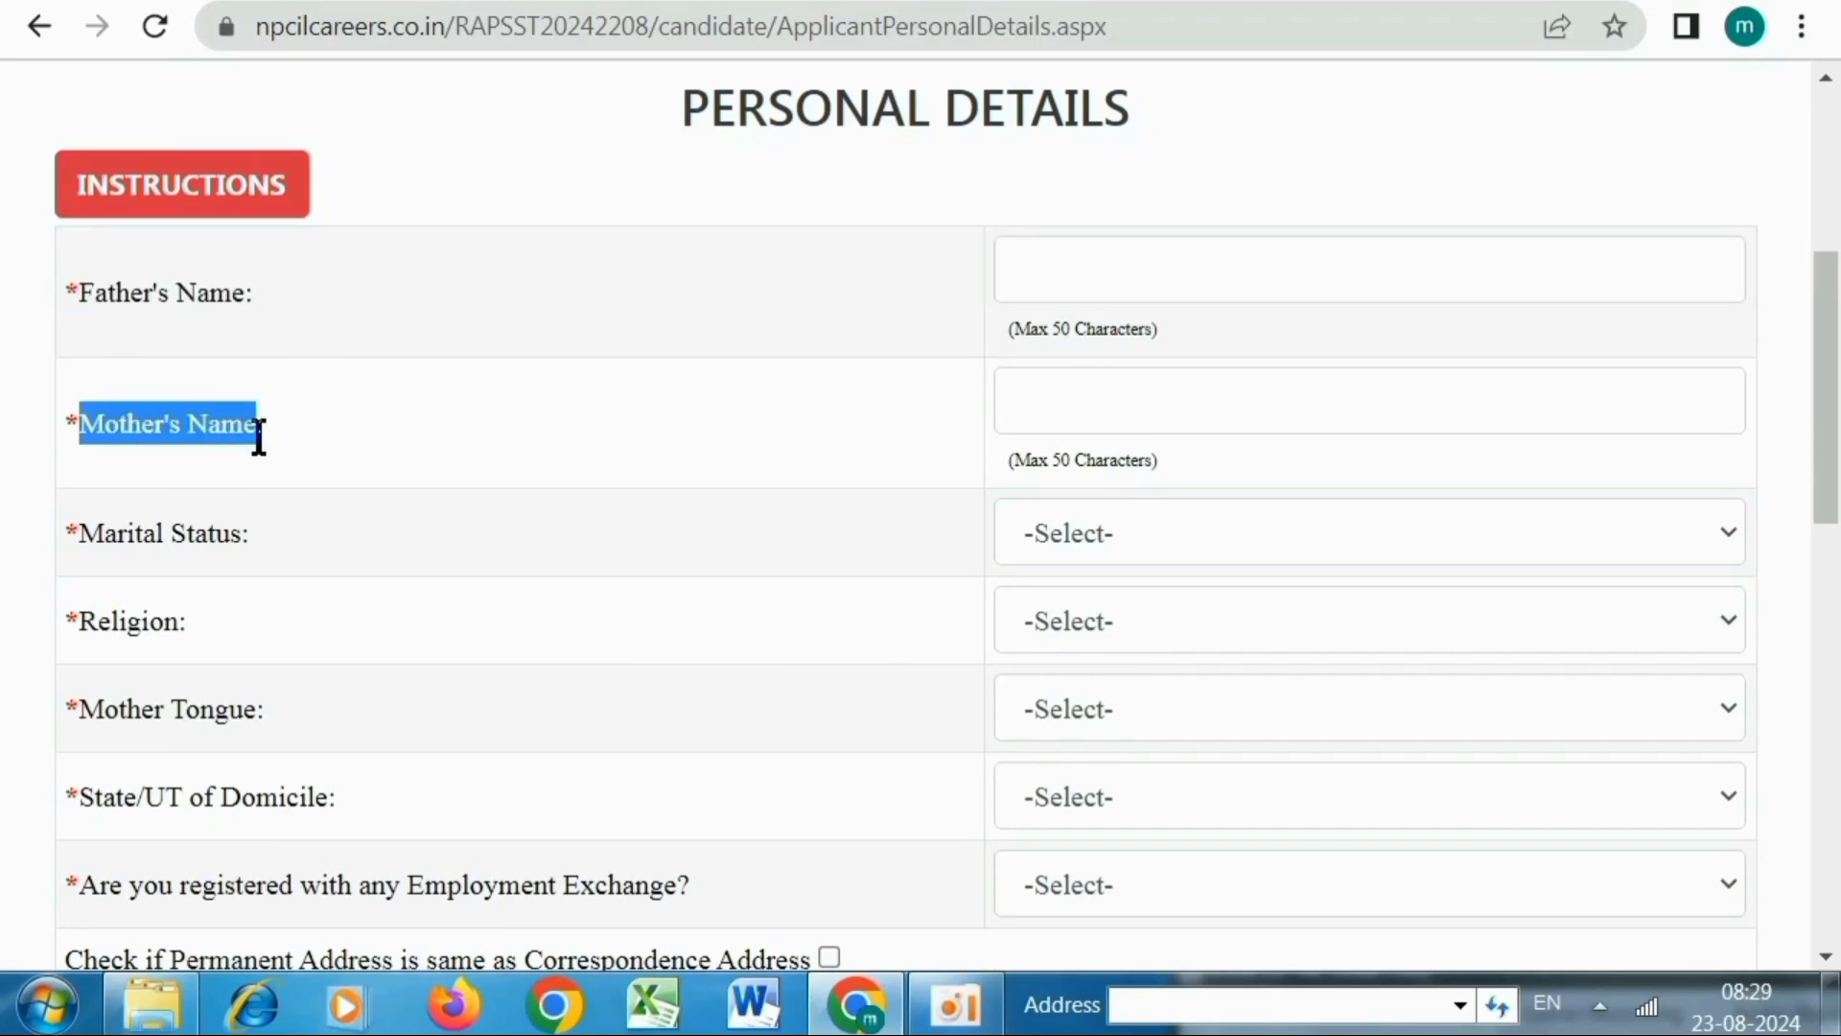
{"action": "left_click", "coordinate": [1020, 401]}
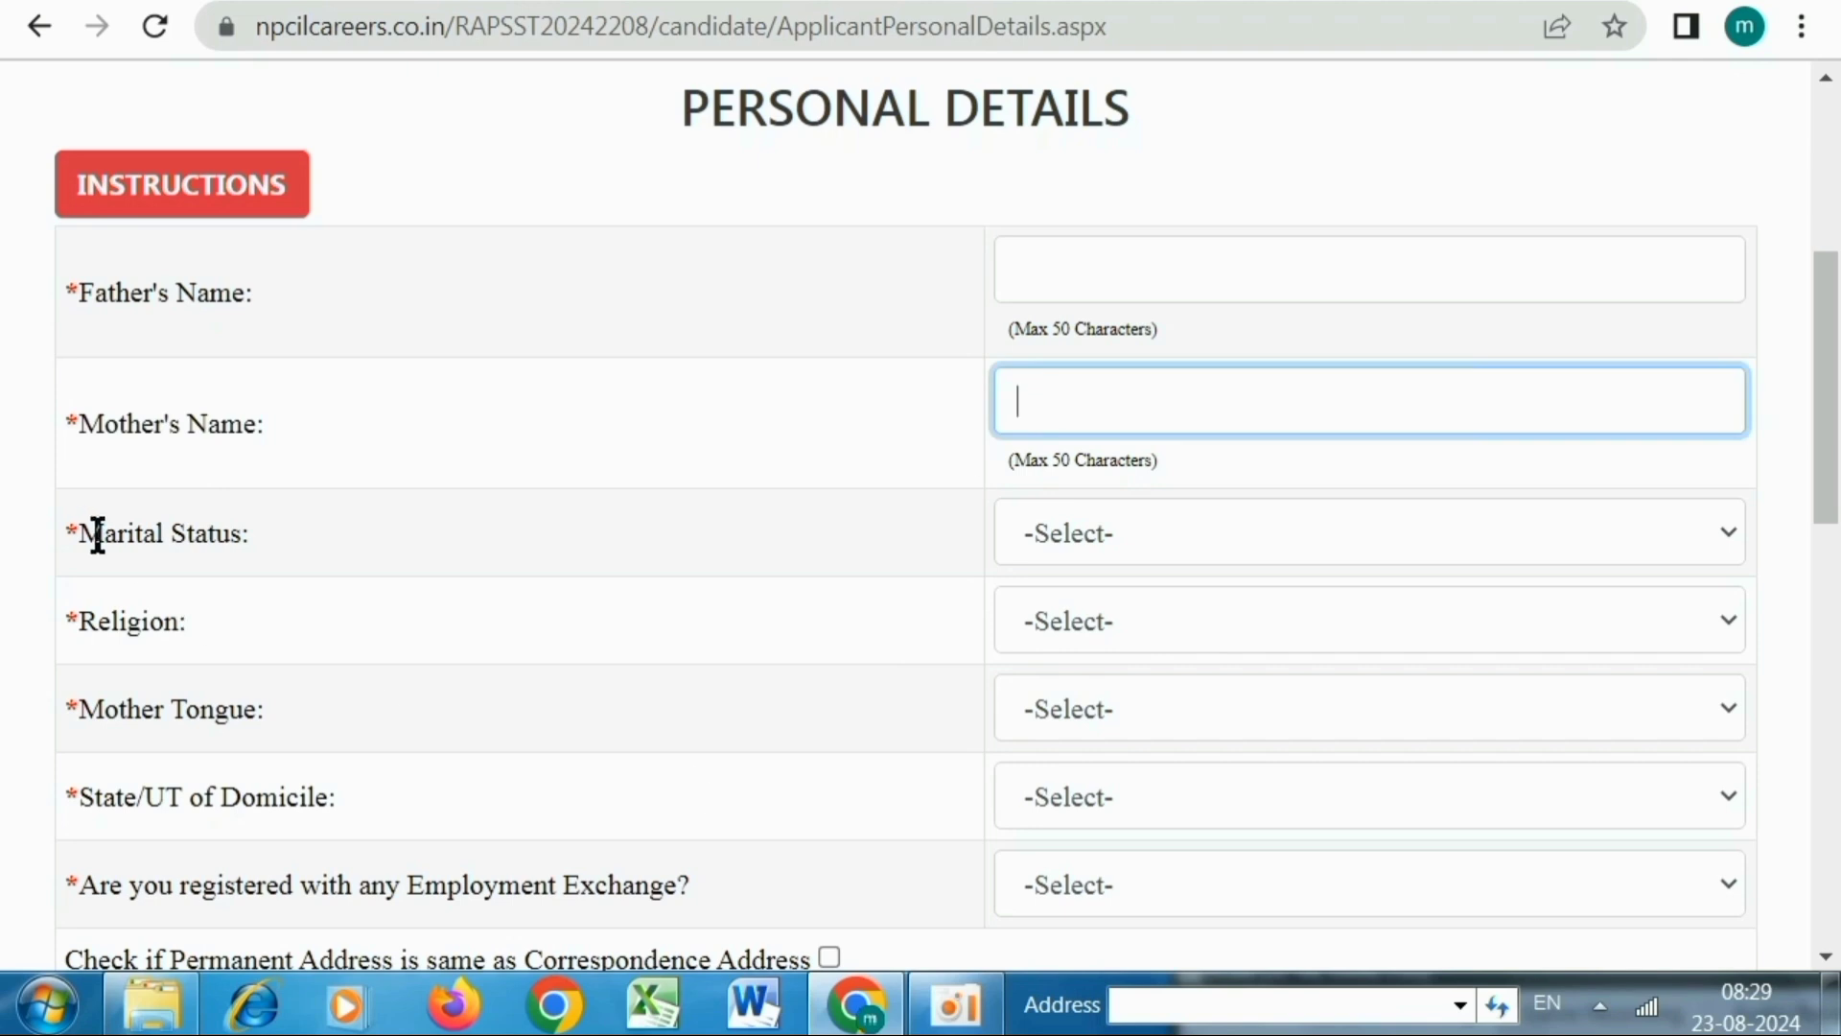
Set the marital status to Single.
{"action": "left_click_drag", "start_coordinate": [80, 533], "coordinate": [294, 537]}
{"action": "left_click", "coordinate": [1208, 533]}
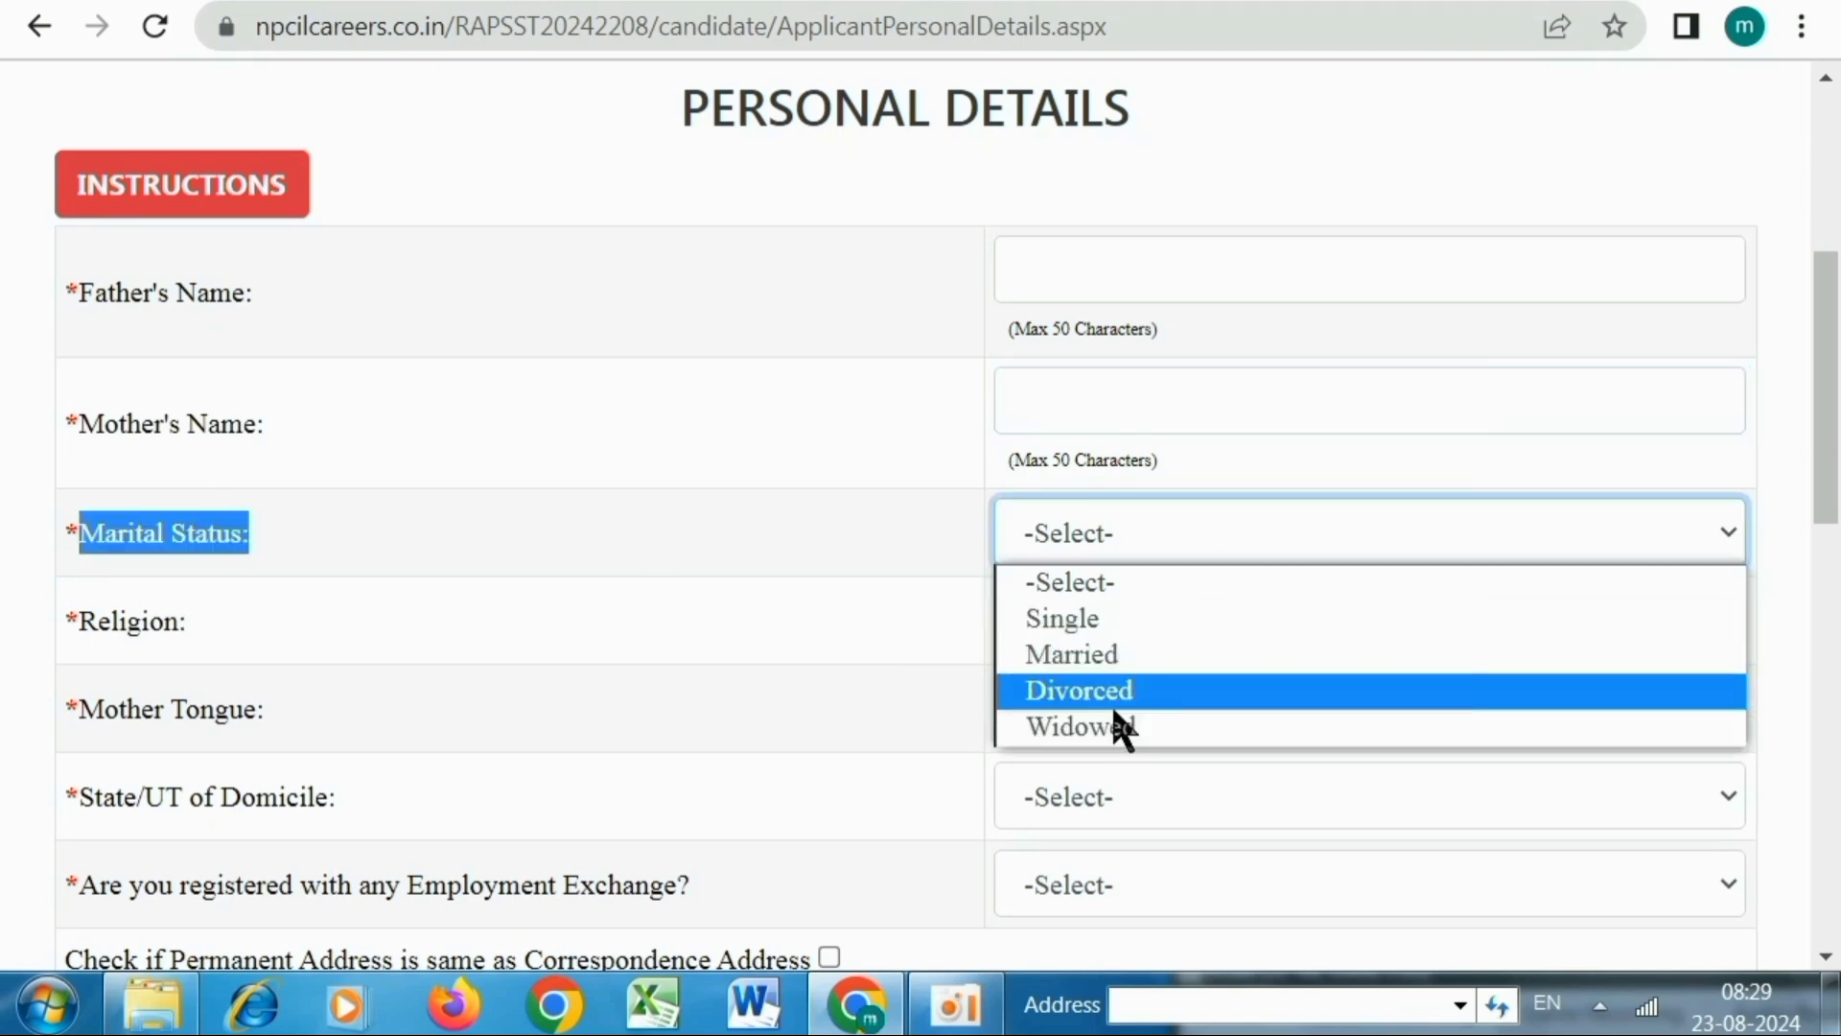
{"action": "left_click", "coordinate": [1091, 623]}
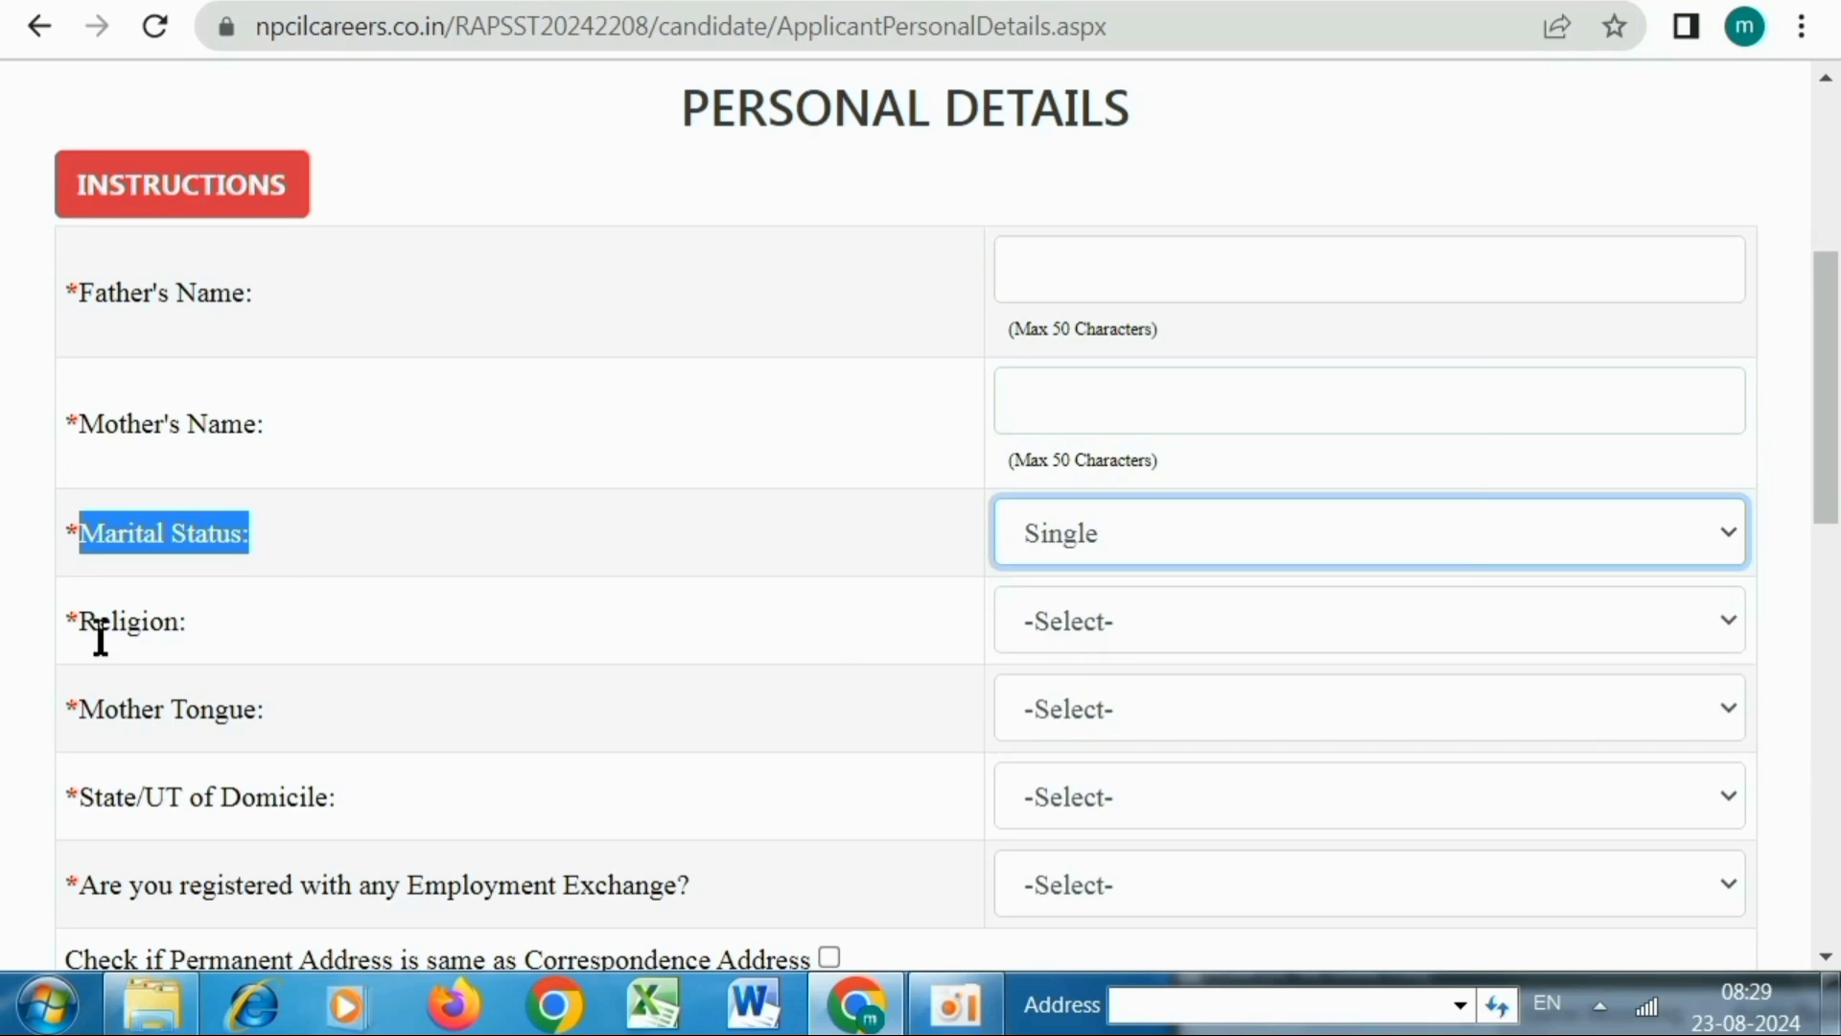
Set the religion to Hindu and the mother tongue to HINDI in the personal details.
{"action": "left_click_drag", "start_coordinate": [73, 620], "coordinate": [211, 620]}
{"action": "left_click", "coordinate": [1085, 613]}
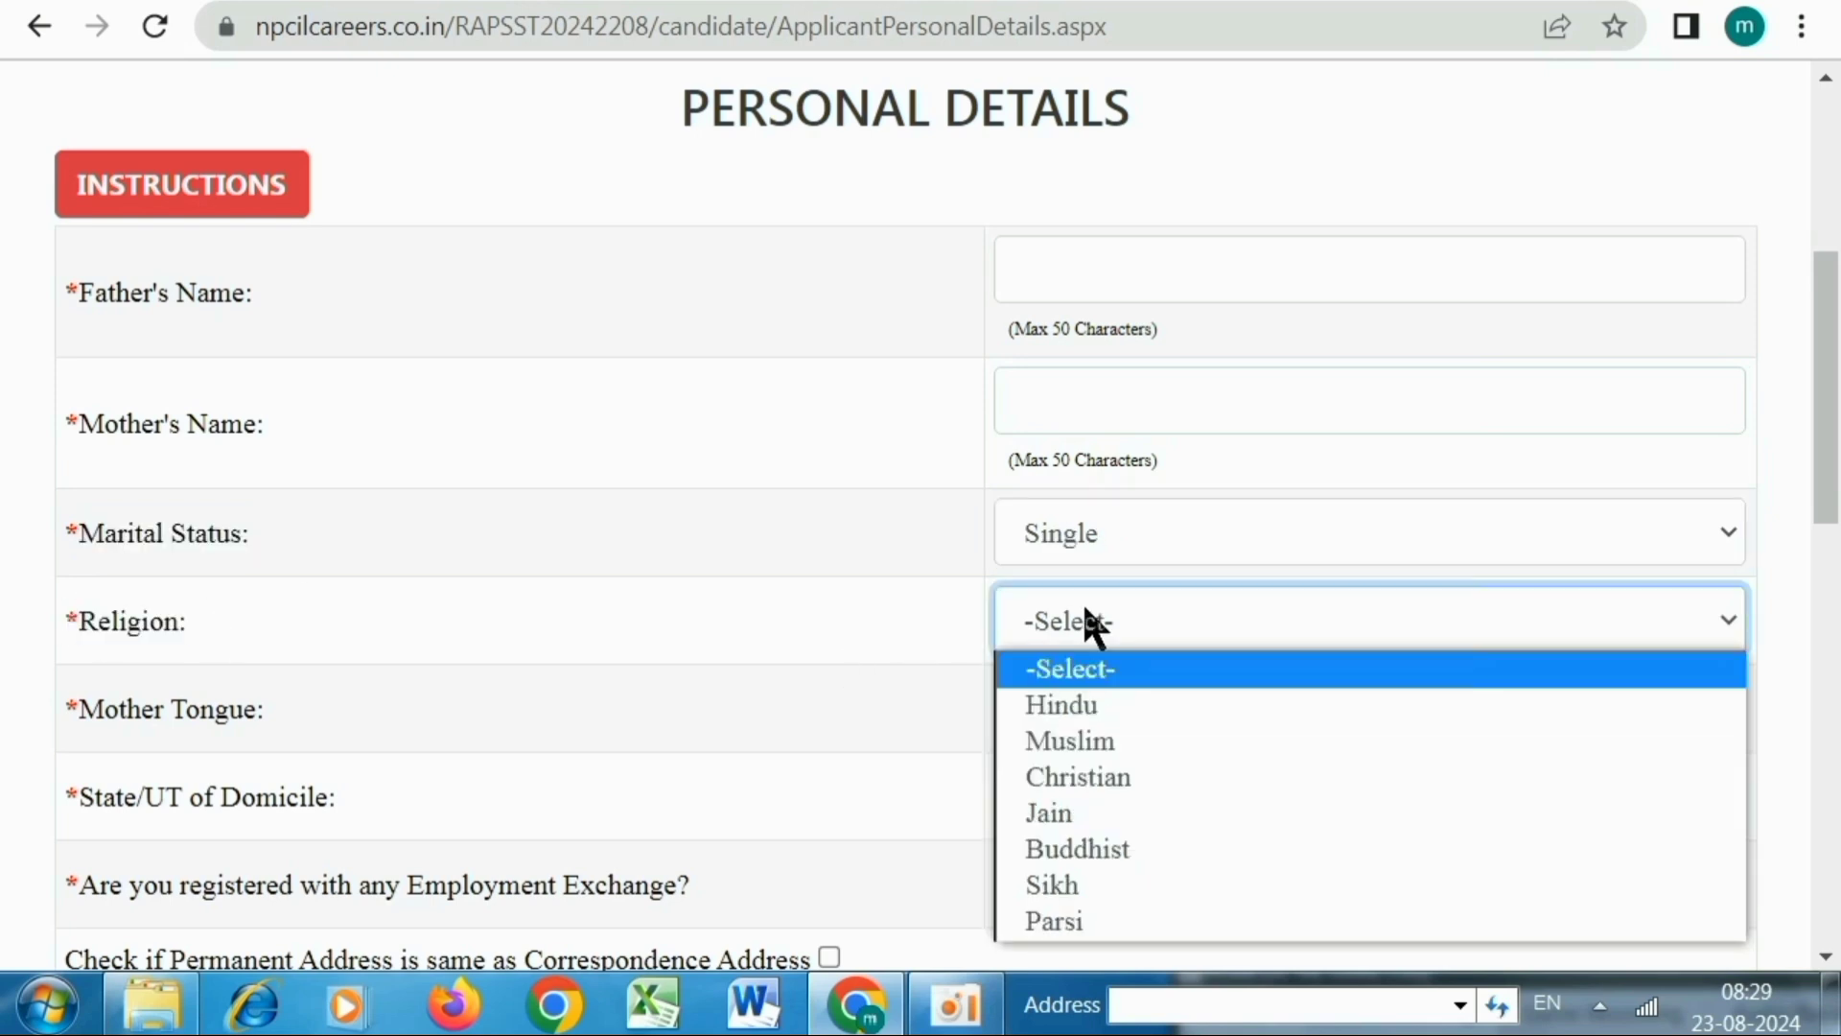
{"action": "left_click", "coordinate": [1090, 705]}
{"action": "scroll", "coordinate": [1087, 695], "scroll_direction": "down", "scroll_amount": 2}
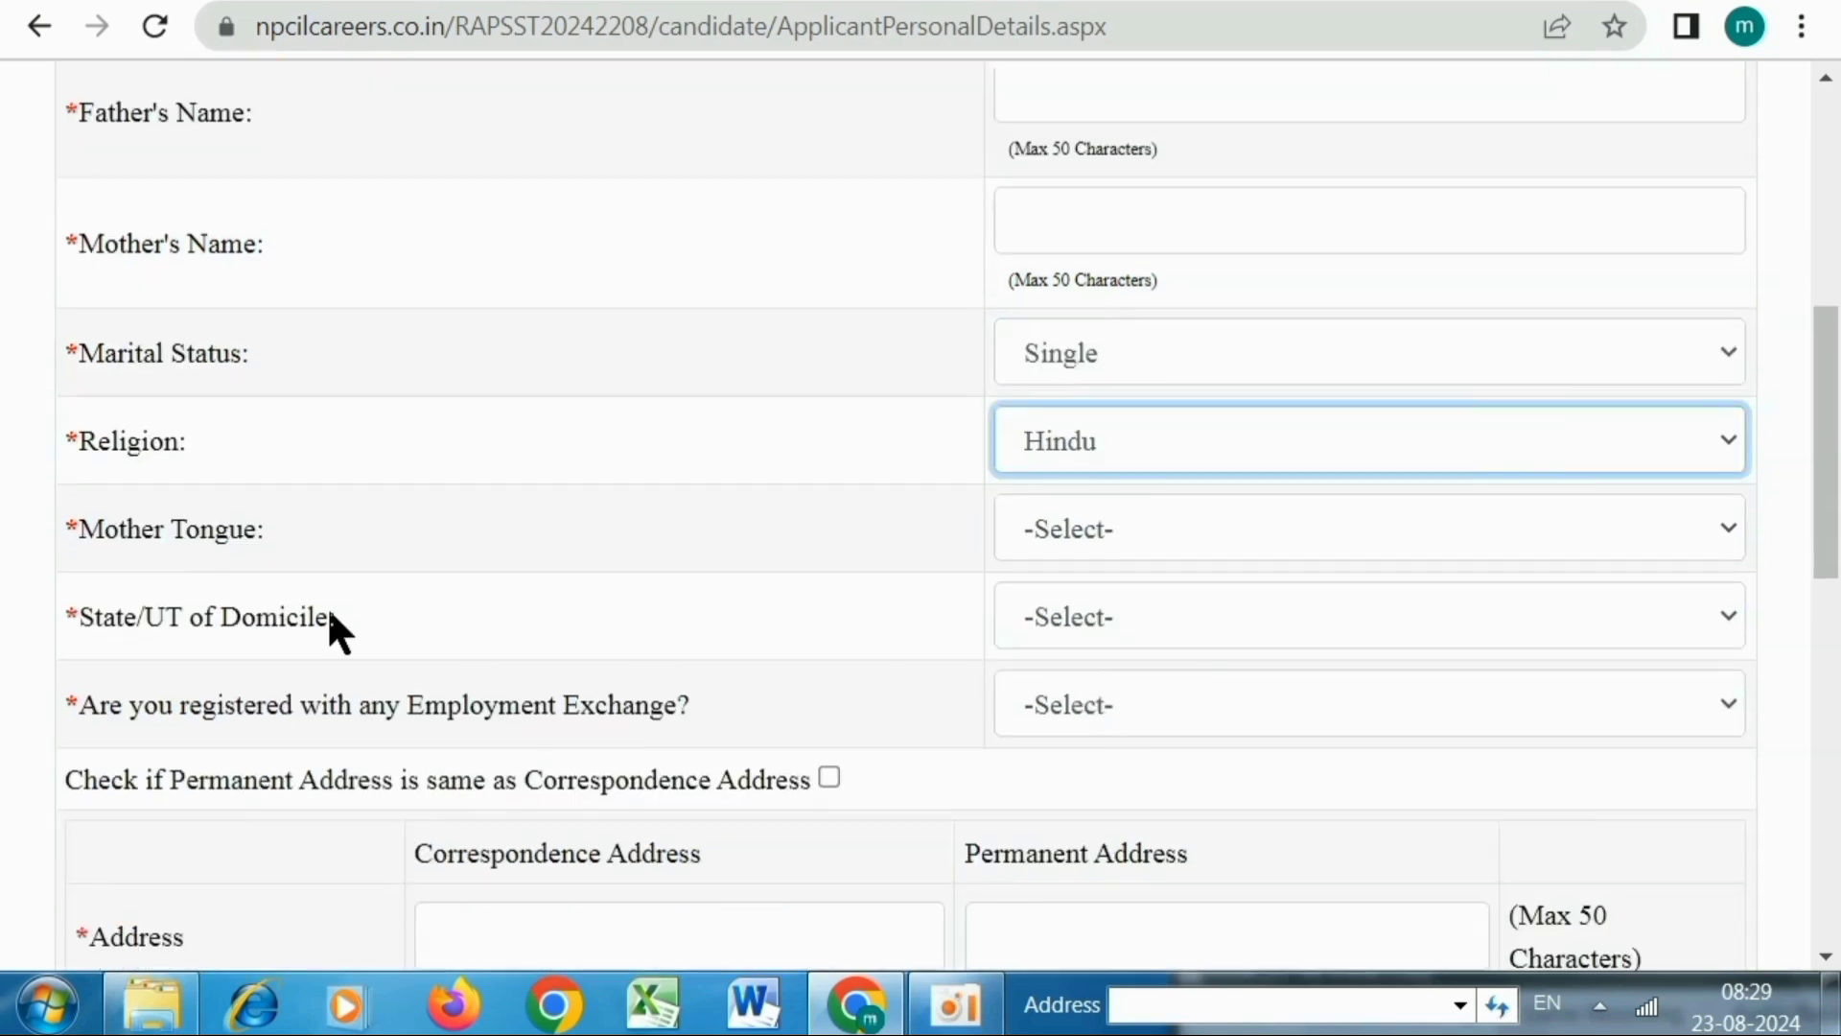
{"action": "left_click_drag", "start_coordinate": [91, 530], "coordinate": [638, 530]}
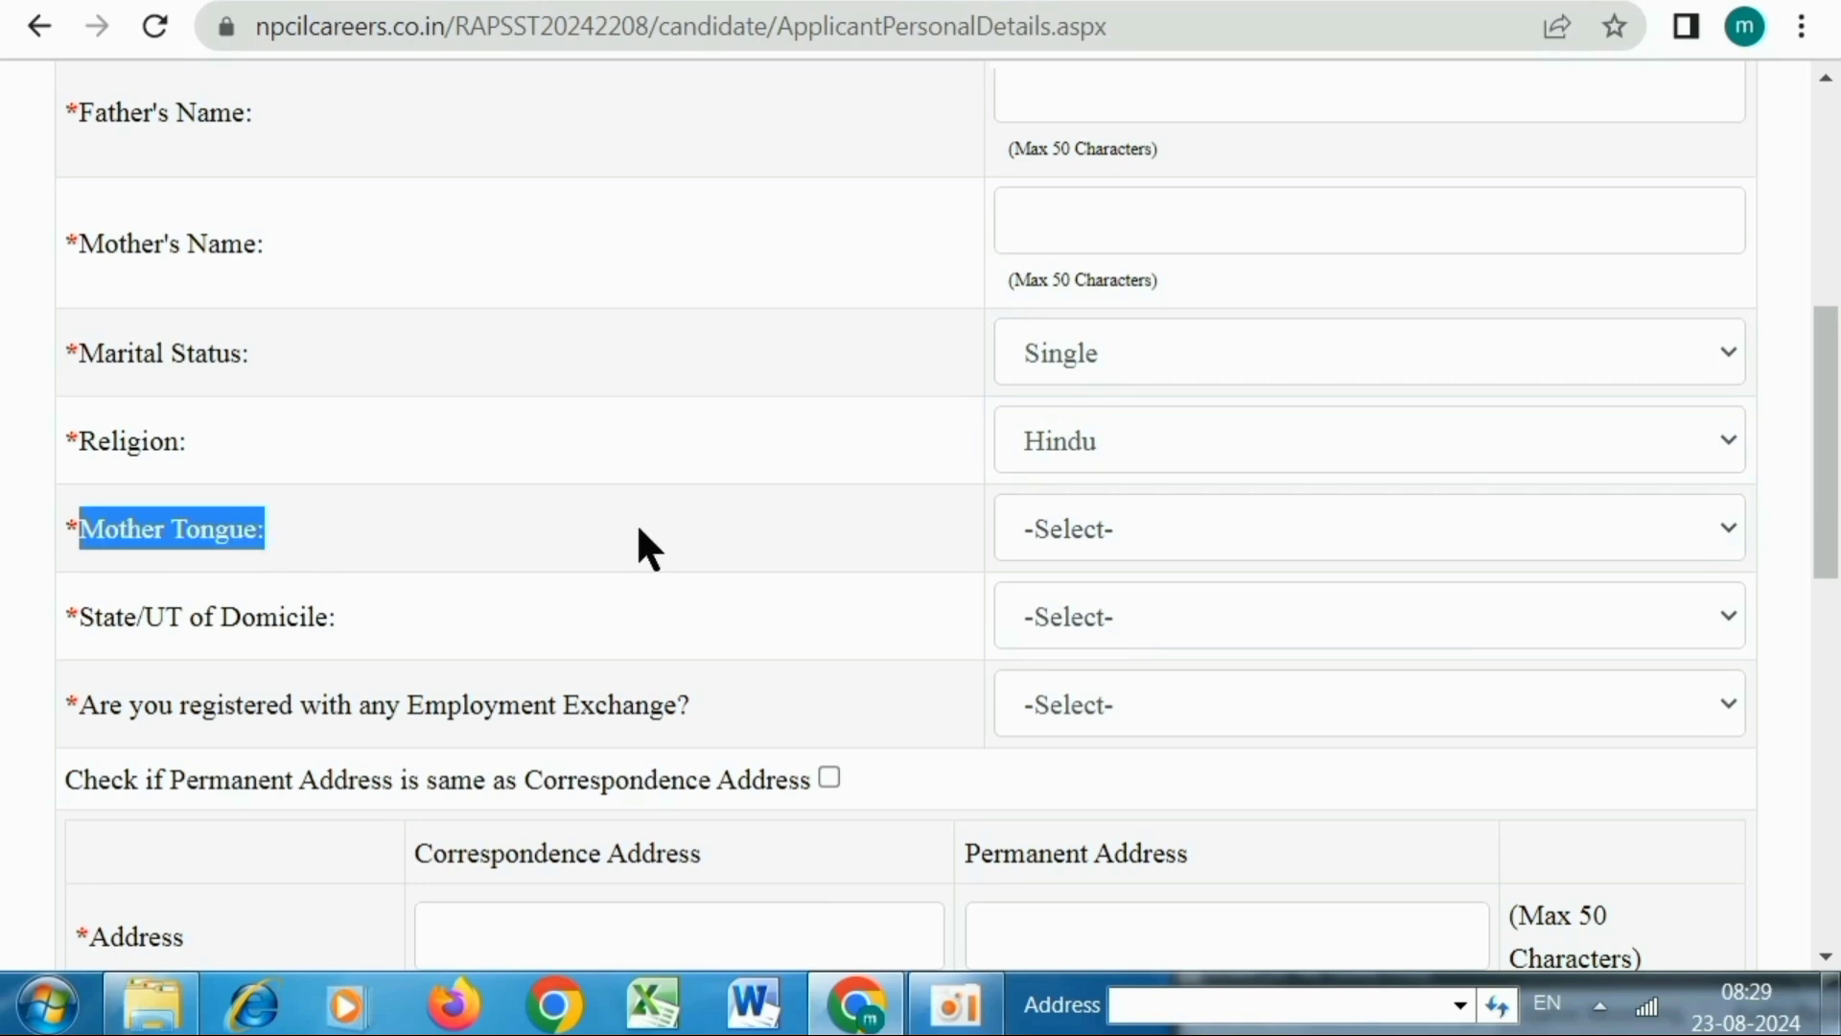
{"action": "left_click", "coordinate": [1064, 535]}
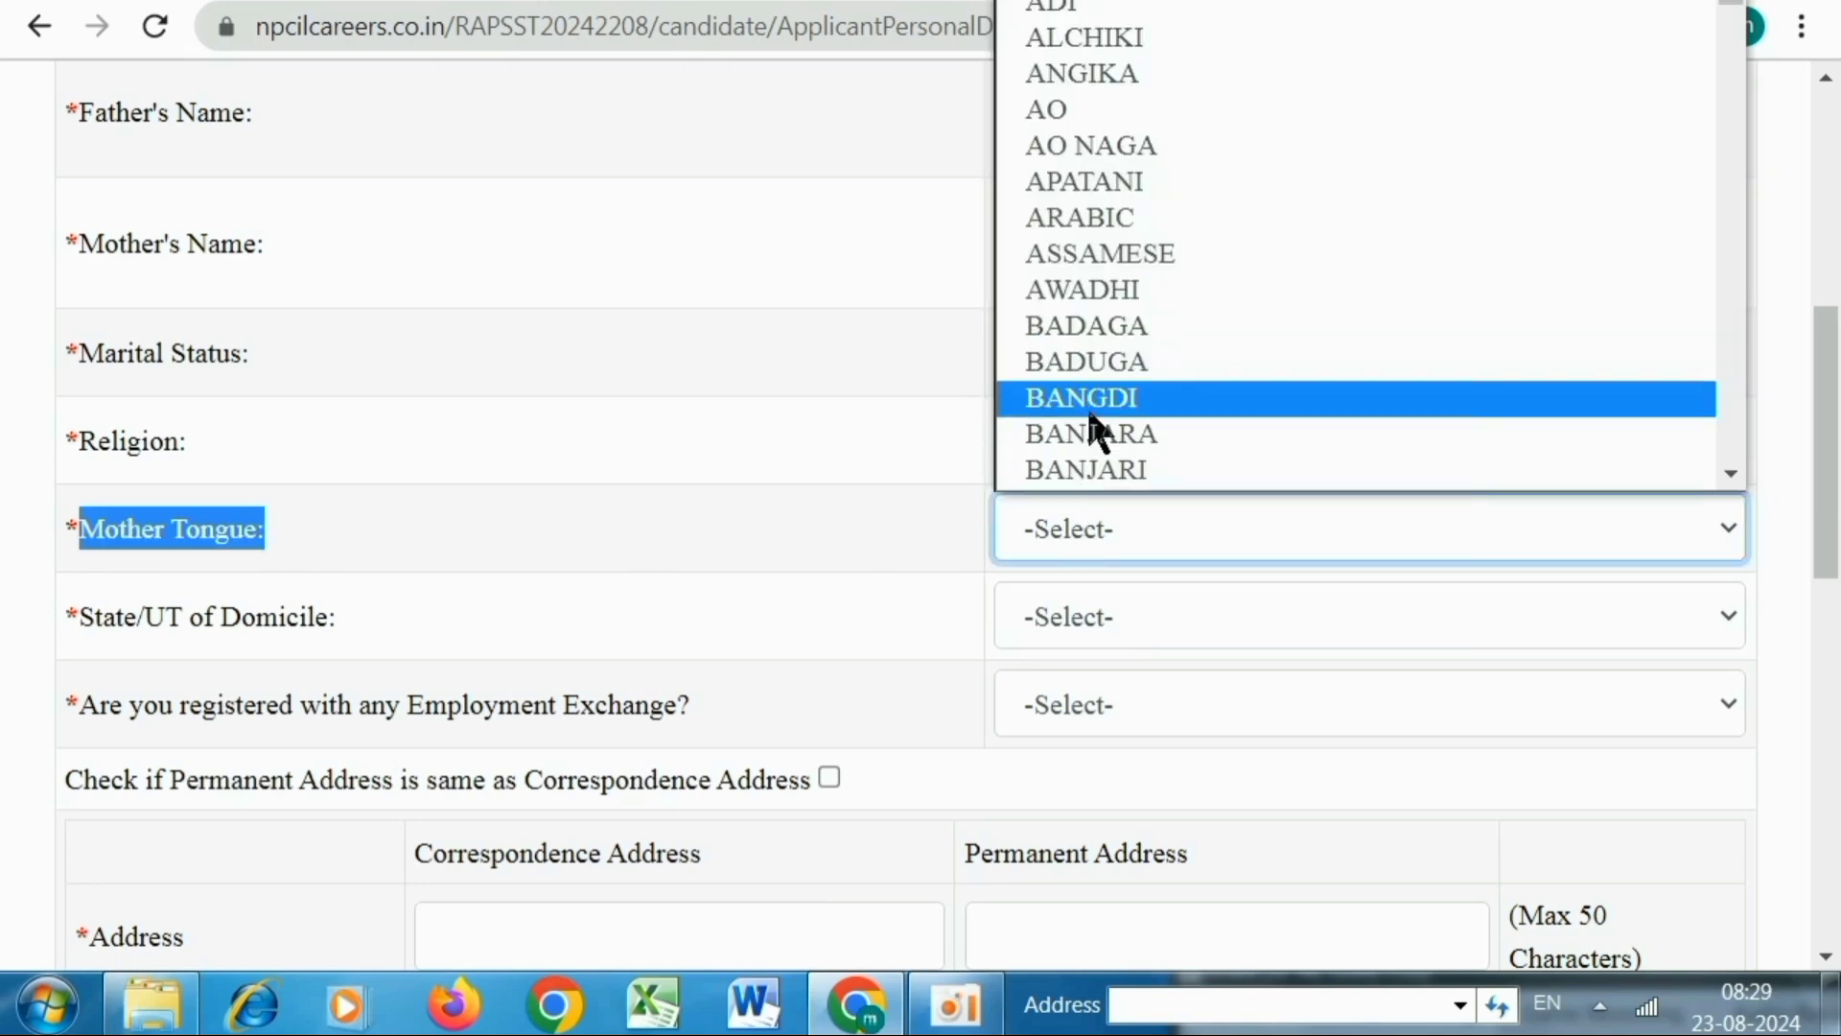
{"action": "key", "text": "h"}
{"action": "scroll", "coordinate": [1097, 423], "scroll_direction": "down", "scroll_amount": 3}
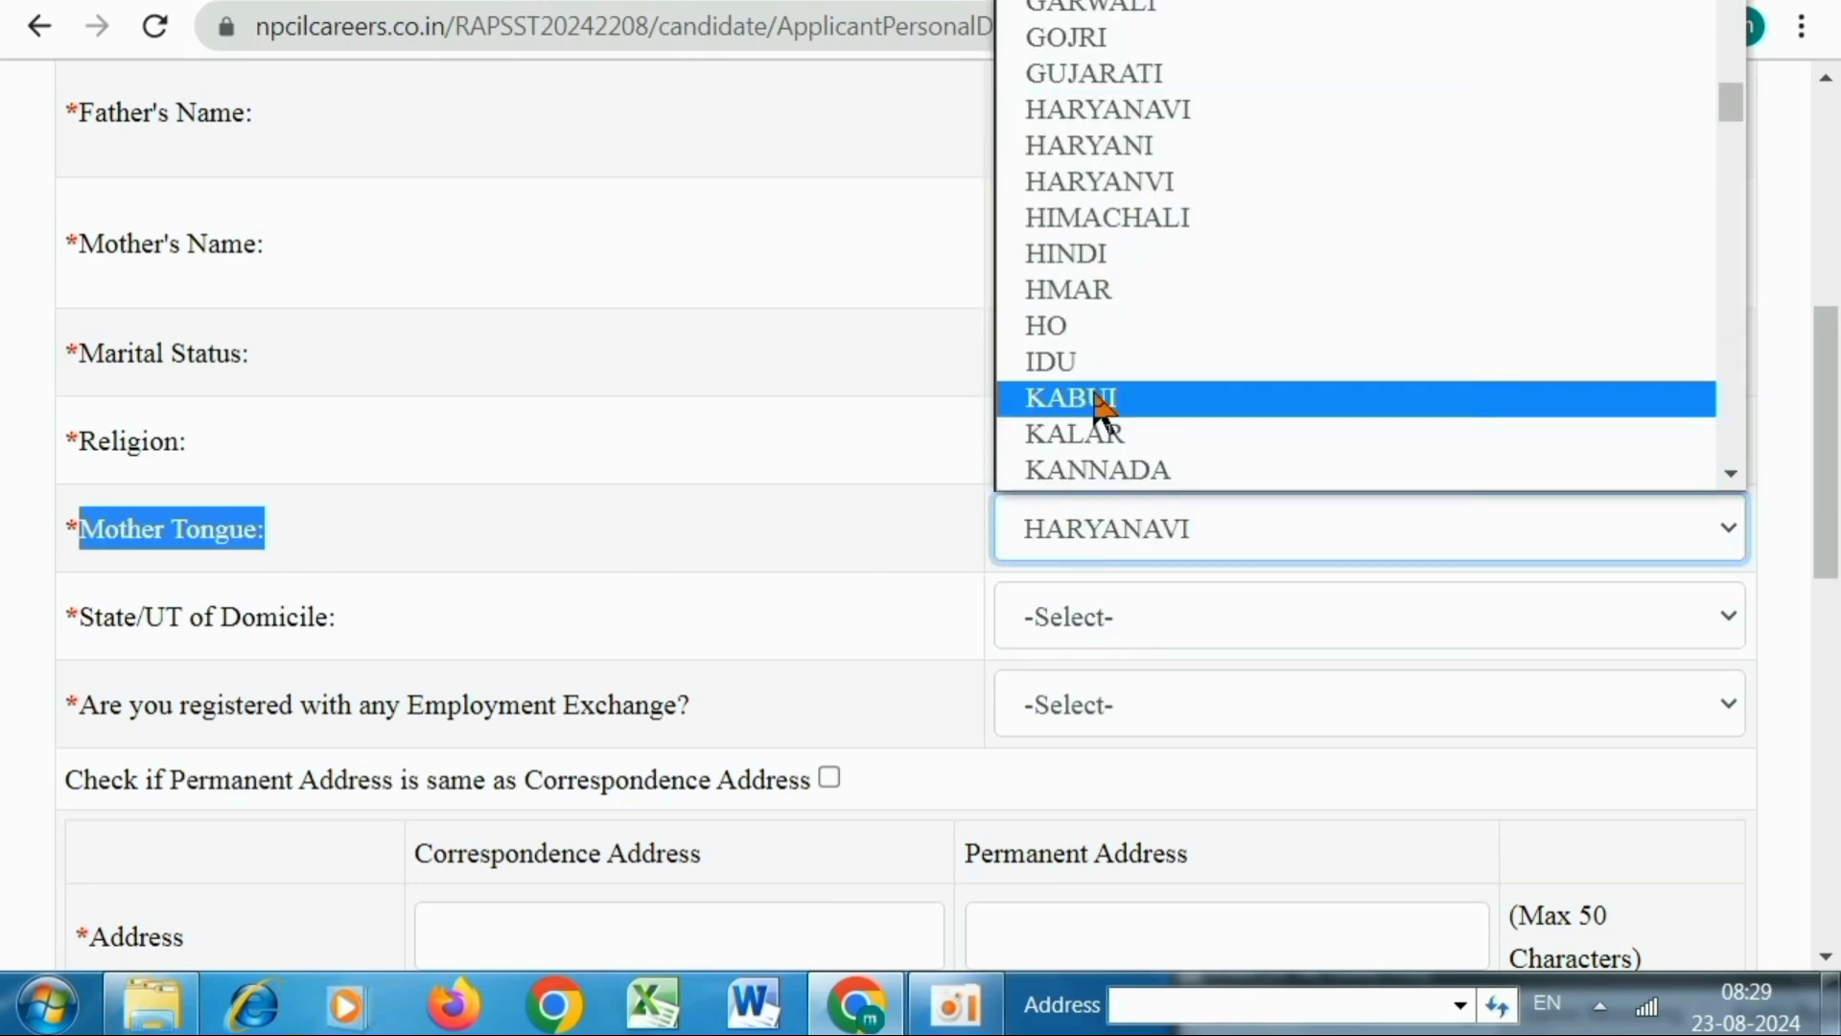
{"action": "left_click", "coordinate": [1093, 257]}
Set the State/UT of Domicile to UTTAR PRADESH and answer NO to being registered with any Employment Exchange.
{"action": "left_click_drag", "start_coordinate": [96, 614], "coordinate": [236, 637]}
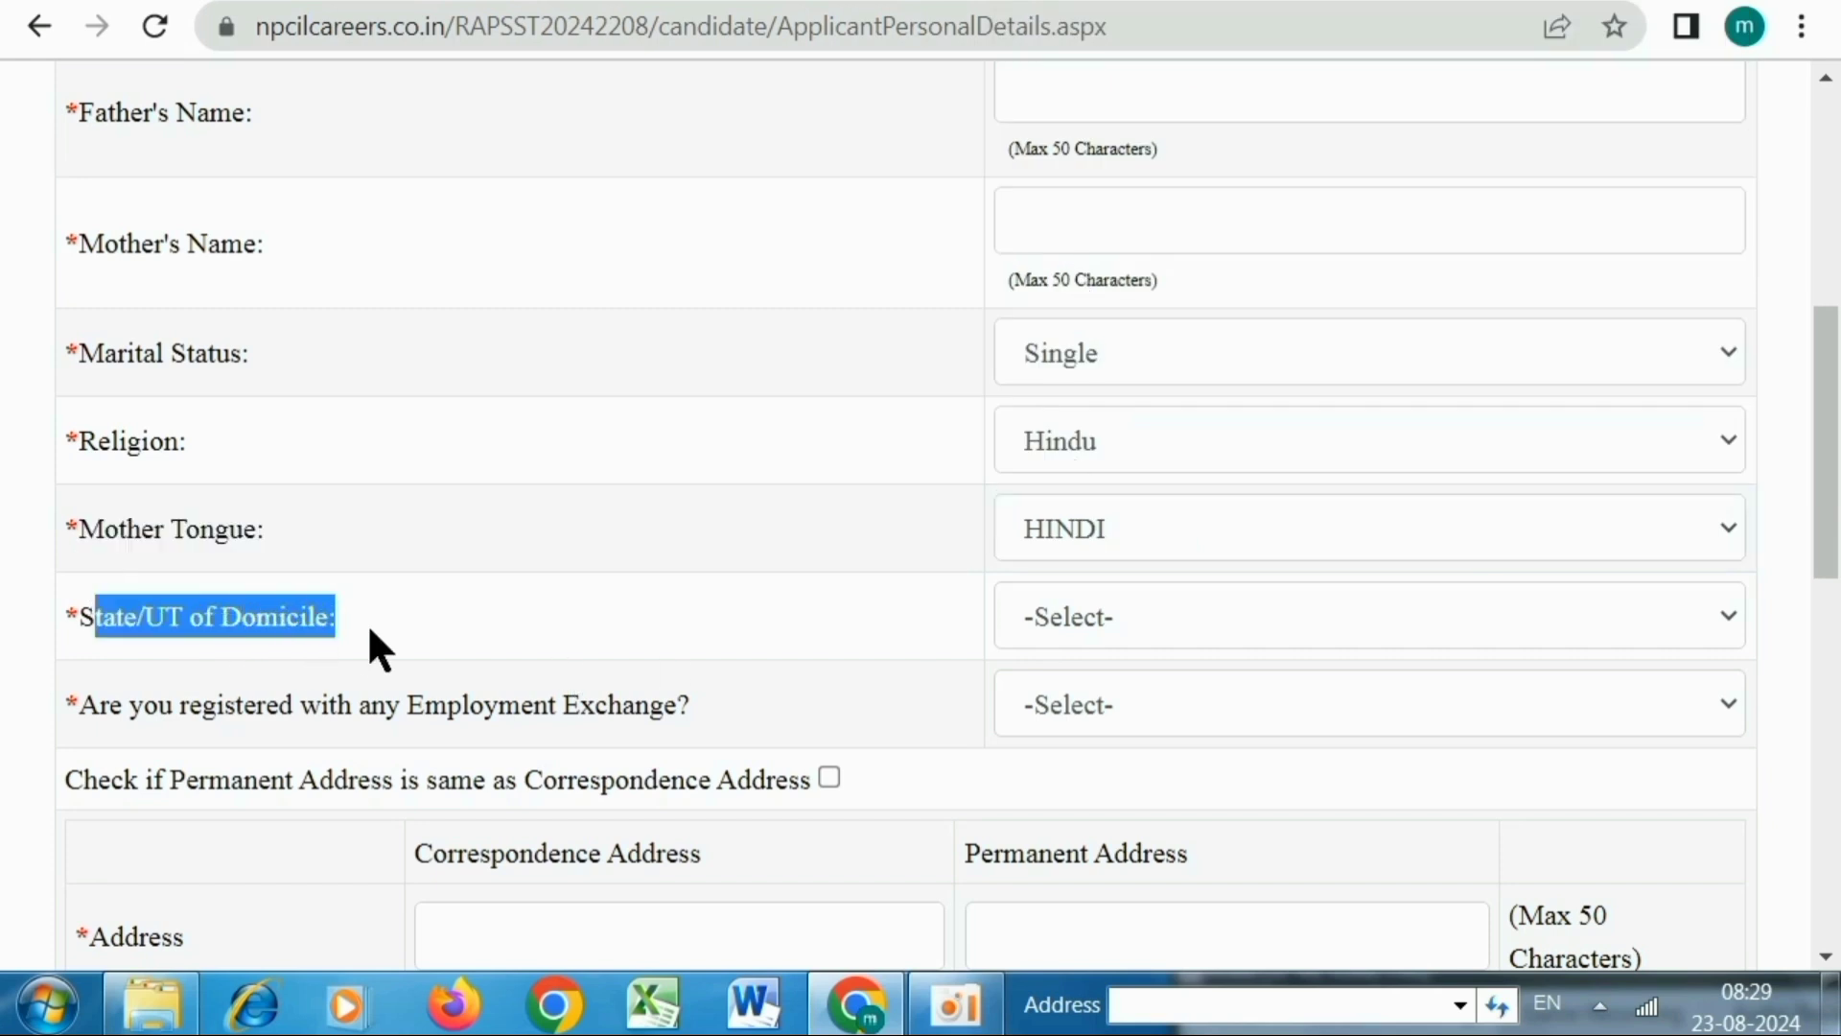
{"action": "left_click", "coordinate": [1207, 626]}
{"action": "scroll", "coordinate": [1233, 403], "scroll_direction": "down", "scroll_amount": 5}
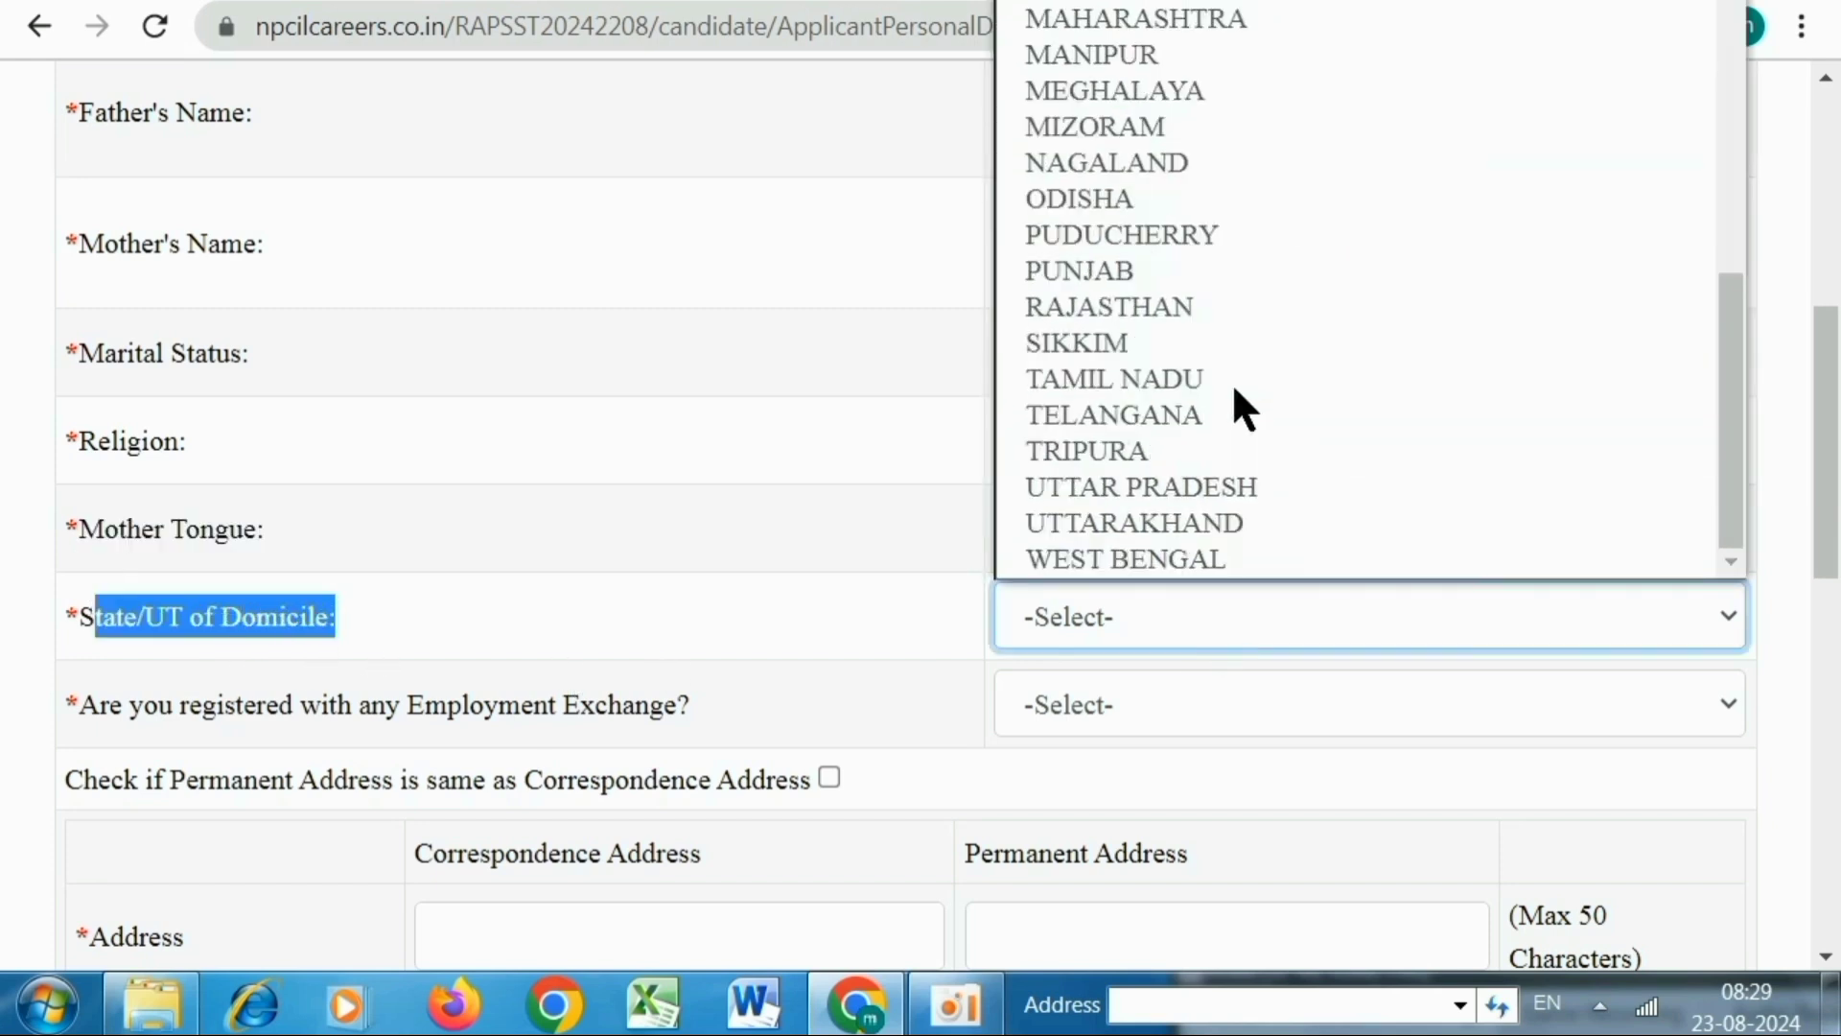
{"action": "left_click", "coordinate": [1181, 489]}
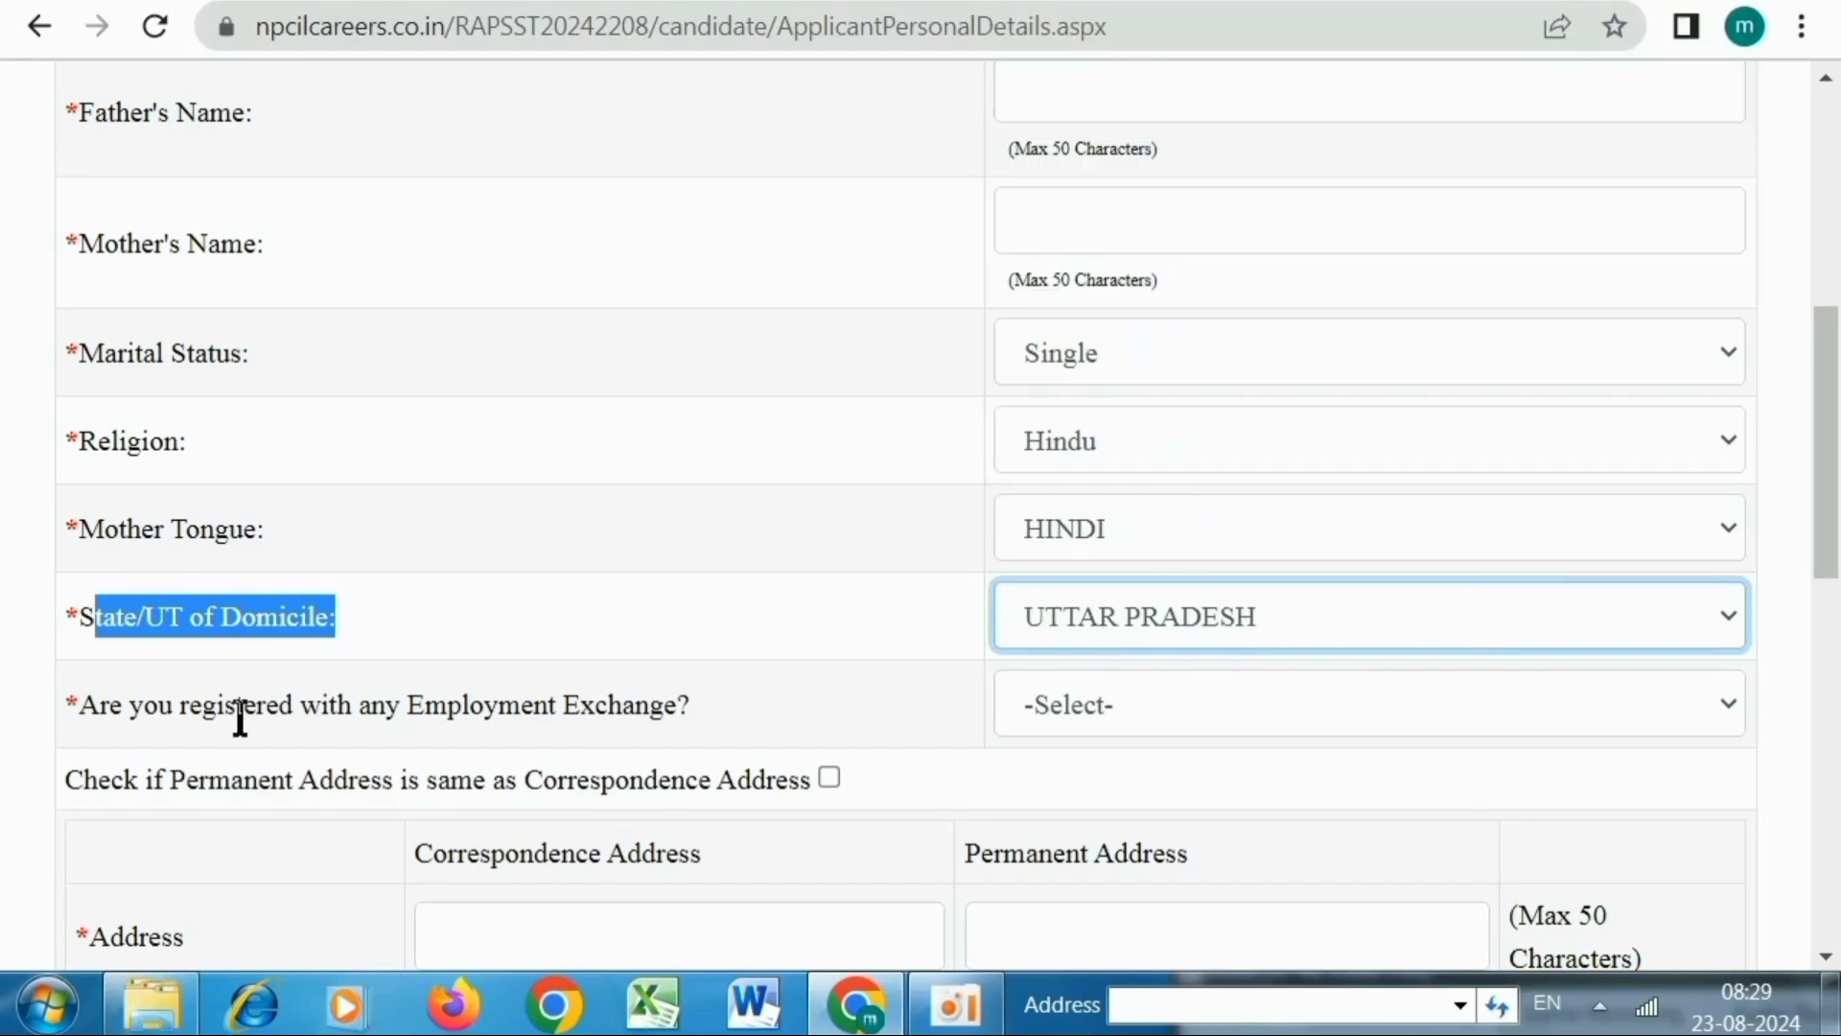
{"action": "left_click_drag", "start_coordinate": [83, 703], "coordinate": [522, 721]}
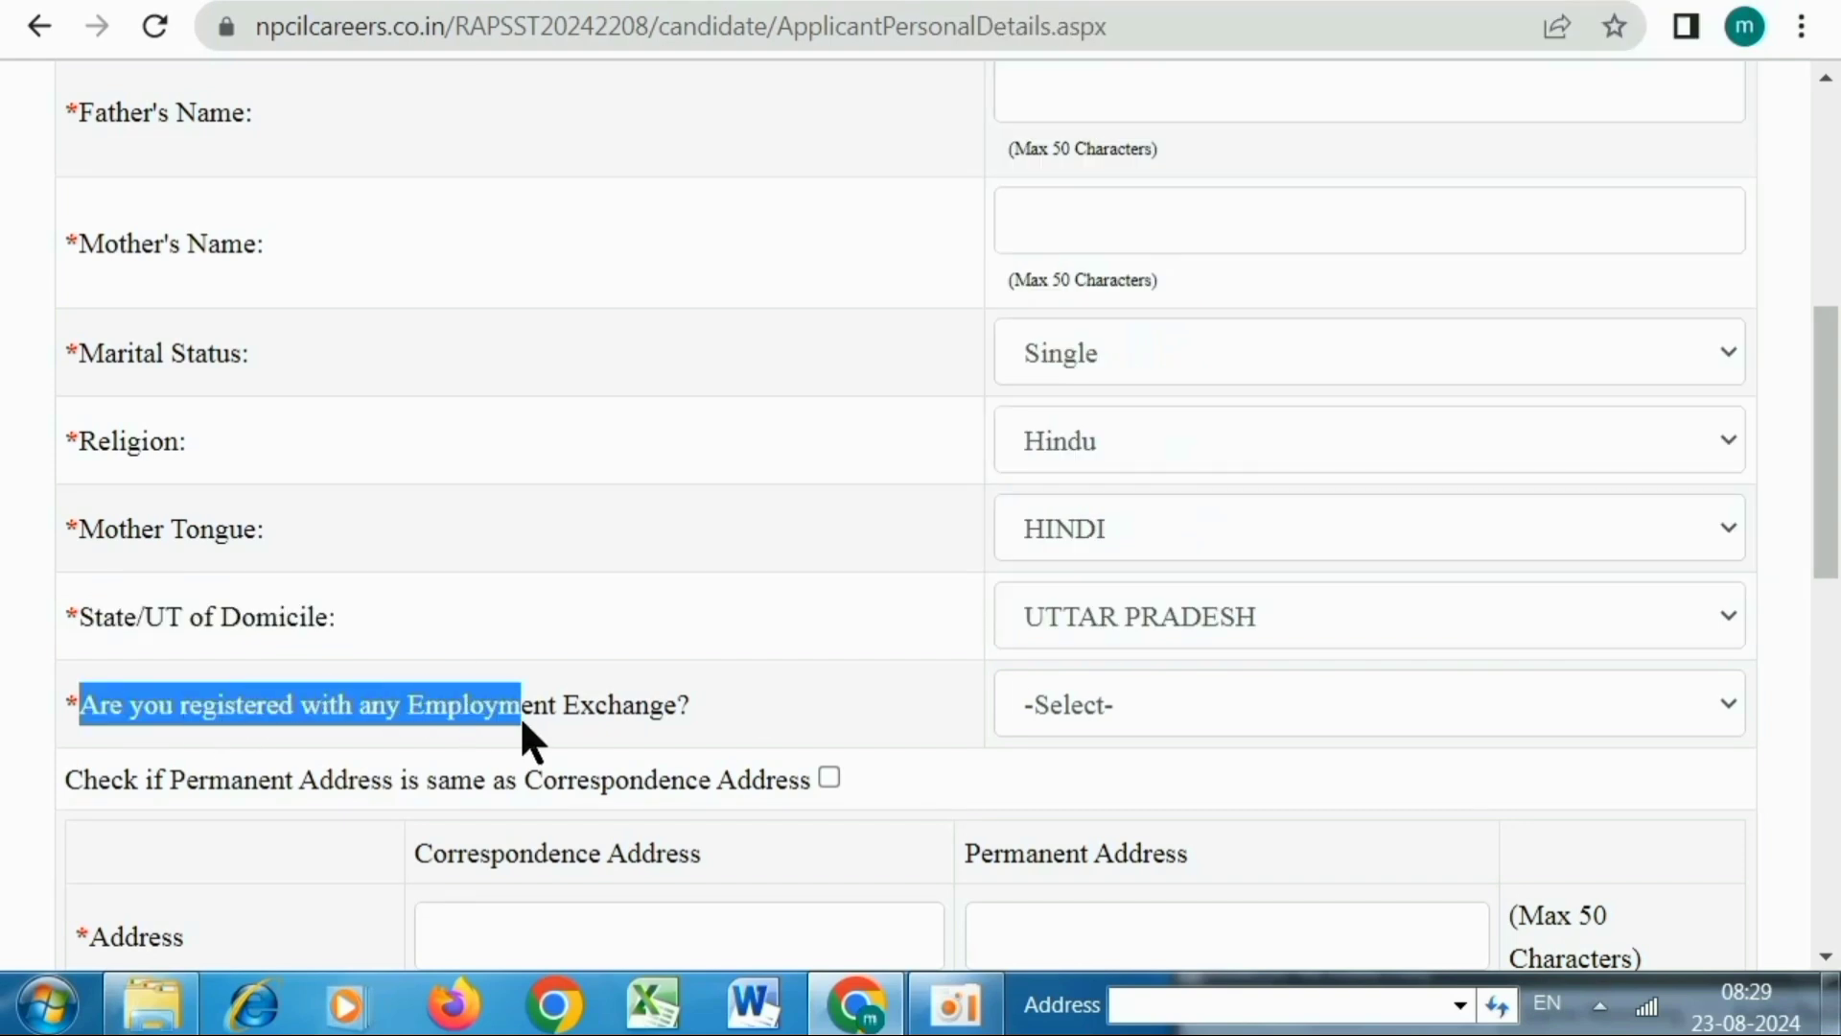
{"action": "left_click", "coordinate": [1089, 727]}
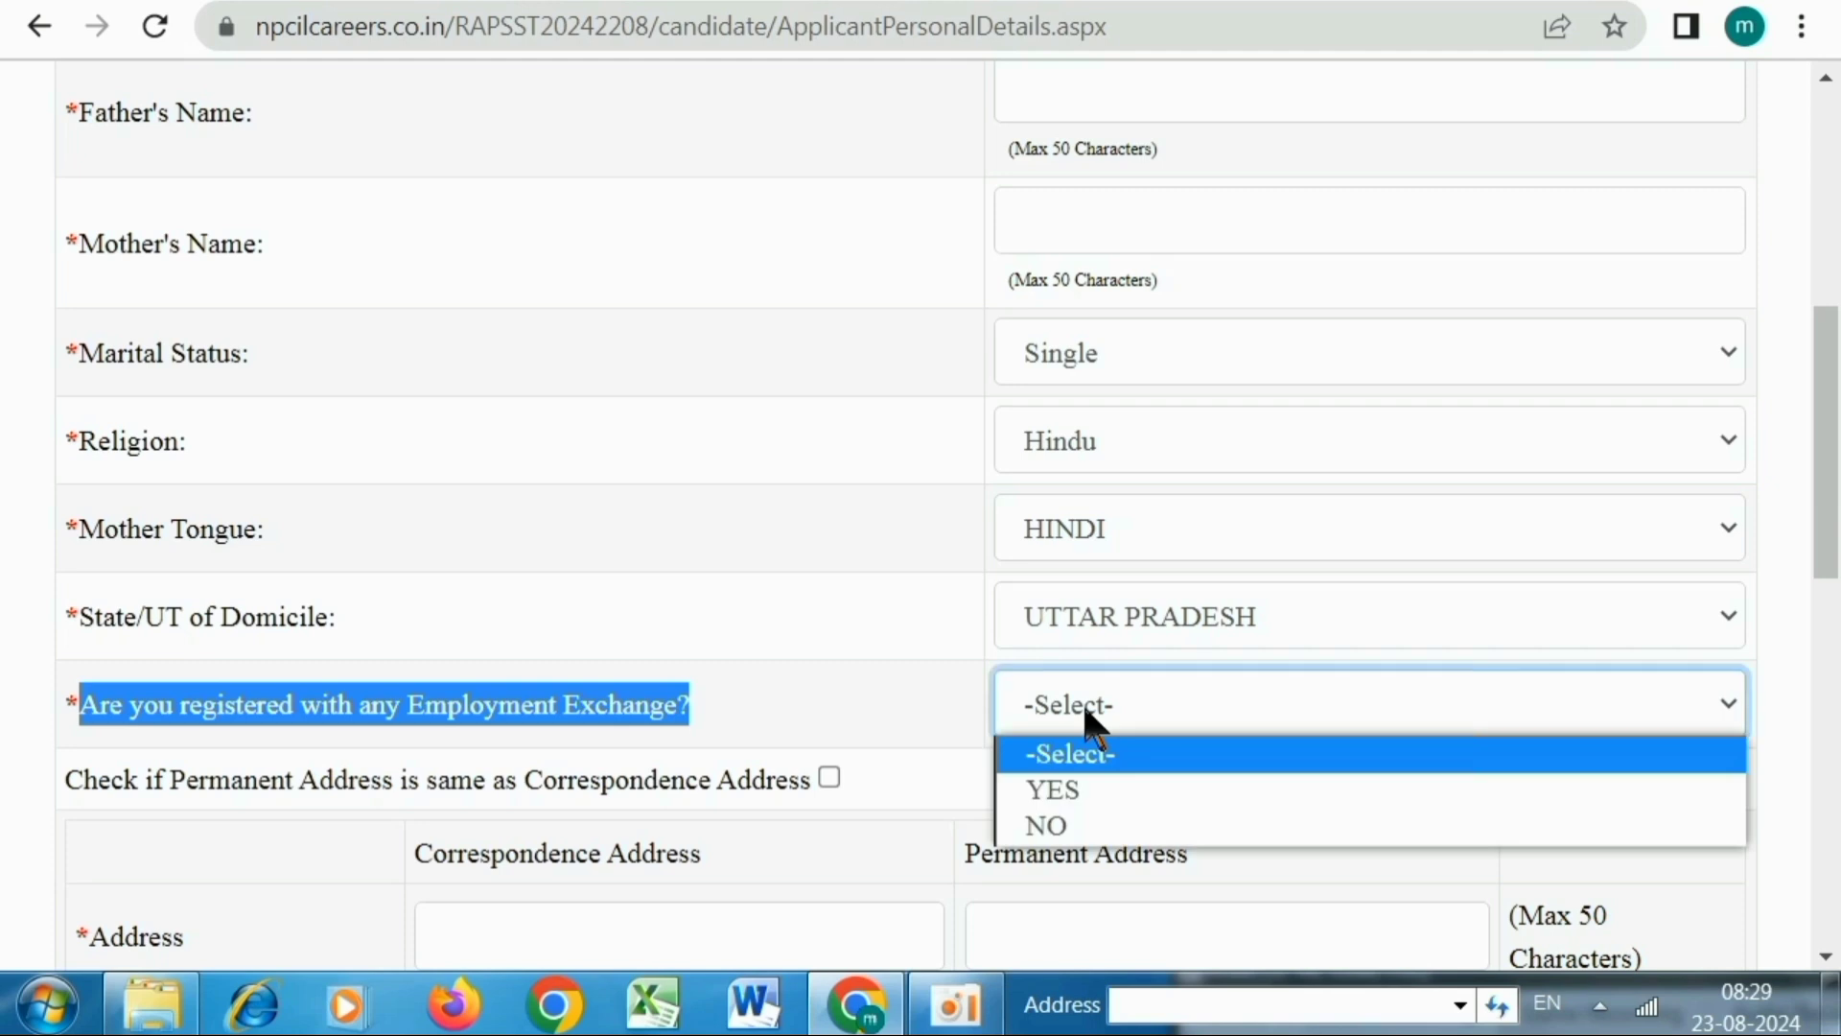
{"action": "left_click", "coordinate": [1048, 824]}
{"action": "left_click", "coordinate": [789, 620]}
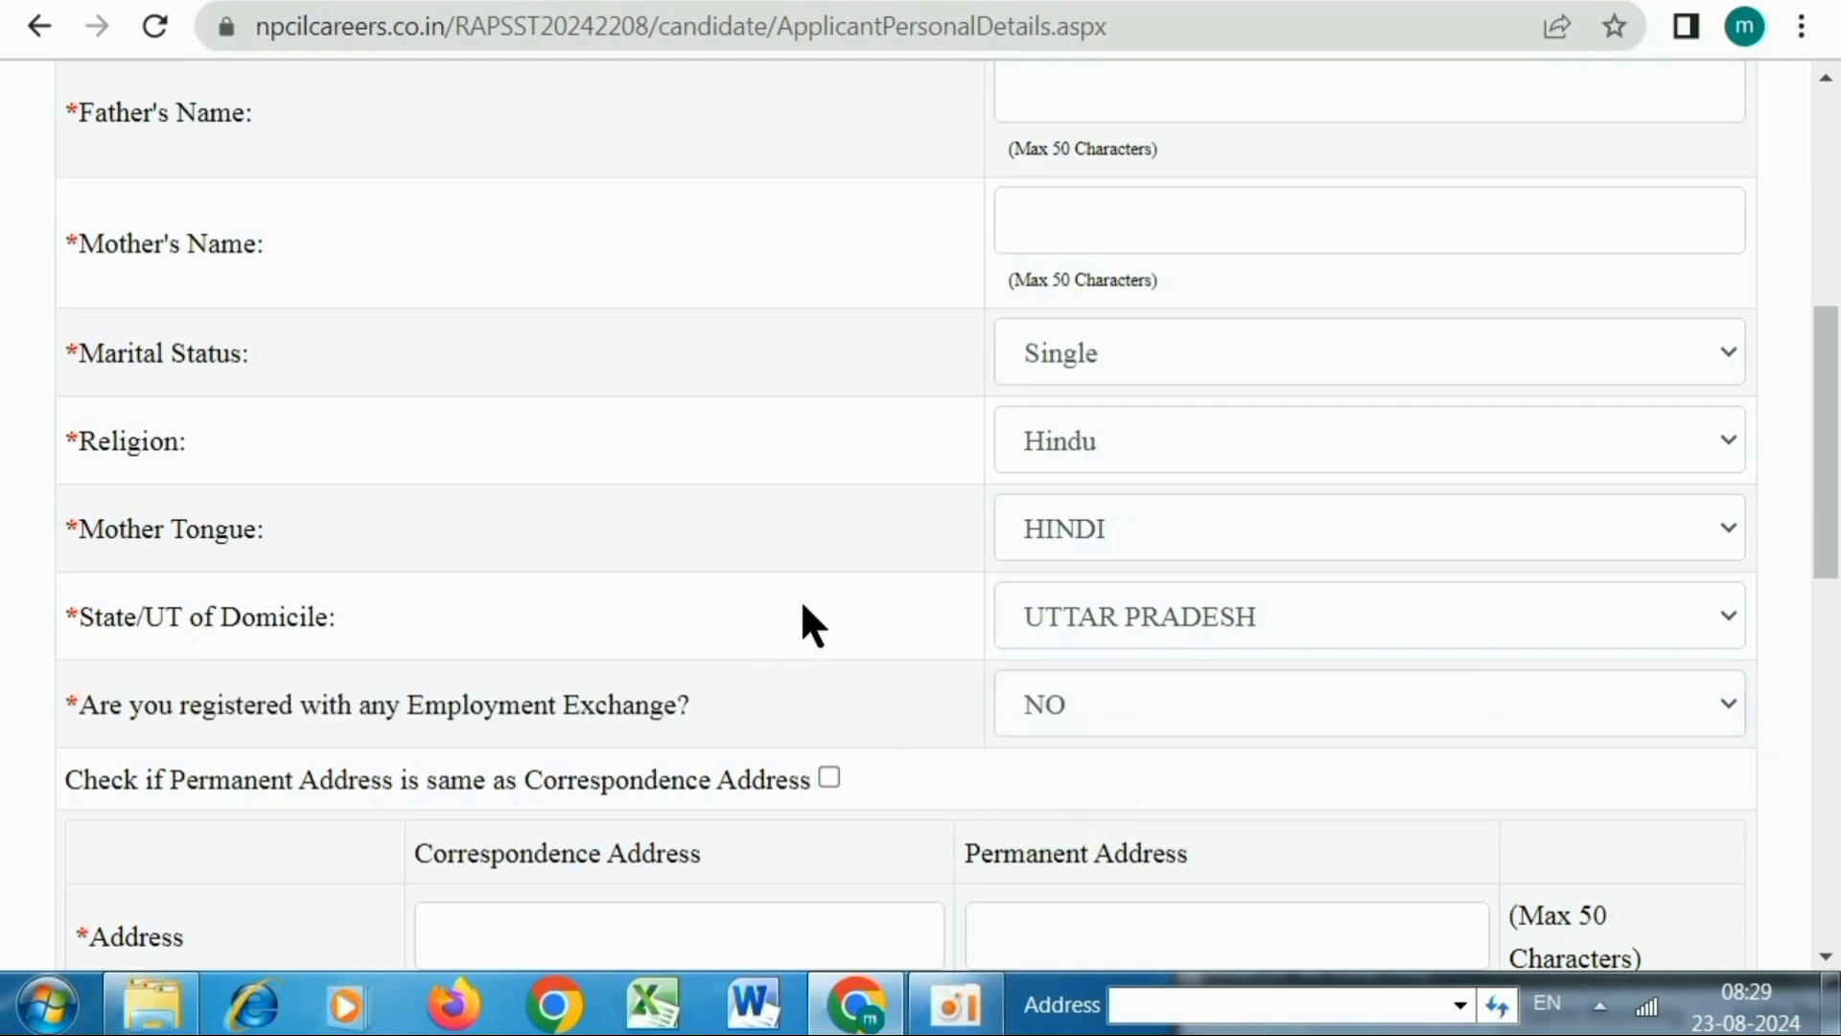
Fill in the three address lines and the district of the correspondence address.
{"action": "scroll", "coordinate": [818, 624], "scroll_direction": "down", "scroll_amount": 5}
{"action": "left_click_drag", "start_coordinate": [415, 403], "coordinate": [710, 422]}
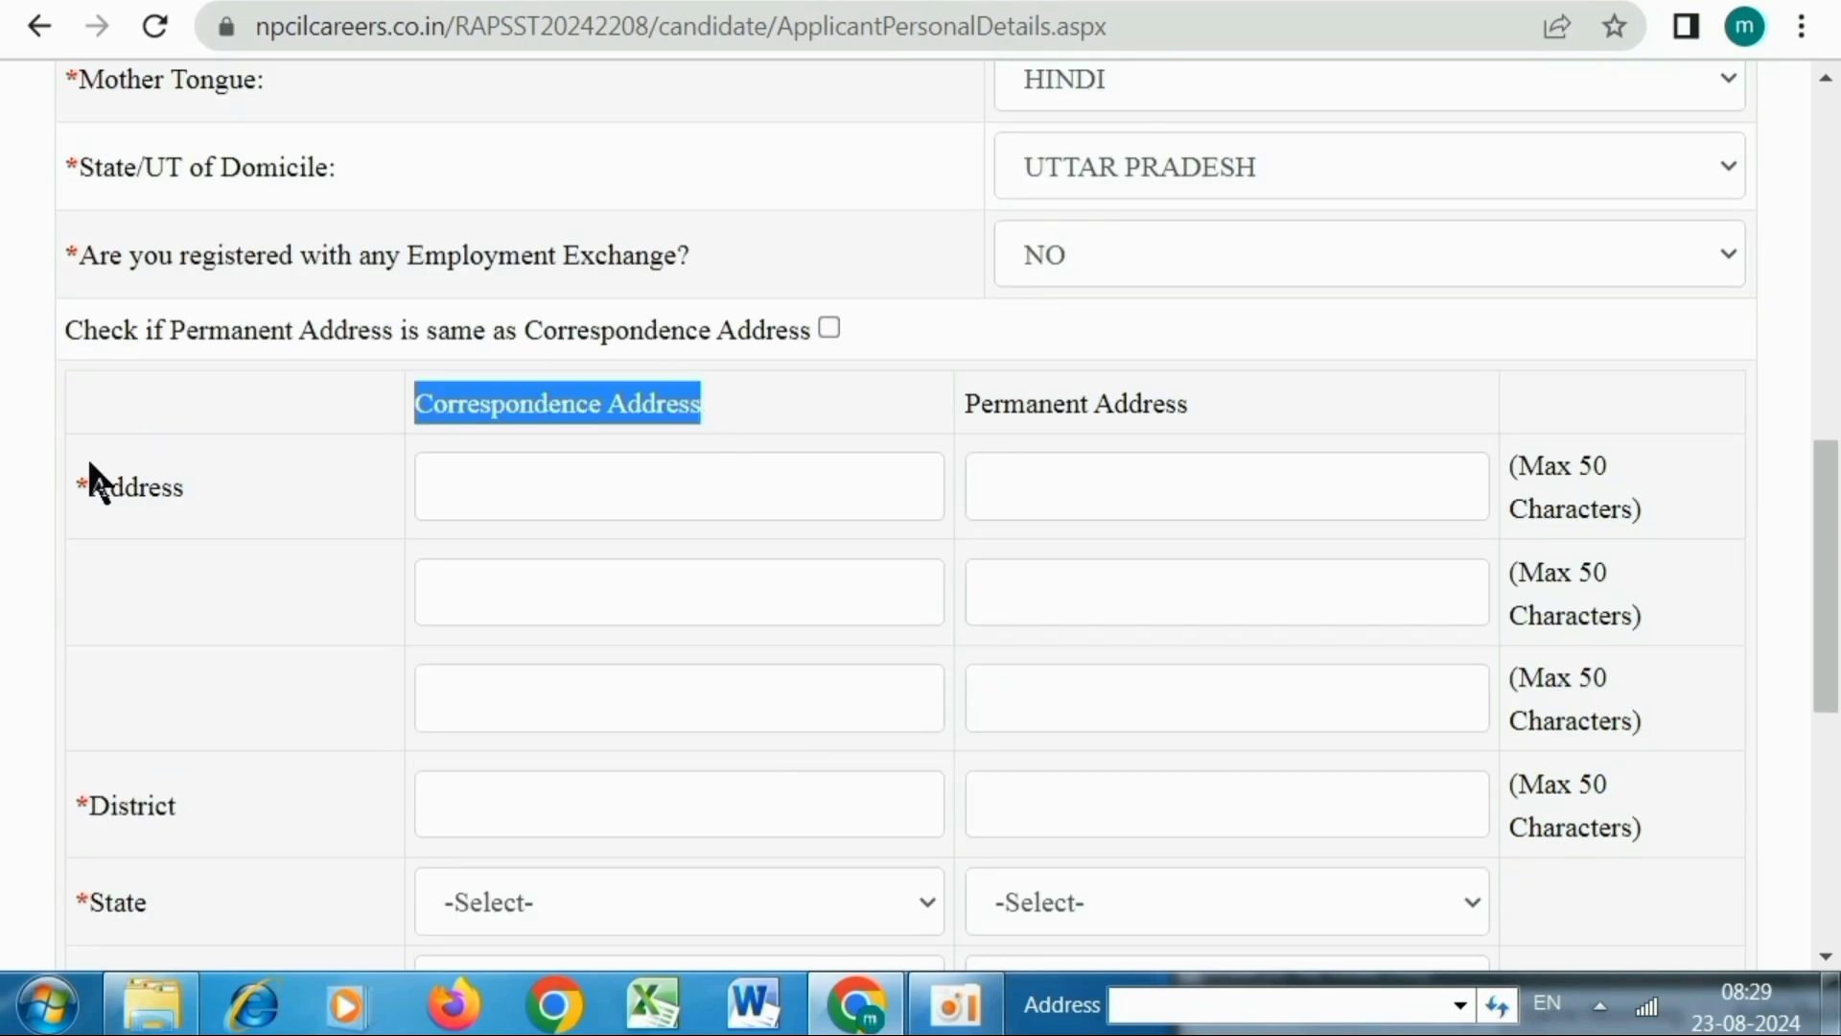
{"action": "left_click_drag", "start_coordinate": [95, 484], "coordinate": [216, 493]}
{"action": "left_click", "coordinate": [505, 482]}
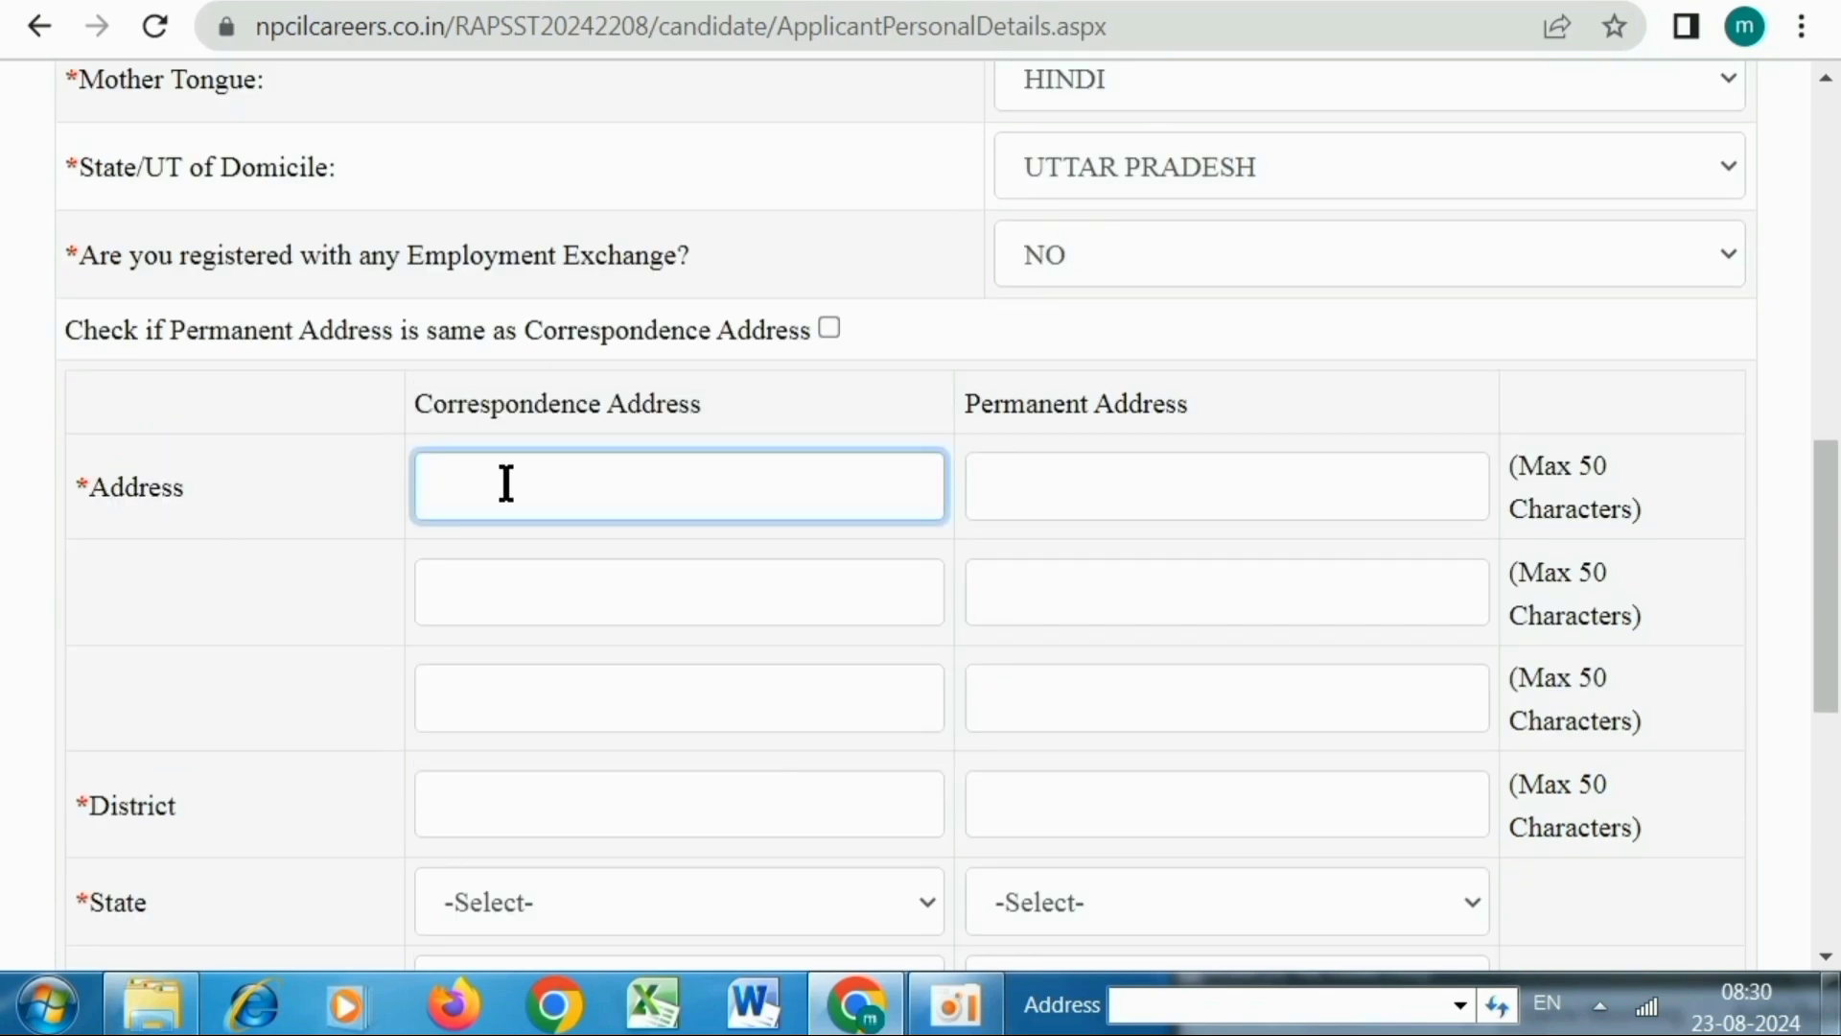
{"action": "left_click", "coordinate": [464, 601]}
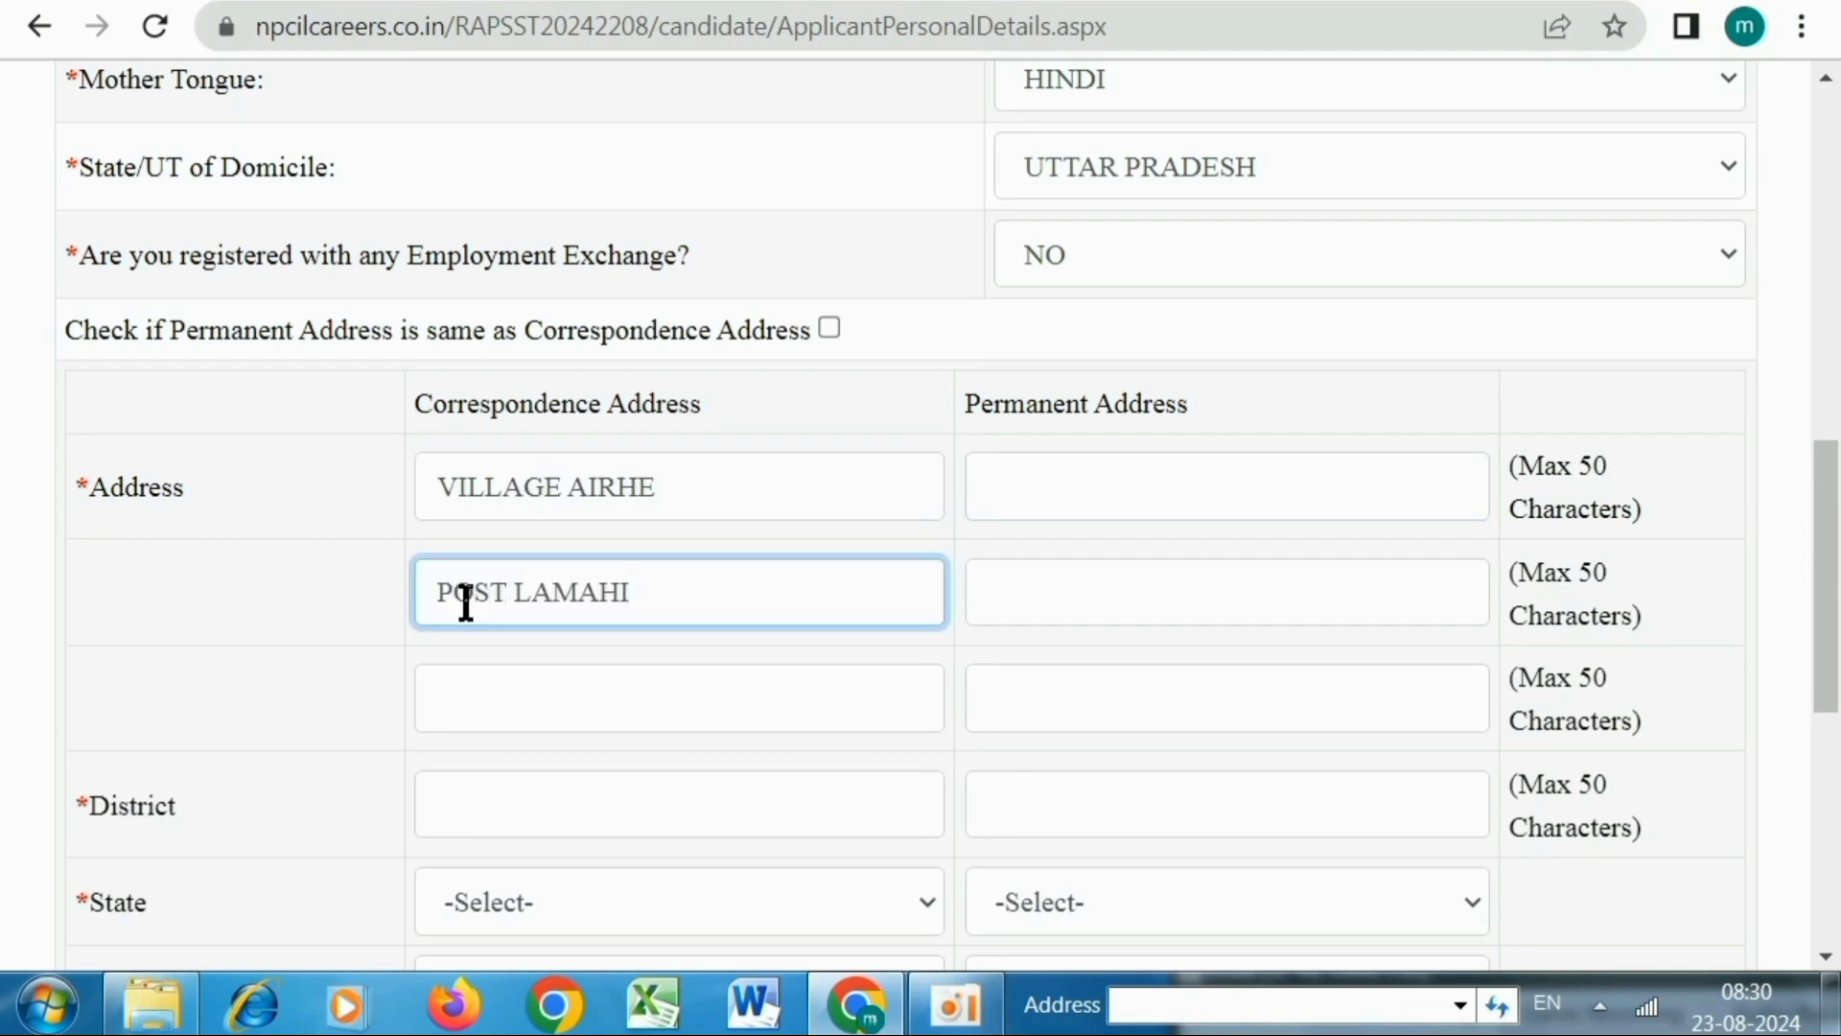
{"action": "left_click", "coordinate": [448, 679]}
{"action": "type", "text": "VARANASI"}
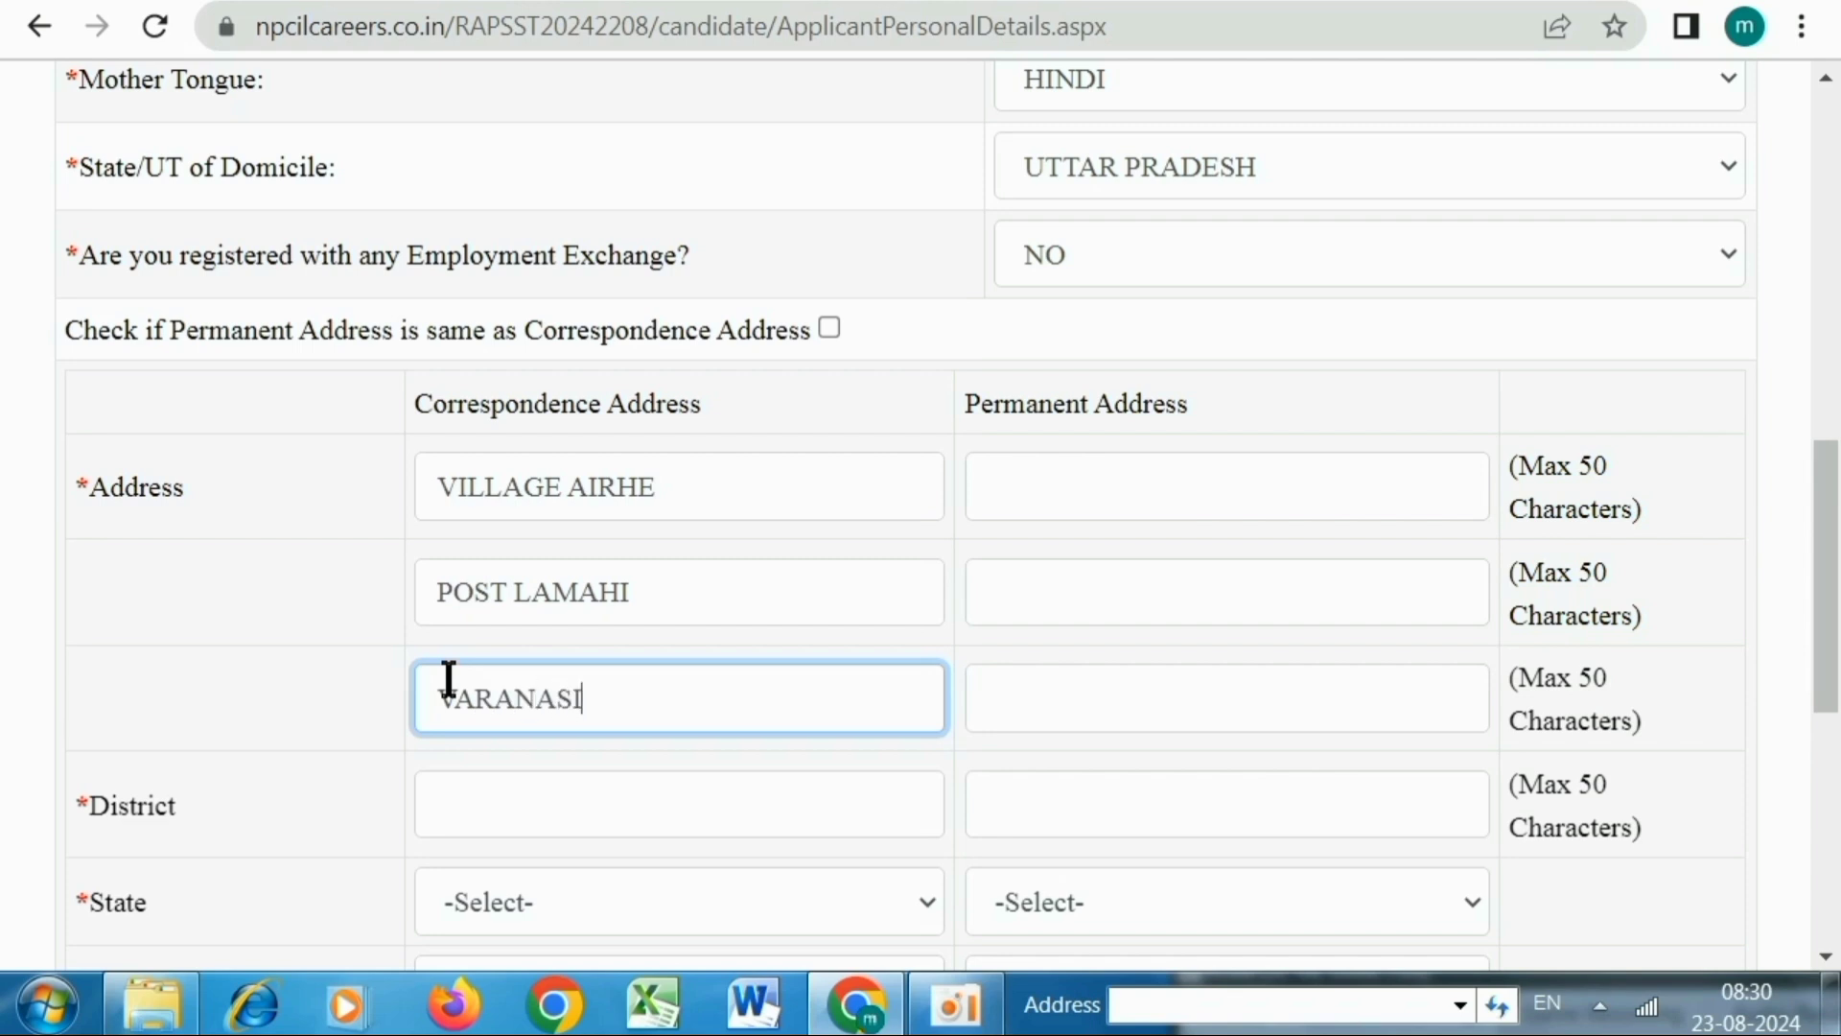
{"action": "left_click", "coordinate": [449, 803]}
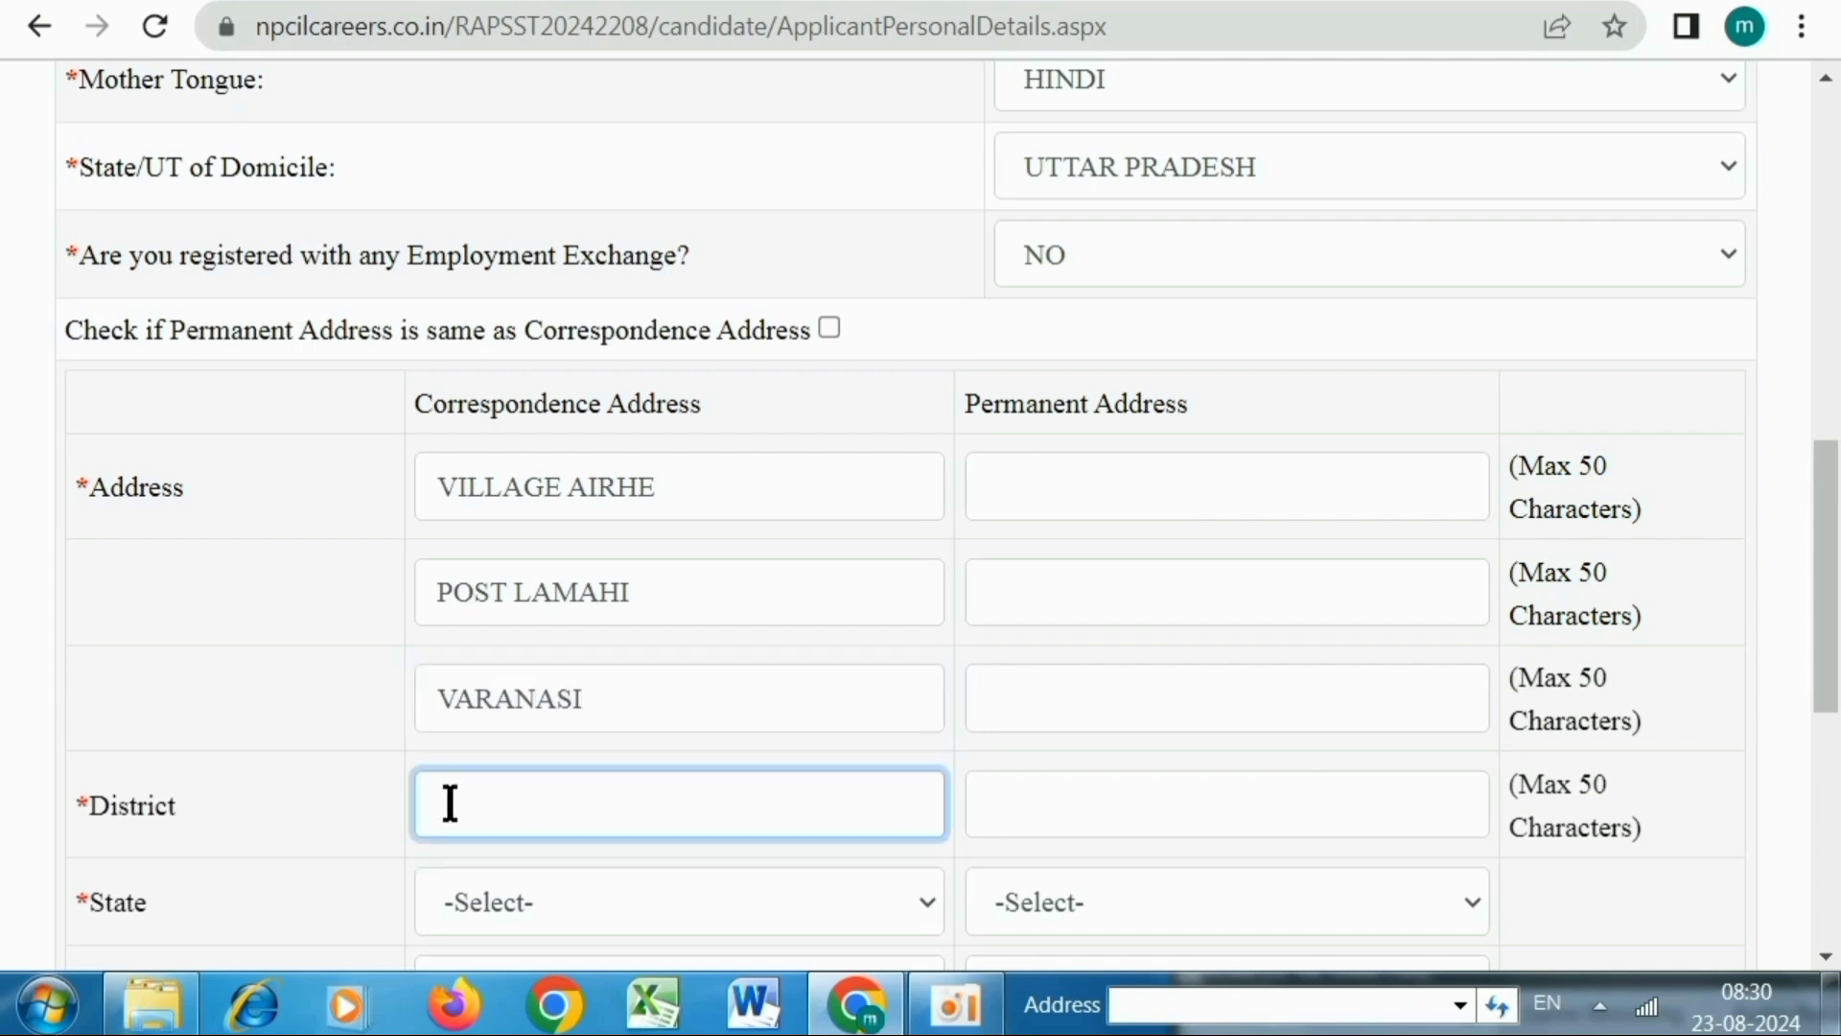
{"action": "type", "text": "VARANA"}
Set the correspondence address state to UTTAR PRADESH and enter its postal pin code.
{"action": "scroll", "coordinate": [448, 804], "scroll_direction": "down", "scroll_amount": 5}
{"action": "left_click_drag", "start_coordinate": [90, 361], "coordinate": [187, 356]}
{"action": "left_click", "coordinate": [509, 341]}
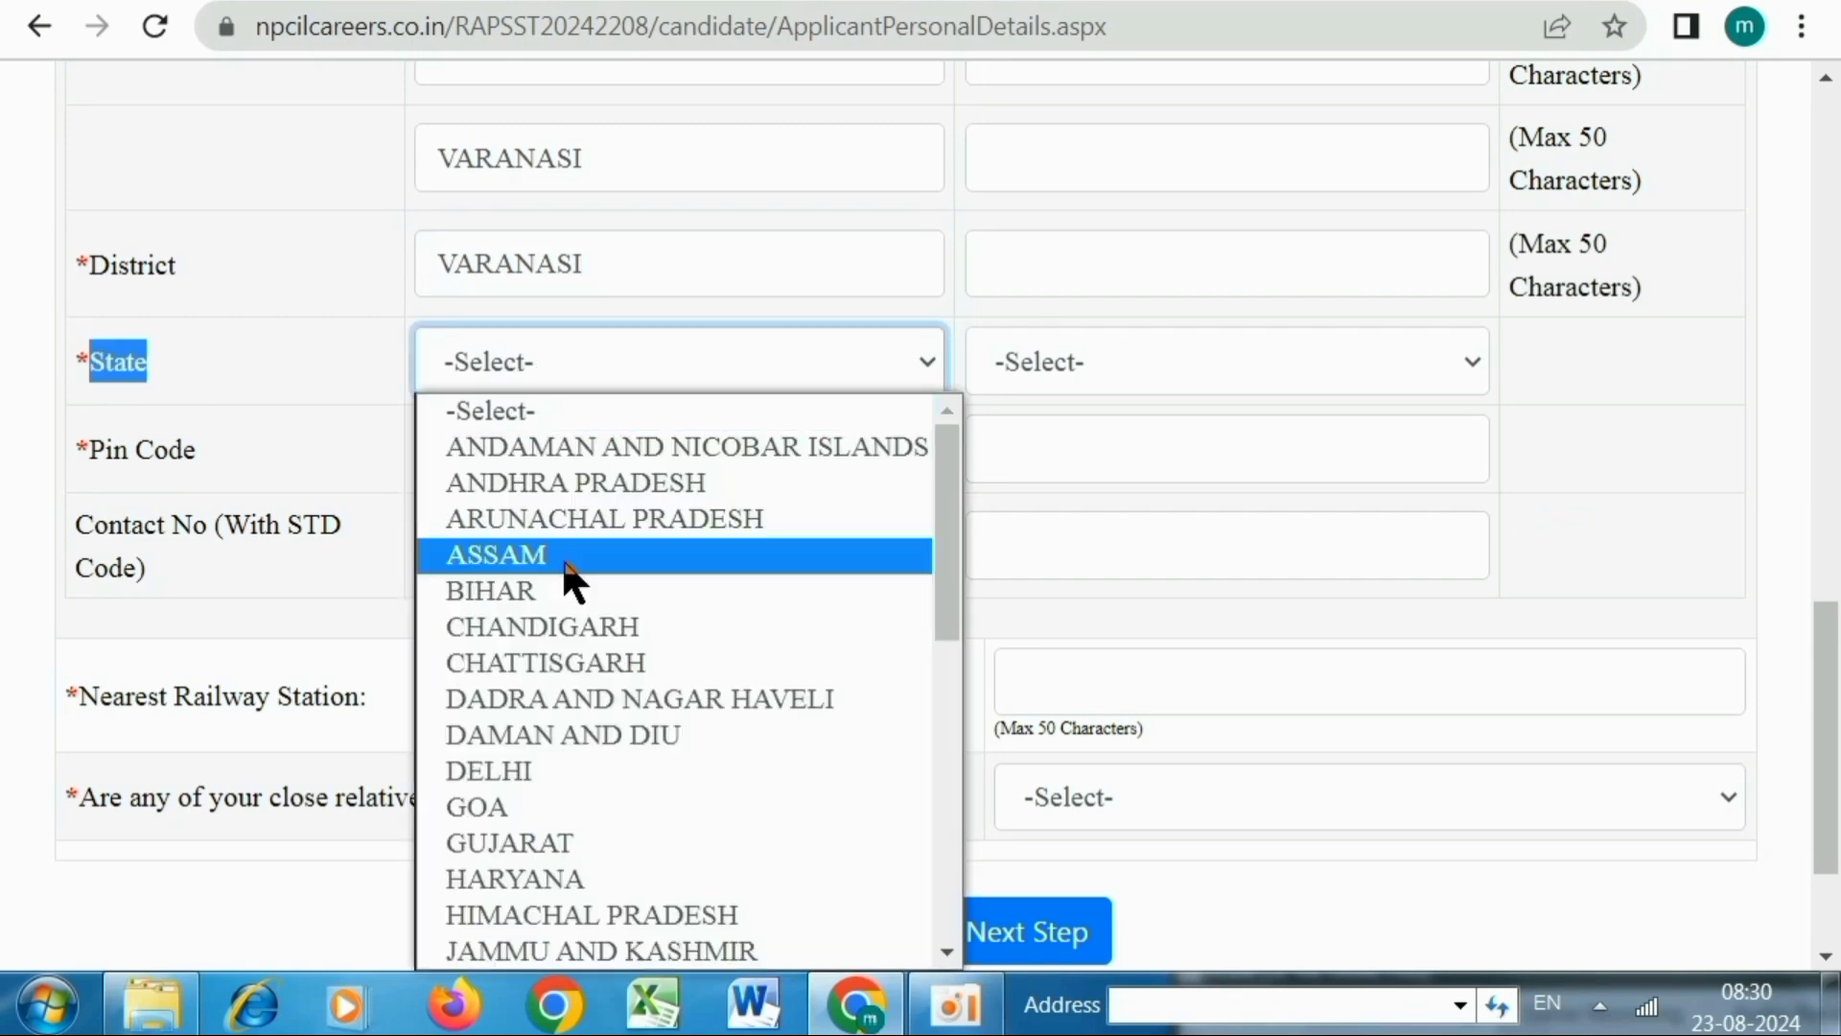
{"action": "scroll", "coordinate": [566, 585], "scroll_direction": "down", "scroll_amount": 7}
{"action": "left_click", "coordinate": [590, 882]}
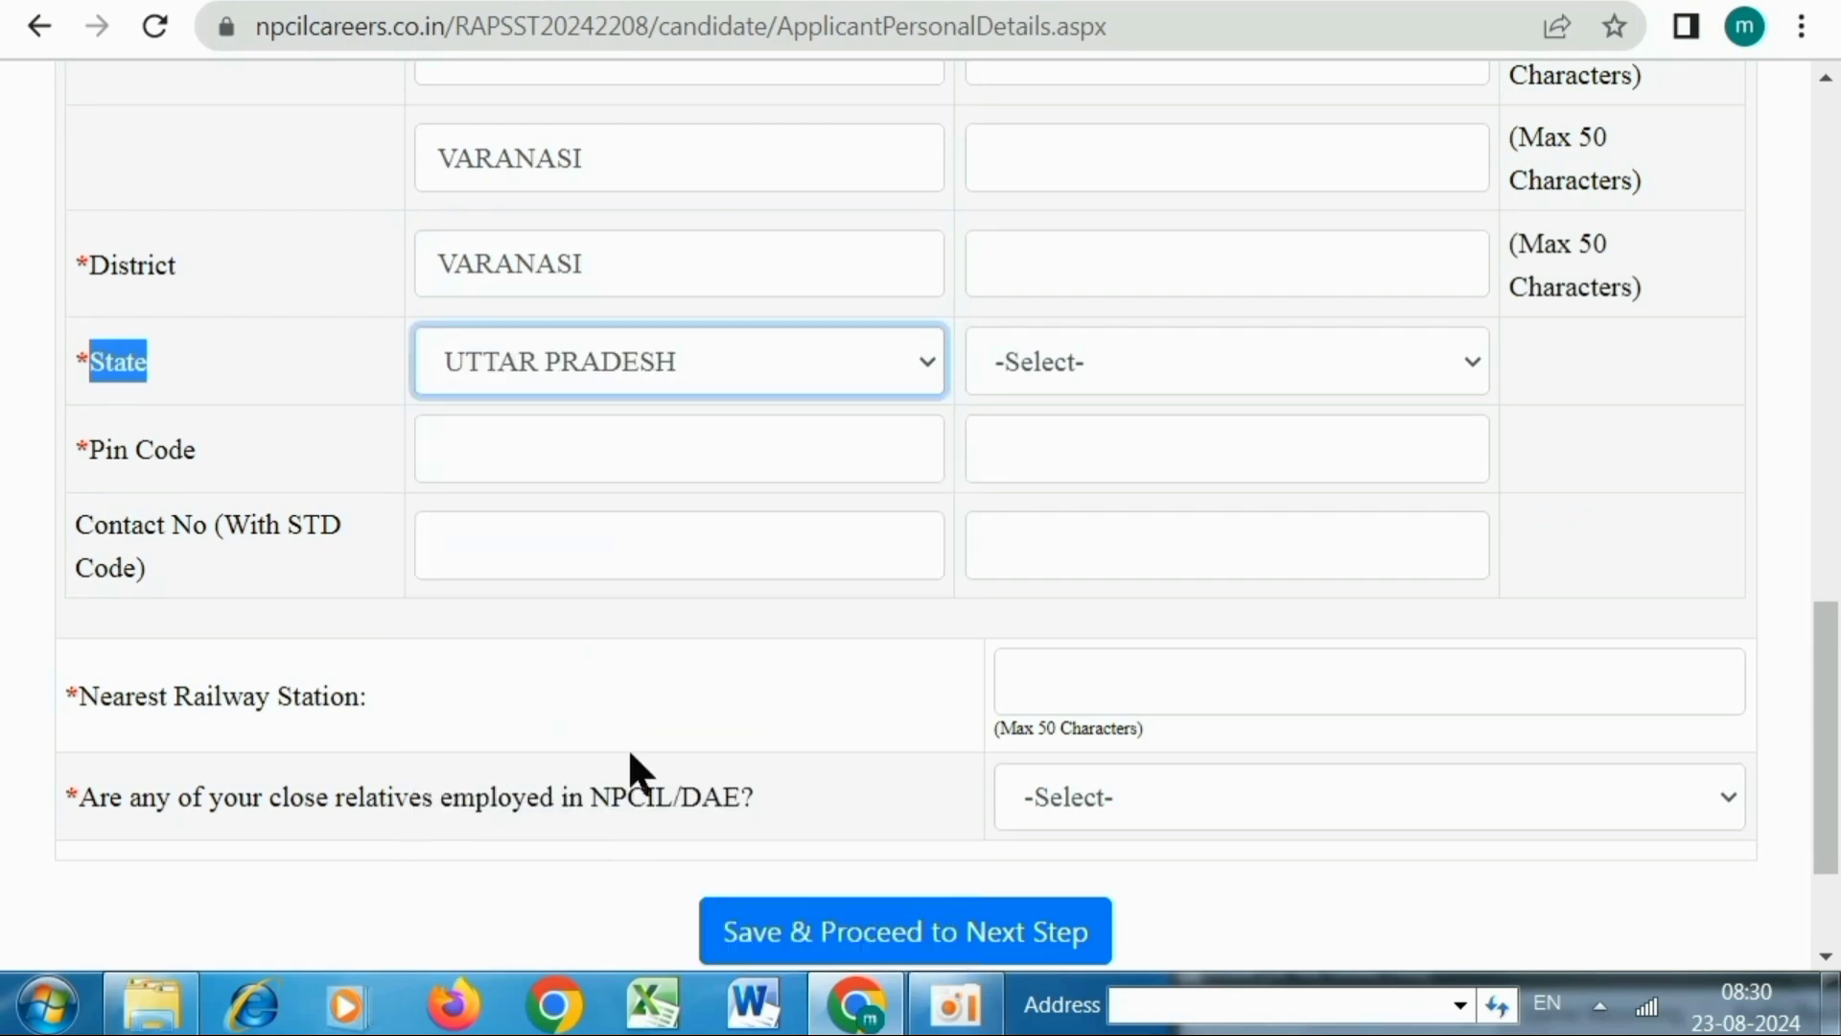
{"action": "left_click", "coordinate": [484, 441]}
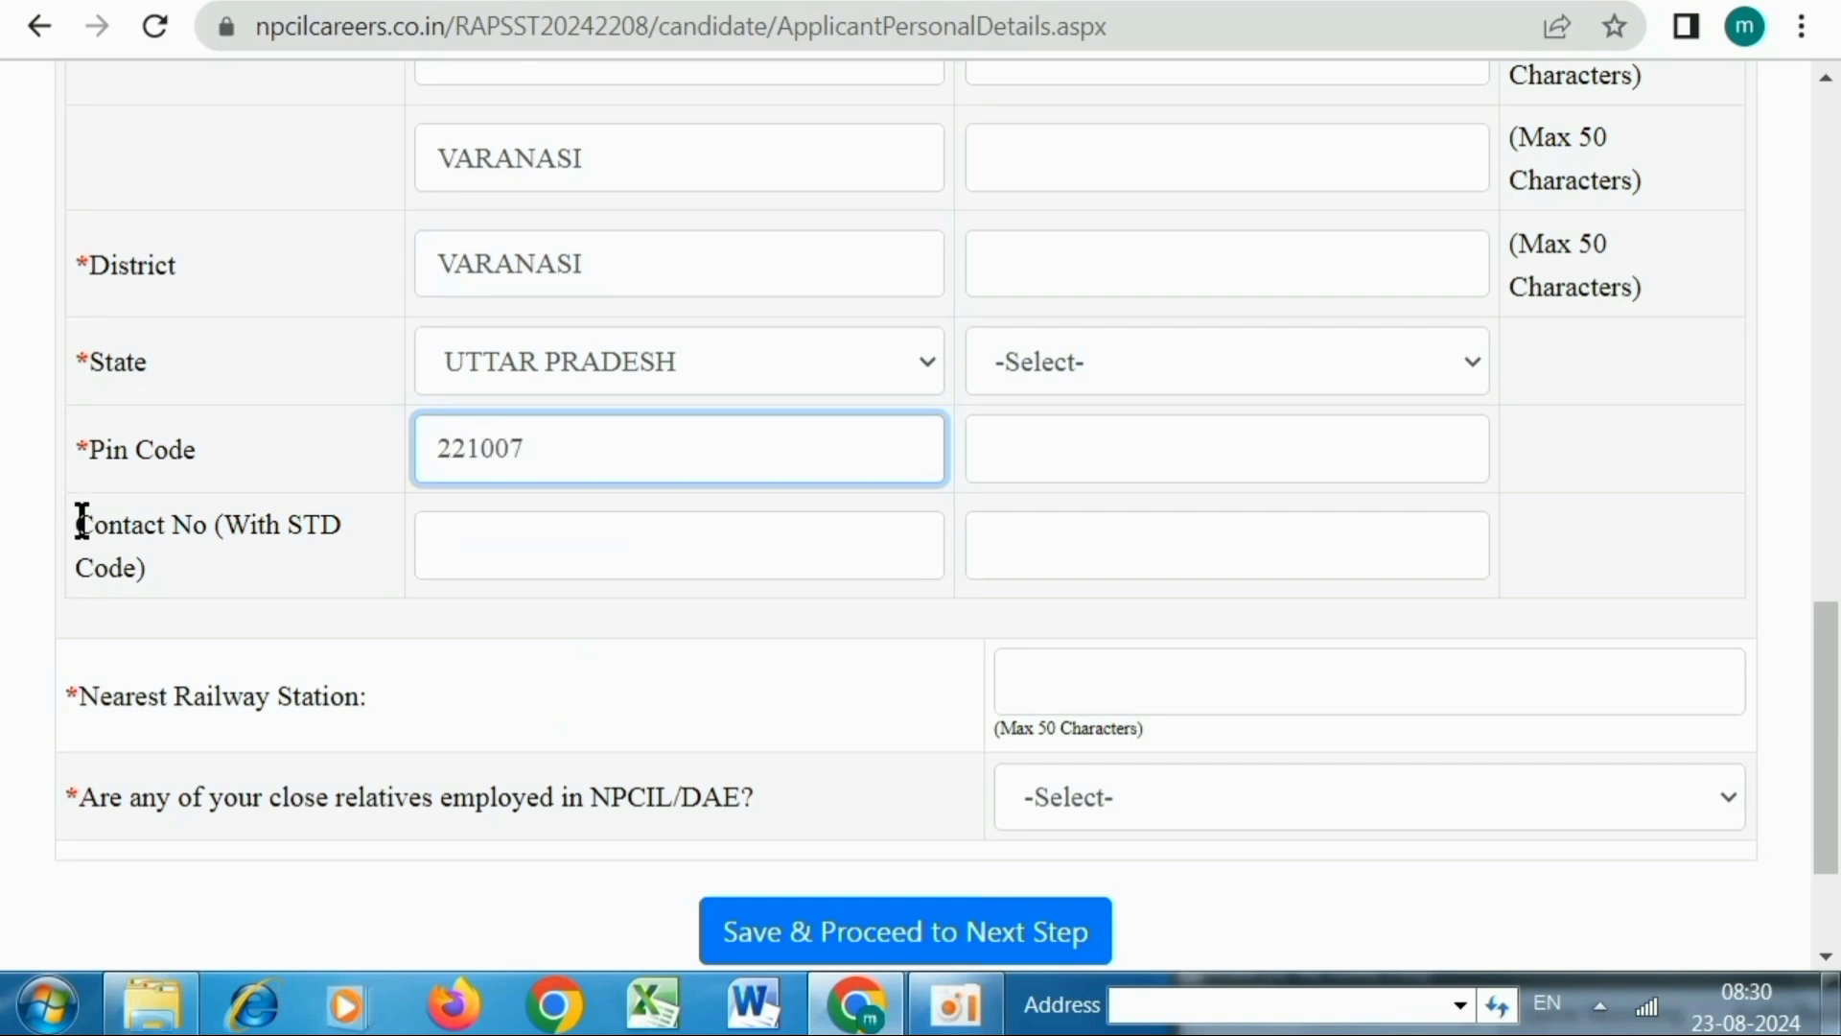
Enter CANTT as the nearest railway station and answer NO to having close relatives employed in NPCIL/DAE.
{"action": "left_click_drag", "start_coordinate": [76, 523], "coordinate": [171, 572]}
{"action": "left_click", "coordinate": [492, 542]}
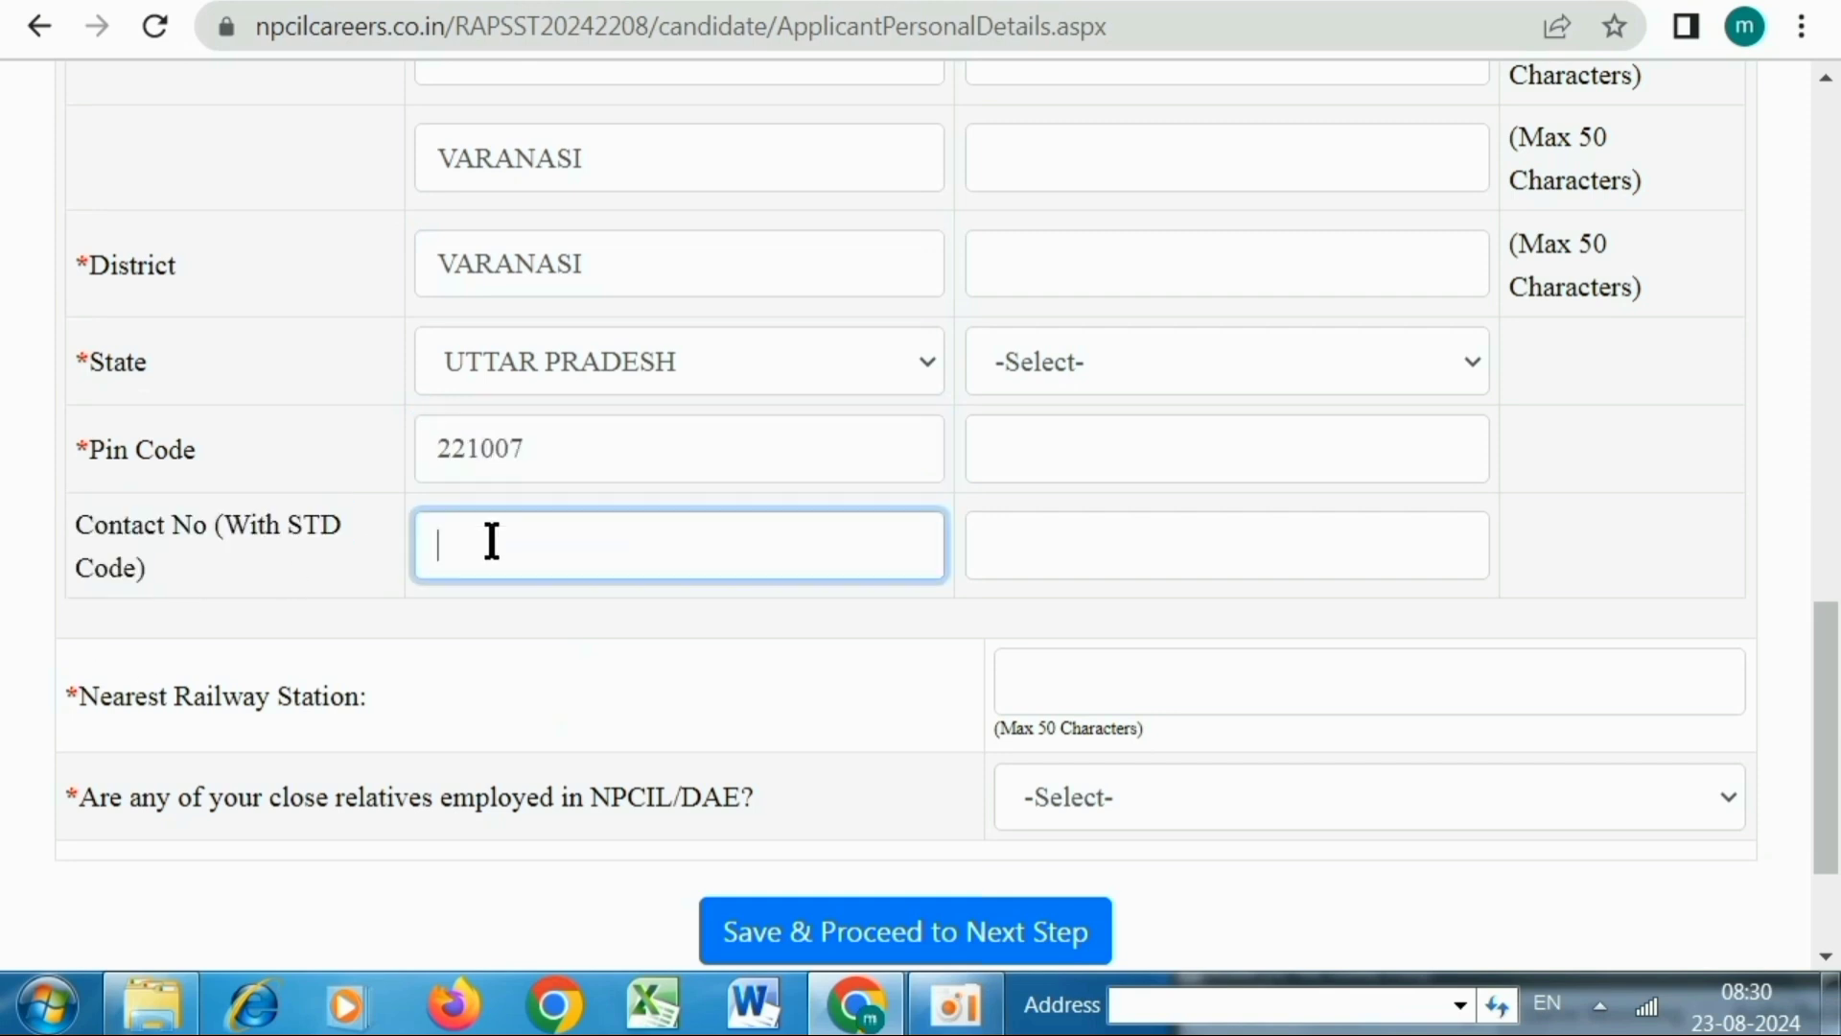
{"action": "left_click_drag", "start_coordinate": [78, 698], "coordinate": [374, 715]}
{"action": "left_click", "coordinate": [1065, 693]}
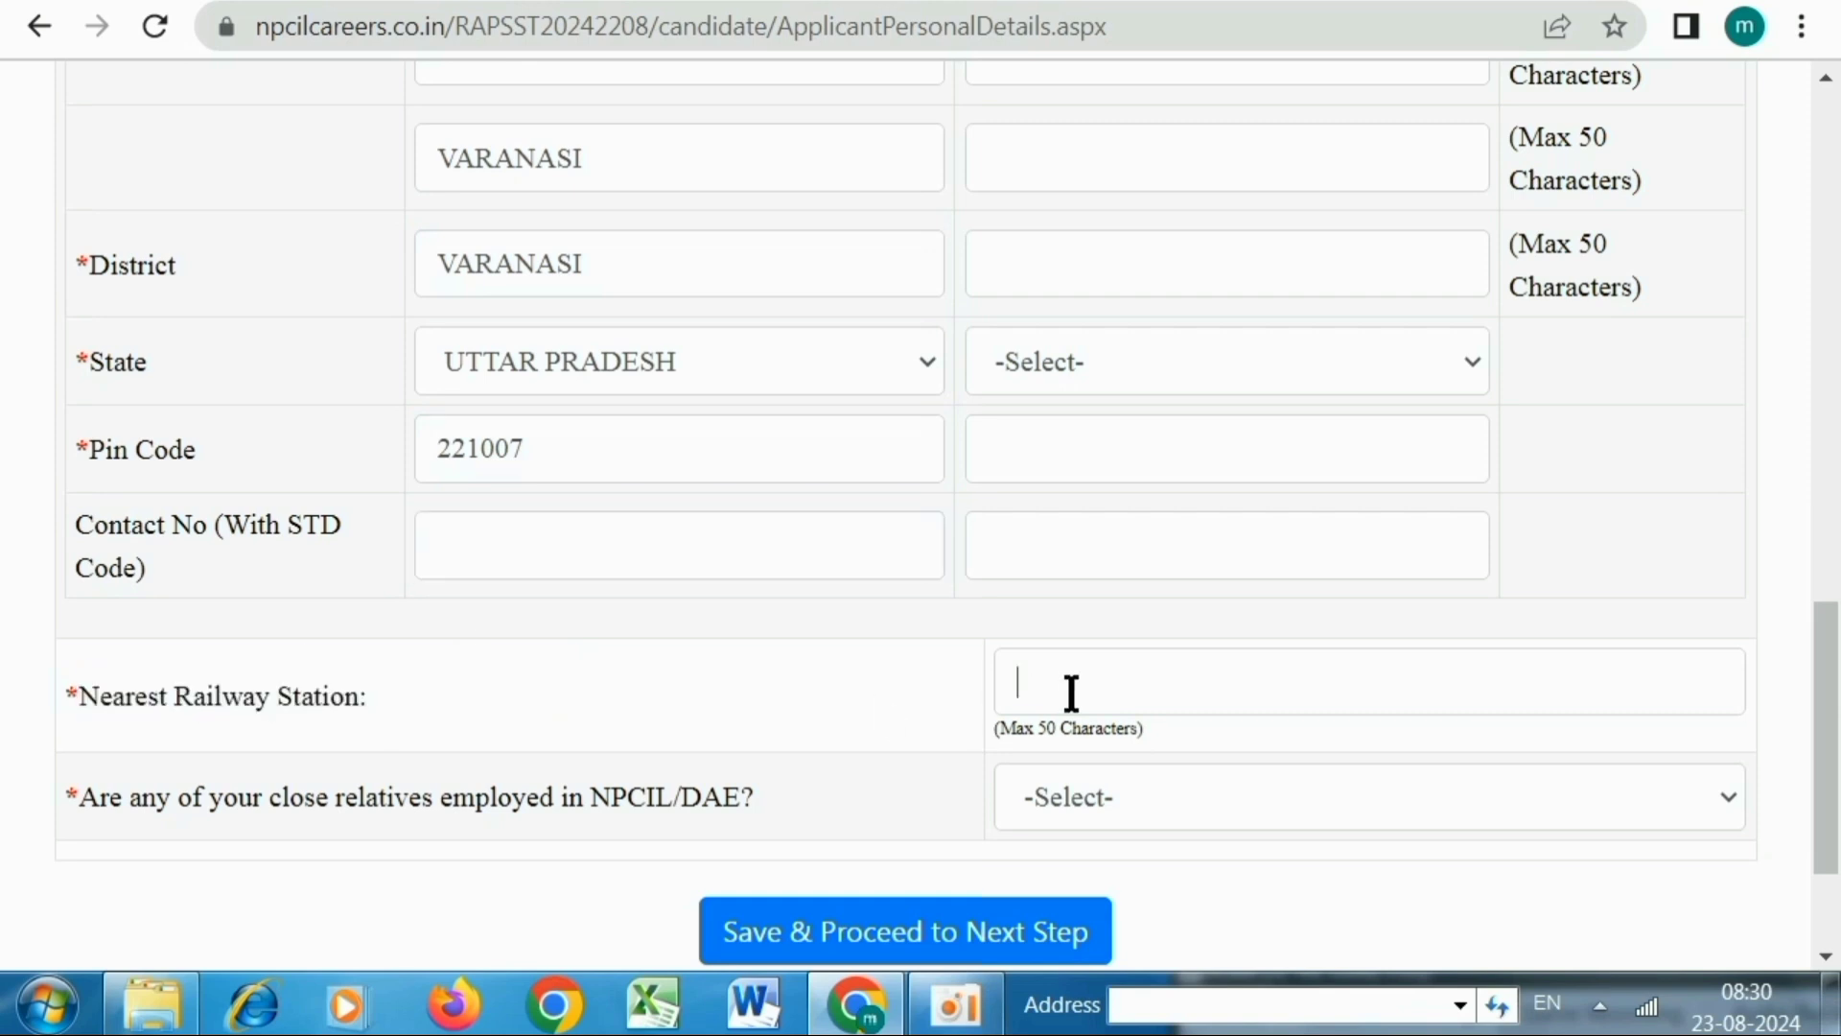
{"action": "type", "text": "CANTT"}
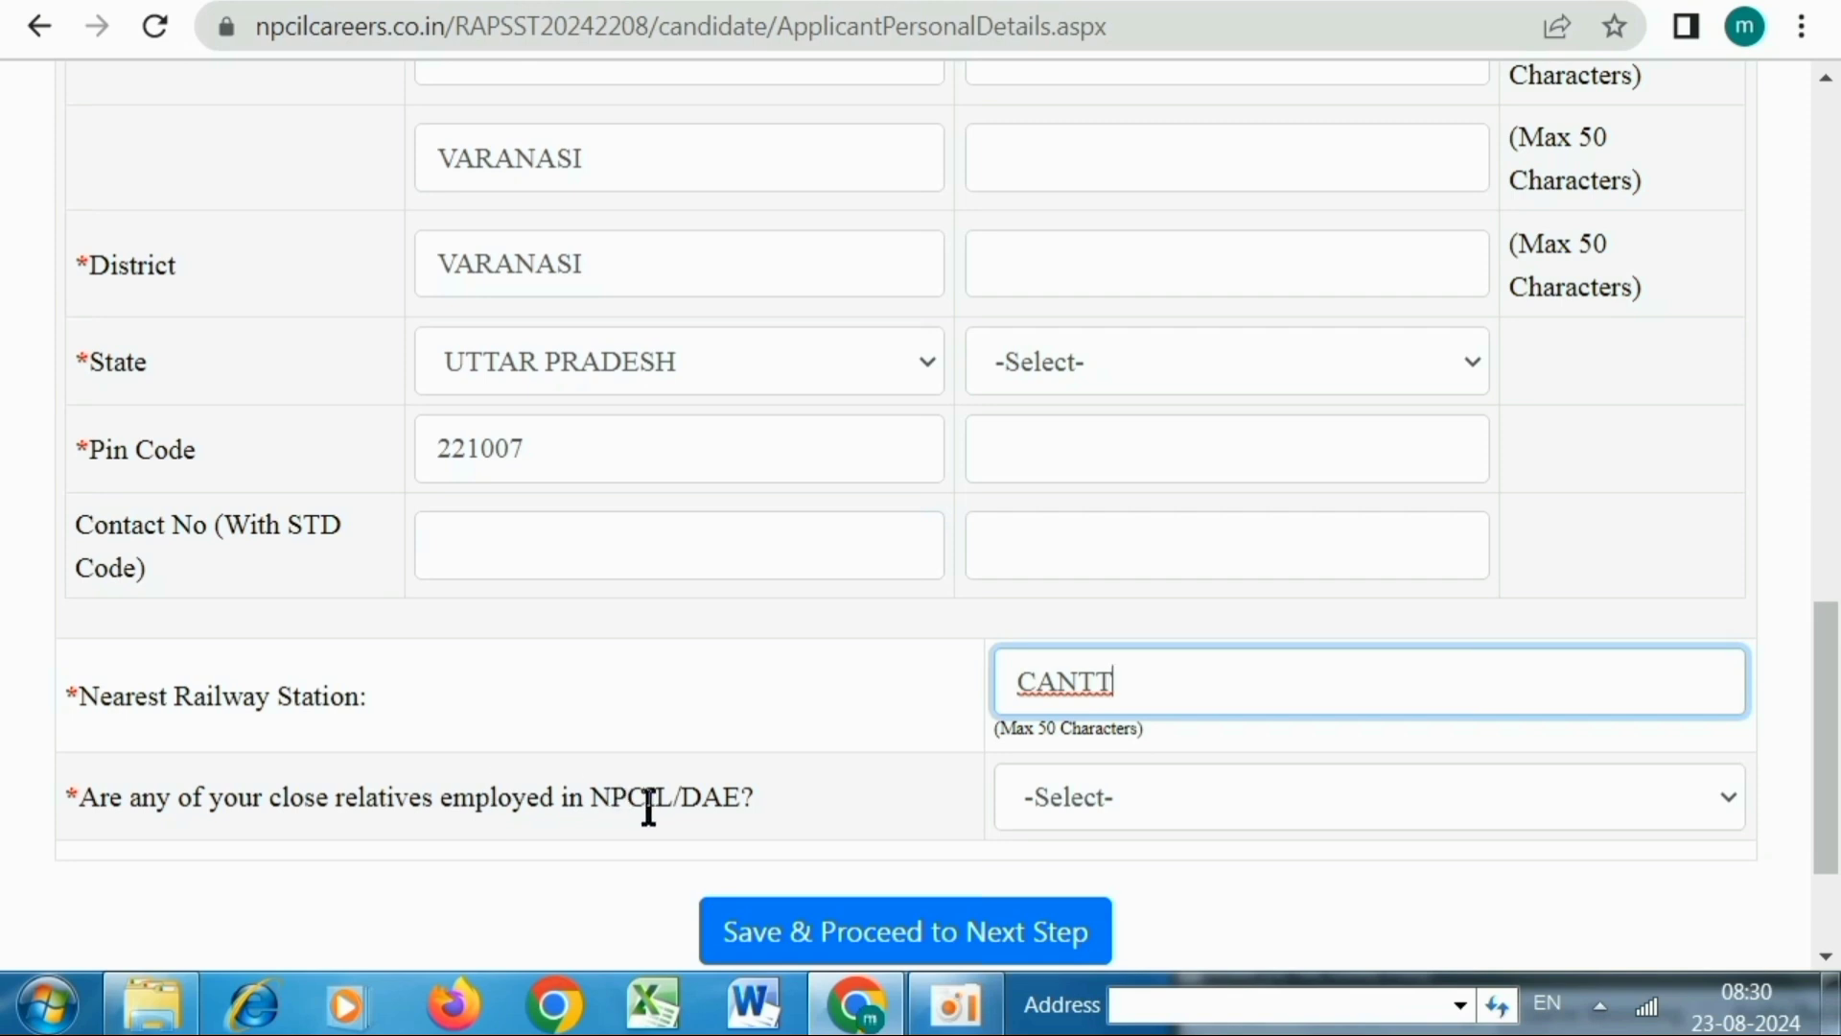
{"action": "left_click", "coordinate": [1055, 787]}
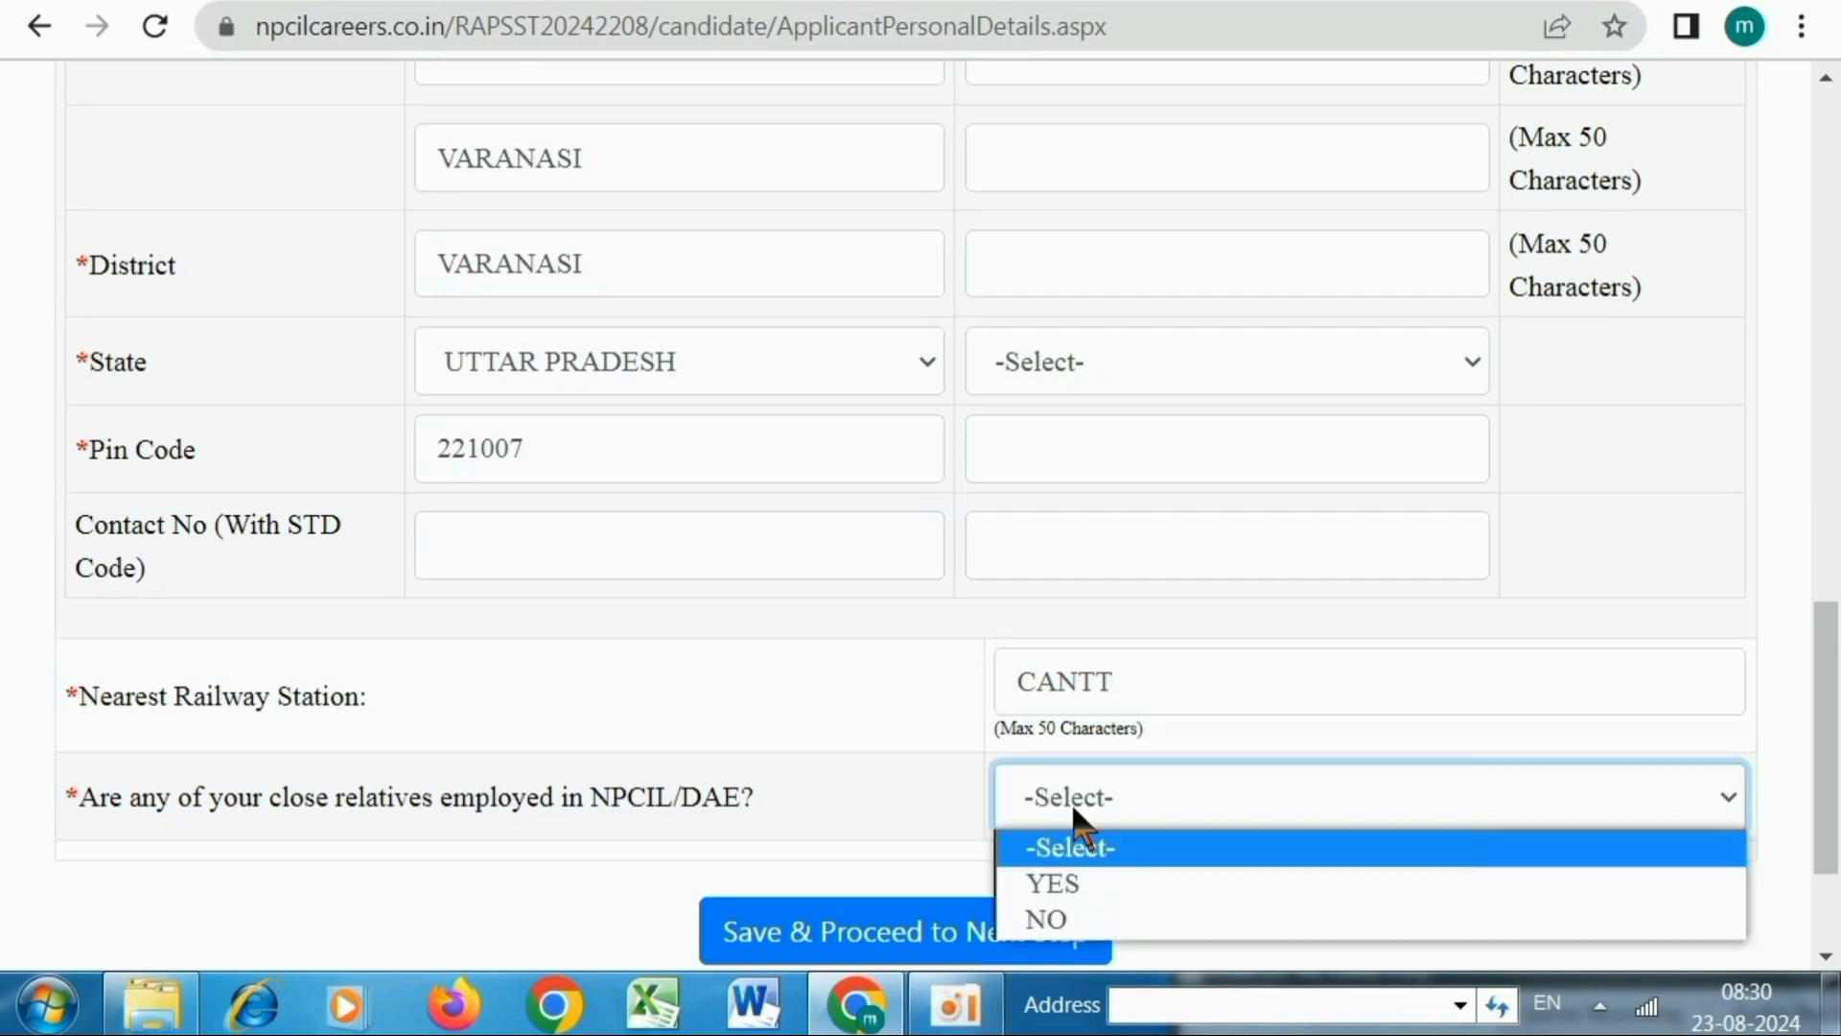
{"action": "left_click", "coordinate": [1060, 924]}
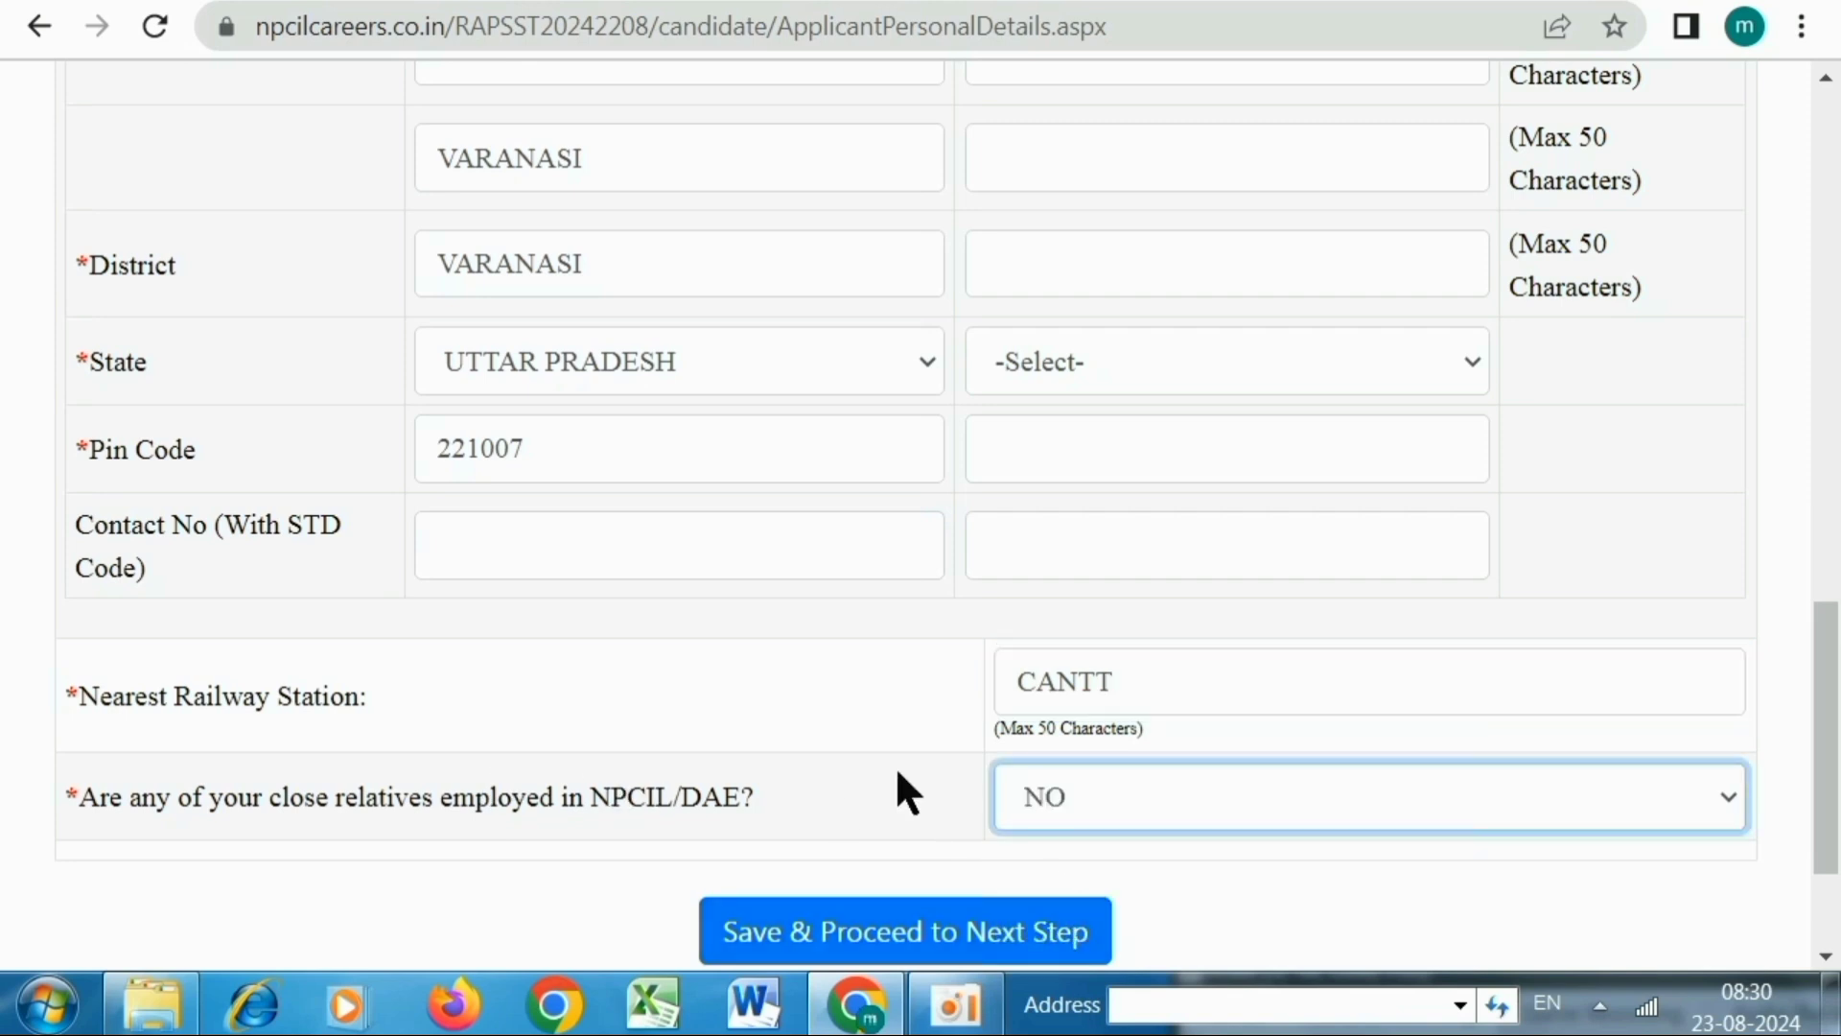
Mark the permanent address as the same as the correspondence address, and save the personal details to proceed.
{"action": "scroll", "coordinate": [895, 777], "scroll_direction": "up", "scroll_amount": 5}
{"action": "scroll", "coordinate": [788, 499], "scroll_direction": "down", "scroll_amount": 5}
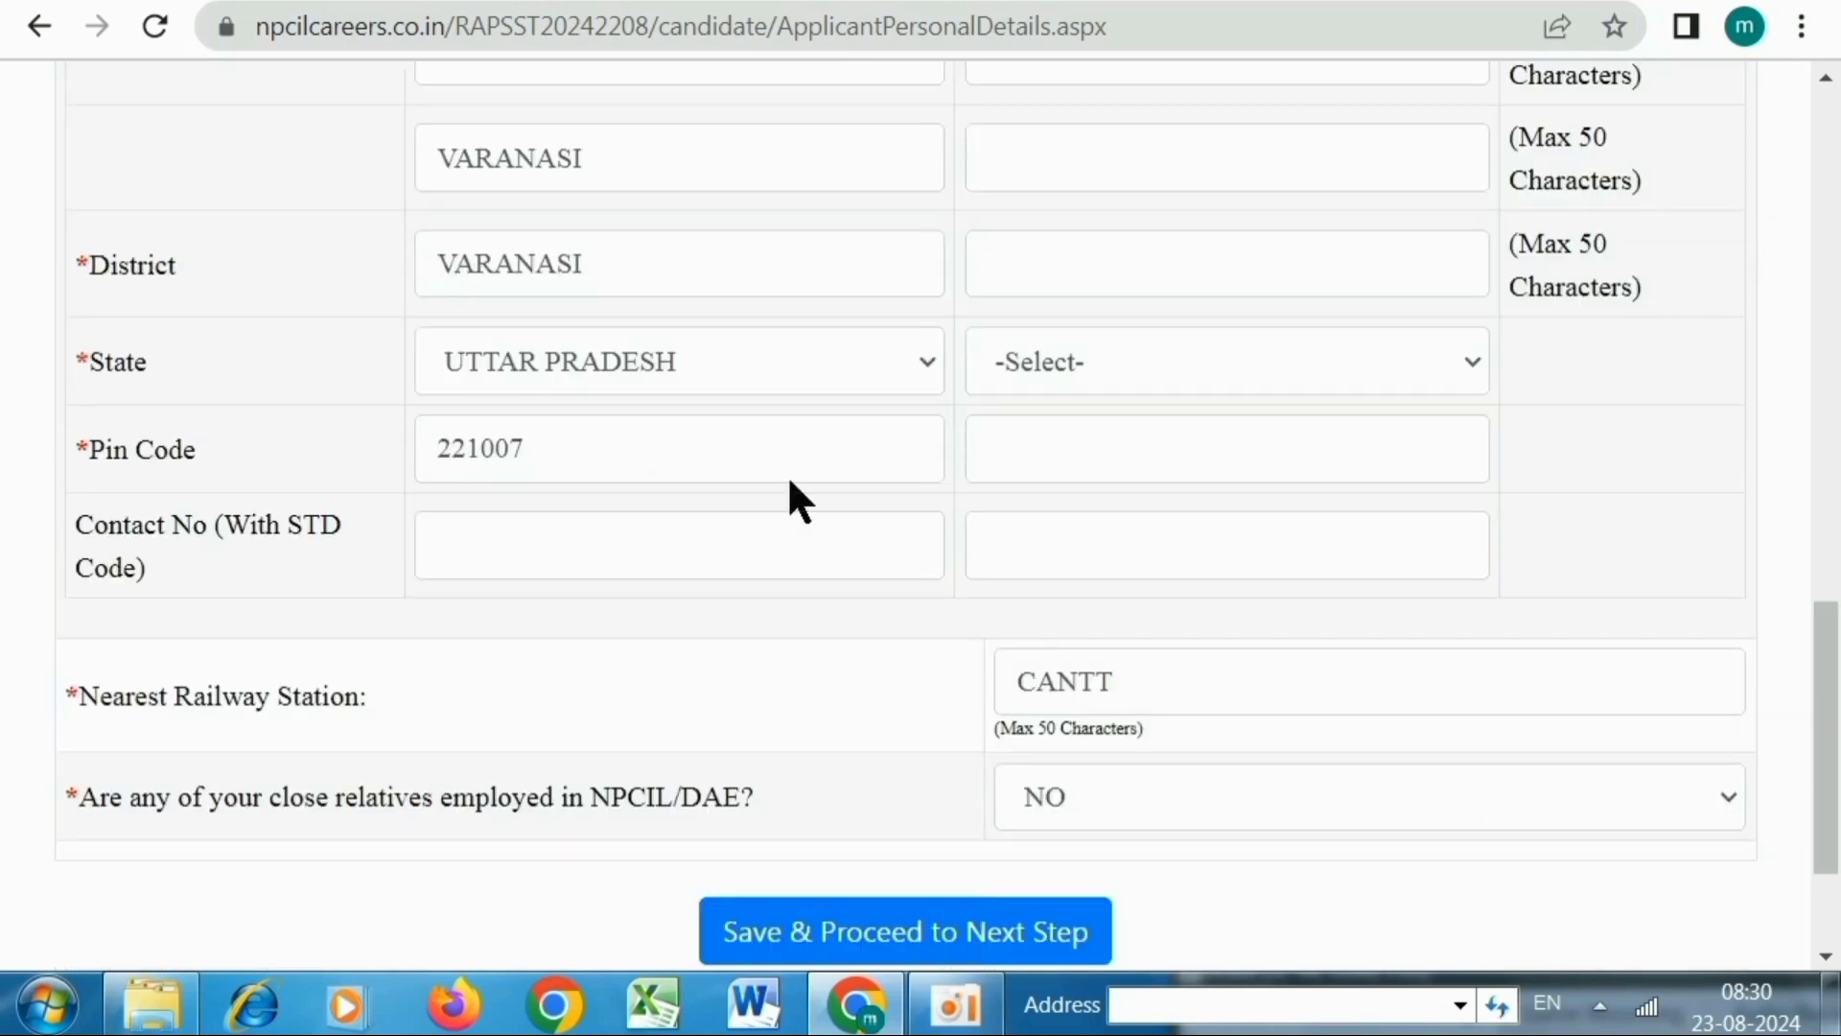
{"action": "scroll", "coordinate": [855, 543], "scroll_direction": "down", "scroll_amount": 2}
{"action": "scroll", "coordinate": [829, 542], "scroll_direction": "up", "scroll_amount": 7}
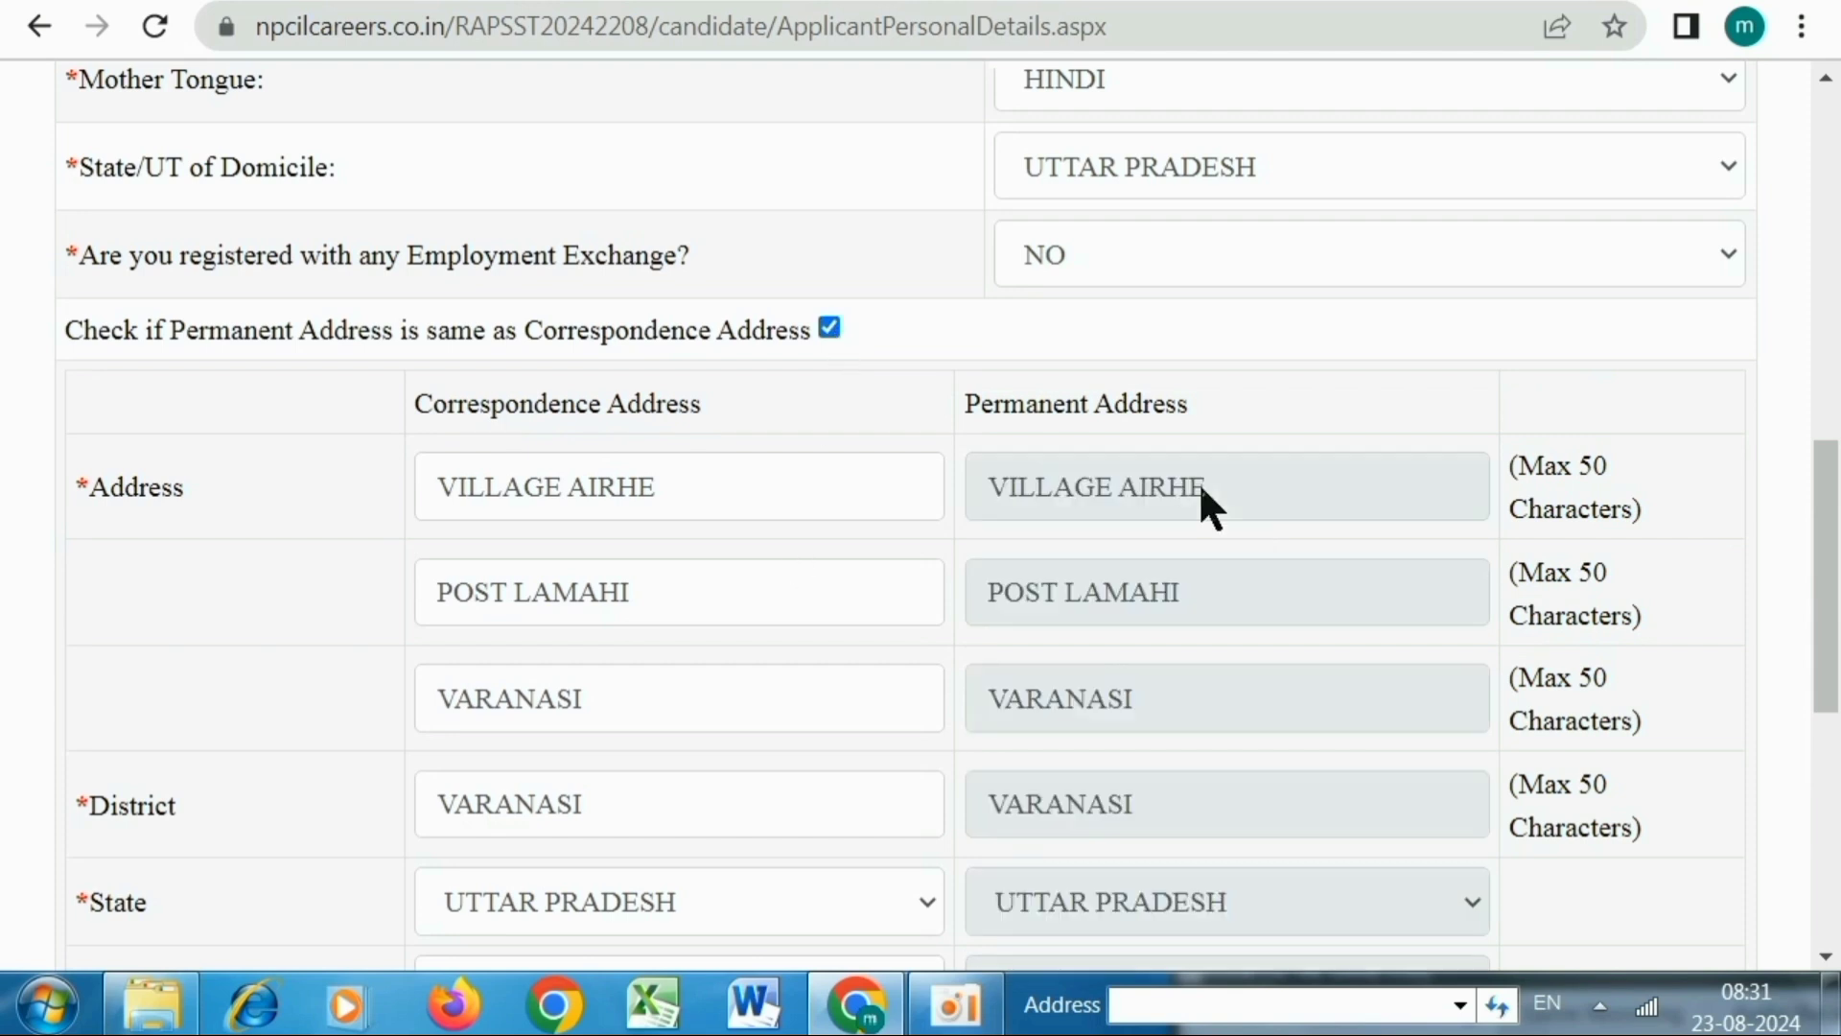
{"action": "scroll", "coordinate": [1142, 662], "scroll_direction": "down", "scroll_amount": 7}
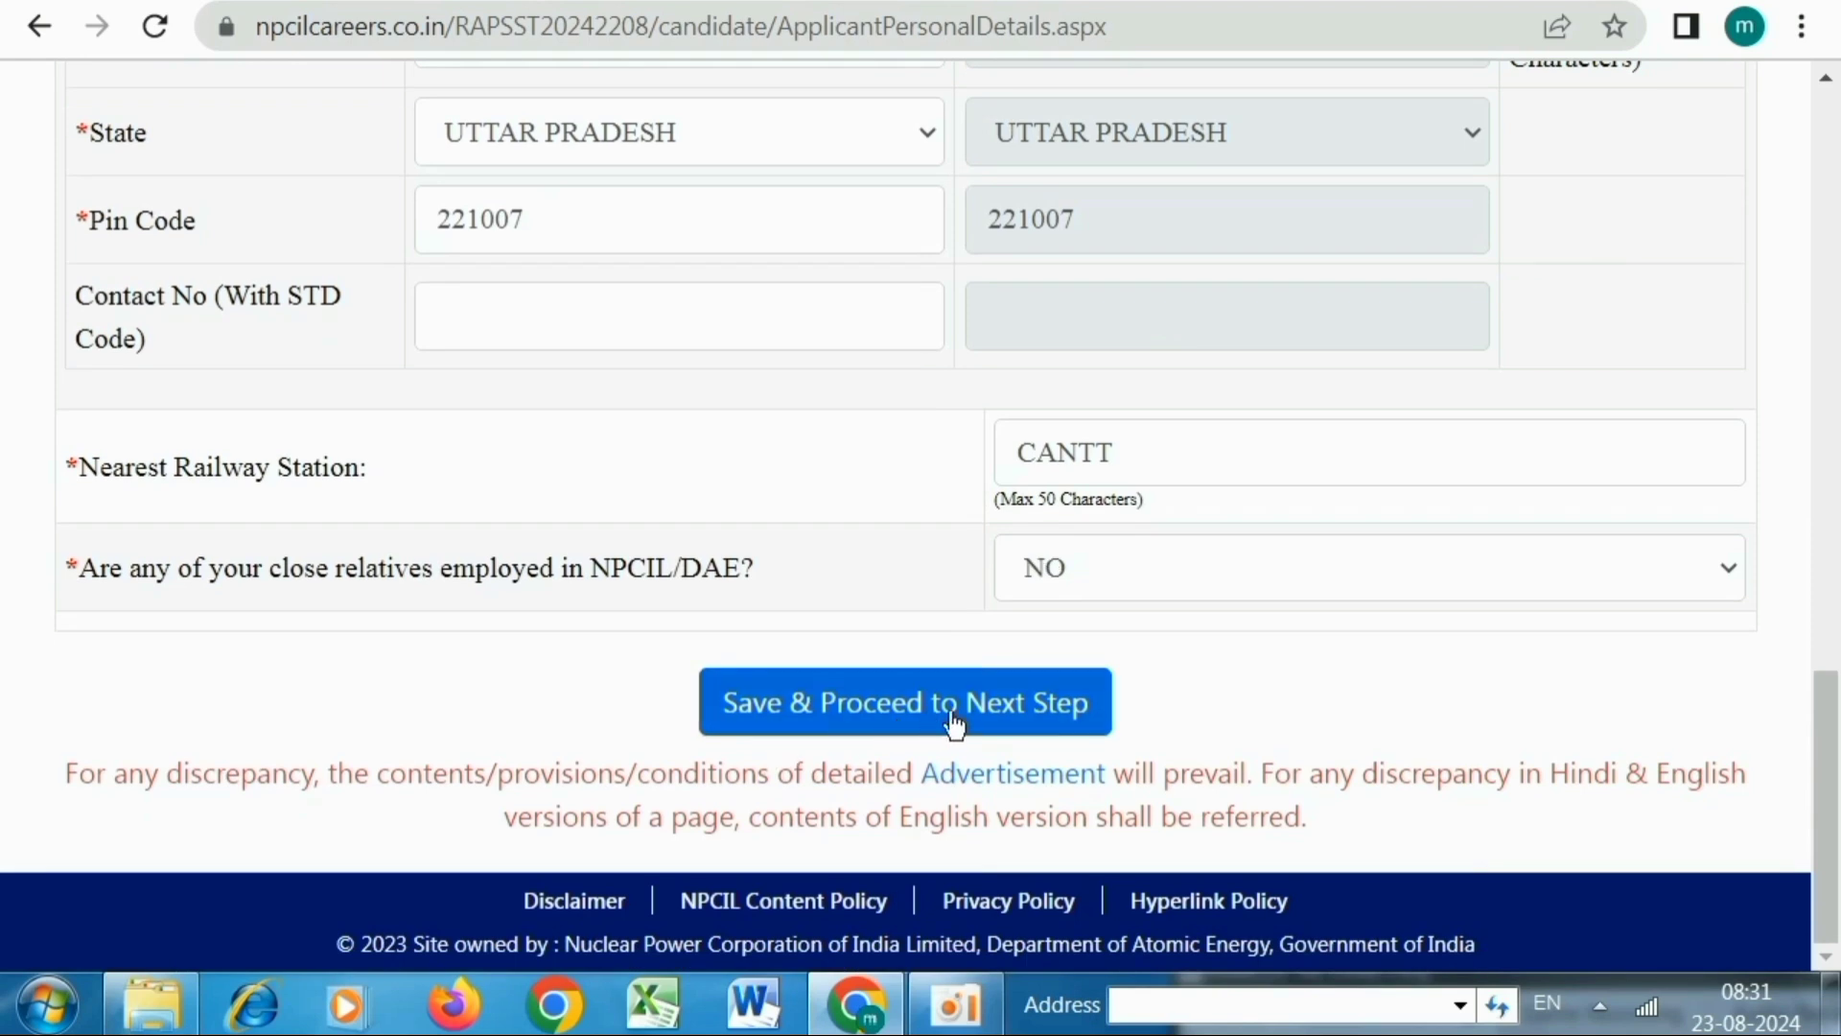
{"action": "left_click", "coordinate": [954, 725]}
Open the sample of acceptable and unacceptable photos and review its size requirements, rejected examples and upload instructions.
{"action": "scroll", "coordinate": [859, 535], "scroll_direction": "down", "scroll_amount": 3}
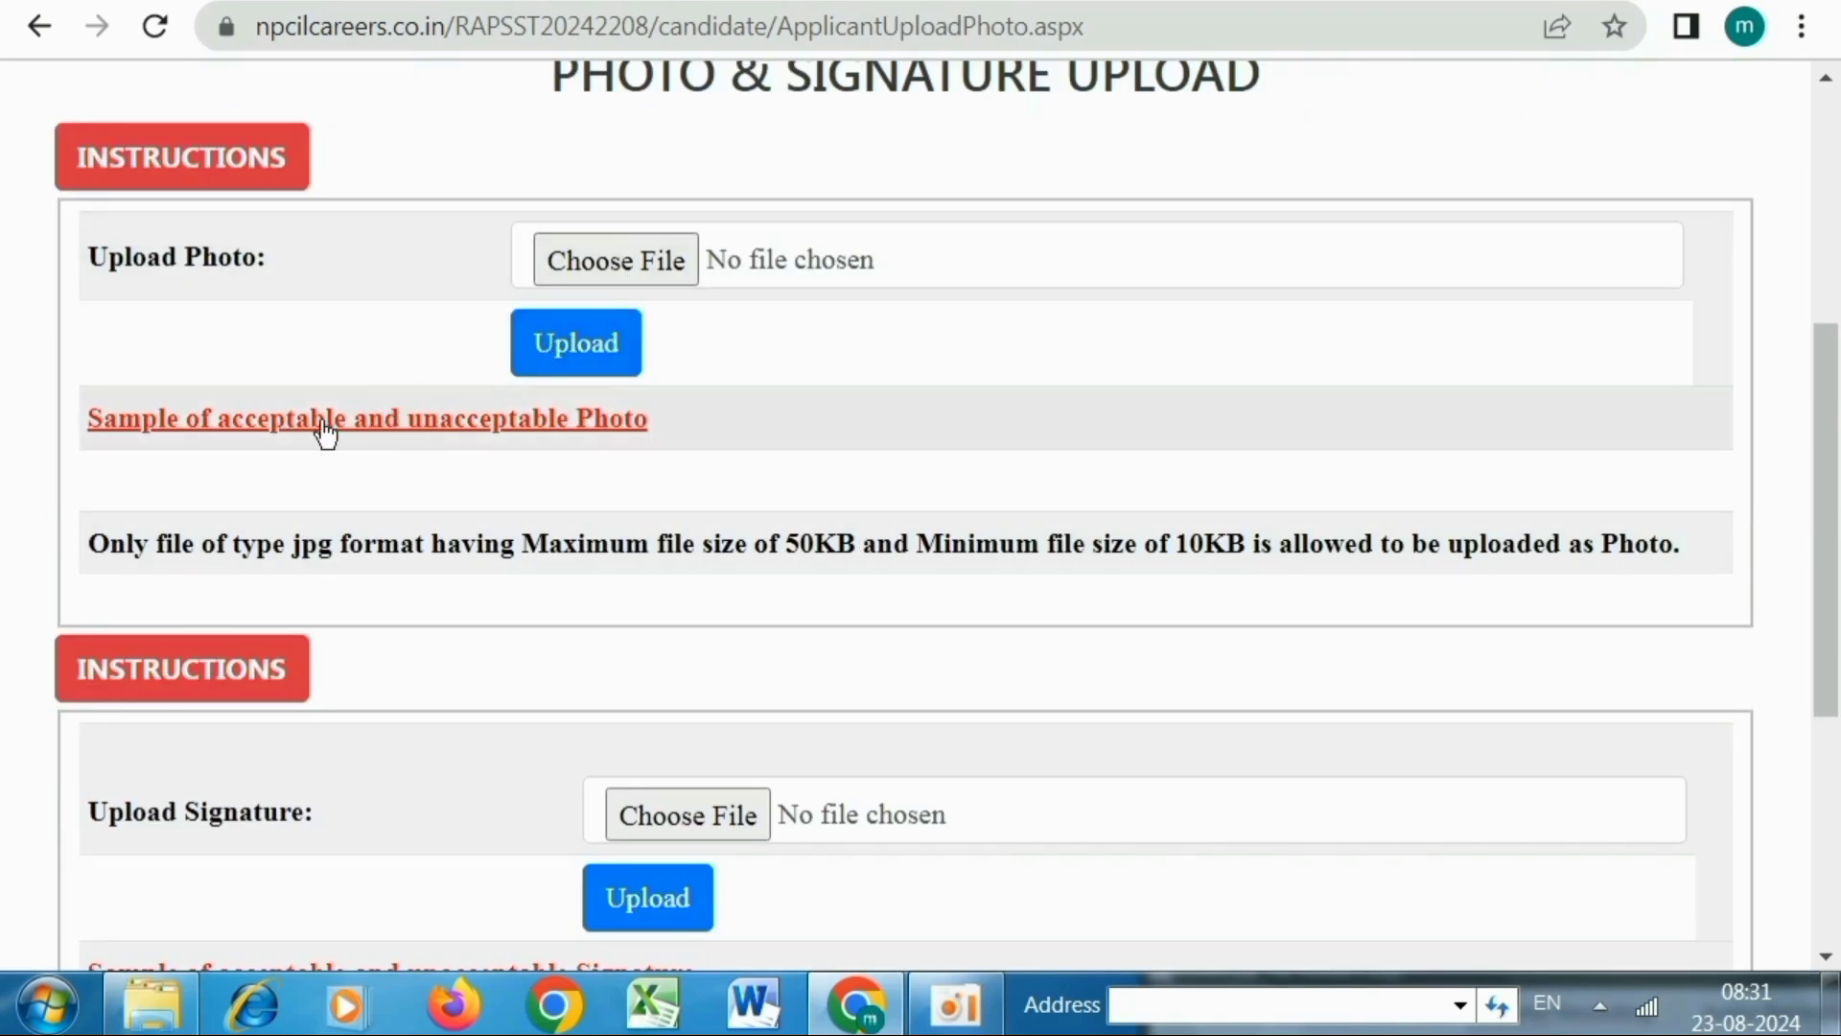
{"action": "left_click", "coordinate": [366, 433]}
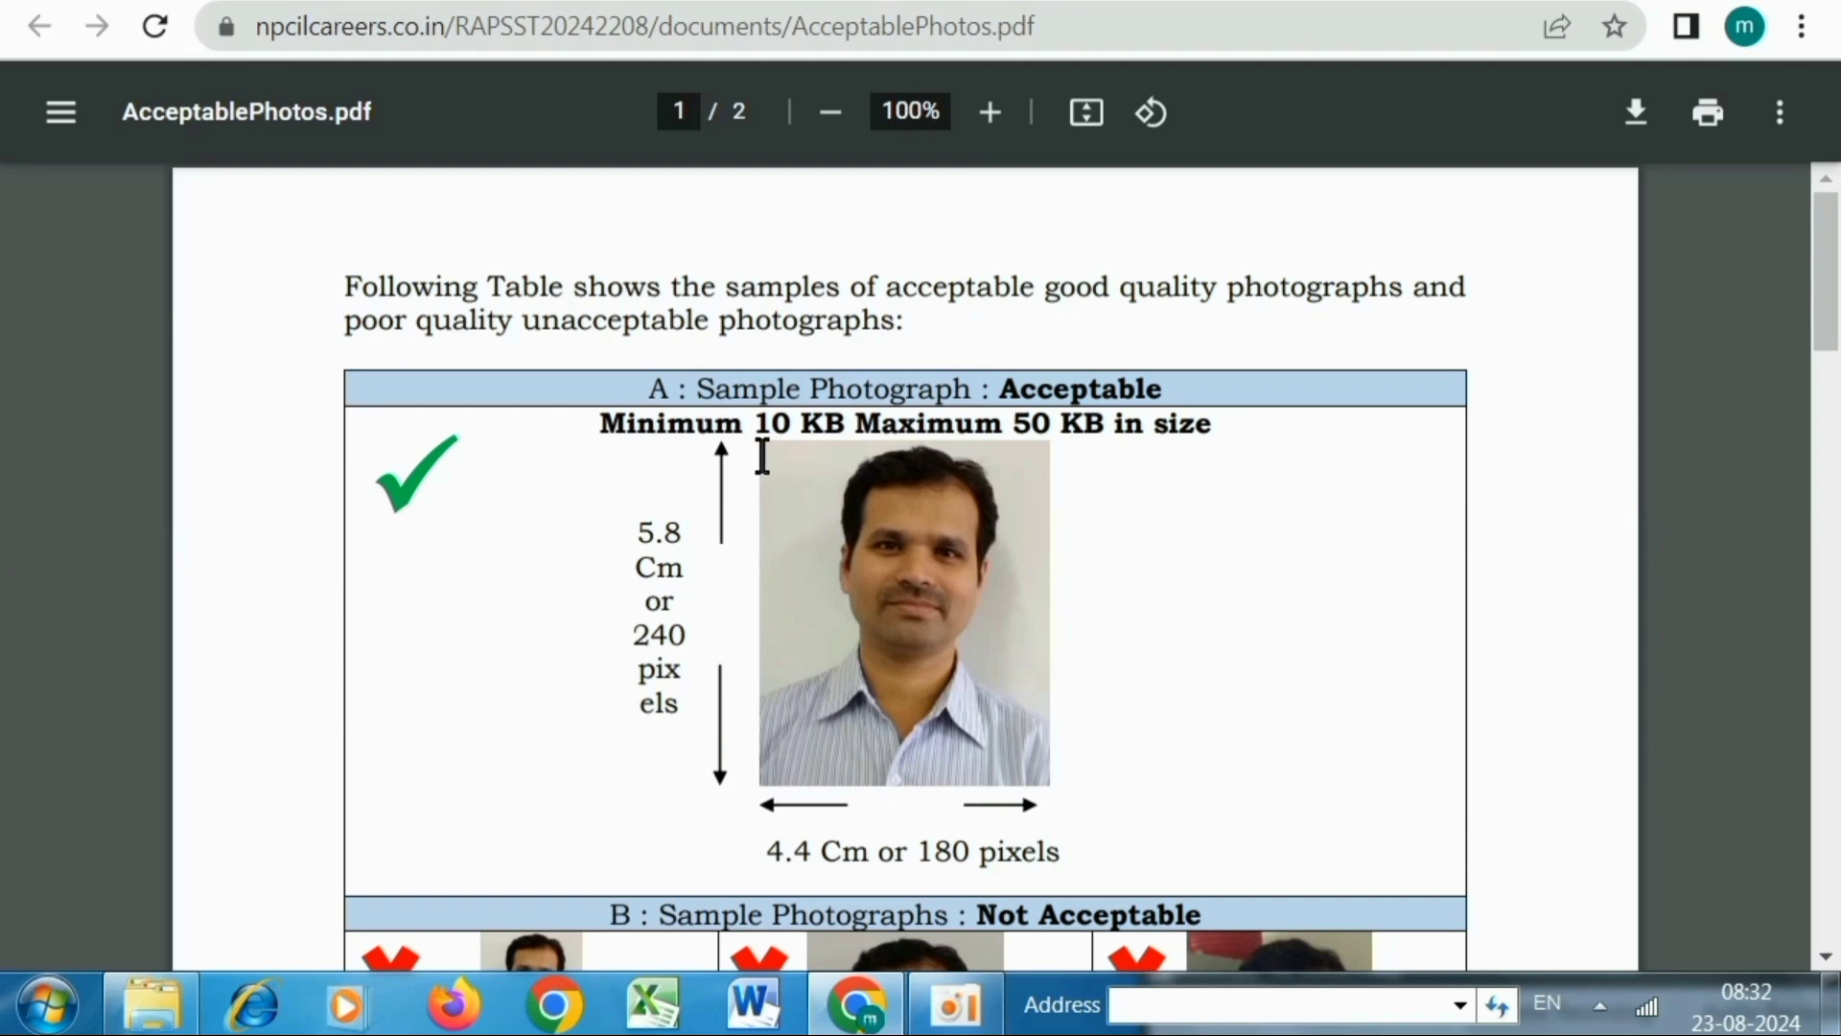
{"action": "scroll", "coordinate": [1024, 566], "scroll_direction": "down", "scroll_amount": 2}
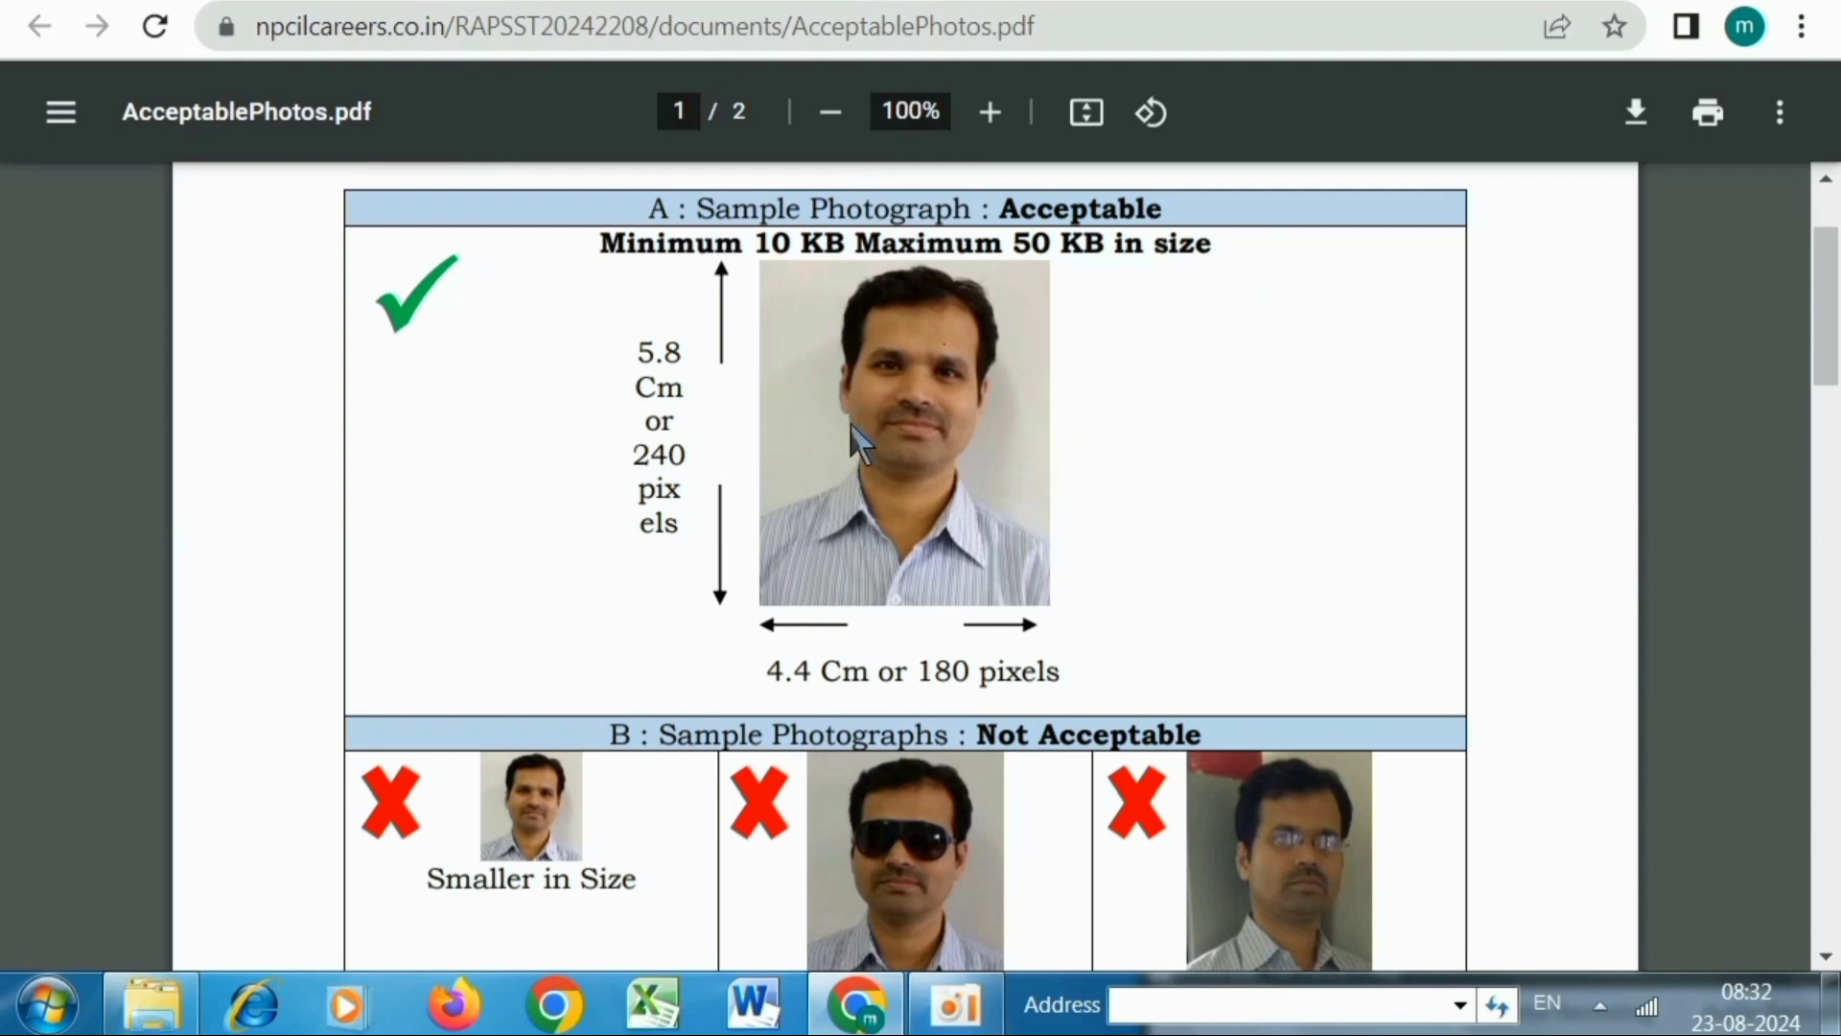
{"action": "scroll", "coordinate": [907, 704], "scroll_direction": "down", "scroll_amount": 4}
{"action": "scroll", "coordinate": [1065, 781], "scroll_direction": "down", "scroll_amount": 6}
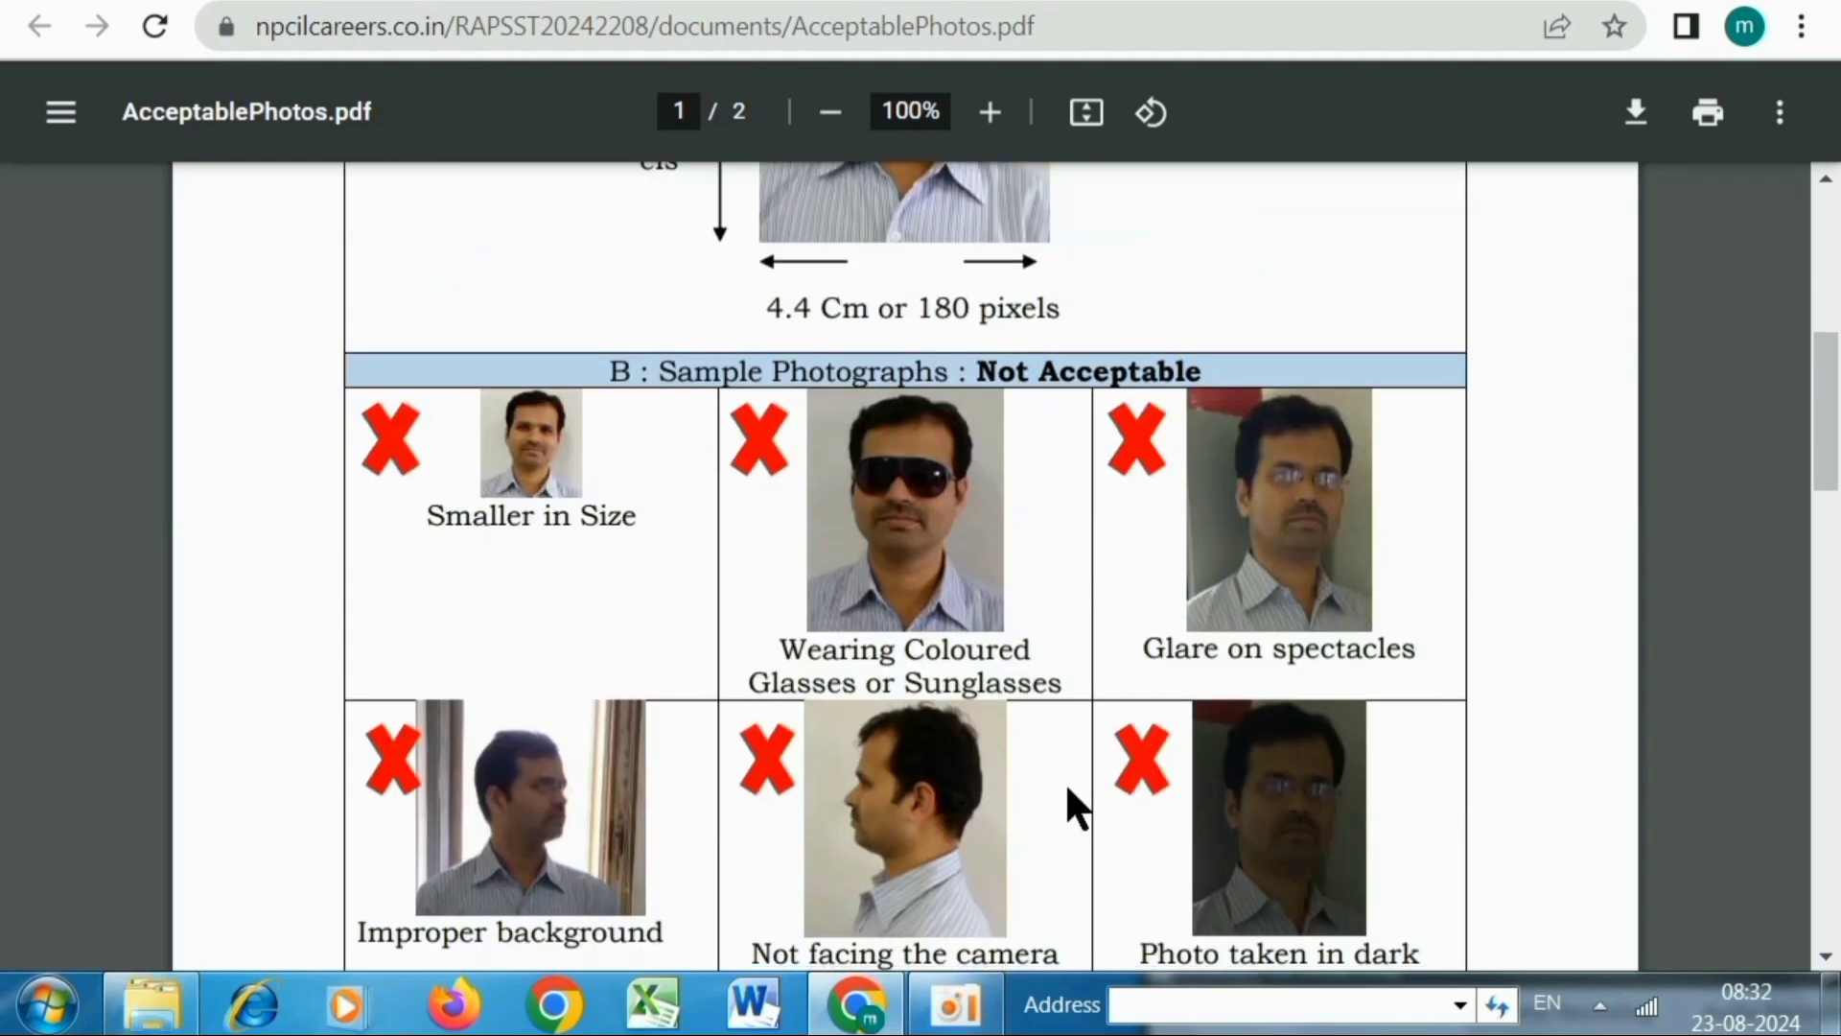
{"action": "scroll", "coordinate": [977, 733], "scroll_direction": "down", "scroll_amount": 6}
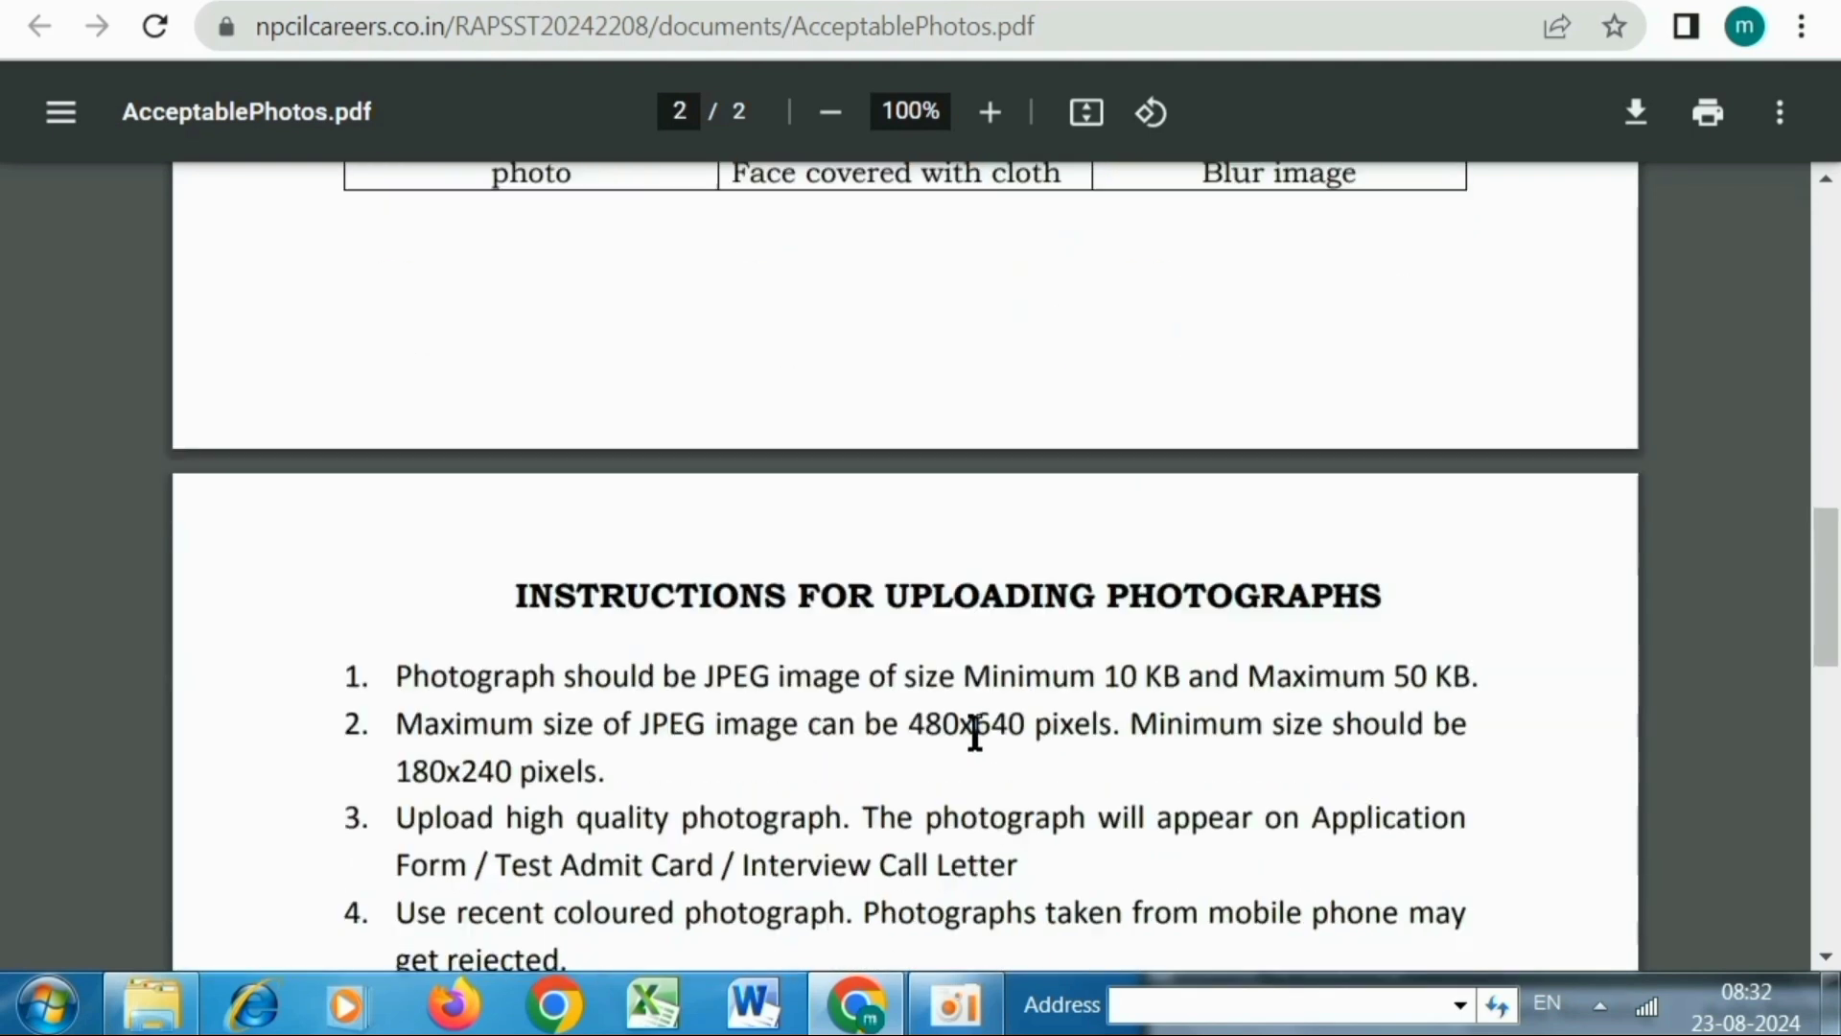
{"action": "scroll", "coordinate": [983, 729], "scroll_direction": "down", "scroll_amount": 2}
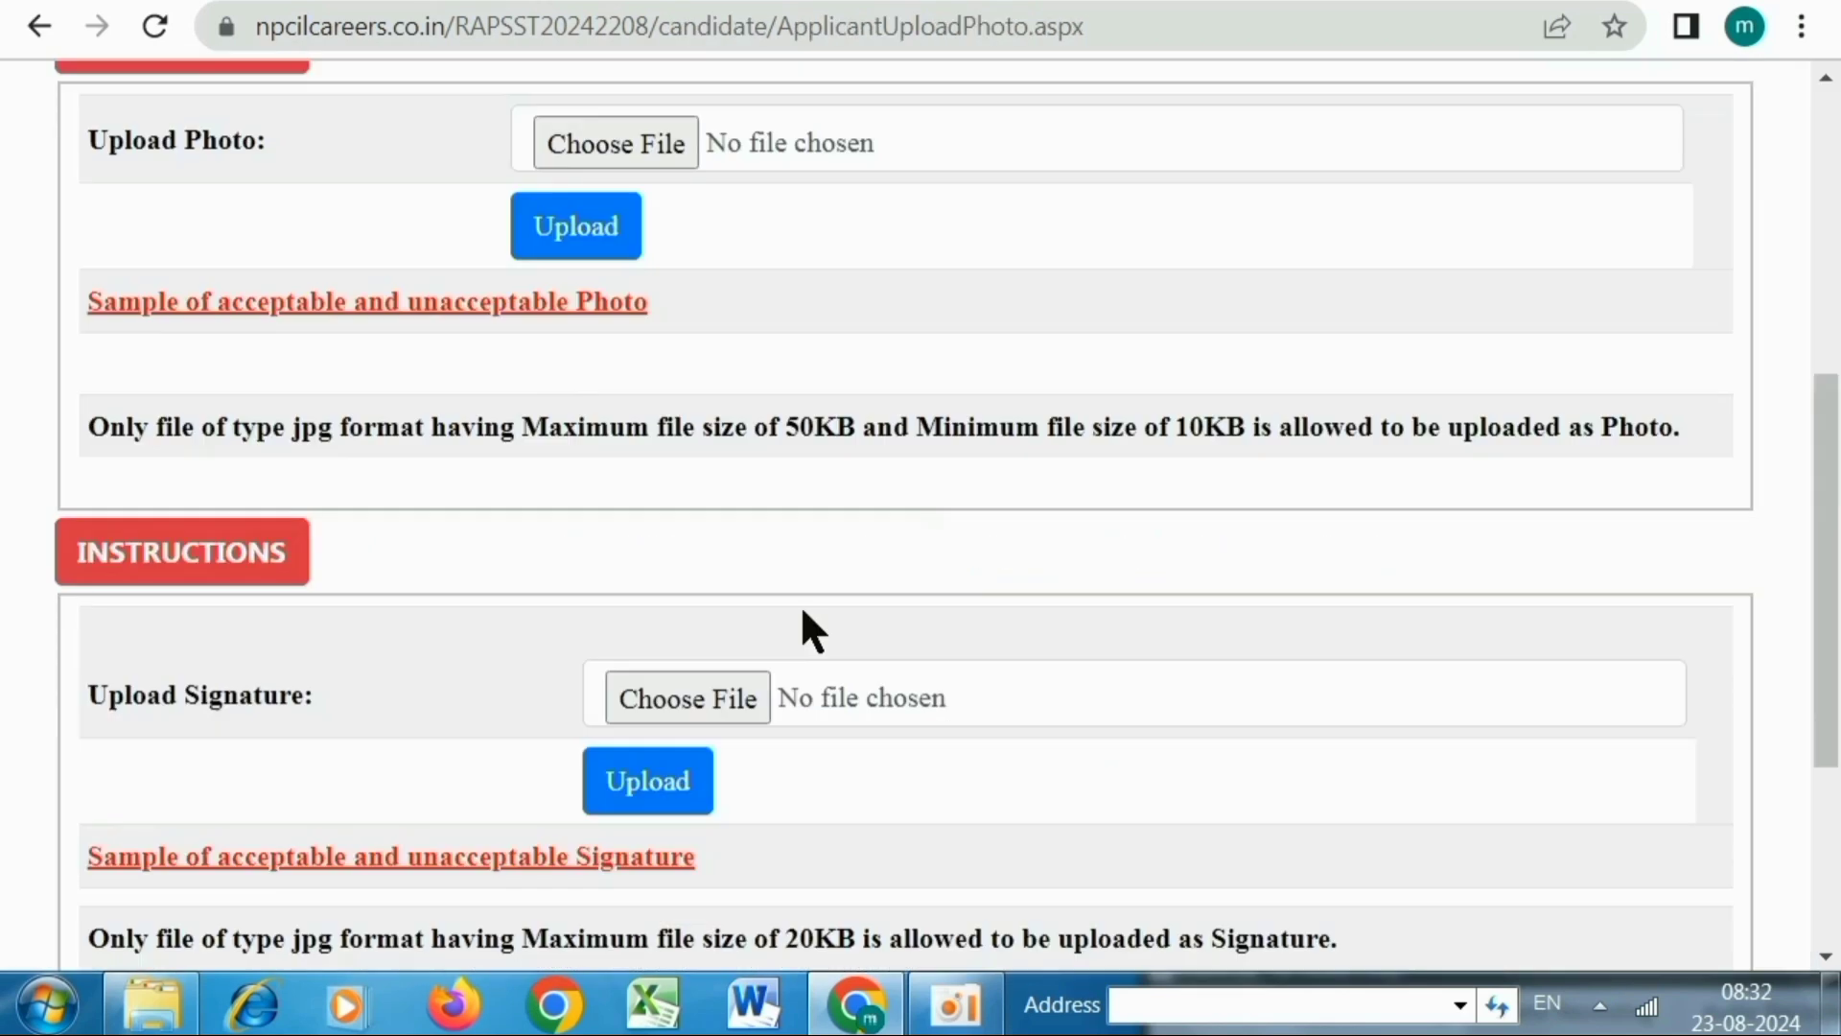
Open the sample of acceptable and unacceptable signatures and review its size limit and rejected examples.
{"action": "scroll", "coordinate": [801, 612], "scroll_direction": "down", "scroll_amount": 1}
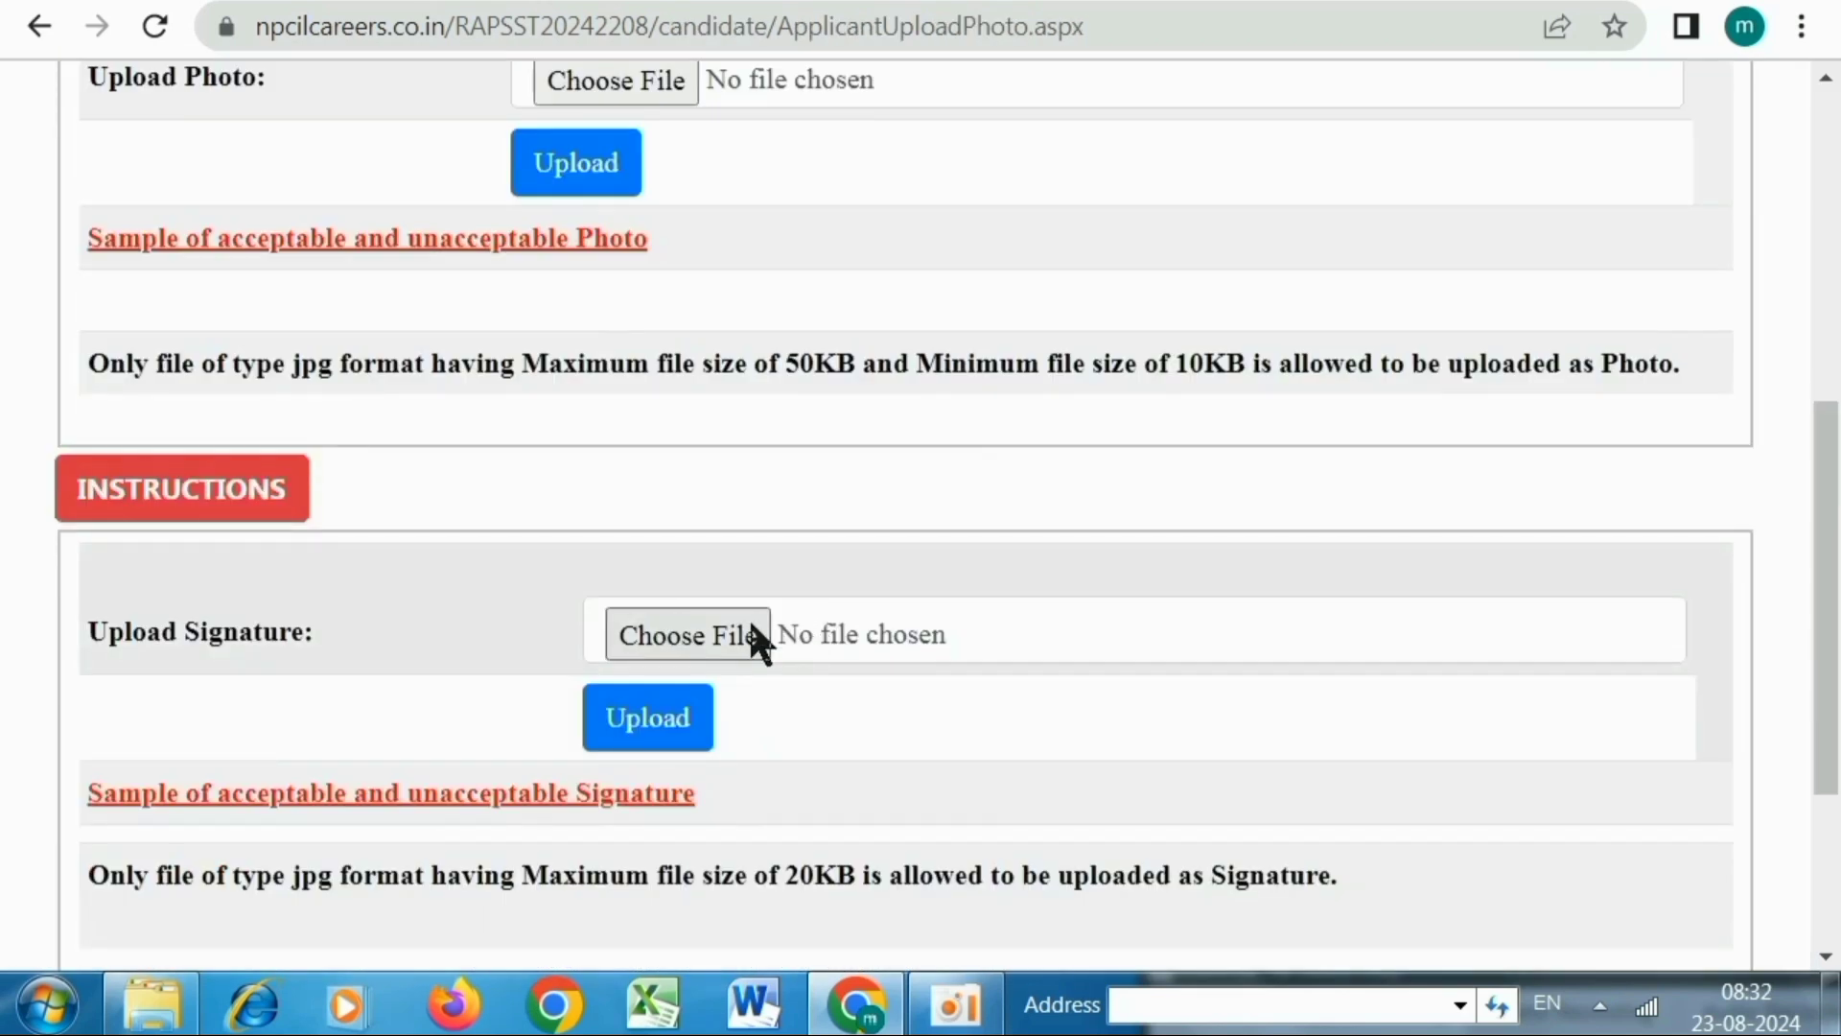
{"action": "left_click", "coordinate": [414, 796]}
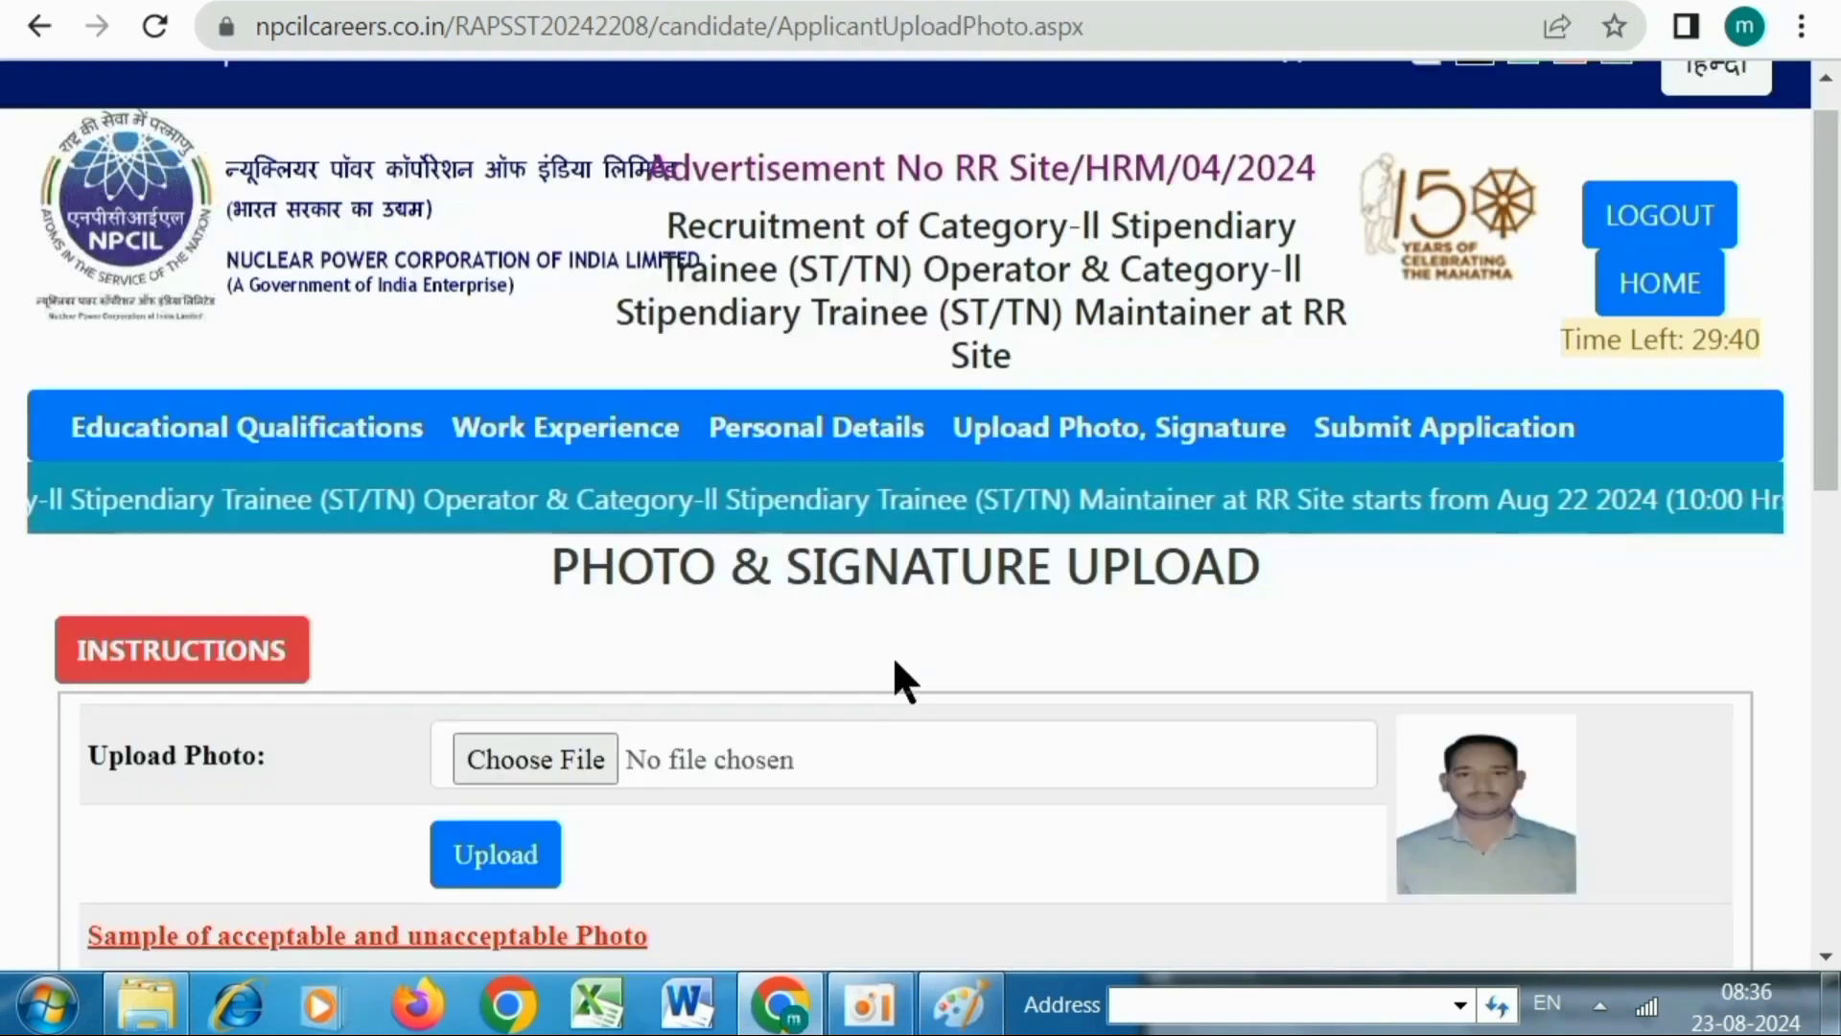
{"action": "scroll", "coordinate": [893, 662], "scroll_direction": "down", "scroll_amount": 3}
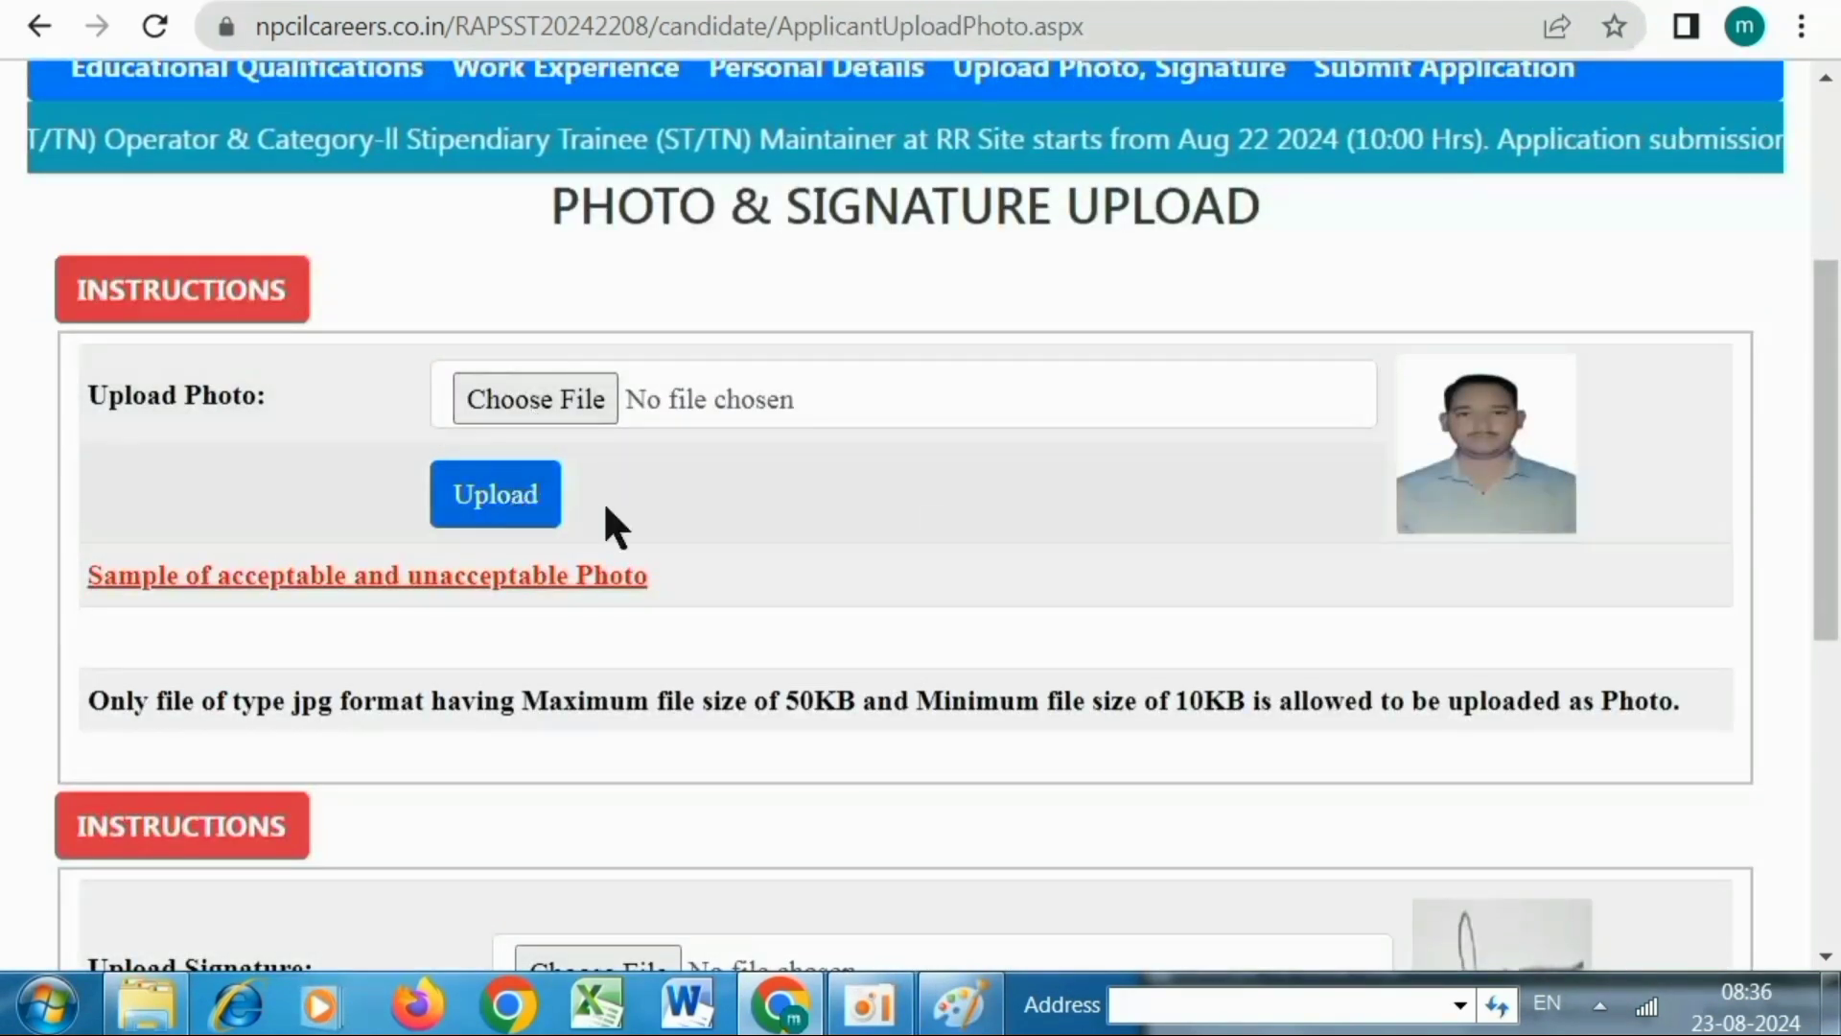
Save the uploaded photo and signature, proceed to the application preview and dismiss its note.
{"action": "scroll", "coordinate": [1299, 575], "scroll_direction": "down", "scroll_amount": 2}
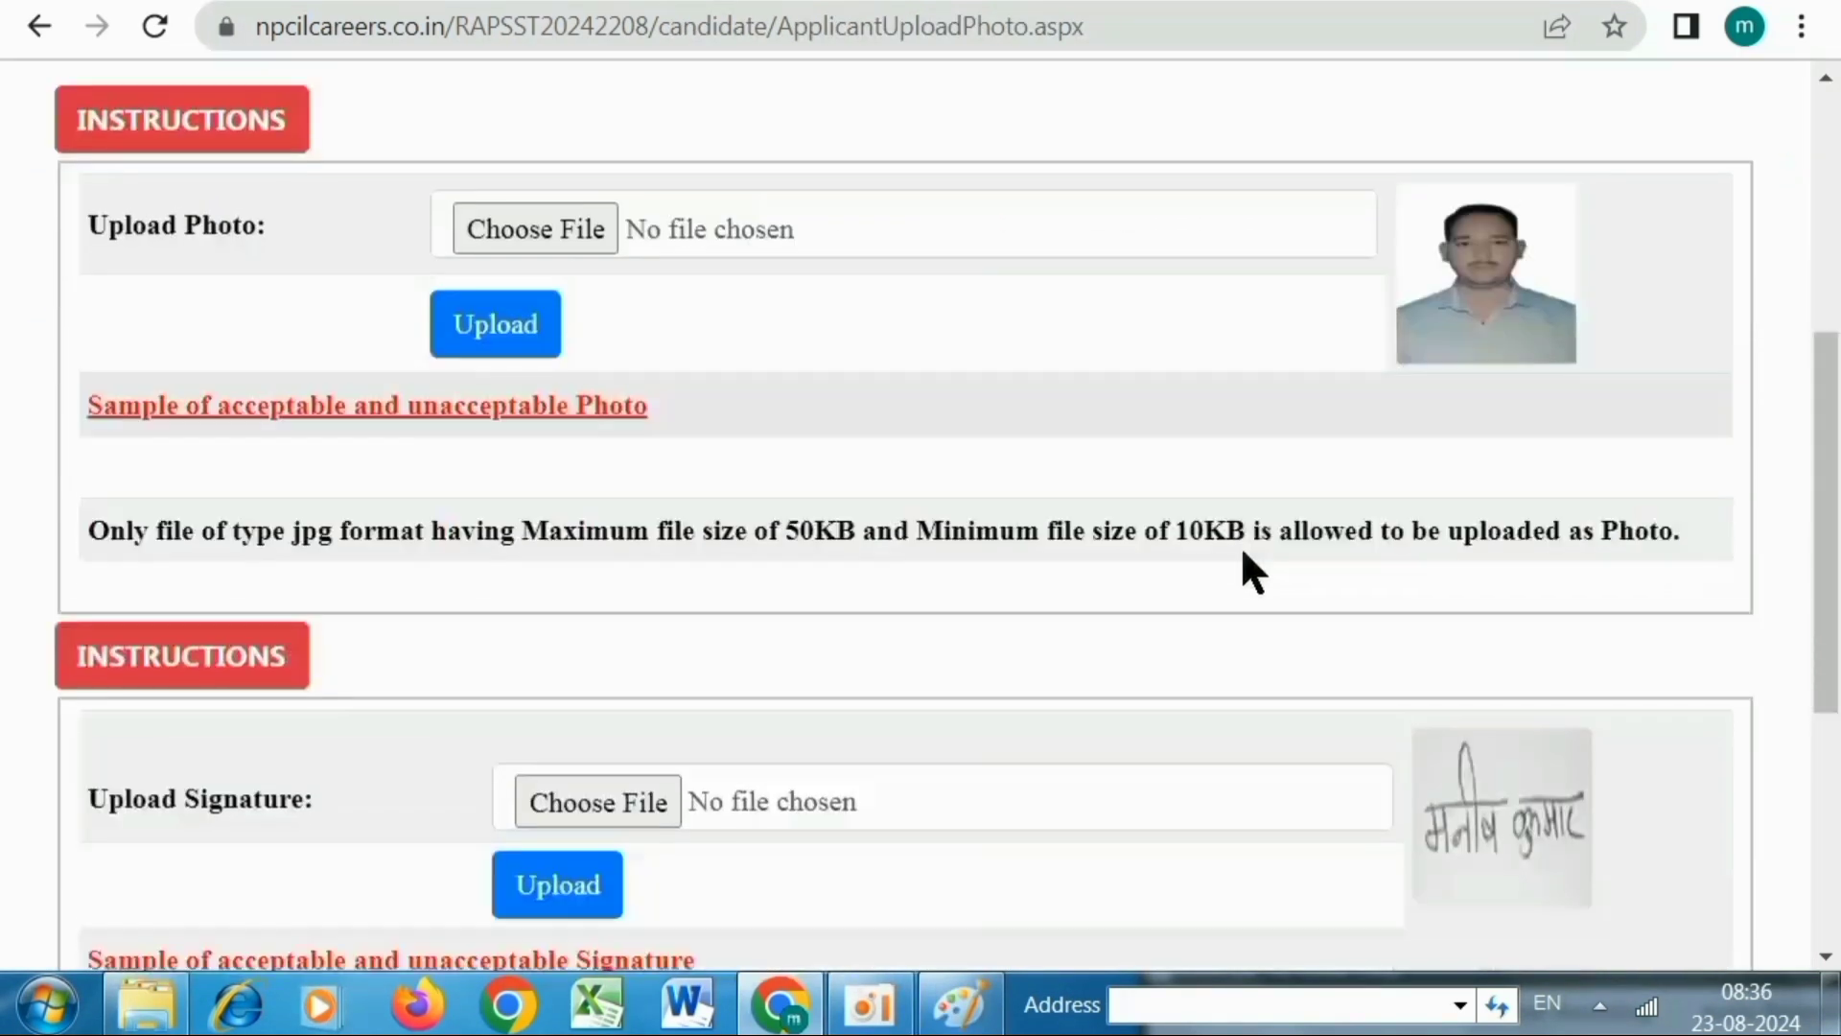
{"action": "scroll", "coordinate": [1242, 552], "scroll_direction": "down", "scroll_amount": 4}
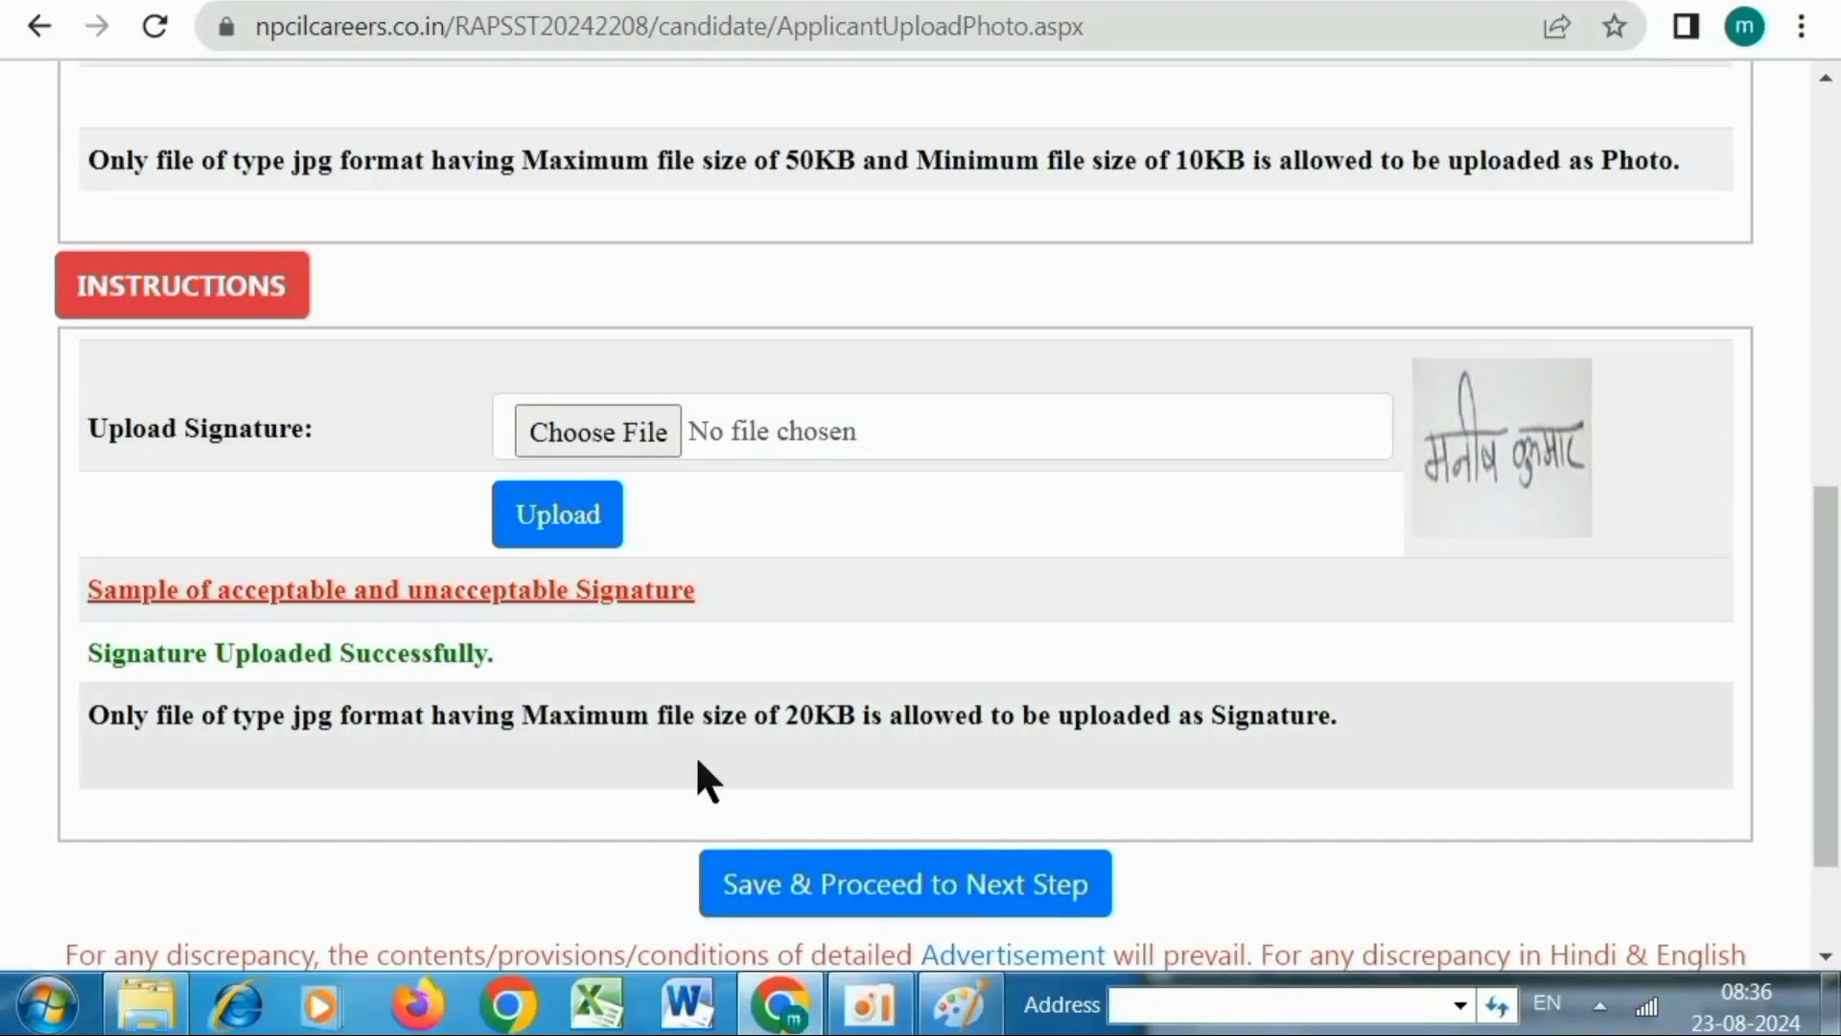
{"action": "scroll", "coordinate": [806, 763], "scroll_direction": "down", "scroll_amount": 2}
{"action": "left_click", "coordinate": [898, 725]}
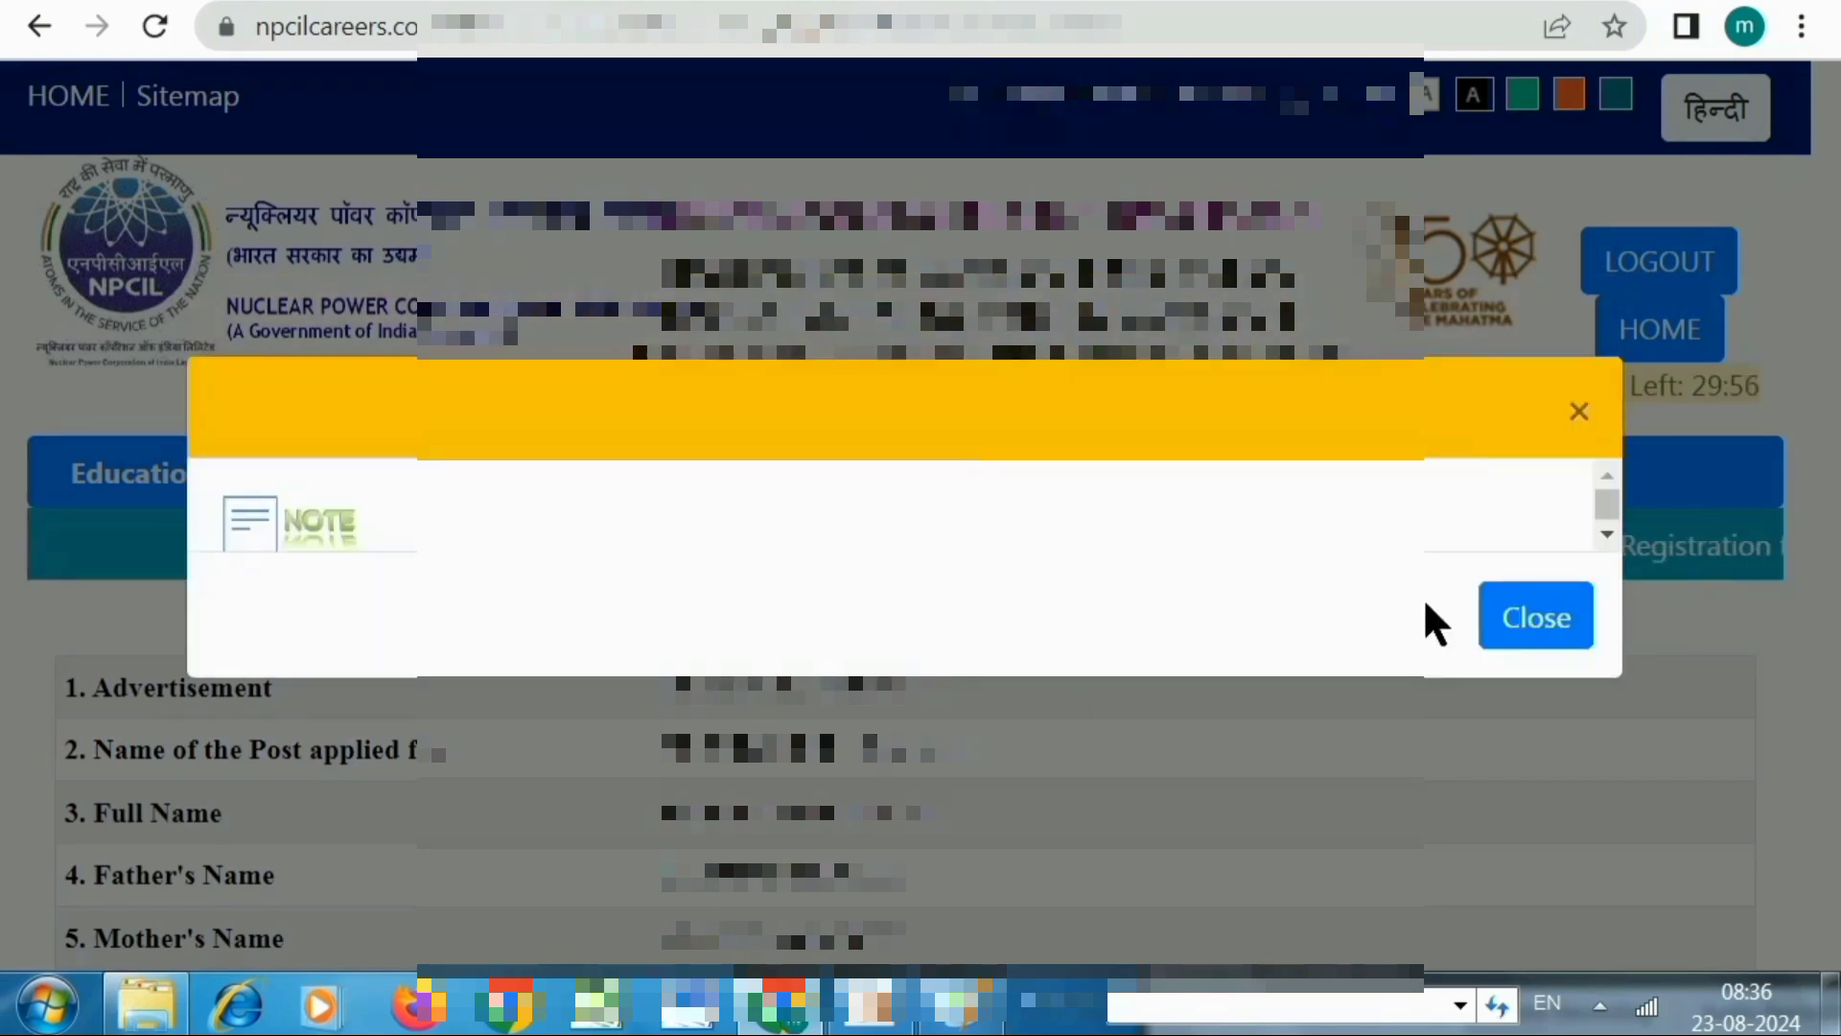
{"action": "left_click", "coordinate": [1532, 628]}
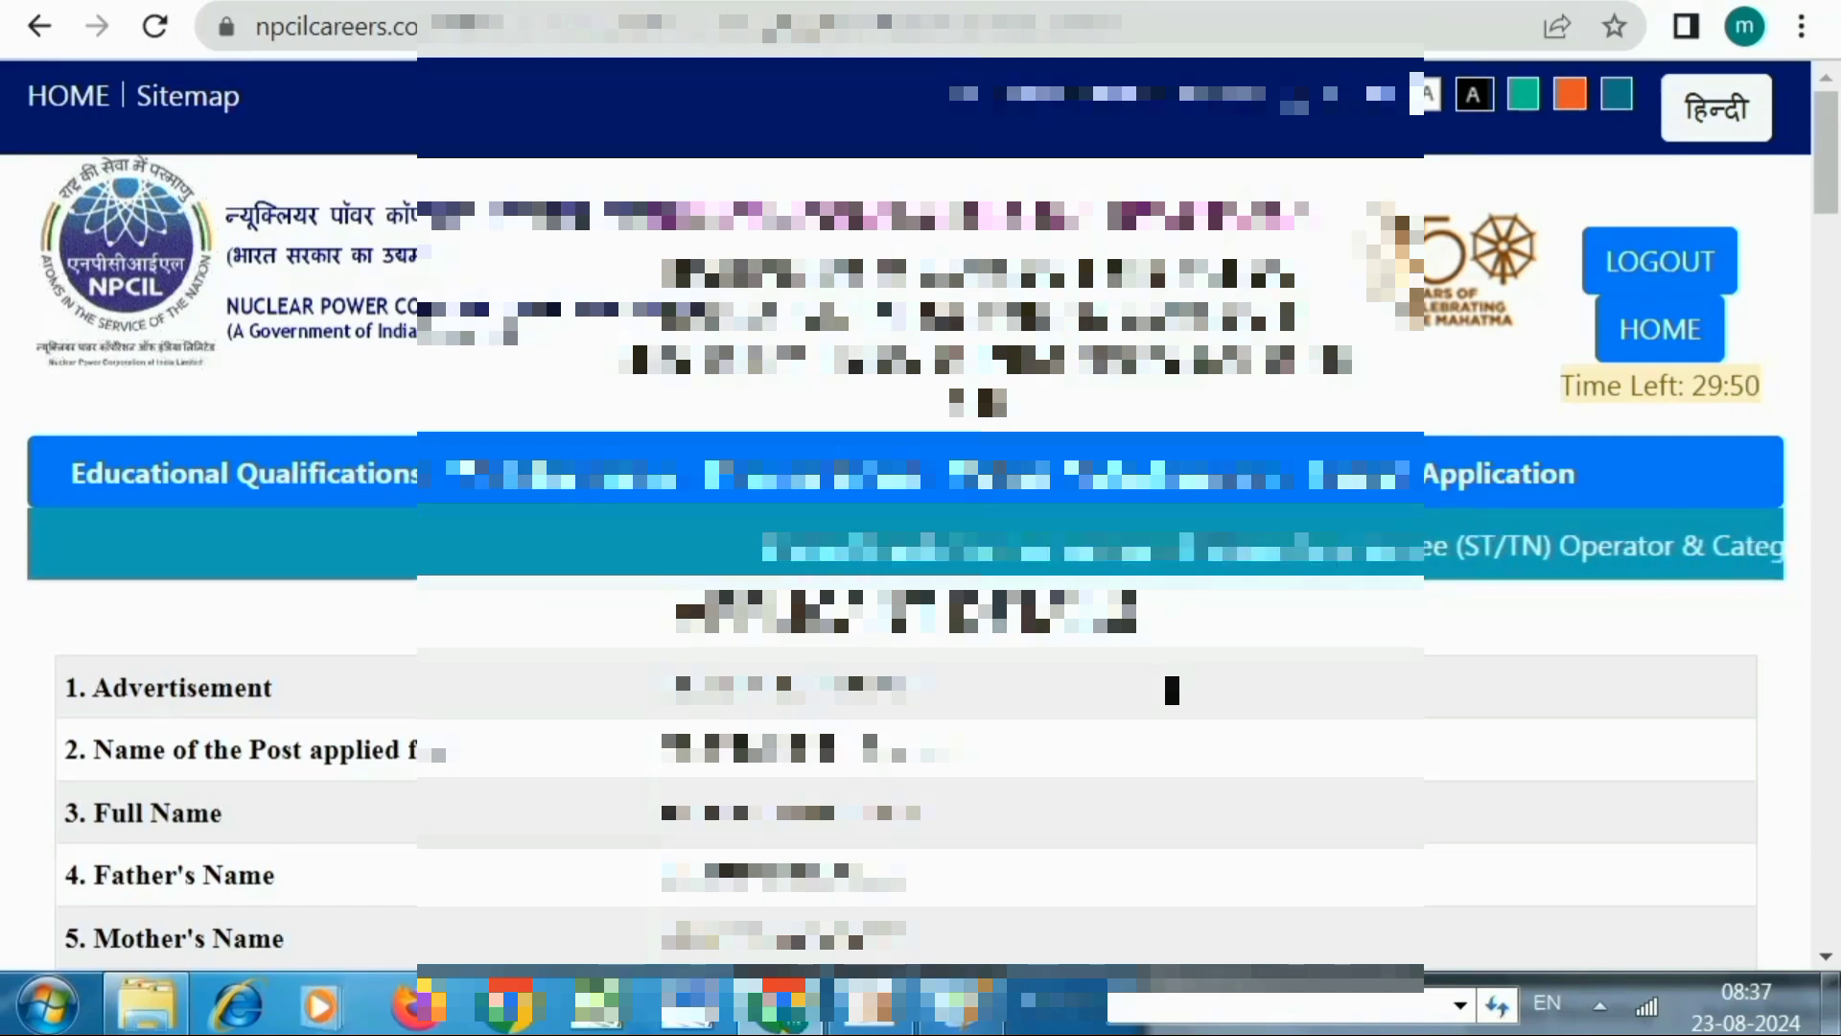
Review the application preview through to the candidate's declaration, then submit the application and confirm the submission.
{"action": "scroll", "coordinate": [1172, 689], "scroll_direction": "down", "scroll_amount": 3}
{"action": "scroll", "coordinate": [1172, 690], "scroll_direction": "down", "scroll_amount": 10}
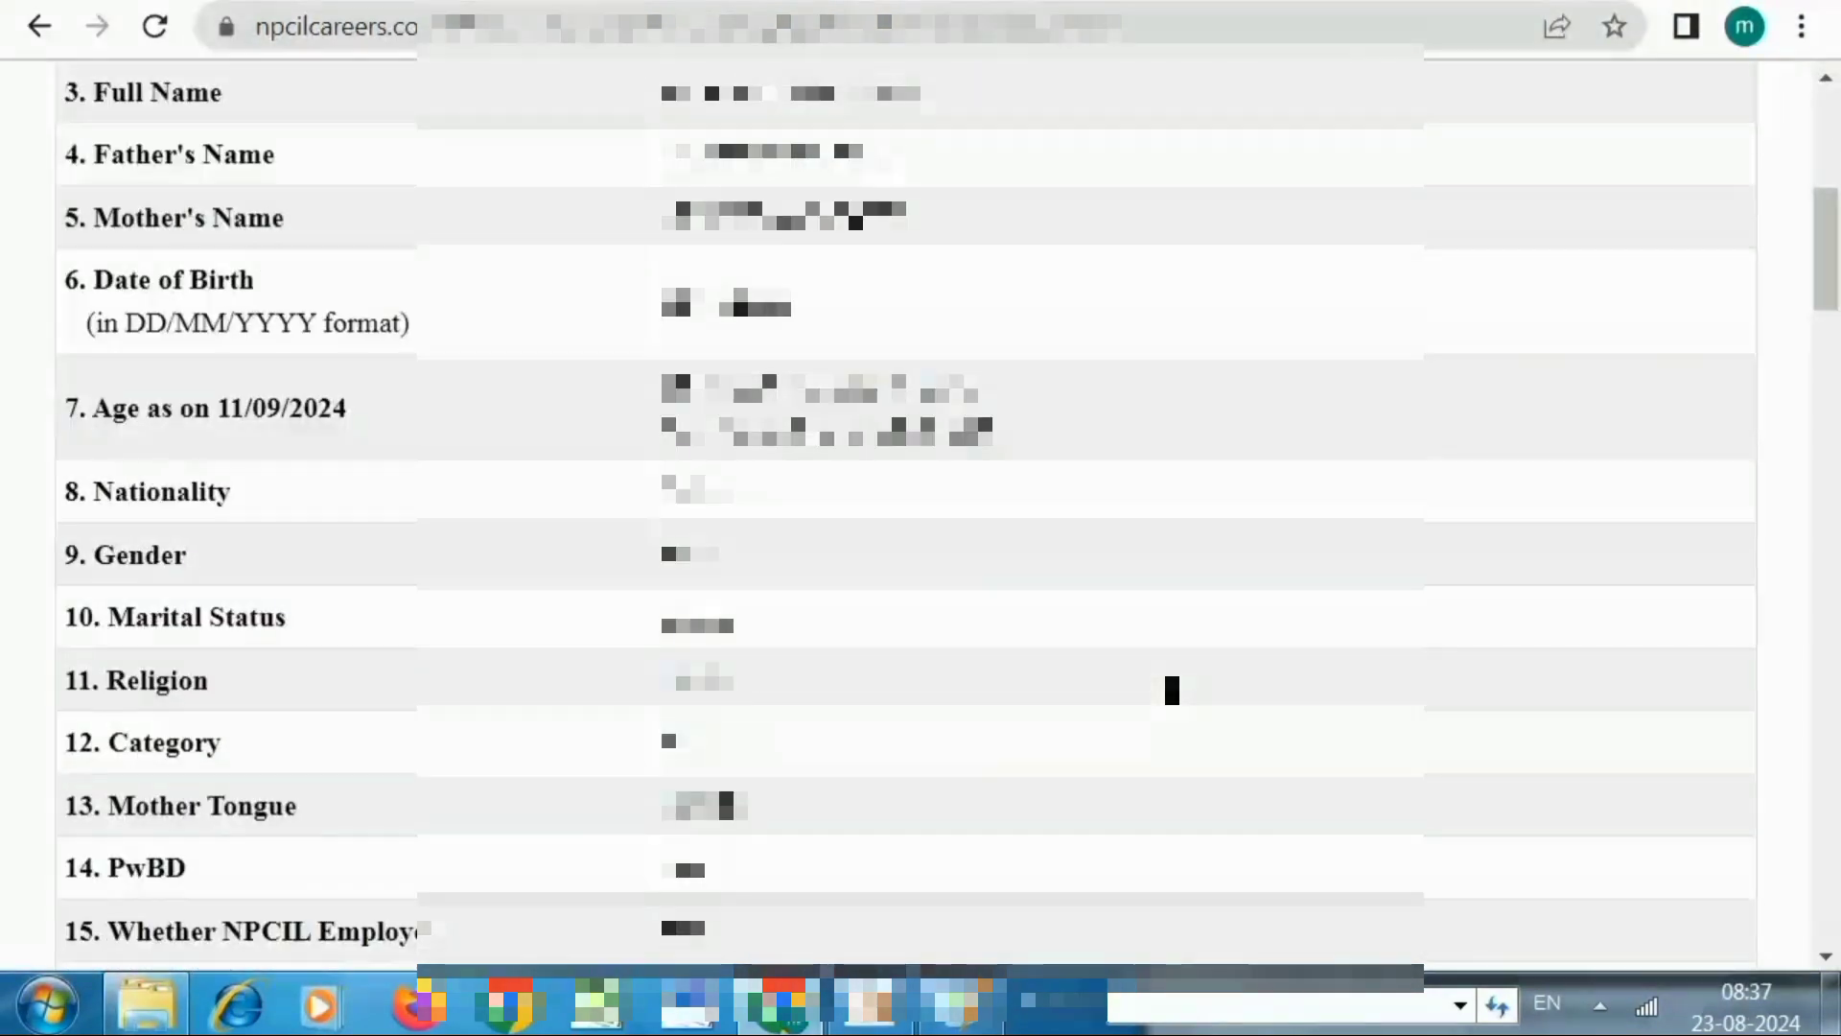
{"action": "scroll", "coordinate": [1166, 696], "scroll_direction": "down", "scroll_amount": 15}
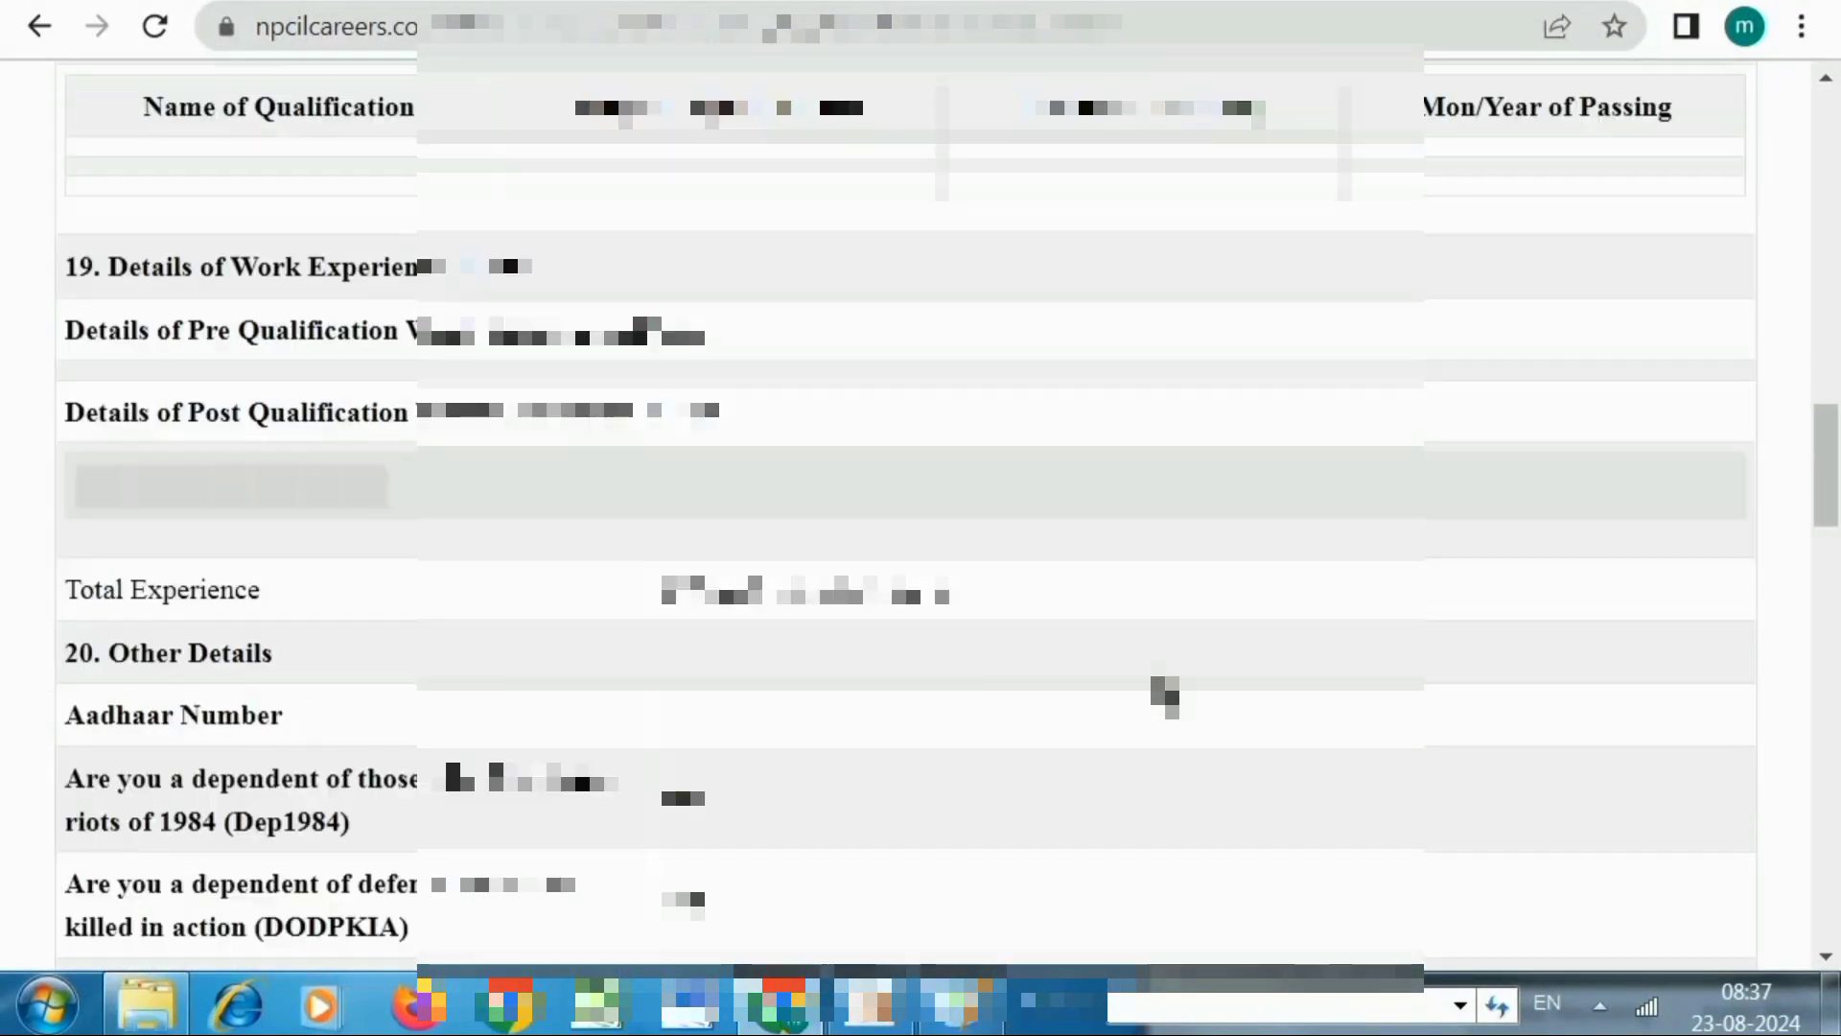
{"action": "scroll", "coordinate": [1165, 695], "scroll_direction": "down", "scroll_amount": 15}
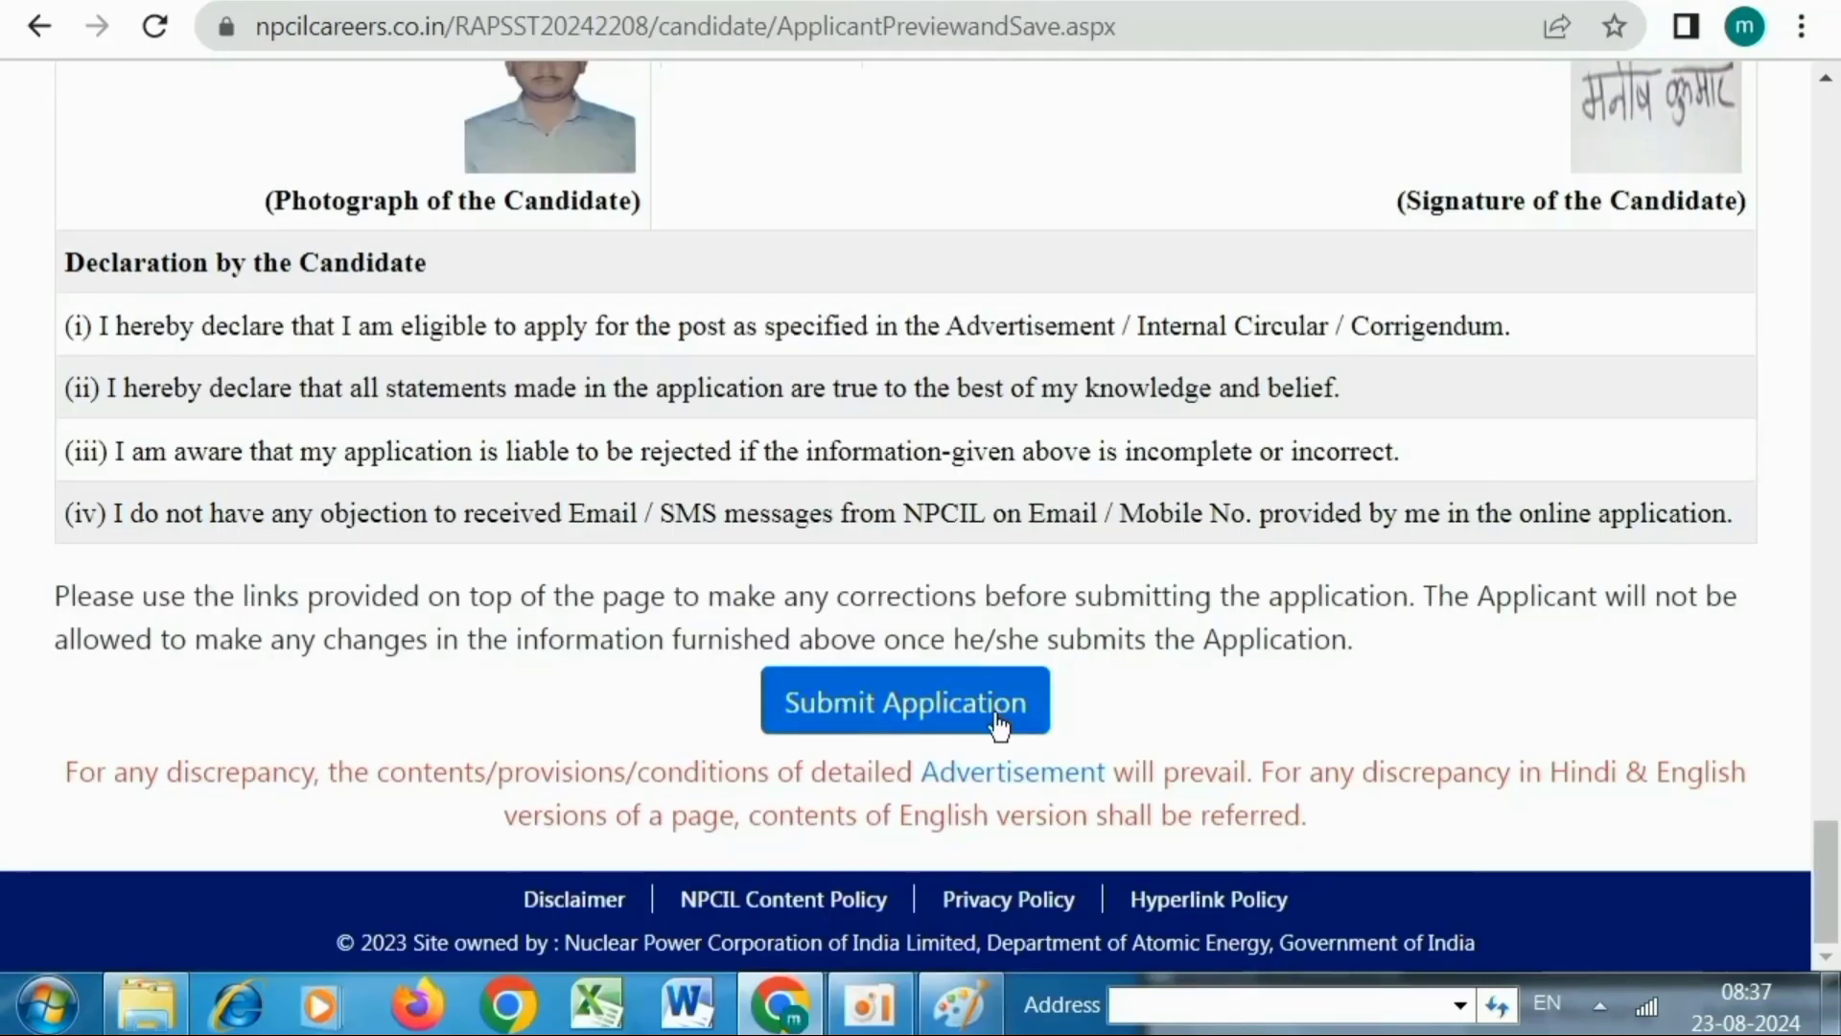
{"action": "left_click", "coordinate": [966, 717]}
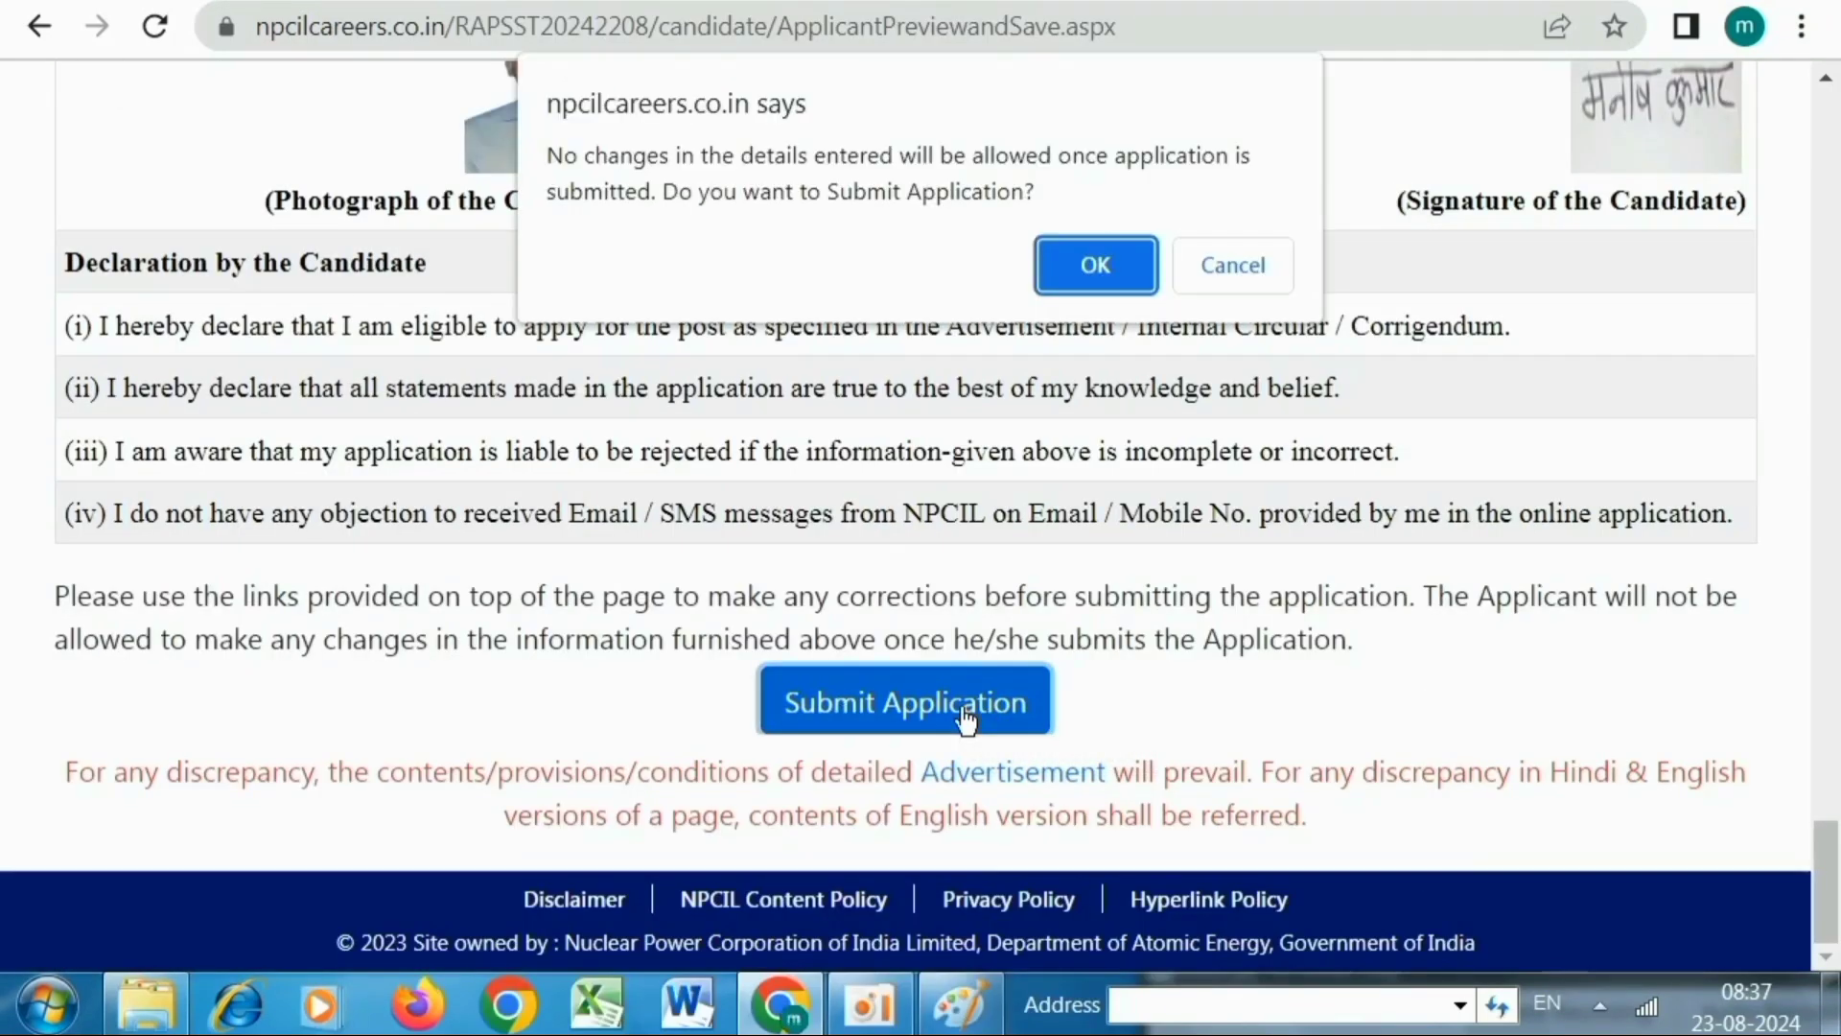
{"action": "left_click", "coordinate": [1085, 273]}
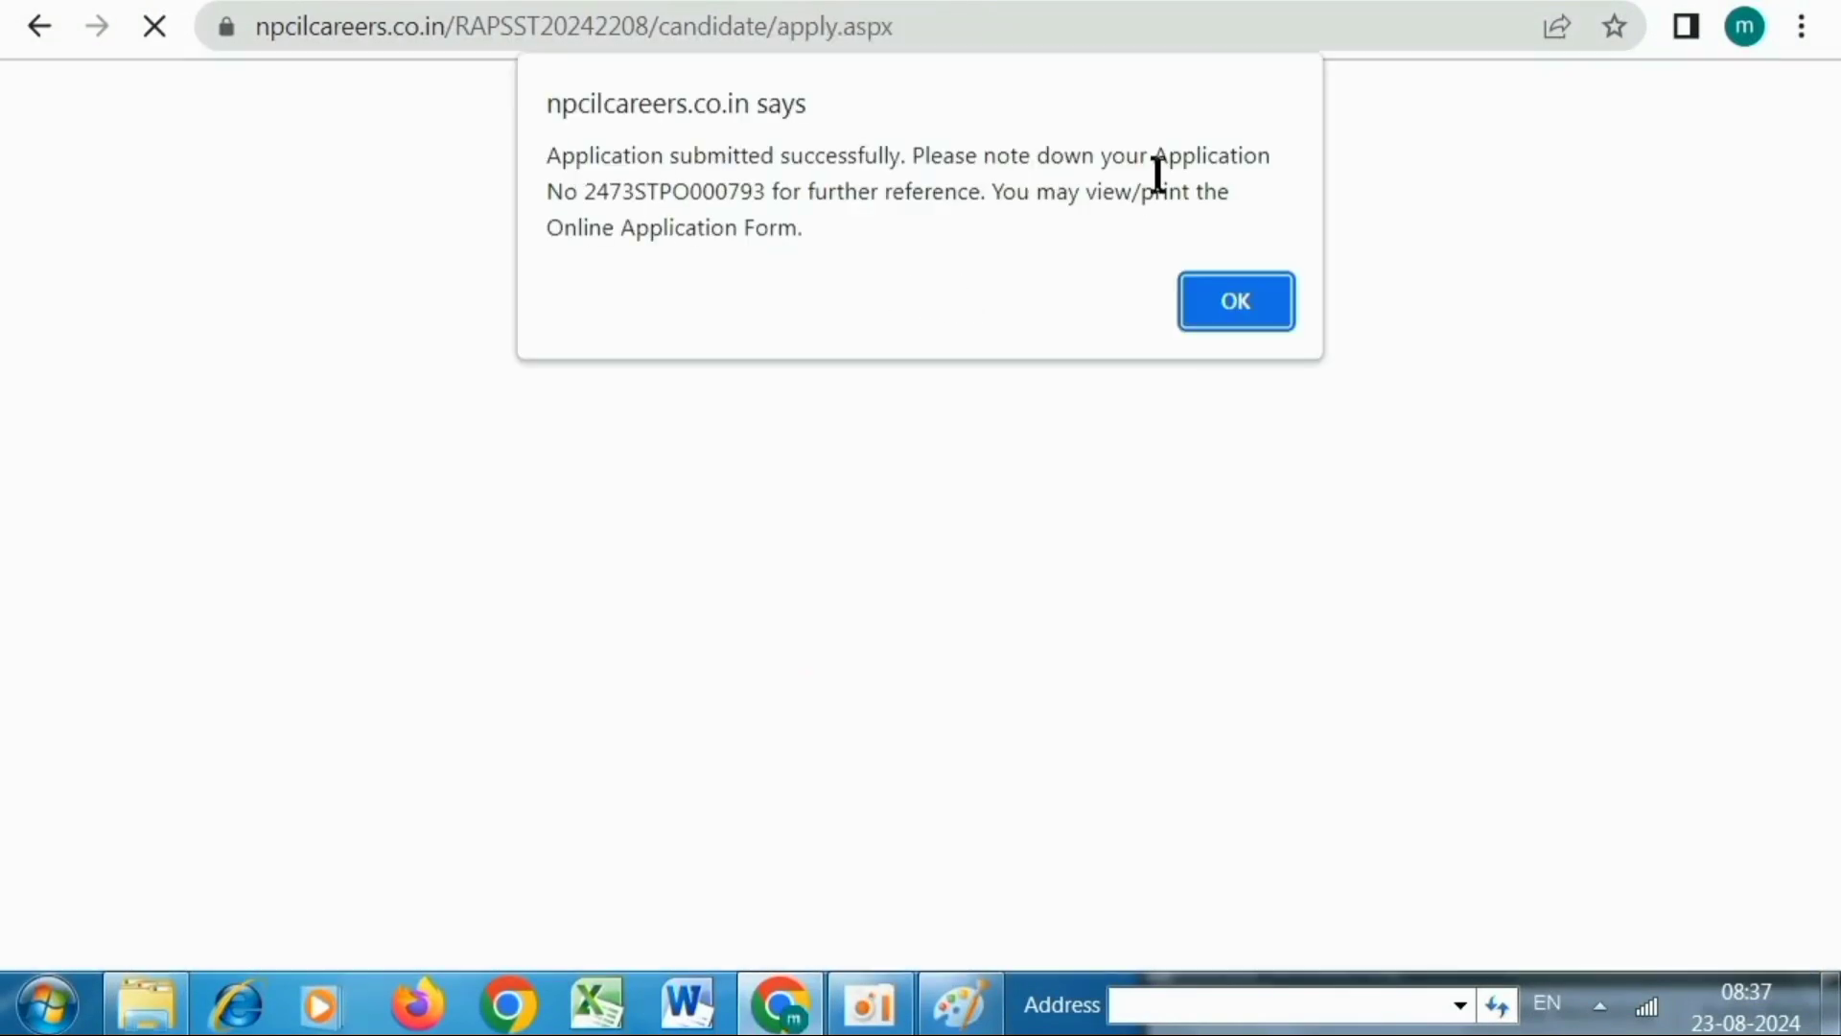
Copy the application number from the submission message and dismiss the message.
{"action": "left_click_drag", "start_coordinate": [552, 191], "coordinate": [765, 191]}
{"action": "right_click", "coordinate": [732, 190]}
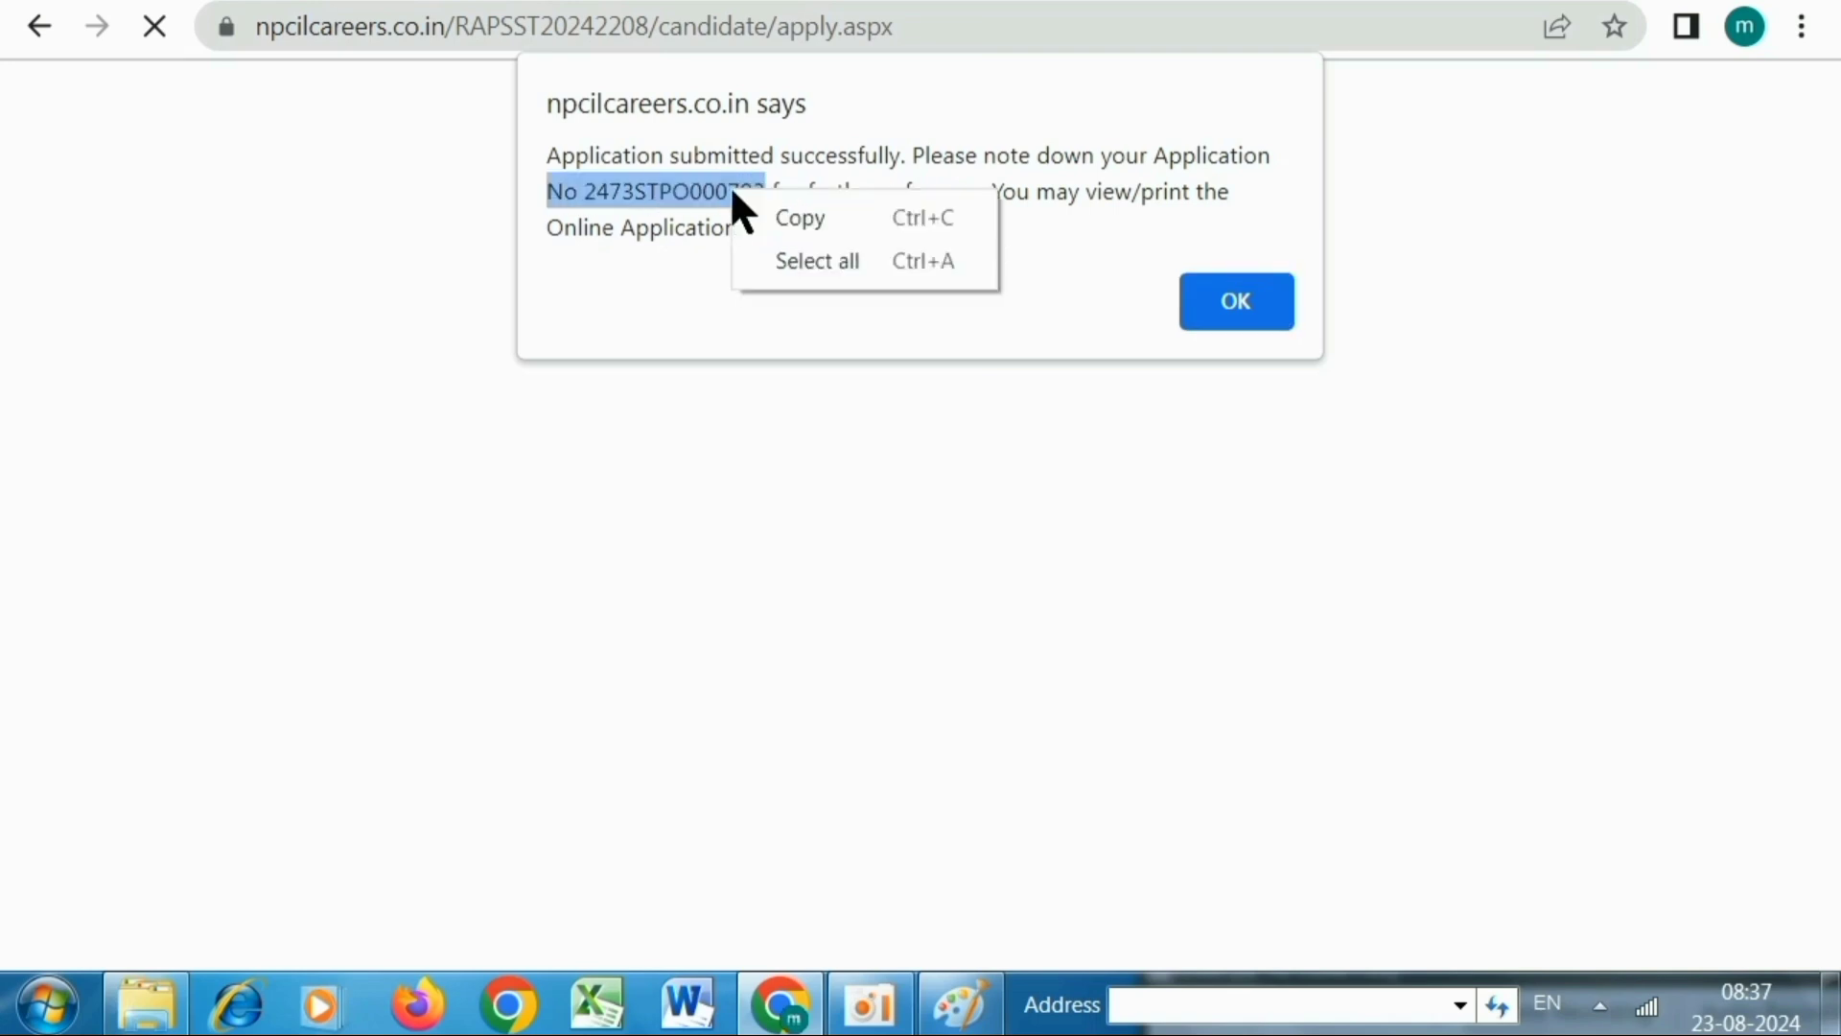
{"action": "left_click", "coordinate": [753, 212]}
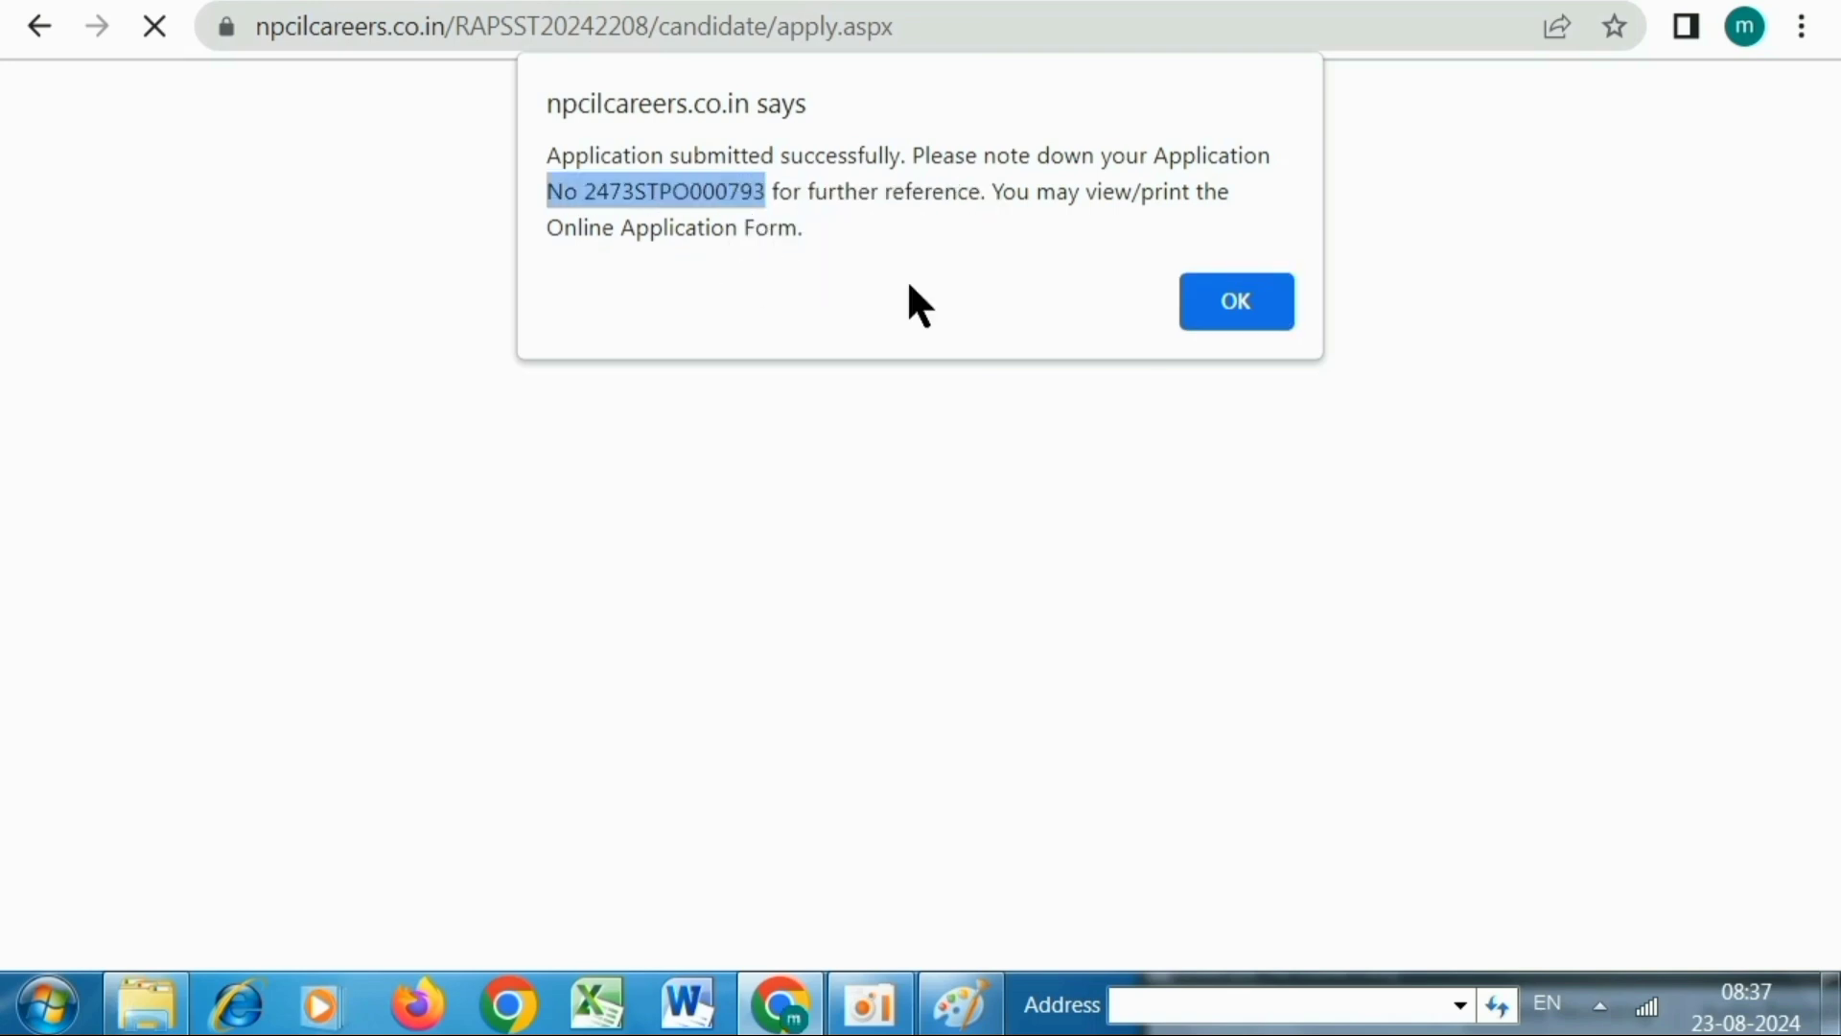
{"action": "left_click", "coordinate": [1227, 305]}
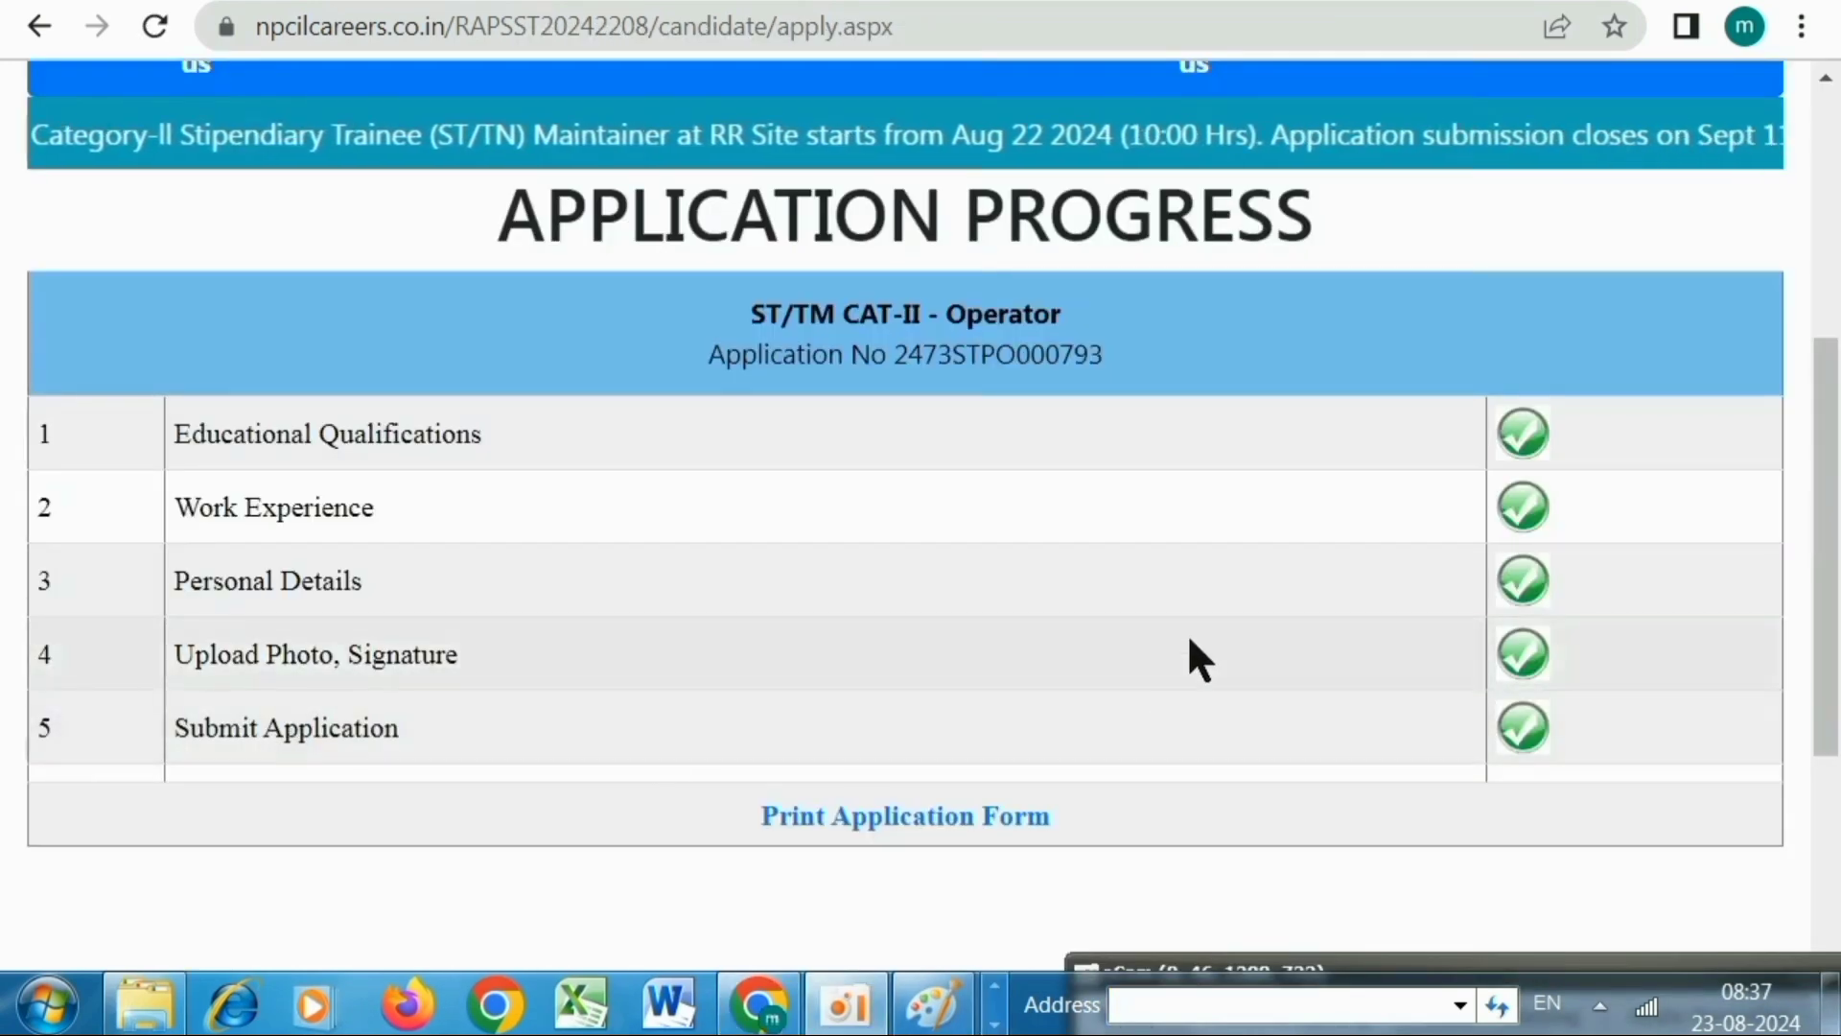
Open the printable application form, choosing to wait for the unresponsive page, and look through the submitted details.
{"action": "left_click", "coordinate": [959, 824]}
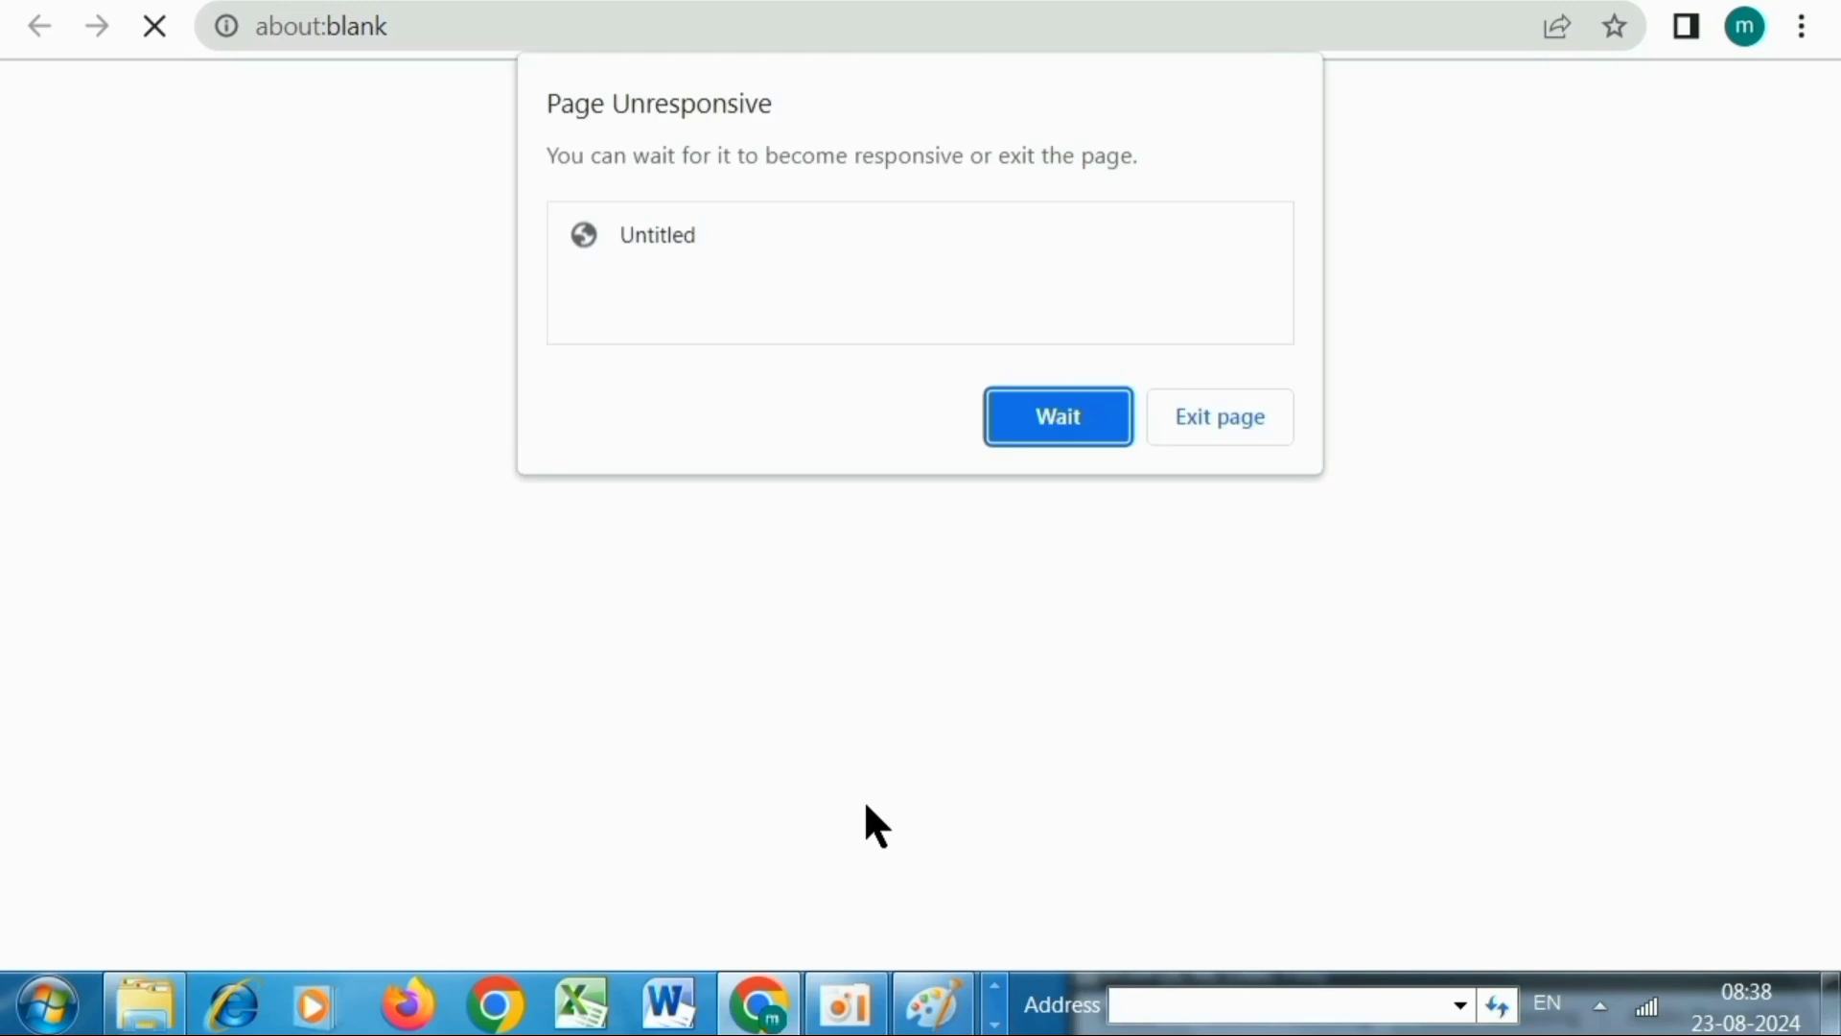
{"action": "left_click", "coordinate": [1056, 428]}
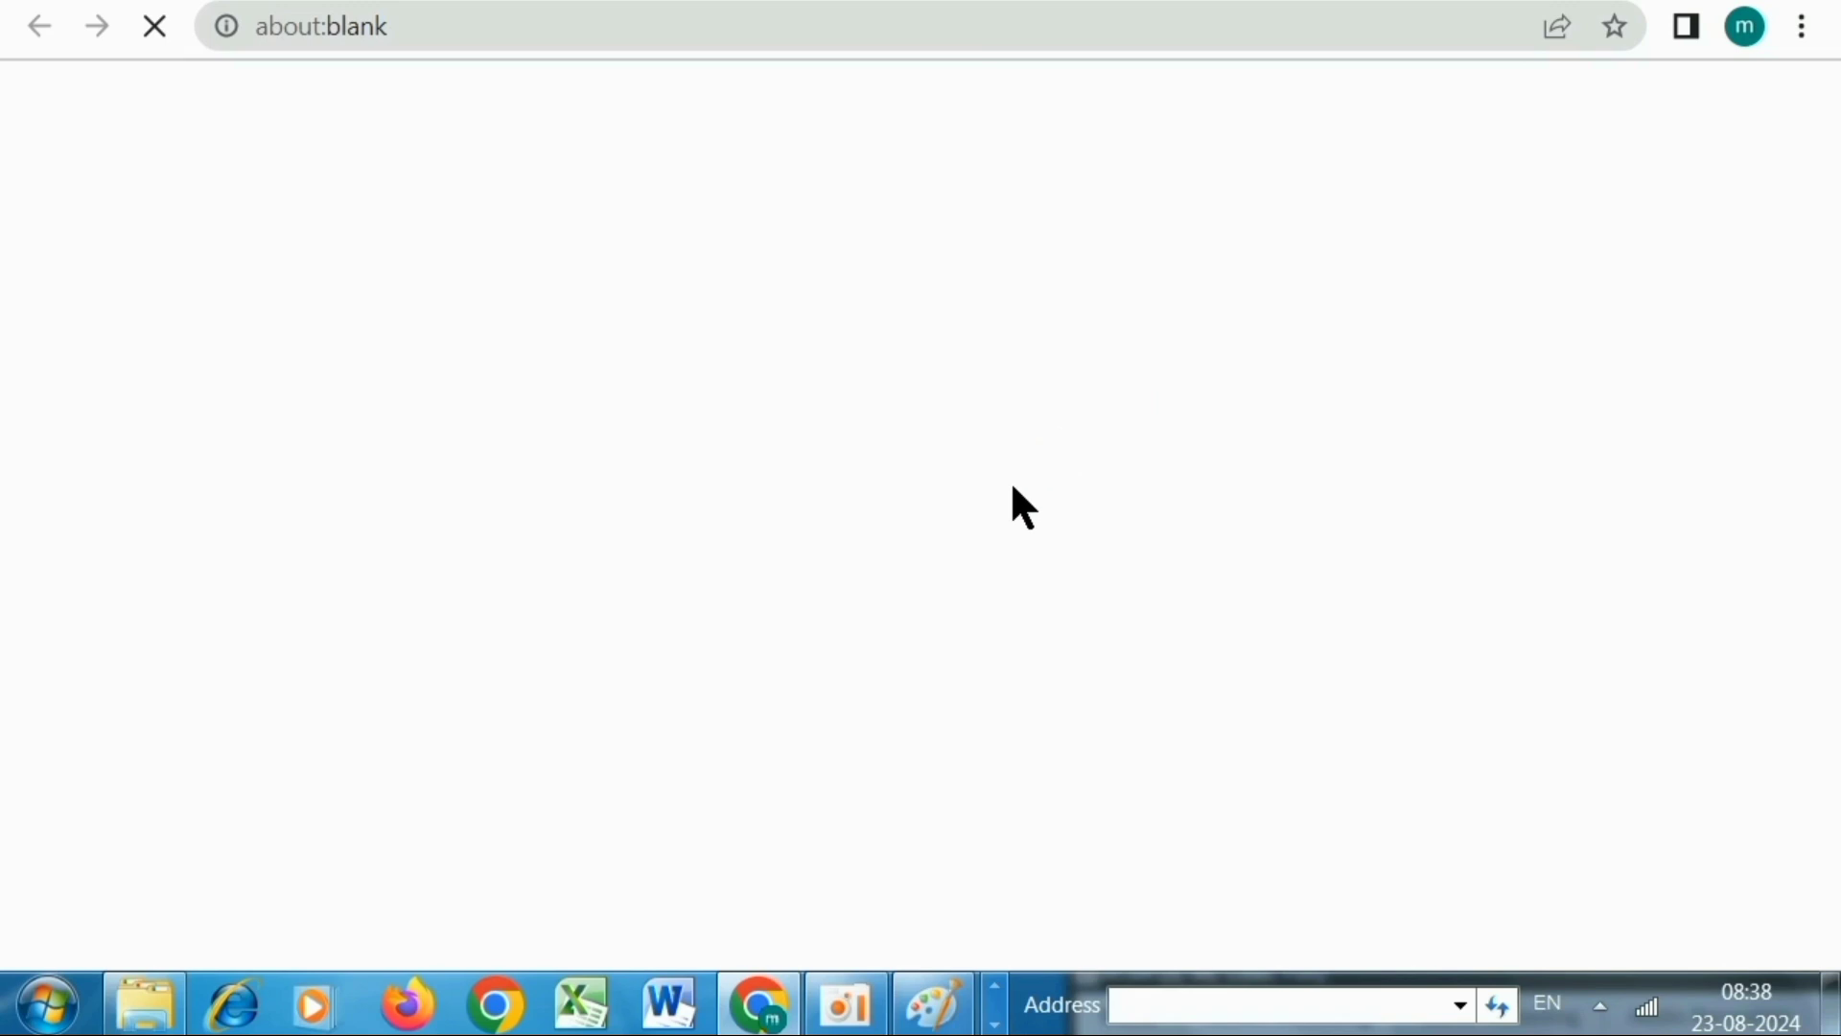
{"action": "scroll", "coordinate": [1228, 719], "scroll_direction": "down", "scroll_amount": 15}
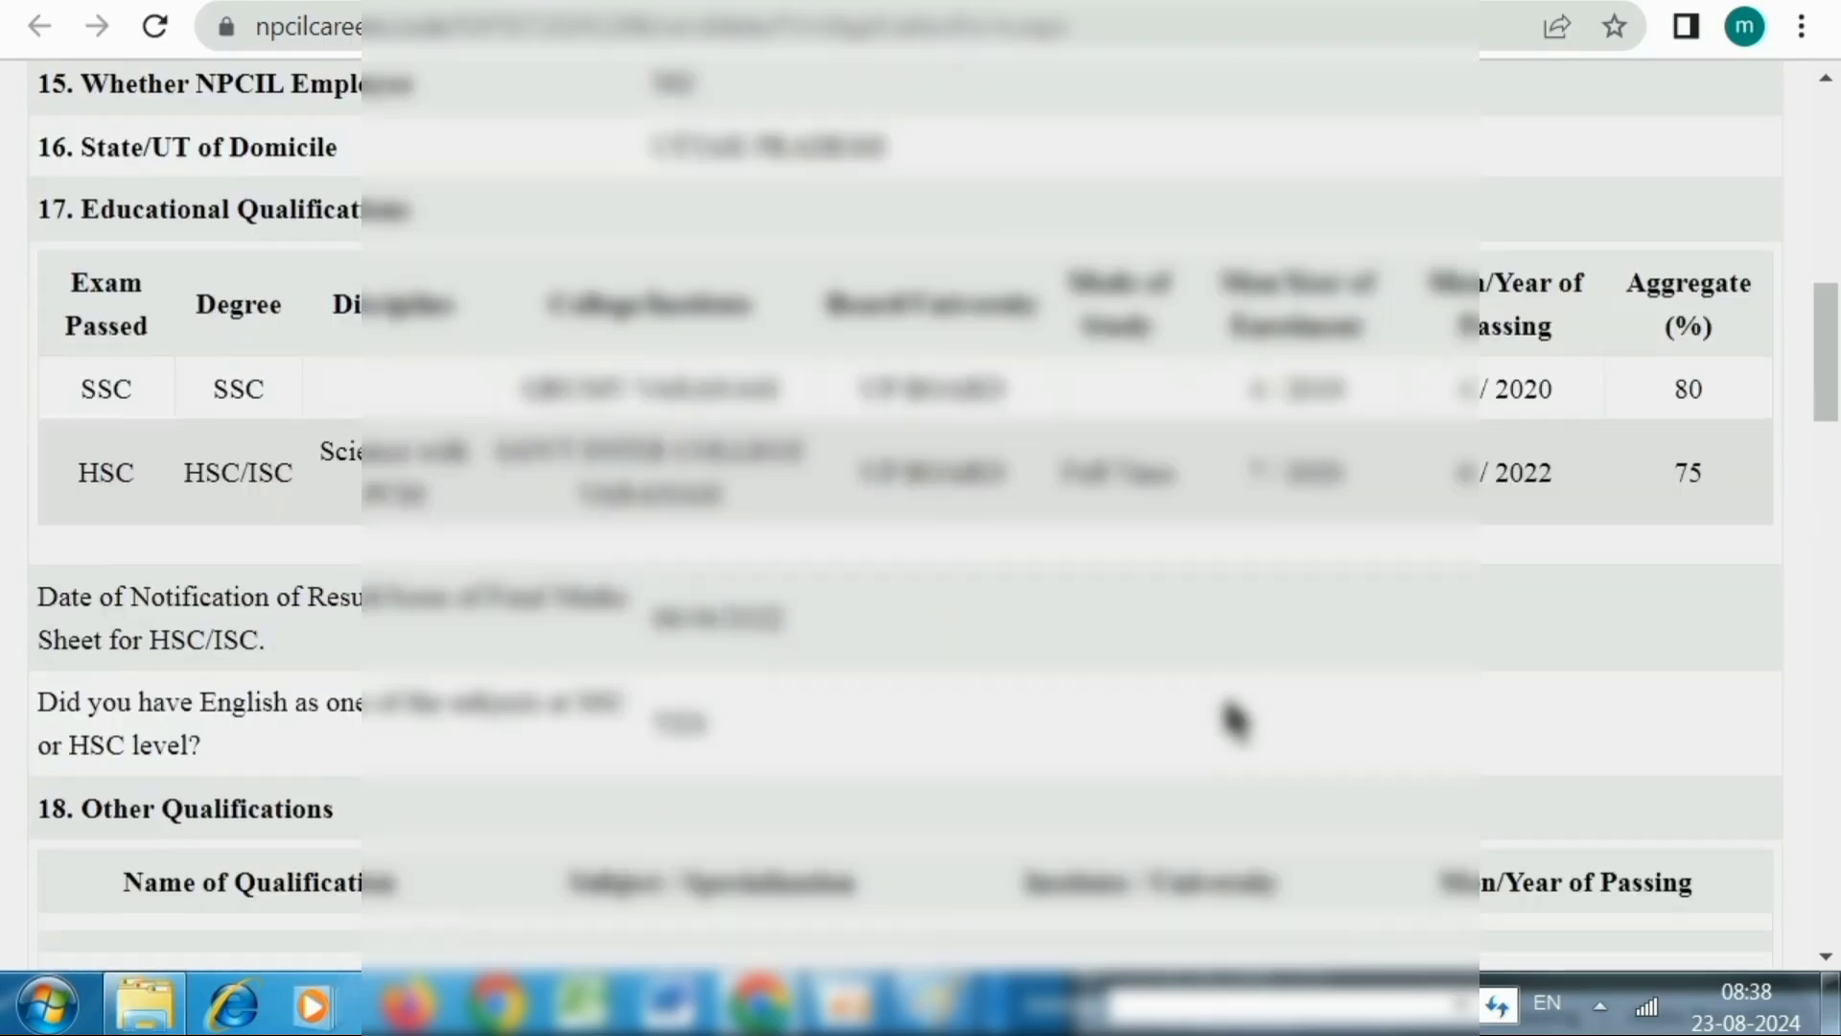